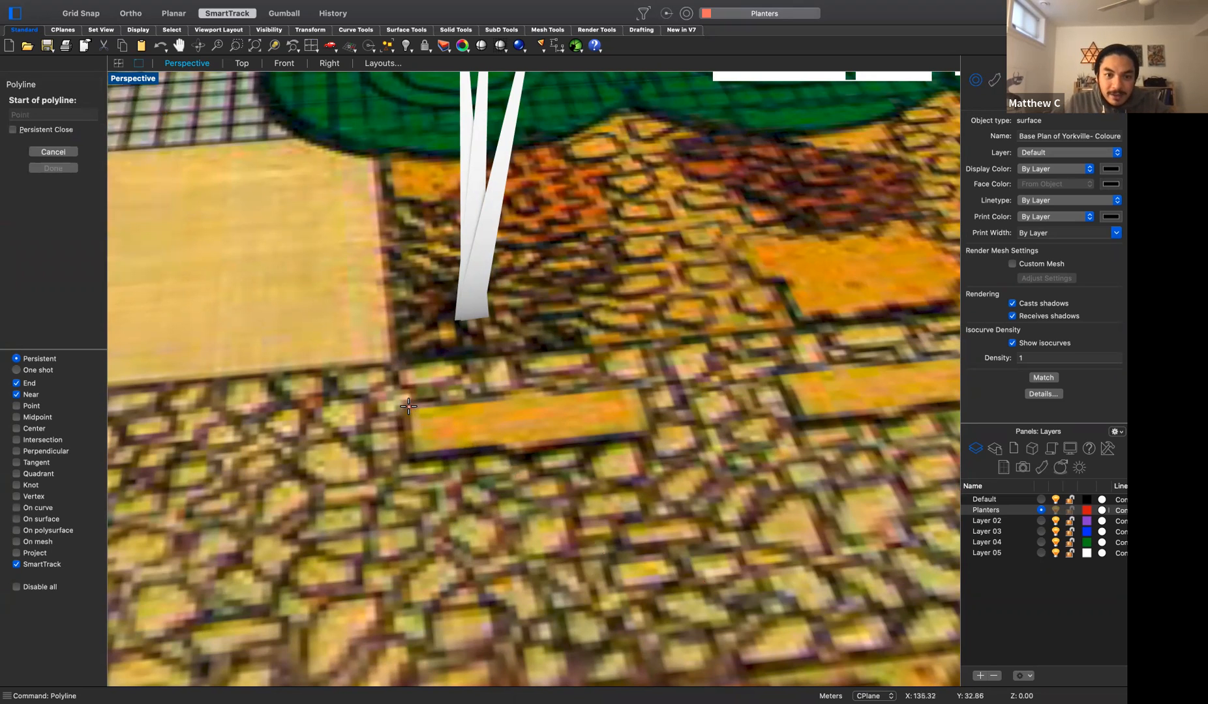
# Trace a closed polyline around the orange planter nearest the tree trunks, including its small bulges midway along both long sides
pyautogui.click(408, 406)
pyautogui.click(412, 453)
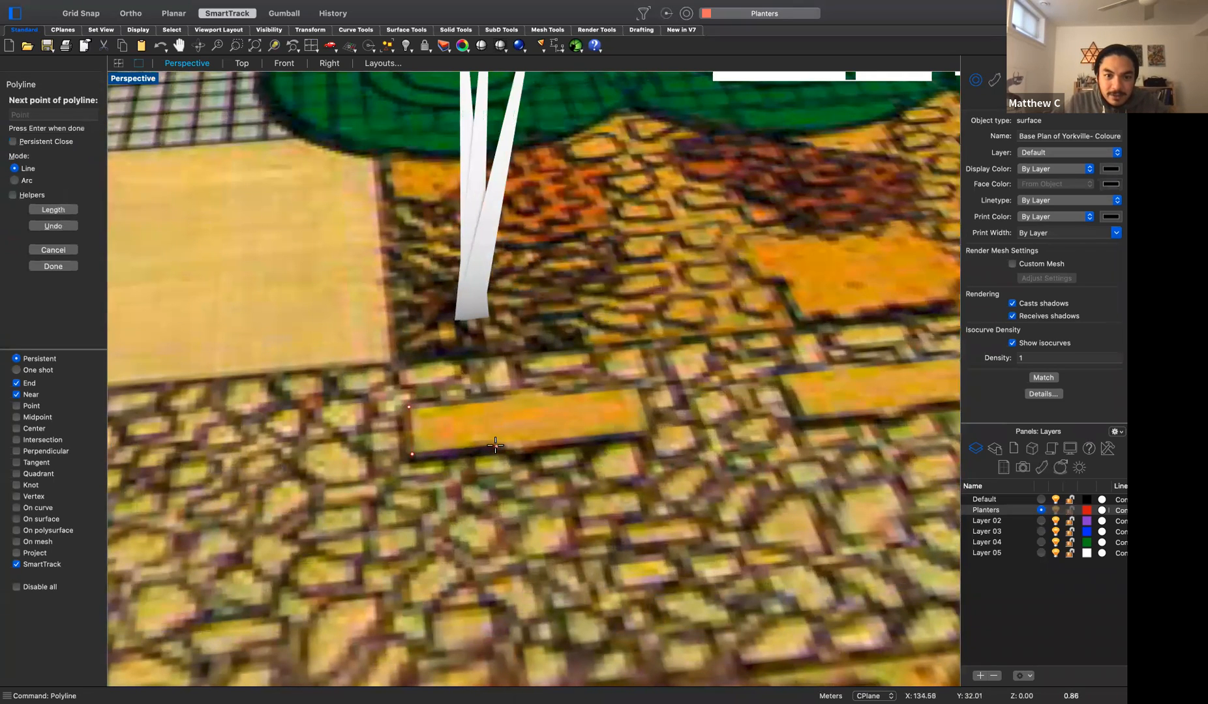
pyautogui.click(496, 446)
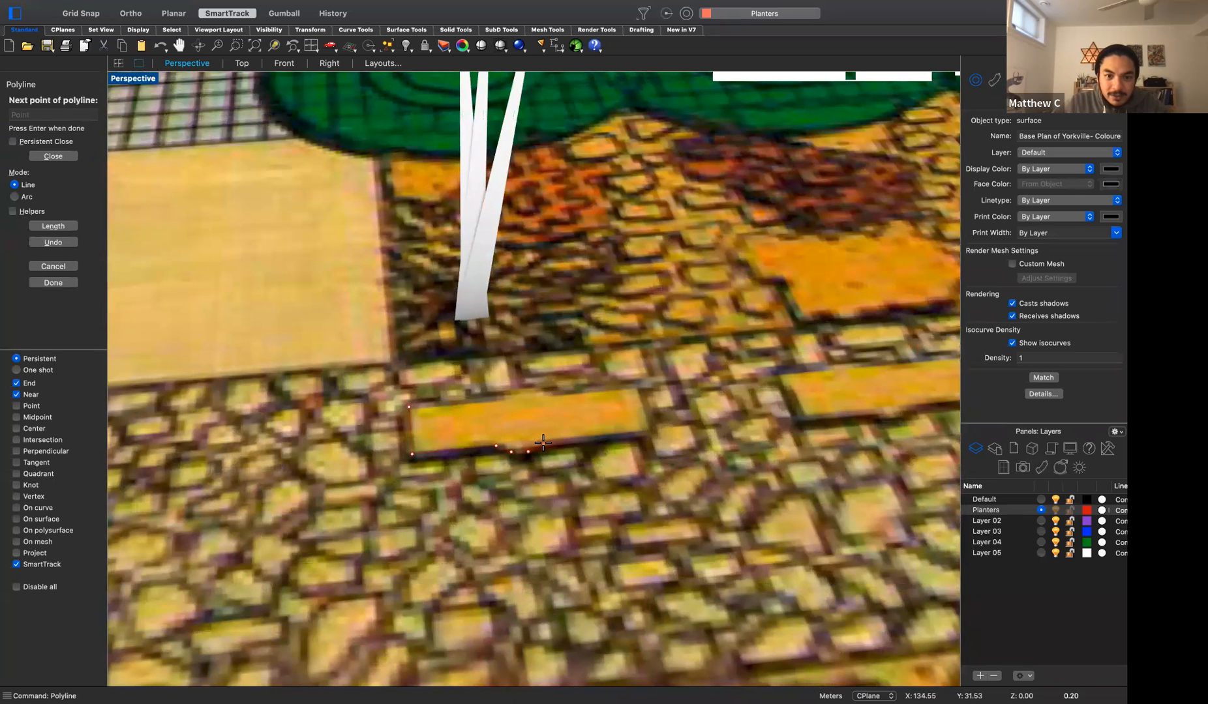
pyautogui.click(647, 431)
pyautogui.click(541, 385)
pyautogui.click(516, 391)
pyautogui.click(506, 399)
pyautogui.click(432, 400)
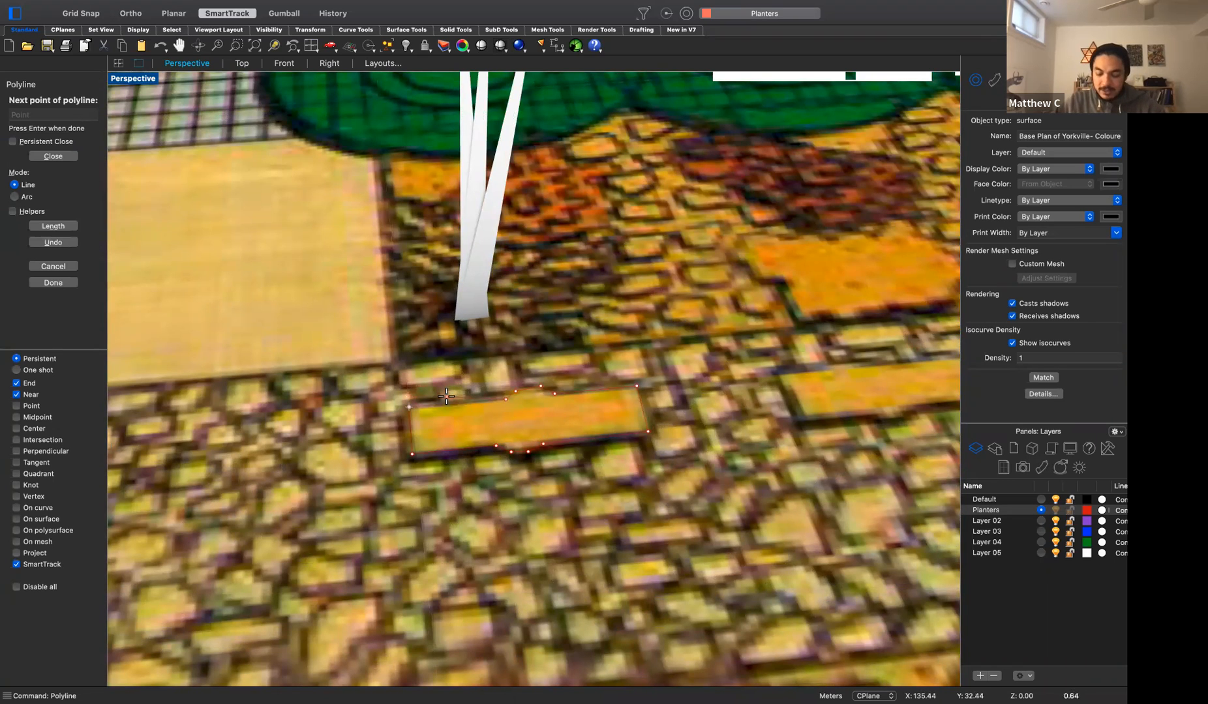
pyautogui.write('cl')
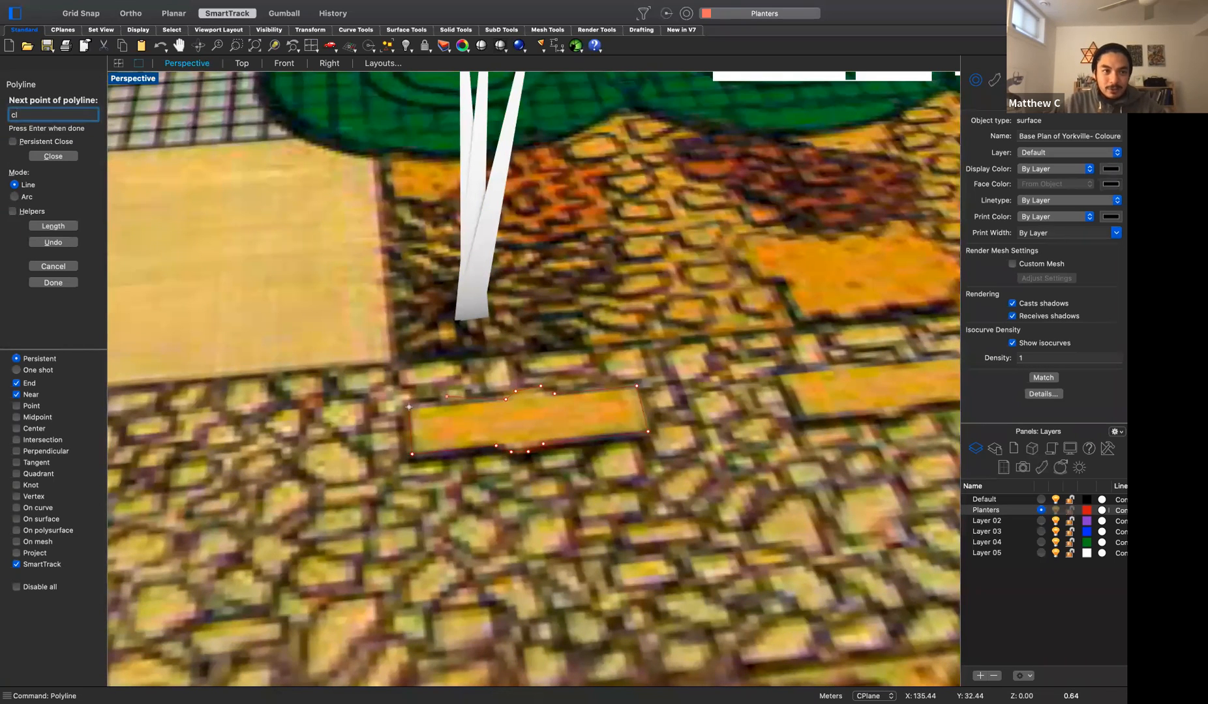
pyautogui.press('Return')
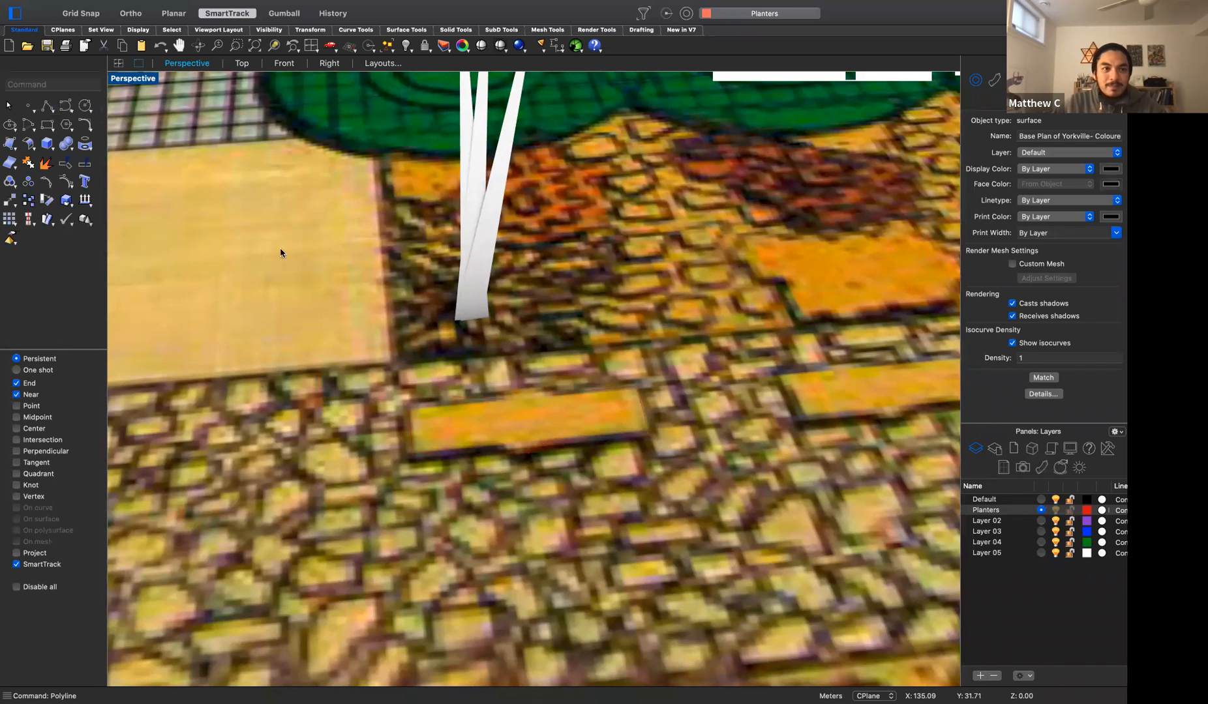
# Set the Perspective viewport to Shaded display and select the traced planter outline
pyautogui.click(127, 83)
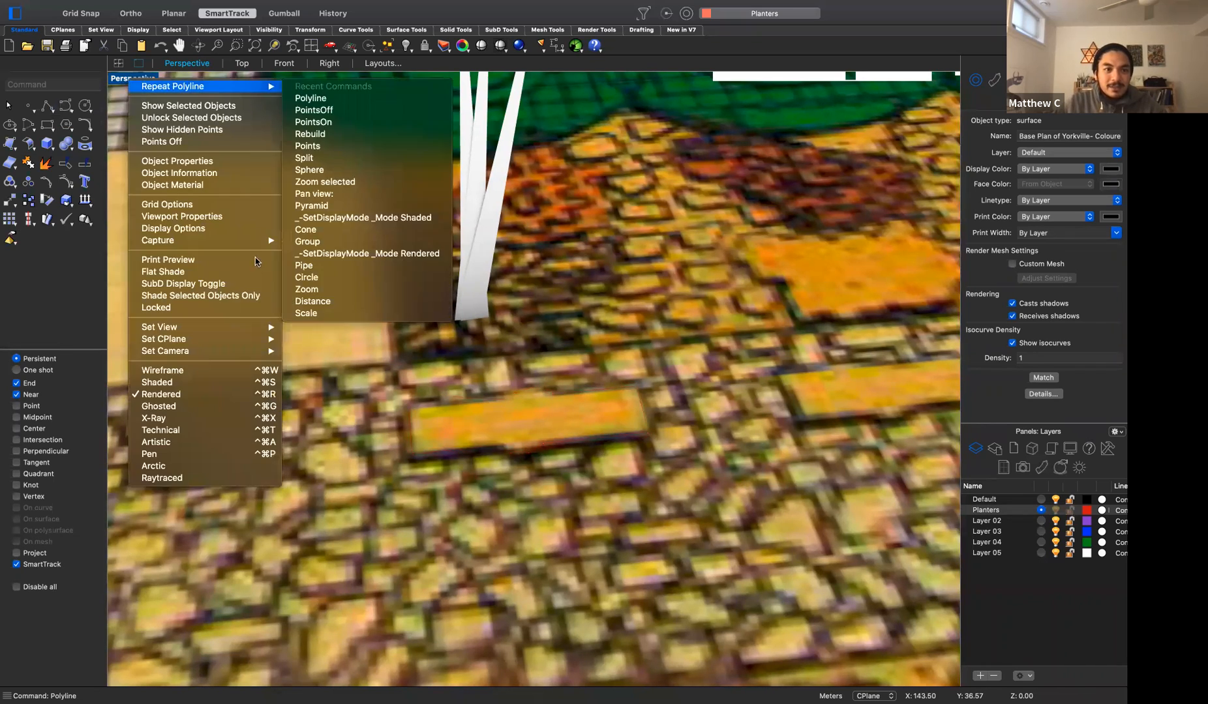
pyautogui.click(196, 381)
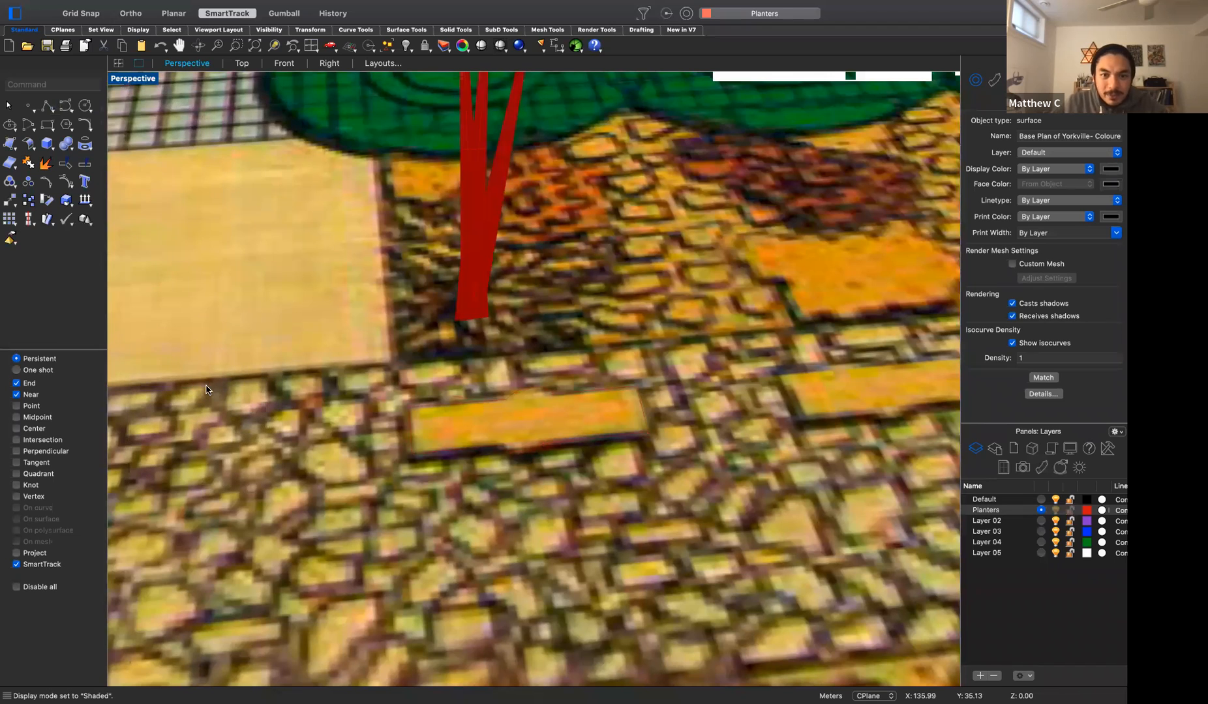
pyautogui.click(555, 445)
pyautogui.click(607, 462)
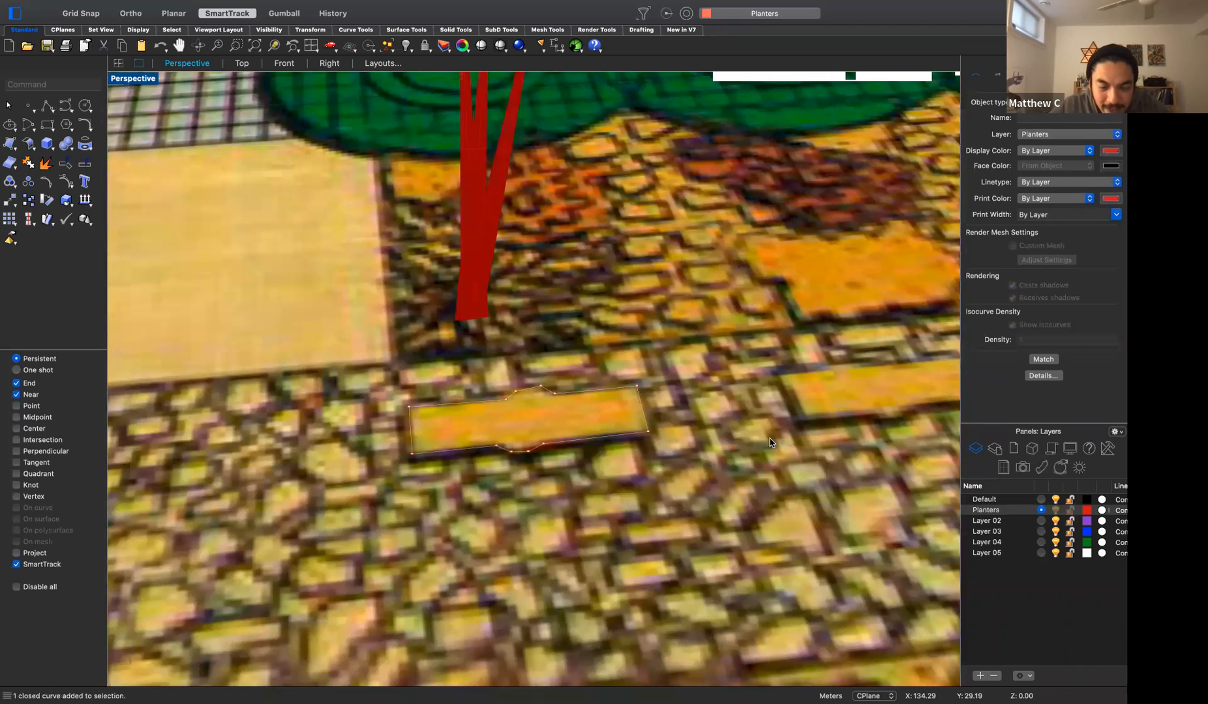
# Compare the visibility of the planter outline in Rendered and Shaded display, ending in Shaded with the curve selected
pyautogui.click(127, 82)
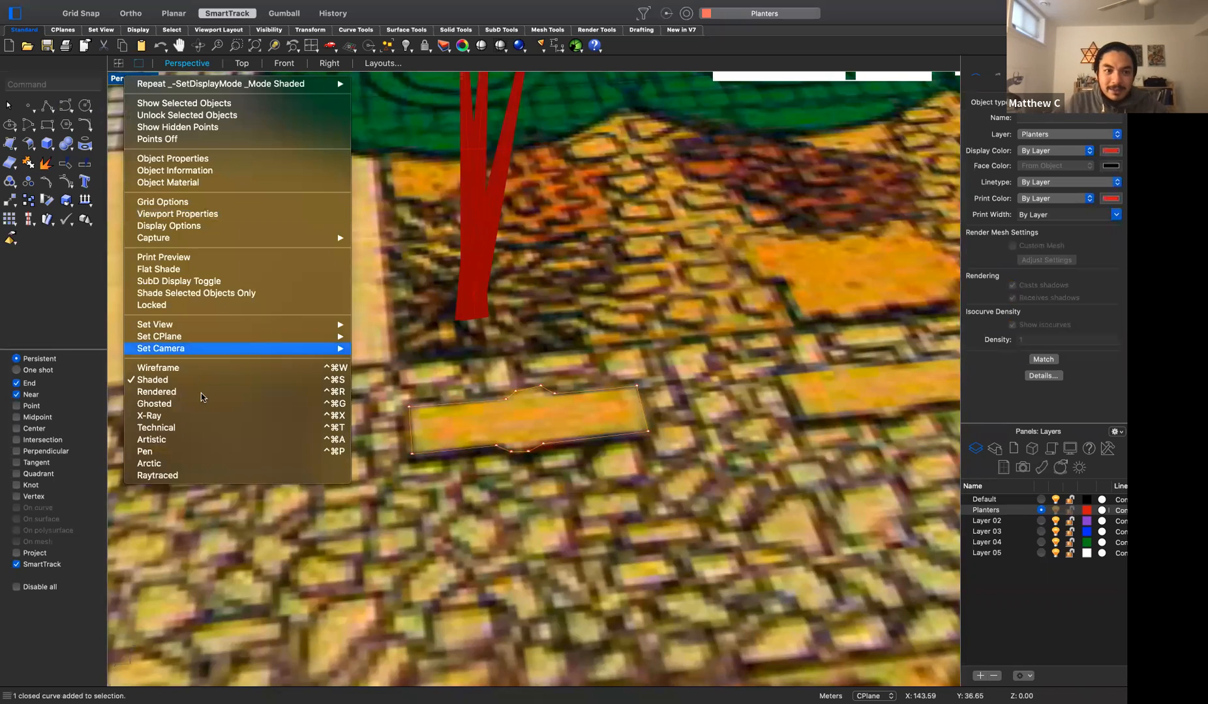
pyautogui.click(199, 398)
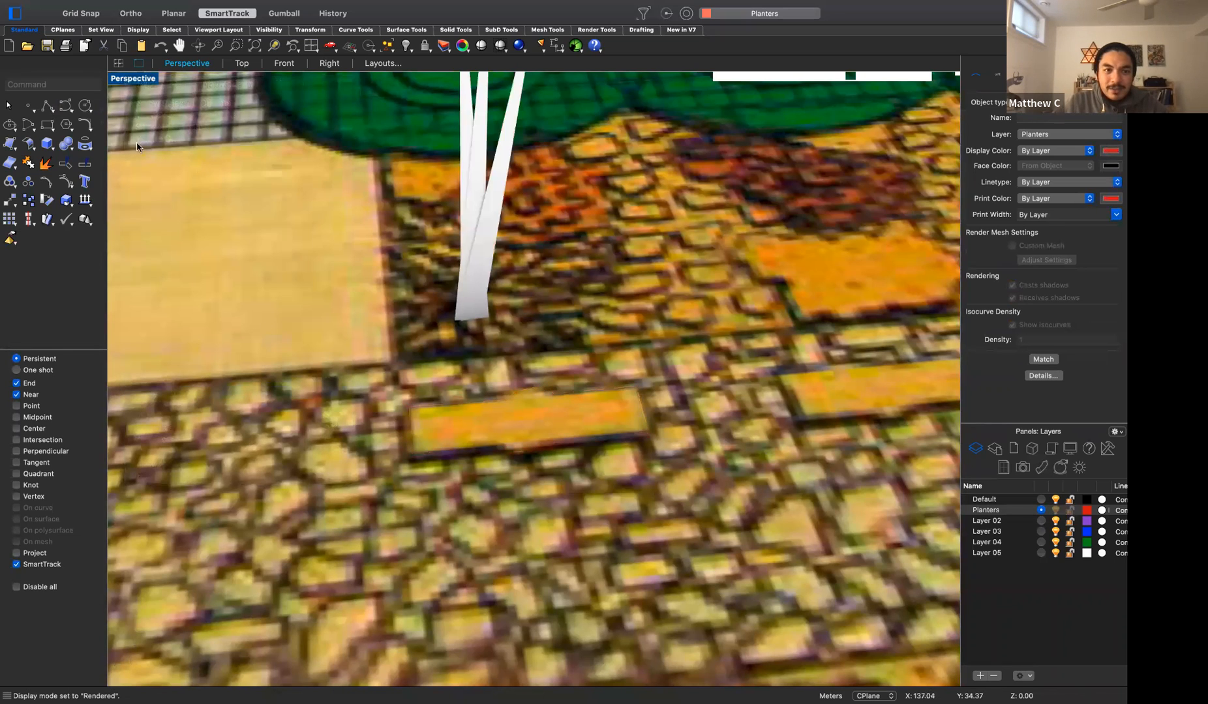
pyautogui.click(136, 82)
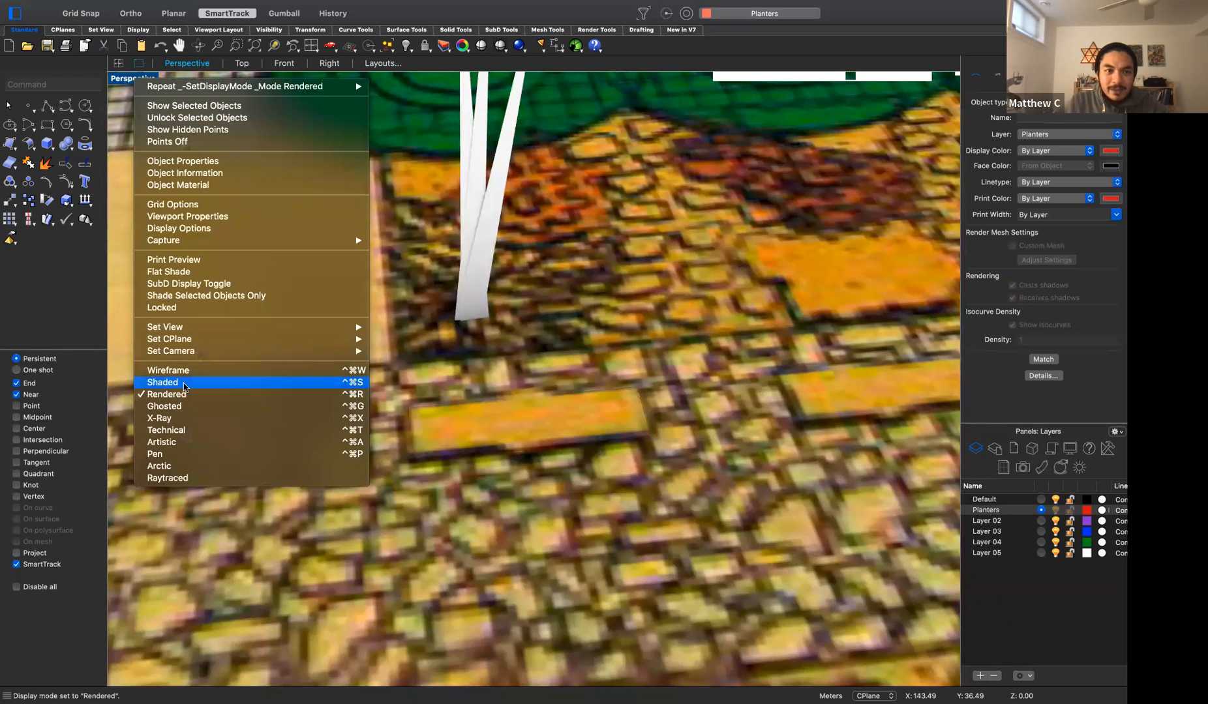
pyautogui.click(163, 382)
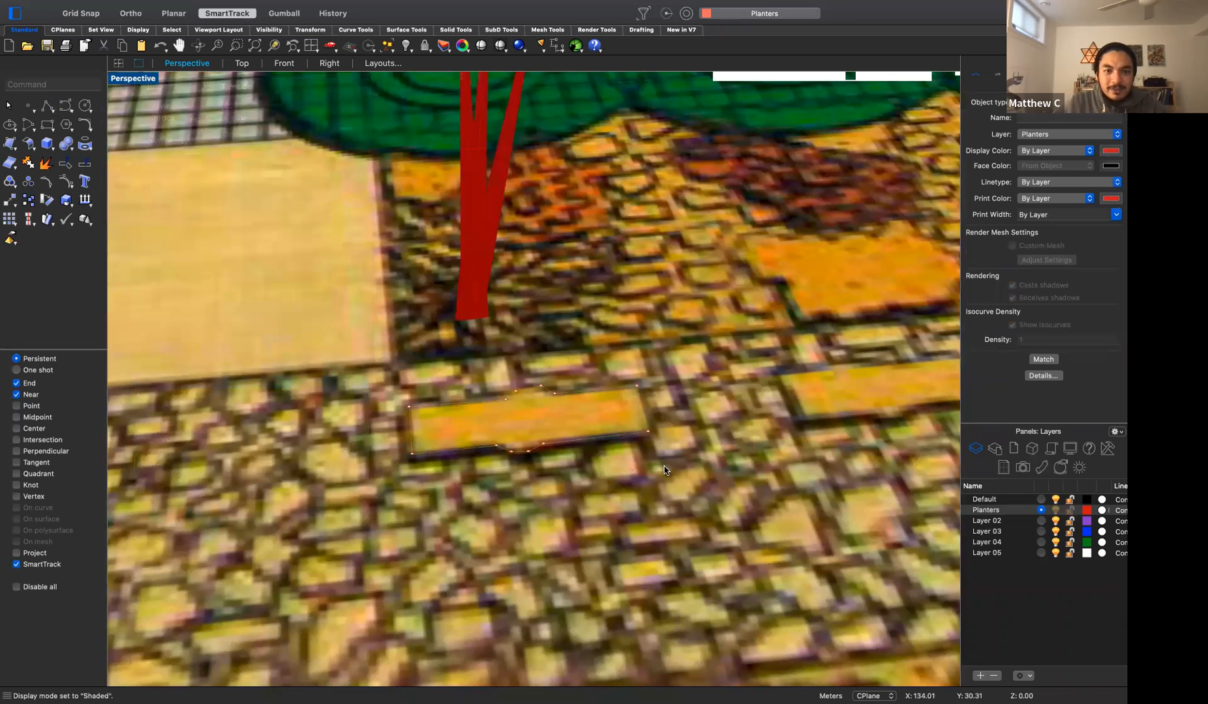
pyautogui.click(586, 442)
pyautogui.click(642, 462)
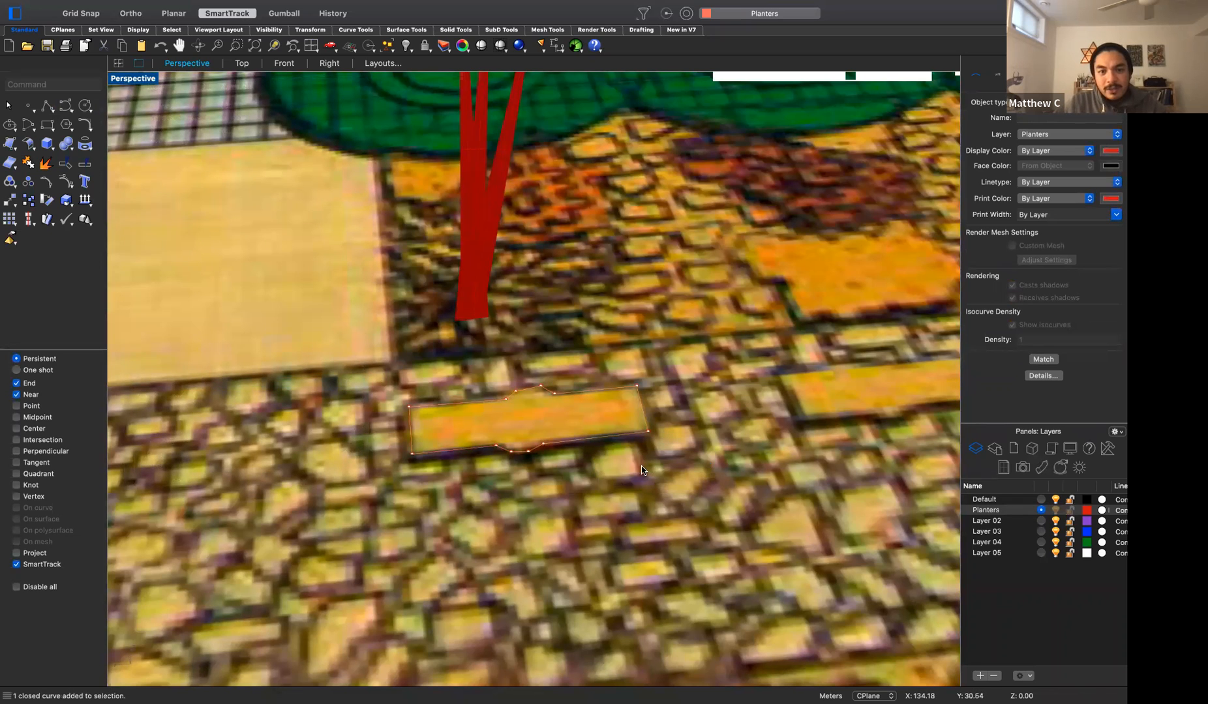
pyautogui.click(117, 77)
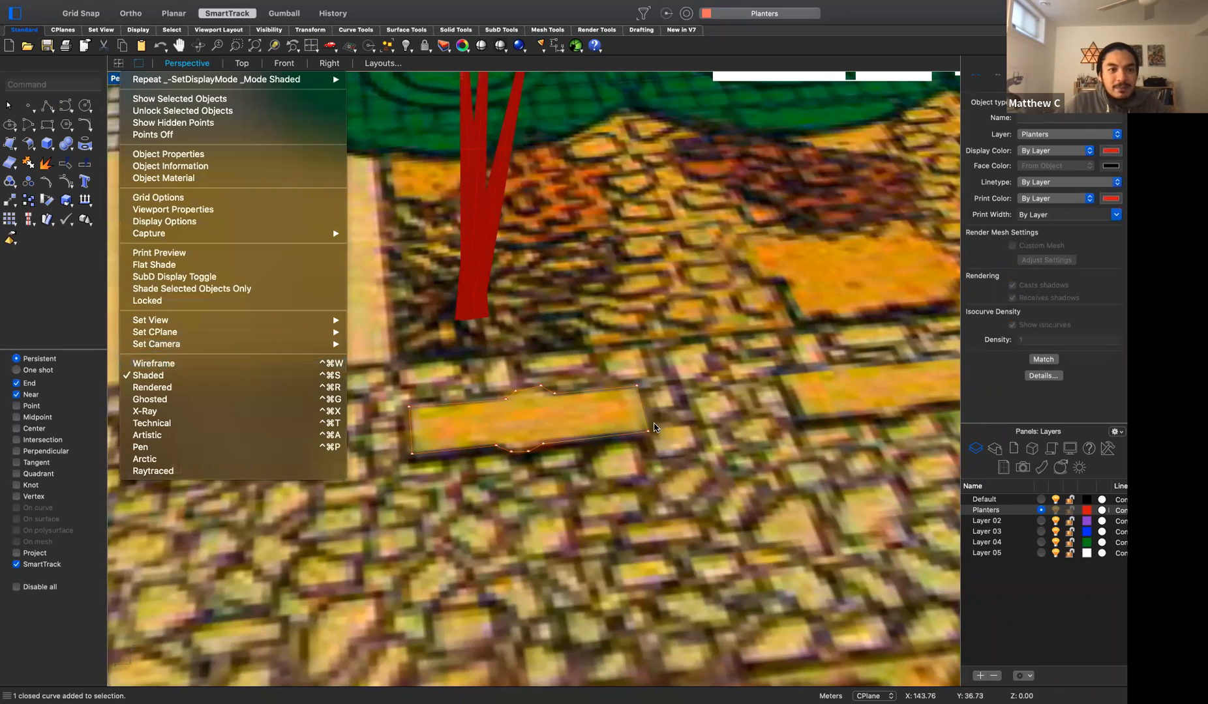
pyautogui.click(645, 412)
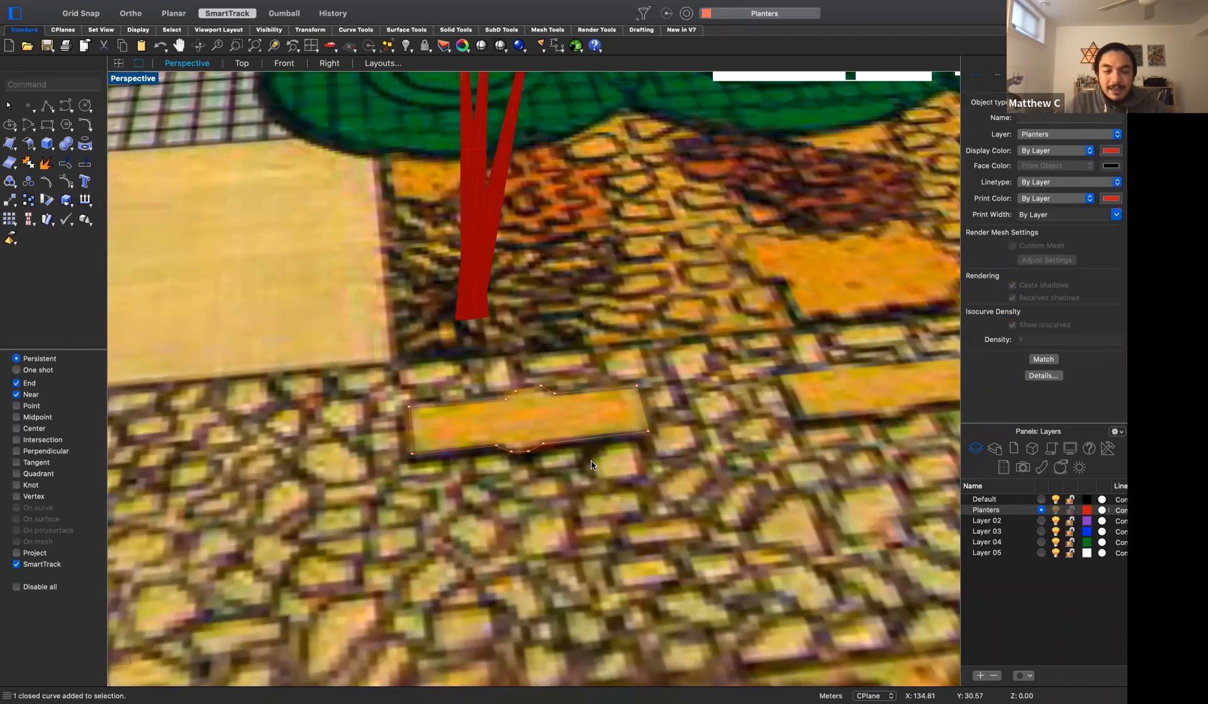
# Extrude the selected planter outline upward with ExtrudeCrv by 0.40 m as a solid
pyautogui.moveTo(467, 487); pyautogui.dragTo(612, 383, button='right')
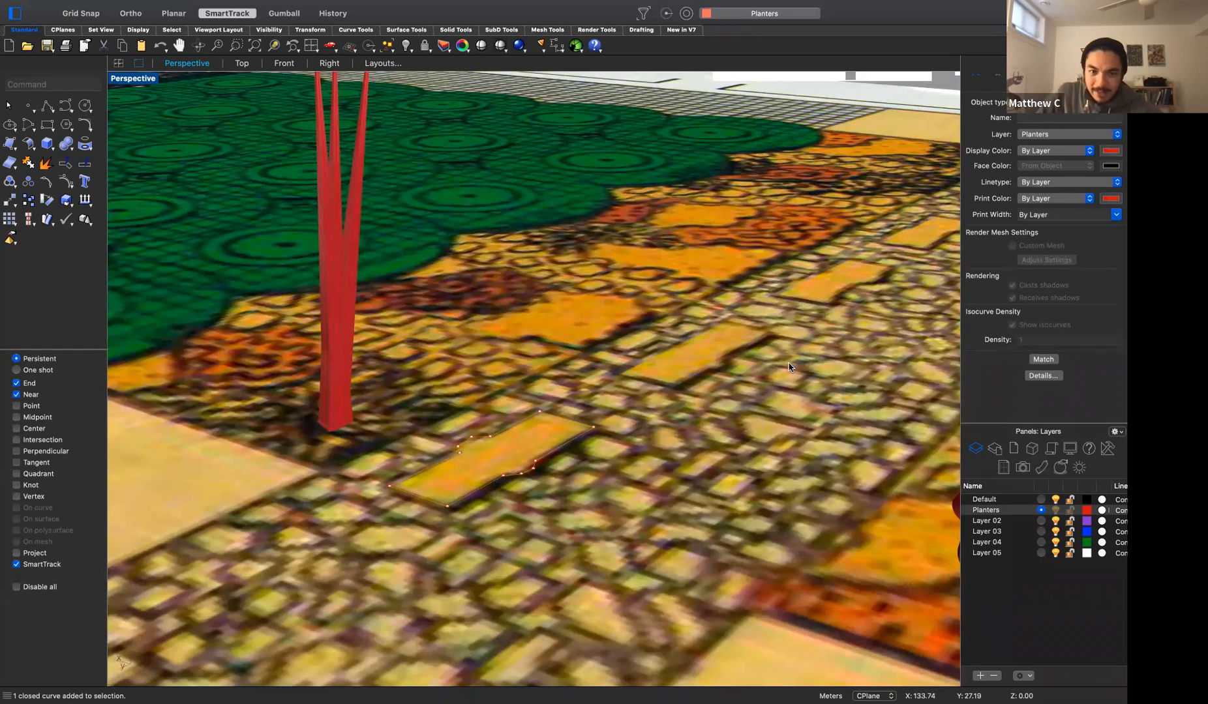
pyautogui.write('Ex')
pyautogui.press('Up')
pyautogui.press('Up')
pyautogui.press('Up')
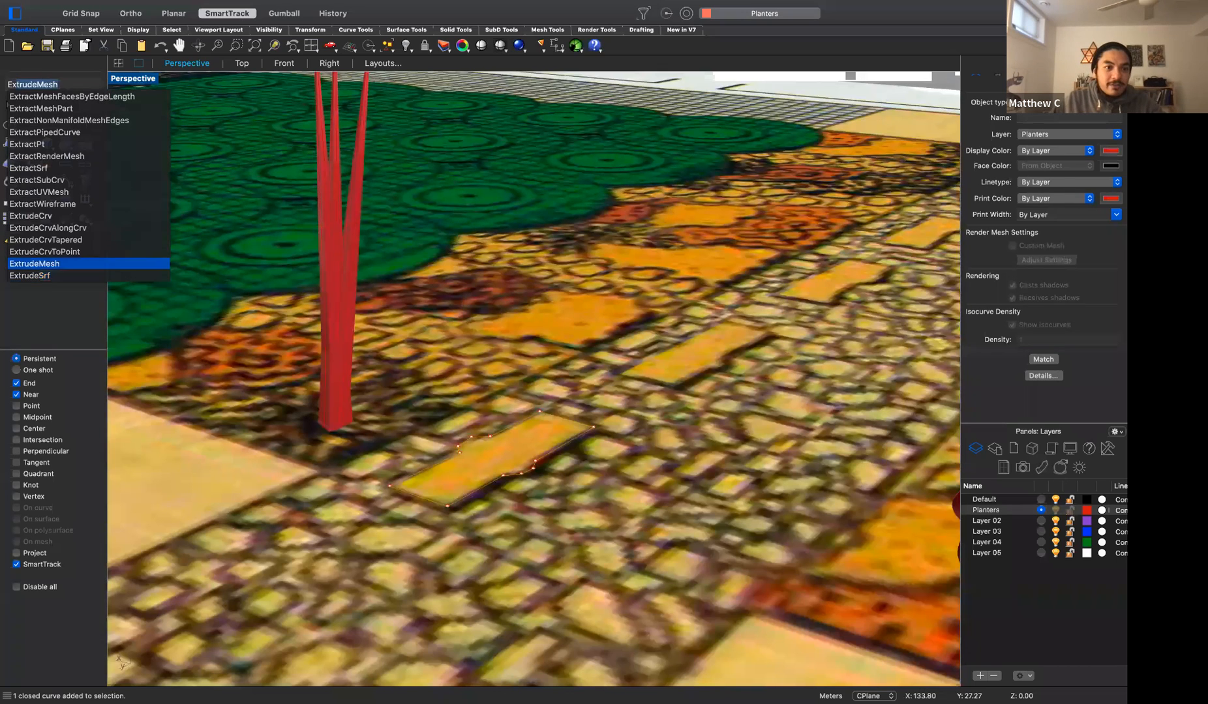
pyautogui.press('Up')
pyautogui.press('Up')
pyautogui.press('Up')
pyautogui.press('Return')
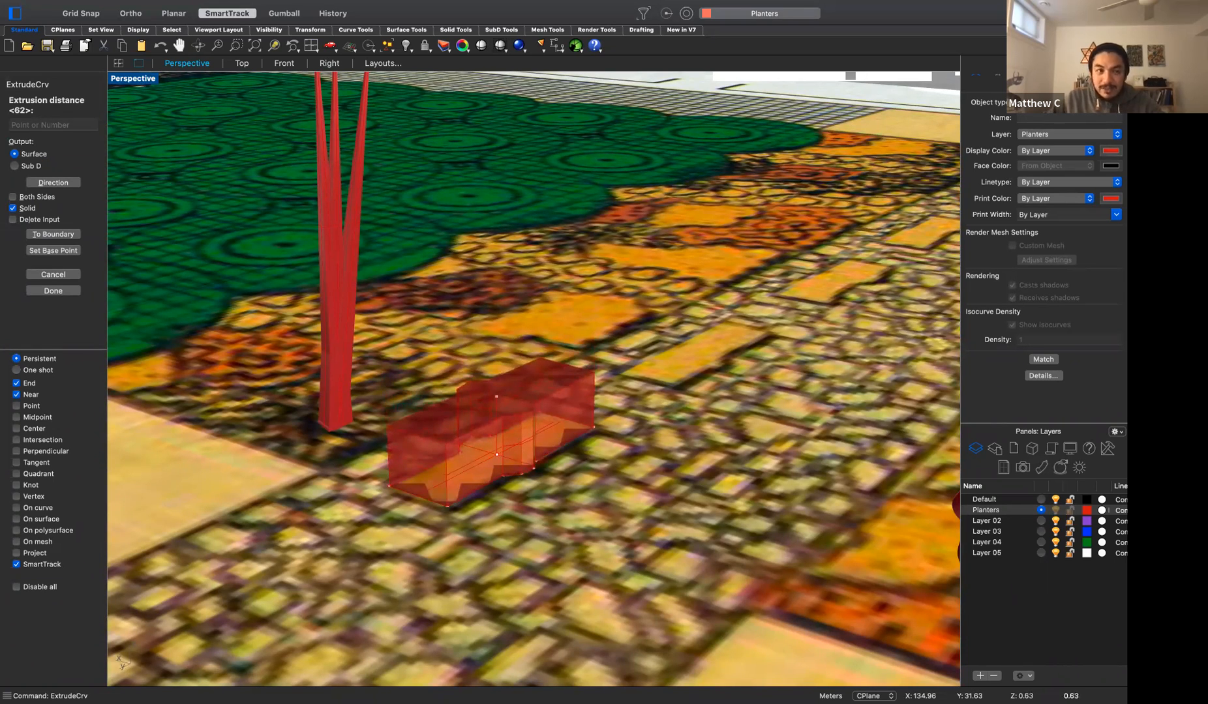
pyautogui.write('4')
pyautogui.press('BackSpace')
pyautogui.write('.40')
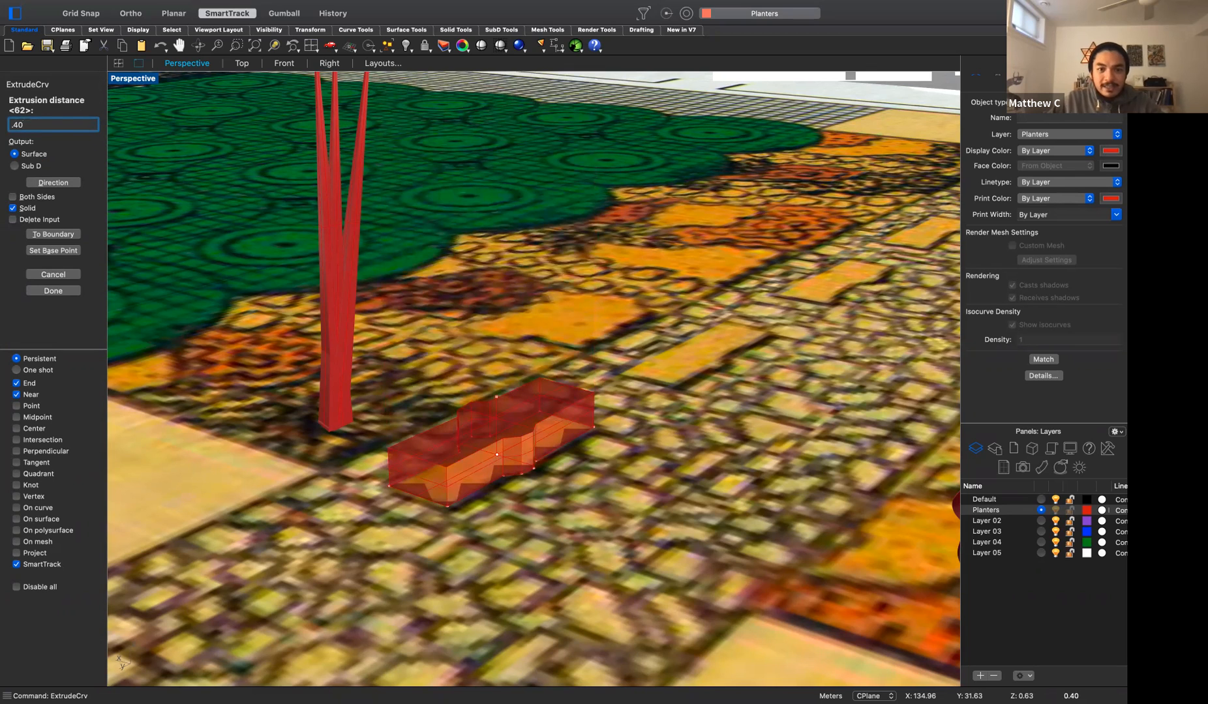
pyautogui.press('Return')
pyautogui.click(604, 471)
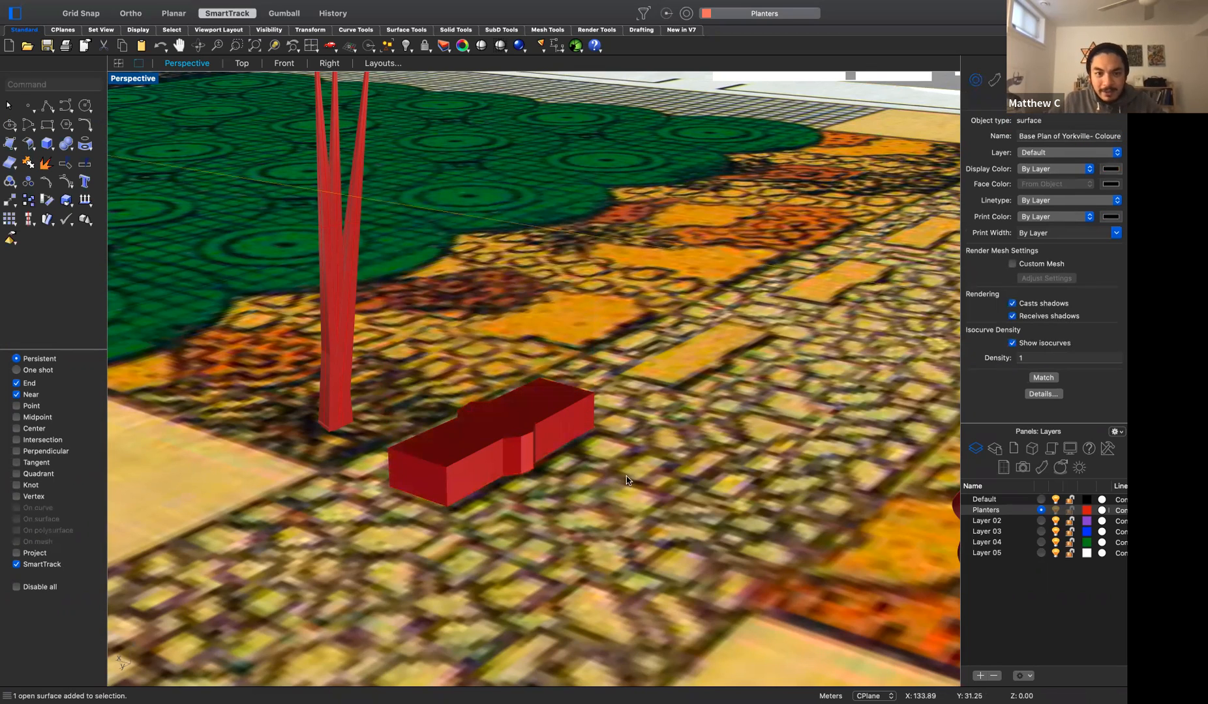
# Switch the Perspective viewport back to Rendered display with the adjacent planter in view
pyautogui.click(142, 80)
pyautogui.click(235, 390)
pyautogui.moveTo(506, 477); pyautogui.dragTo(748, 296, button='right')
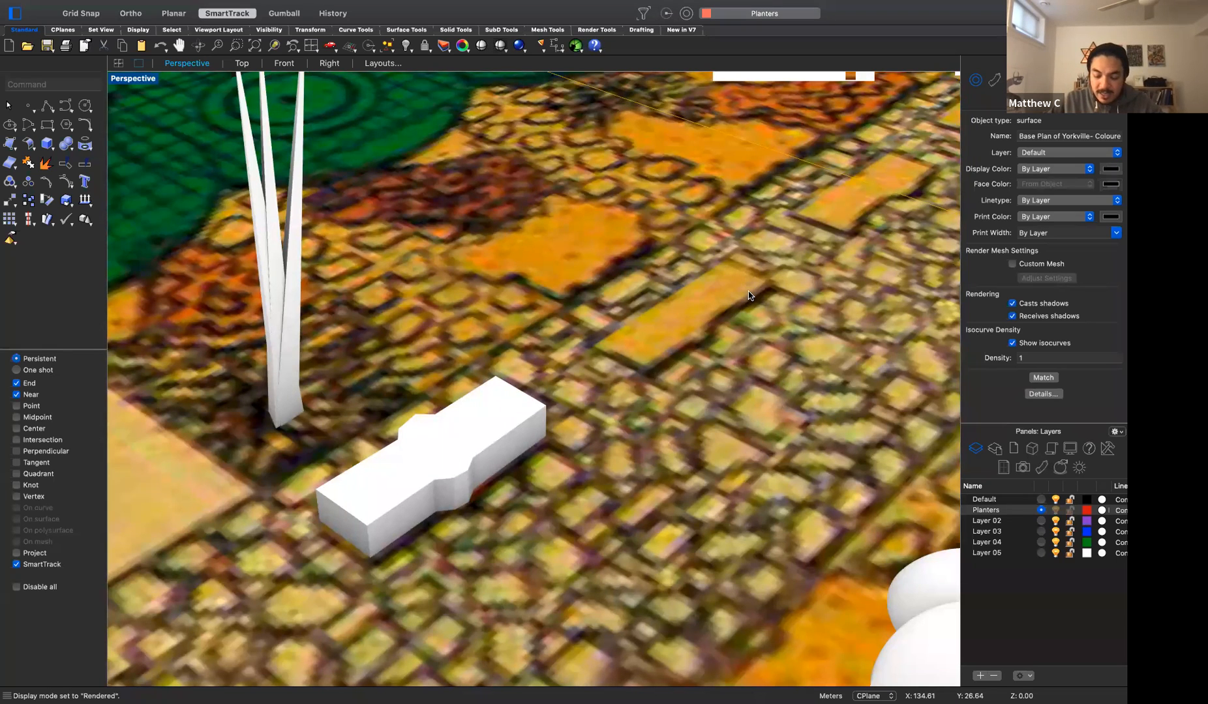
# Trace a closed polyline around the second orange planter in the row, including the bulge on its side
pyautogui.write('polyline')
pyautogui.press('Return')
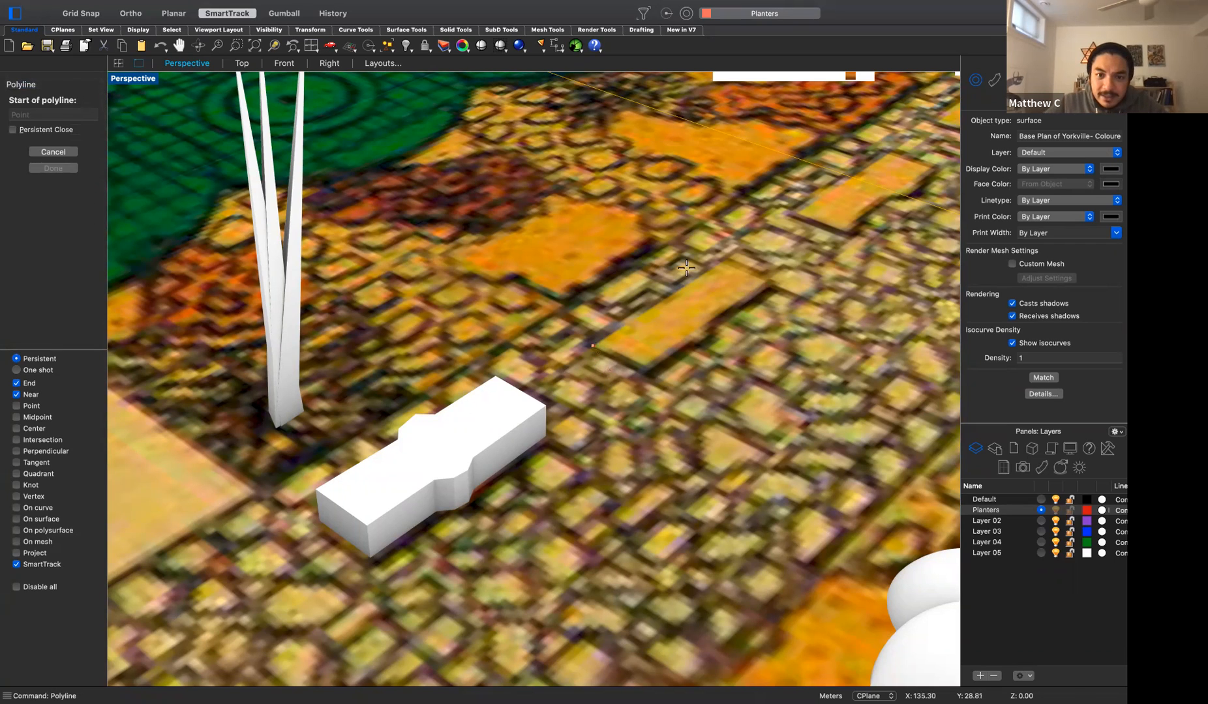
pyautogui.click(592, 346)
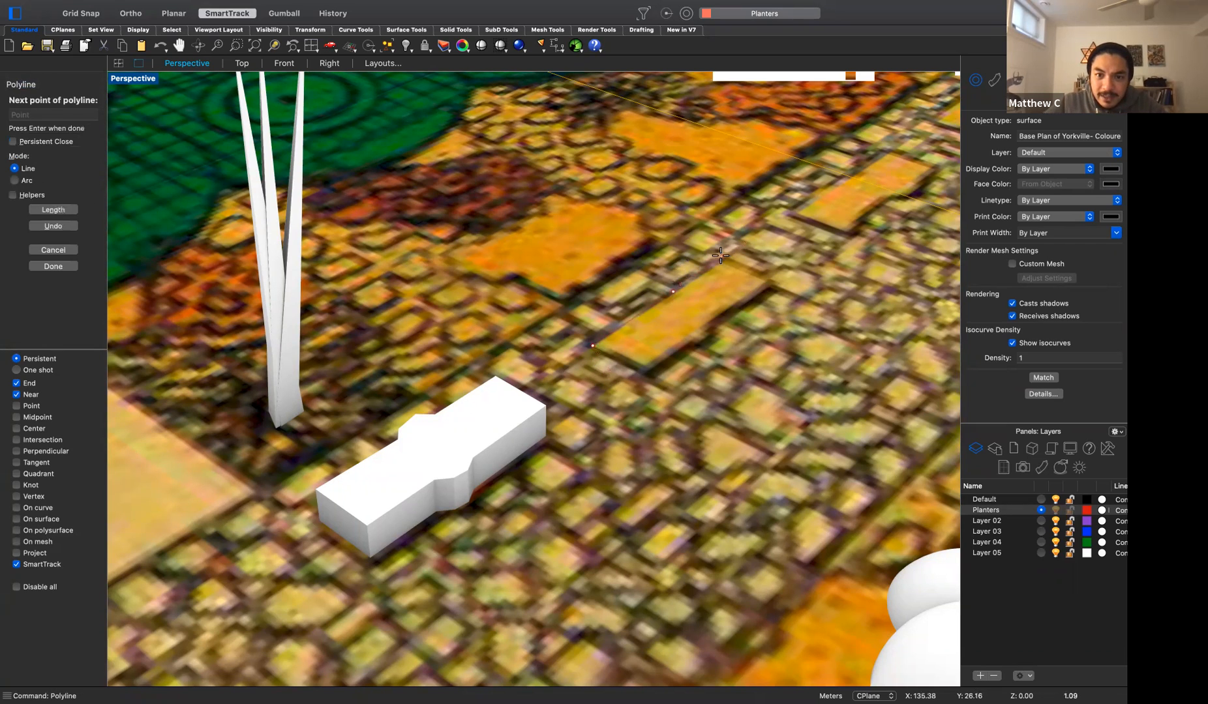
pyautogui.click(723, 256)
pyautogui.click(775, 283)
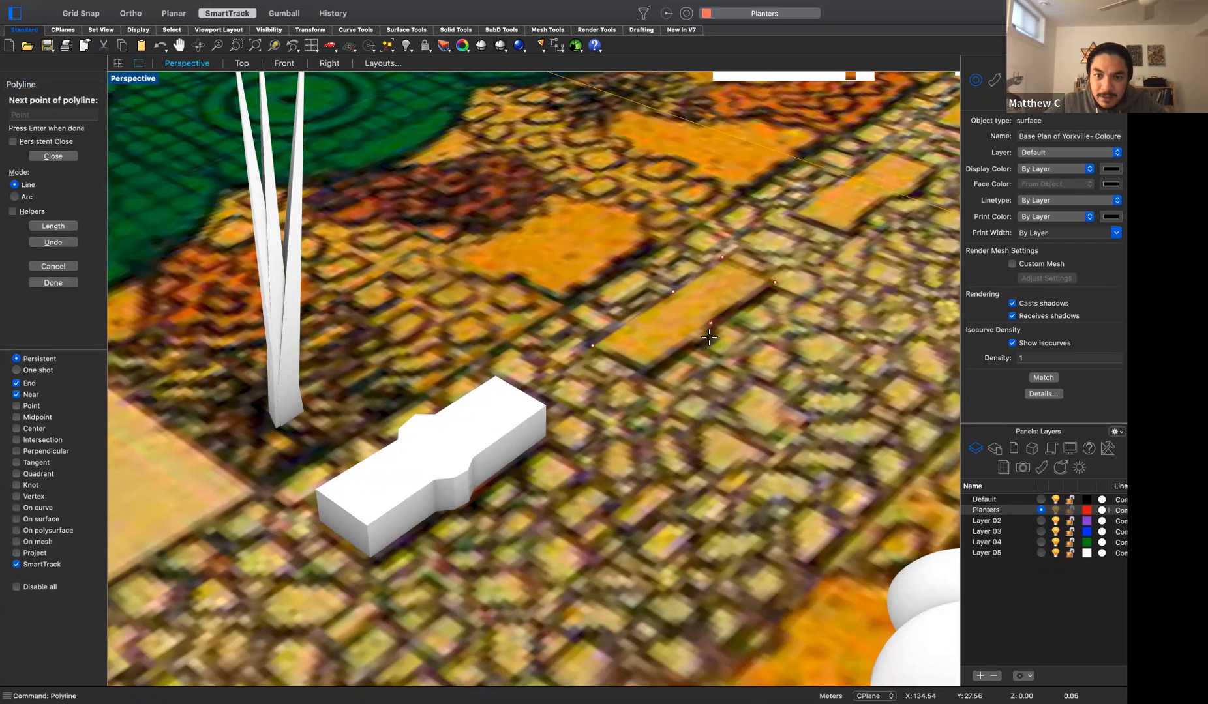
pyautogui.click(647, 373)
pyautogui.write('c')
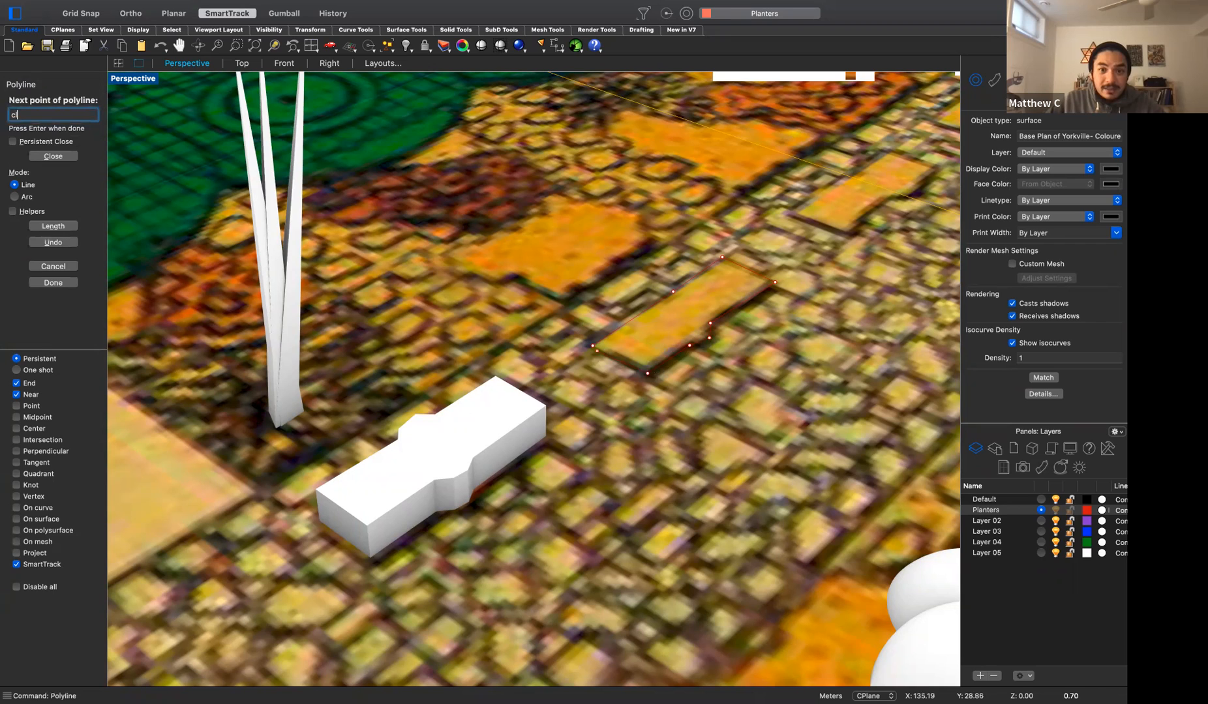
pyautogui.press('Return')
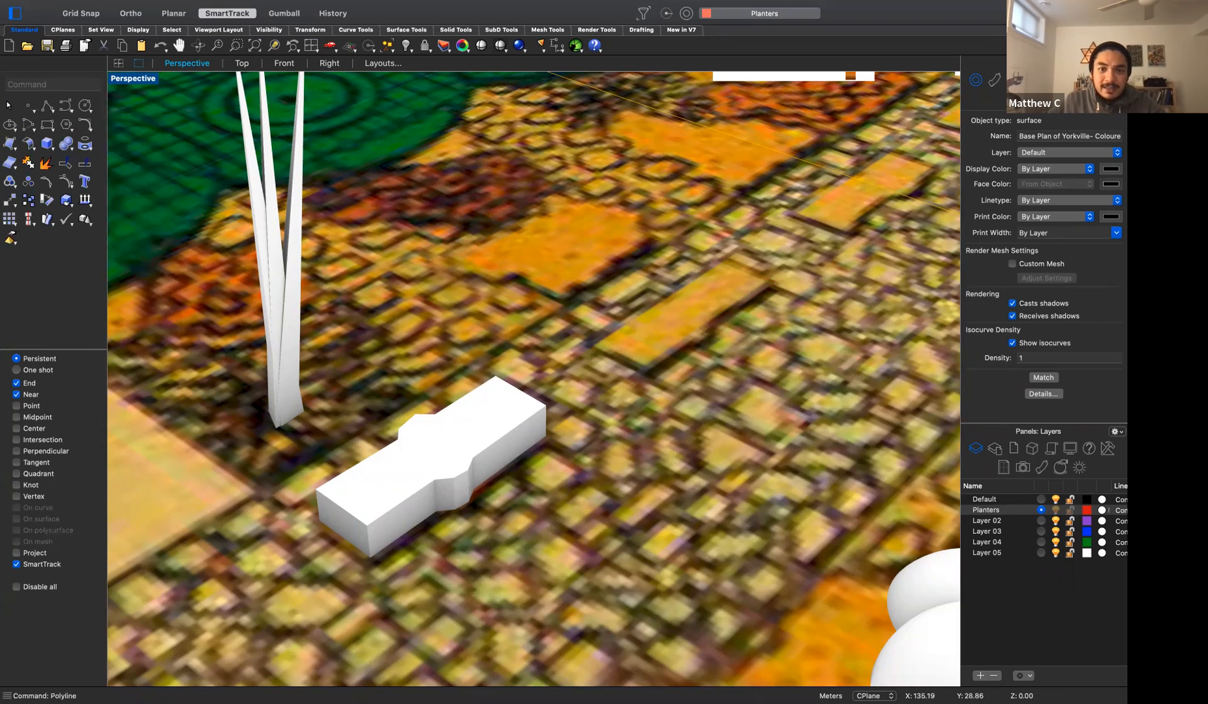
# Return the viewport to Shaded display and select the second planter's outline curve instead of the base plan surface
pyautogui.click(124, 79)
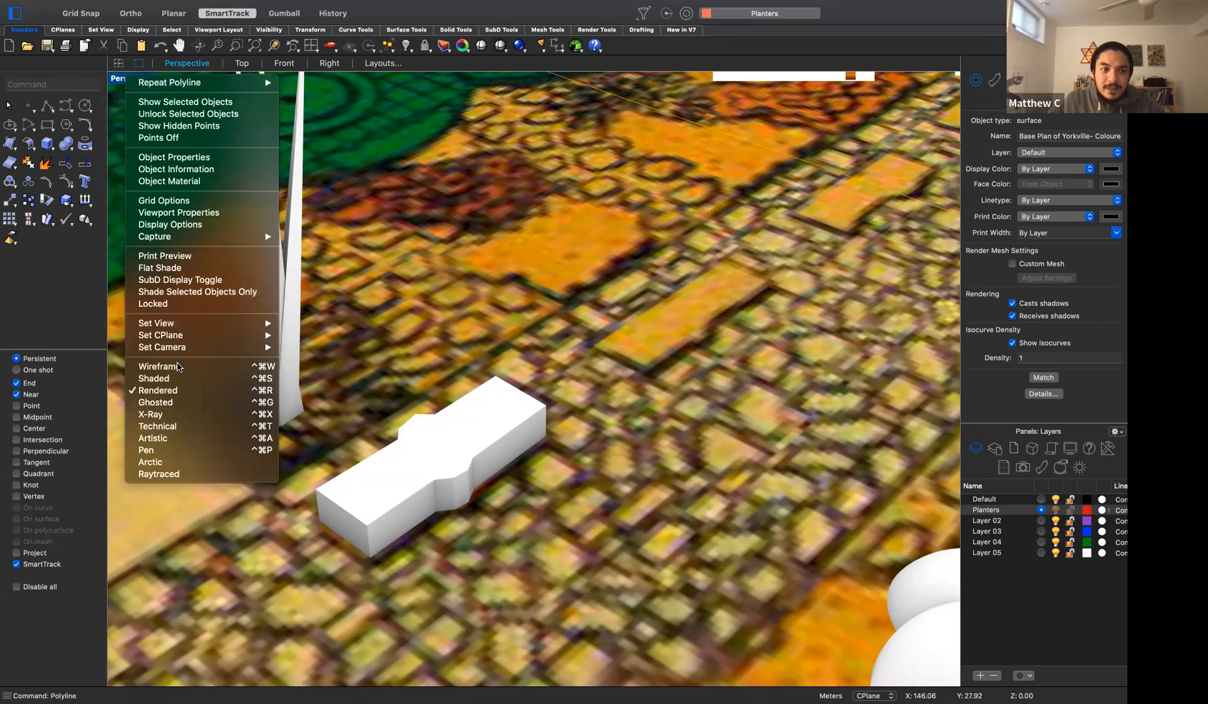
pyautogui.click(176, 378)
pyautogui.click(734, 317)
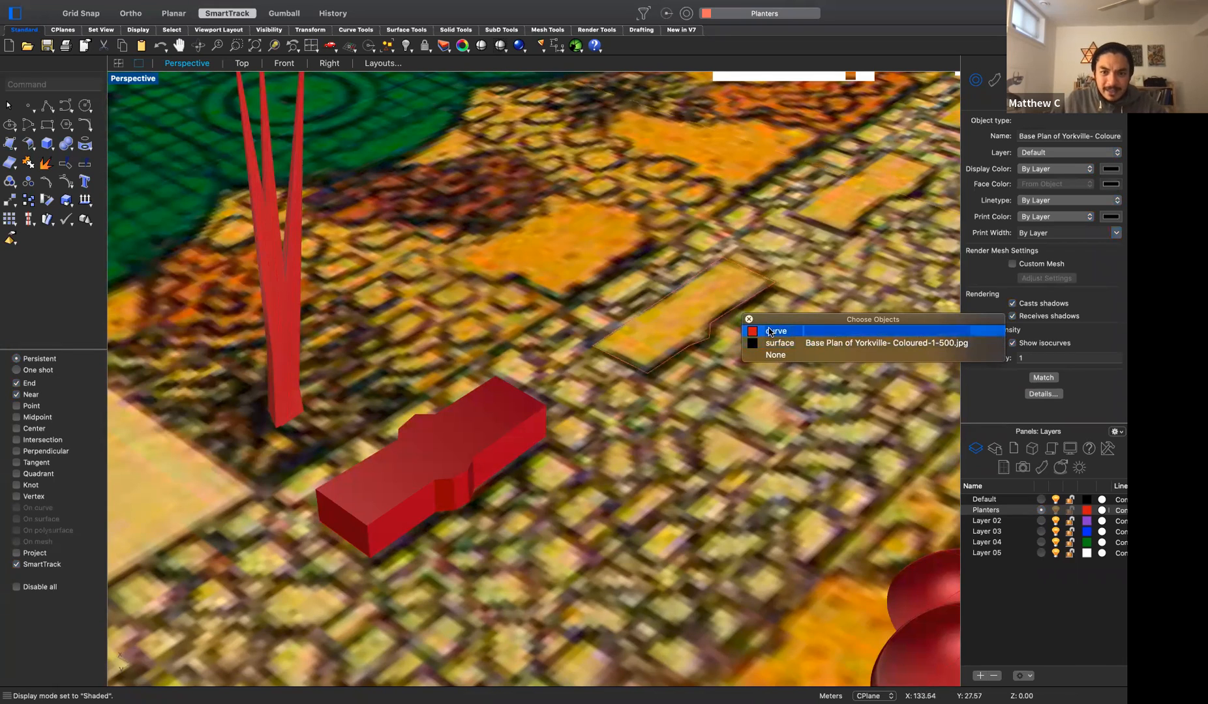
pyautogui.click(776, 331)
# Extrude the second planter outline by 0.4 m with ExtrudeCrv and the Solid option off, leaving open walls
pyautogui.write('ExtrudeCrv')
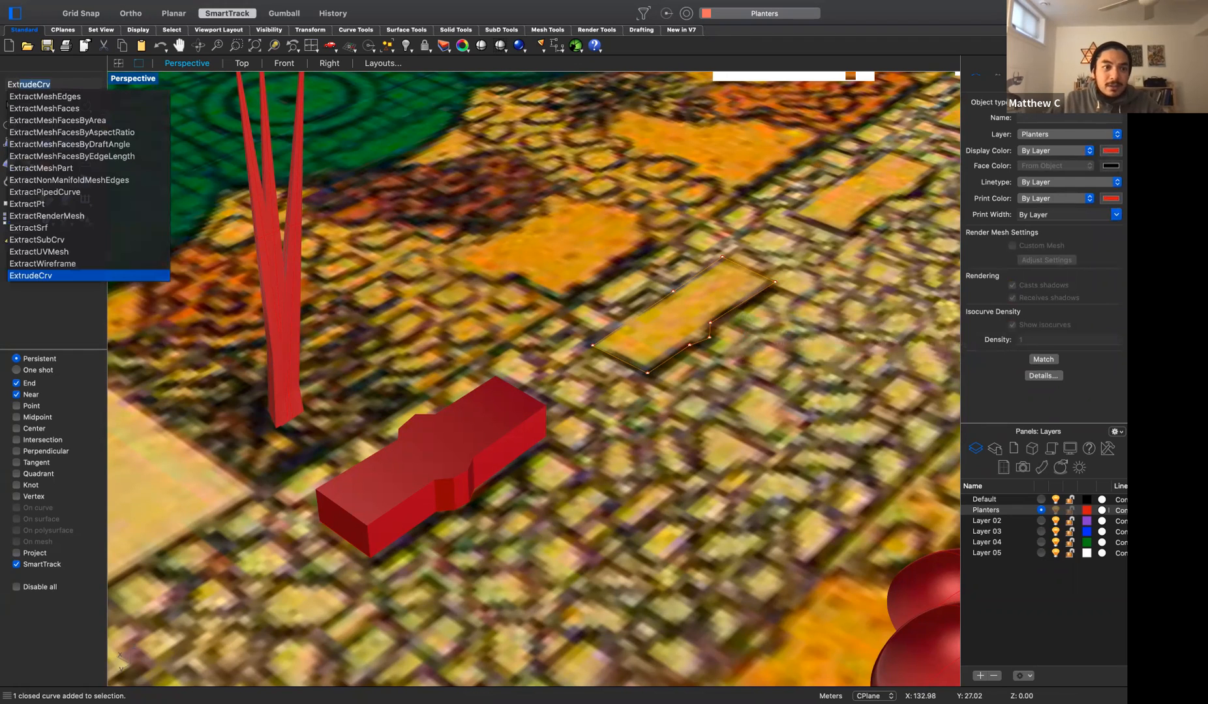
pyautogui.press('Up')
pyautogui.press('Up')
pyautogui.press('Up')
pyautogui.press('Up')
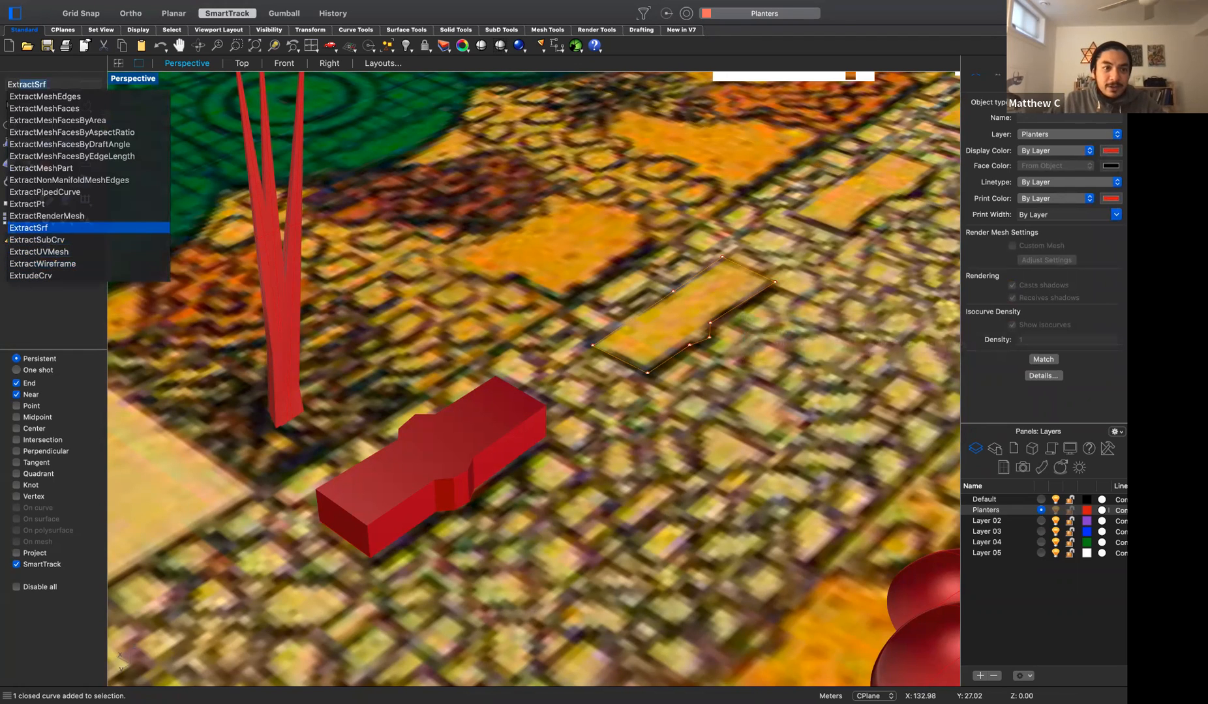
pyautogui.press('Down')
pyautogui.press('Down')
pyautogui.press('Down')
pyautogui.press('Down')
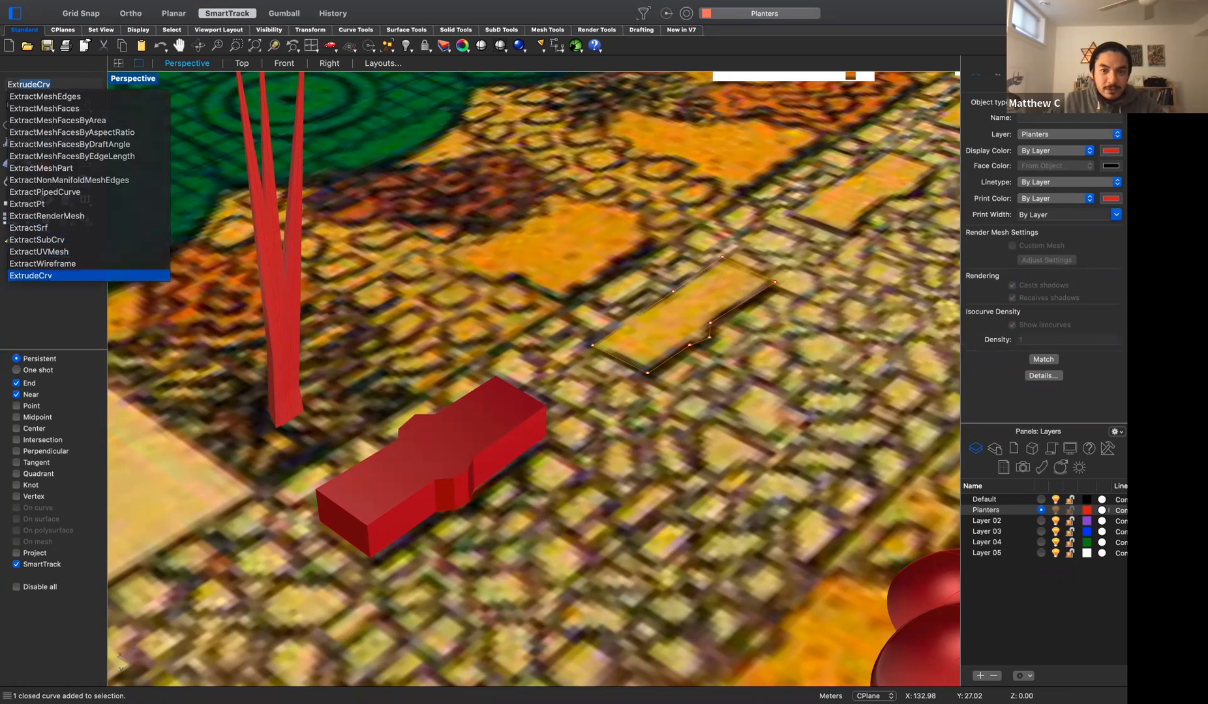
pyautogui.press('Return')
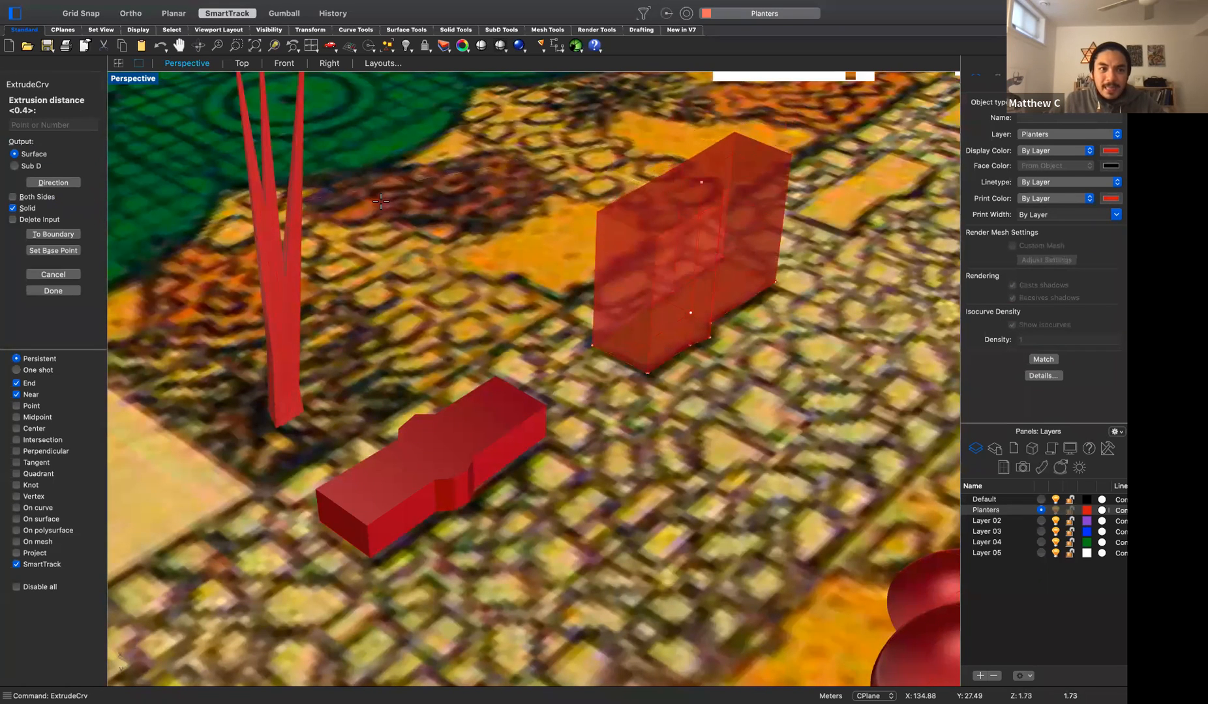
pyautogui.click(13, 208)
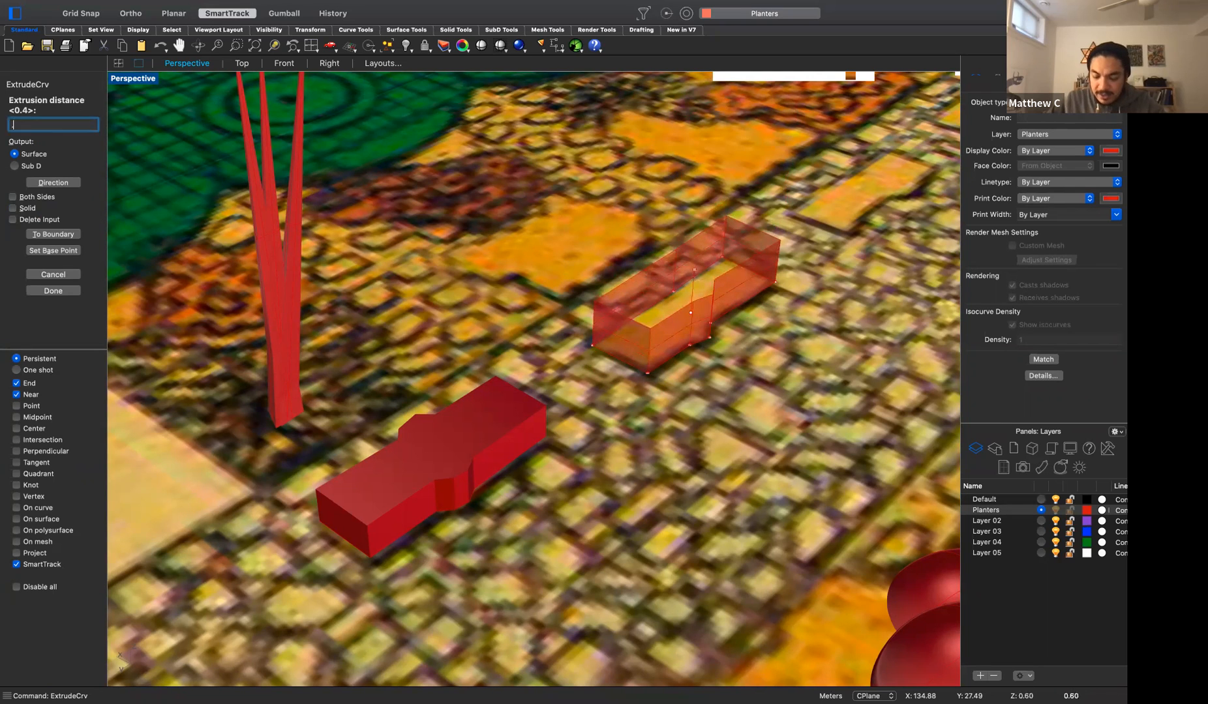
pyautogui.press('Return')
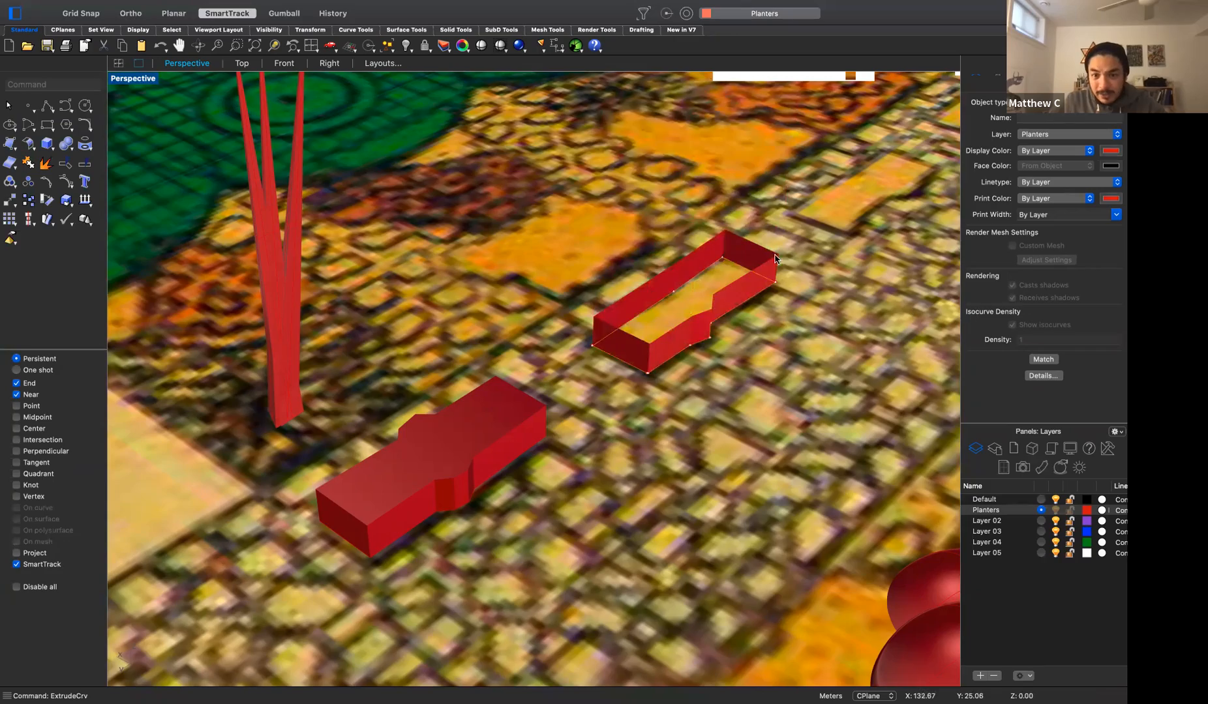
pyautogui.moveTo(764, 312); pyautogui.dragTo(645, 283, button='right')
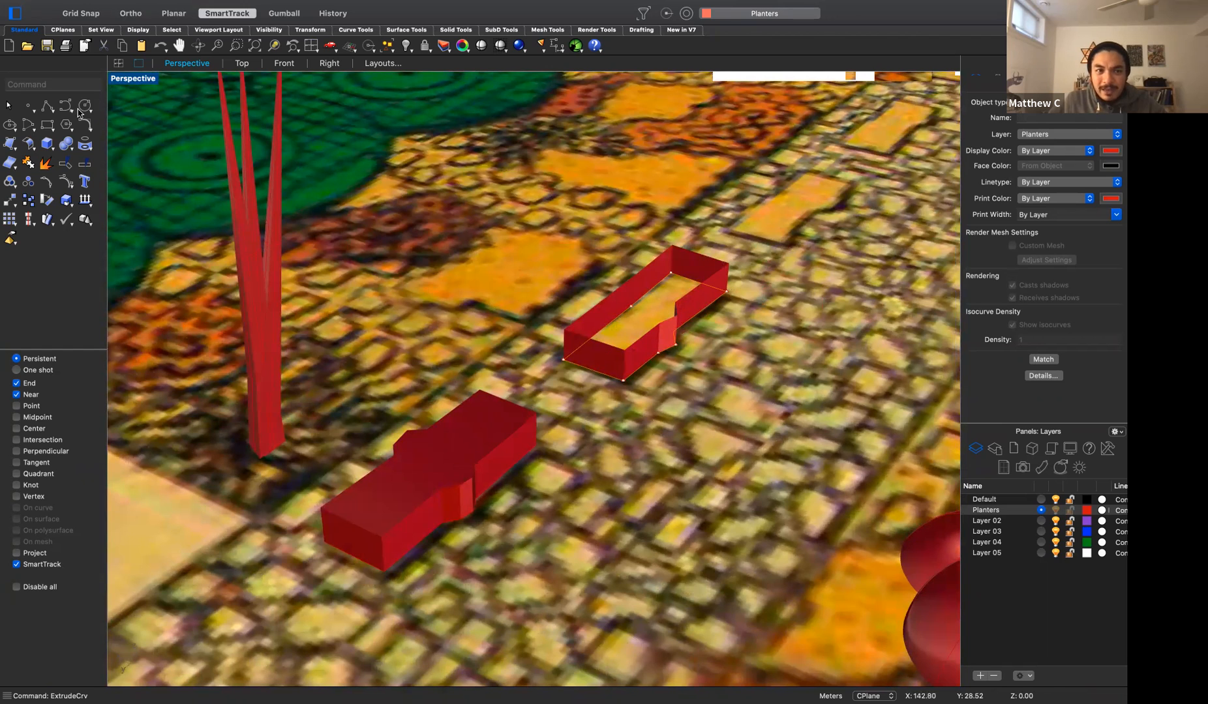
# Cap the second planter's open extrusion to make it a closed solid
pyautogui.click(644, 284)
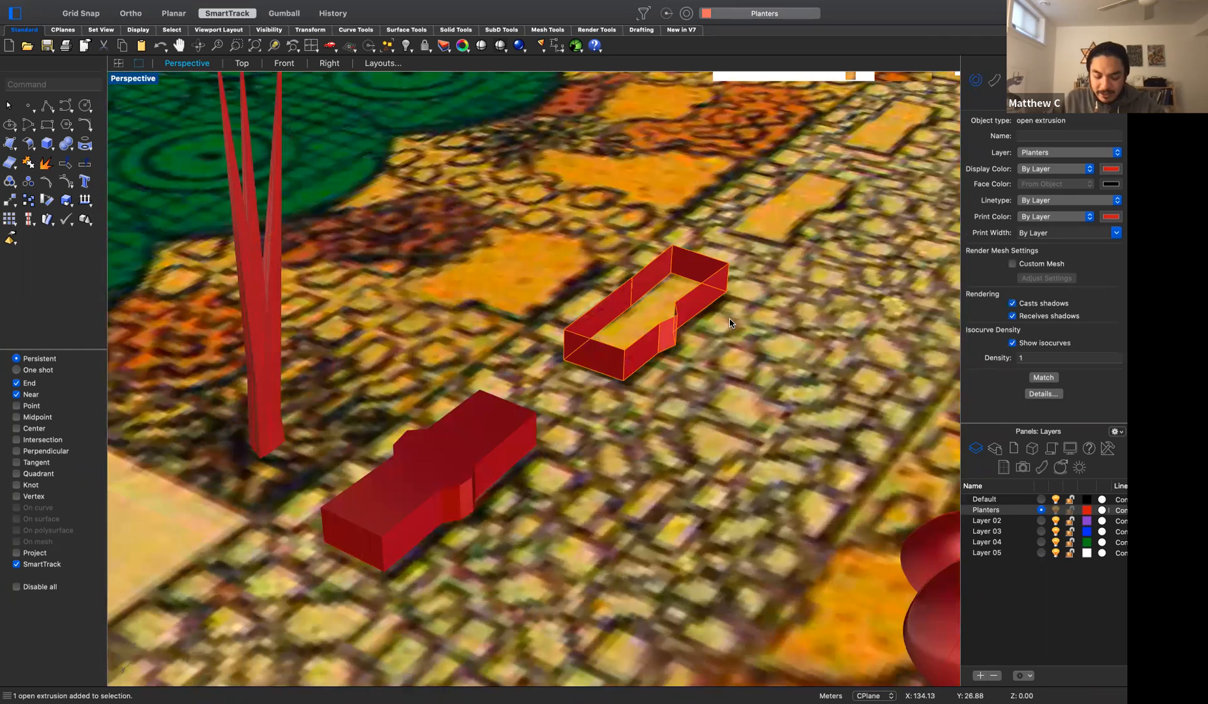
pyautogui.write('Cap')
pyautogui.press('Return')
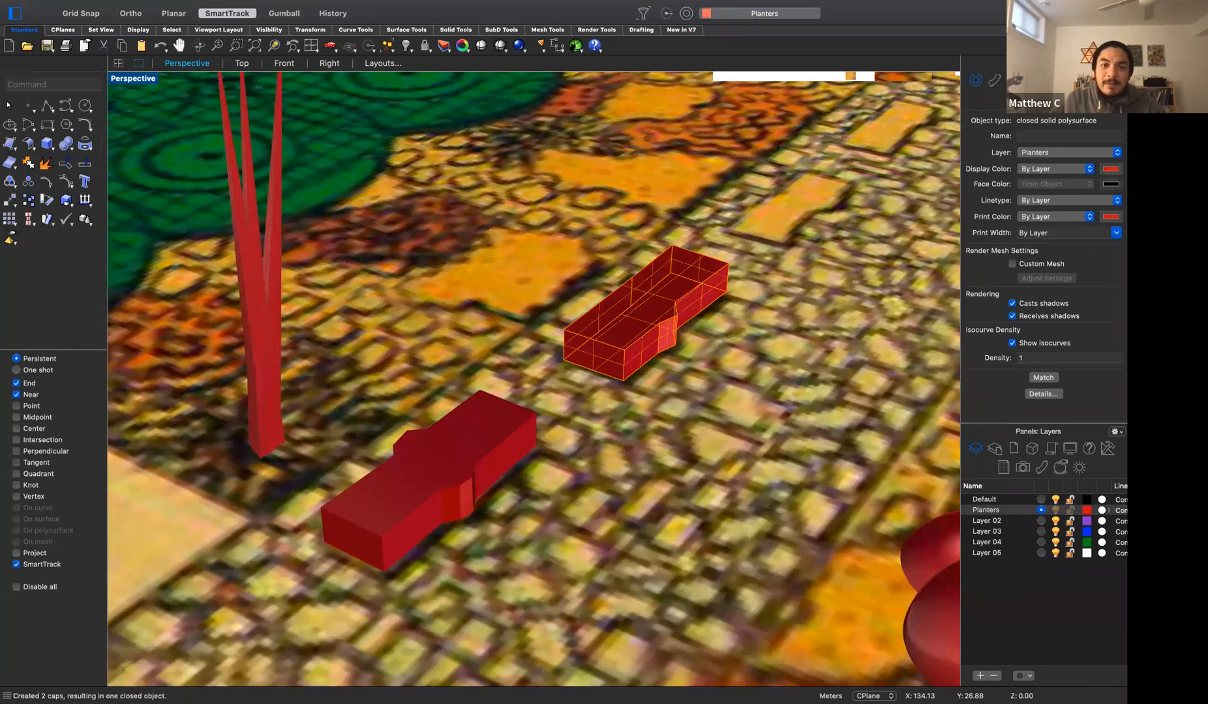
pyautogui.click(713, 343)
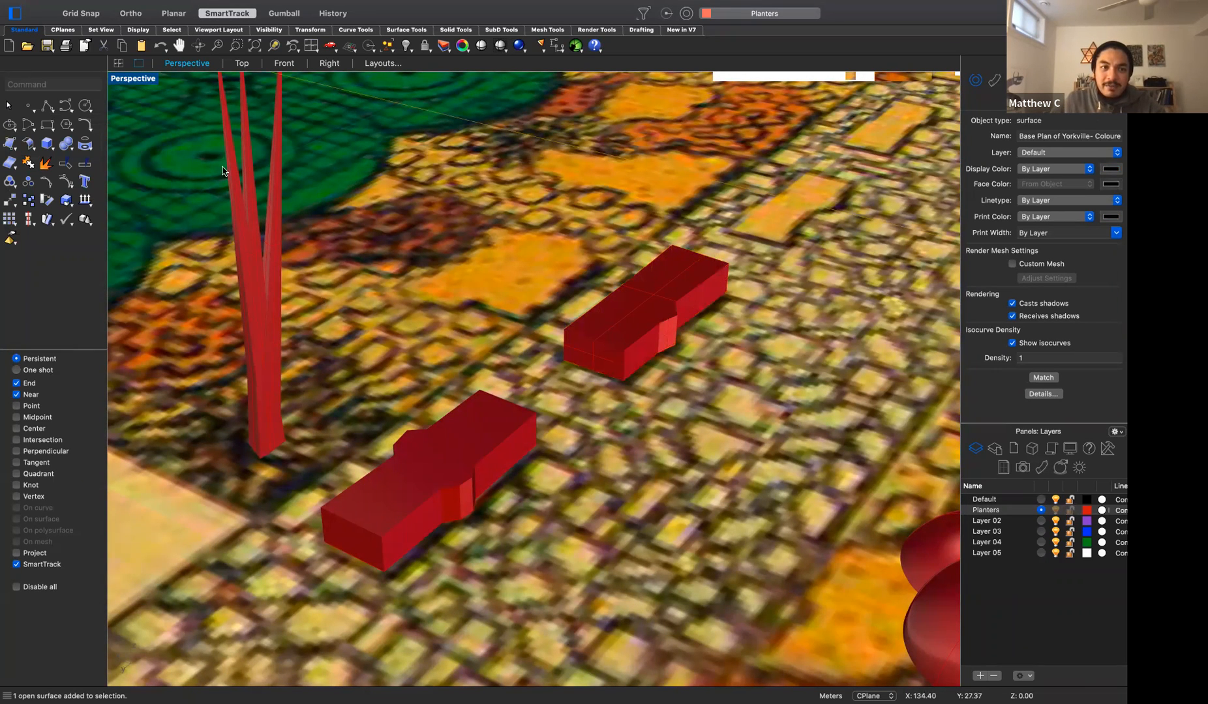
# Set the Perspective viewport to Rendered display and frame both planters together with the surrounding trees and rocks
pyautogui.click(133, 79)
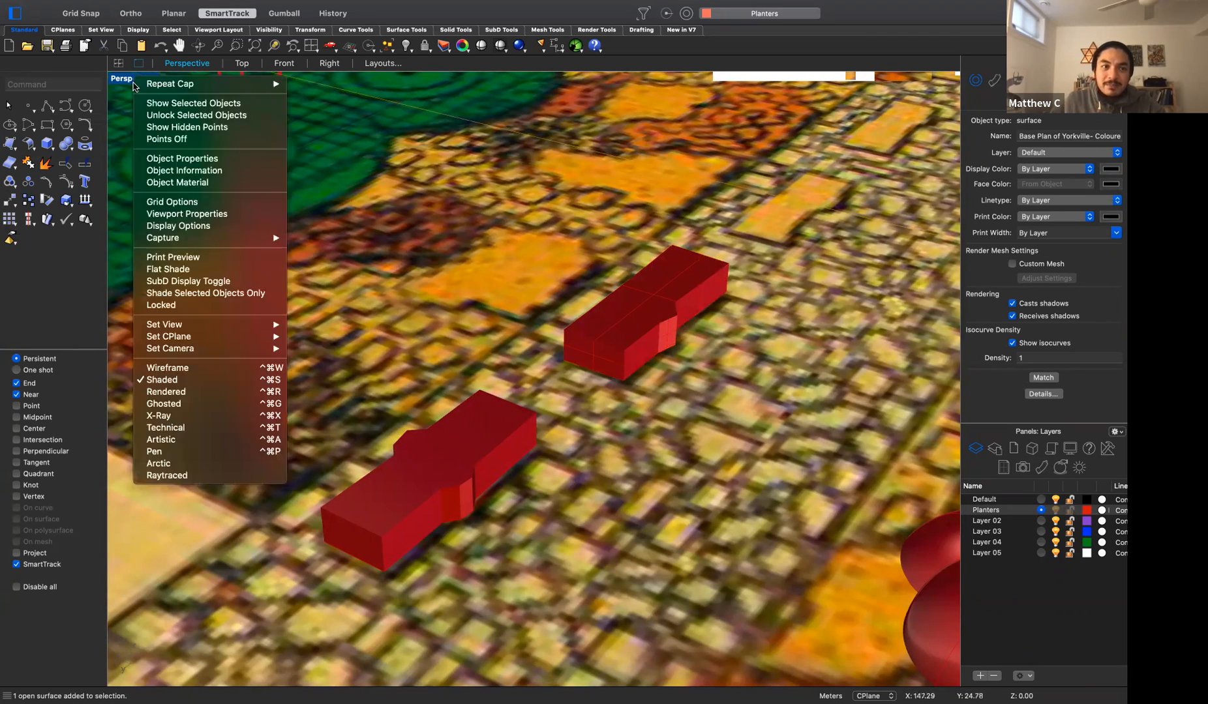
pyautogui.click(197, 393)
pyautogui.moveTo(593, 451); pyautogui.dragTo(740, 461, button='right')
pyautogui.scroll(-5, 740, 461)
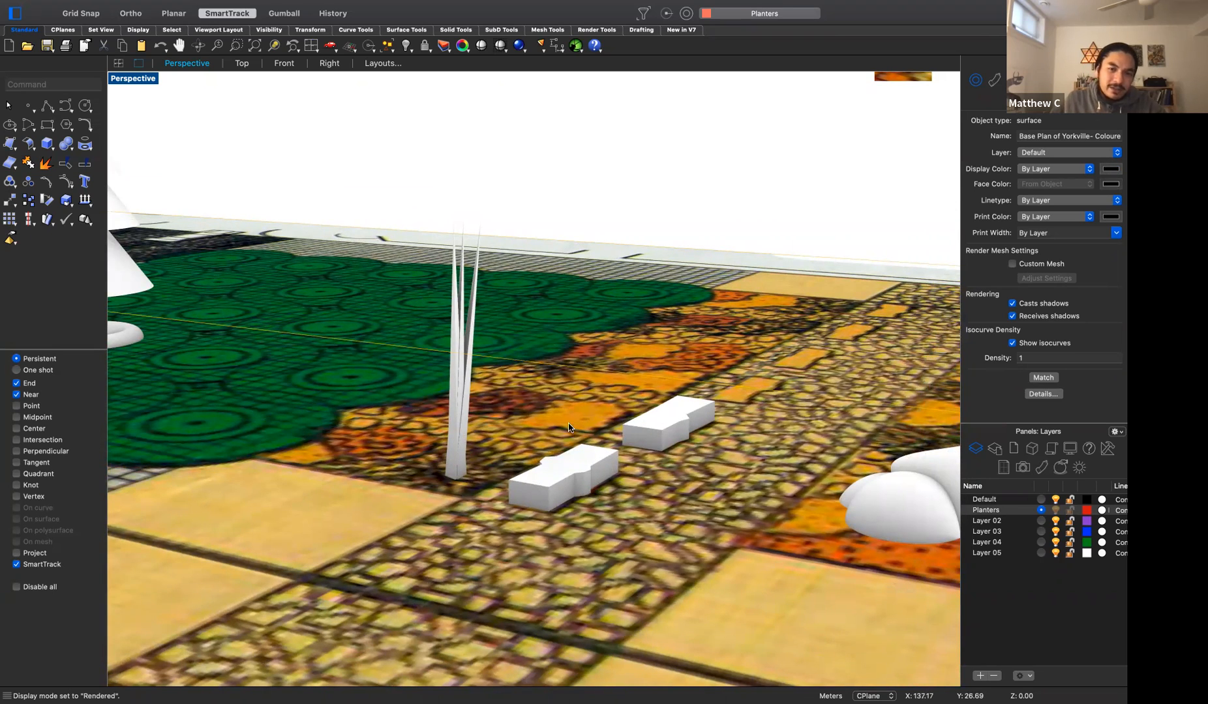
pyautogui.scroll(-1, 725, 377)
pyautogui.scroll(-5, 726, 377)
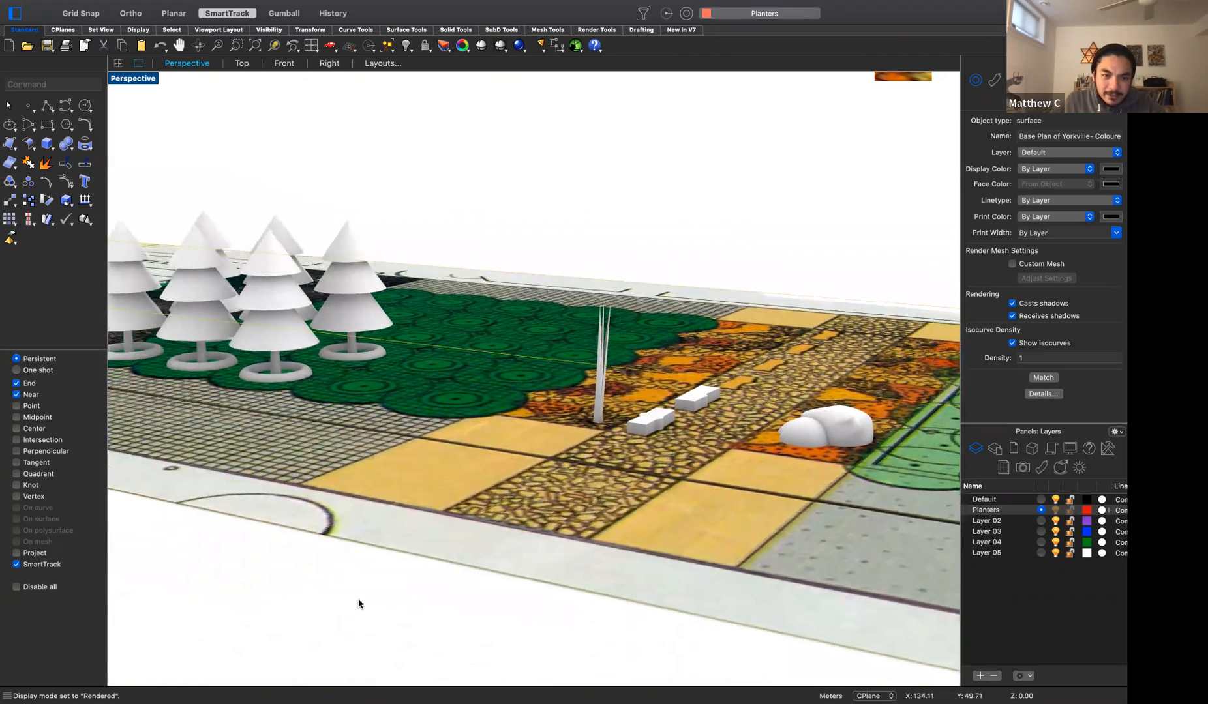
pyautogui.scroll(3, 358, 596)
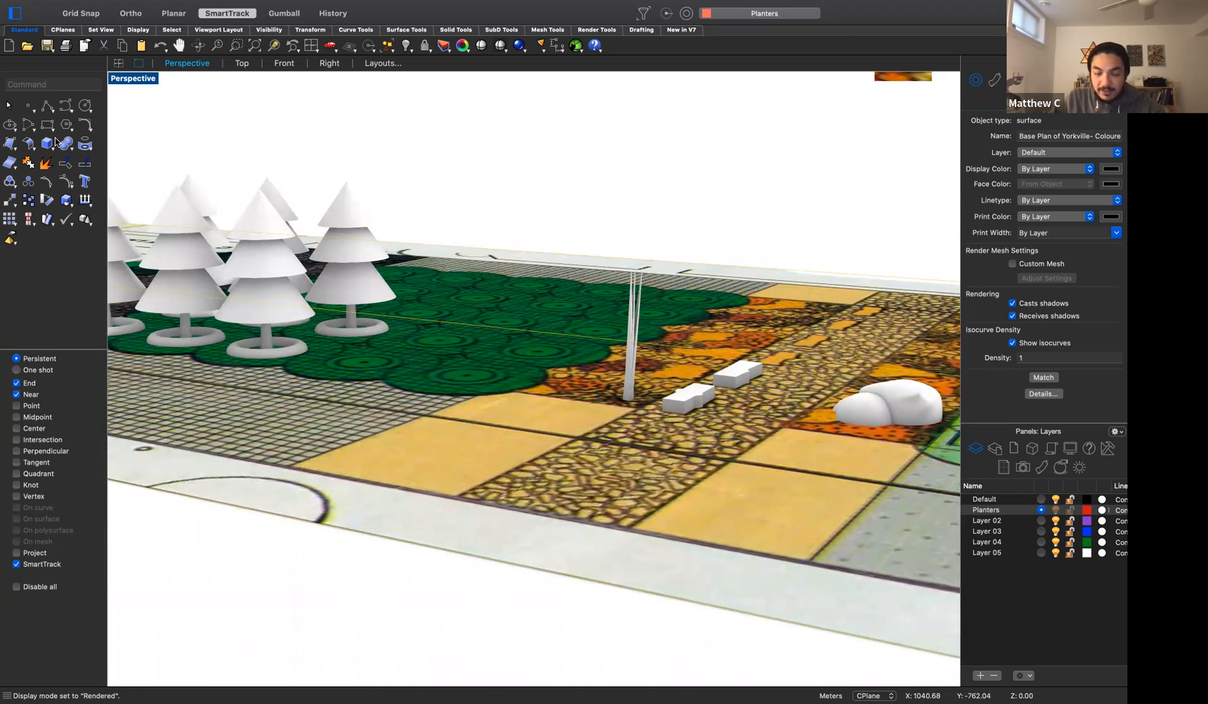
# Create a vertical solid cylinder with radius 0.1 and height 3 beside the stone path as a lamp pole
pyautogui.write('cl')
pyautogui.press('Escape')
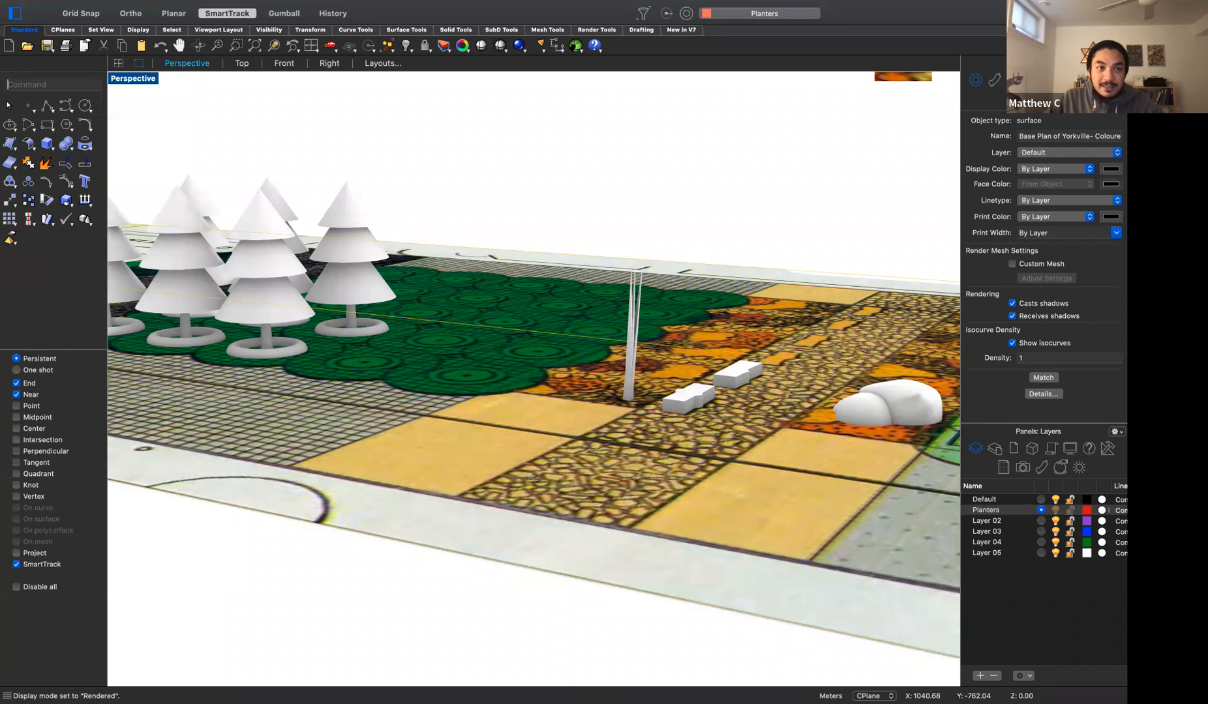
pyautogui.write('cylinder')
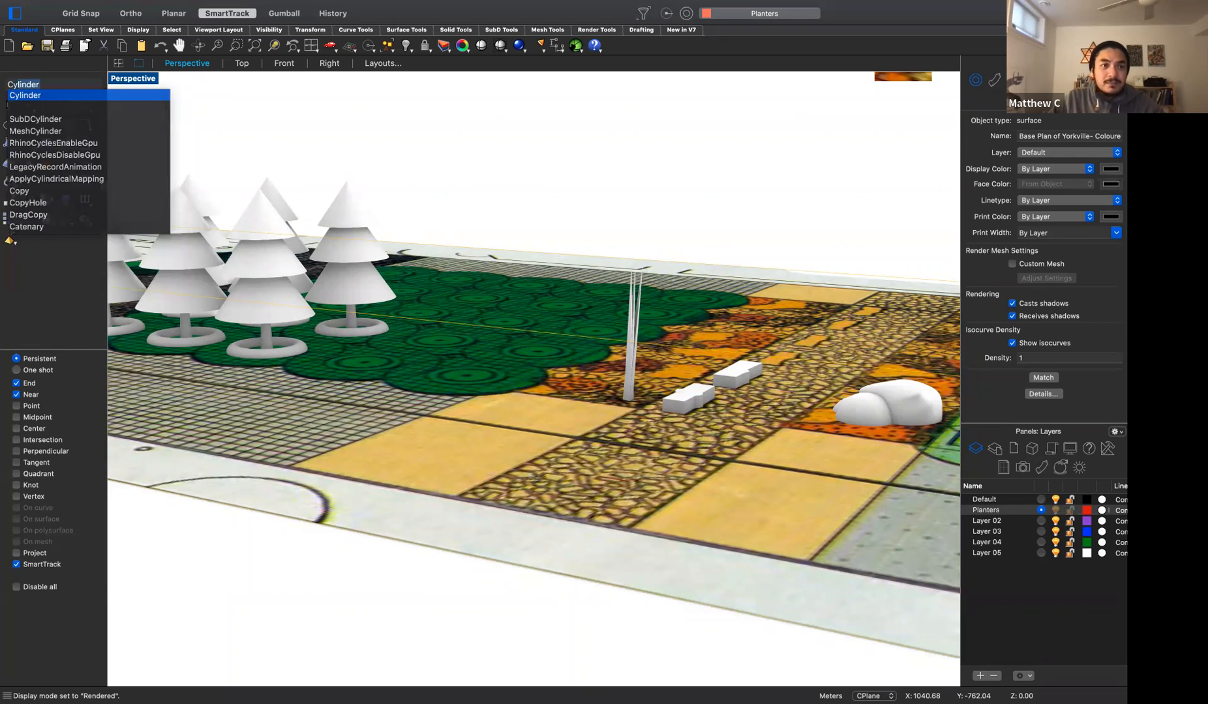
pyautogui.press('Return')
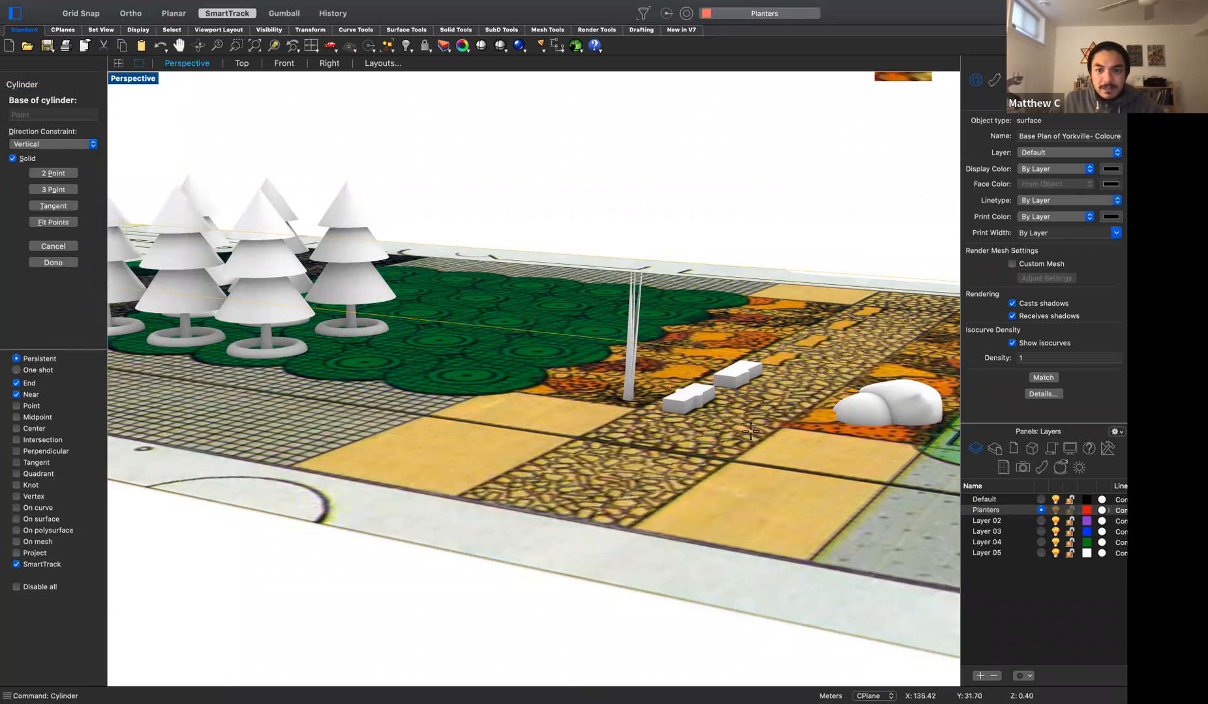
pyautogui.click(772, 449)
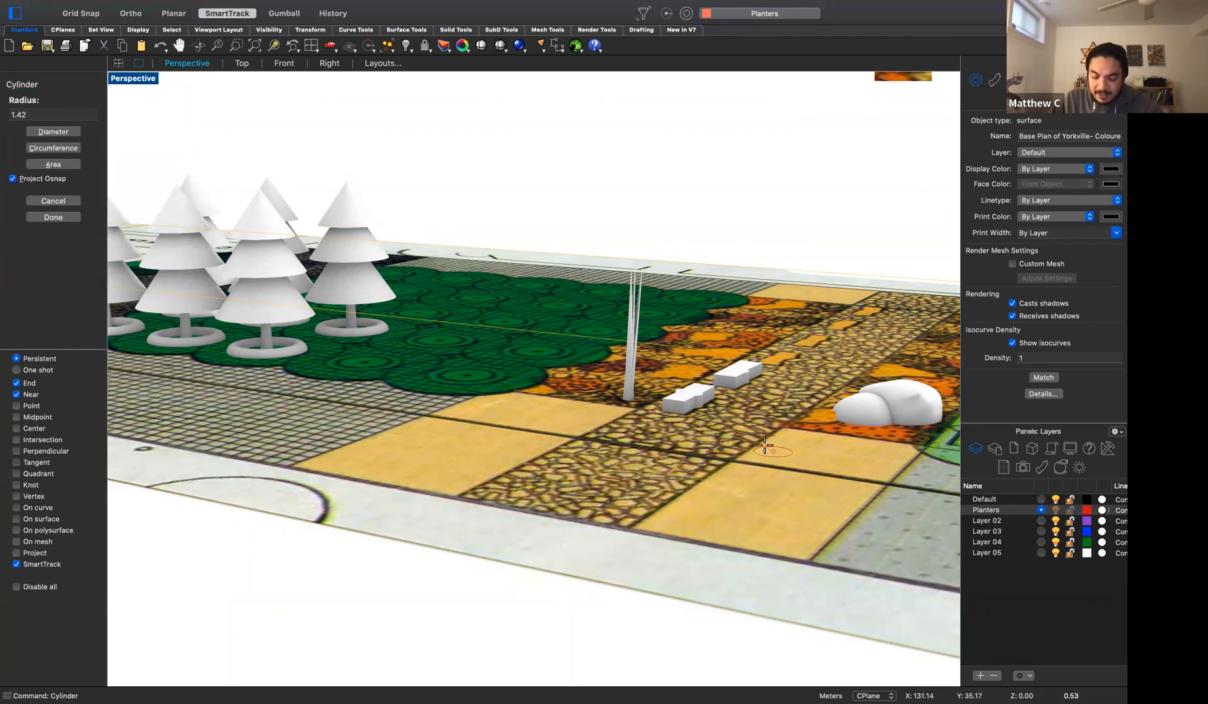
pyautogui.write('1')
pyautogui.press('BackSpace')
pyautogui.write('.1')
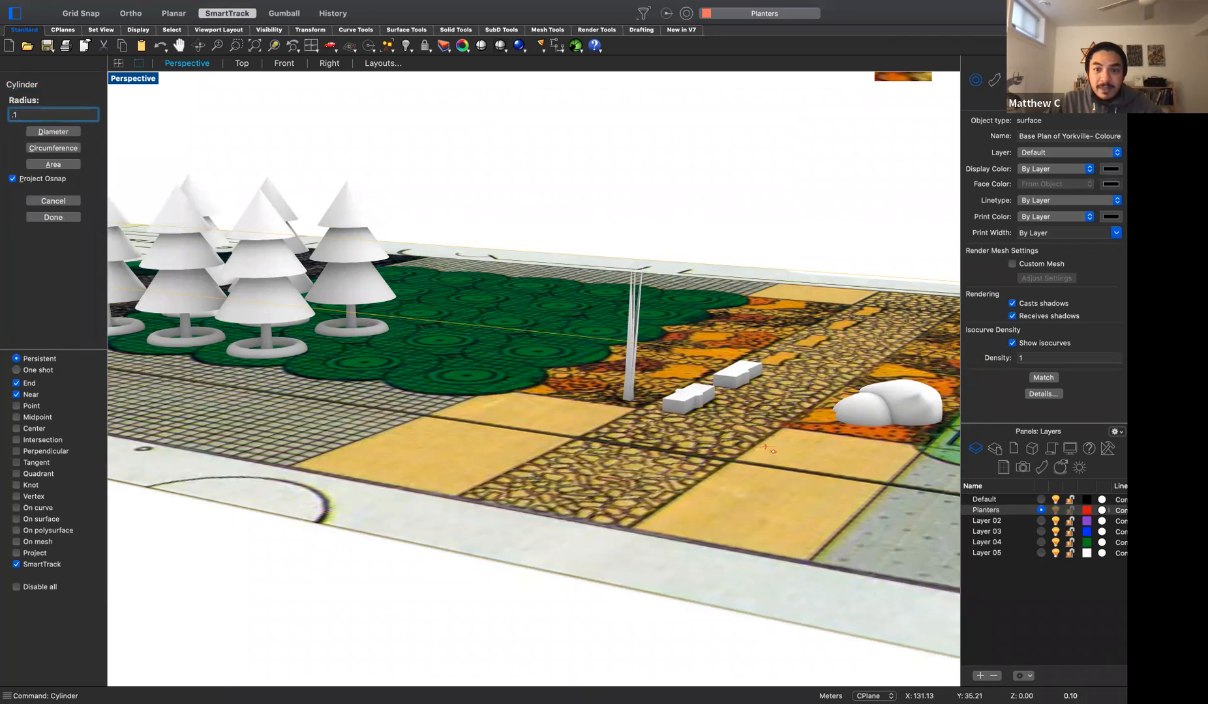
pyautogui.press('Return')
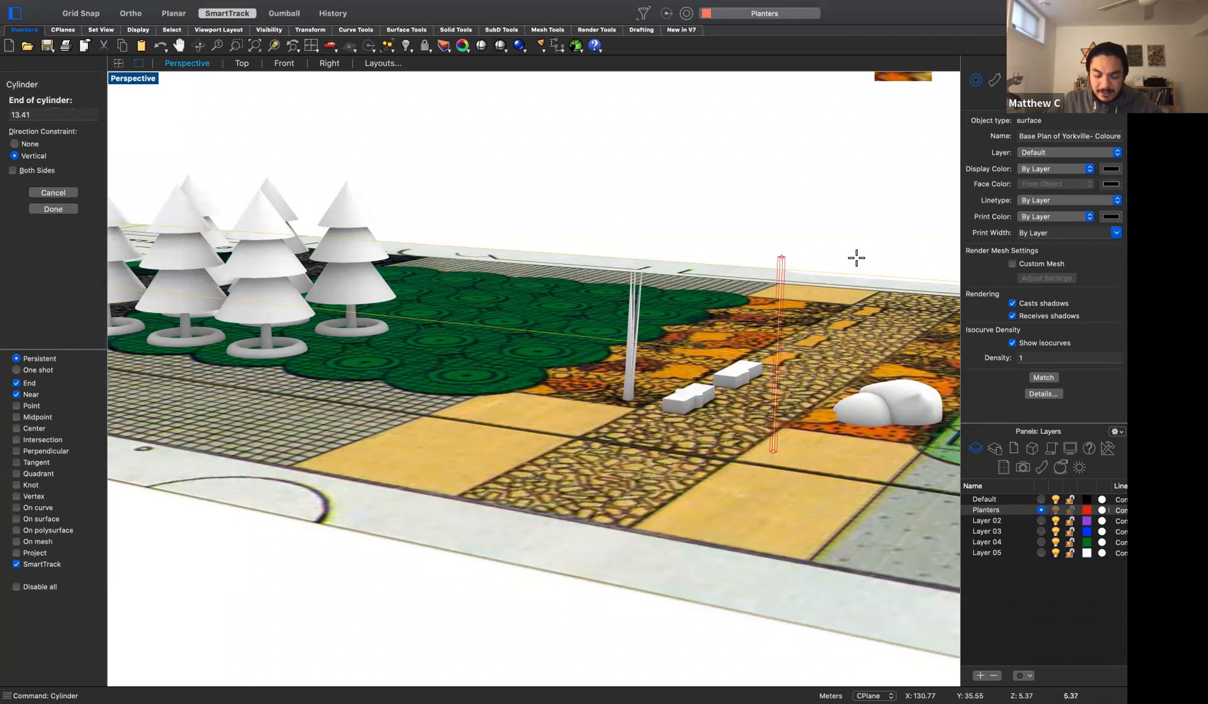
pyautogui.write('3')
pyautogui.press('Return')
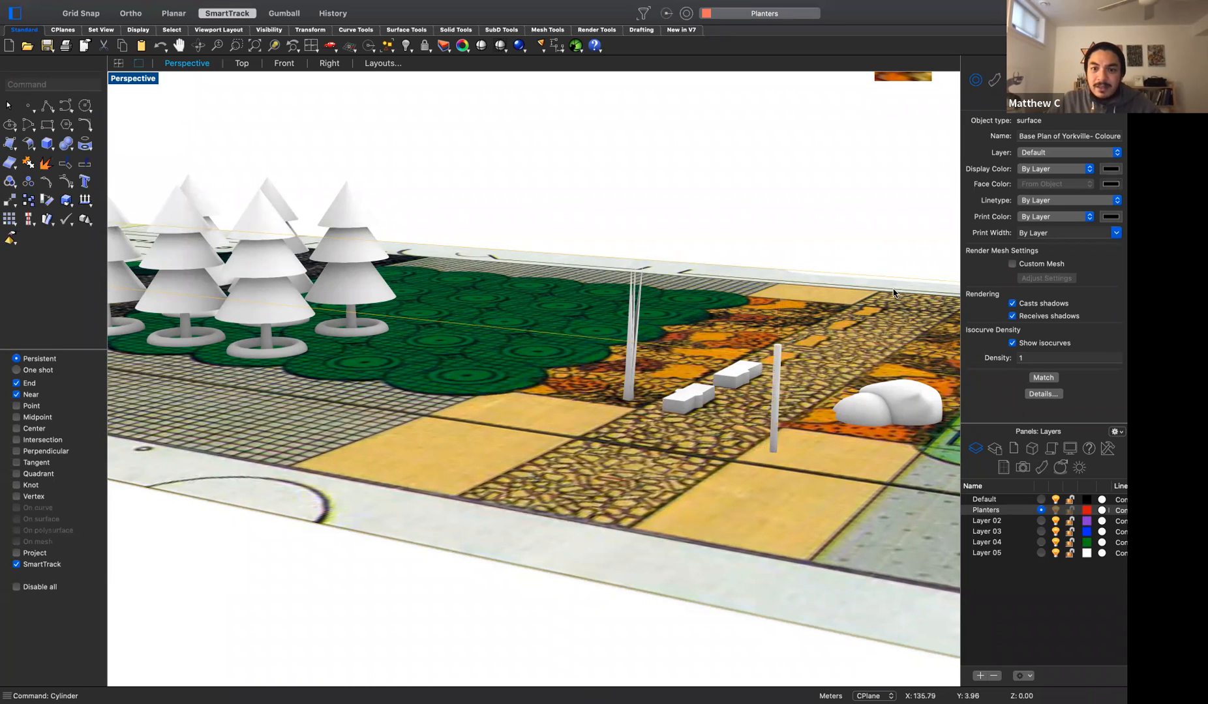
# Add a sphere with radius 0.2 at the top of the lamp pole
pyautogui.scroll(8, 891, 310)
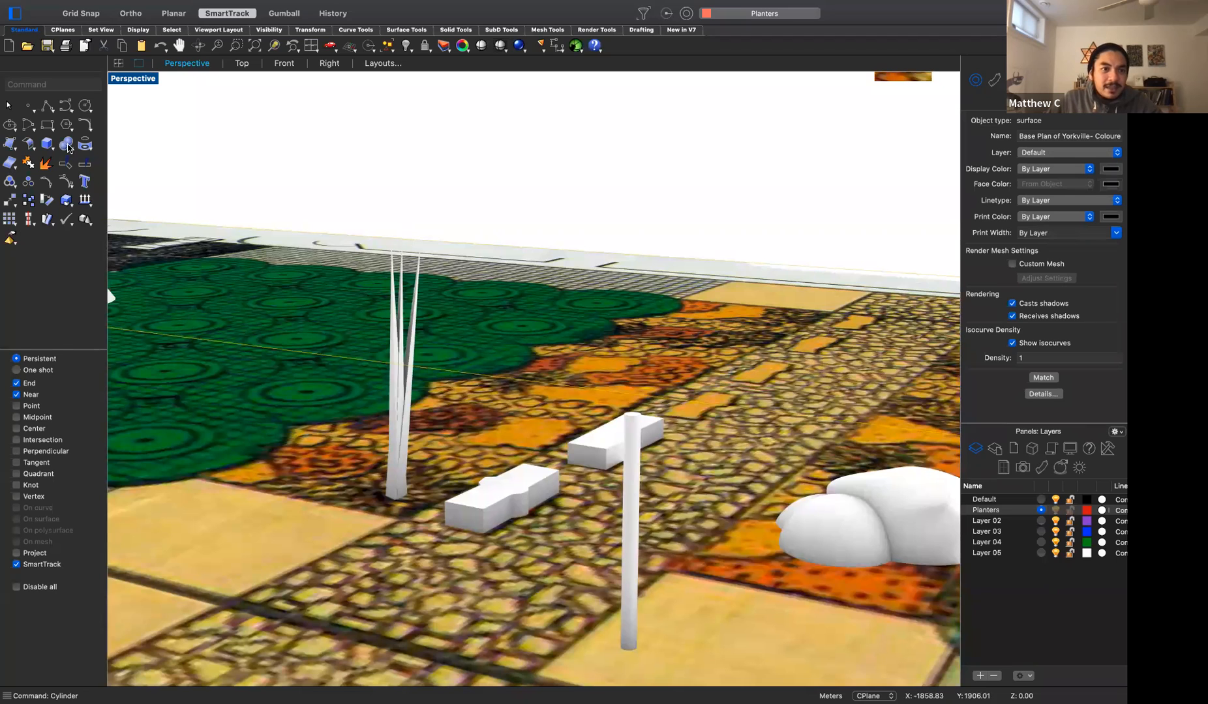
pyautogui.click(76, 161)
pyautogui.write('sphere')
pyautogui.press('Return')
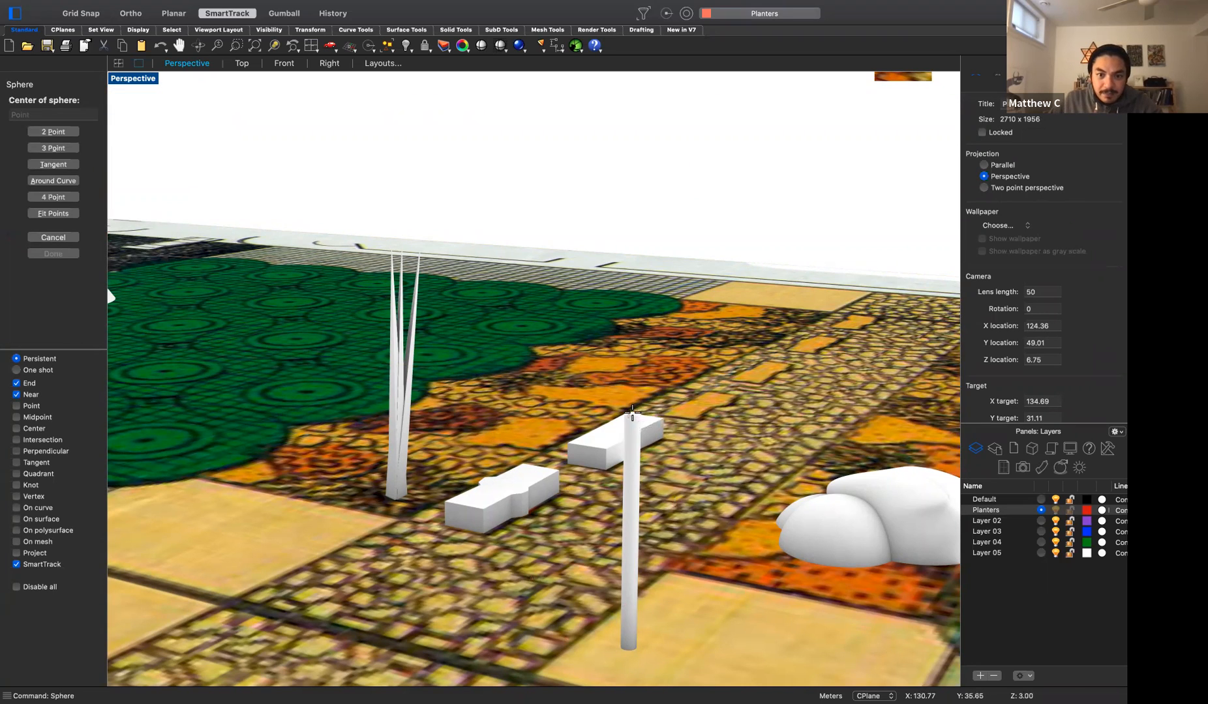
pyautogui.click(632, 412)
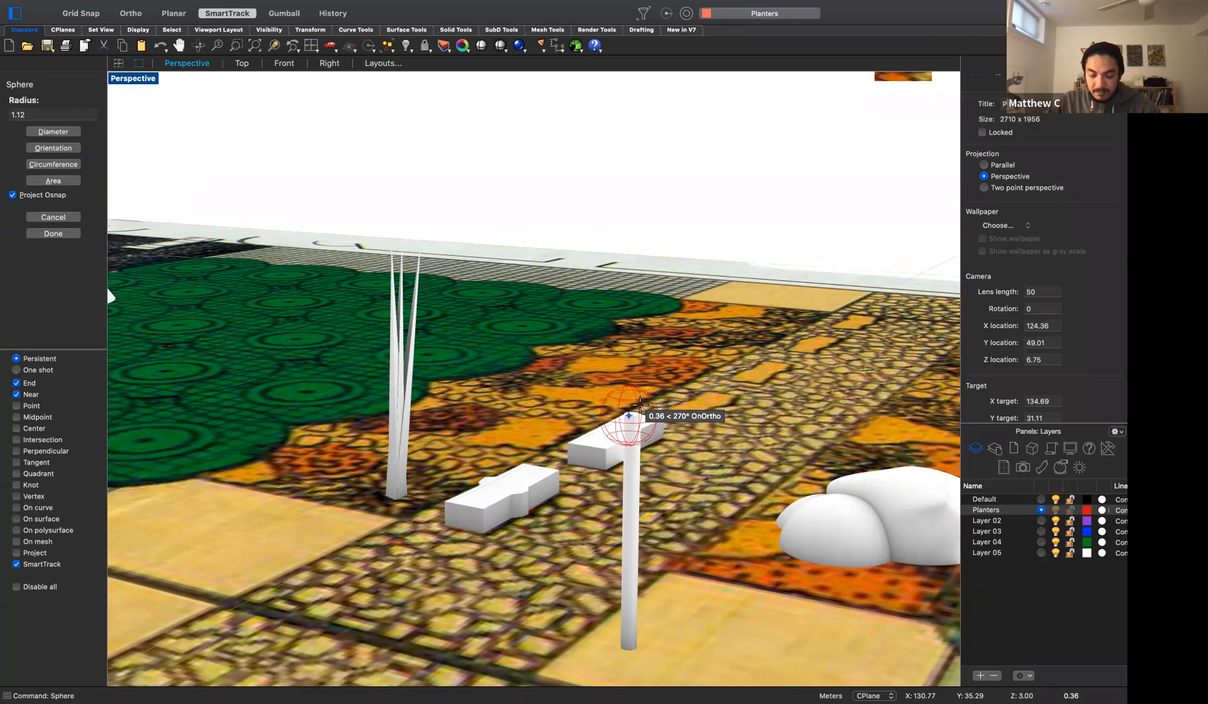
pyautogui.write('.2')
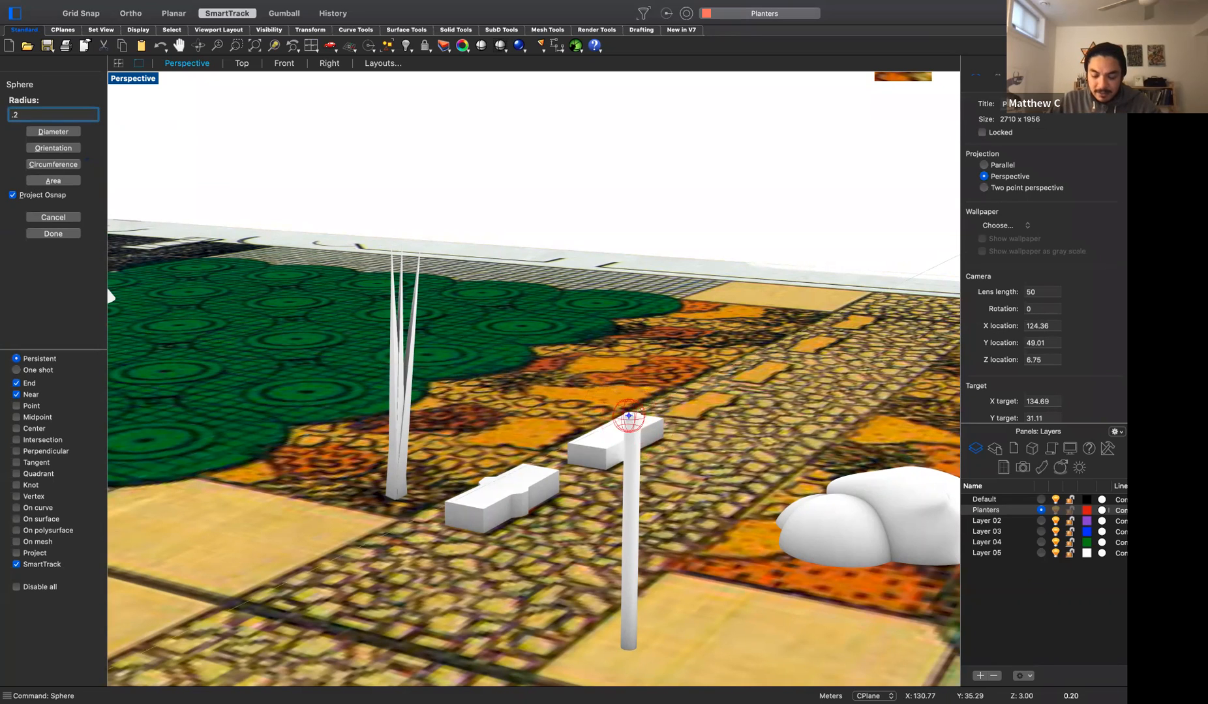
pyautogui.press('Return')
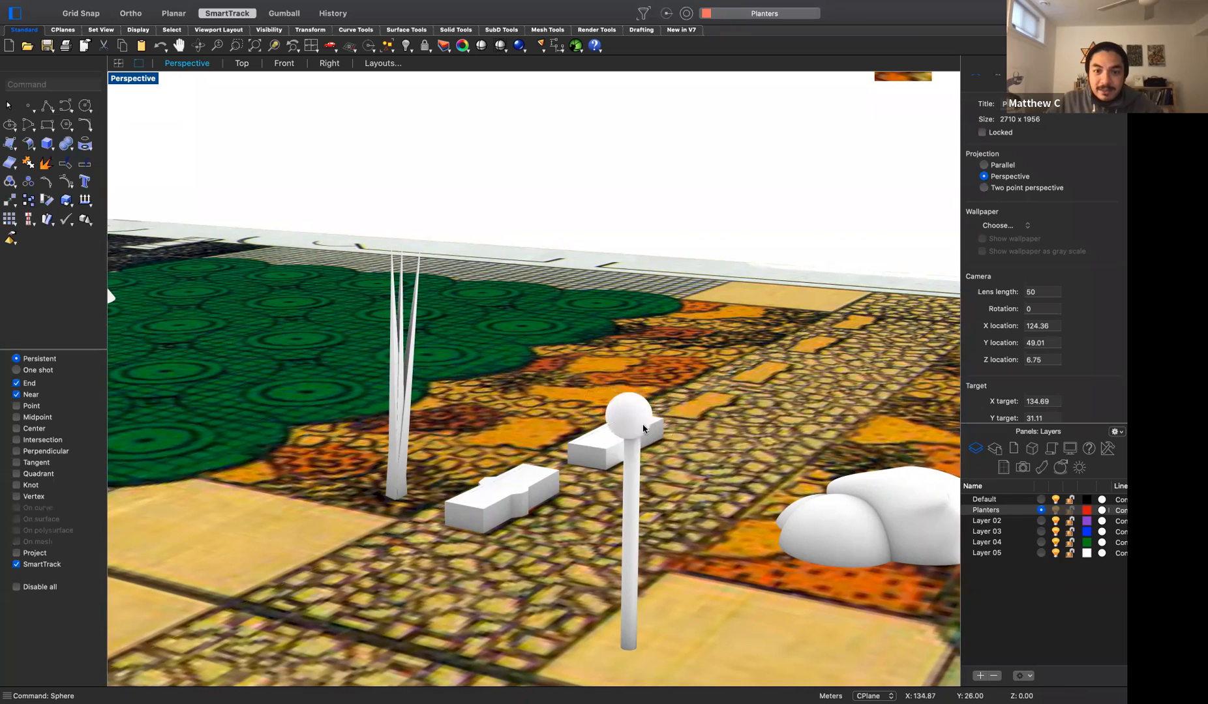
# Select the lamp's sphere and bring it up close in the Top view
pyautogui.click(643, 429)
pyautogui.click(686, 436)
pyautogui.moveTo(686, 494); pyautogui.dragTo(655, 501, button='right')
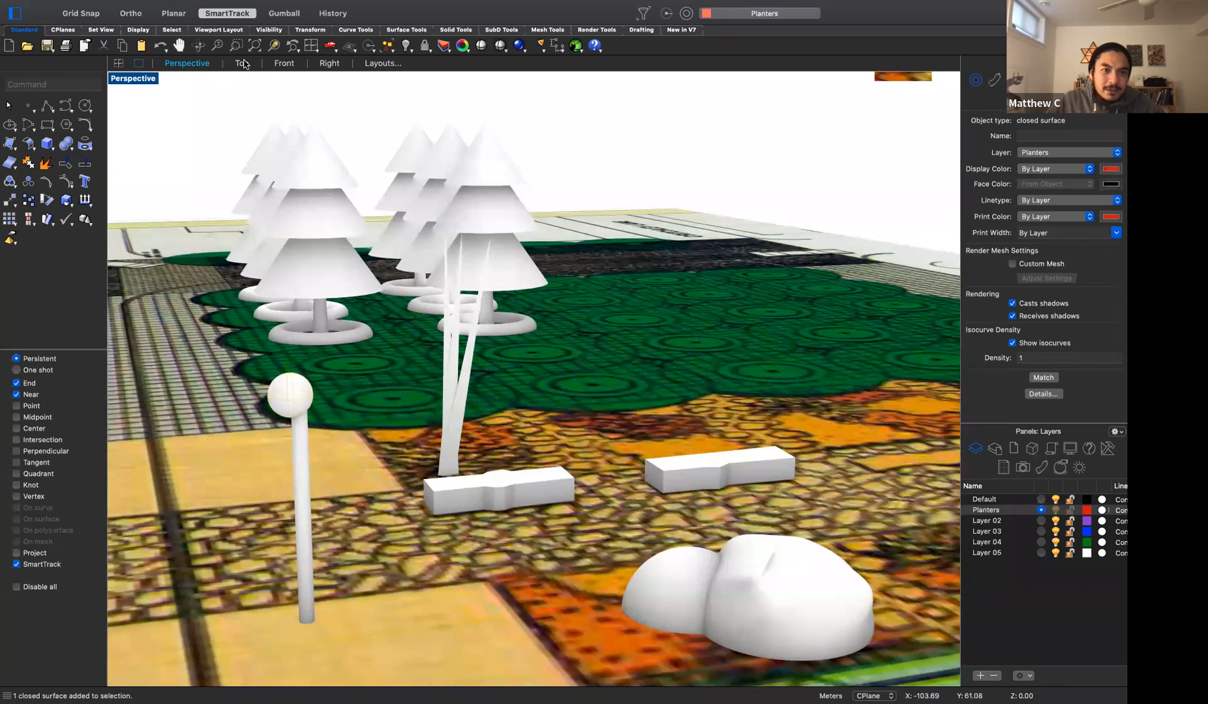
pyautogui.scroll(-11, 556, 355)
pyautogui.scroll(1, 574, 315)
pyautogui.scroll(10, 574, 315)
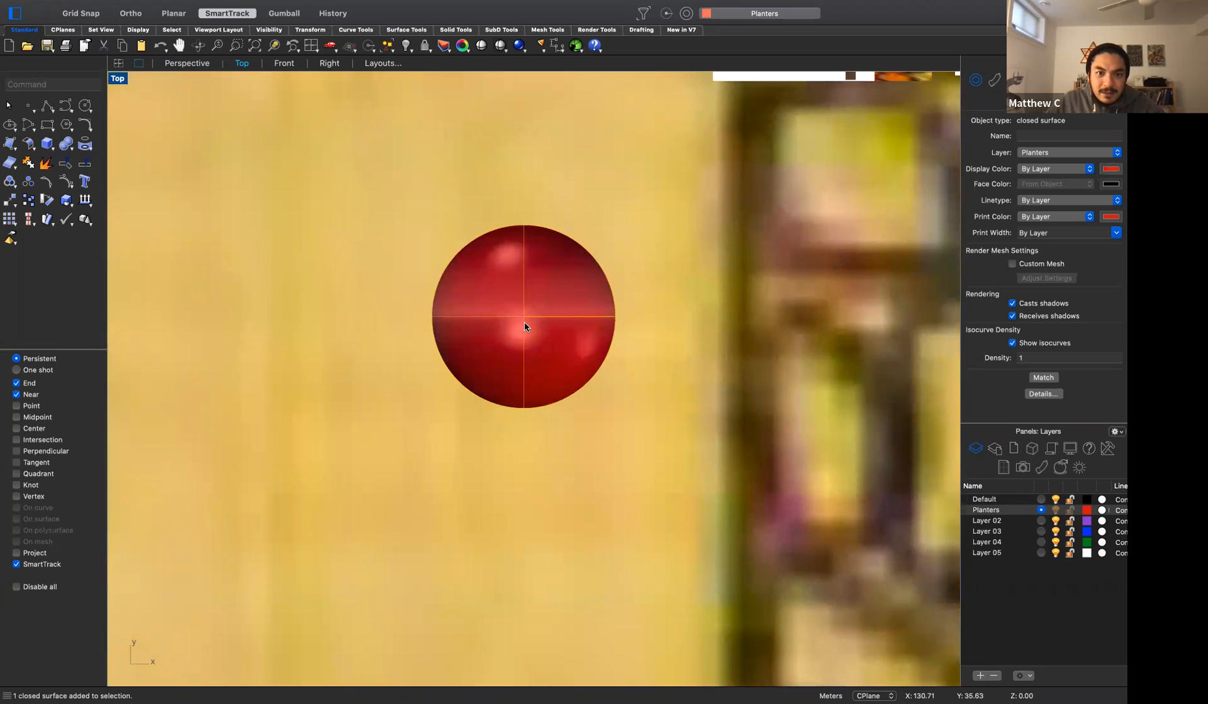
# Move the sphere off to the side of the pole in the Top view and turn on the Gumball
pyautogui.moveTo(515, 310); pyautogui.dragTo(494, 343)
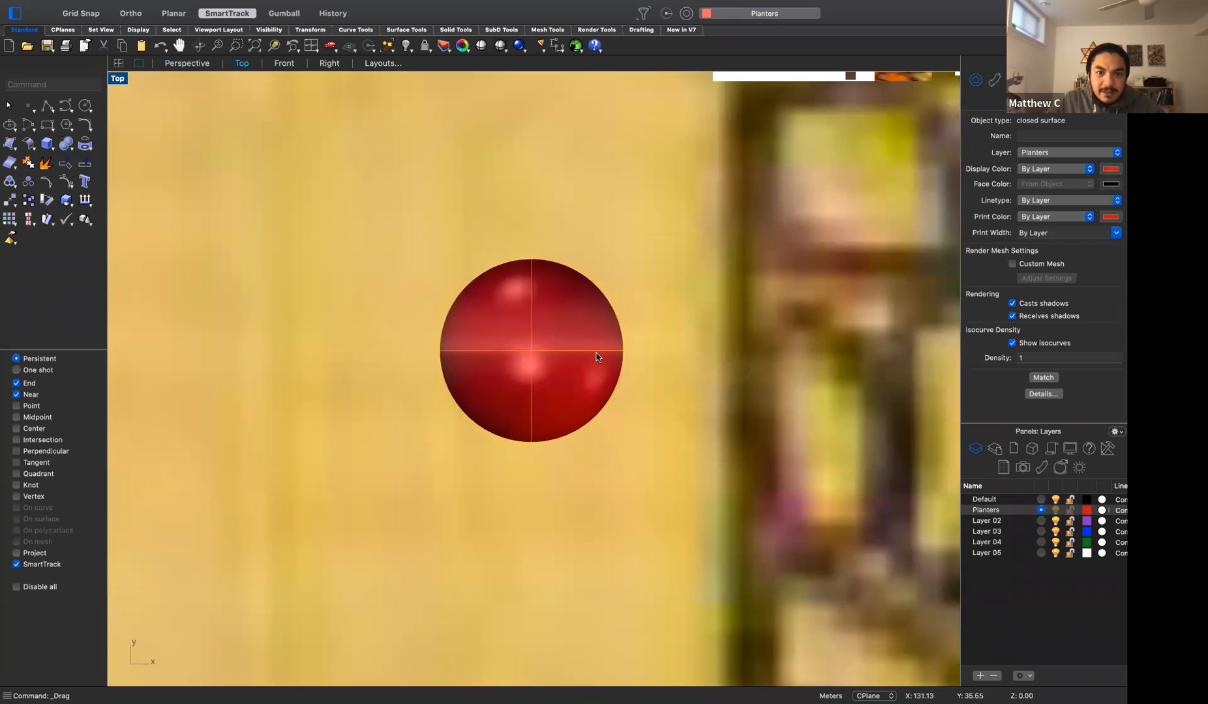
pyautogui.moveTo(591, 355); pyautogui.dragTo(695, 330)
pyautogui.moveTo(724, 282); pyautogui.dragTo(723, 283)
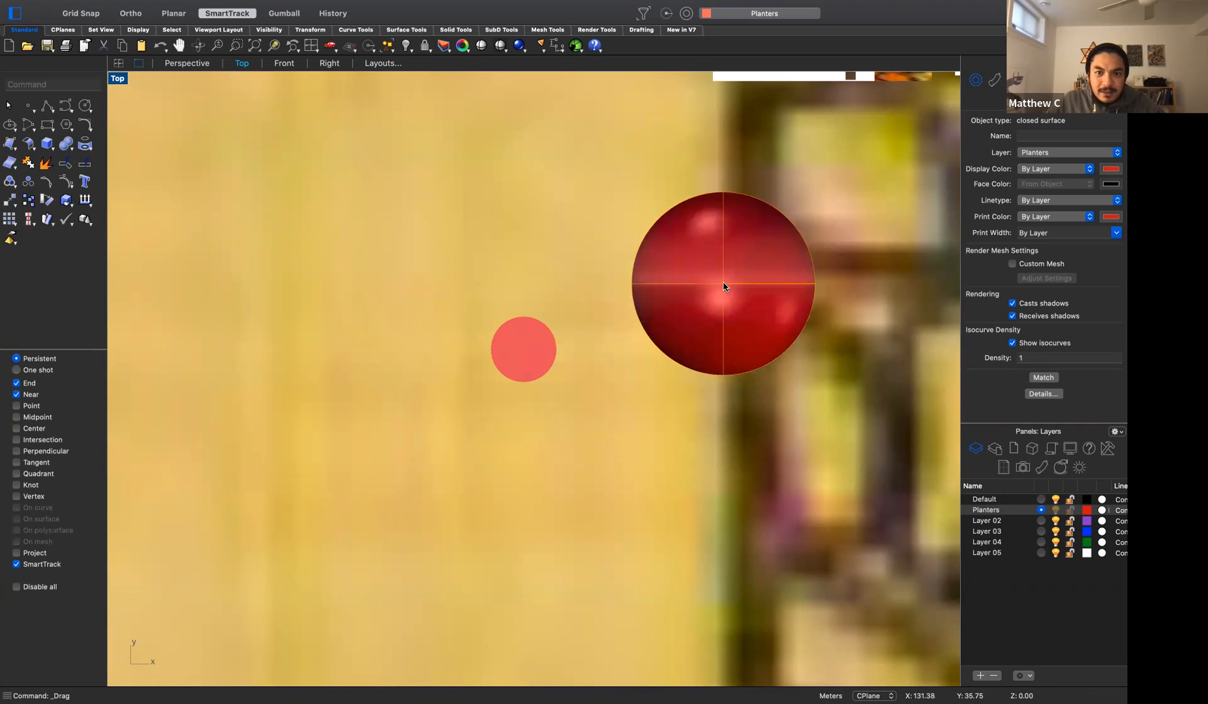
pyautogui.click(285, 14)
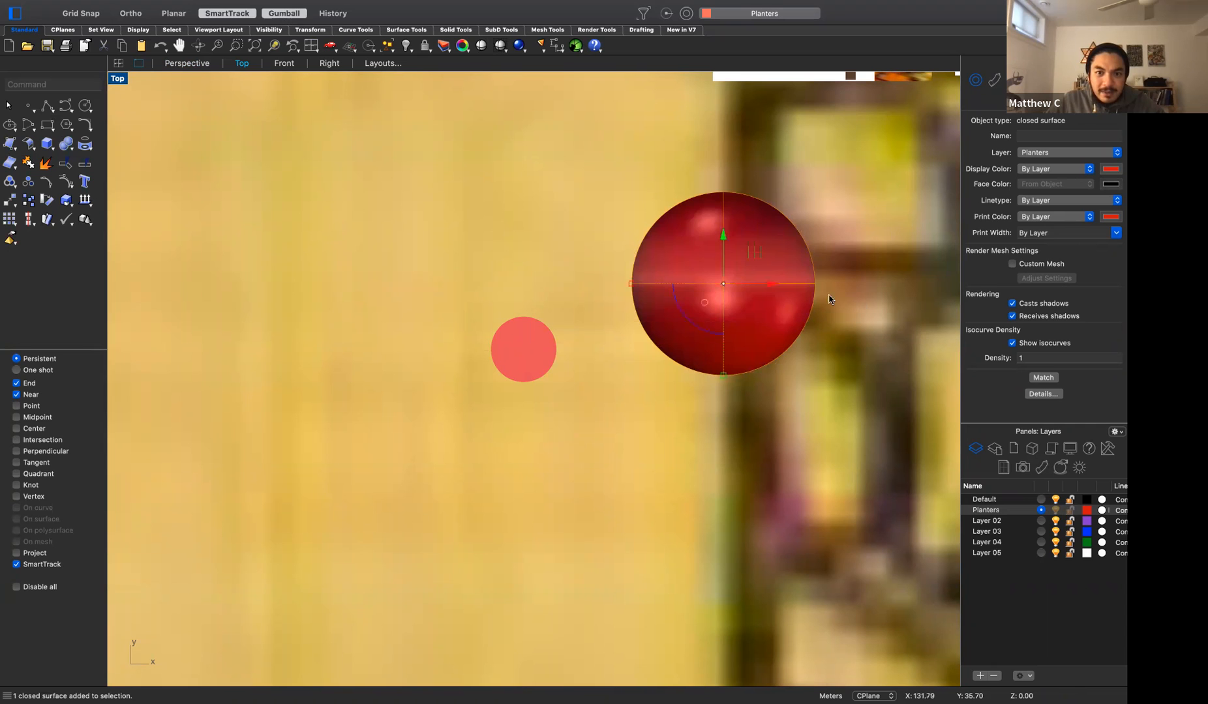
pyautogui.moveTo(760, 259); pyautogui.dragTo(802, 248)
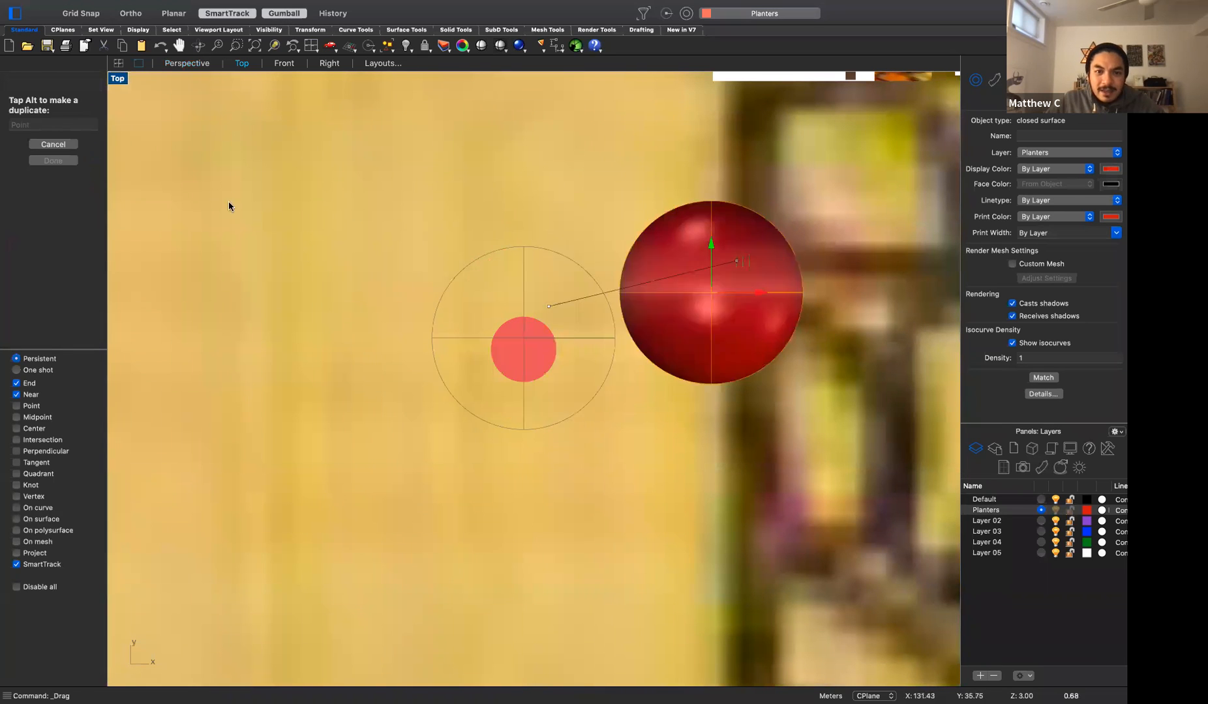
# Set the Top viewport to Wireframe display and centre the sphere on the pole's circle
pyautogui.rightClick(120, 79)
pyautogui.click(218, 374)
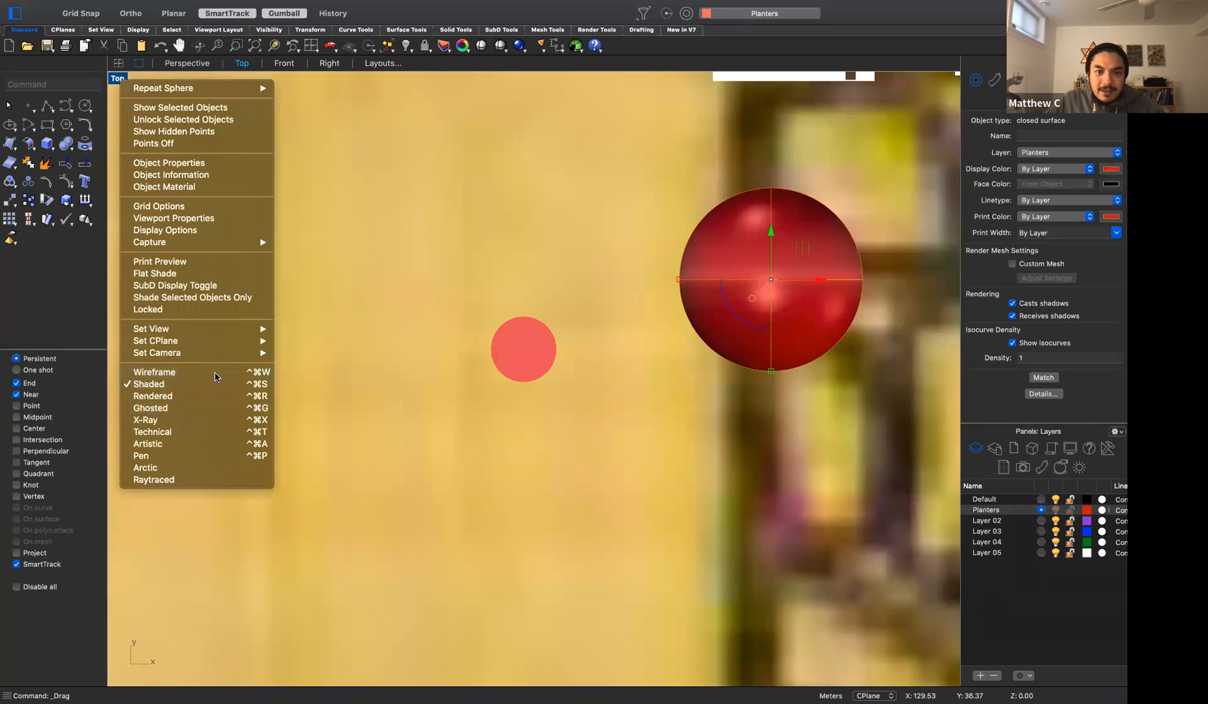
pyautogui.moveTo(807, 246); pyautogui.dragTo(671, 264)
pyautogui.press('super+z')
pyautogui.click(652, 248)
pyautogui.click(117, 79)
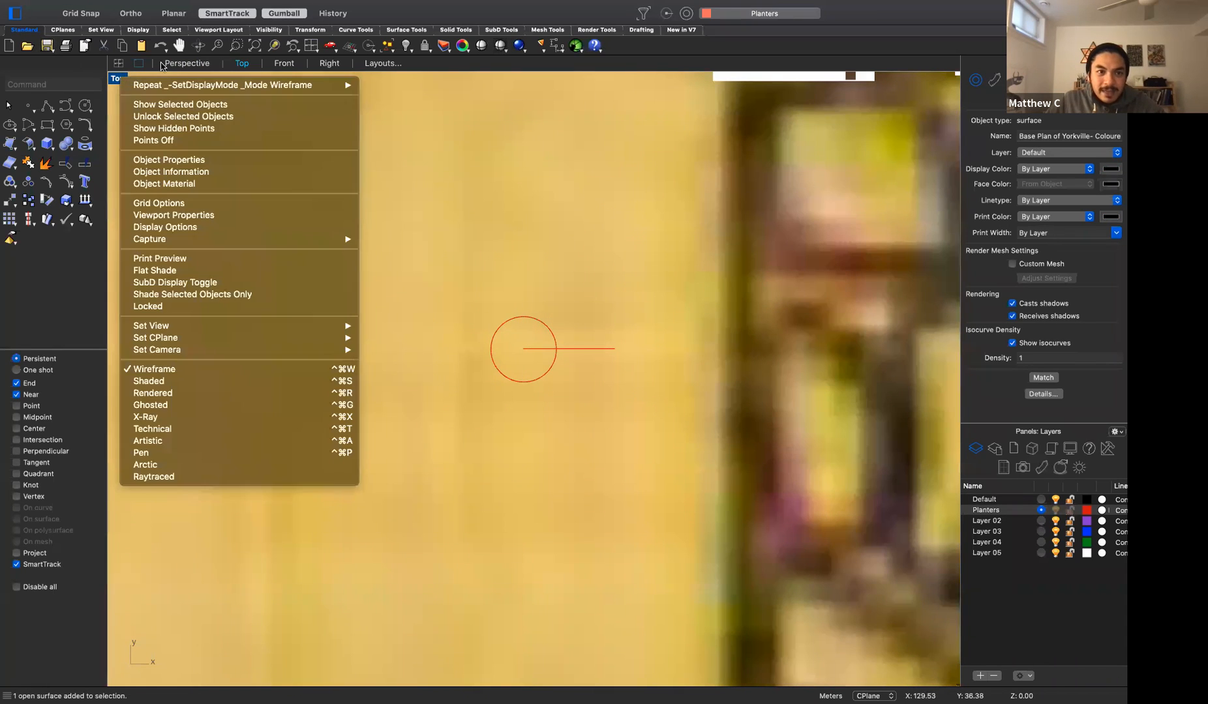
# Return to the Perspective view and group the sphere and the pole into one lamp post
pyautogui.click(180, 64)
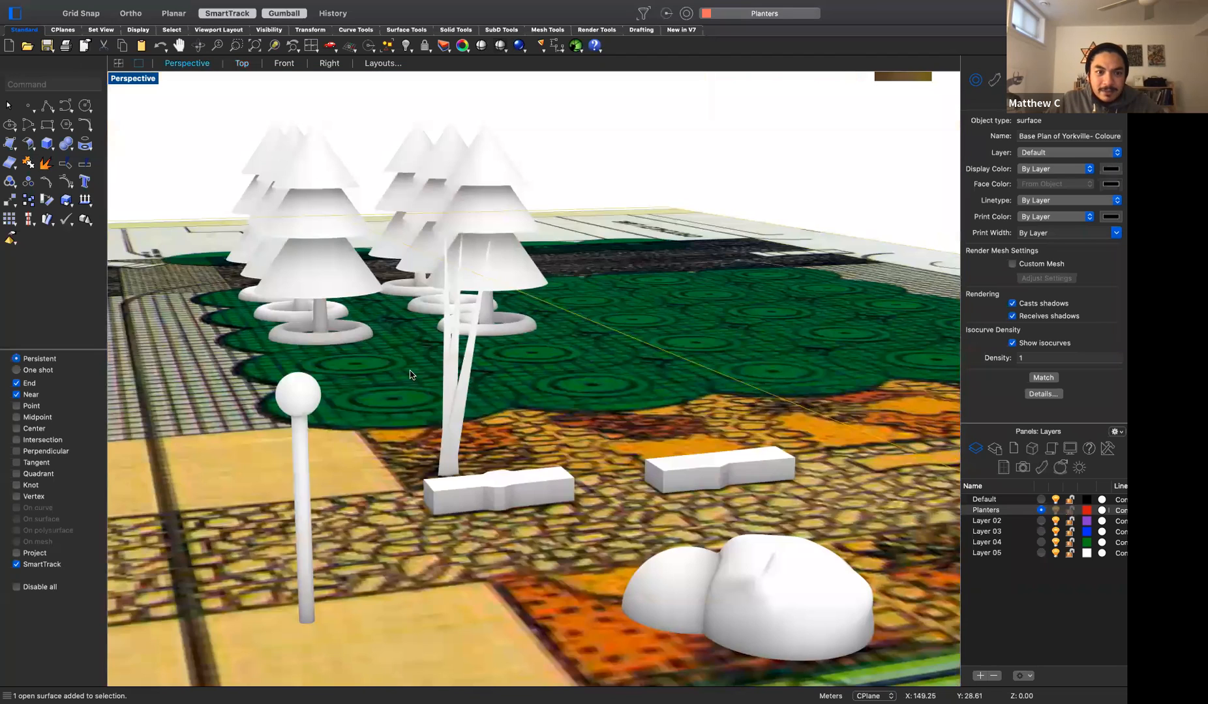
pyautogui.moveTo(383, 510); pyautogui.dragTo(381, 382, button='right')
pyautogui.click(379, 436)
pyautogui.click(382, 433)
pyautogui.keyDown('shift'); pyautogui.click(381, 375); pyautogui.keyUp('shift')
pyautogui.rightClick(382, 374)
pyautogui.click(372, 375)
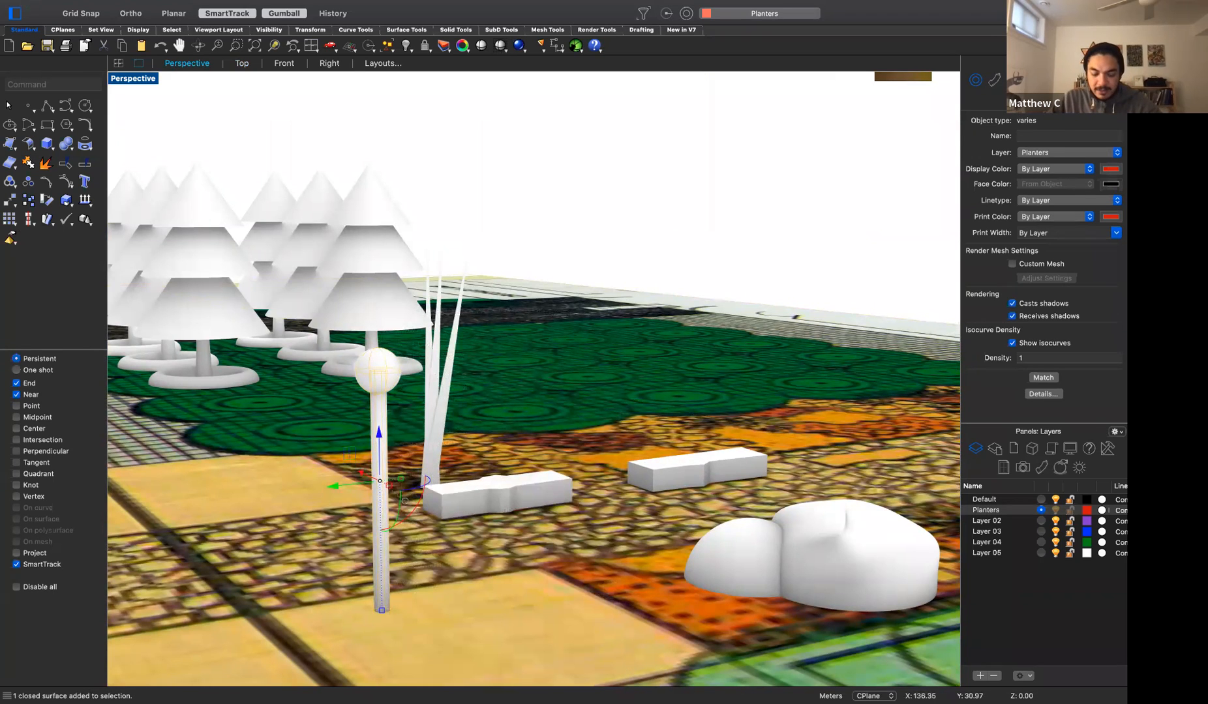
pyautogui.write('Grasshopper')
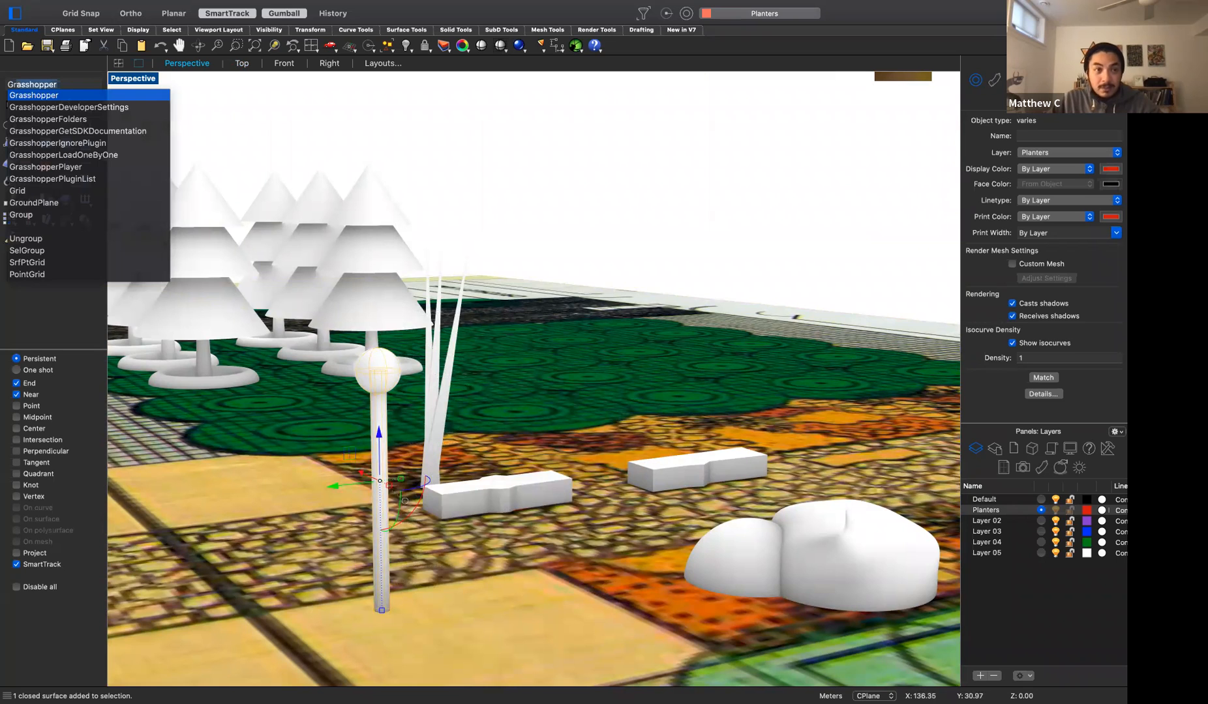
pyautogui.press('Escape')
pyautogui.write('Group')
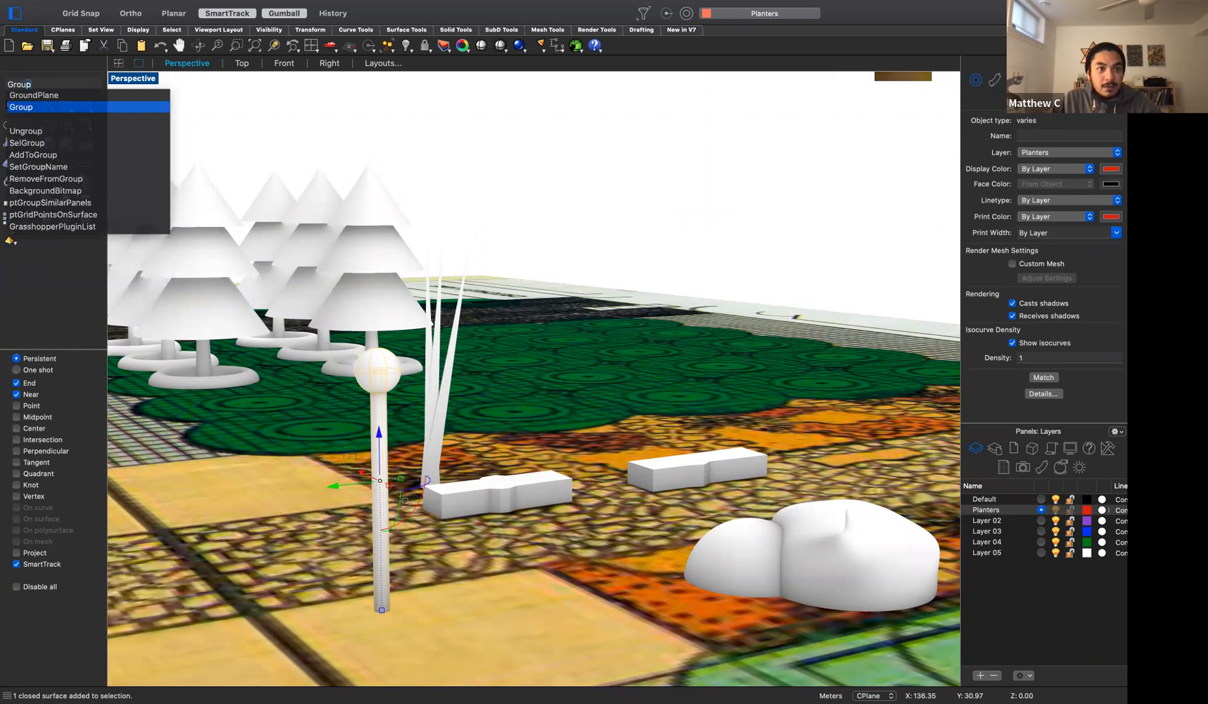
pyautogui.press('Return')
pyautogui.click(467, 635)
# Duplicate the grouped lamp post with the Gumball, placing the copy on the stone path near the first planter
pyautogui.moveTo(441, 582); pyautogui.dragTo(572, 561, button='right')
pyautogui.click(577, 559)
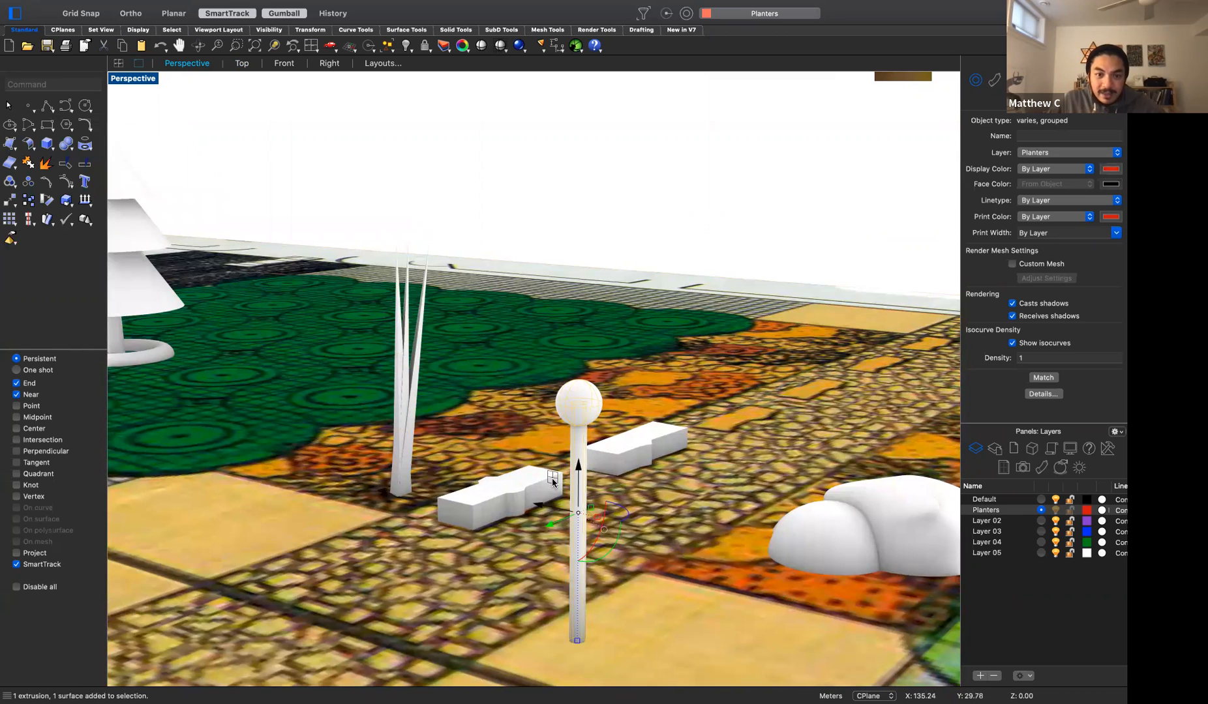
pyautogui.moveTo(553, 482); pyautogui.dragTo(389, 466)
pyautogui.click(647, 575)
pyautogui.scroll(-2, 675, 611)
pyautogui.moveTo(612, 626)
pyautogui.mouseDown(button='right')
pyautogui.moveTo(516, 629)
pyautogui.moveTo(607, 641)
pyautogui.mouseUp(button='right')
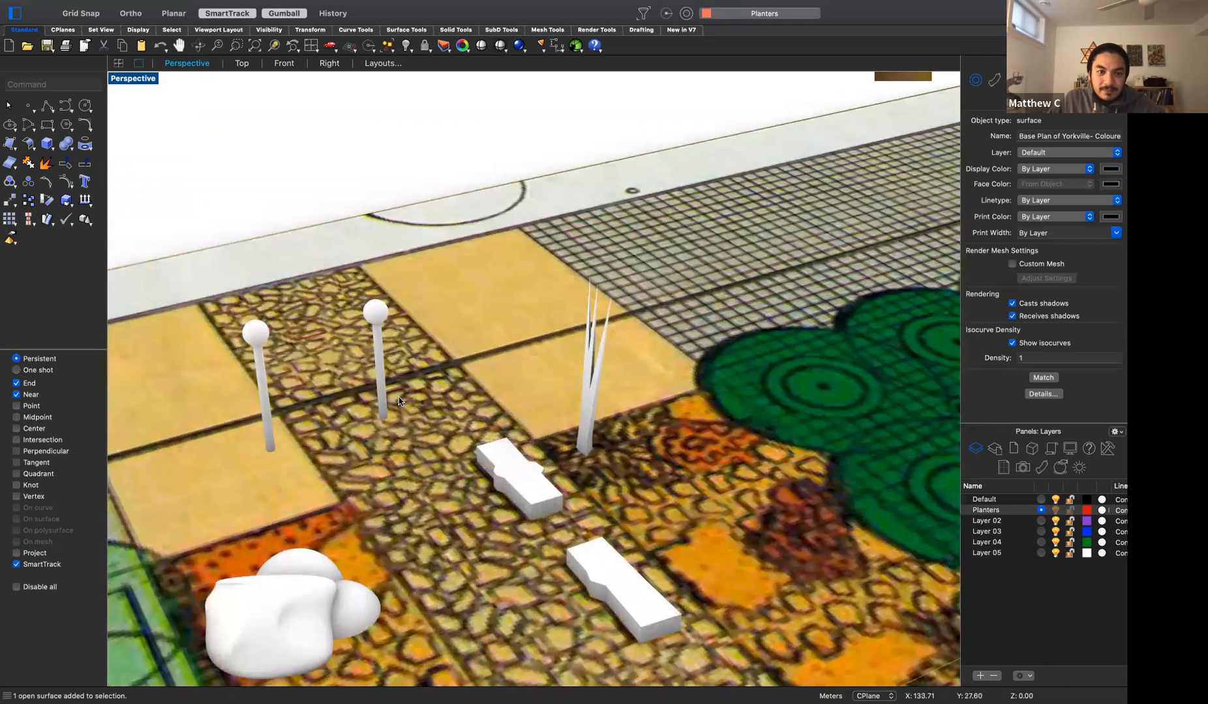
# Move the copied lamp post across the stone path onto the beige paving behind the tall tapered trunks
pyautogui.click(382, 398)
pyautogui.moveTo(406, 336); pyautogui.dragTo(672, 297)
pyautogui.click(705, 301)
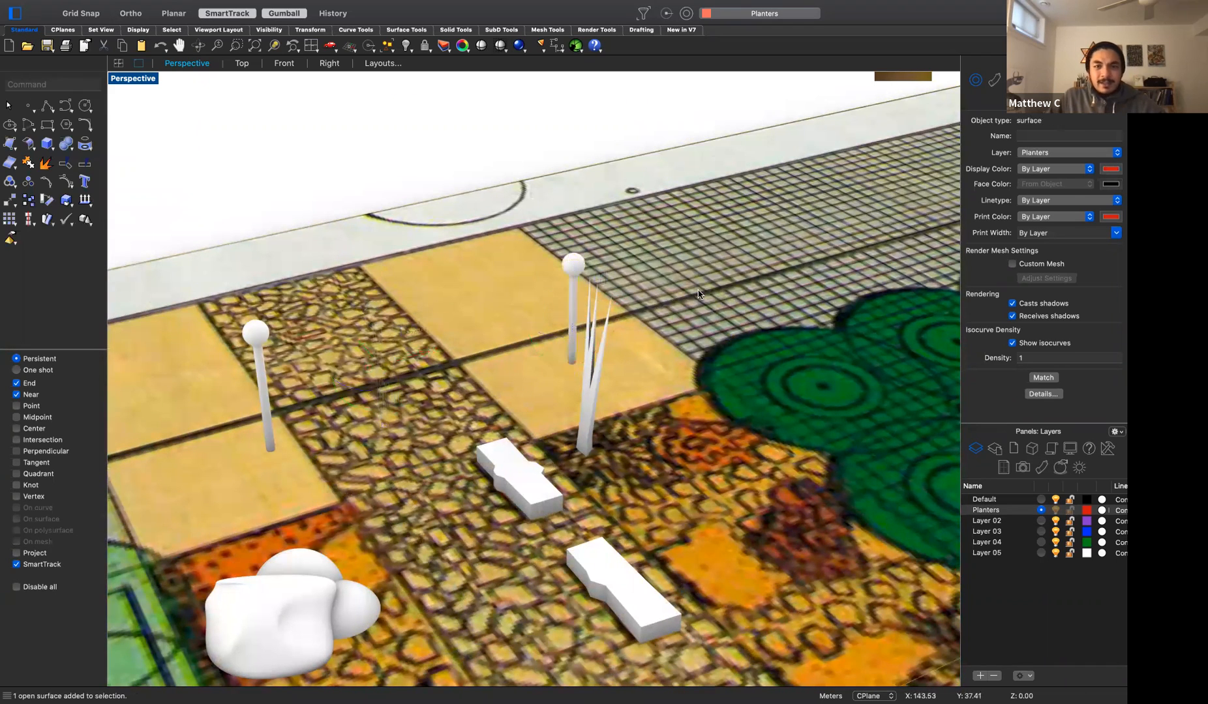
pyautogui.scroll(-1, 544, 355)
pyautogui.scroll(-1, 542, 493)
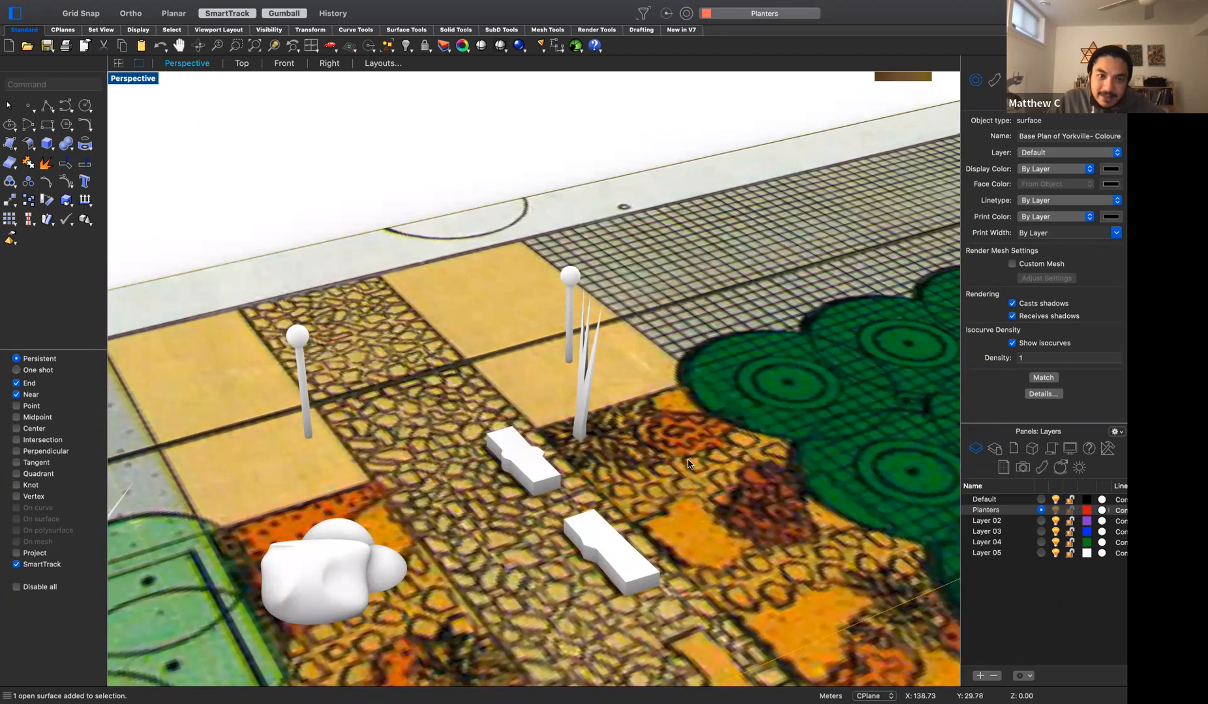
# Check the reference massing scene on the Miro board, minimise the Illustrator window and return to Rhino's Top view
pyautogui.click(238, 64)
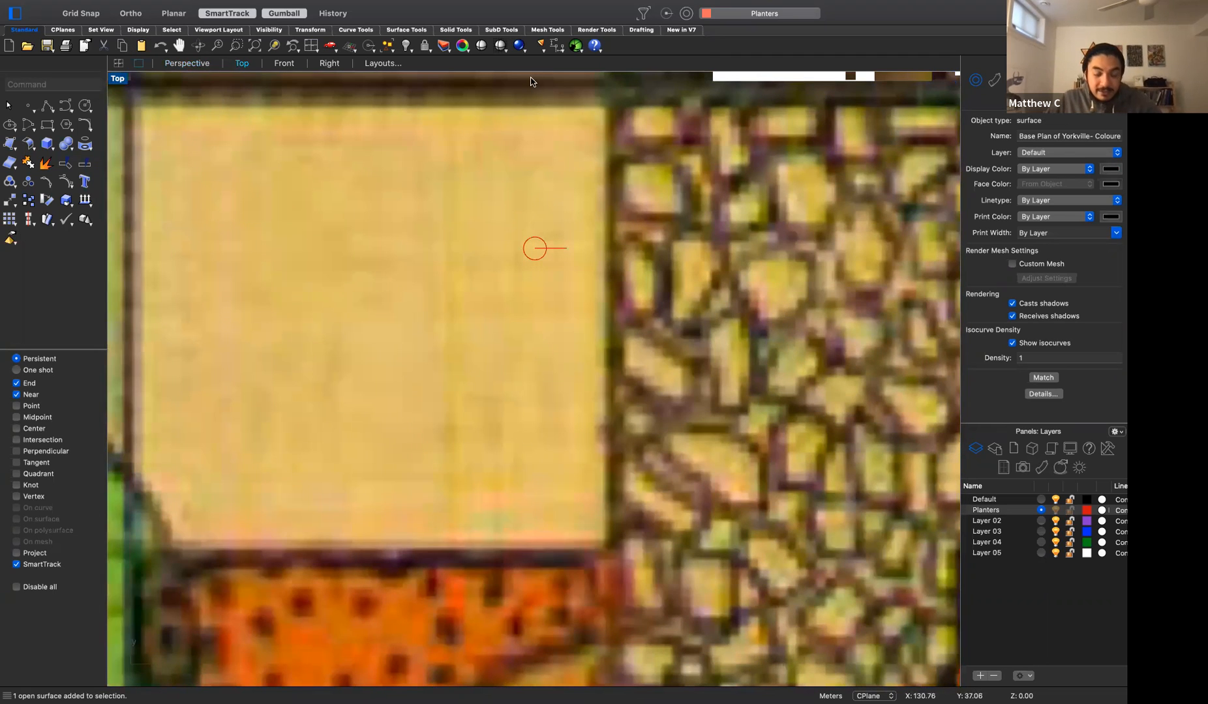
pyautogui.press('super+Tab')
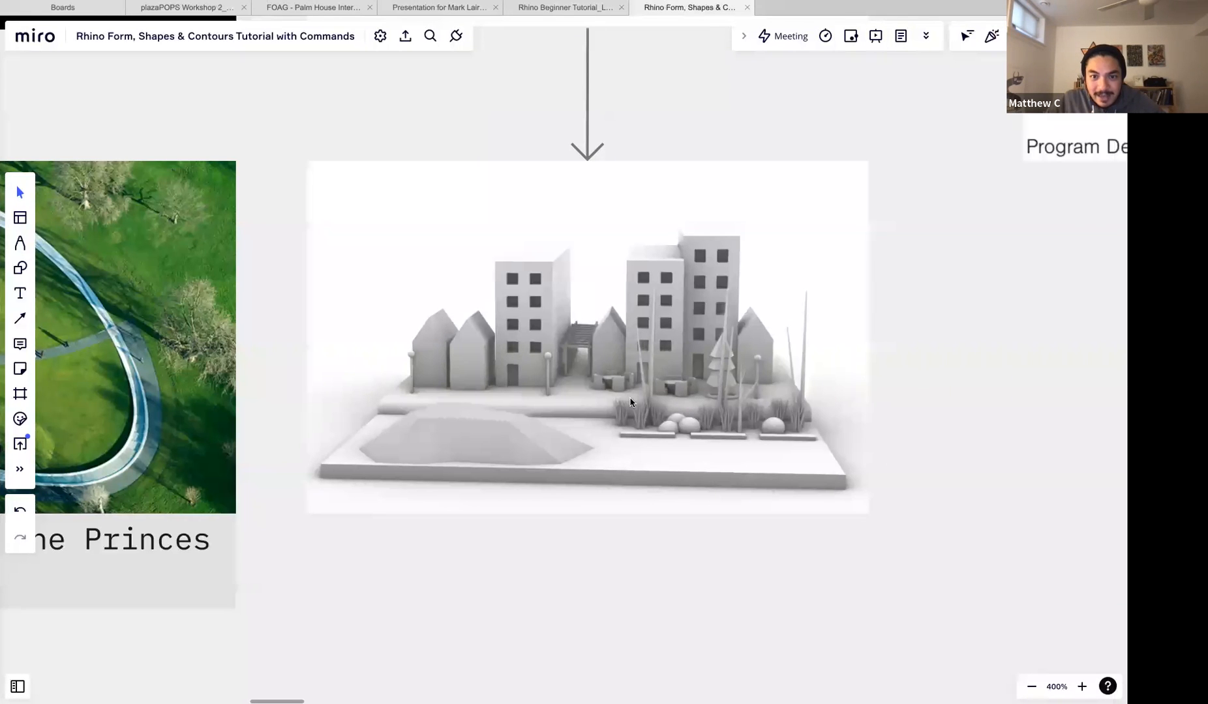
pyautogui.press('super+Tab')
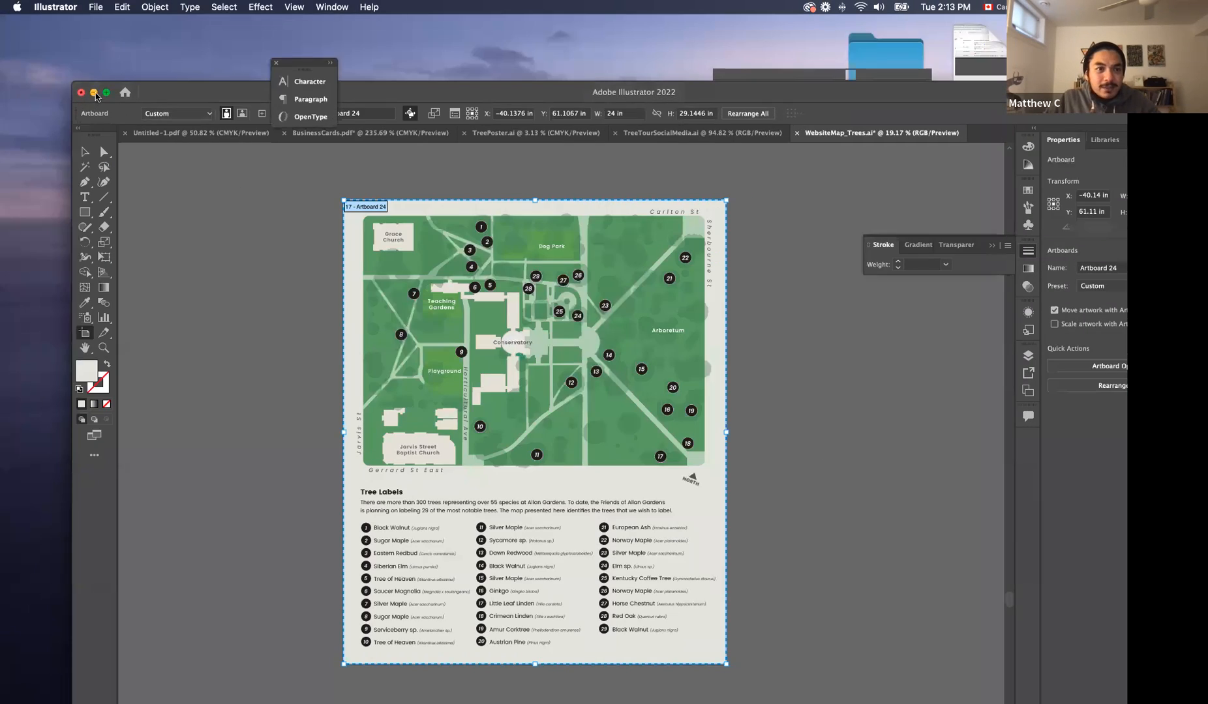
pyautogui.click(94, 93)
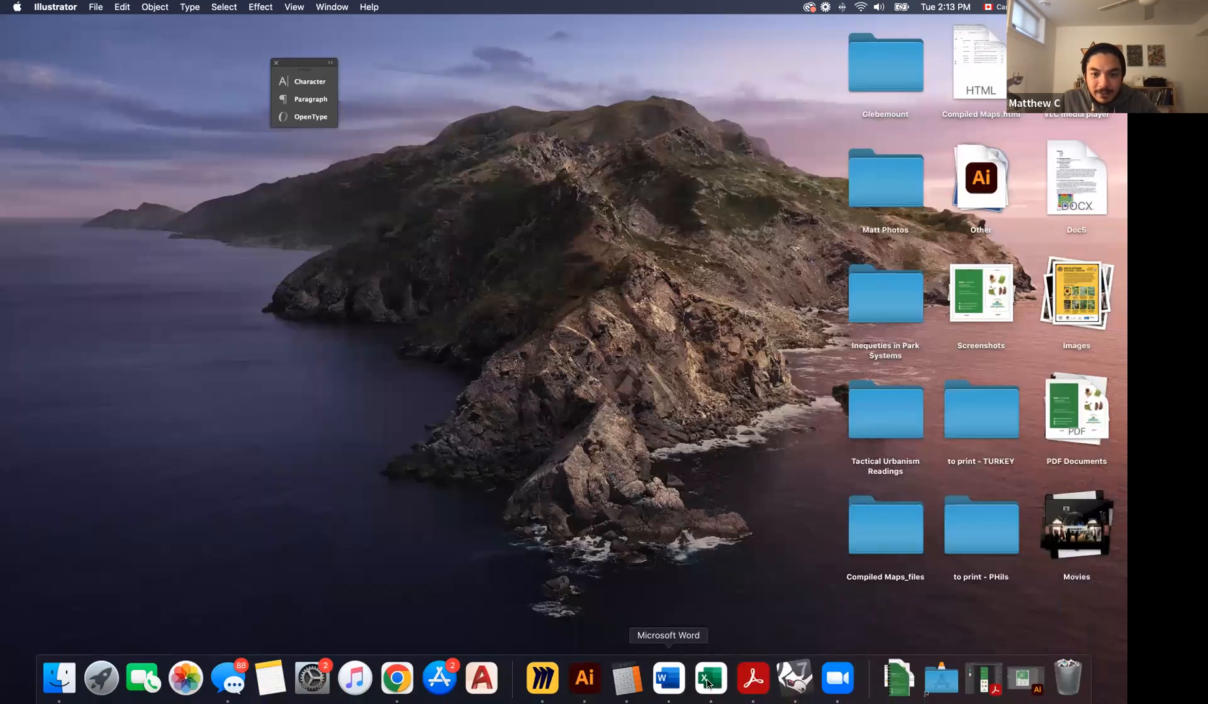
pyautogui.click(794, 679)
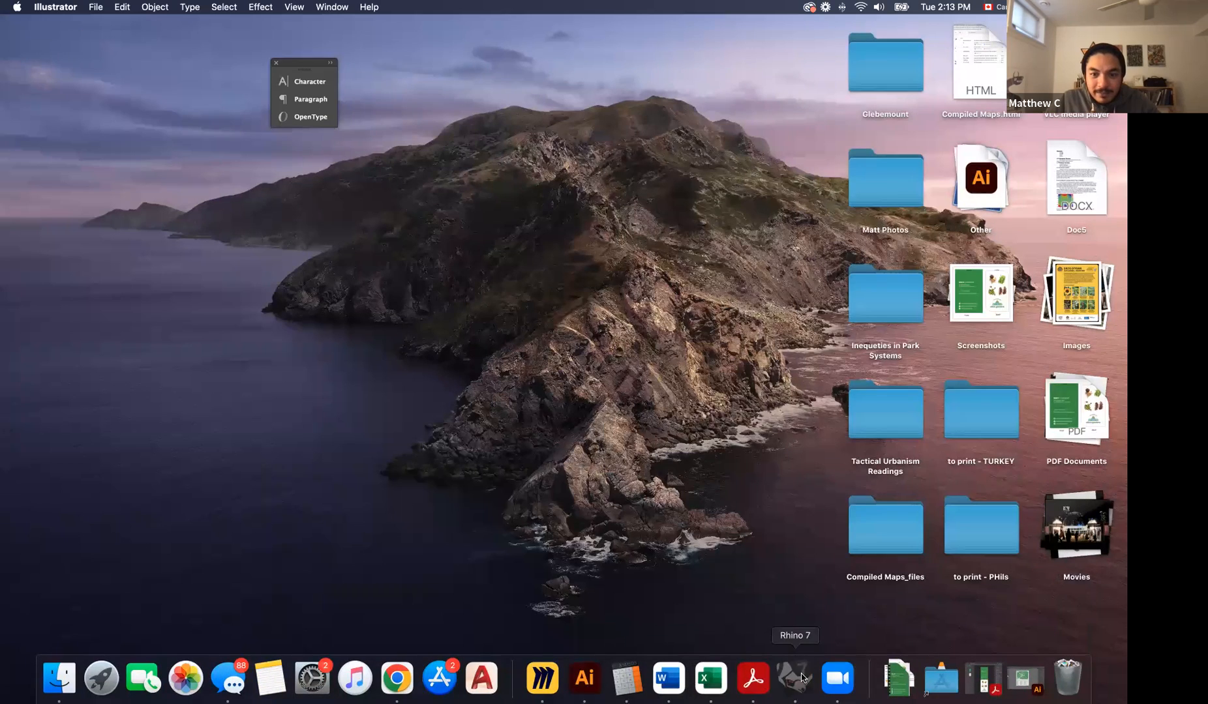
# With Grid Snap on, start a chair-profile polyline beyond the plan: a leaning backrest 10 m high and 2 m wide, plus an 8 m seat top
pyautogui.scroll(-10, 497, 493)
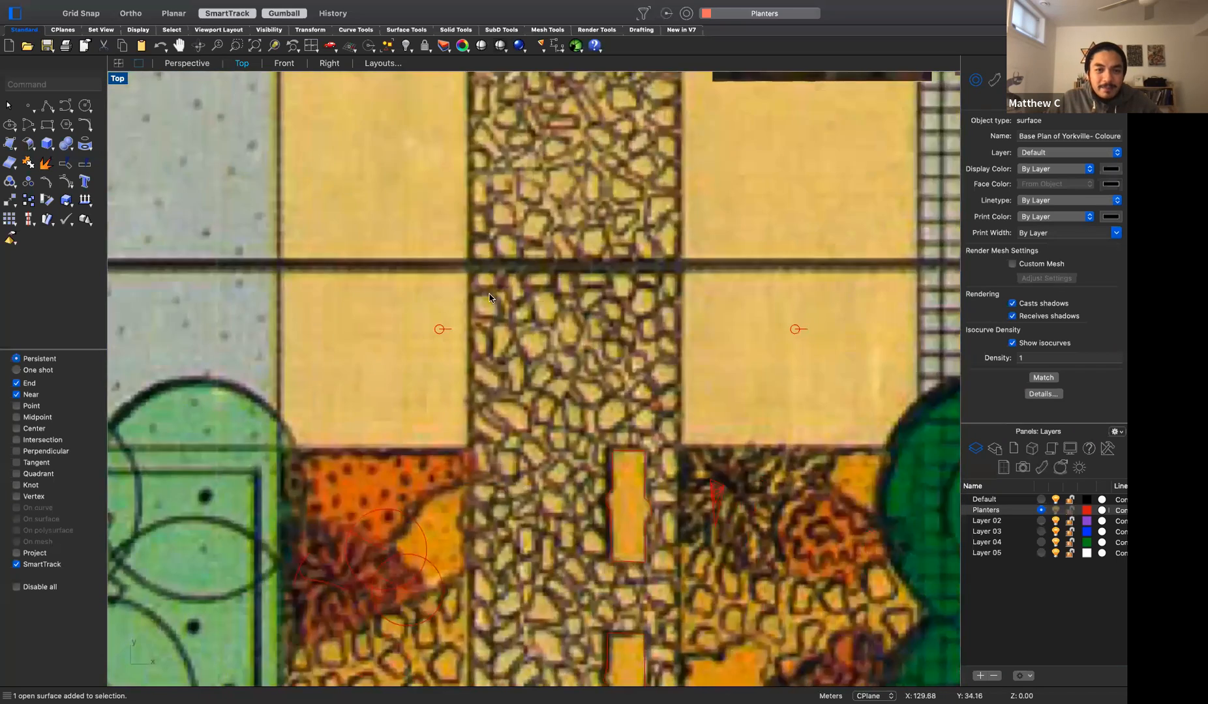
pyautogui.scroll(10, 534, 171)
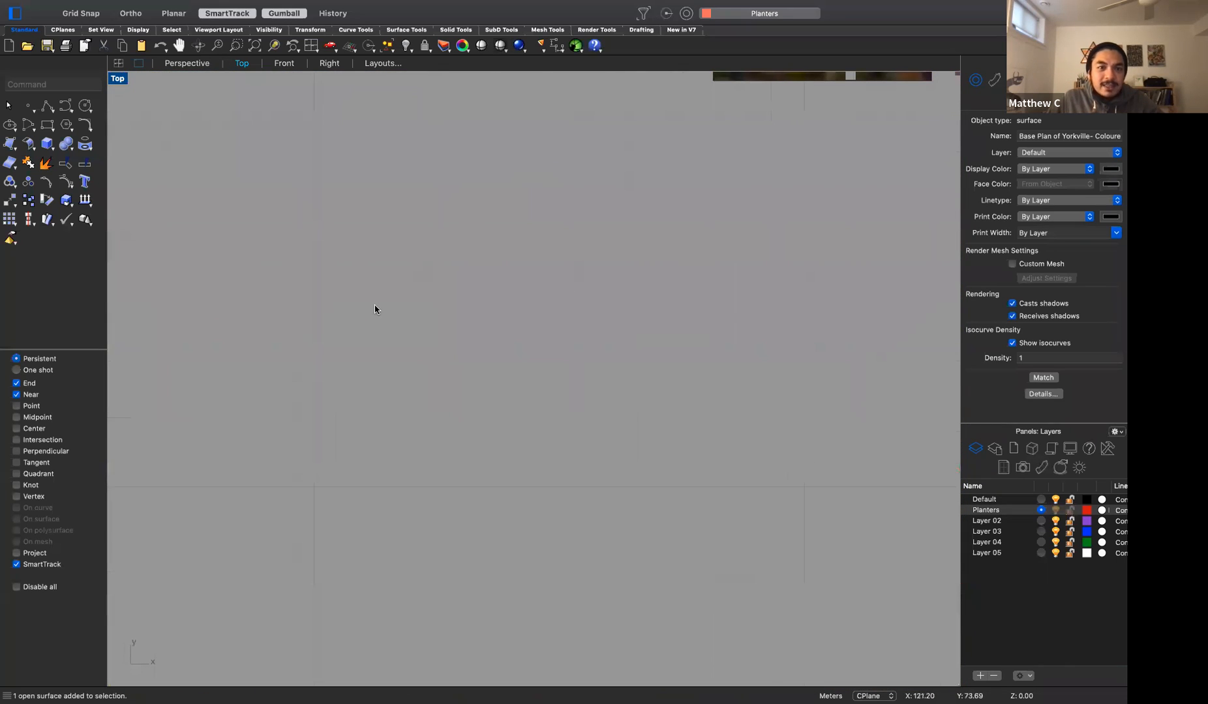
pyautogui.scroll(-3, 365, 196)
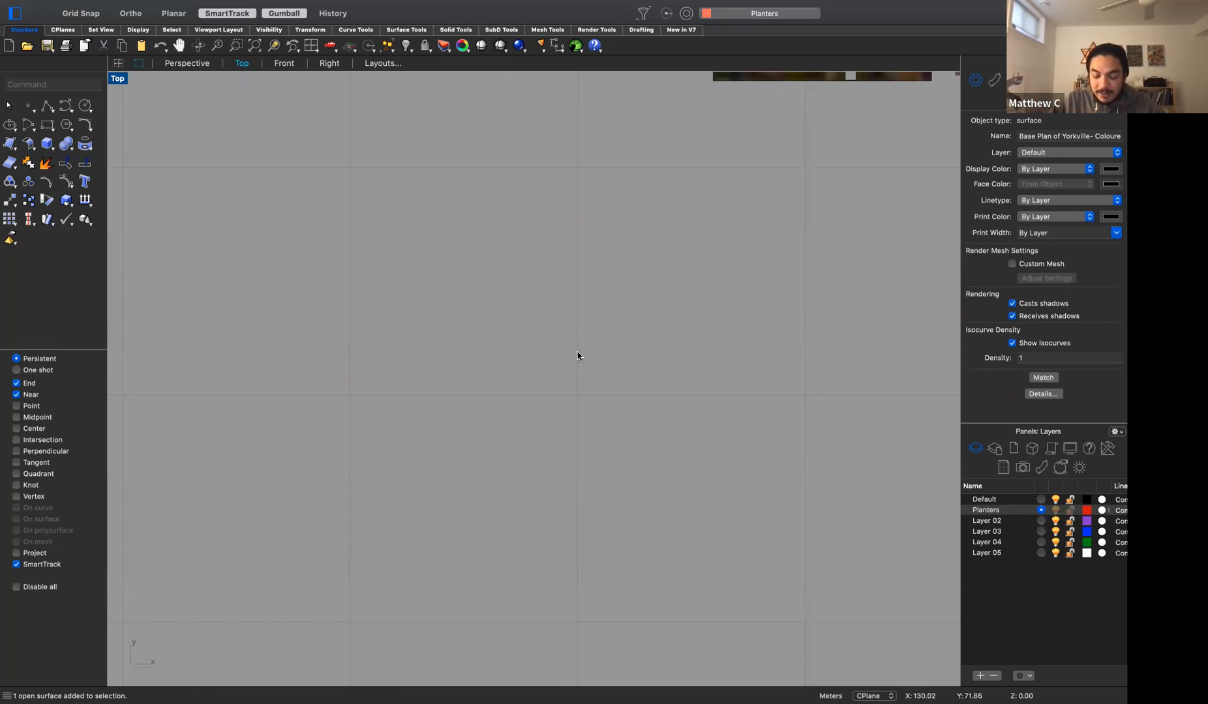
pyautogui.write('poly')
pyautogui.press('Return')
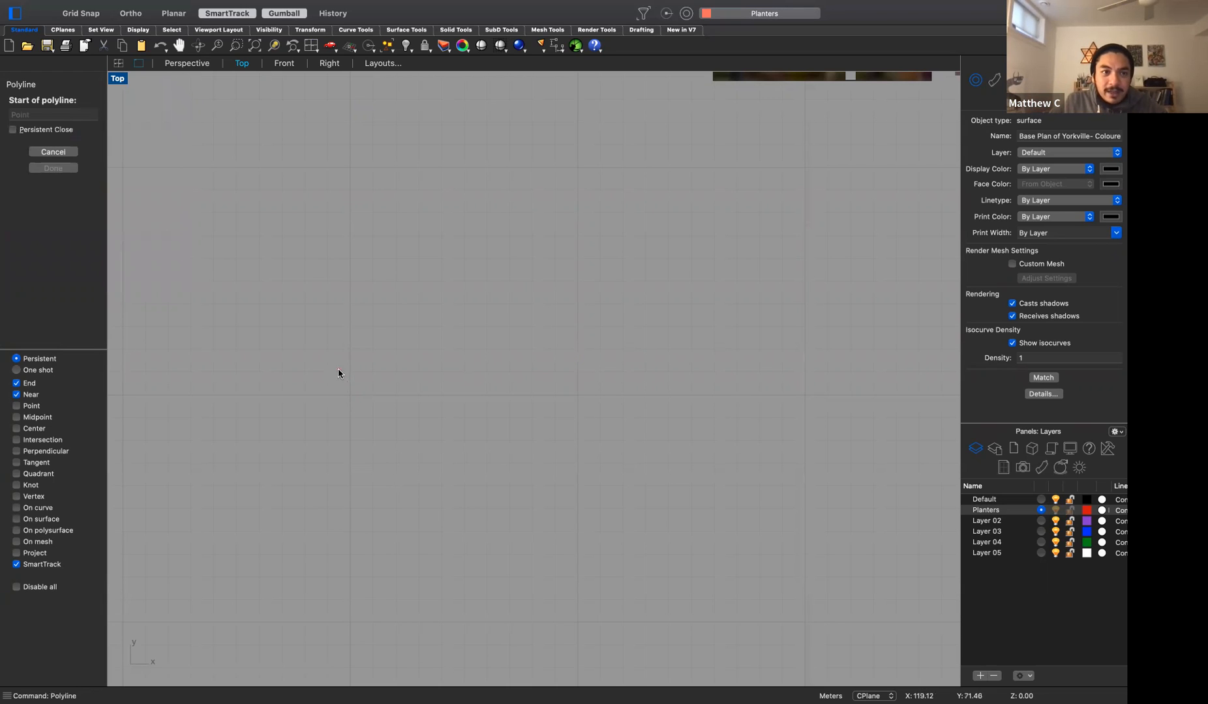
pyautogui.click(84, 13)
pyautogui.click(350, 394)
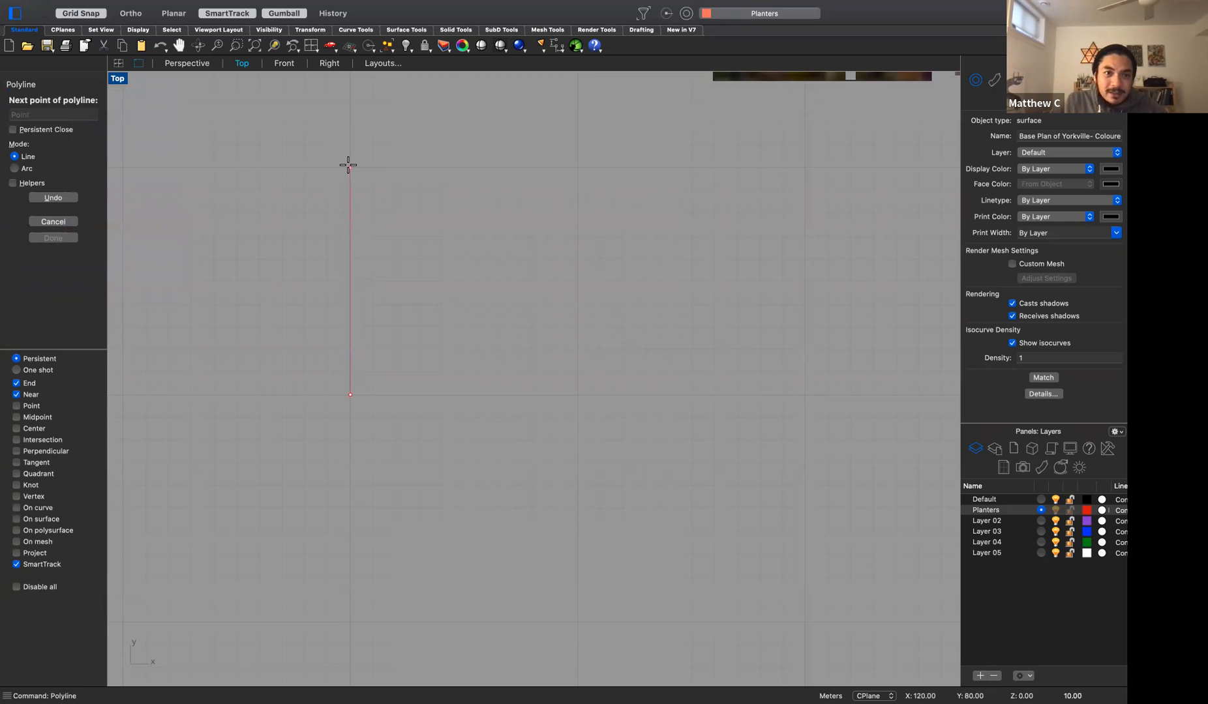
pyautogui.click(331, 166)
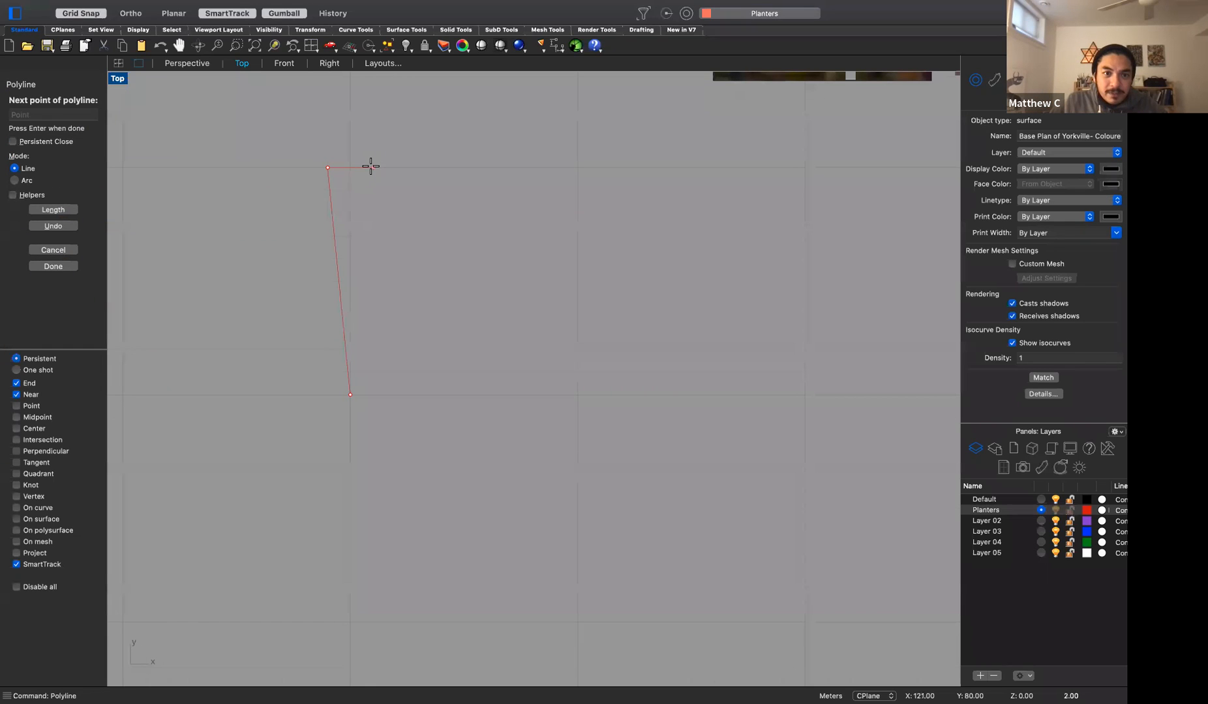
pyautogui.click(373, 168)
pyautogui.click(398, 391)
pyautogui.click(579, 395)
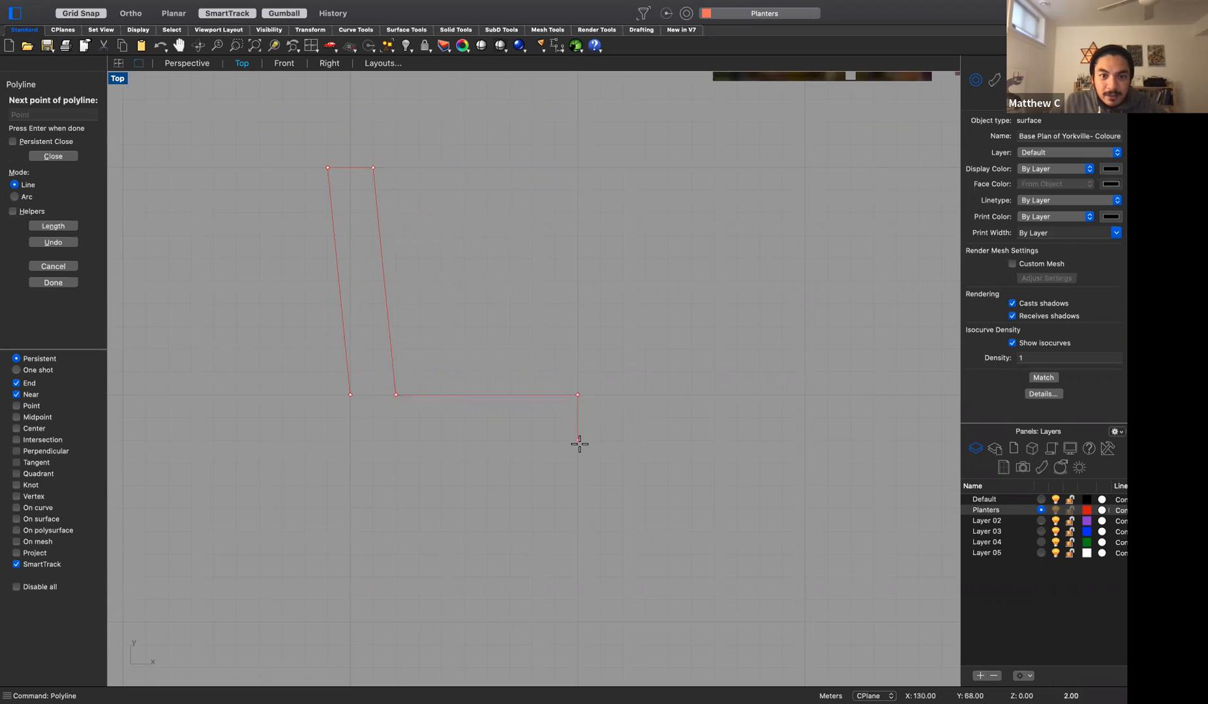
# Complete the chair profile with two legs 2 m wide reaching 10 m below the seat top, and close the polyline at its start
pyautogui.click(579, 621)
pyautogui.click(533, 621)
pyautogui.click(533, 440)
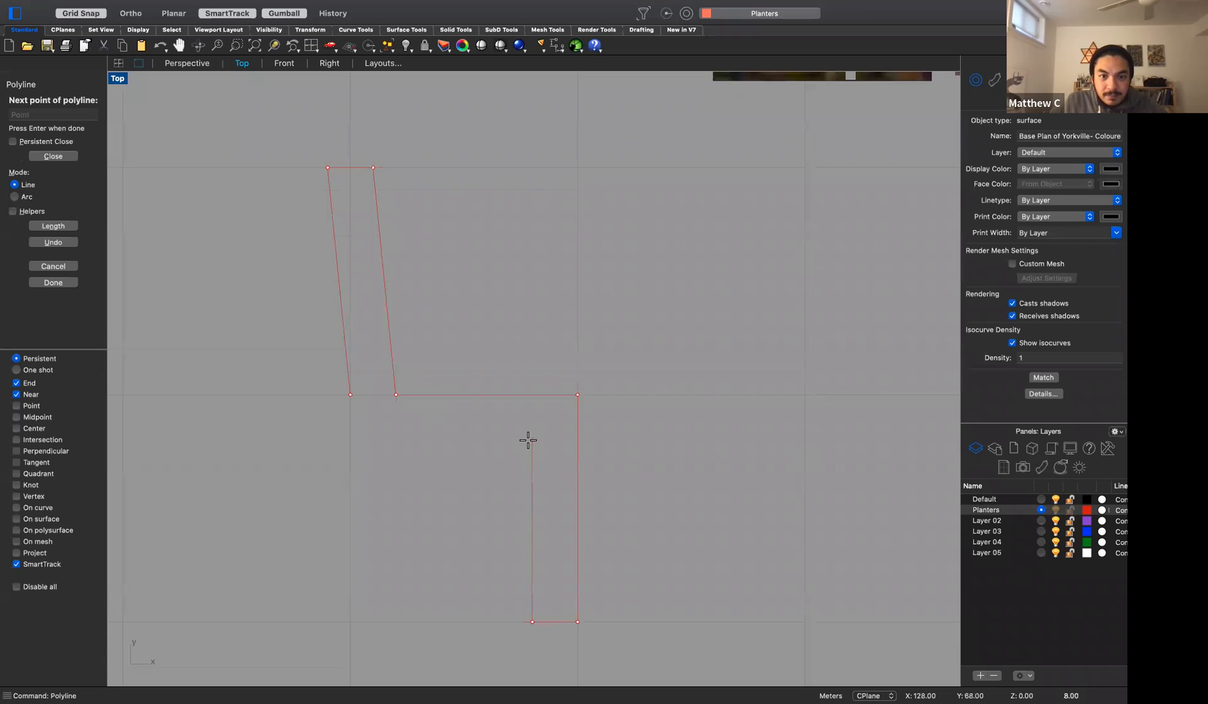
pyautogui.click(396, 440)
pyautogui.click(389, 623)
pyautogui.click(348, 623)
pyautogui.click(350, 395)
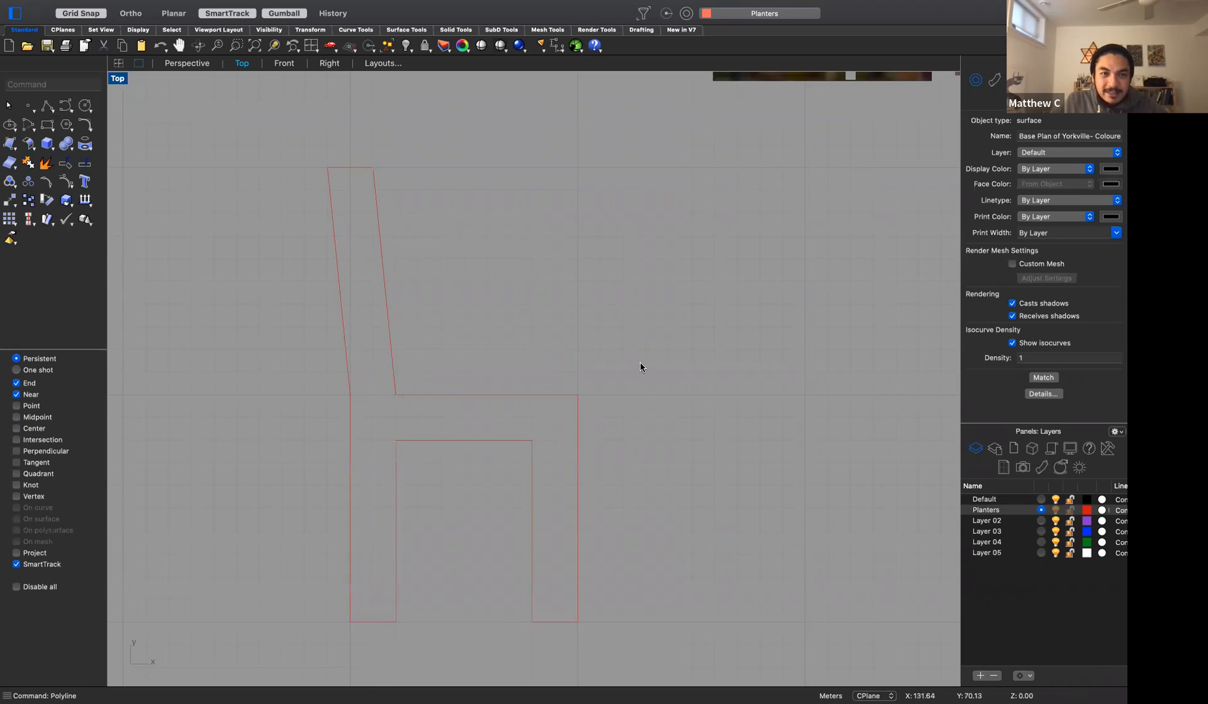
# Return to the Perspective view and set it to Shaded display, bringing the chair profile into view
pyautogui.click(195, 66)
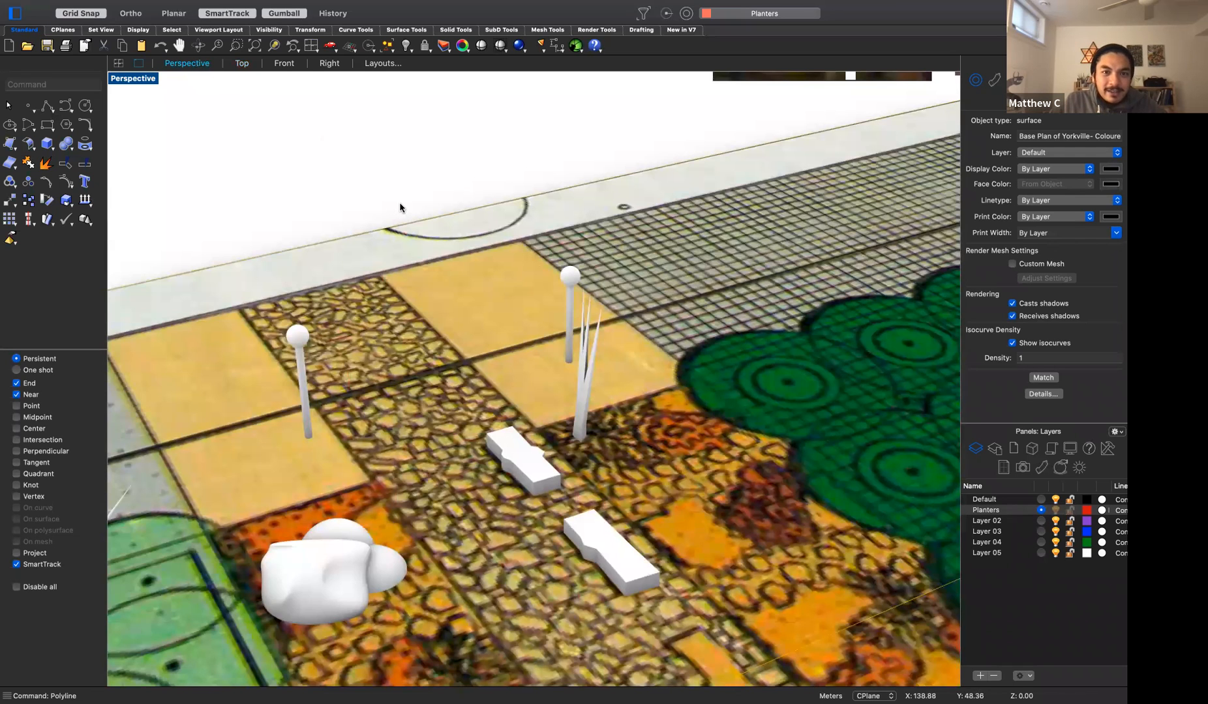
pyautogui.scroll(-5, 401, 208)
pyautogui.rightClick(137, 76)
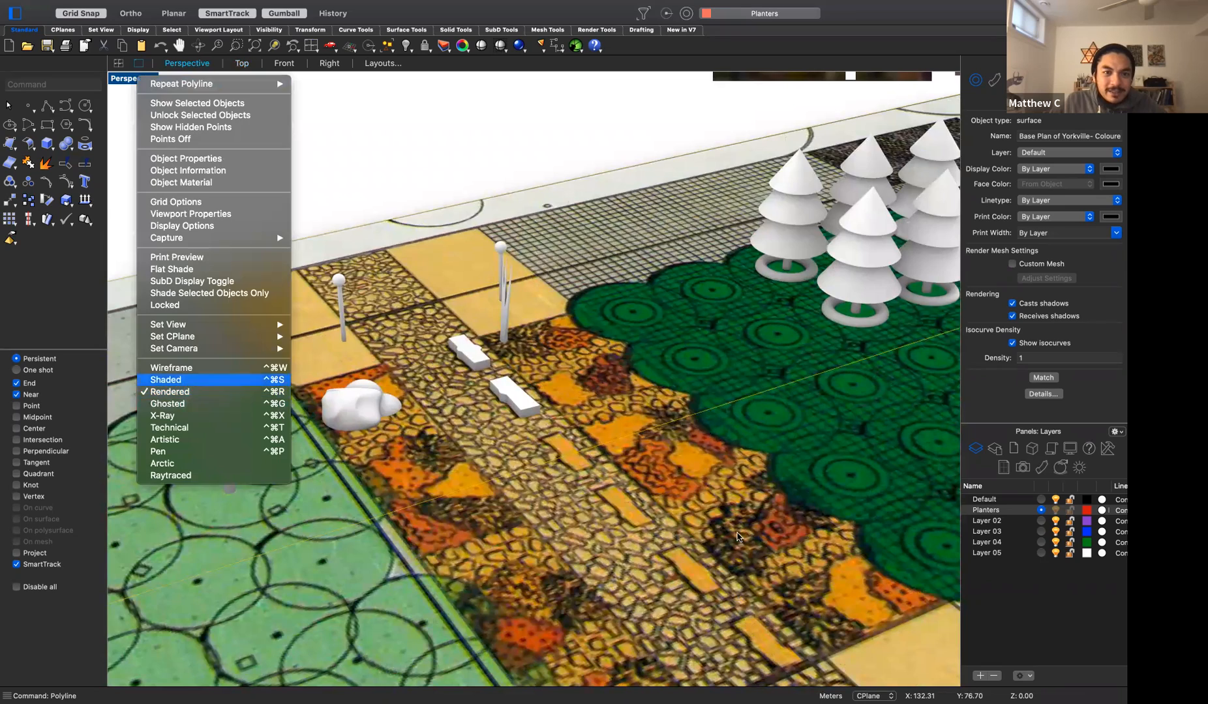
pyautogui.click(250, 381)
pyautogui.scroll(-5, 590, 414)
pyautogui.scroll(5, 372, 299)
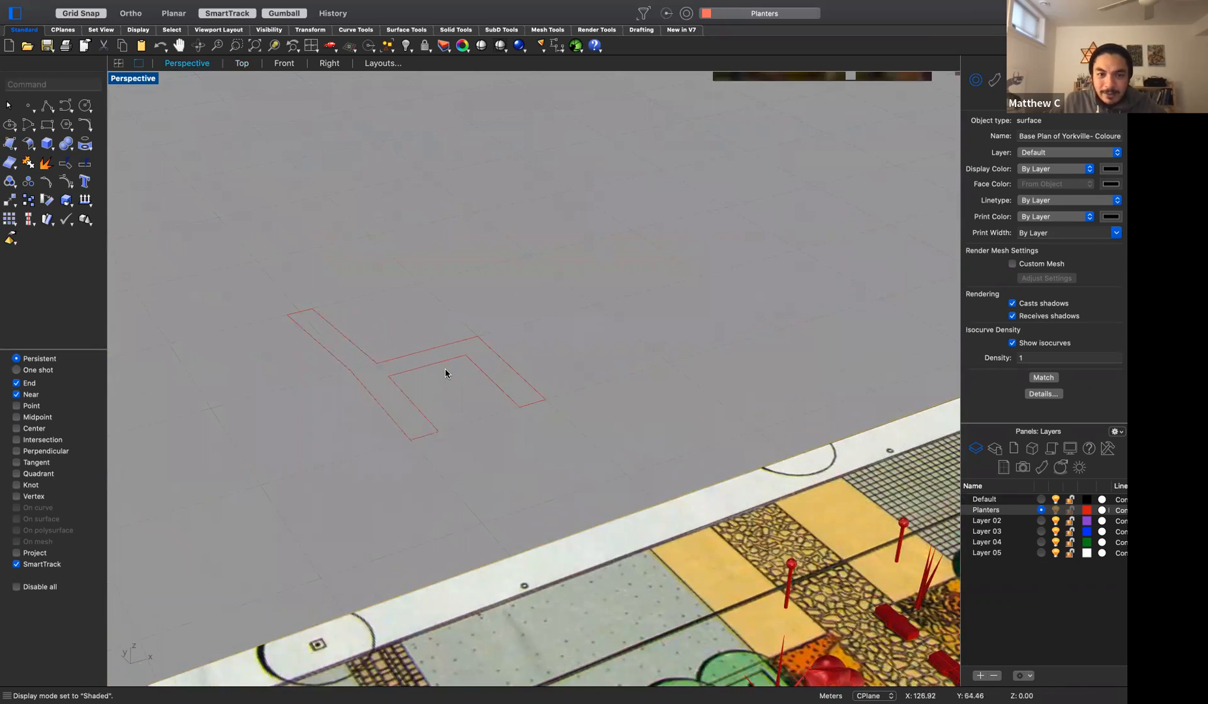
# Extrude the closed chair profile 10 m upward with ExtrudeCrv
pyautogui.click(405, 370)
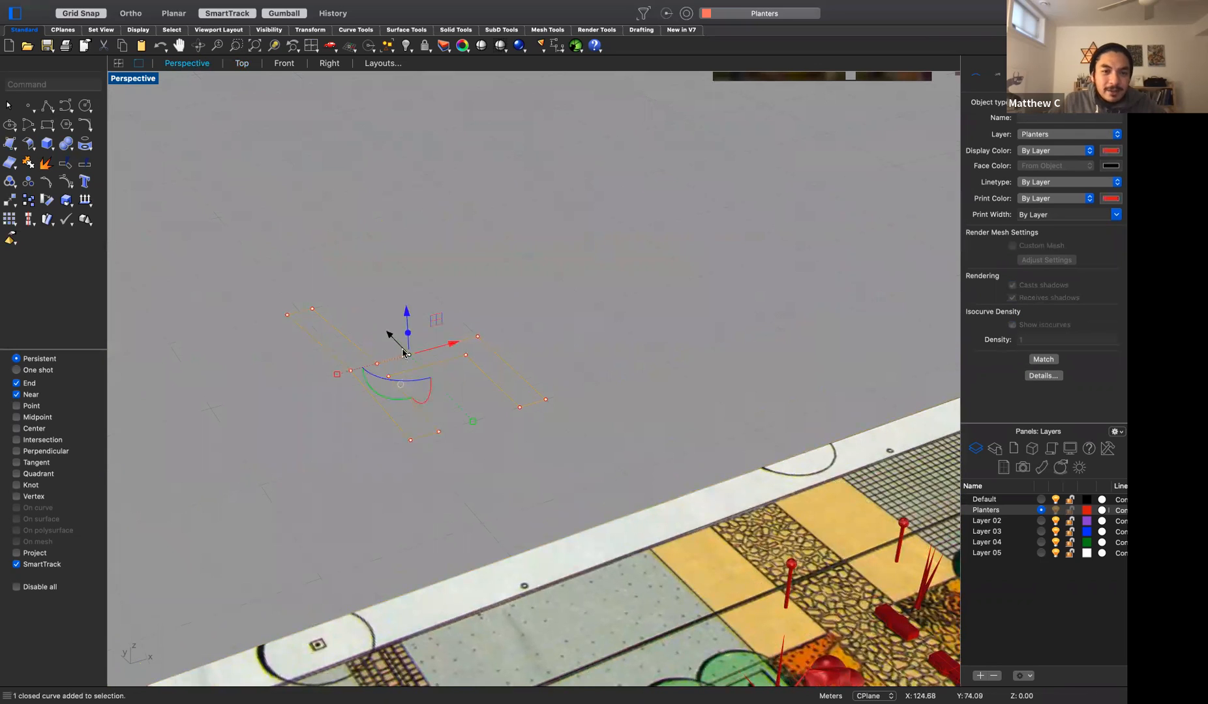
pyautogui.write('ExtrudeCrv')
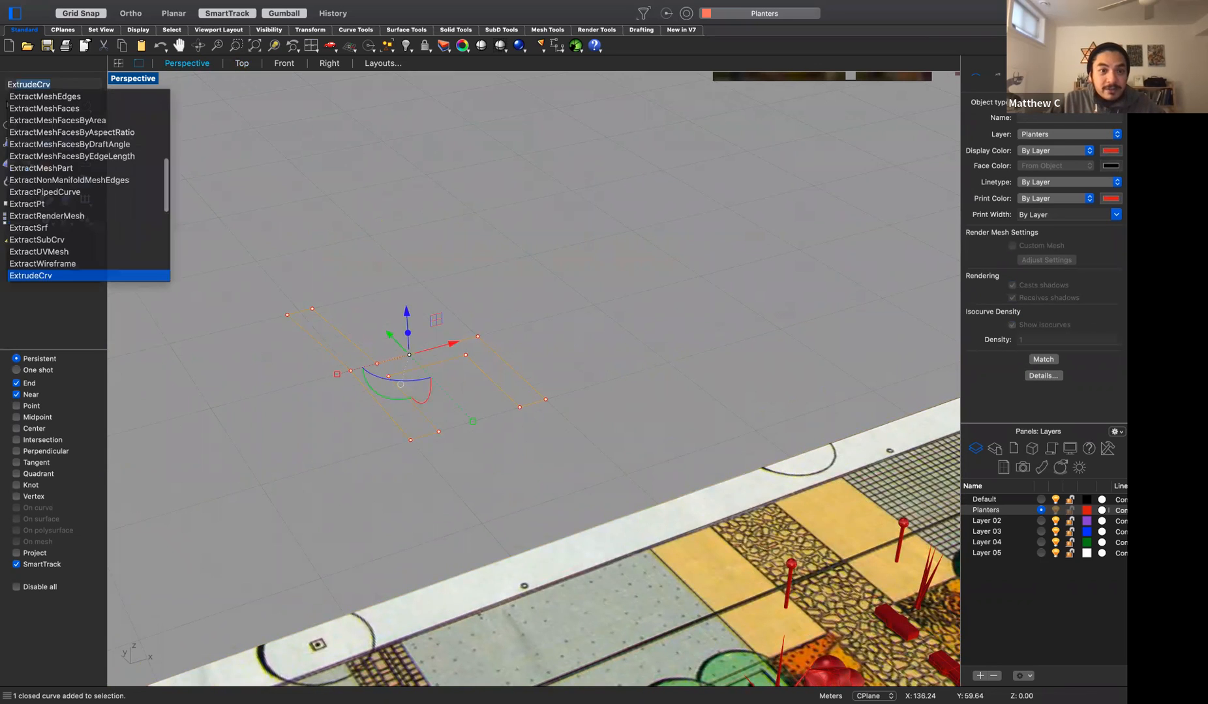
pyautogui.press('Return')
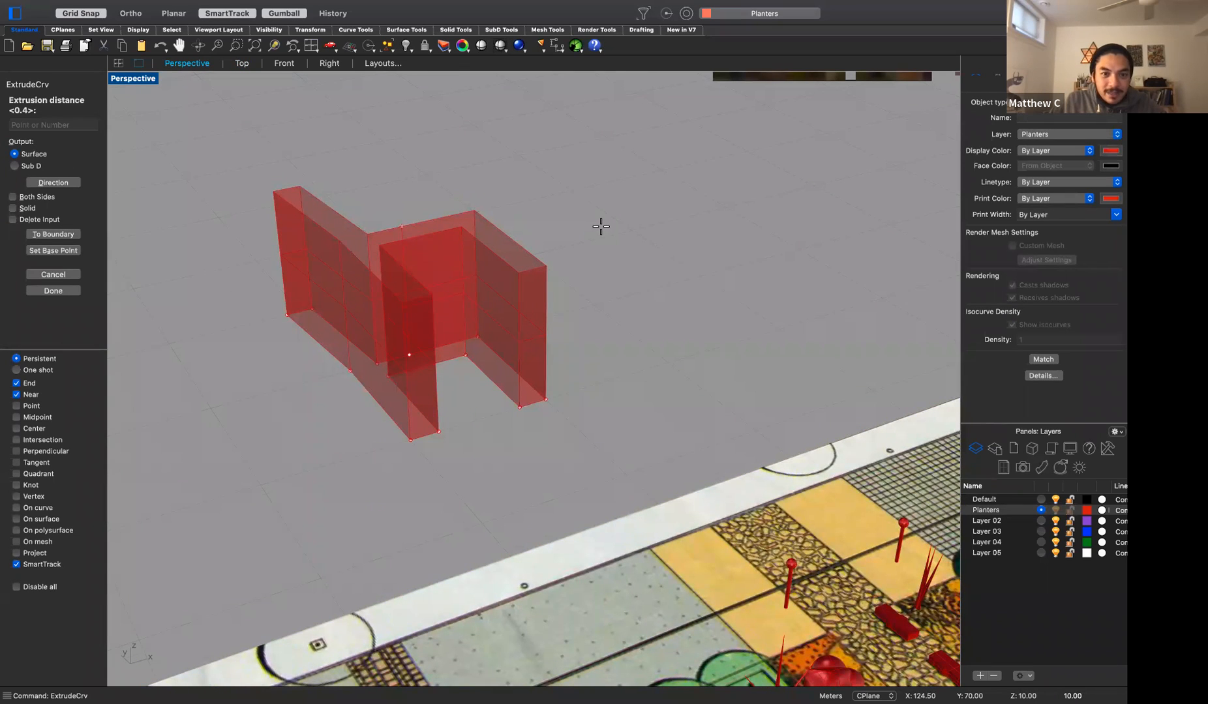
pyautogui.click(599, 227)
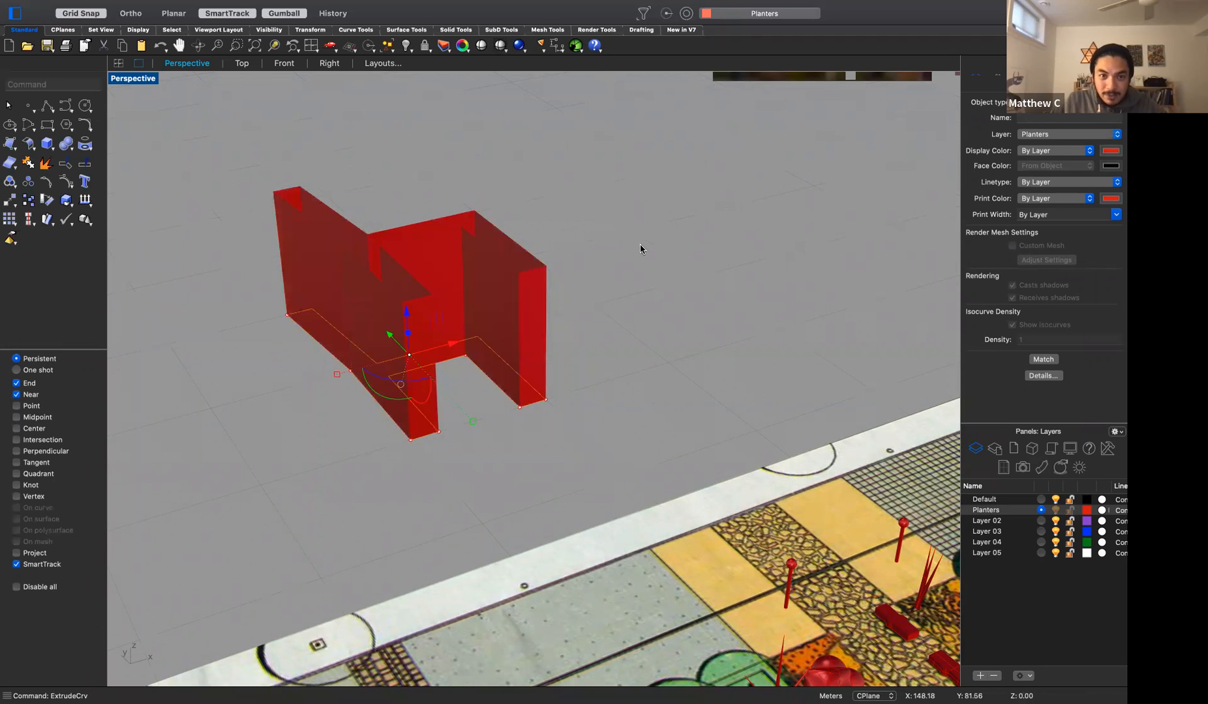
# Cap the open chair extrusion to form a closed solid
pyautogui.click(513, 297)
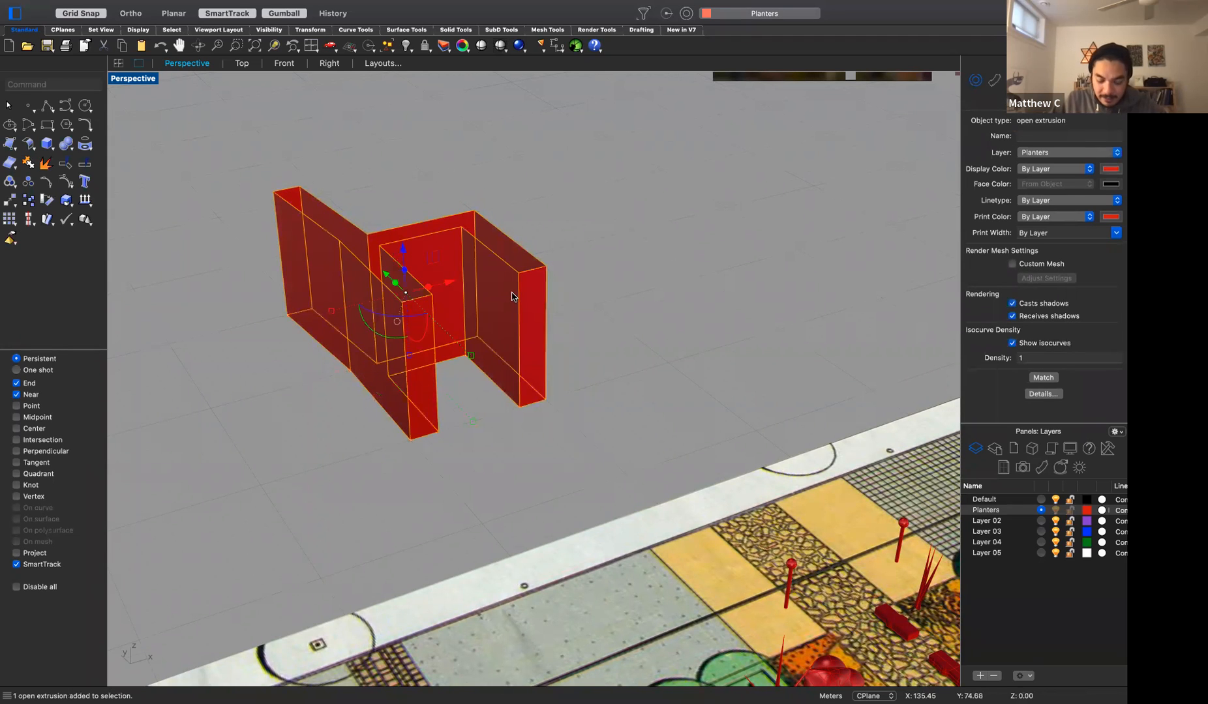
pyautogui.write('Cap')
pyautogui.press('Return')
pyautogui.scroll(1, 513, 297)
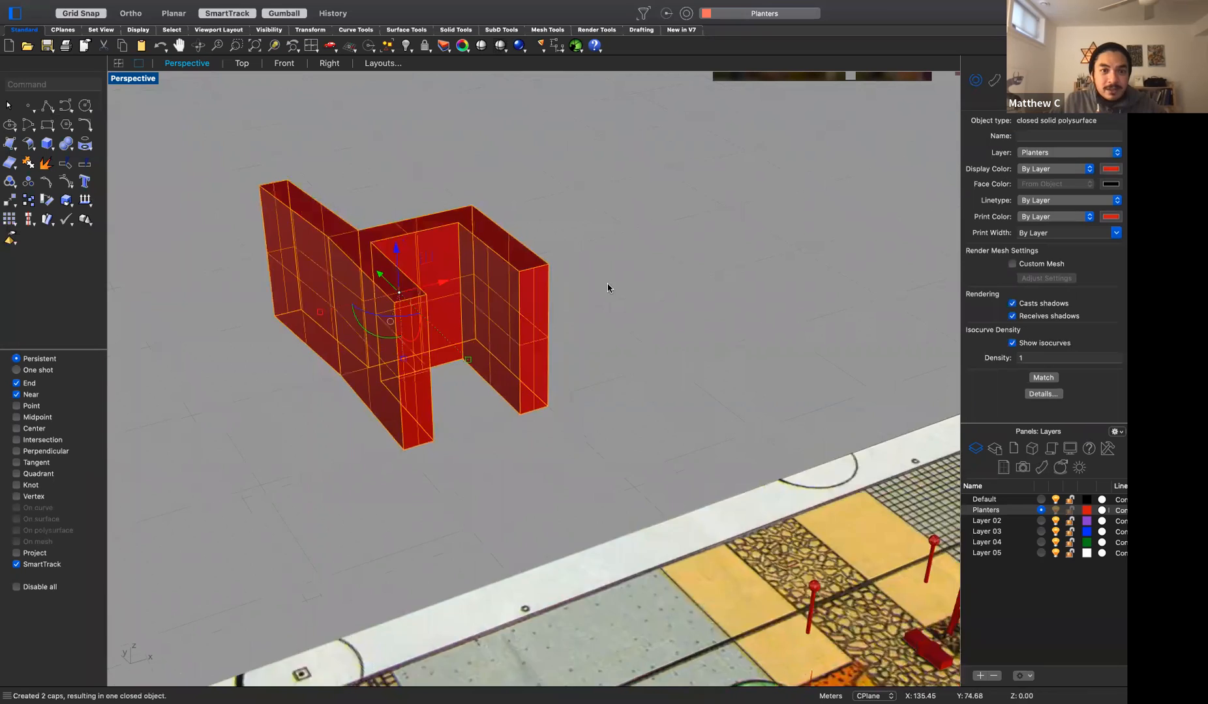
pyautogui.click(607, 283)
pyautogui.scroll(3, 607, 284)
pyautogui.moveTo(631, 413)
pyautogui.mouseDown(button='right')
pyautogui.moveTo(606, 424)
pyautogui.moveTo(634, 404)
pyautogui.mouseUp(button='right')
pyautogui.scroll(-5, 635, 403)
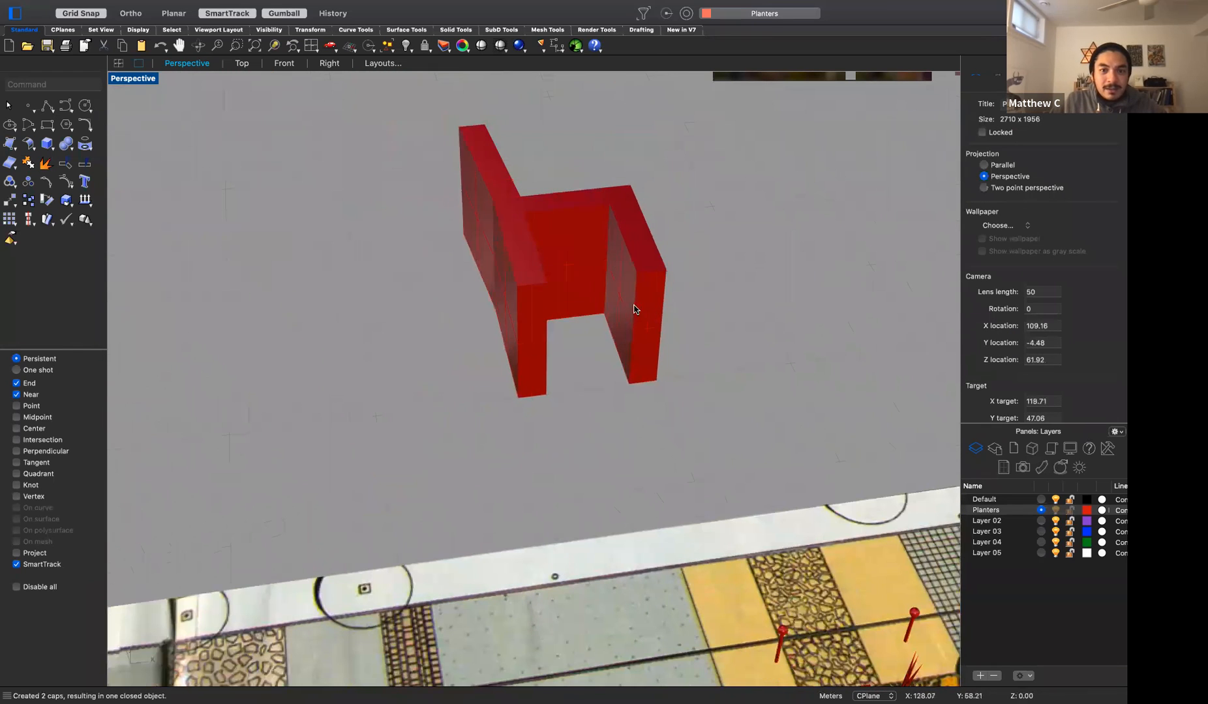
# Shift the chair solid slightly off its profile outline and rotate it with the Gumball so it stands upright on its legs
pyautogui.click(618, 270)
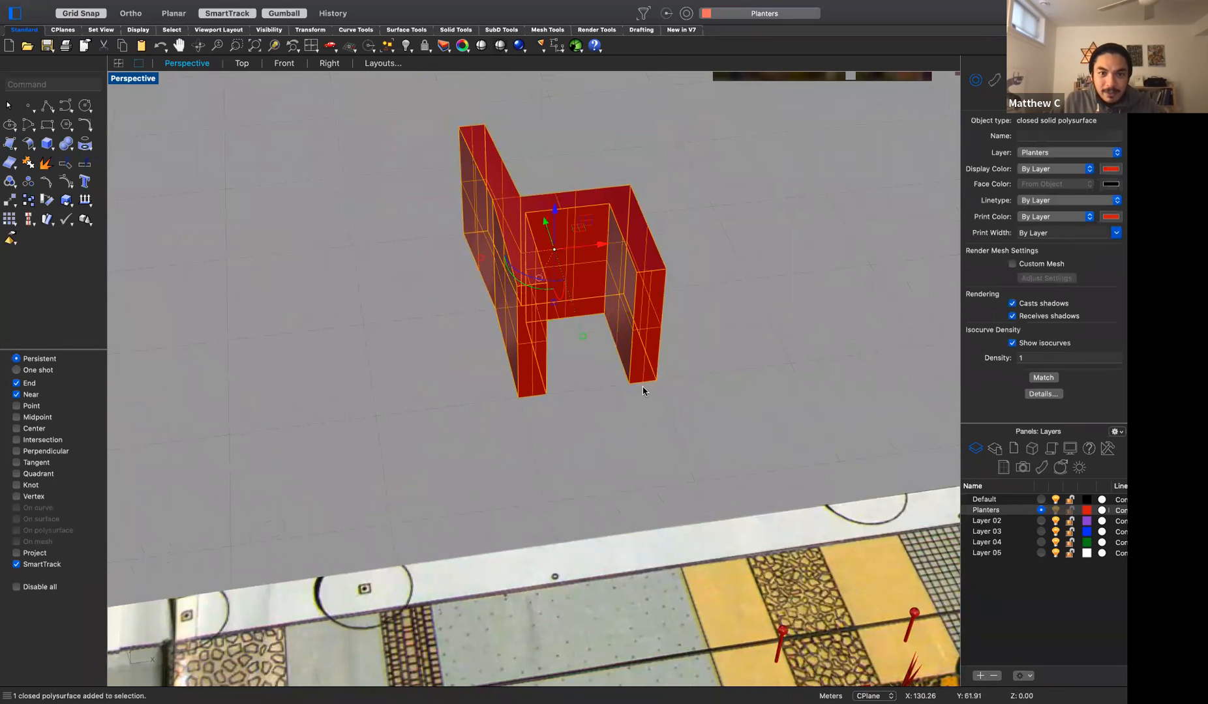
pyautogui.moveTo(752, 404); pyautogui.dragTo(671, 373, button='right')
pyautogui.scroll(-7, 670, 372)
pyautogui.scroll(9, 755, 403)
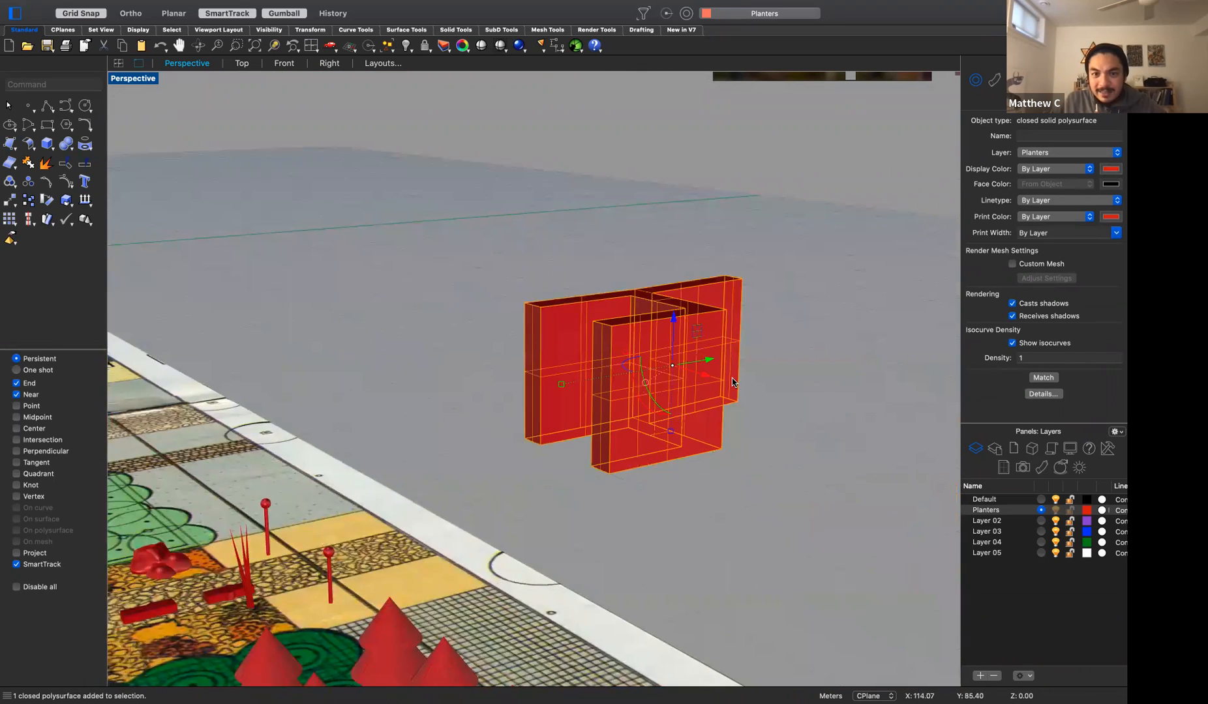
pyautogui.moveTo(599, 381); pyautogui.dragTo(555, 373)
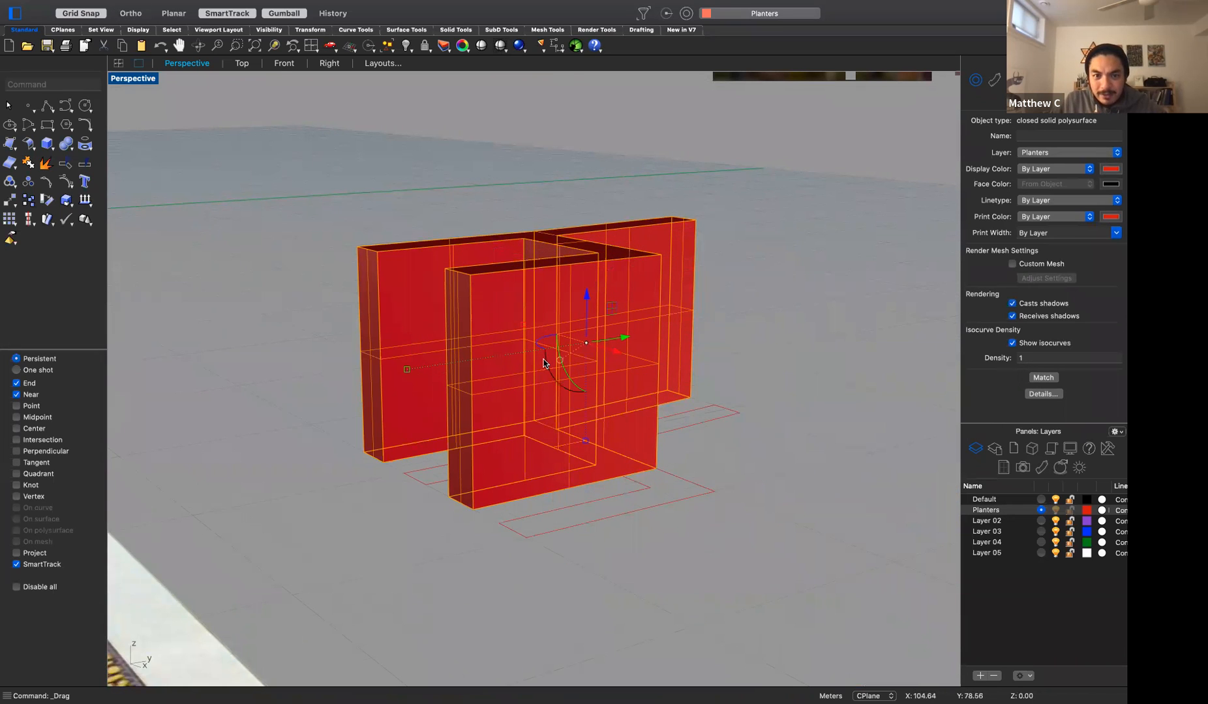
pyautogui.moveTo(545, 363); pyautogui.dragTo(593, 391)
pyautogui.click(794, 387)
pyautogui.moveTo(793, 386); pyautogui.dragTo(816, 416, button='right')
pyautogui.moveTo(696, 460); pyautogui.dragTo(563, 449, button='right')
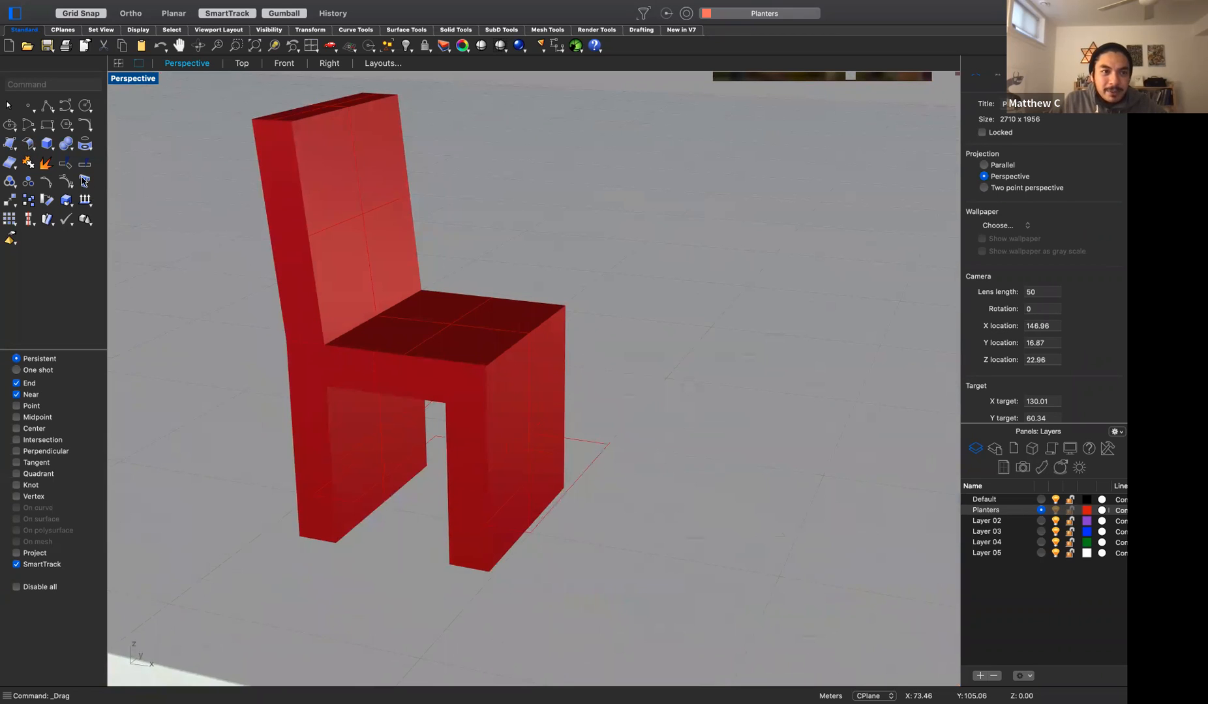
pyautogui.moveTo(614, 534); pyautogui.dragTo(623, 536, button='right')
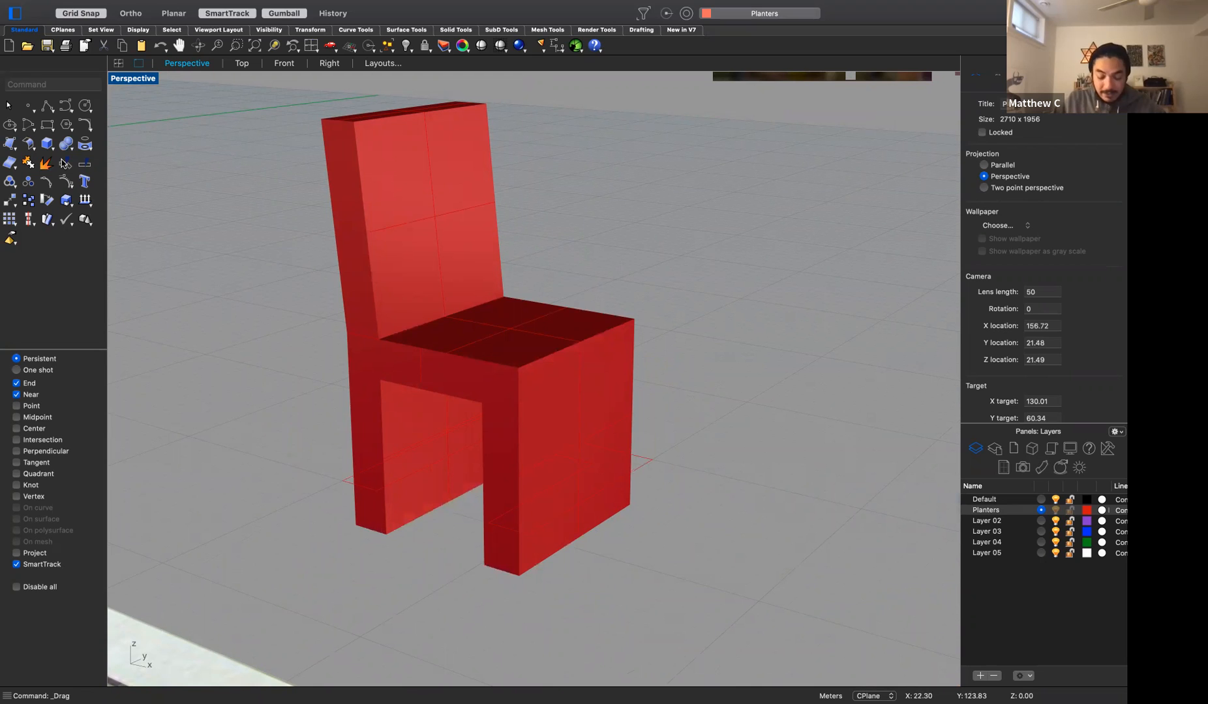
# Draw a box against the chair's front face, set in from both side edges and rising to just below the seat
pyautogui.write('be')
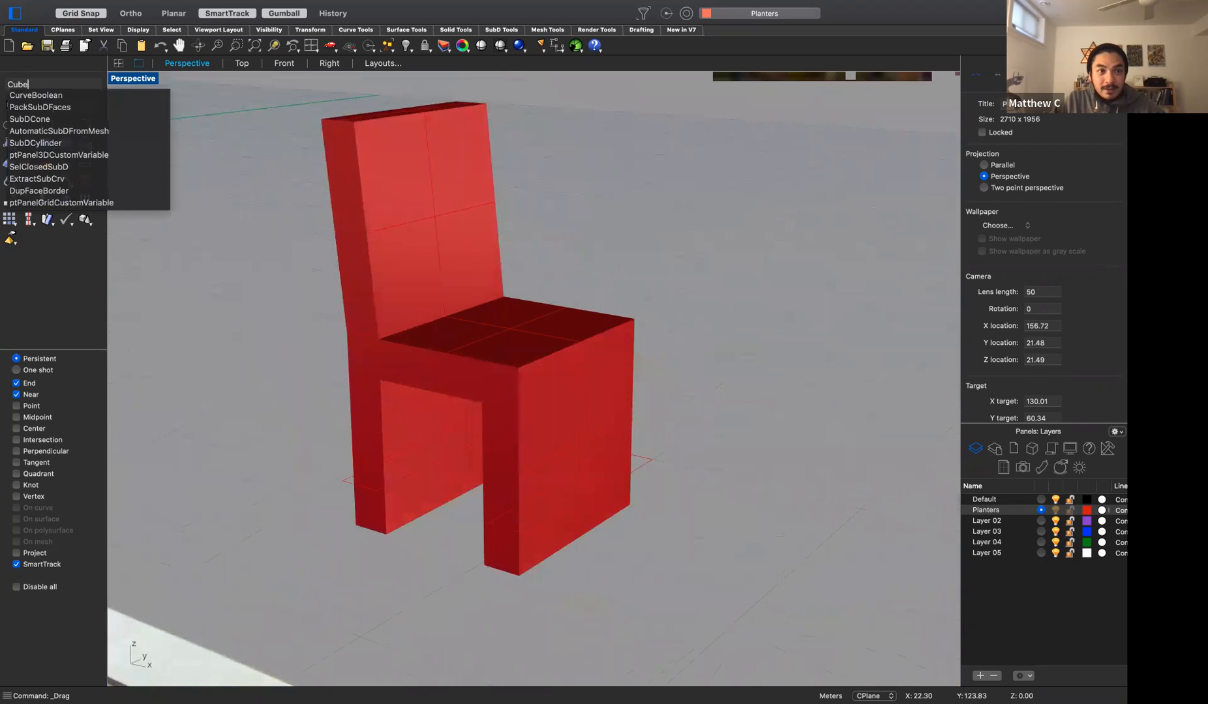
pyautogui.press('Return')
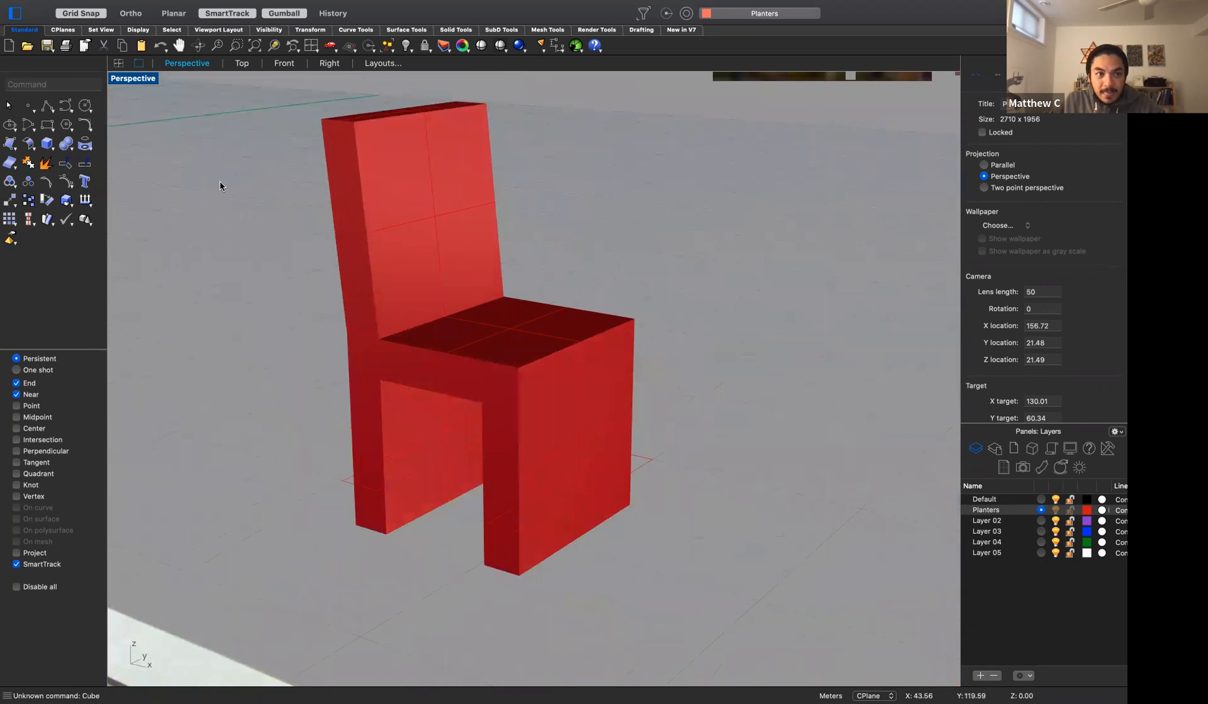
pyautogui.click(51, 145)
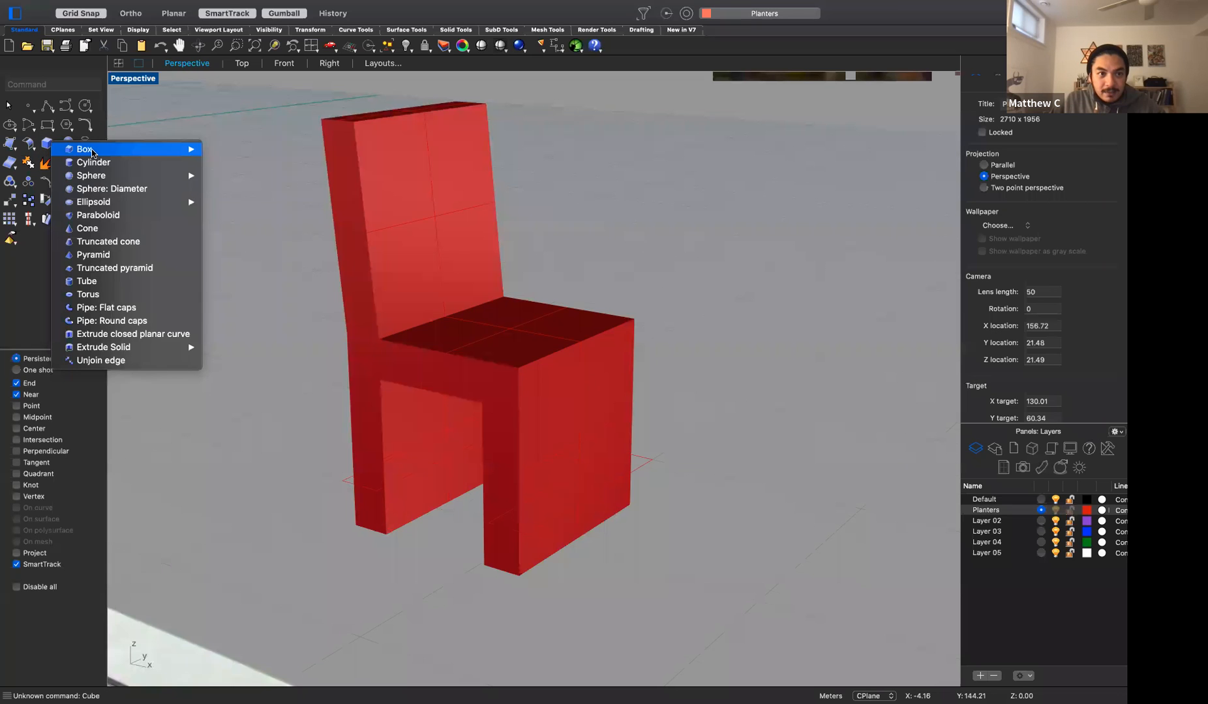
pyautogui.moveTo(182, 149)
pyautogui.click(247, 152)
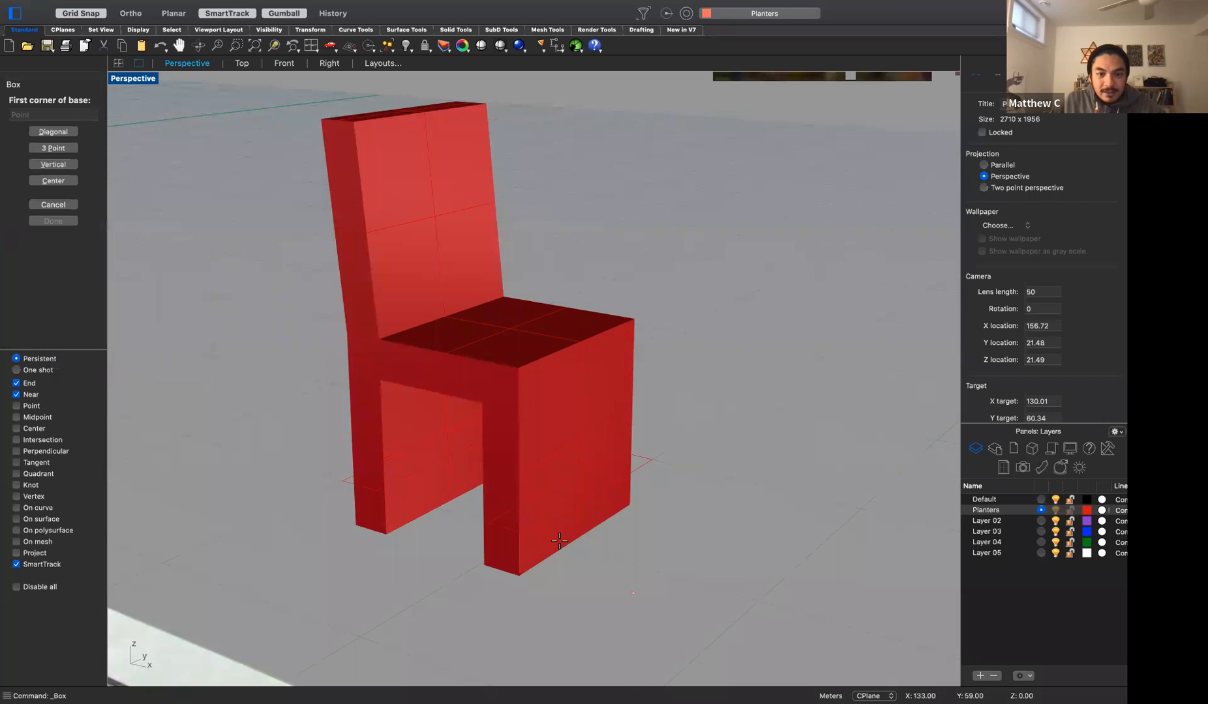
pyautogui.moveTo(560, 562); pyautogui.dragTo(645, 503, button='right')
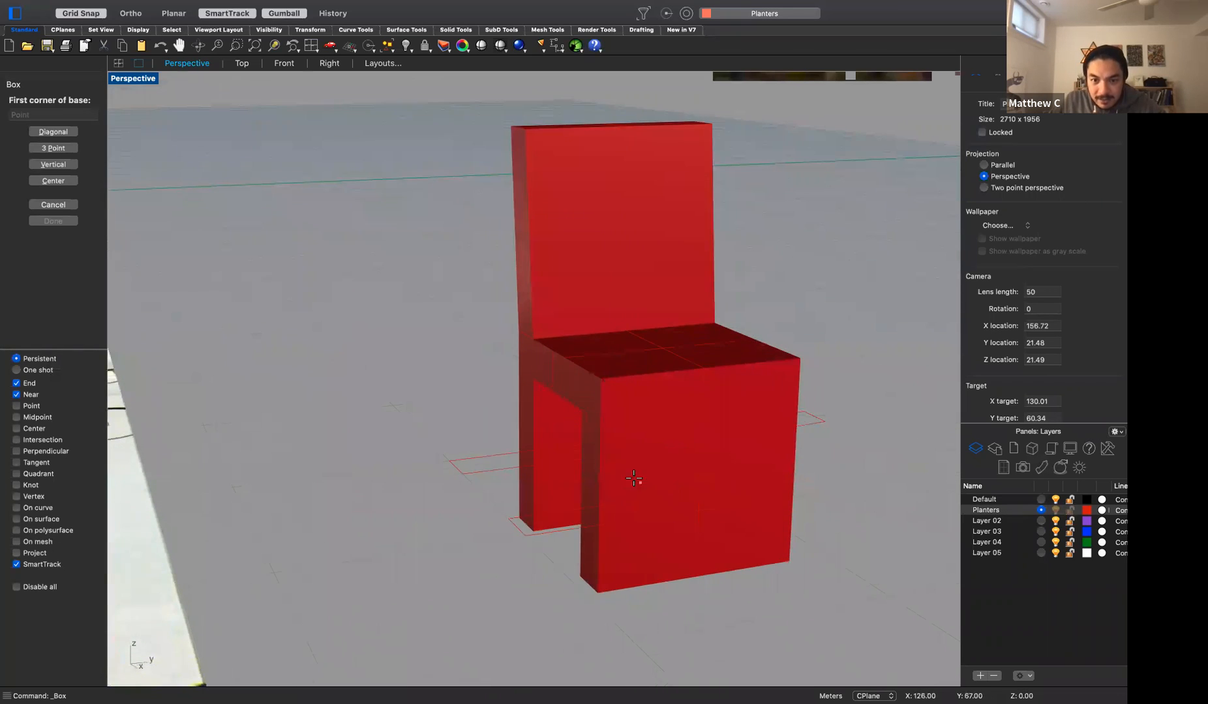
pyautogui.click(635, 587)
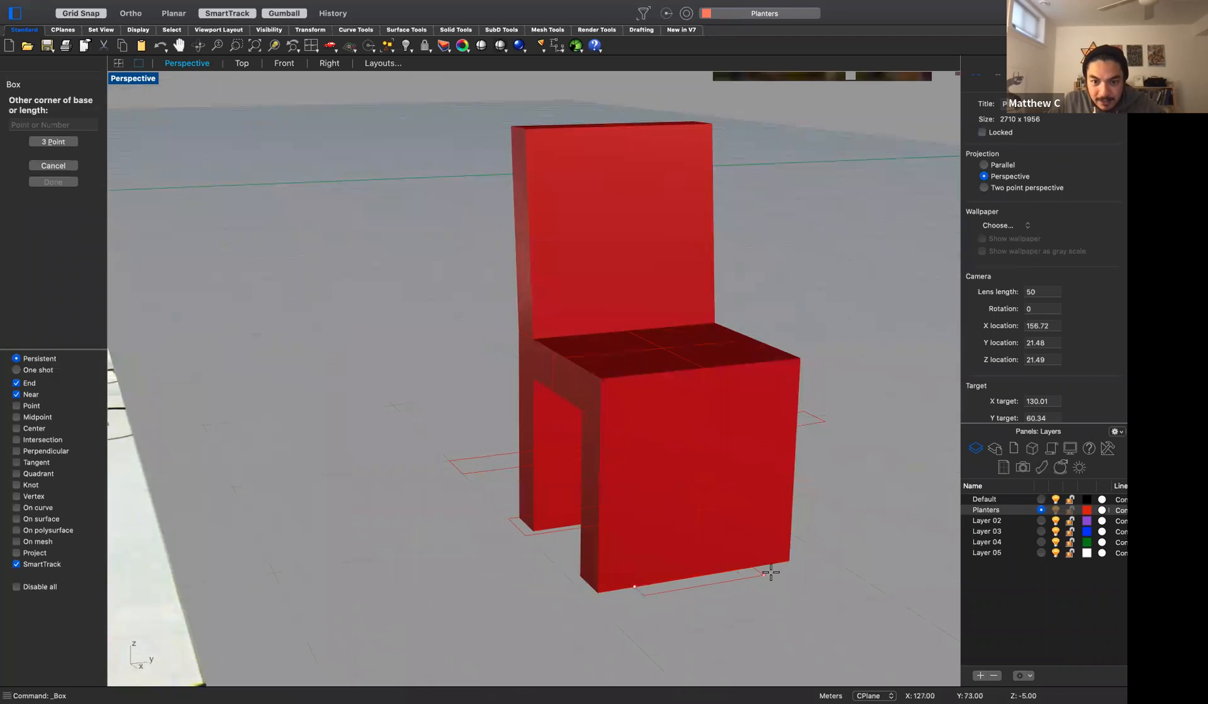
pyautogui.click(769, 573)
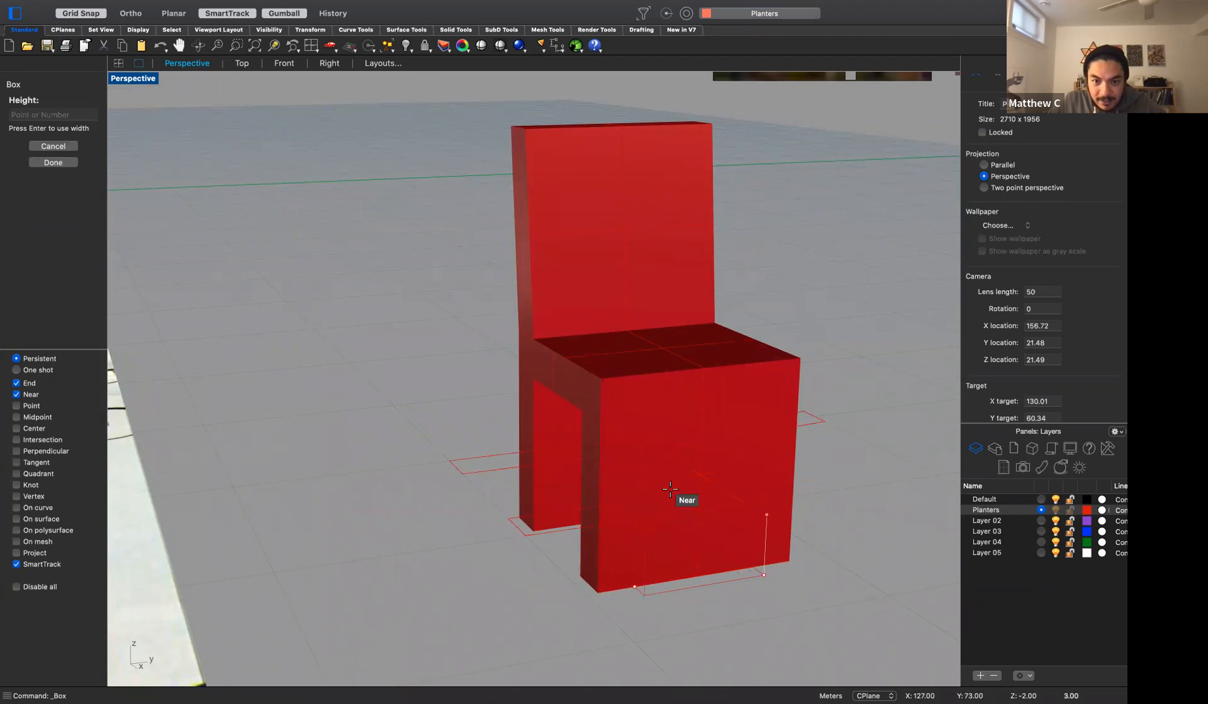
pyautogui.click(668, 402)
# Stretch the box with the Gumball so it passes fully through the chair's lower part and sticks out both front and back
pyautogui.moveTo(713, 647); pyautogui.dragTo(816, 613, button='right')
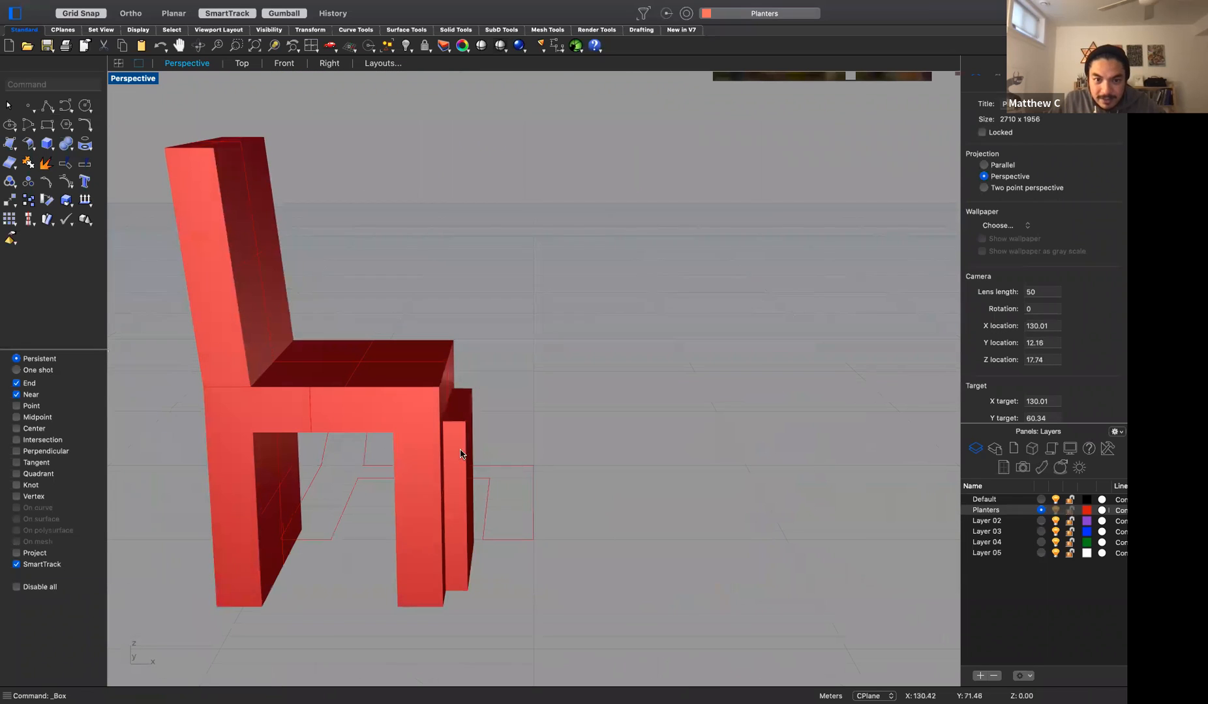
pyautogui.click(463, 499)
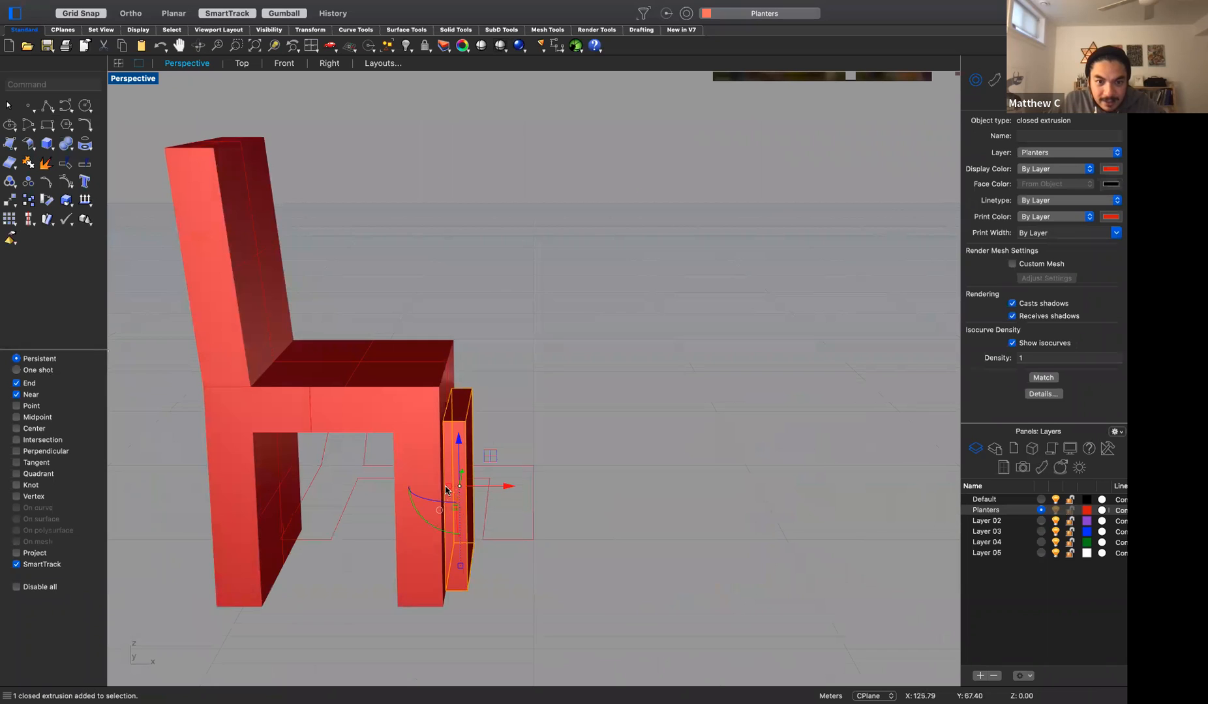
pyautogui.moveTo(450, 489); pyautogui.dragTo(131, 453)
pyautogui.moveTo(769, 628); pyautogui.dragTo(314, 397, button='right')
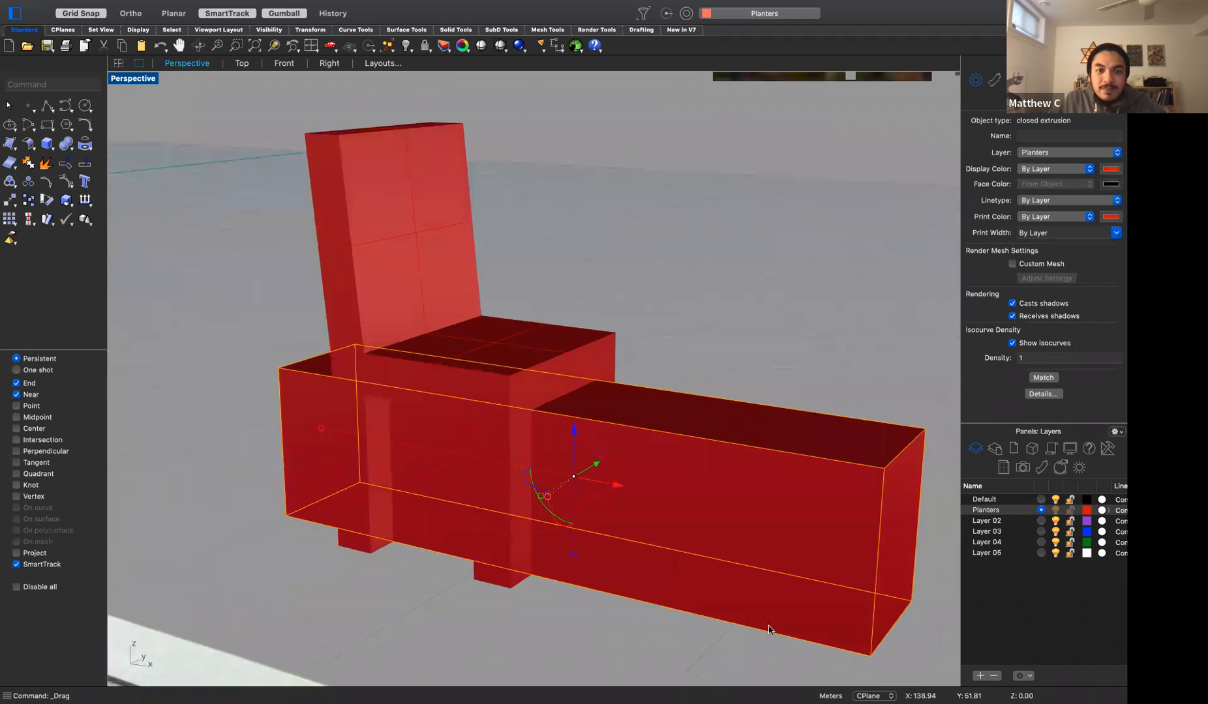
pyautogui.moveTo(322, 430)
pyautogui.mouseDown()
pyautogui.moveTo(515, 465)
pyautogui.moveTo(335, 432)
pyautogui.mouseUp()
pyautogui.moveTo(884, 383); pyautogui.dragTo(735, 224, button='right')
pyautogui.click(735, 222)
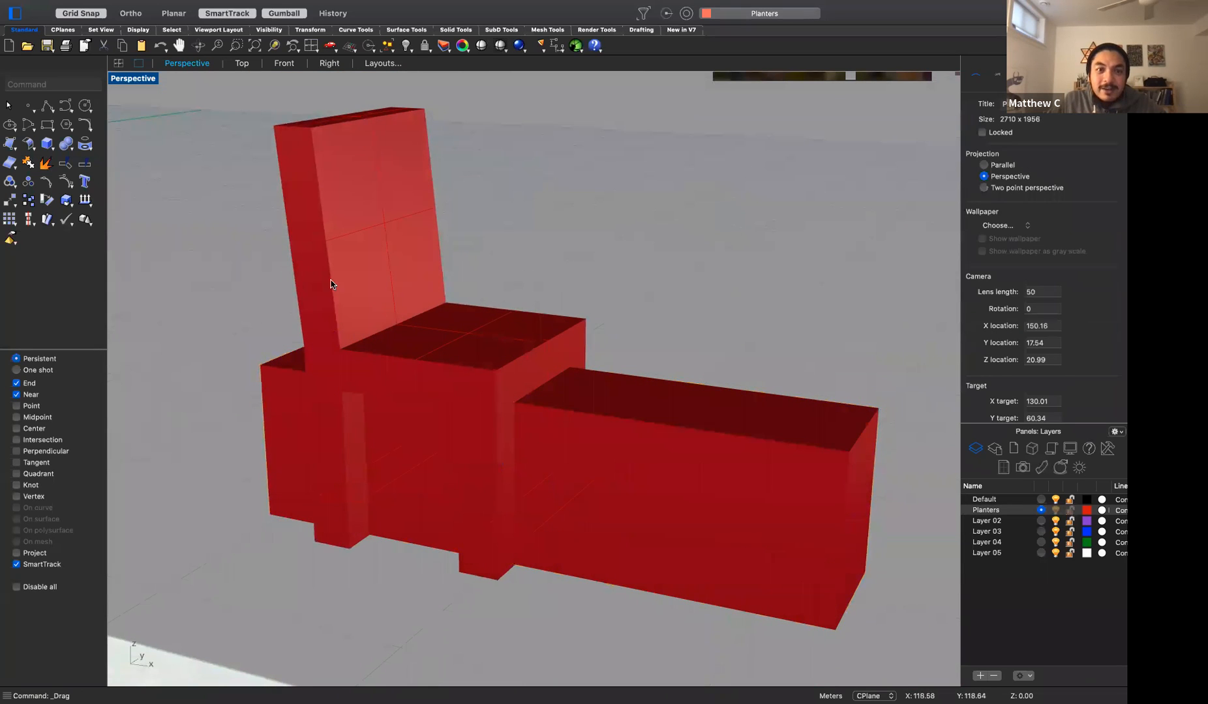
# Subtract the stretched box from the chair solid with BooleanDifference, leaving four separate legs
pyautogui.click(343, 256)
pyautogui.click(698, 344)
pyautogui.write('b')
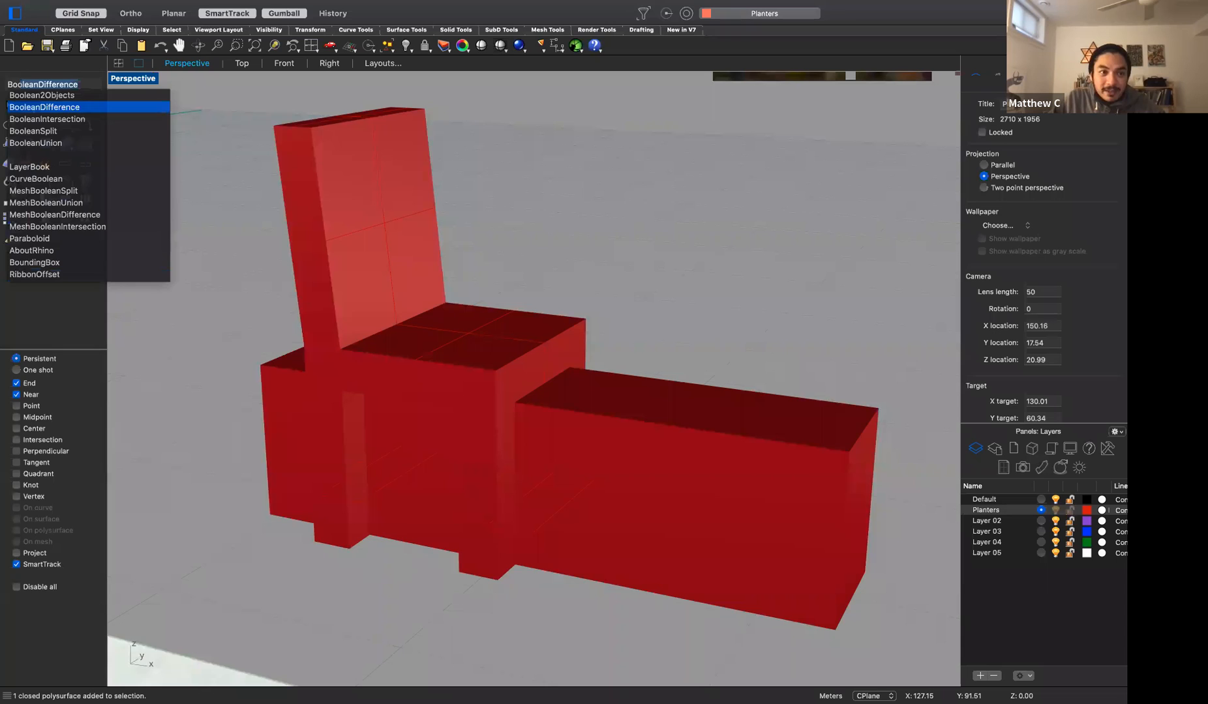
pyautogui.press('Return')
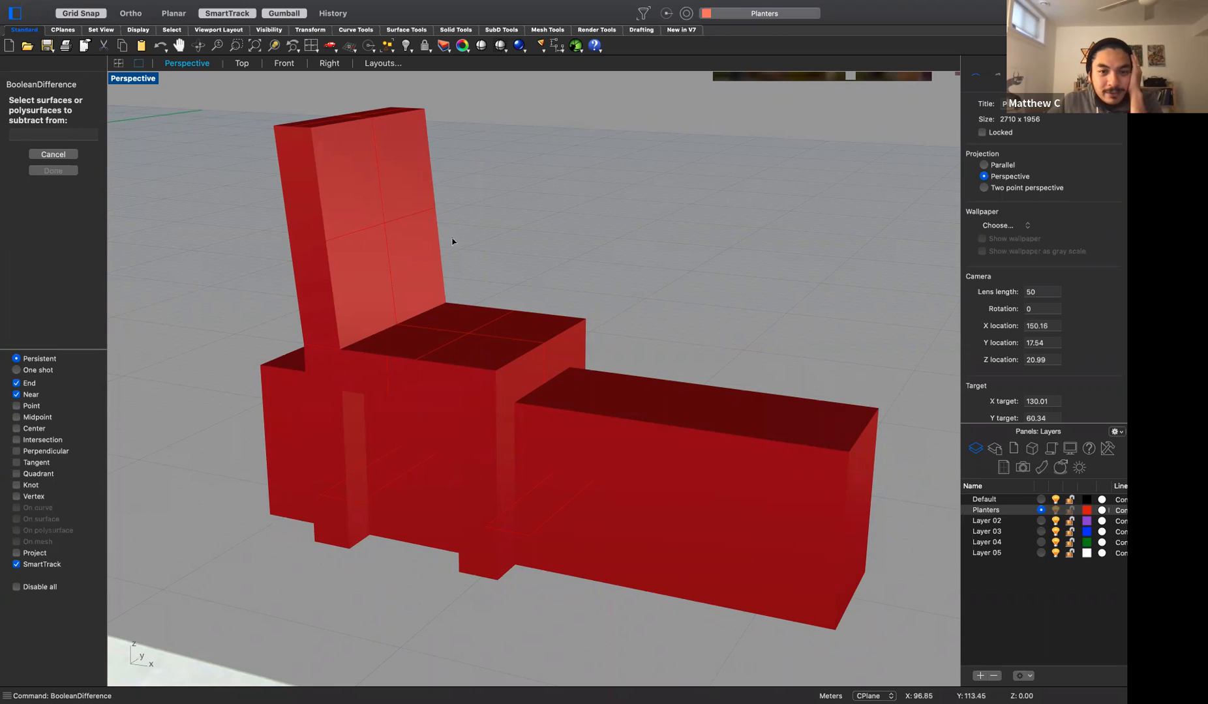
pyautogui.click(341, 186)
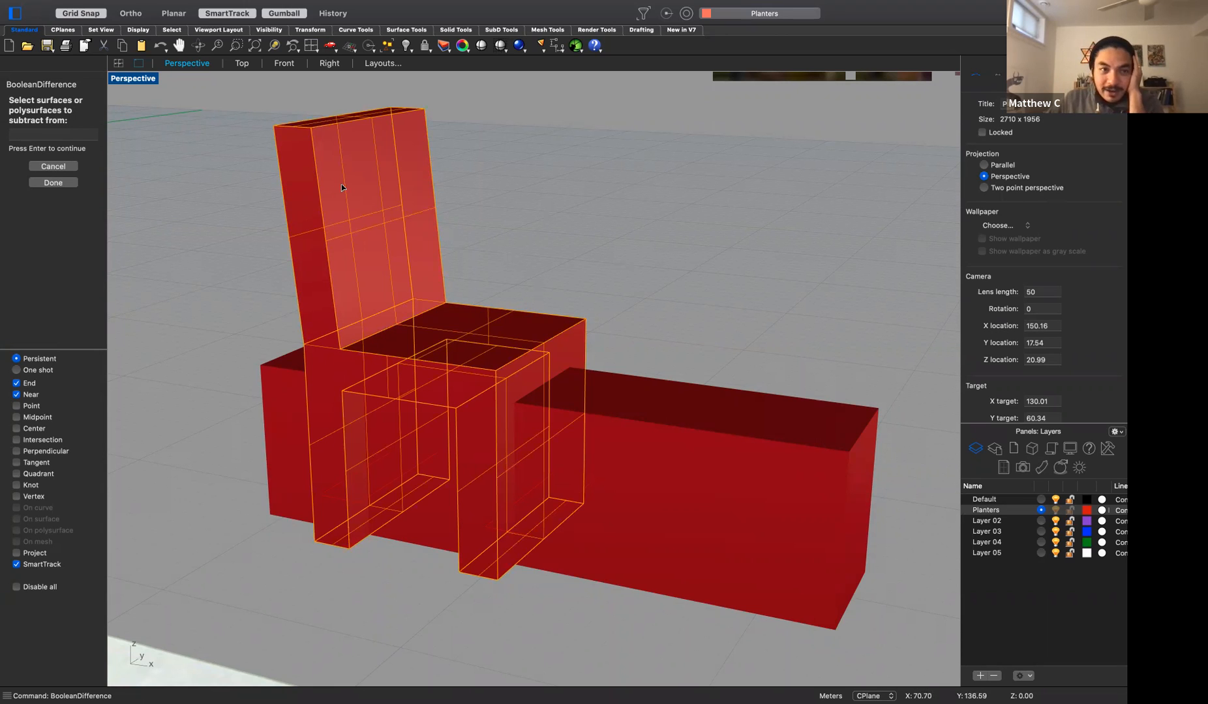
pyautogui.press('Return')
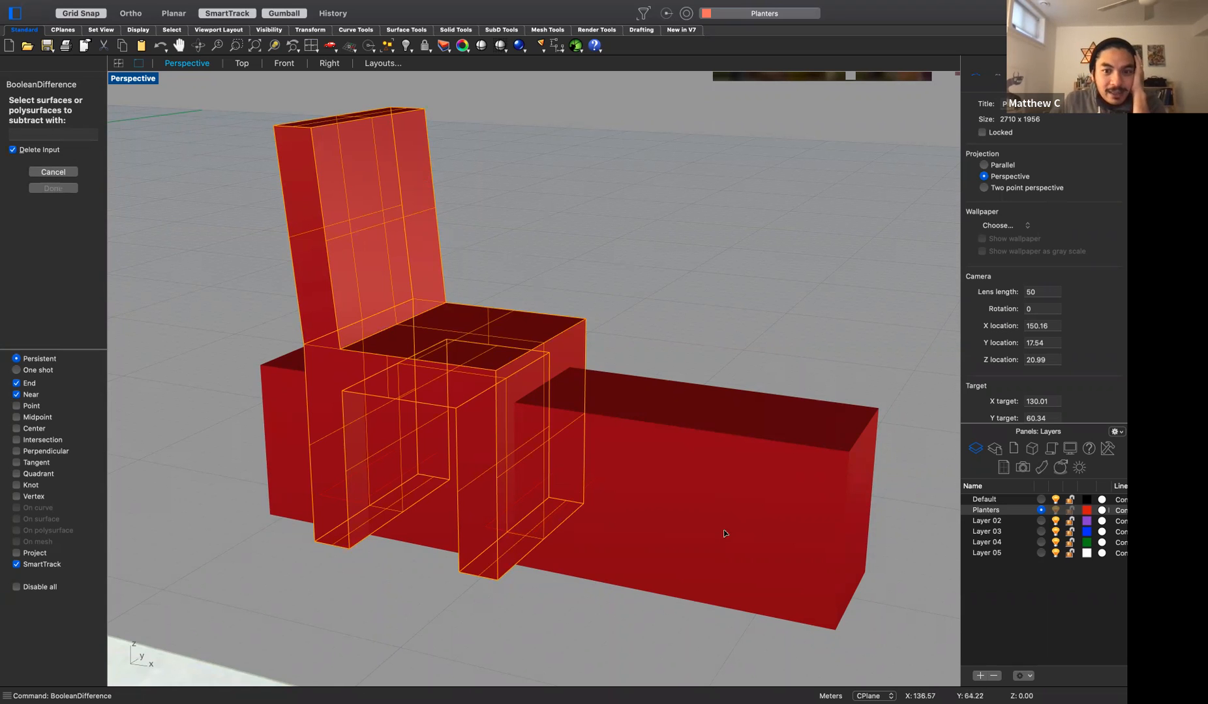
pyautogui.scroll(3, 698, 479)
pyautogui.scroll(-5, 698, 479)
pyautogui.click(715, 484)
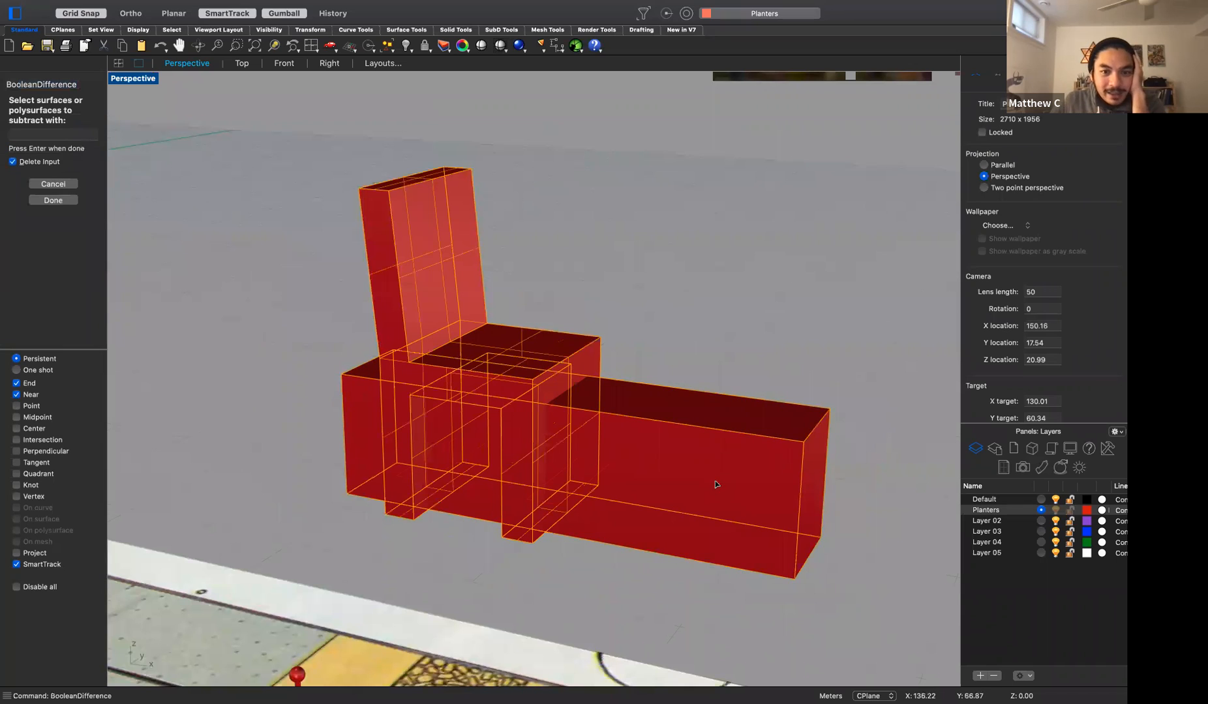
pyautogui.scroll(-1, 714, 480)
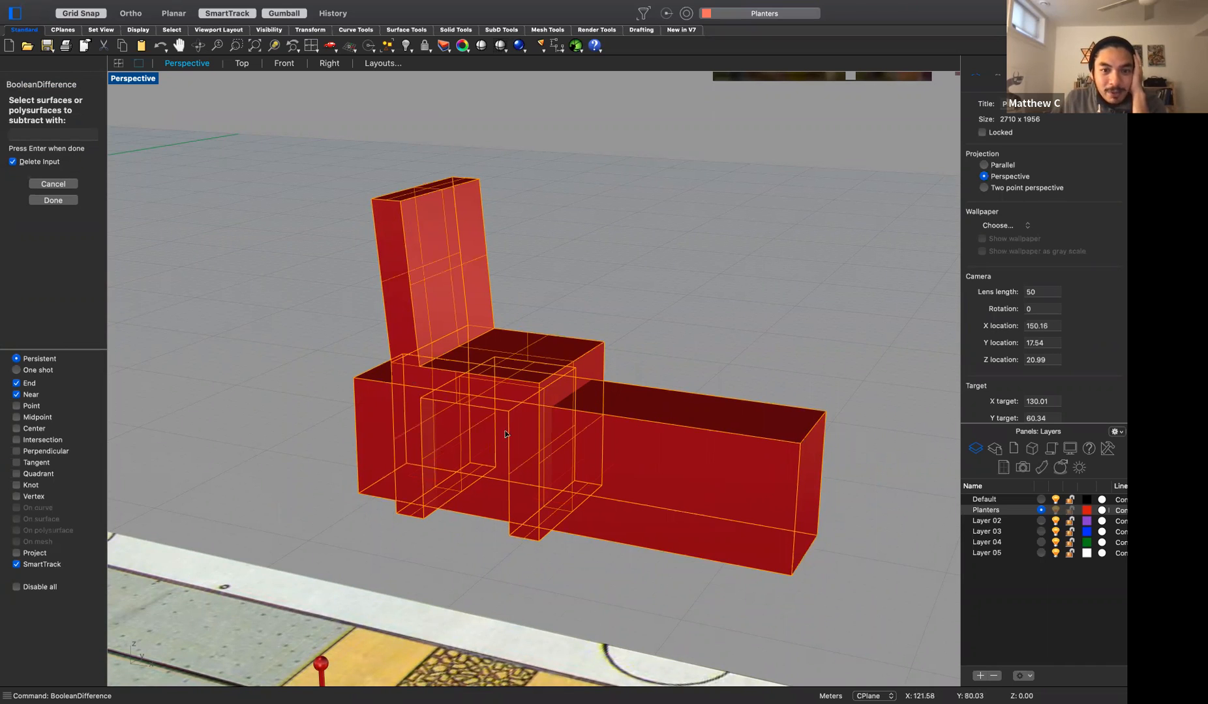
pyautogui.press('Return')
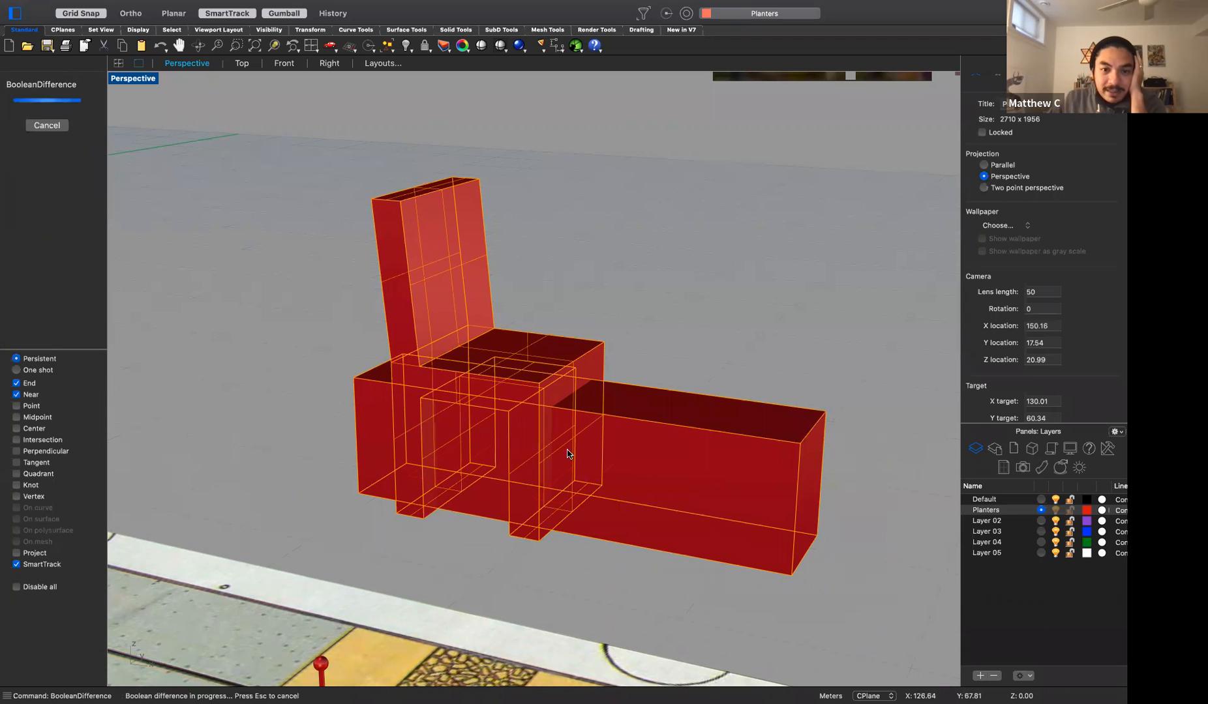
# Scale the four-legged chair down uniformly with the Gumball to roughly match the site's furniture
pyautogui.moveTo(627, 509); pyautogui.dragTo(736, 434, button='right')
pyautogui.click(794, 456)
pyautogui.scroll(2, 794, 457)
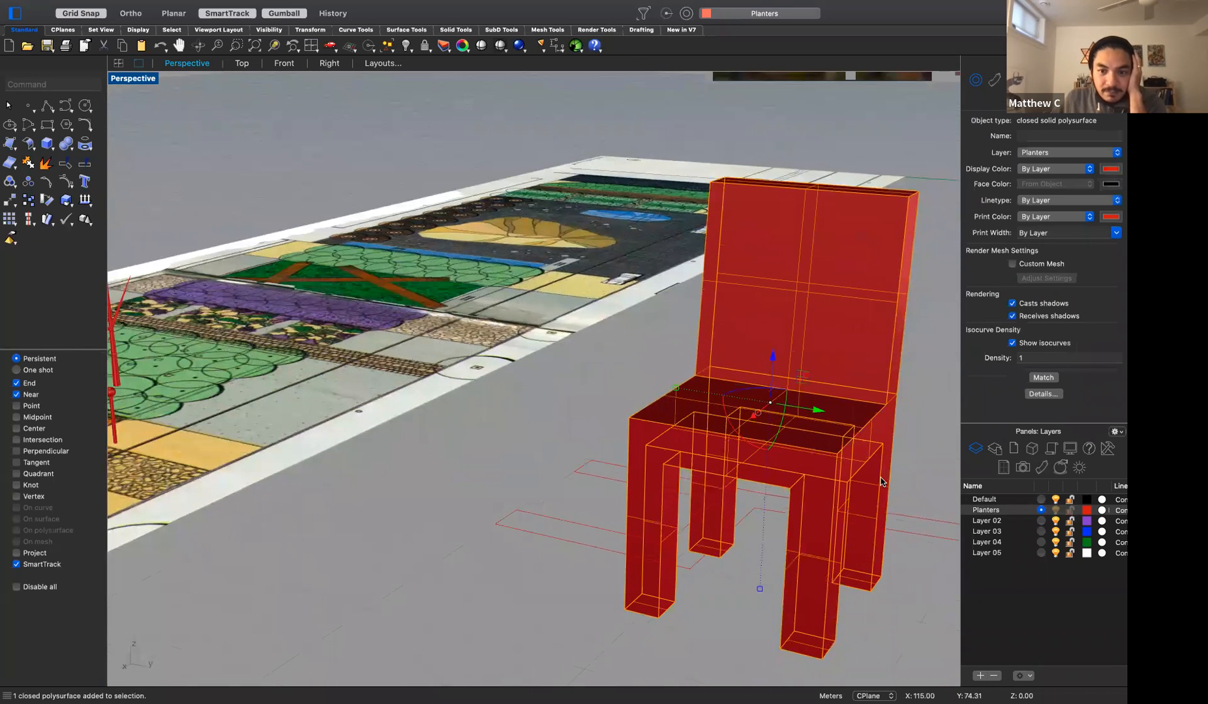
pyautogui.moveTo(883, 488); pyautogui.dragTo(868, 427, button='right')
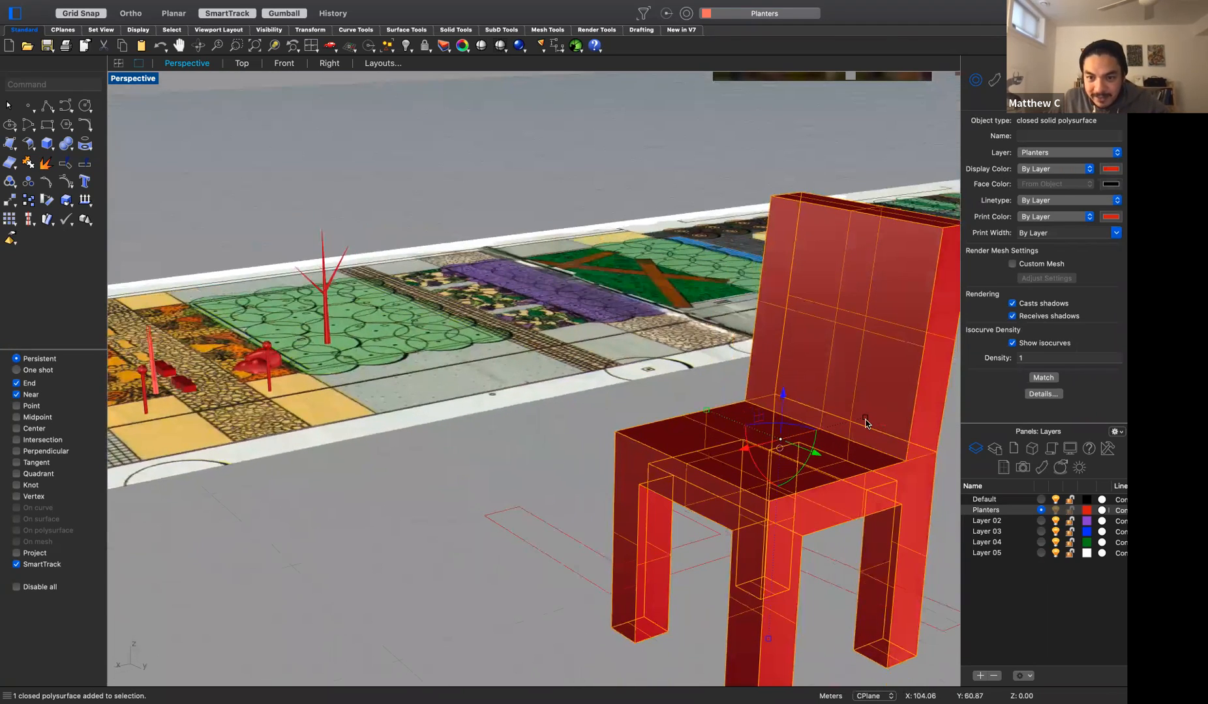
pyautogui.keyDown('shift'); pyautogui.moveTo(865, 424); pyautogui.dragTo(801, 465); pyautogui.keyUp('shift')
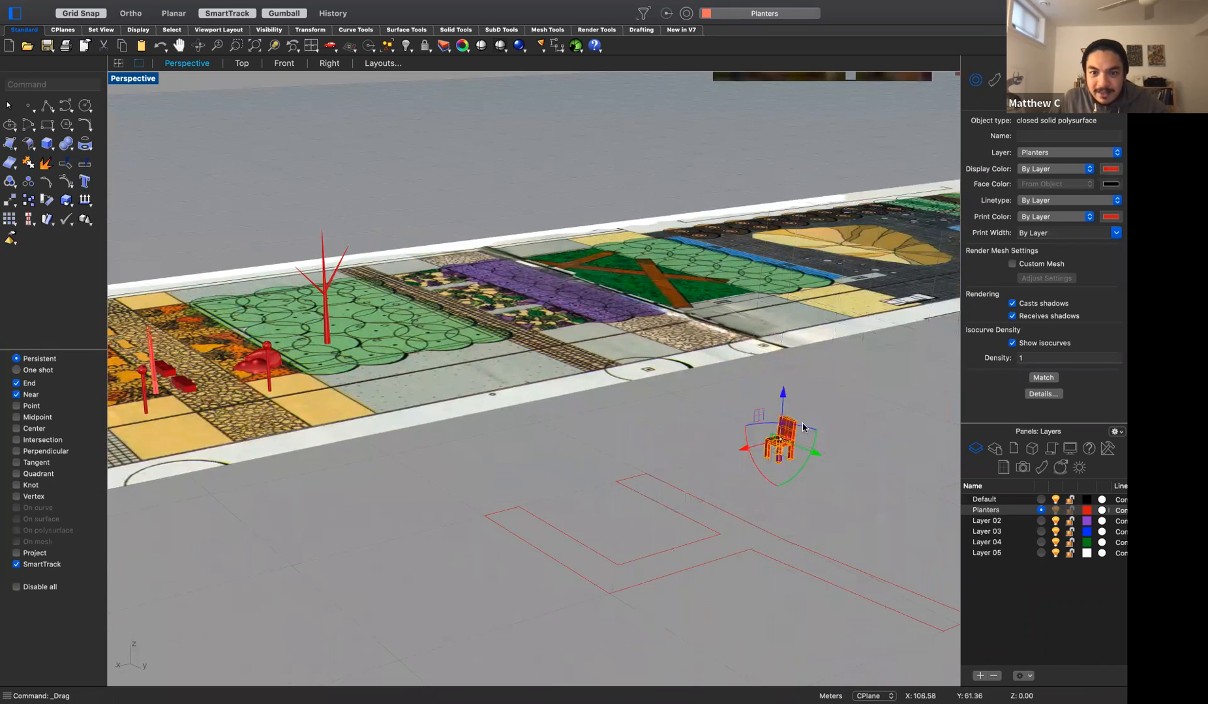
# Move the small chair onto the yellow paving beside the cobbled path, finishing its placement in the Top view
pyautogui.moveTo(761, 416); pyautogui.dragTo(492, 365)
pyautogui.scroll(7, 498, 383)
pyautogui.scroll(-5, 492, 375)
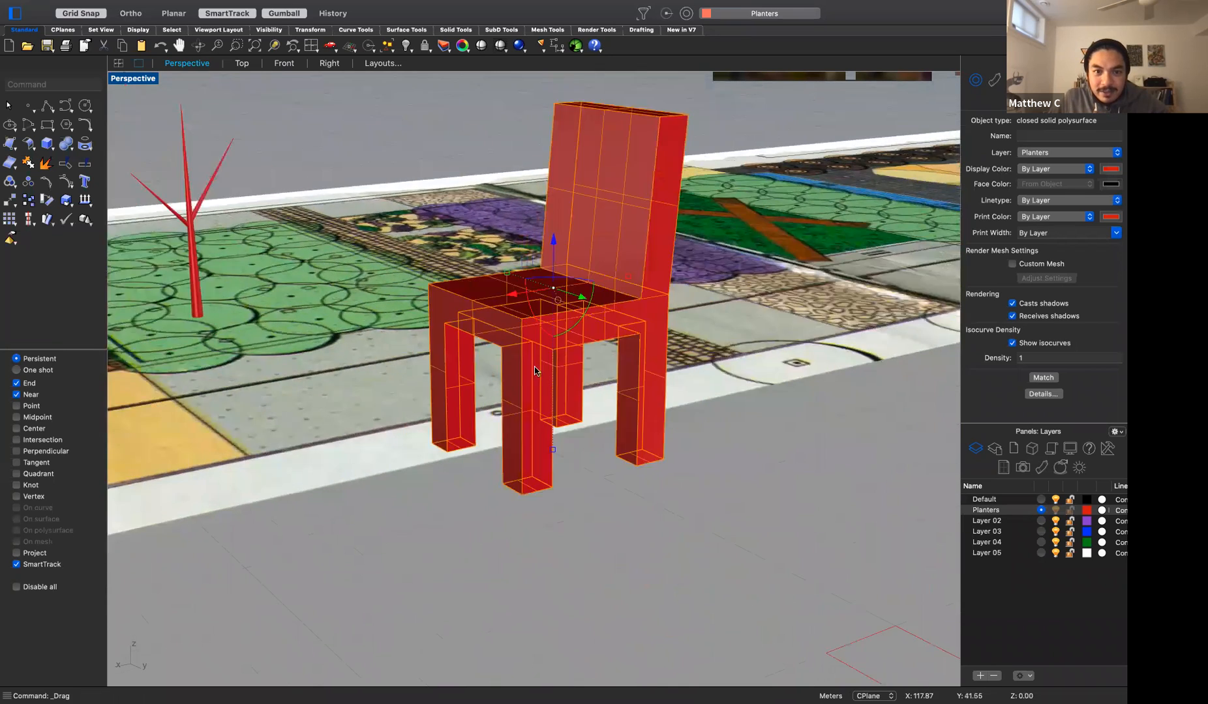
pyautogui.moveTo(515, 328); pyautogui.dragTo(269, 396)
pyautogui.moveTo(371, 449); pyautogui.dragTo(510, 451, button='right')
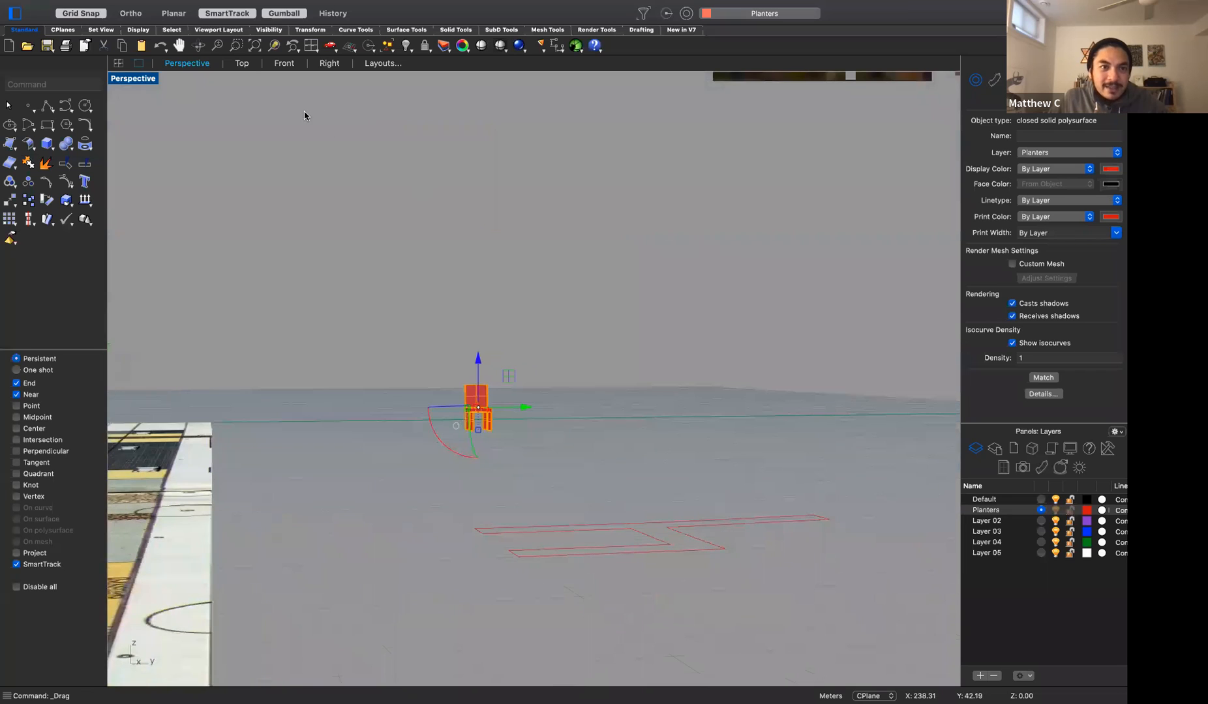
pyautogui.click(242, 63)
pyautogui.scroll(-3, 525, 395)
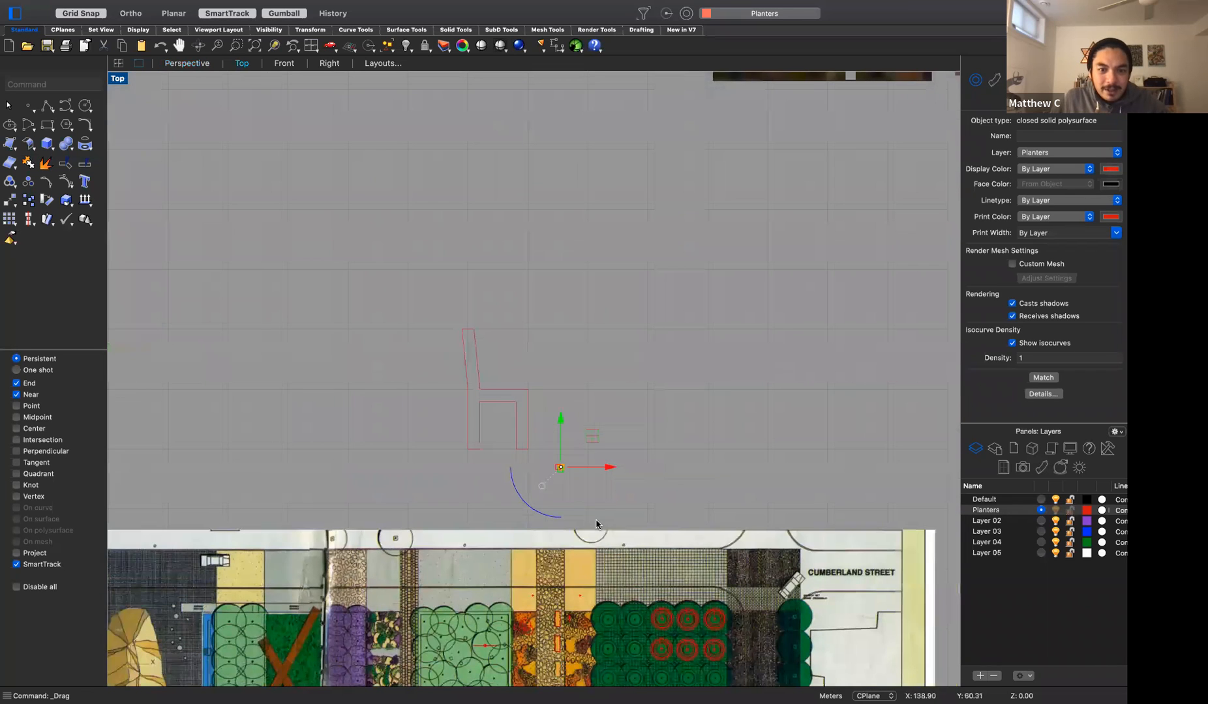
pyautogui.moveTo(593, 437); pyautogui.dragTo(551, 544)
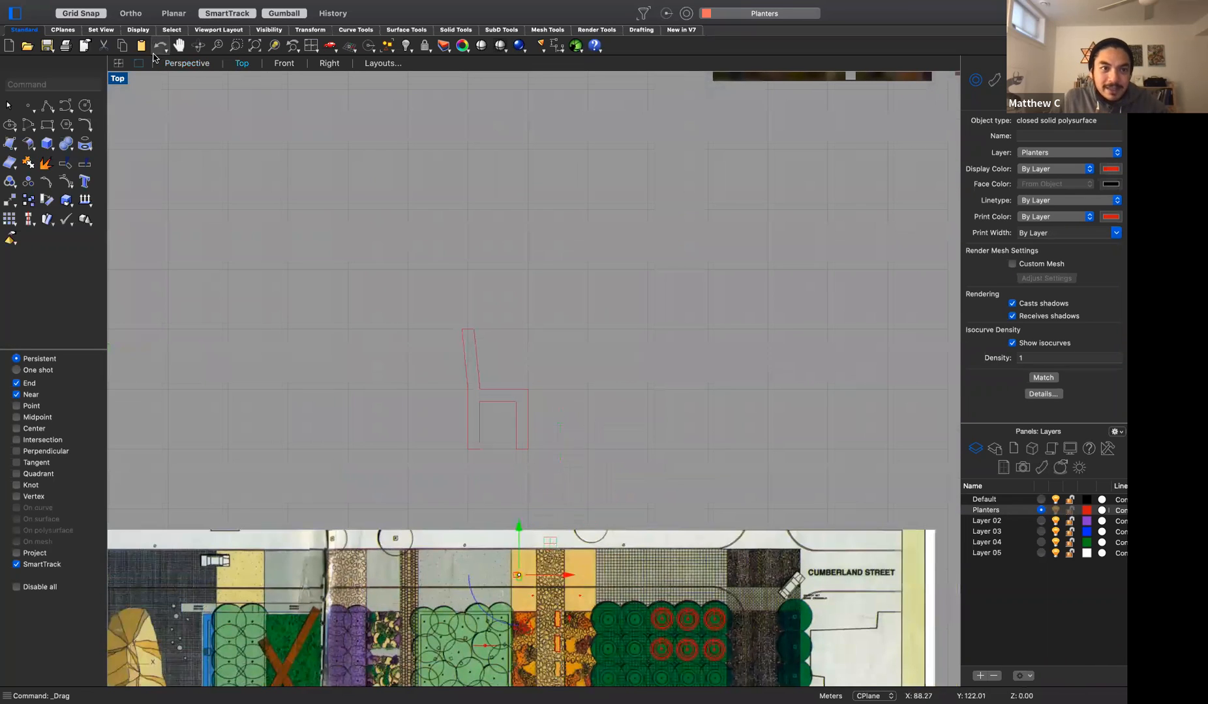
# Lower the chair in the Front view until its legs stand on the ground line, and check it in Perspective
pyautogui.click(285, 64)
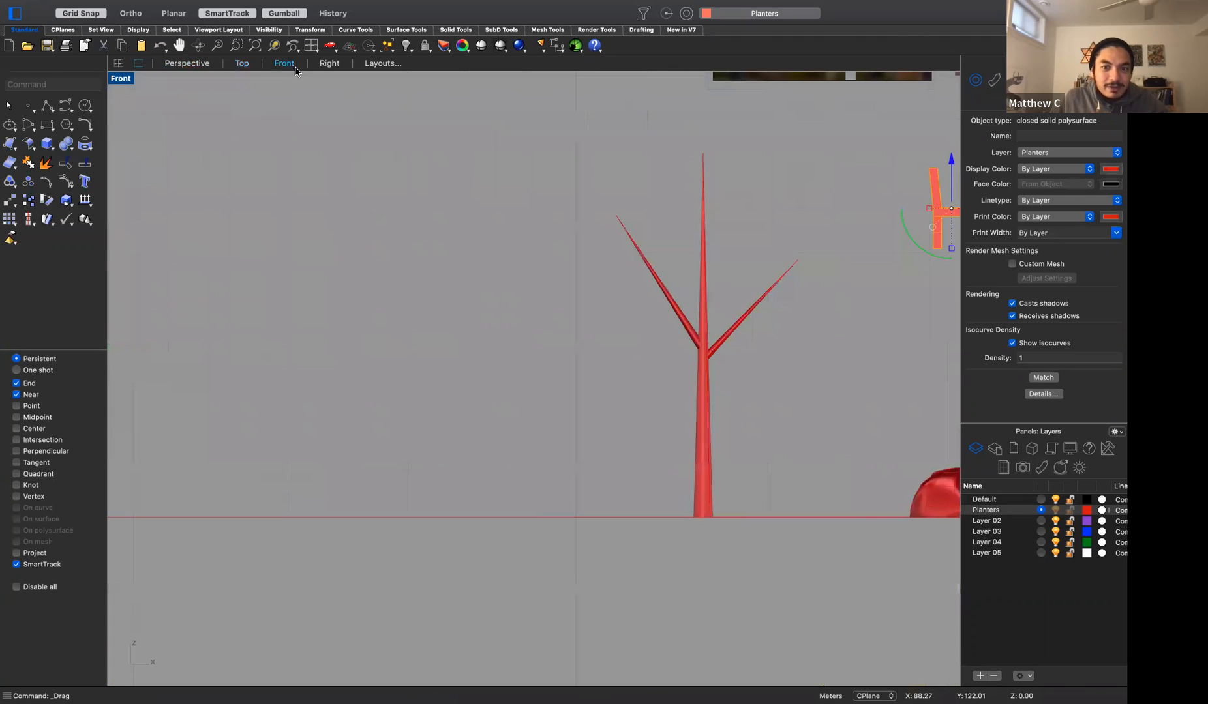
pyautogui.scroll(-3, 448, 178)
pyautogui.moveTo(704, 171); pyautogui.dragTo(707, 317)
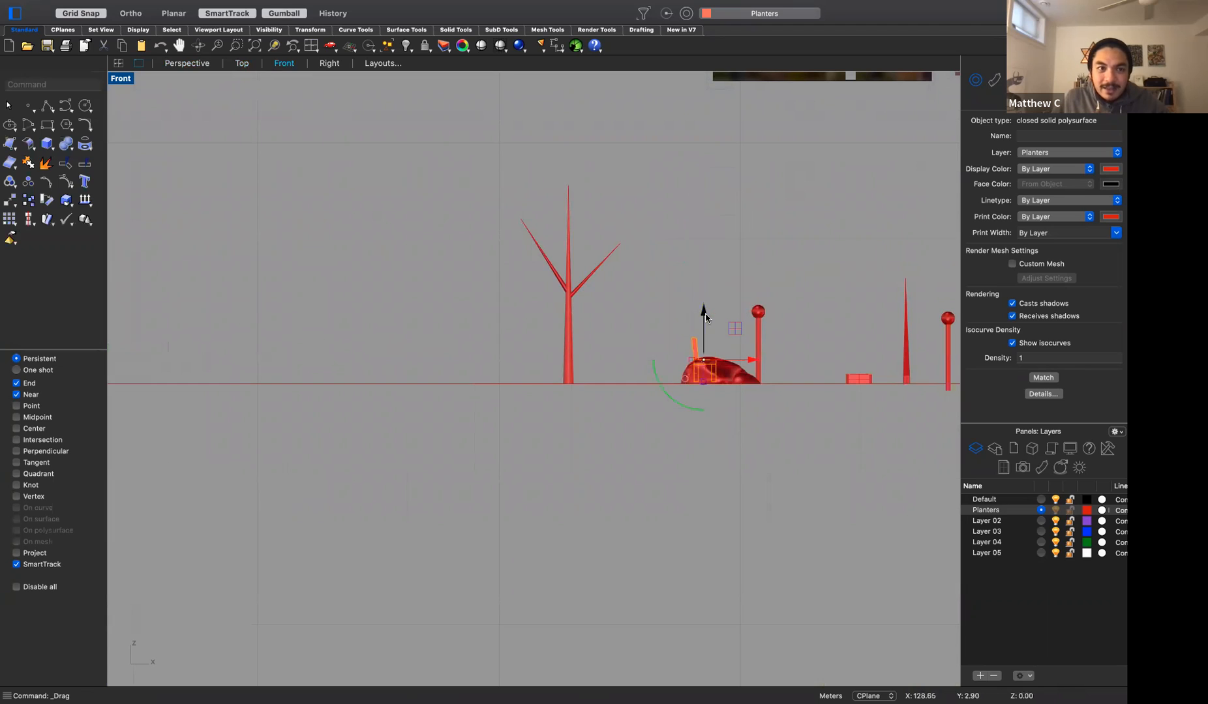
pyautogui.click(192, 67)
pyautogui.moveTo(683, 478); pyautogui.dragTo(484, 502, button='right')
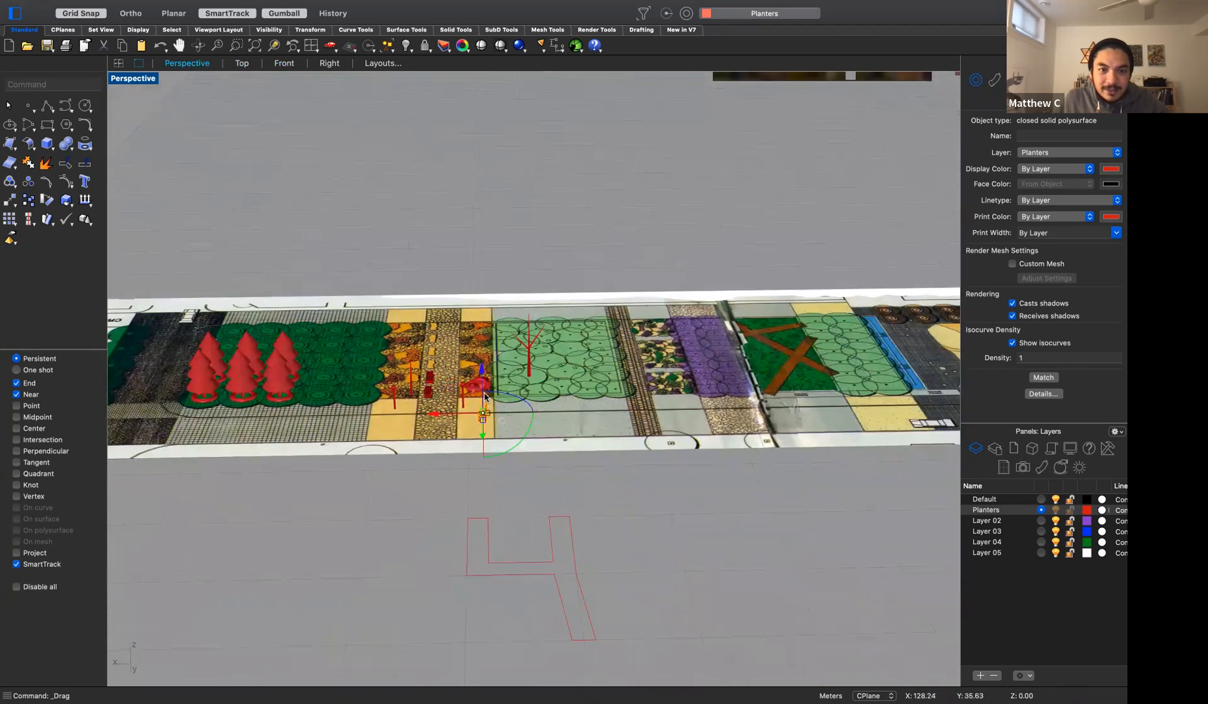
pyautogui.scroll(10, 485, 398)
pyautogui.moveTo(571, 559); pyautogui.dragTo(304, 565, button='right')
pyautogui.scroll(-3, 311, 555)
pyautogui.moveTo(567, 551); pyautogui.dragTo(298, 616, button='right')
pyautogui.scroll(5, 298, 616)
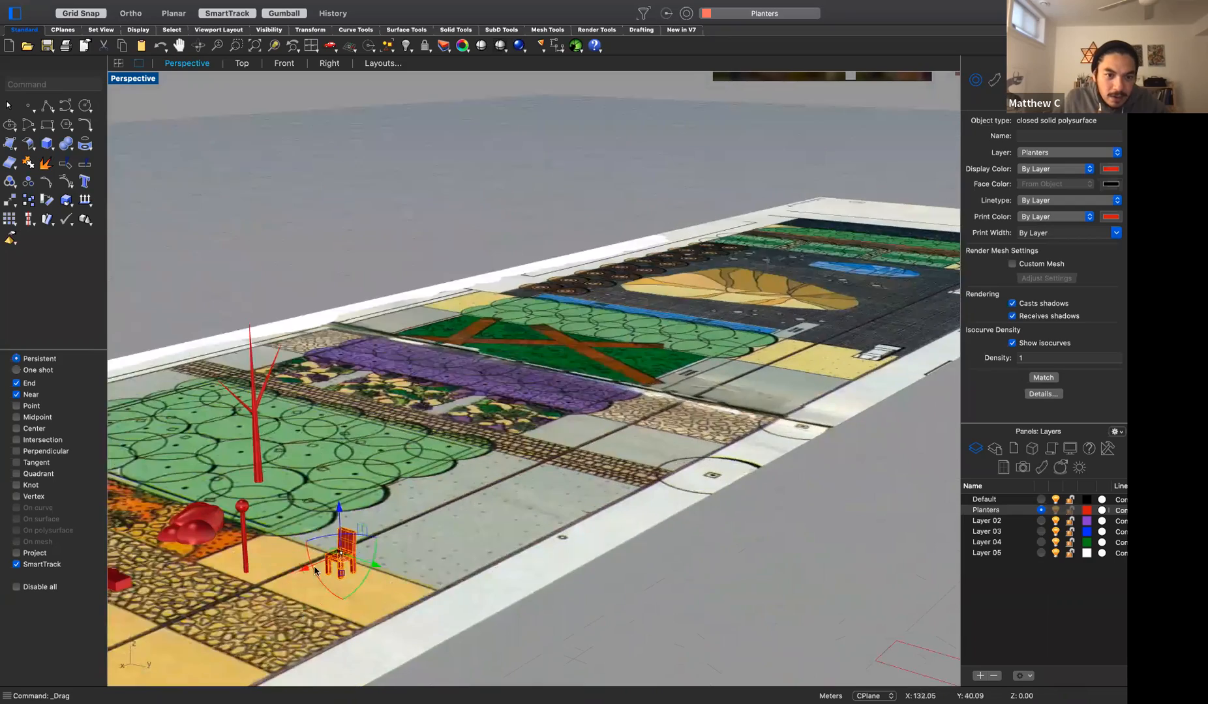
pyautogui.moveTo(375, 518); pyautogui.dragTo(548, 478)
pyautogui.press('super+z')
pyautogui.moveTo(595, 583); pyautogui.dragTo(575, 538, button='right')
pyautogui.click(576, 537)
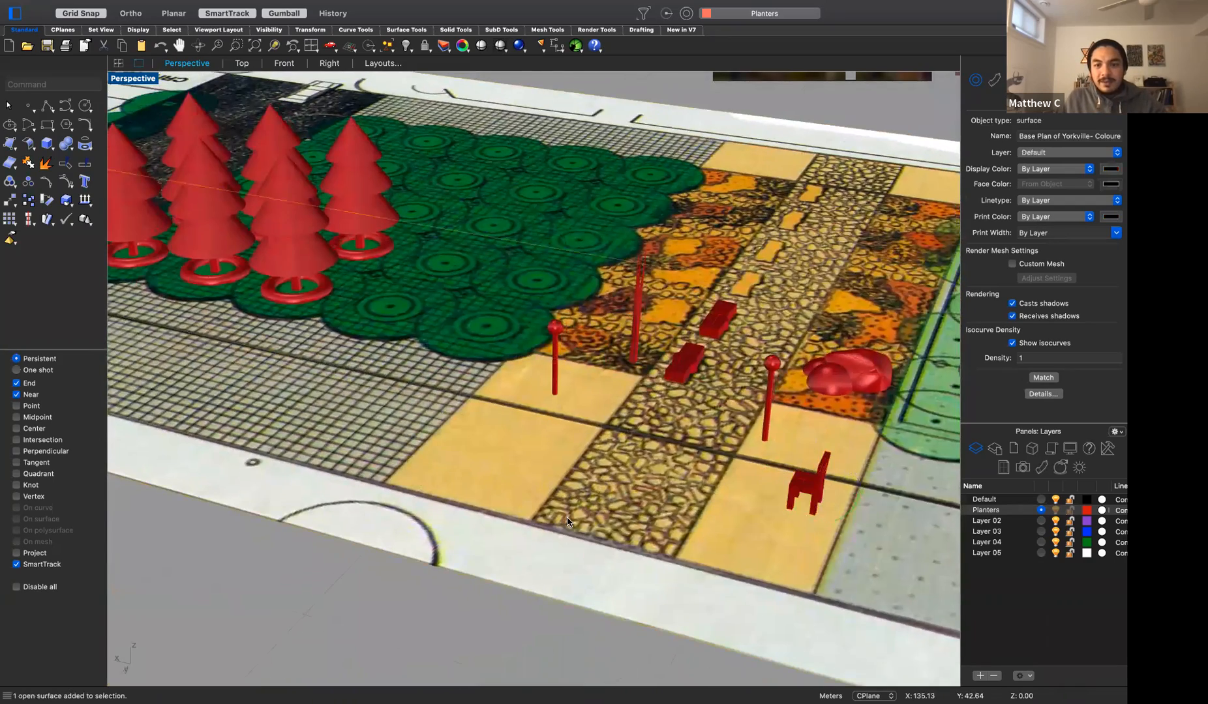
pyautogui.scroll(-6, 575, 532)
pyautogui.scroll(5, 710, 542)
pyautogui.moveTo(506, 484); pyautogui.dragTo(300, 583, button='right')
pyautogui.moveTo(300, 583); pyautogui.dragTo(370, 574)
pyautogui.press('super+z')
pyautogui.moveTo(340, 612); pyautogui.dragTo(430, 551, button='right')
pyautogui.scroll(-4, 428, 548)
pyautogui.scroll(4, 340, 544)
pyautogui.scroll(5, 340, 544)
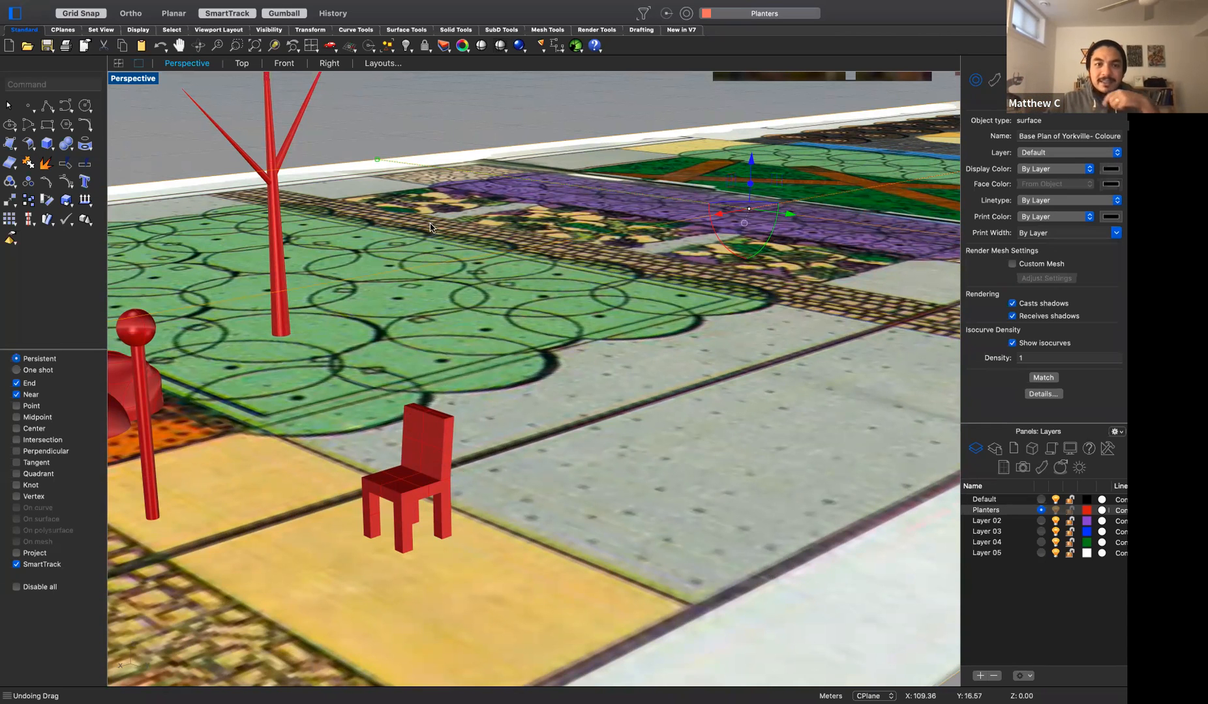
# Delete the leftover chair profile outline lying beside the base plan
pyautogui.scroll(-8, 431, 227)
pyautogui.scroll(-5, 520, 391)
pyautogui.moveTo(459, 488); pyautogui.dragTo(657, 290, button='right')
pyautogui.moveTo(618, 360); pyautogui.dragTo(813, 485)
pyautogui.press('Delete')
# Draw a closed five-sided house outline with a peaked top, about 6 m wide and 10 m tall, on empty ground beside the base plan
pyautogui.moveTo(701, 486); pyautogui.dragTo(874, 499, button='right')
pyautogui.scroll(8, 522, 313)
pyautogui.moveTo(437, 367); pyautogui.dragTo(455, 336, button='right')
pyautogui.scroll(-5, 427, 313)
pyautogui.scroll(7, 351, 227)
pyautogui.scroll(3, 350, 228)
pyautogui.write('Po')
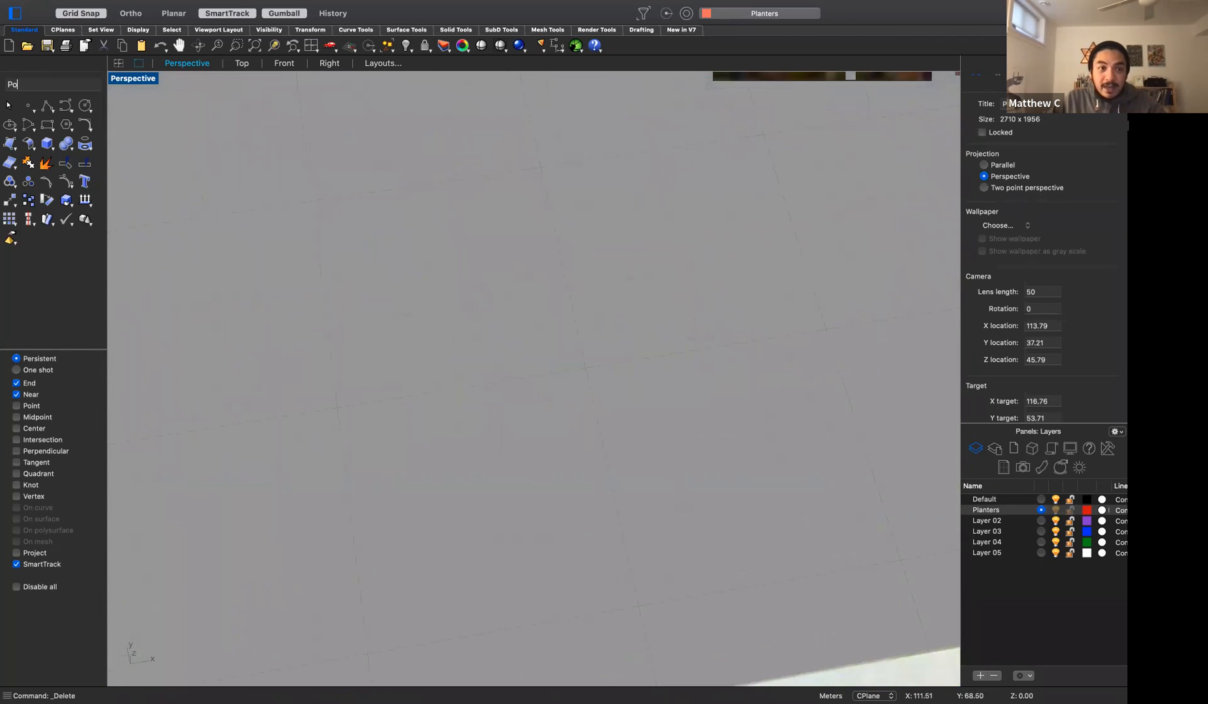
pyautogui.write('lyline')
pyautogui.press('Return')
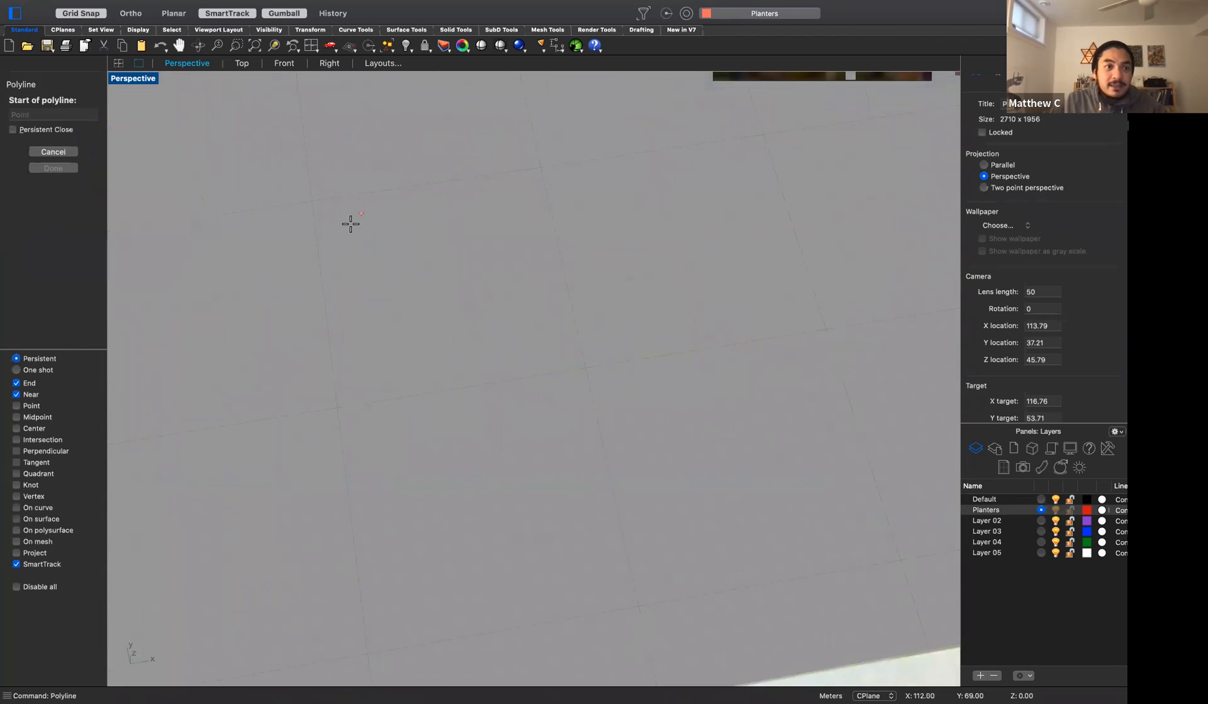
pyautogui.click(339, 408)
pyautogui.click(322, 281)
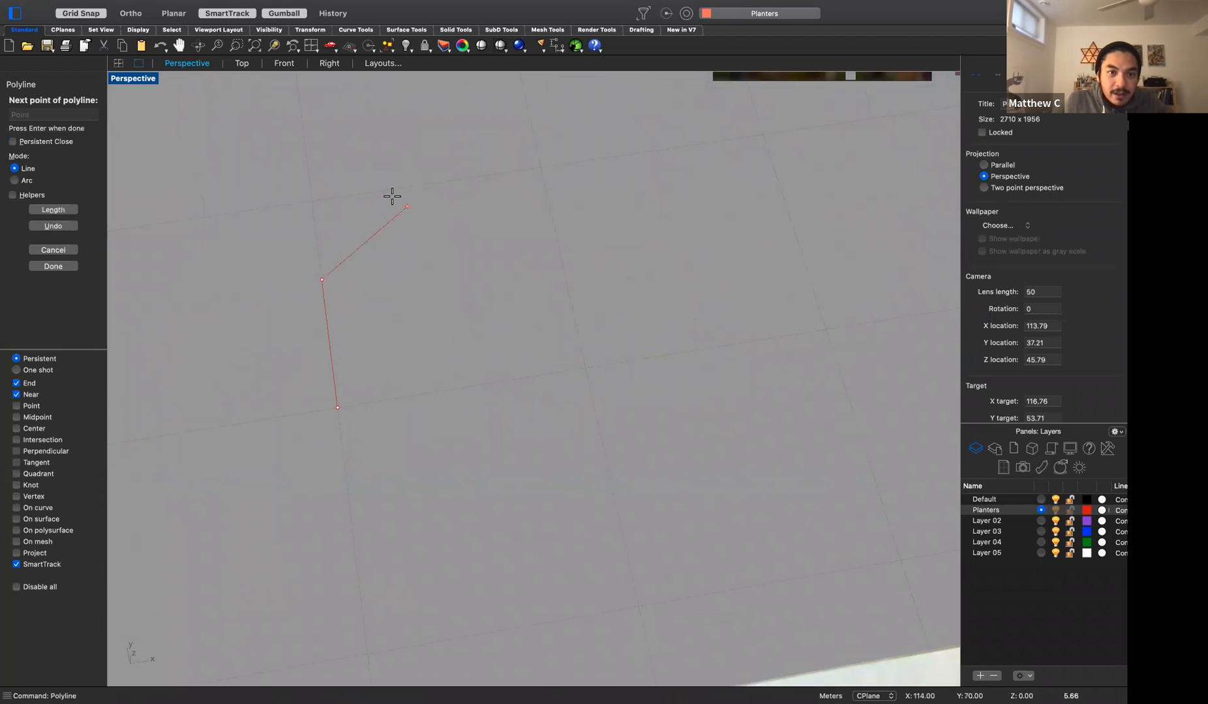
pyautogui.click(383, 193)
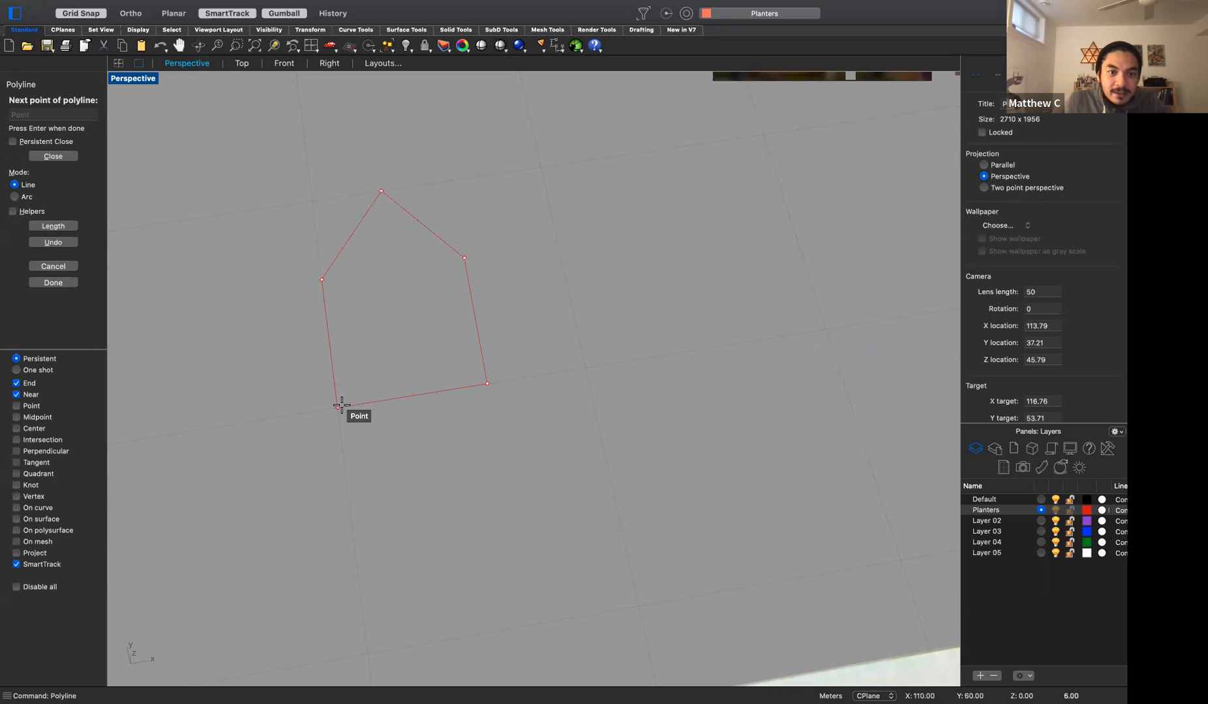
pyautogui.click(339, 406)
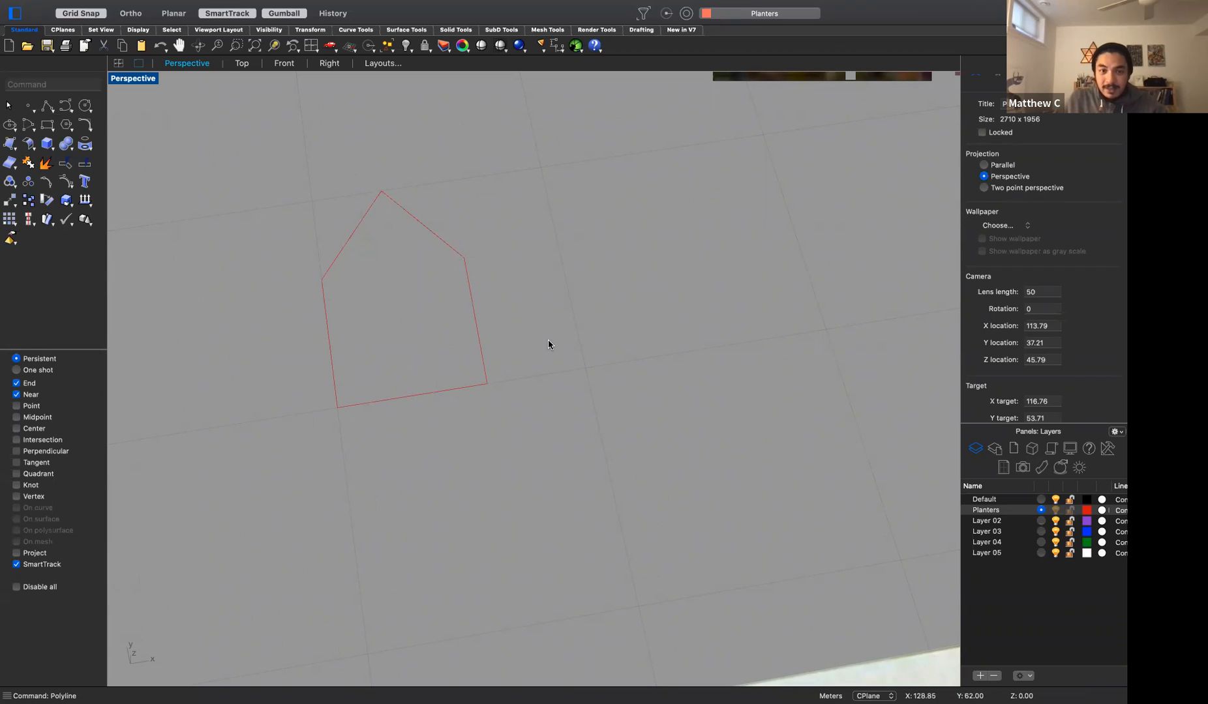
# Extrude the house outline upward into a capped solid with the Solid option enabled
pyautogui.click(476, 327)
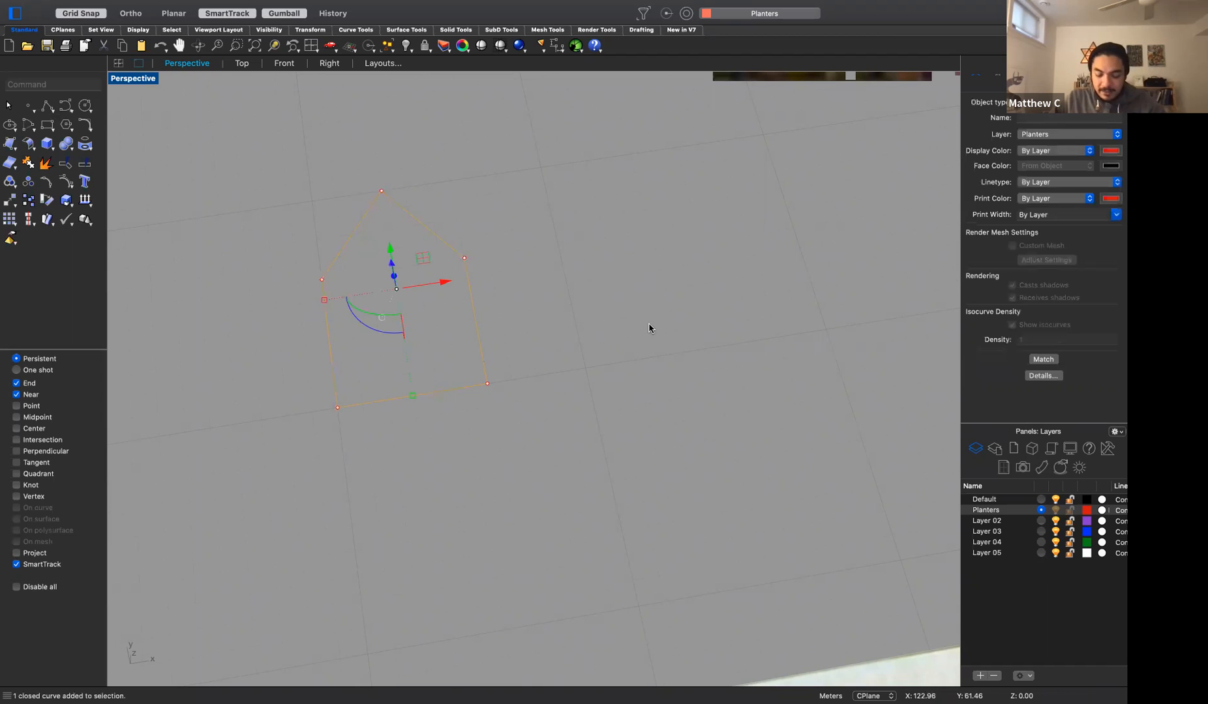
pyautogui.write('Extr')
pyautogui.press('Return')
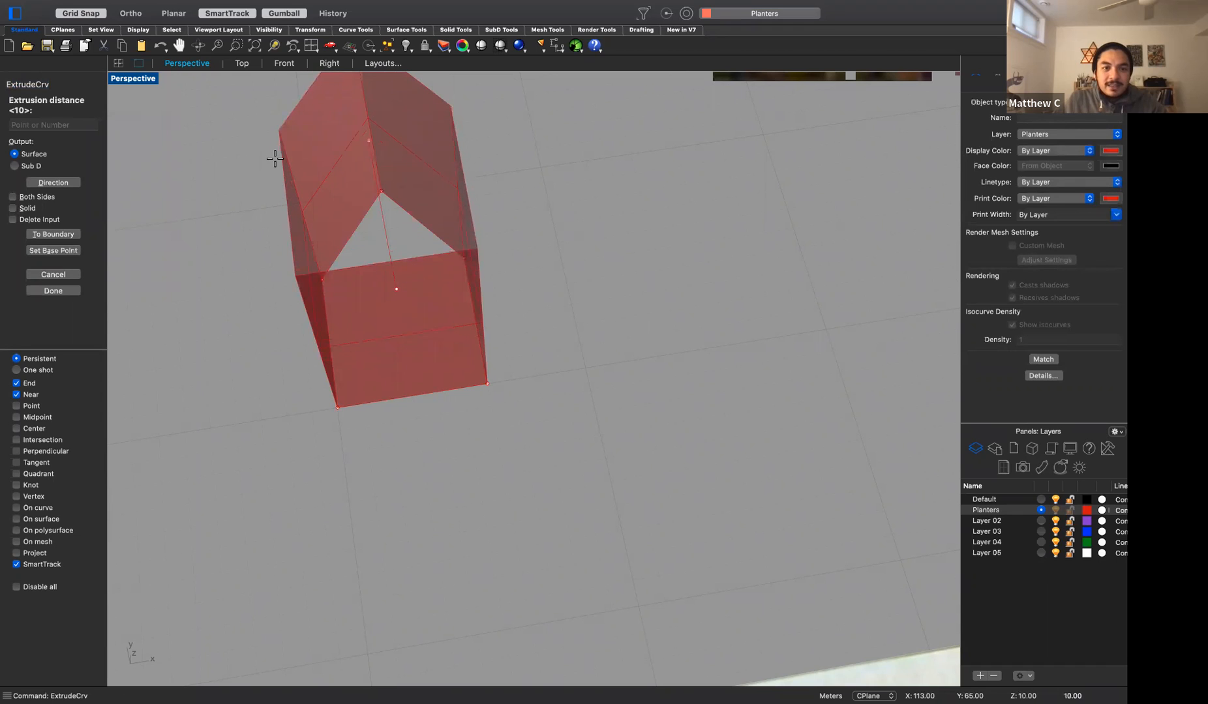
pyautogui.click(13, 208)
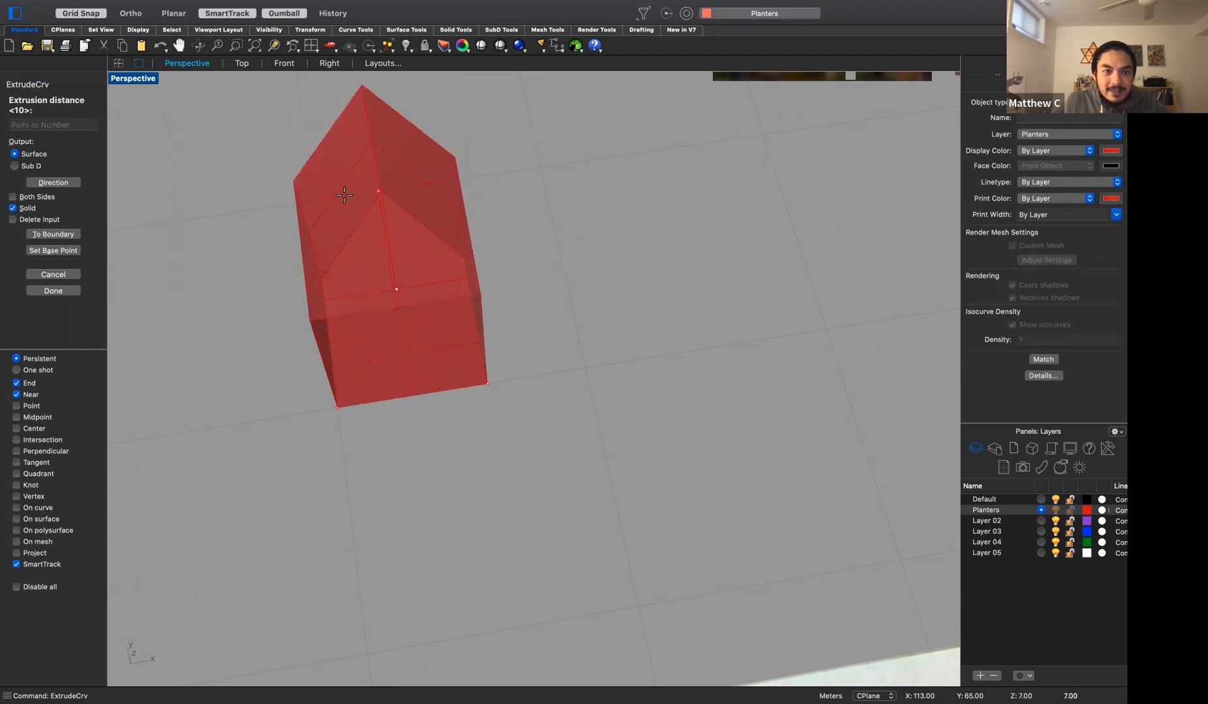
pyautogui.click(318, 131)
pyautogui.moveTo(542, 363); pyautogui.dragTo(718, 370, button='right')
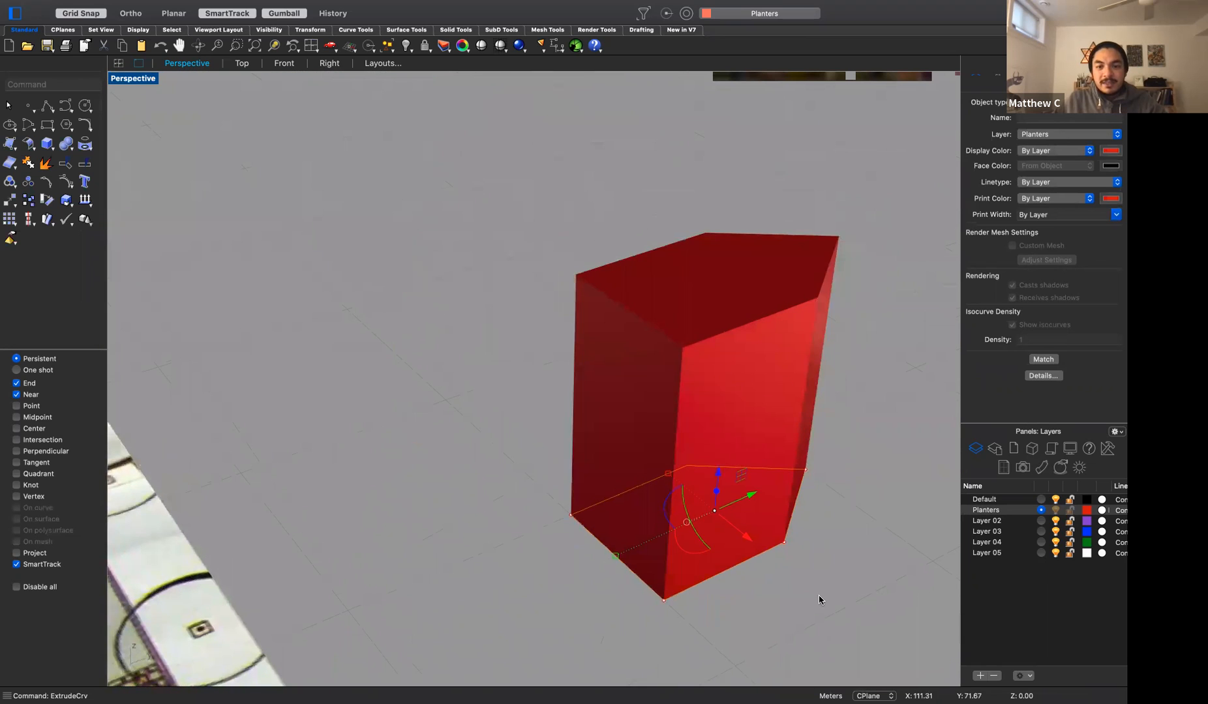
# Rotate the extruded house solid with the Gumball until its gable end stands upright
pyautogui.scroll(-4, 840, 611)
pyautogui.scroll(5, 827, 599)
pyautogui.scroll(2, 649, 512)
pyautogui.moveTo(658, 502); pyautogui.dragTo(685, 487)
pyautogui.press('super+z')
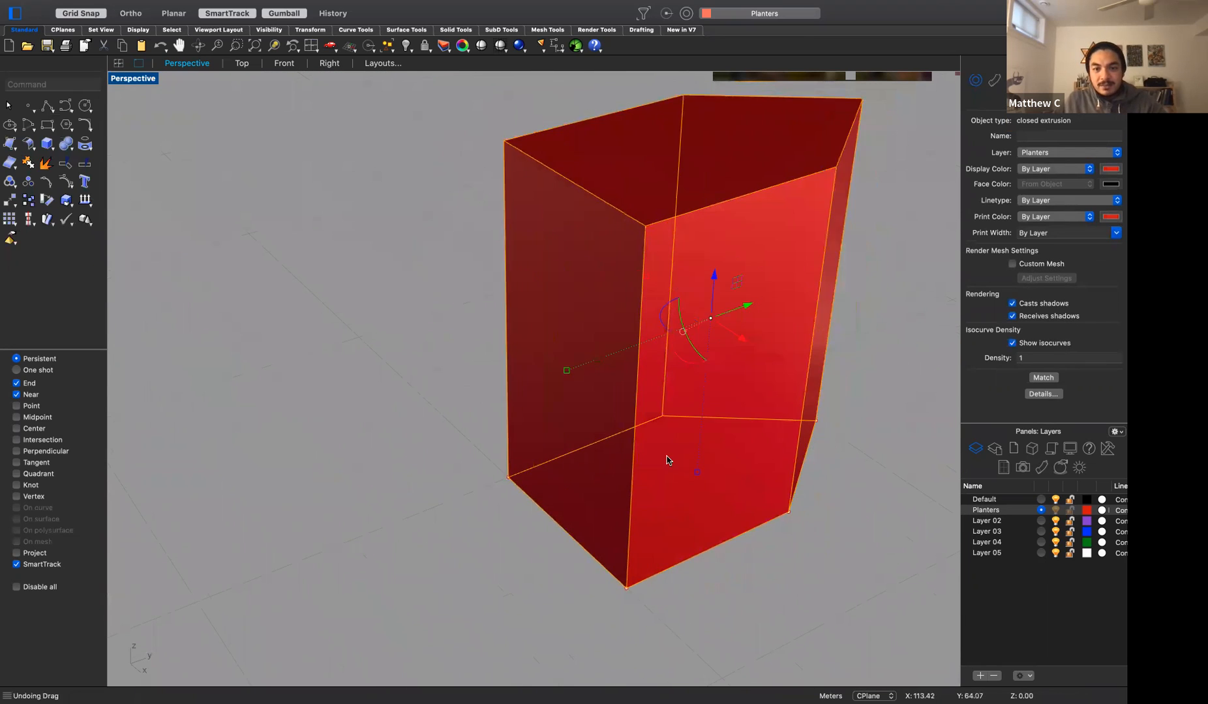
pyautogui.moveTo(675, 350); pyautogui.dragTo(792, 599)
pyautogui.click(792, 599)
pyautogui.scroll(-4, 806, 558)
pyautogui.moveTo(726, 645); pyautogui.dragTo(690, 521, button='right')
pyautogui.scroll(-10, 689, 520)
pyautogui.scroll(7, 590, 646)
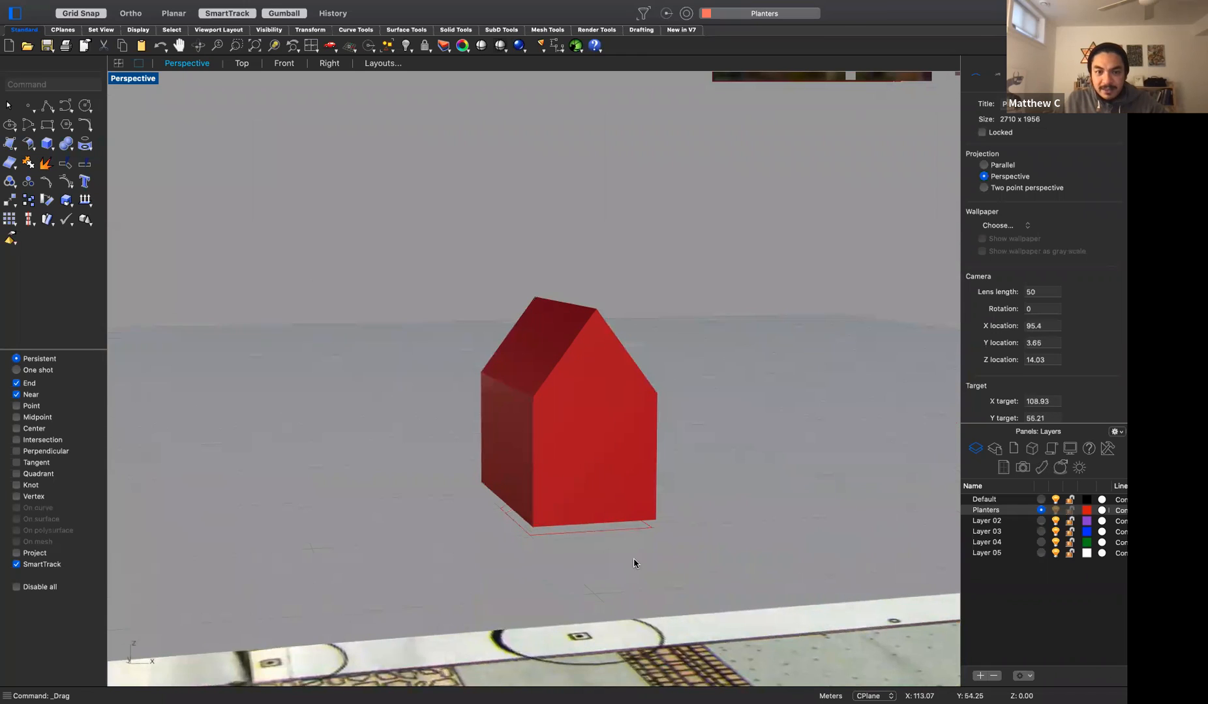
# Lower the upright house solid with the Gumball until it rests on the ground plane
pyautogui.moveTo(597, 562); pyautogui.dragTo(672, 550, button='right')
pyautogui.click(304, 460)
pyautogui.moveTo(334, 411); pyautogui.dragTo(334, 437)
pyautogui.moveTo(510, 588); pyautogui.dragTo(646, 478, button='right')
pyautogui.click(722, 618)
pyautogui.scroll(4, 656, 510)
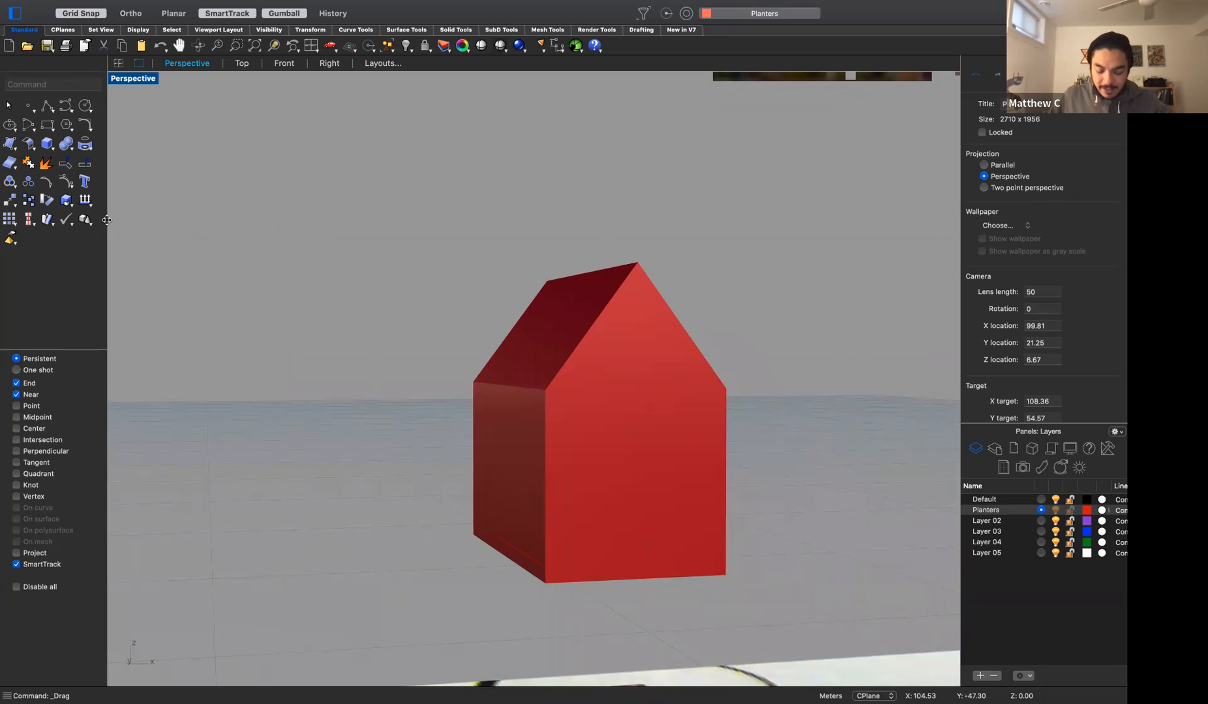
# Draw a door-shaped box at the base of the house's front gable wall
pyautogui.write('bo')
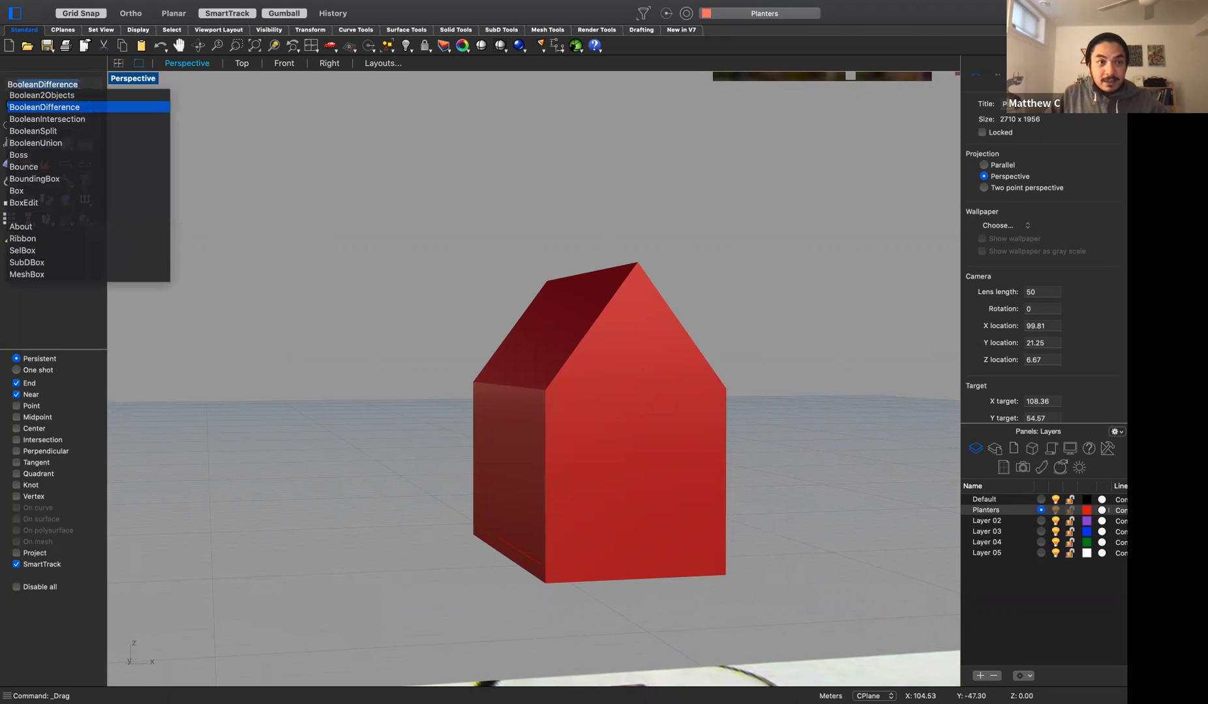
pyautogui.write('x')
pyautogui.press('Return')
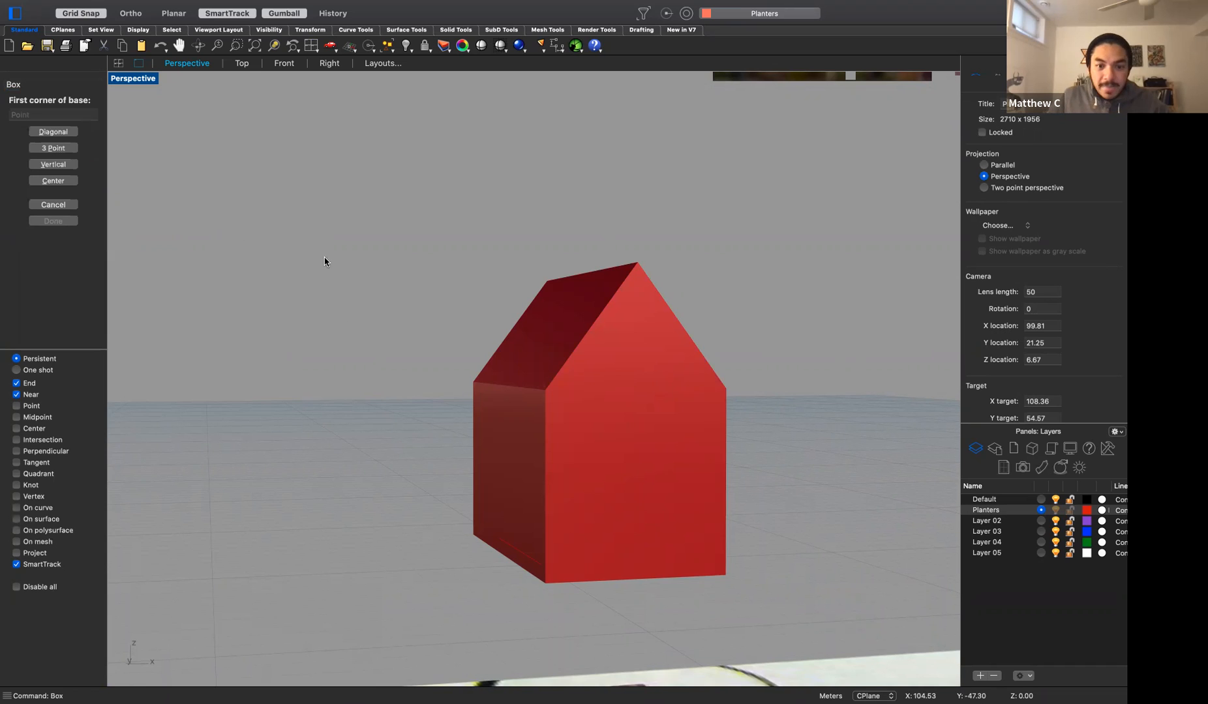
pyautogui.scroll(5, 574, 582)
pyautogui.click(572, 582)
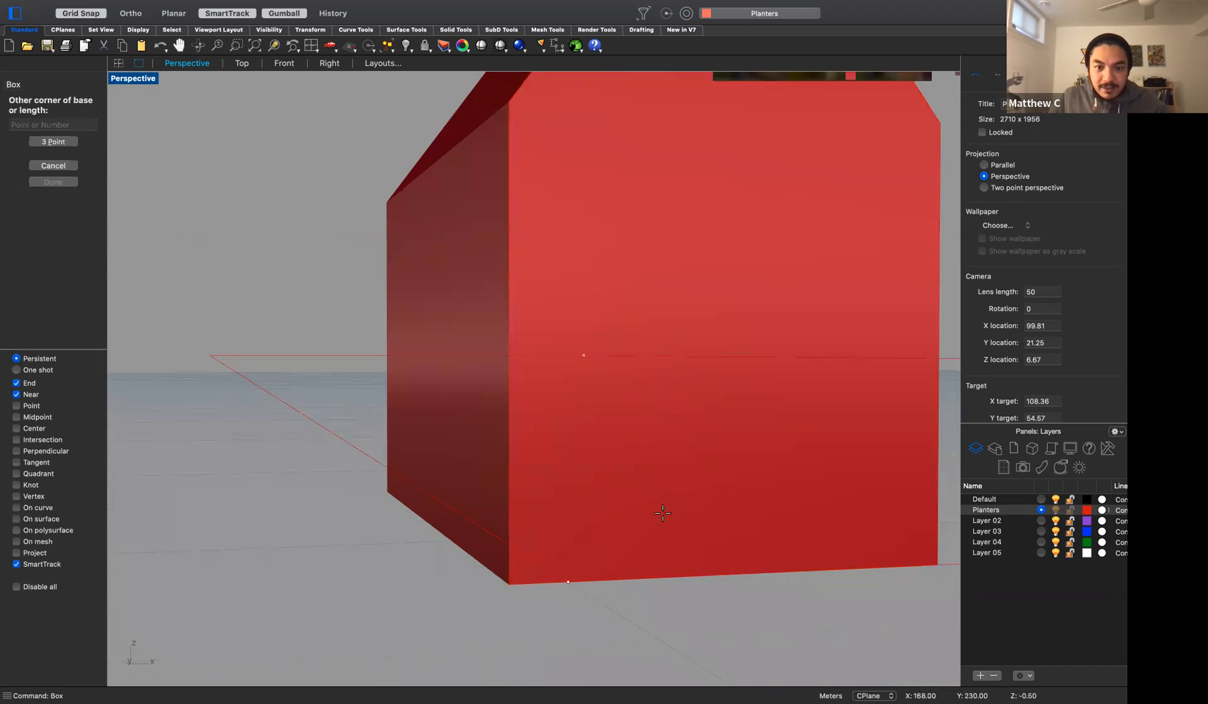
pyautogui.click(731, 552)
pyautogui.press('Escape')
# Move the house back along its depth so the door box sticks partly out of the front gable wall
pyautogui.click(814, 455)
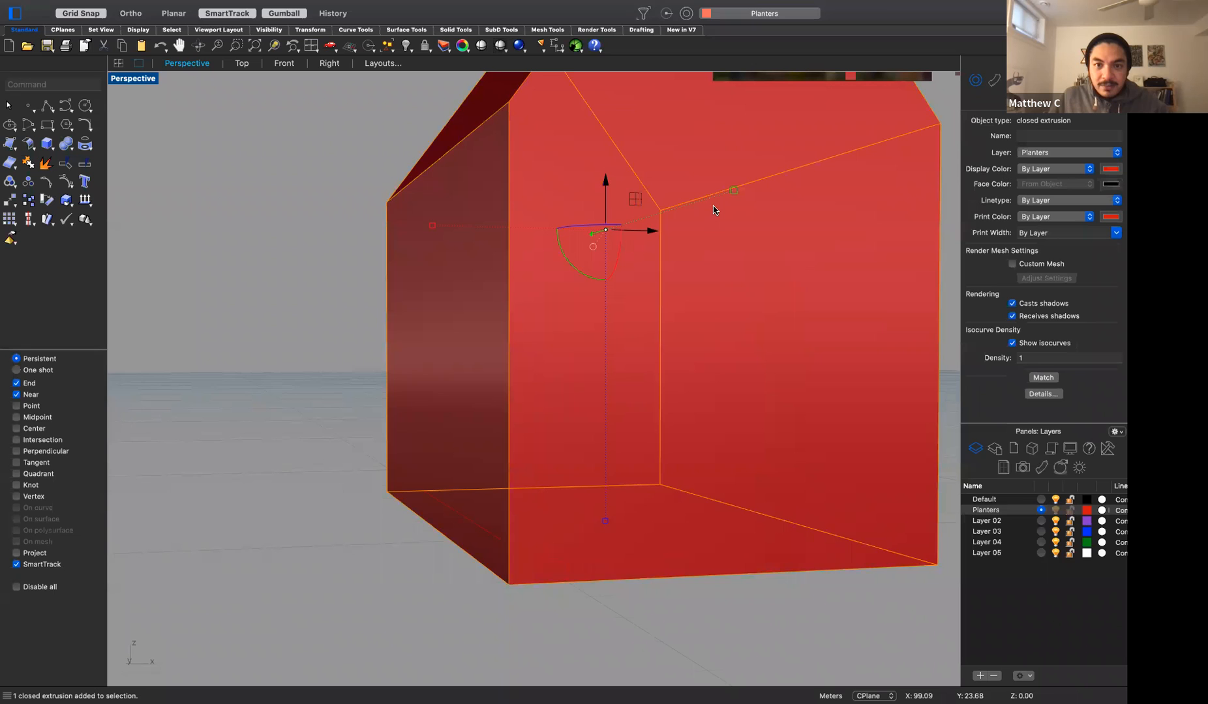
pyautogui.moveTo(714, 210); pyautogui.dragTo(483, 184, button='right')
pyautogui.moveTo(480, 182)
pyautogui.mouseDown()
pyautogui.moveTo(430, 186)
pyautogui.moveTo(458, 185)
pyautogui.mouseUp()
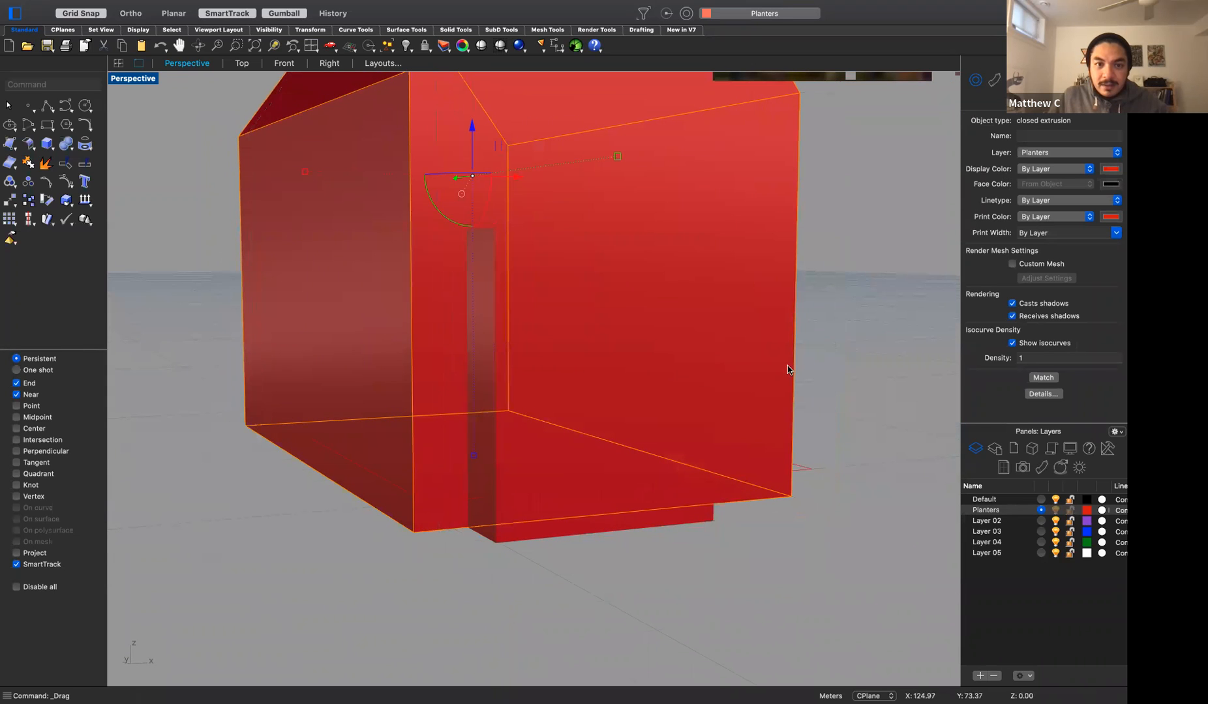
pyautogui.moveTo(833, 431); pyautogui.dragTo(496, 385, button='right')
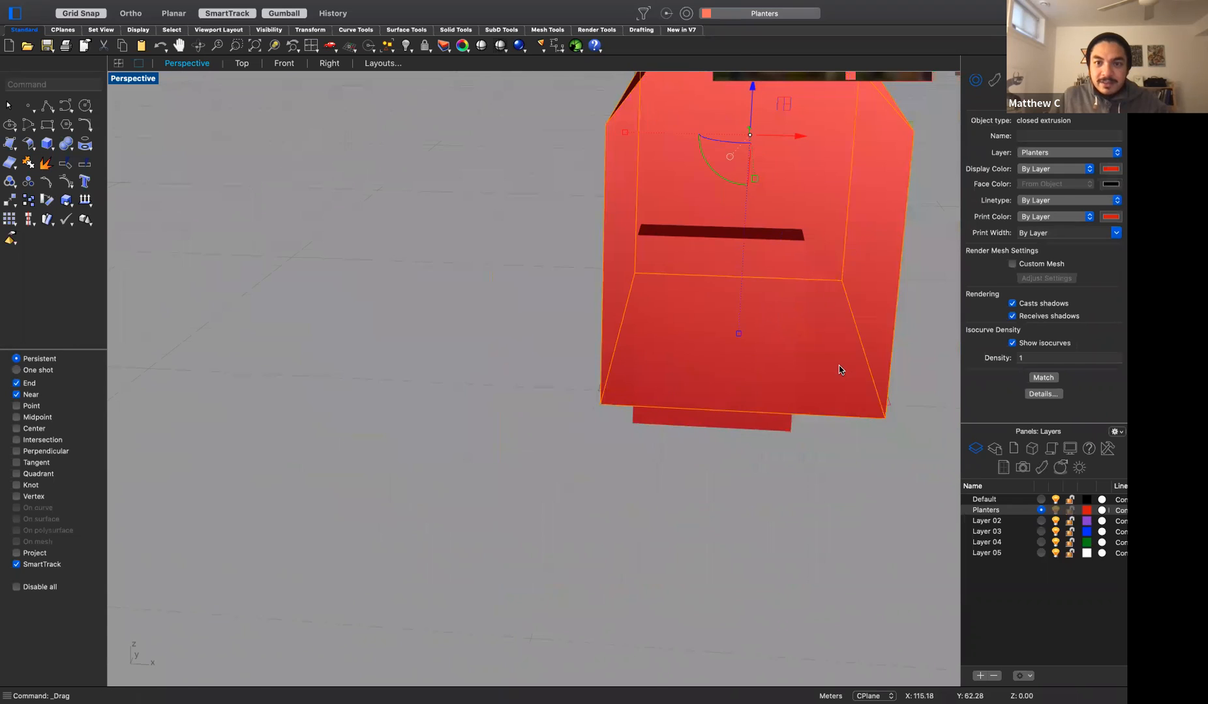
pyautogui.scroll(-4, 842, 369)
pyautogui.click(895, 354)
pyautogui.moveTo(871, 426)
pyautogui.mouseDown(button='right')
pyautogui.moveTo(794, 418)
pyautogui.moveTo(877, 425)
pyautogui.mouseUp(button='right')
pyautogui.scroll(3, 884, 413)
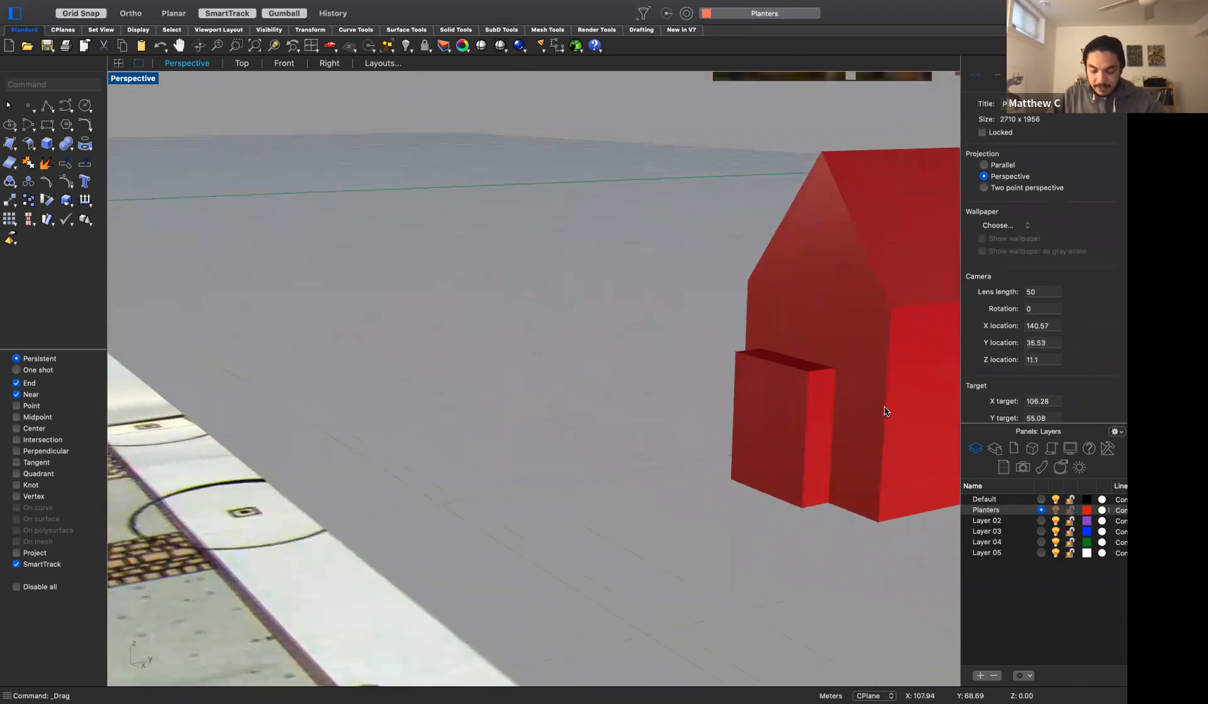
# Subtract the door box from the house with BooleanDifference, deleting the input, to cut a doorway recess
pyautogui.press('Return')
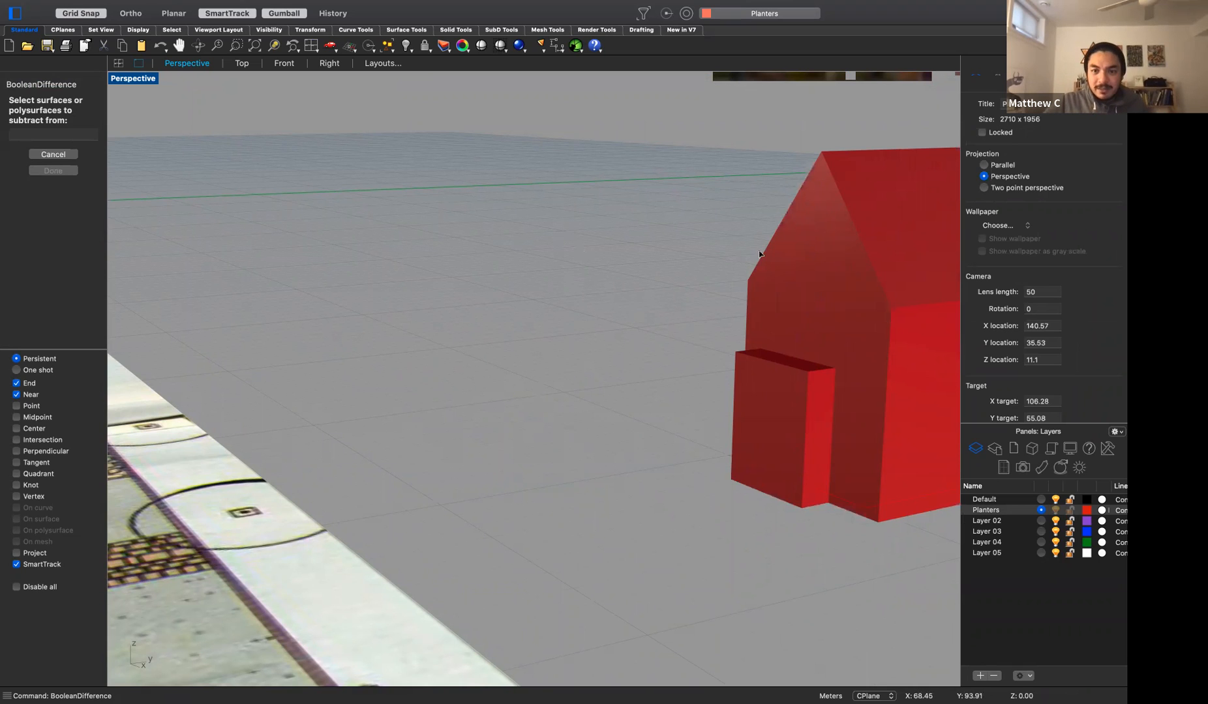
pyautogui.click(796, 250)
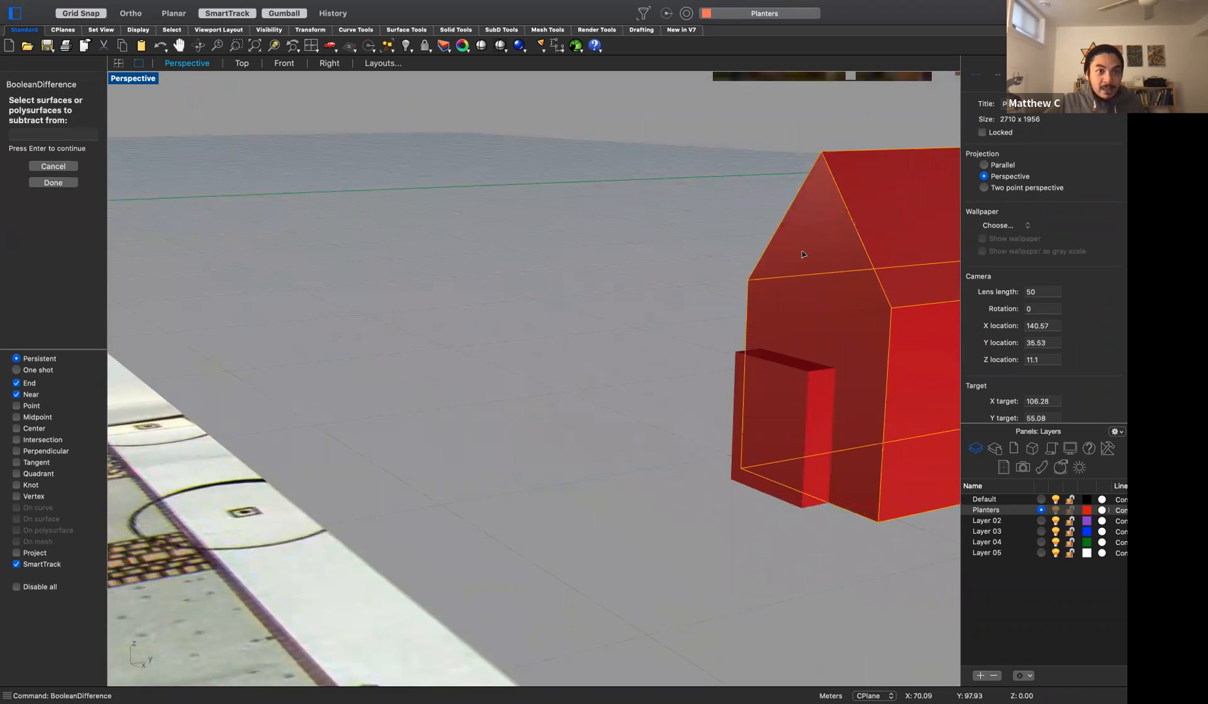
pyautogui.press('Return')
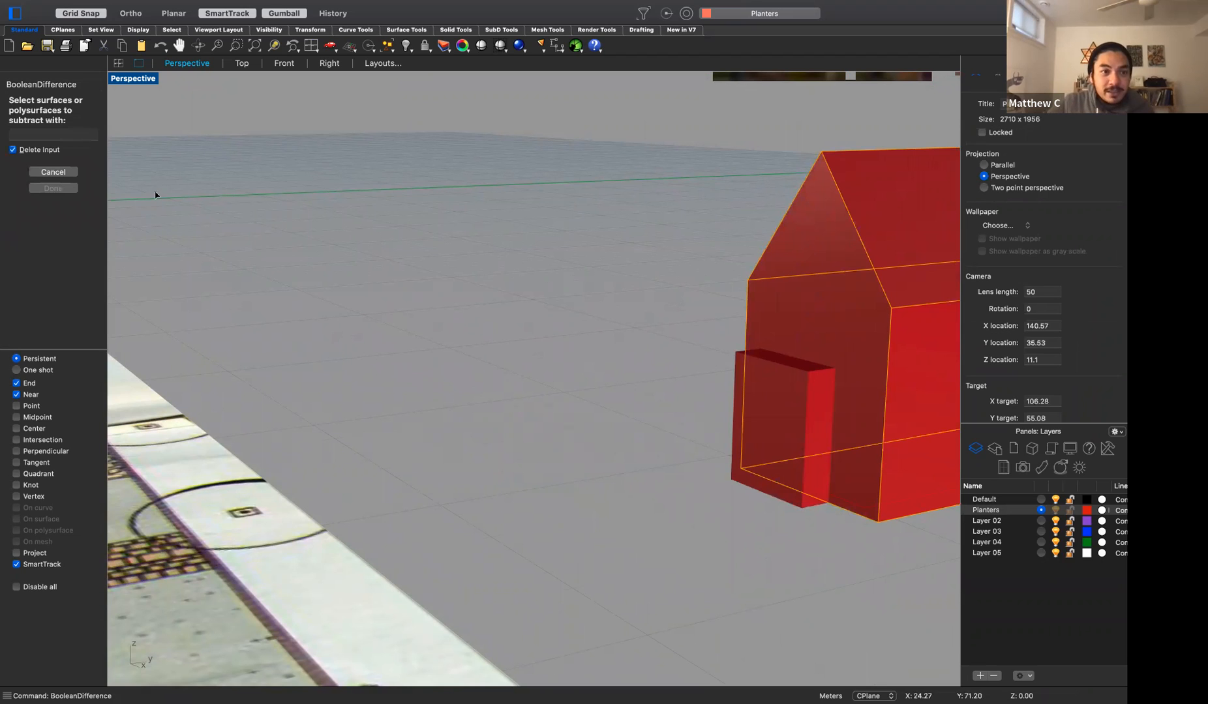
pyautogui.click(788, 392)
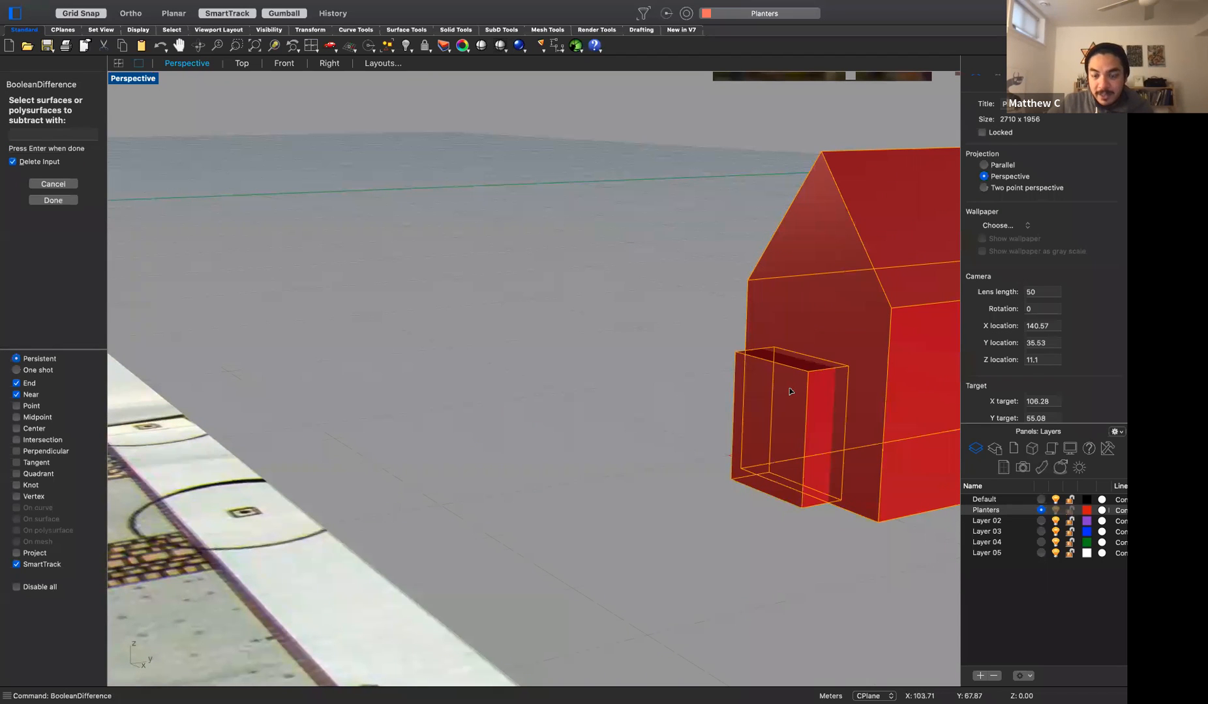
pyautogui.press('Return')
pyautogui.moveTo(610, 503); pyautogui.dragTo(541, 579, button='right')
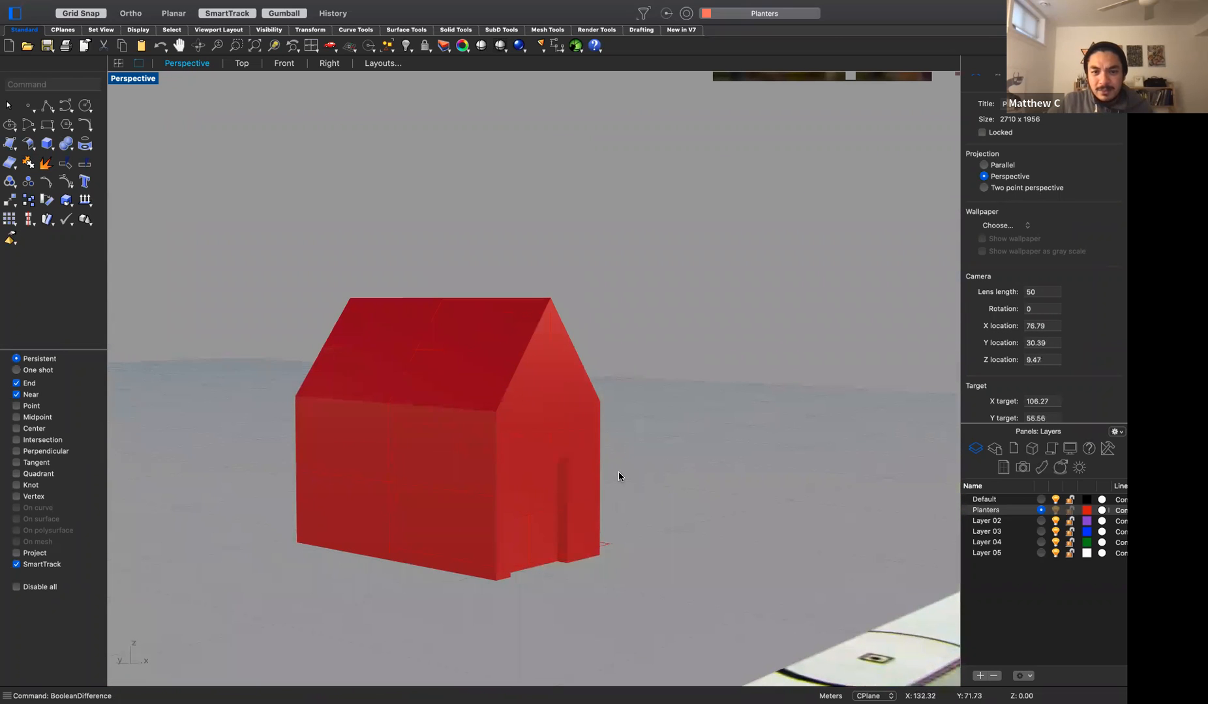
# Set the Perspective viewport's display mode to Rendered
pyautogui.click(143, 79)
pyautogui.click(213, 399)
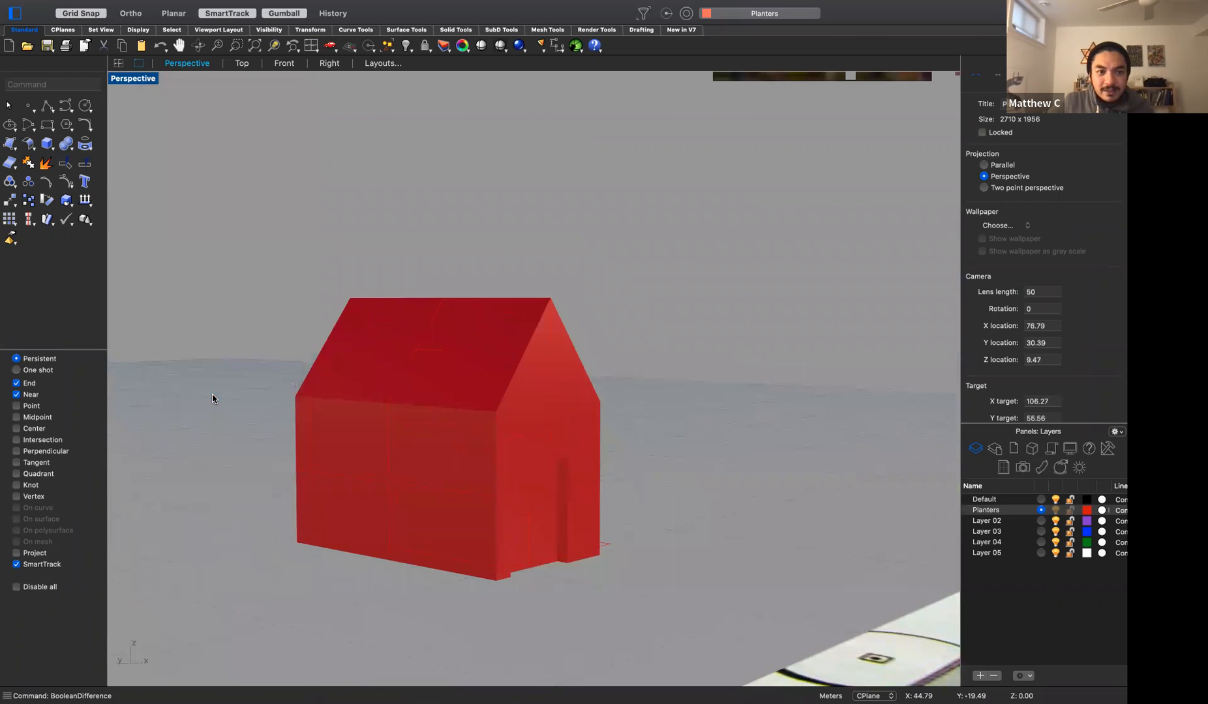
pyautogui.moveTo(656, 515); pyautogui.dragTo(617, 515, button='right')
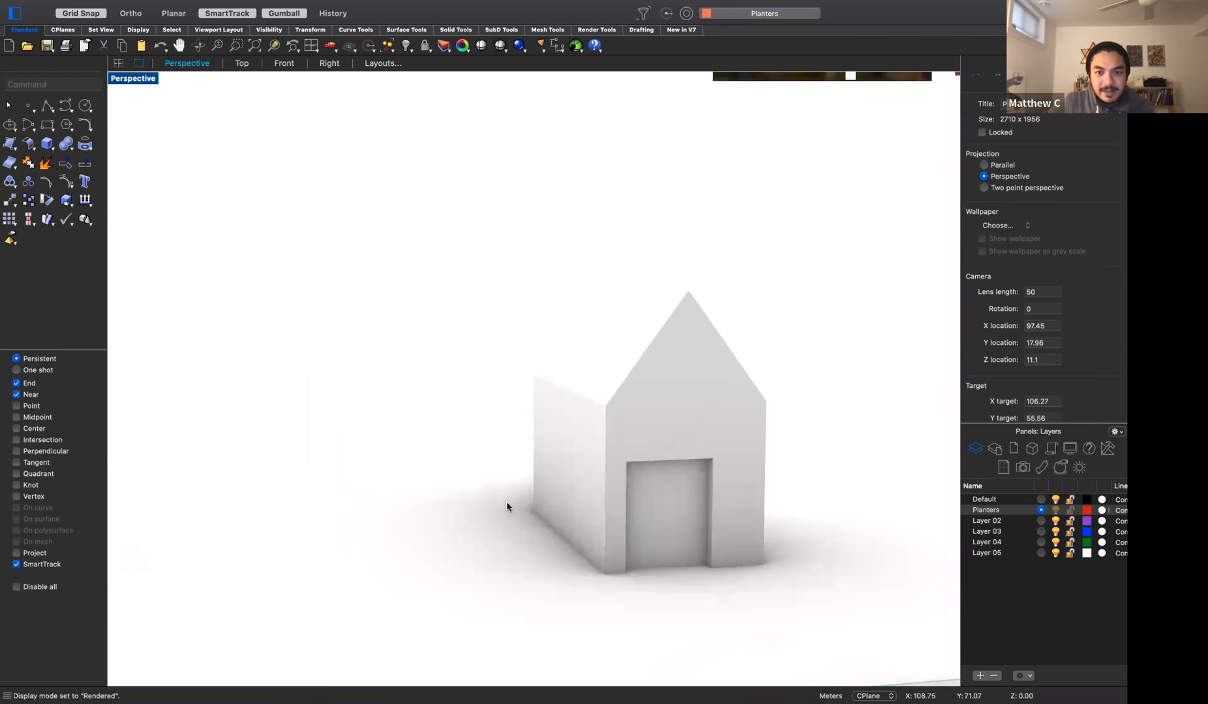
# Examine the rendered house and the trees, lamp posts and chair placed on the base plan
pyautogui.scroll(-6, 508, 504)
pyautogui.scroll(-3, 536, 510)
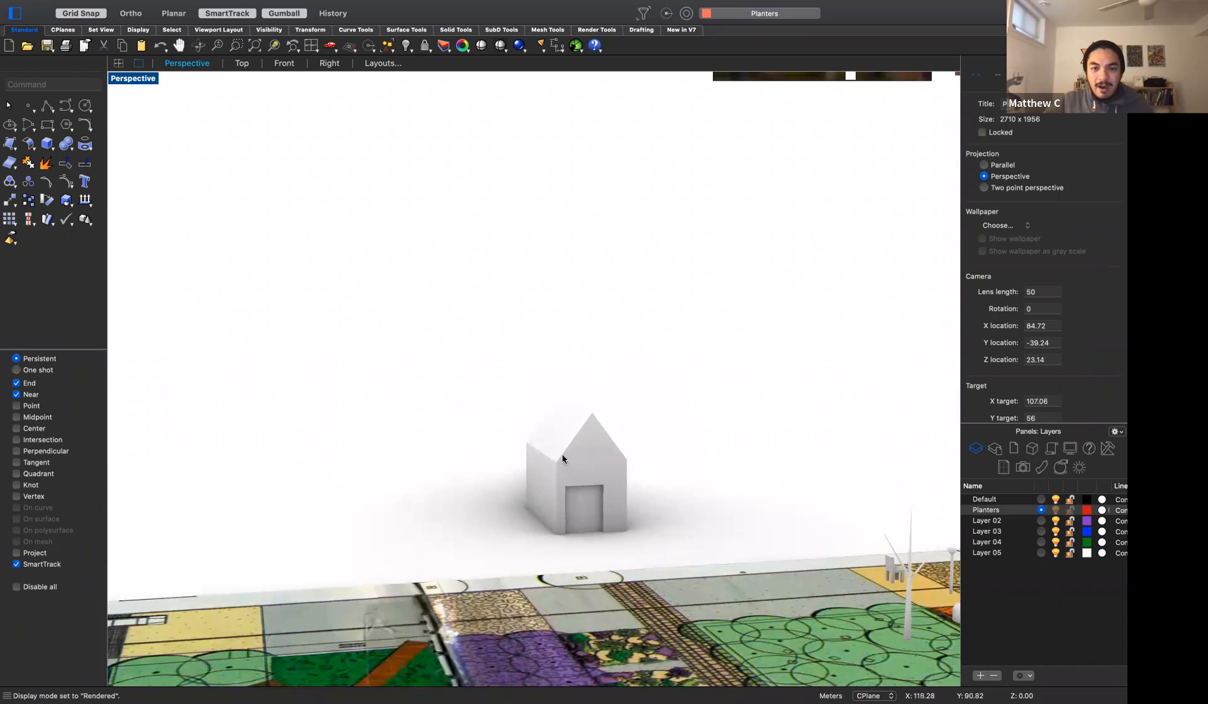
pyautogui.moveTo(701, 553); pyautogui.dragTo(540, 580, button='right')
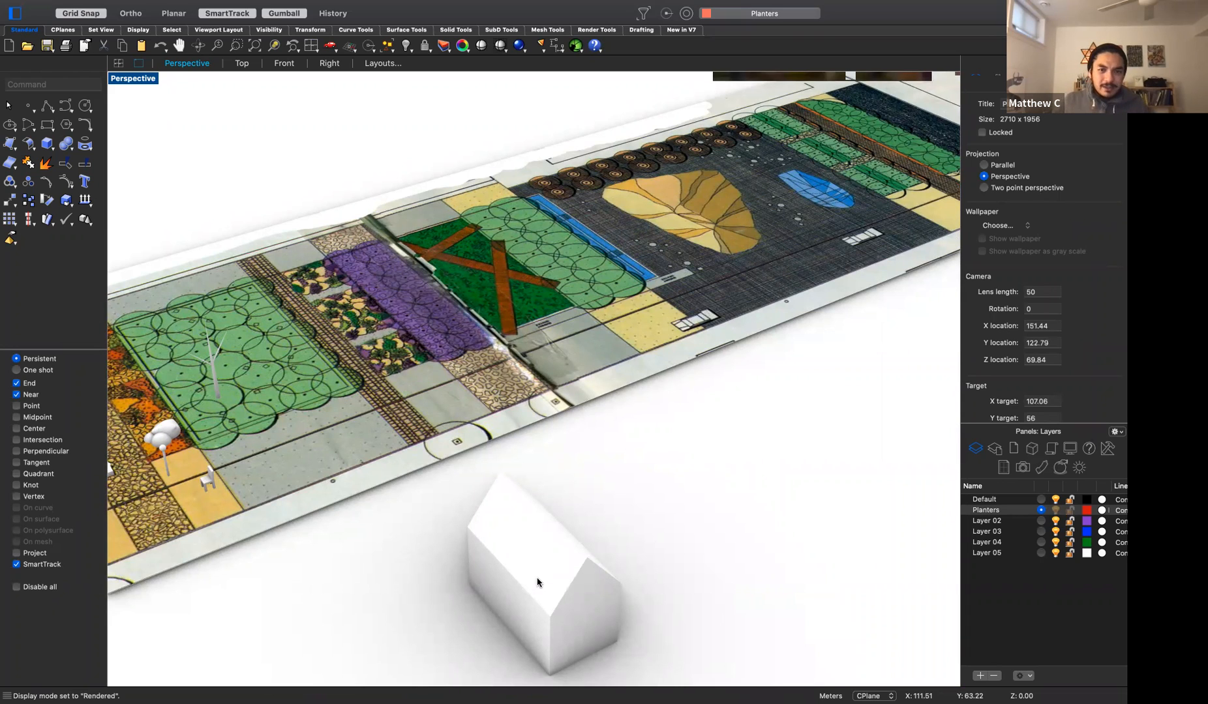
pyautogui.scroll(-5, 690, 440)
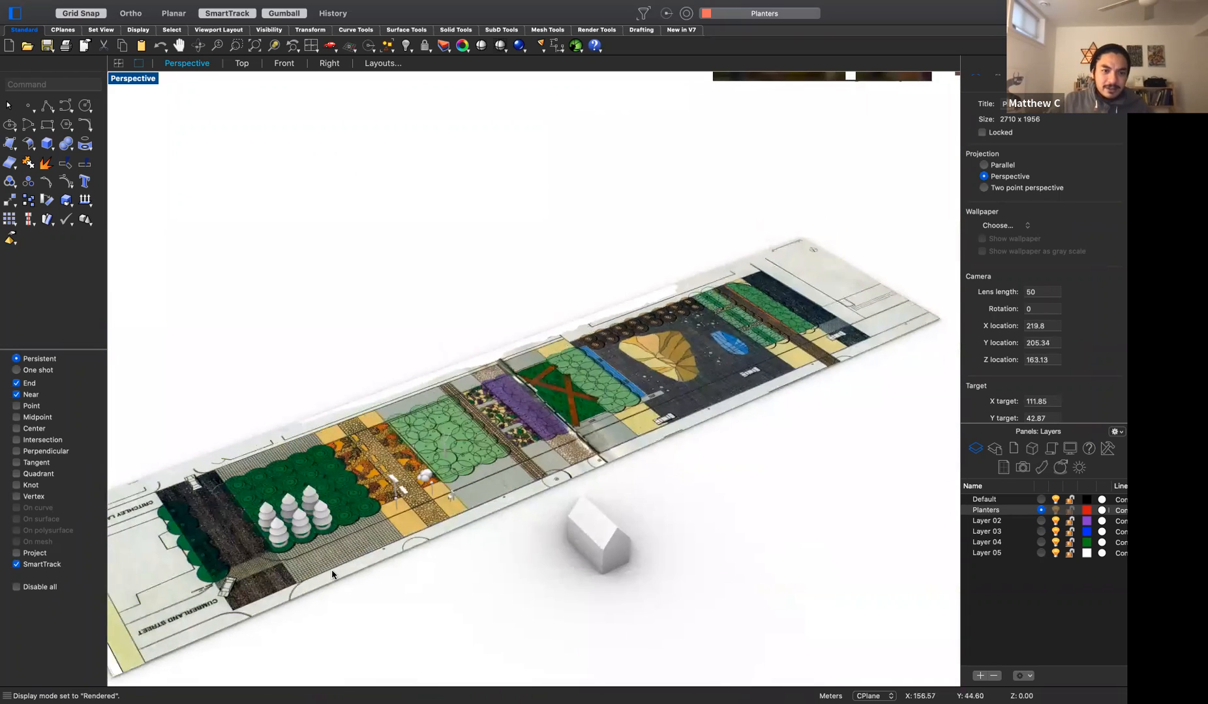
pyautogui.scroll(5, 331, 569)
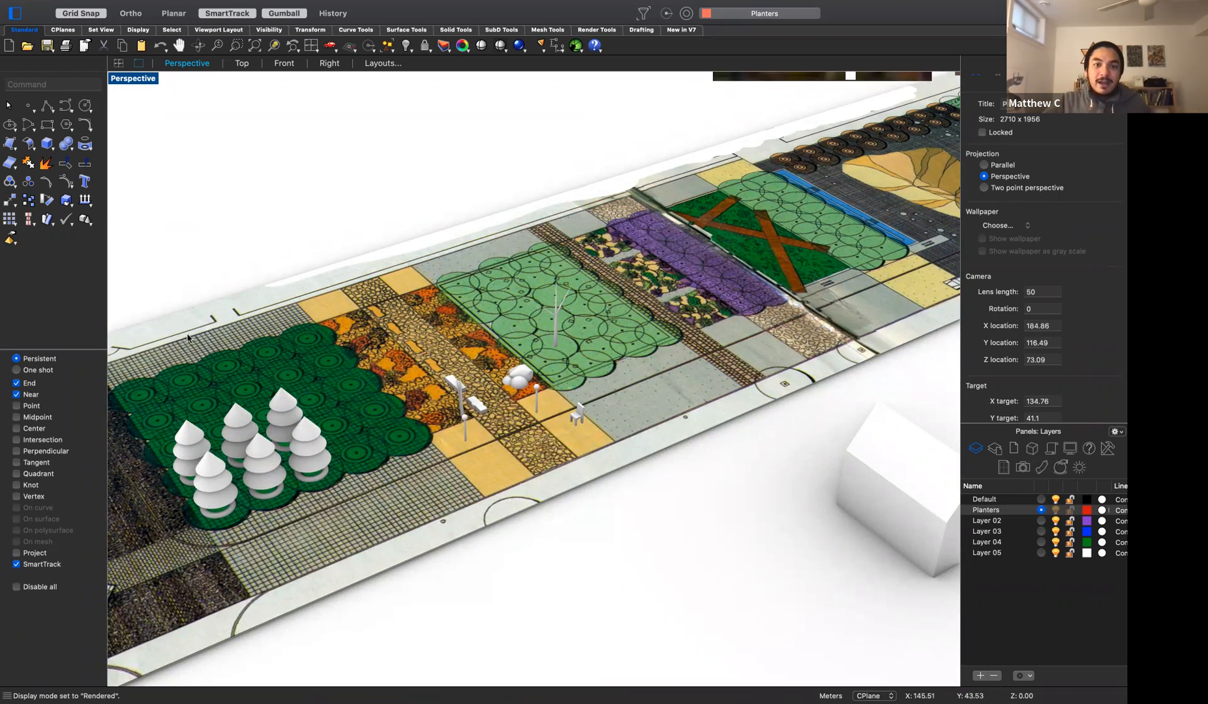
pyautogui.scroll(-4, 456, 394)
pyautogui.scroll(4, 474, 436)
pyautogui.scroll(3, 473, 437)
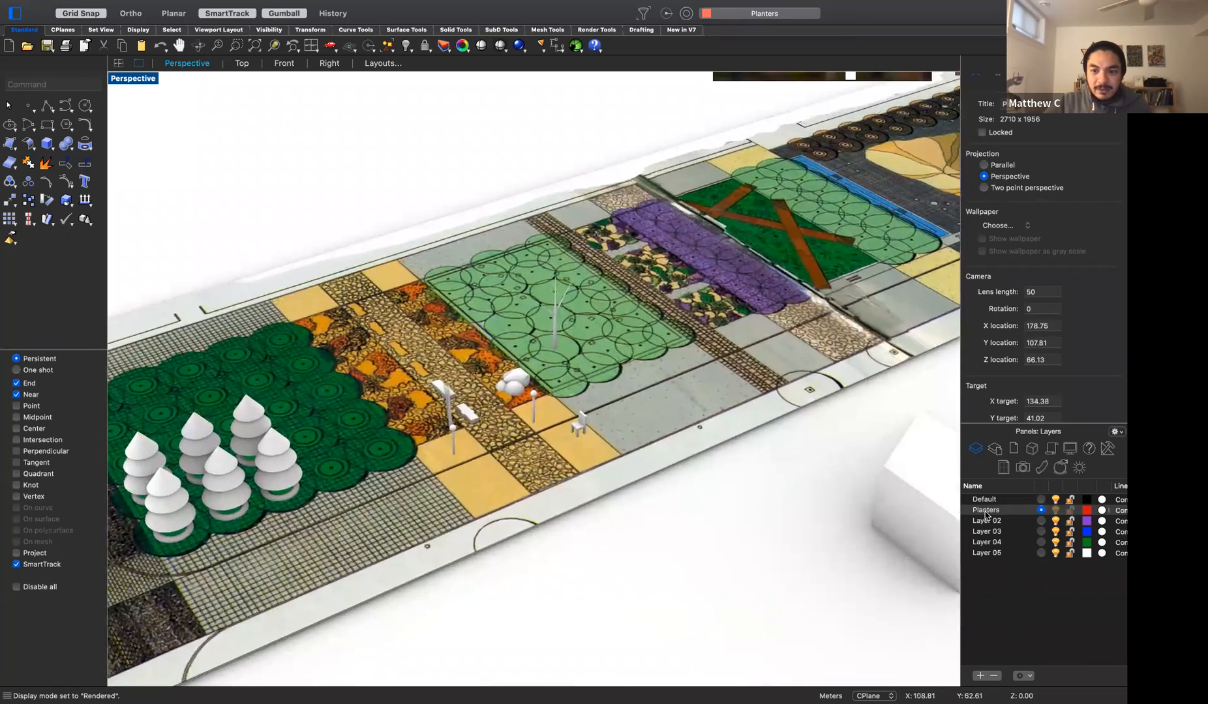
# Rename the Planters layer as Trees and Layer 02 as Furniture
pyautogui.doubleClick(985, 511)
pyautogui.write('Tr')
pyautogui.press('Return')
pyautogui.doubleClick(983, 521)
pyautogui.write('Furniture')
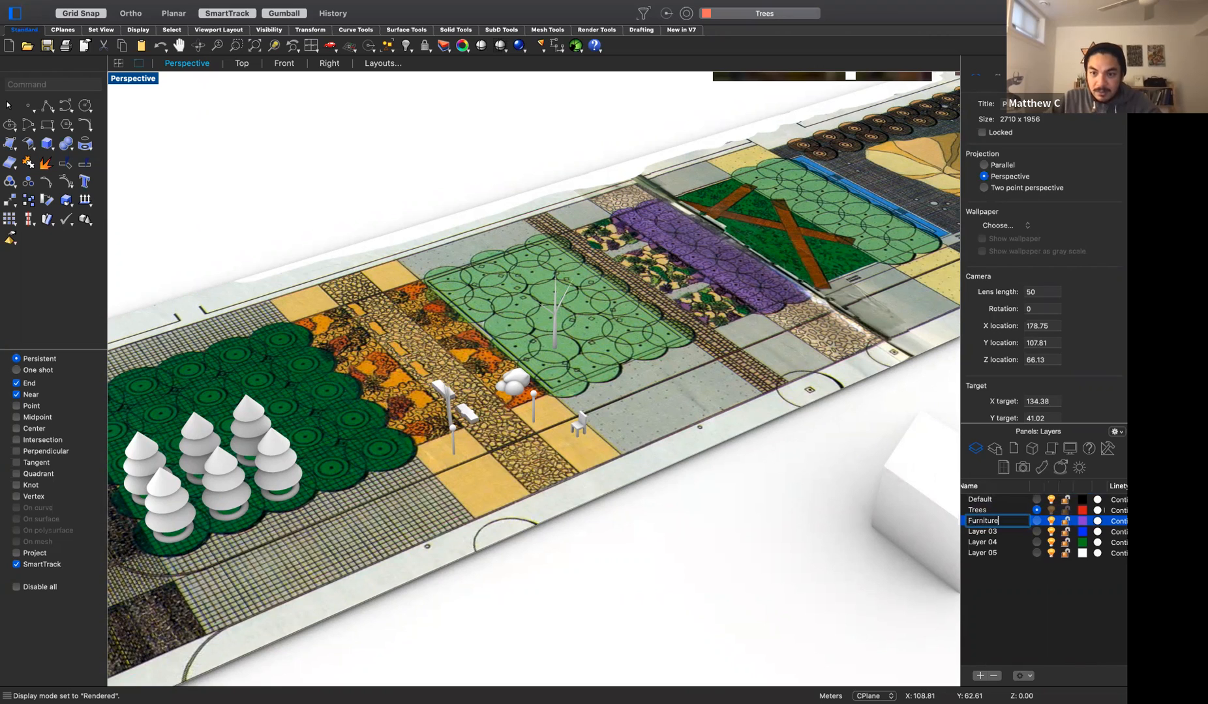
pyautogui.press('Return')
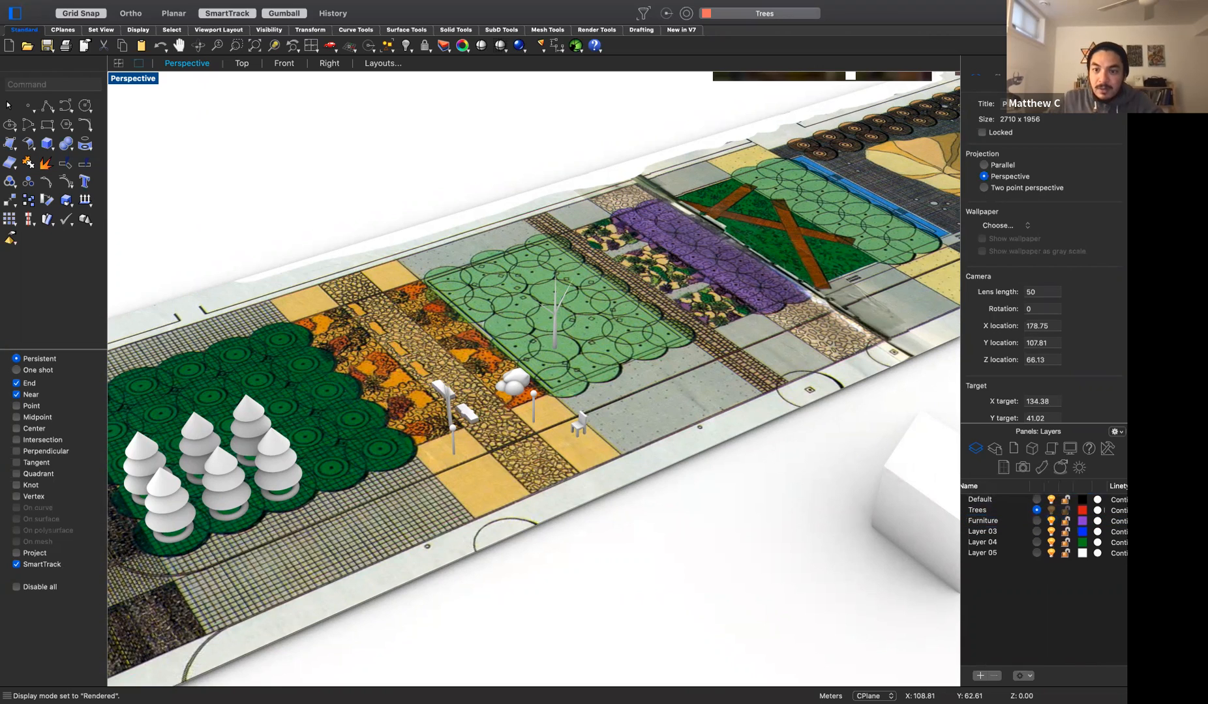
# Give the Furniture layer a Plaster material in pale teal (RGB 184, 223, 211)
pyautogui.click(1097, 522)
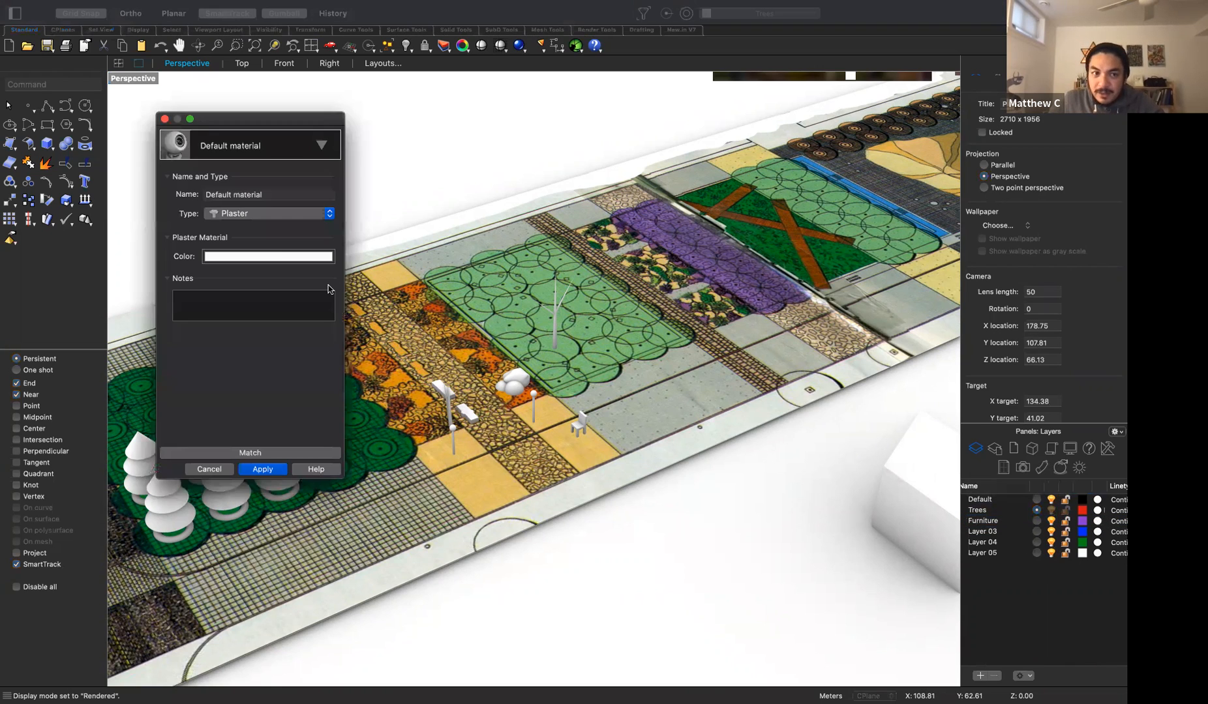
pyautogui.click(230, 258)
pyautogui.click(830, 304)
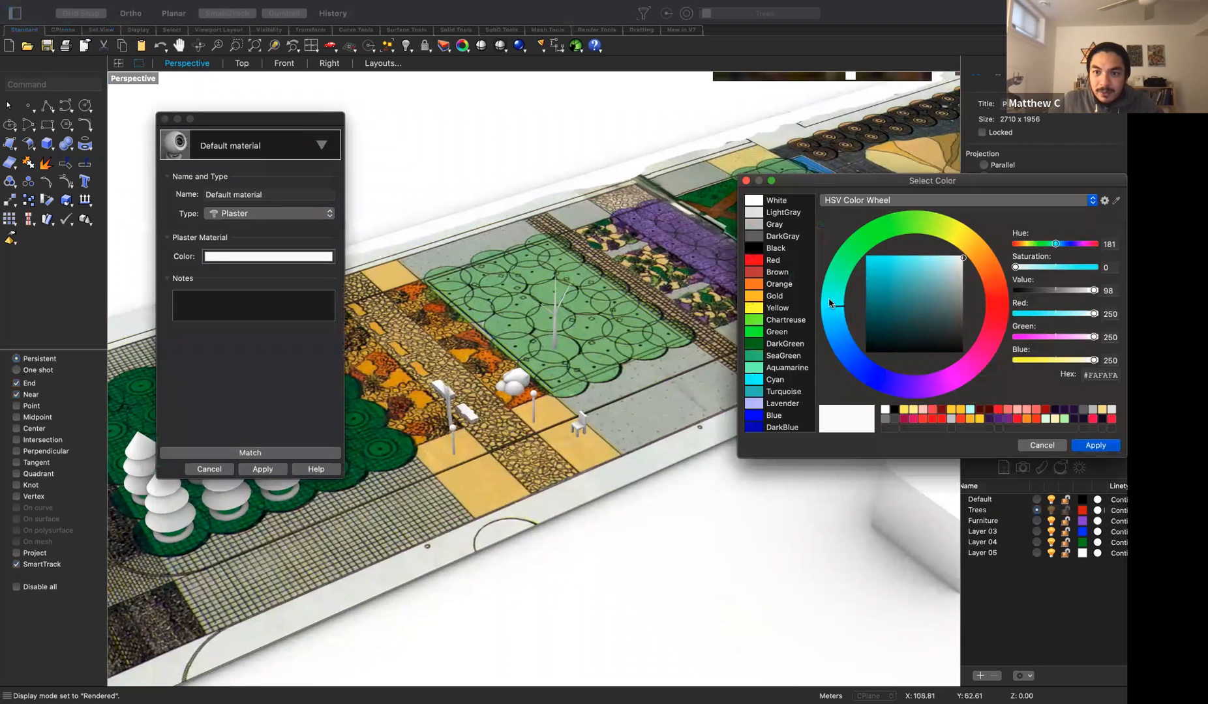
pyautogui.moveTo(900, 282); pyautogui.dragTo(910, 255)
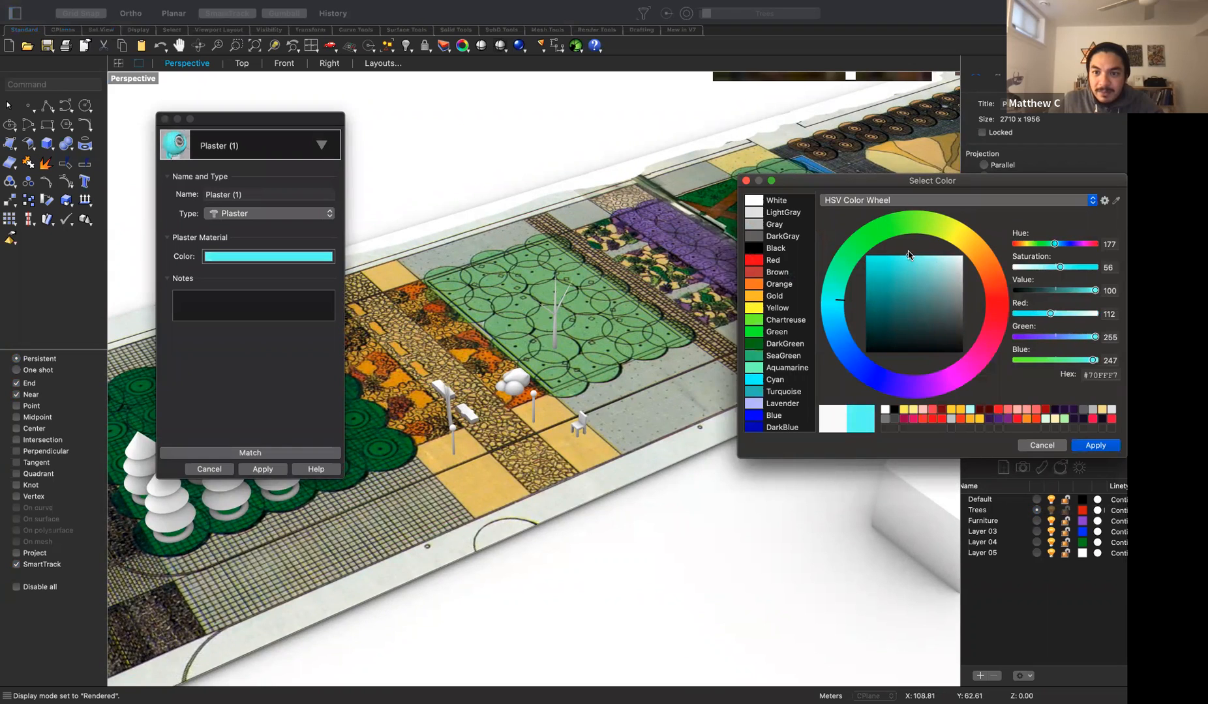
pyautogui.moveTo(842, 306); pyautogui.dragTo(844, 287)
pyautogui.moveTo(923, 272); pyautogui.dragTo(946, 268)
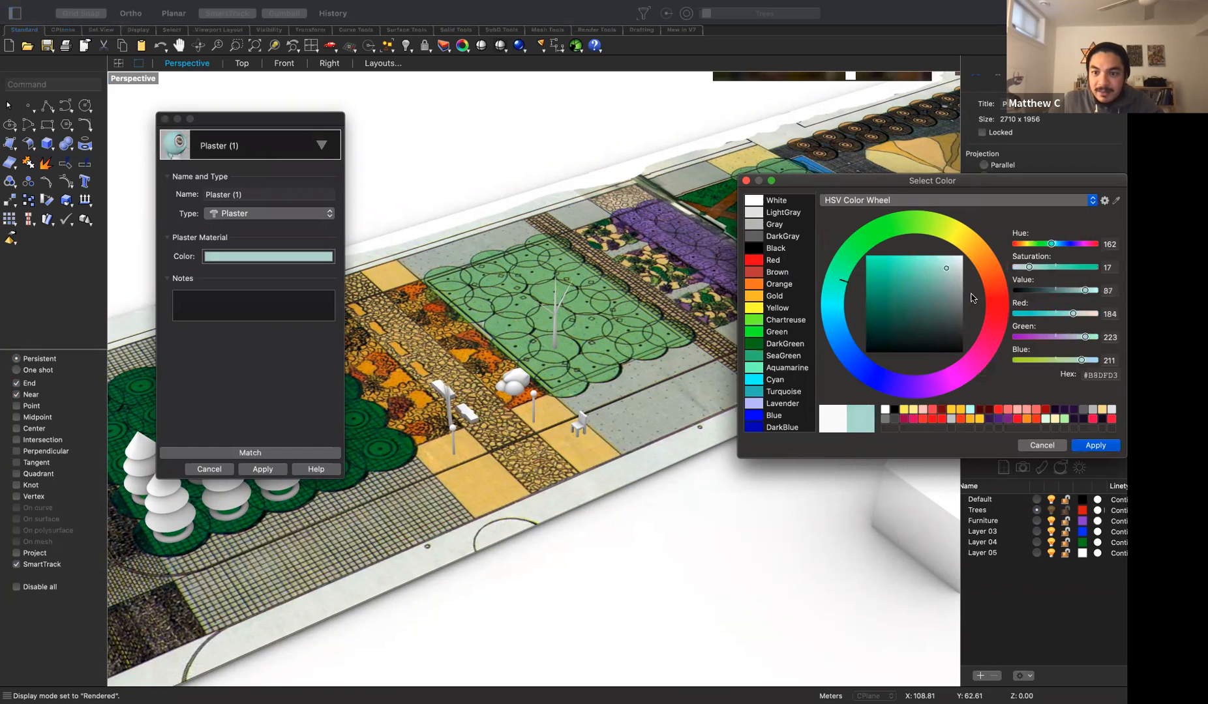
pyautogui.click(1095, 445)
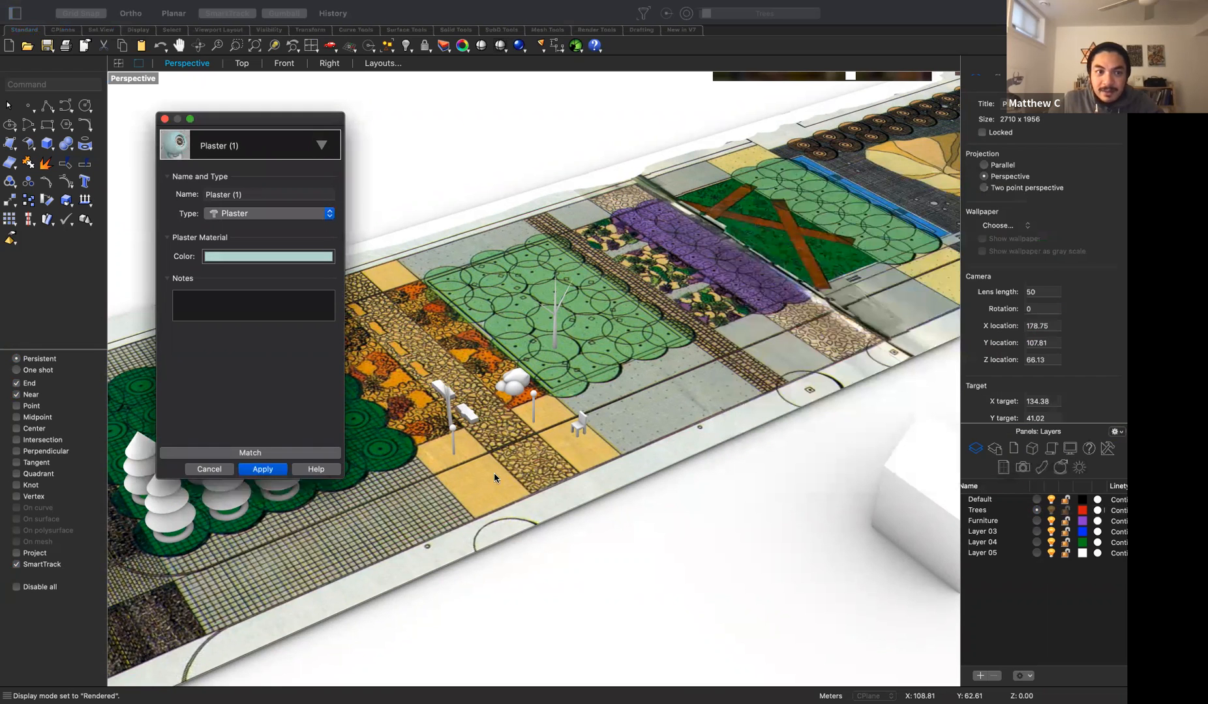
pyautogui.click(263, 470)
# Move the benches, both lamp posts and the chair onto the Furniture layer
pyautogui.scroll(5, 402, 358)
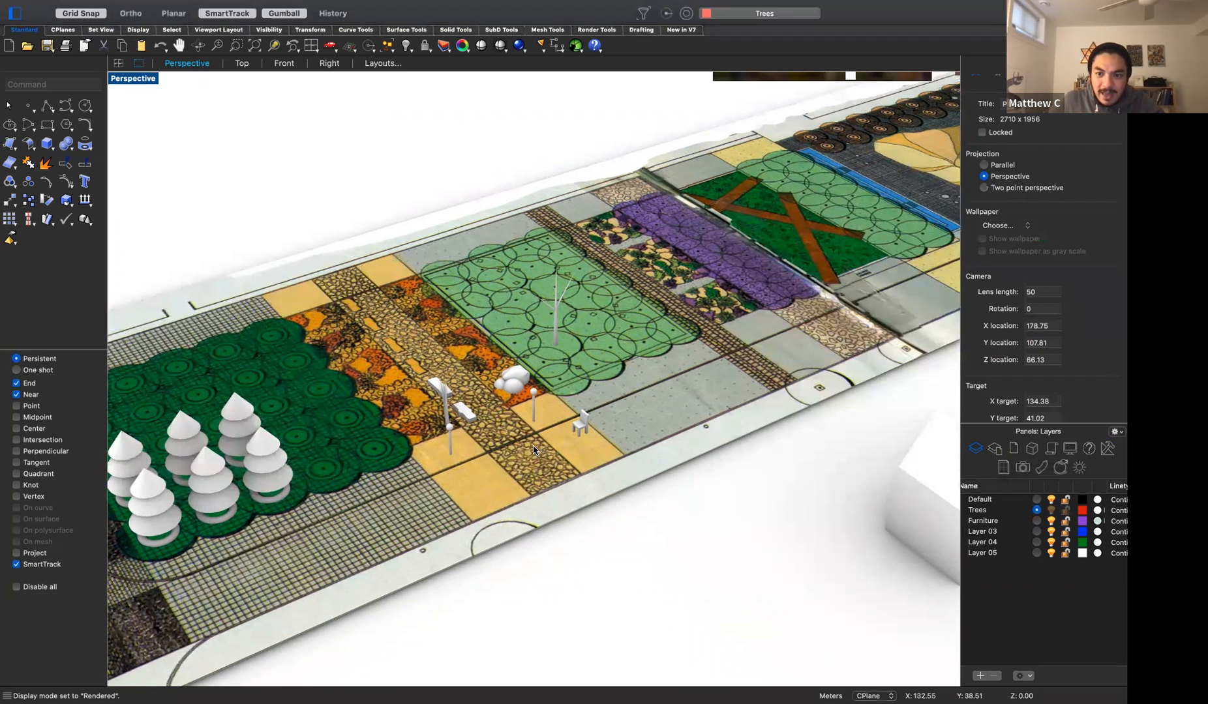
pyautogui.scroll(3, 403, 359)
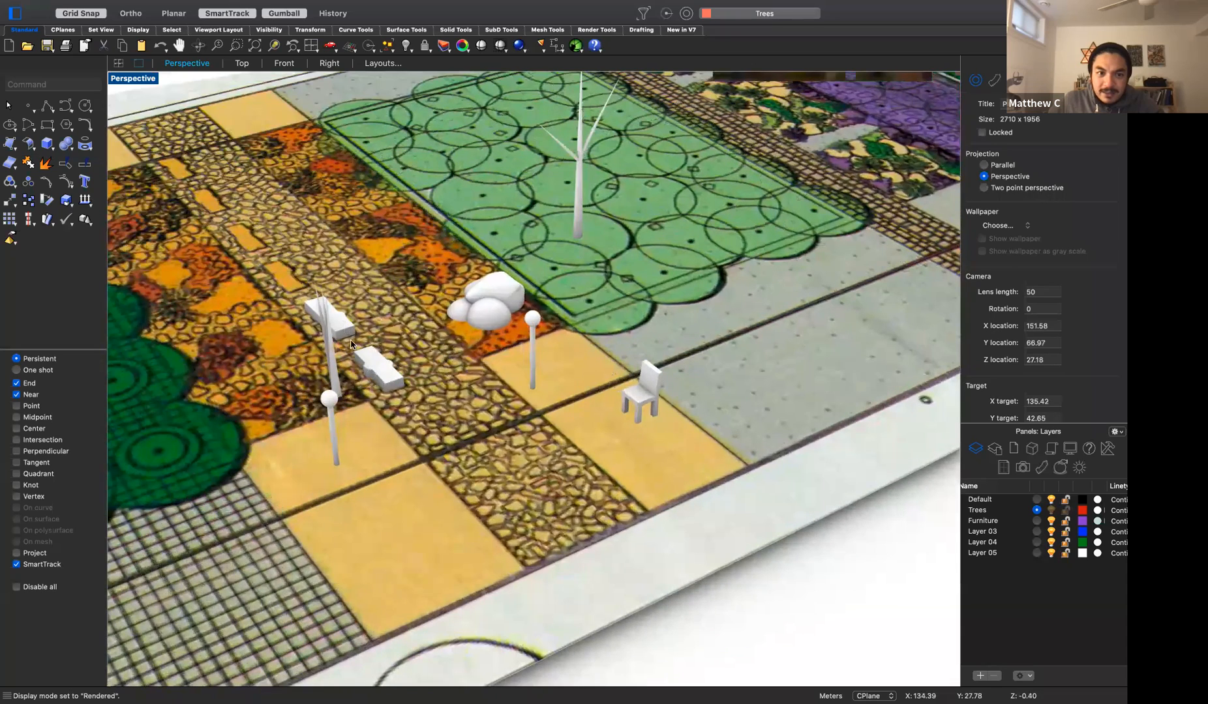
pyautogui.click(337, 435)
pyautogui.keyDown('shift'); pyautogui.click(333, 438); pyautogui.keyUp('shift')
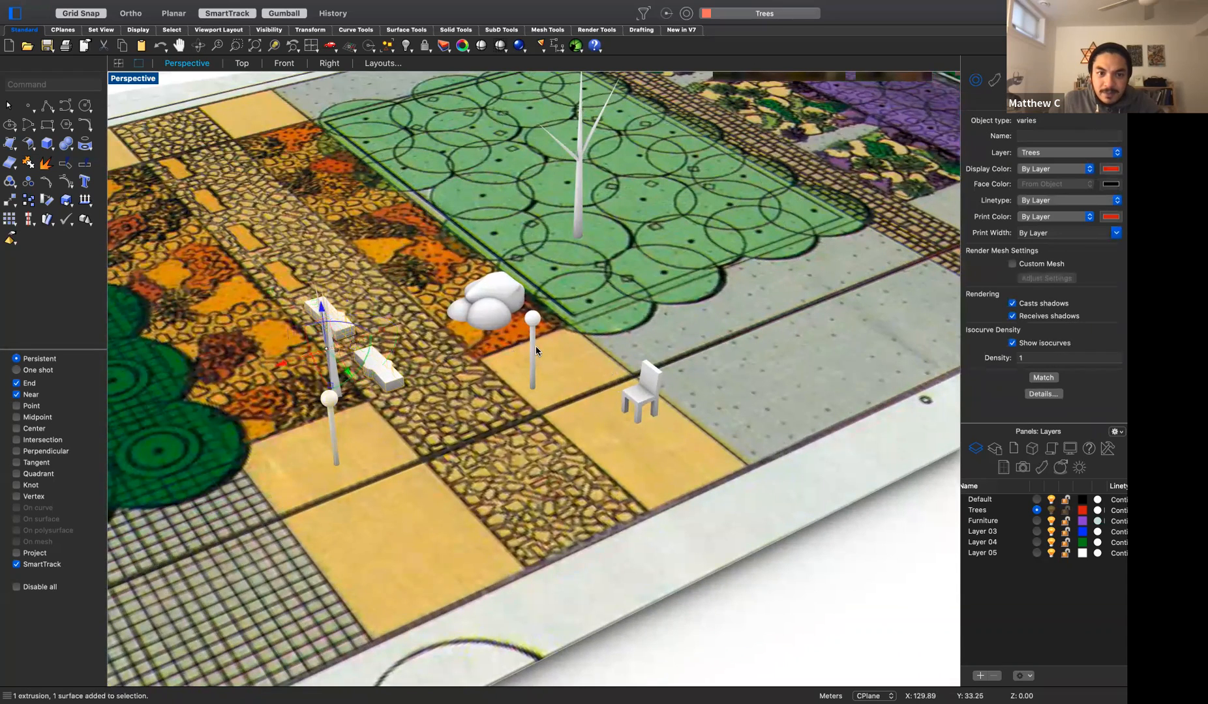
pyautogui.keyDown('shift'); pyautogui.click(531, 346); pyautogui.keyUp('shift')
pyautogui.keyDown('shift'); pyautogui.click(643, 400); pyautogui.keyUp('shift')
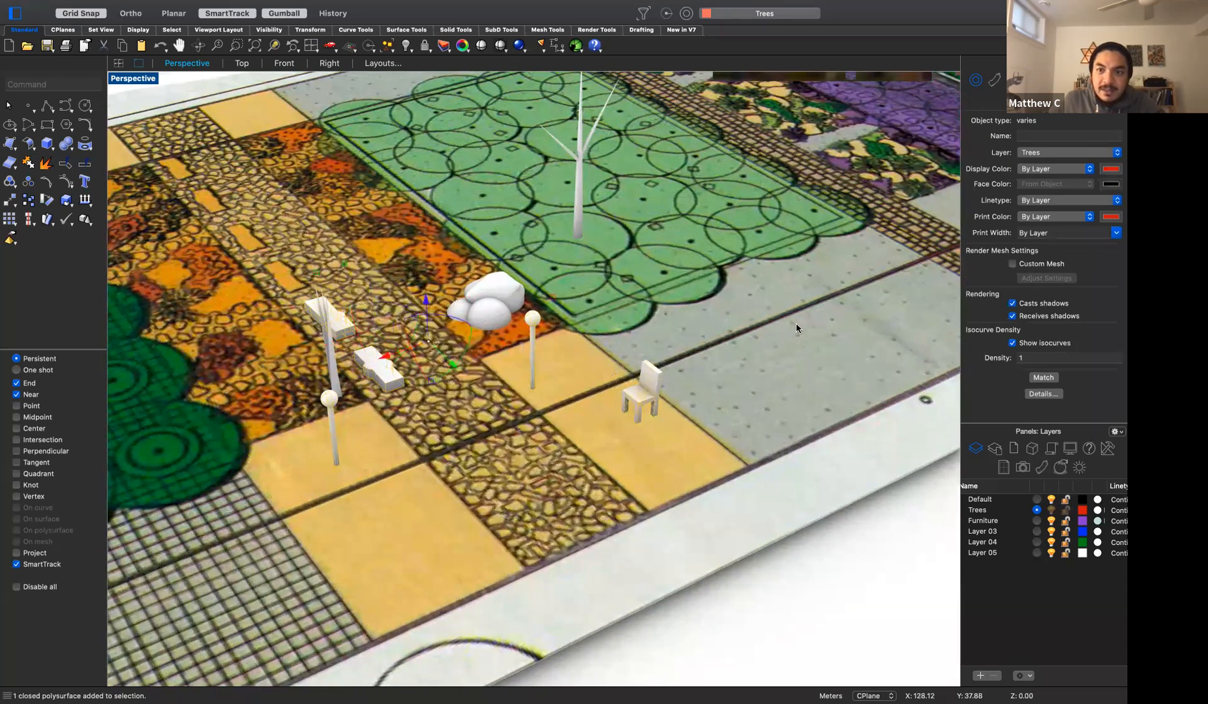
pyautogui.click(1063, 153)
pyautogui.click(1061, 164)
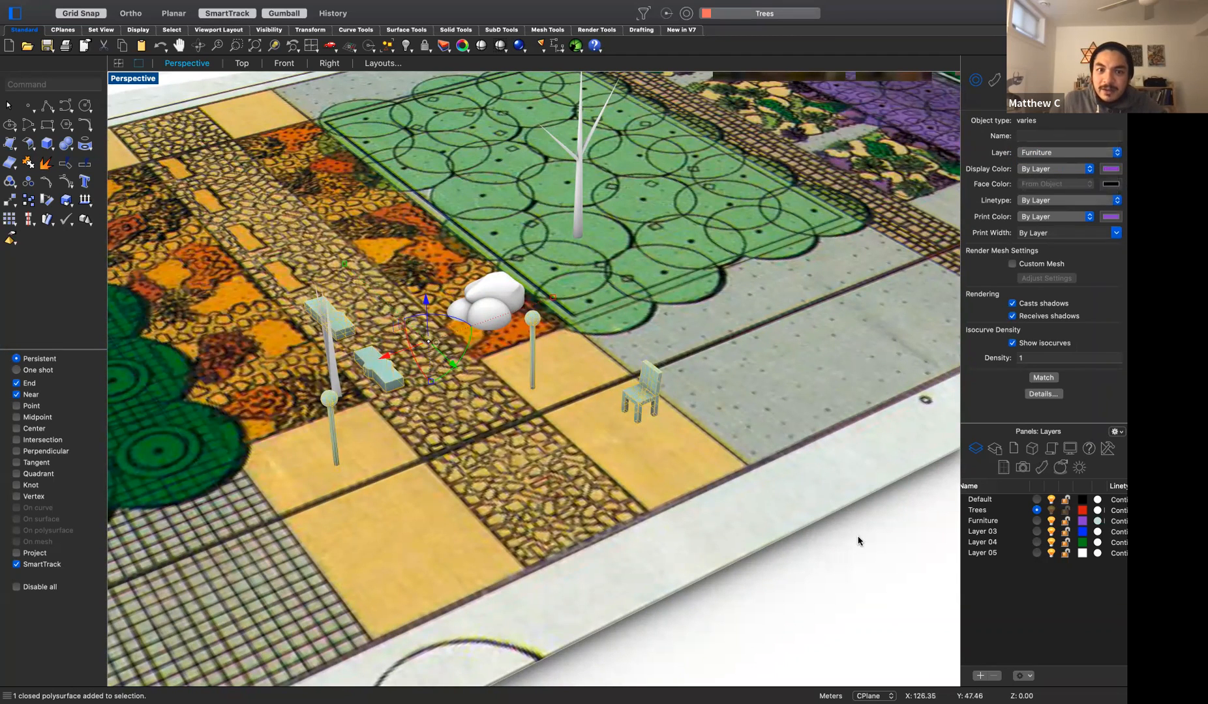
pyautogui.click(843, 555)
pyautogui.moveTo(837, 553); pyautogui.dragTo(861, 551, button='right')
# Rename Layer 03 as Buildings
pyautogui.click(991, 533)
pyautogui.click(986, 533)
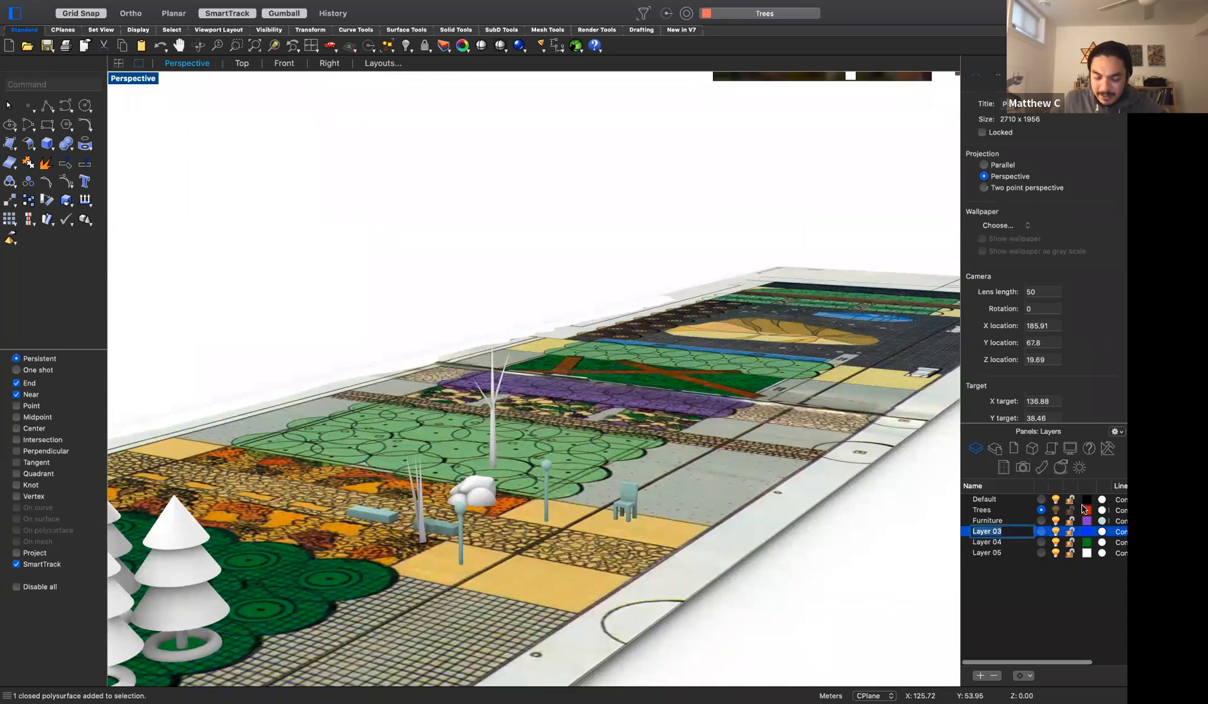
pyautogui.write('Buildings')
pyautogui.press('Return')
# Move the house beside the base plan onto the Buildings layer
pyautogui.scroll(-2, 388, 298)
pyautogui.scroll(-5, 388, 299)
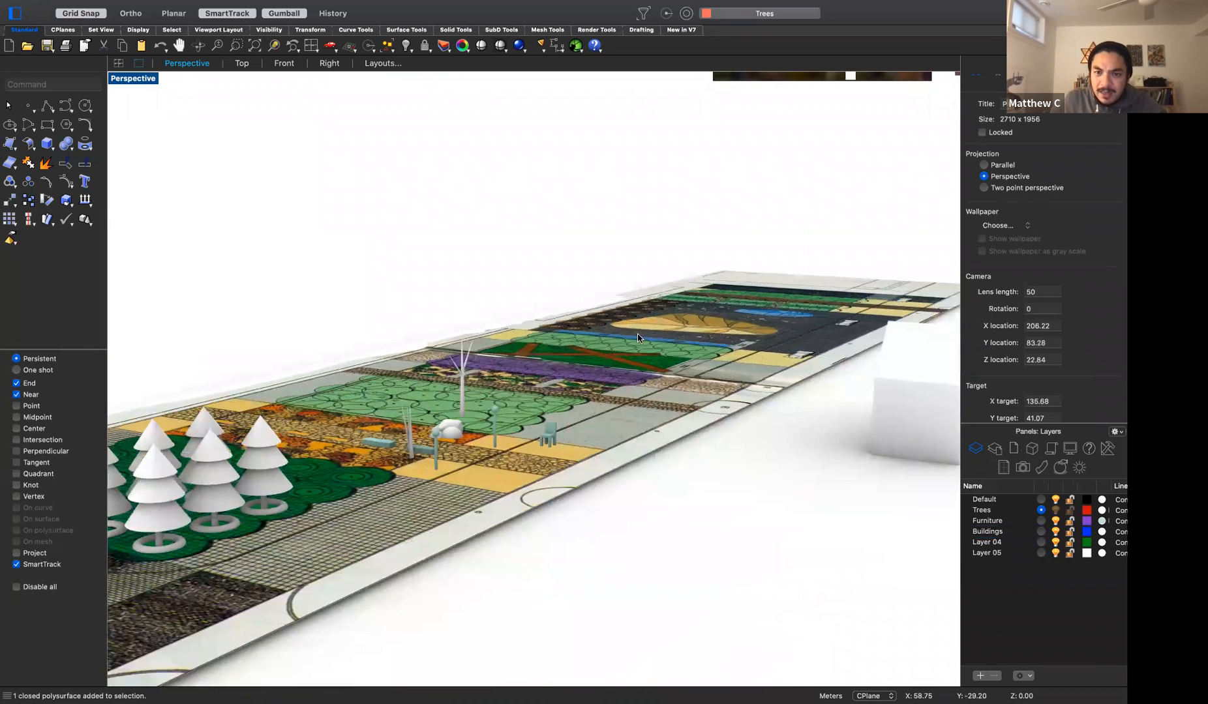
pyautogui.click(693, 354)
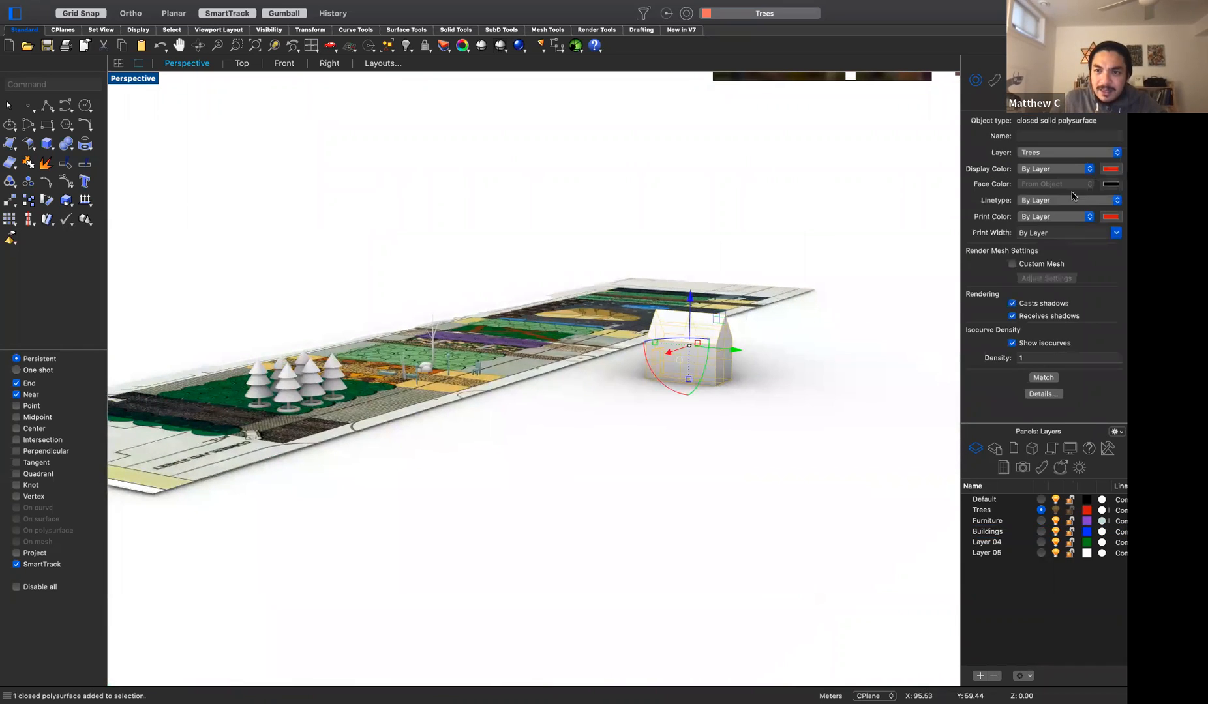
pyautogui.click(1061, 152)
pyautogui.click(1043, 175)
pyautogui.moveTo(505, 396); pyautogui.dragTo(562, 370, button='right')
pyautogui.click(508, 375)
pyautogui.click(501, 315)
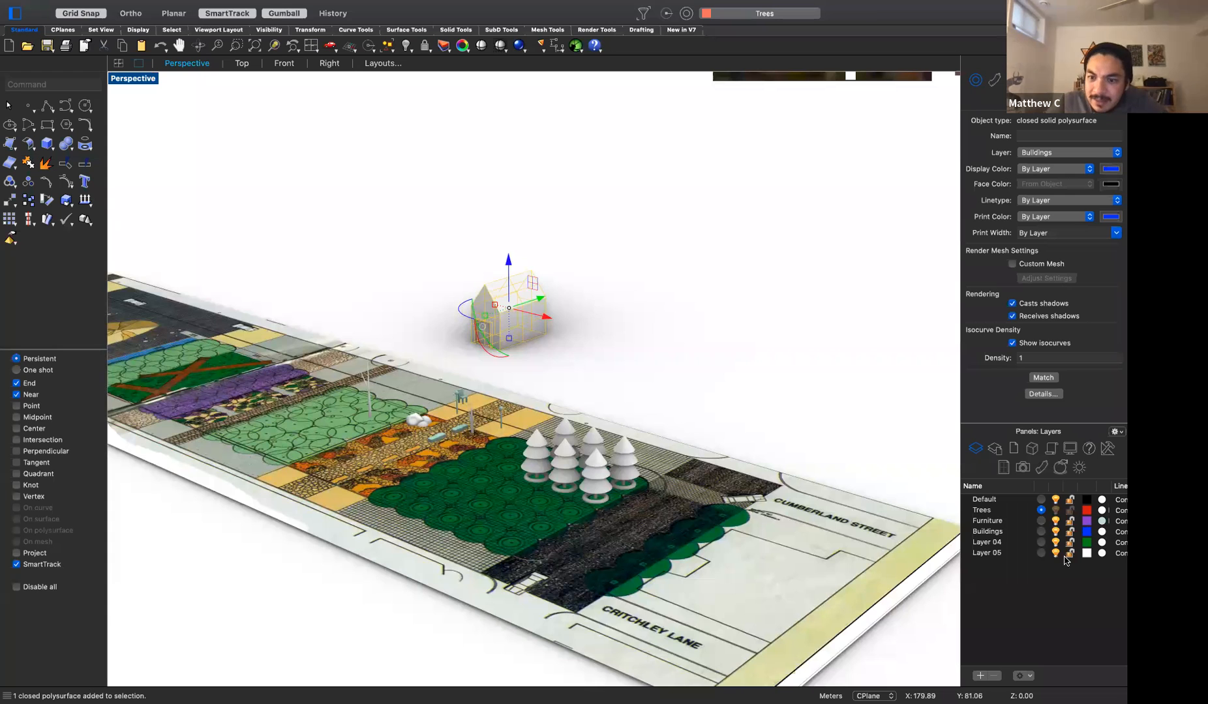
# Give the Buildings layer a Plaster material in DarkGray and view the house from its other side
pyautogui.click(1102, 532)
pyautogui.click(297, 257)
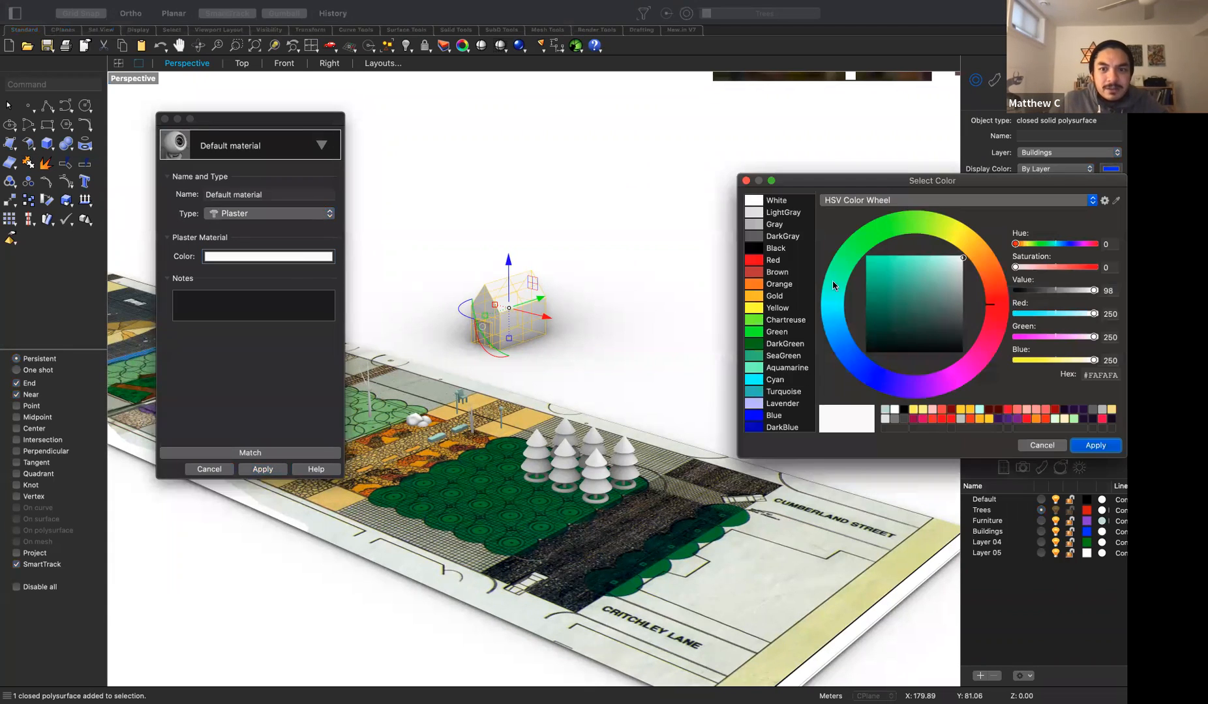
pyautogui.click(777, 238)
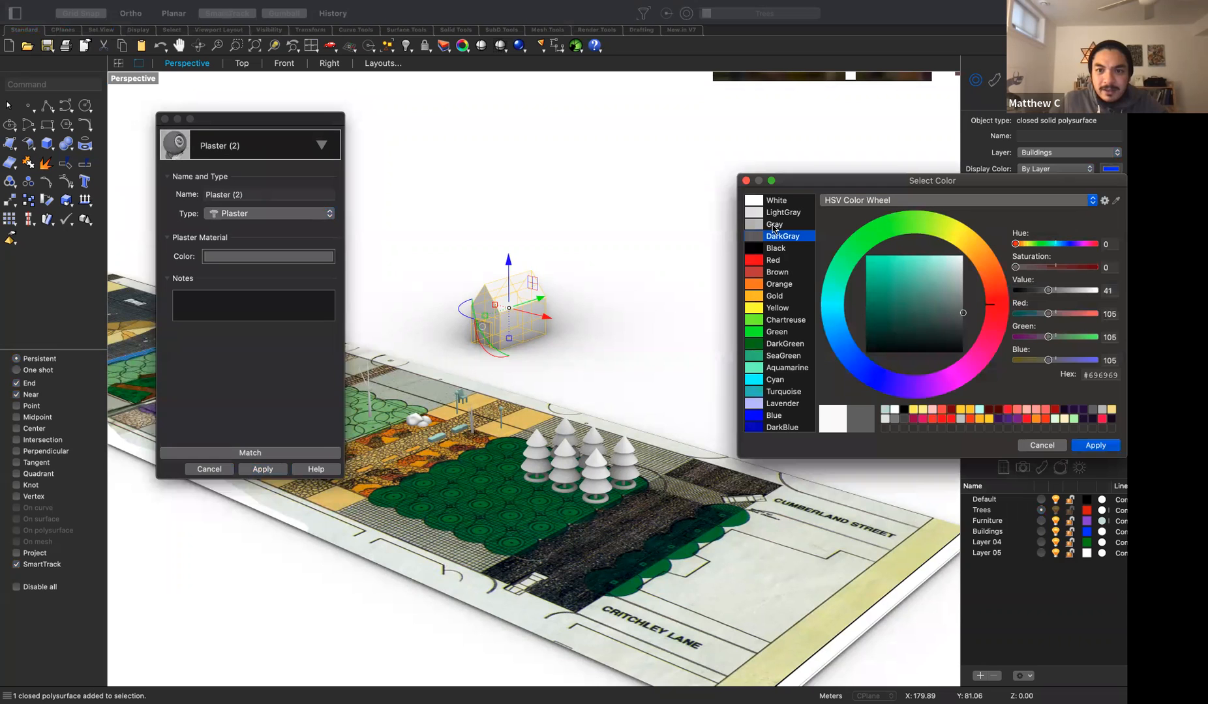
pyautogui.click(1082, 446)
pyautogui.click(262, 469)
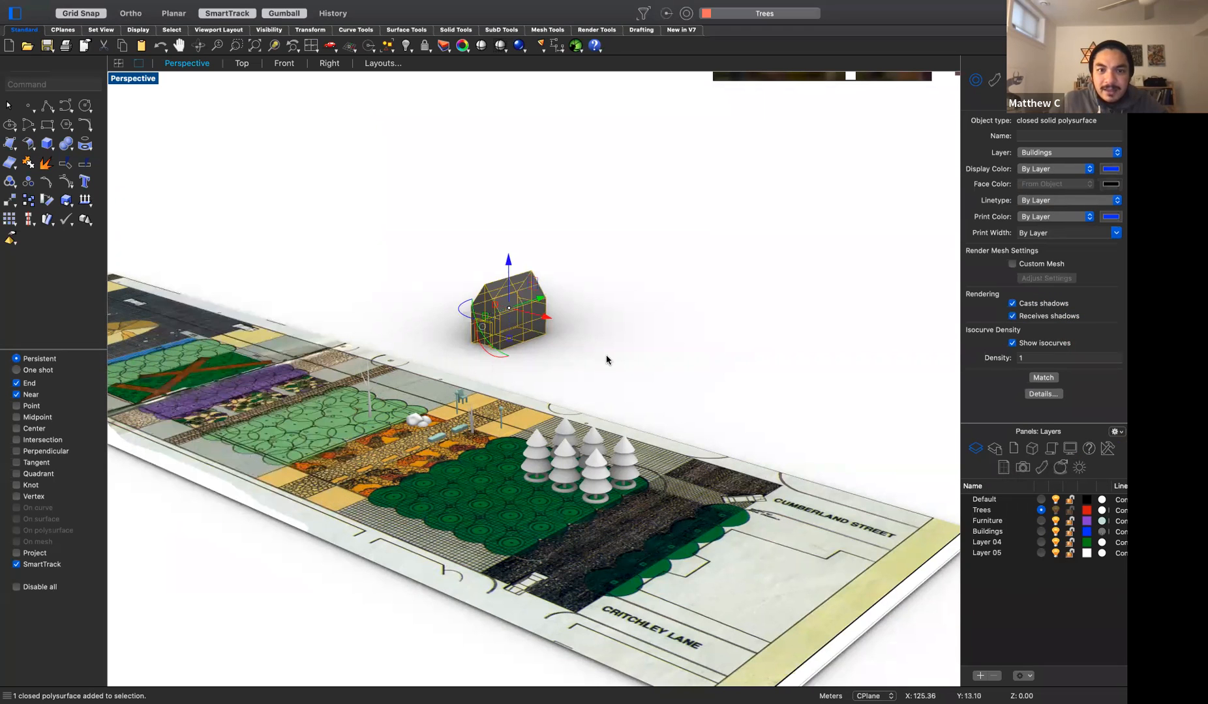
pyautogui.click(585, 359)
pyautogui.moveTo(493, 377); pyautogui.dragTo(574, 406, button='right')
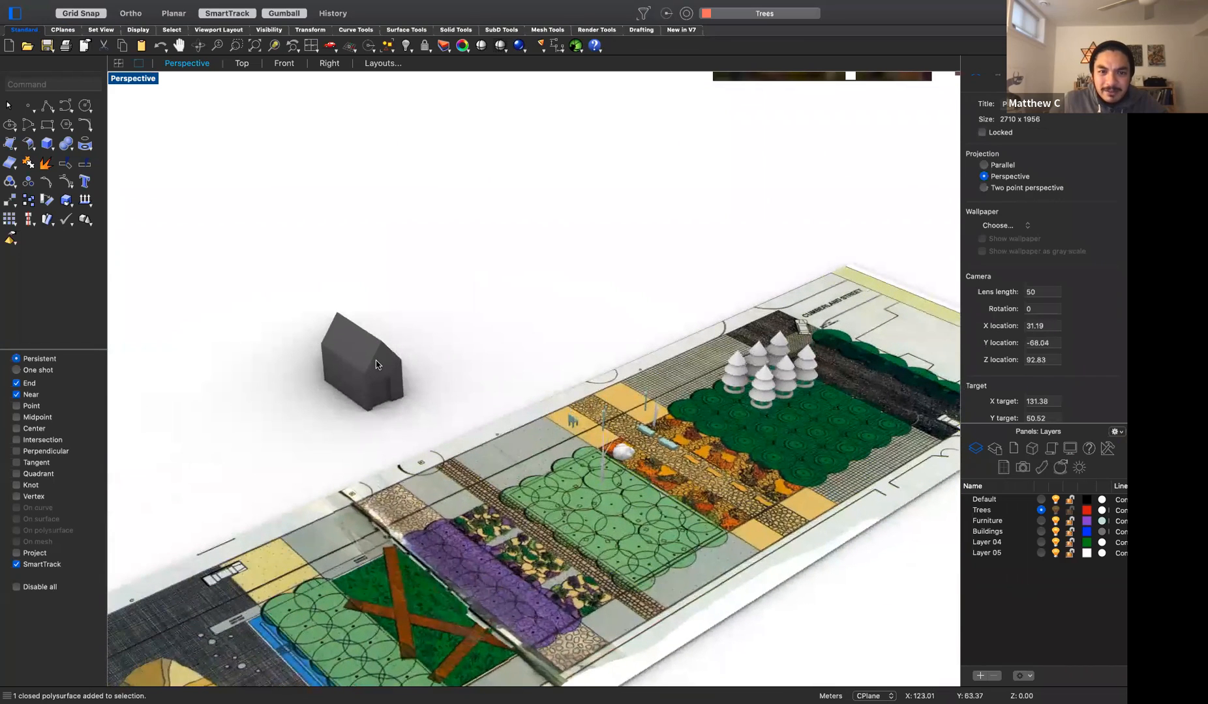
# Lighten the Buildings layer's Plaster material color to Gray
pyautogui.click(397, 377)
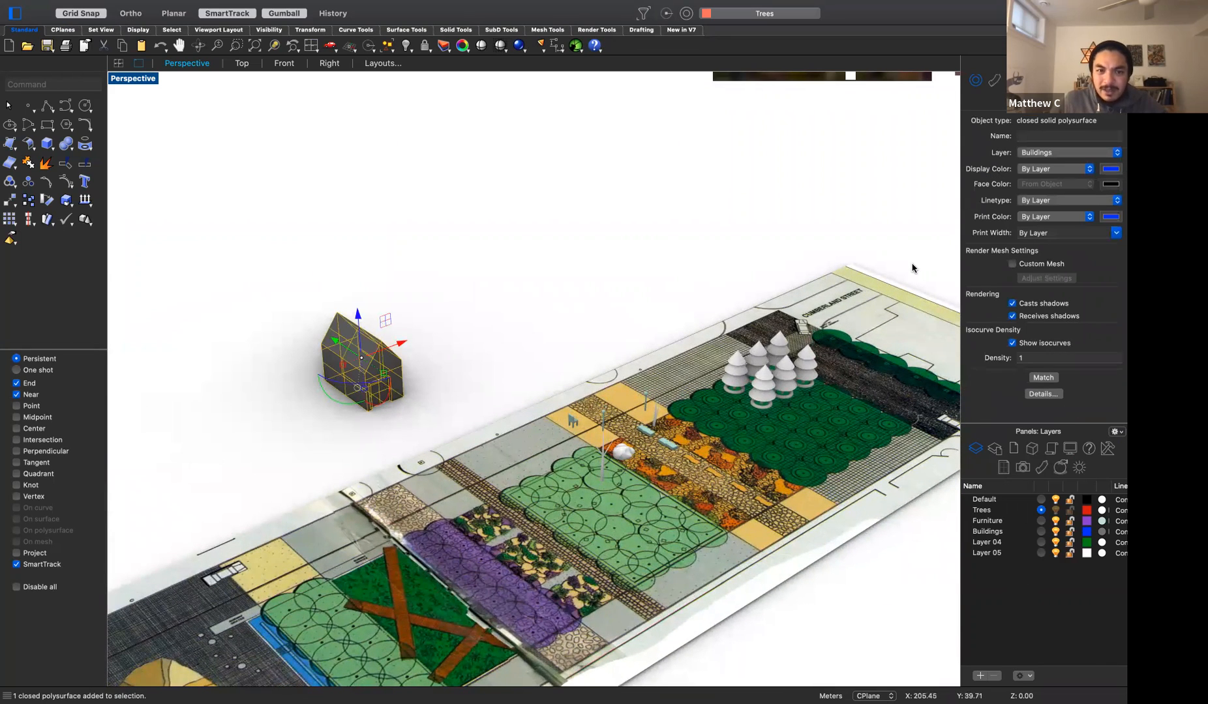
pyautogui.click(479, 341)
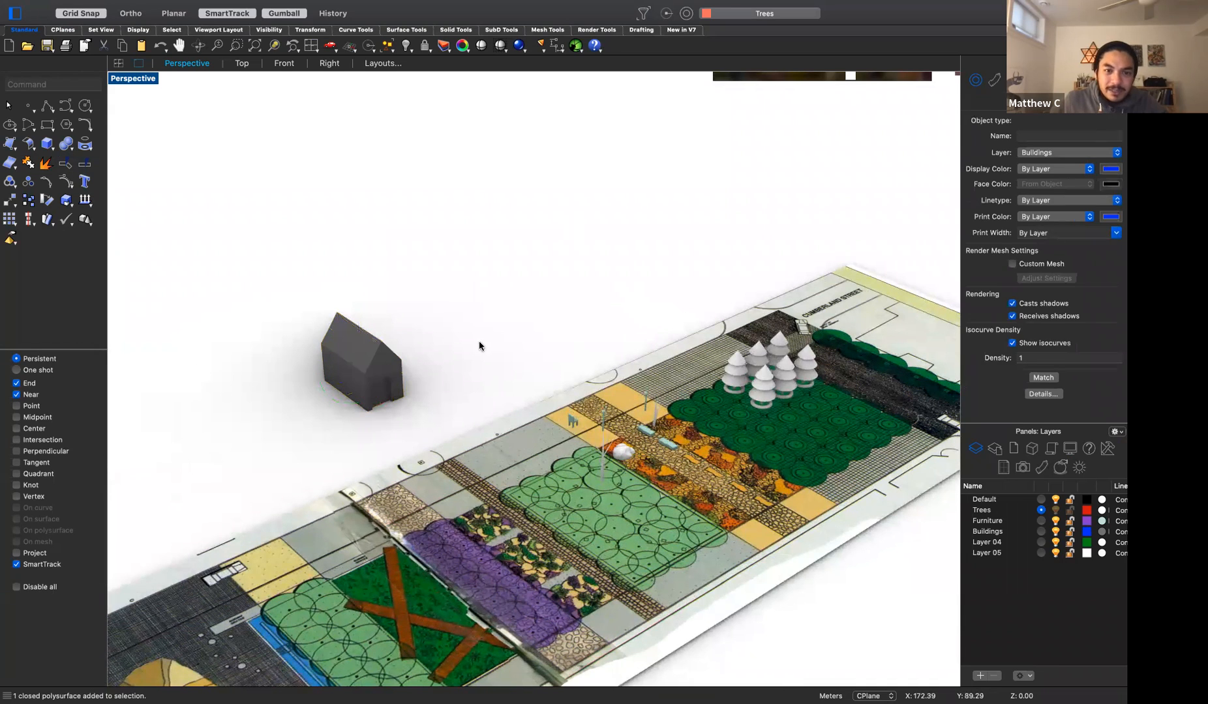
pyautogui.scroll(-3, 356, 368)
pyautogui.scroll(8, 405, 373)
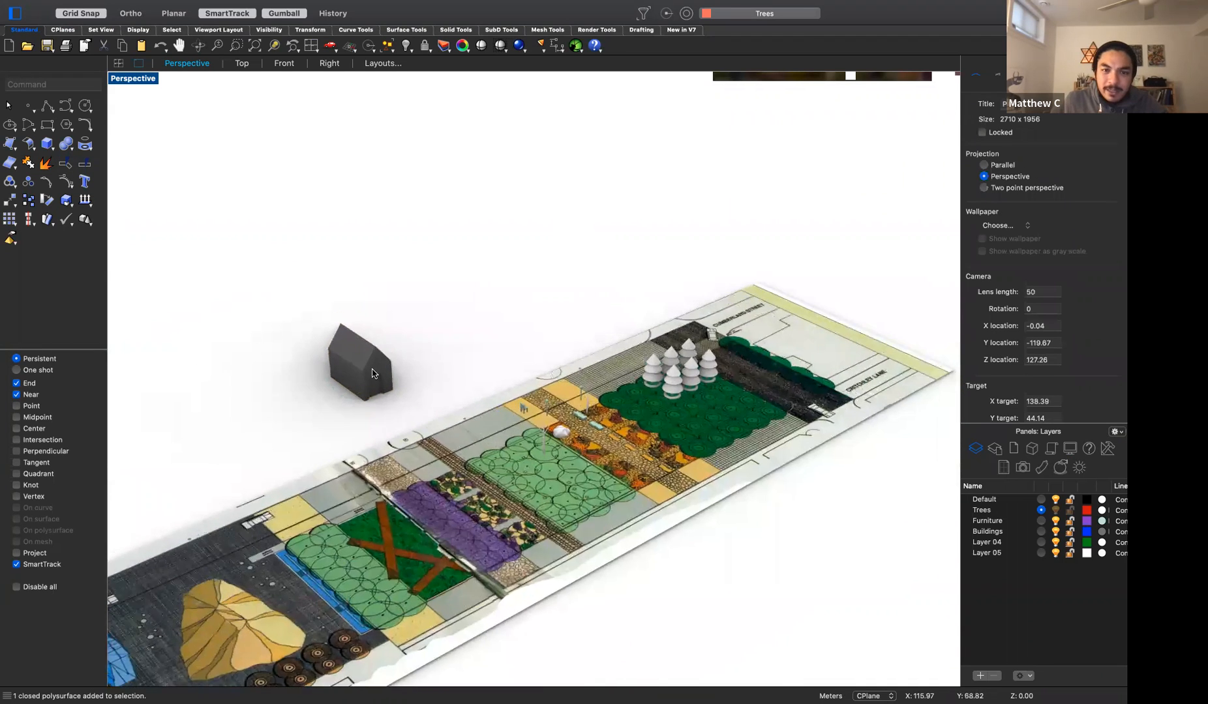
pyautogui.scroll(3, 391, 372)
pyautogui.click(364, 368)
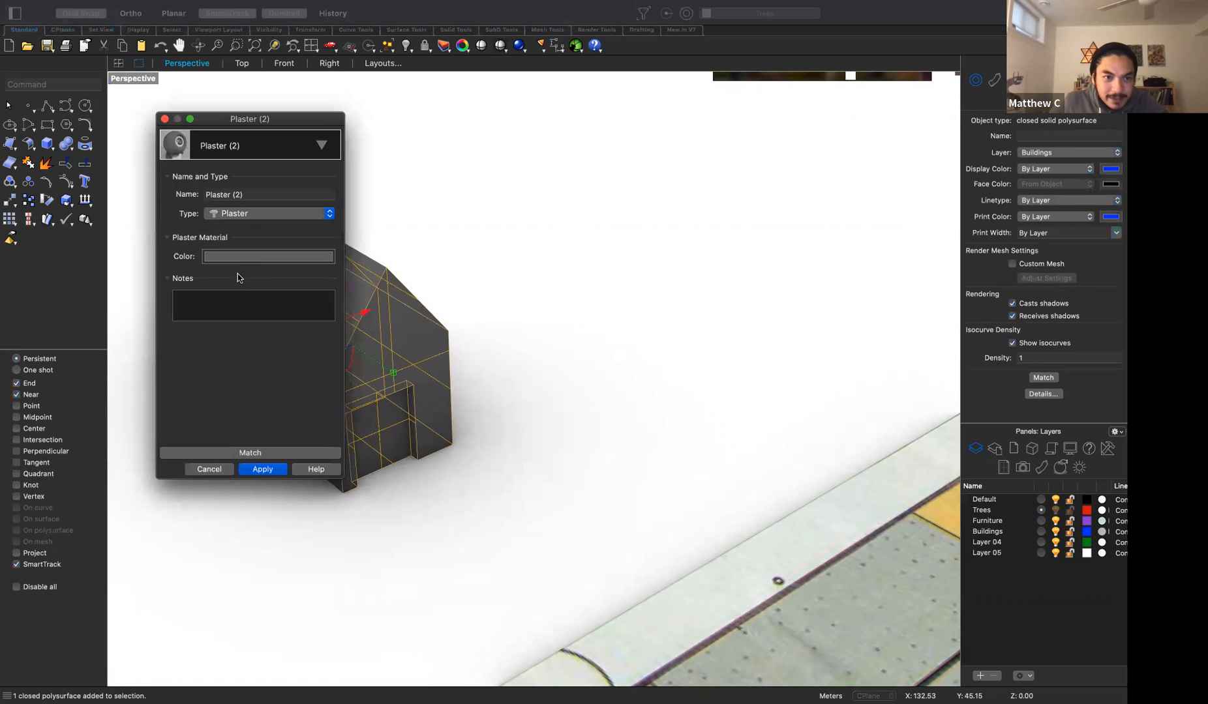
pyautogui.click(251, 256)
pyautogui.click(774, 223)
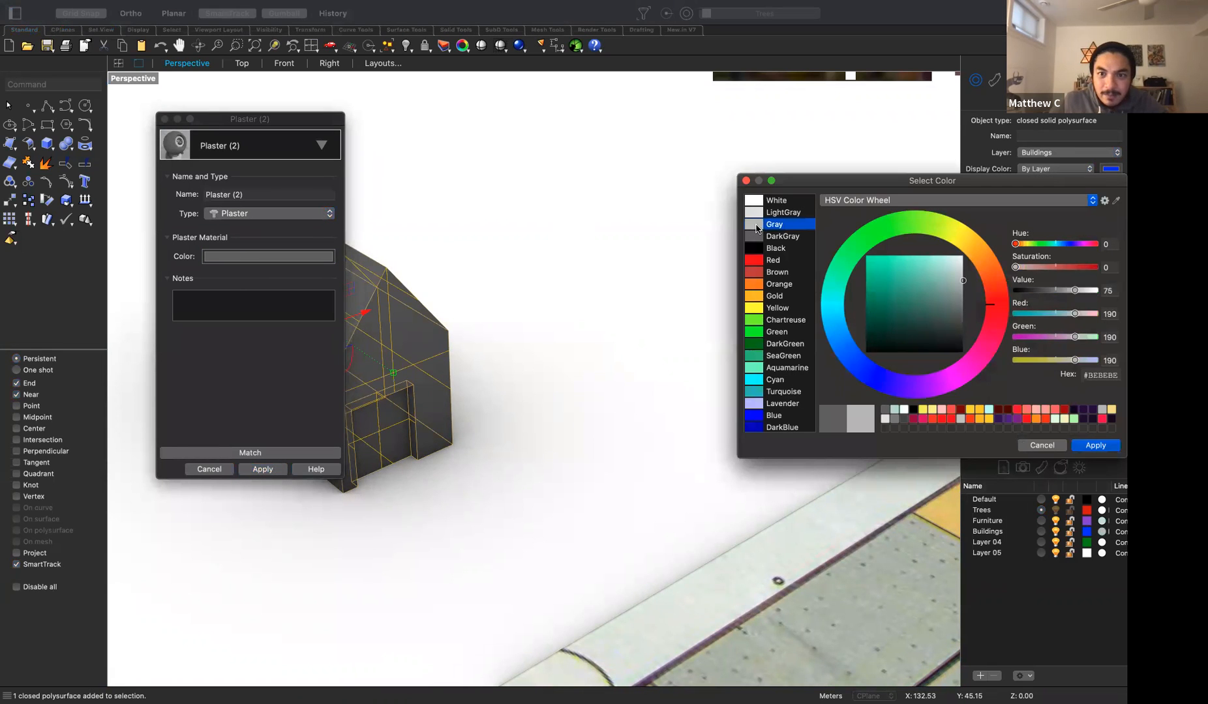
pyautogui.click(1095, 445)
pyautogui.click(262, 469)
pyautogui.click(552, 410)
pyautogui.moveTo(649, 460); pyautogui.dragTo(606, 471, button='right')
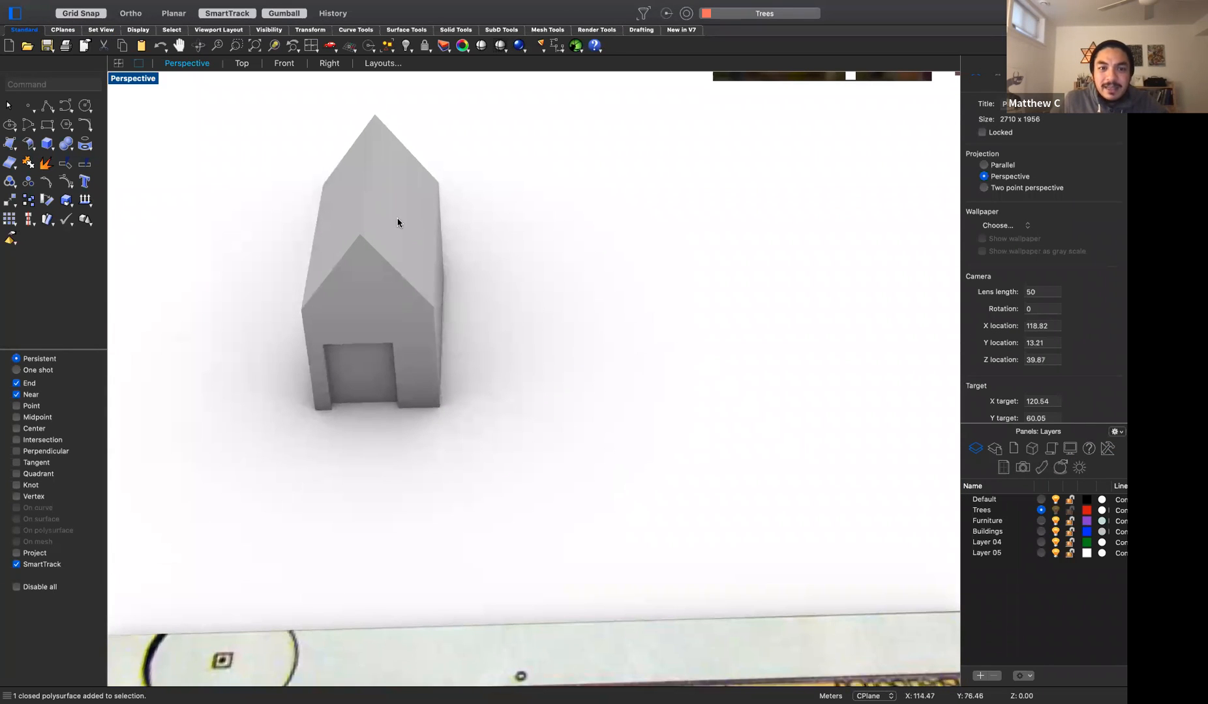
# Draw a large box beside the house while Trees is the current layer, and select it to check its layer
pyautogui.click(46, 144)
pyautogui.click(502, 392)
pyautogui.click(732, 309)
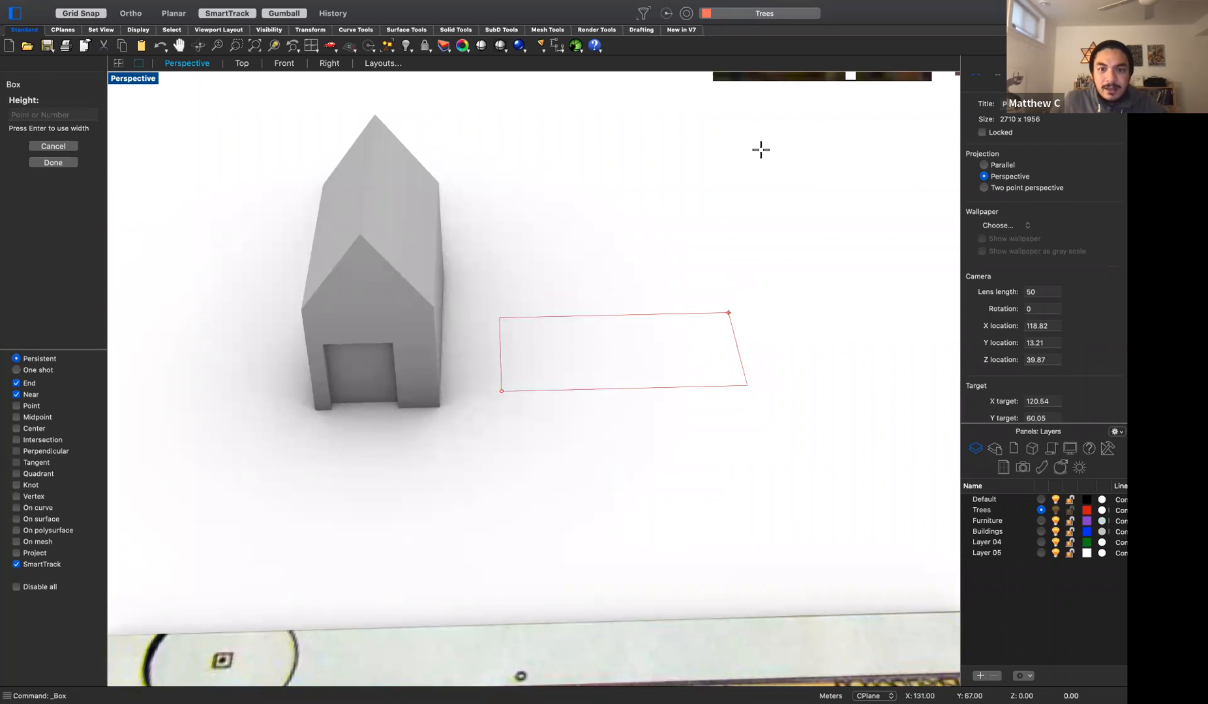
pyautogui.click(777, 132)
pyautogui.moveTo(828, 366); pyautogui.dragTo(801, 341, button='right')
pyautogui.click(603, 317)
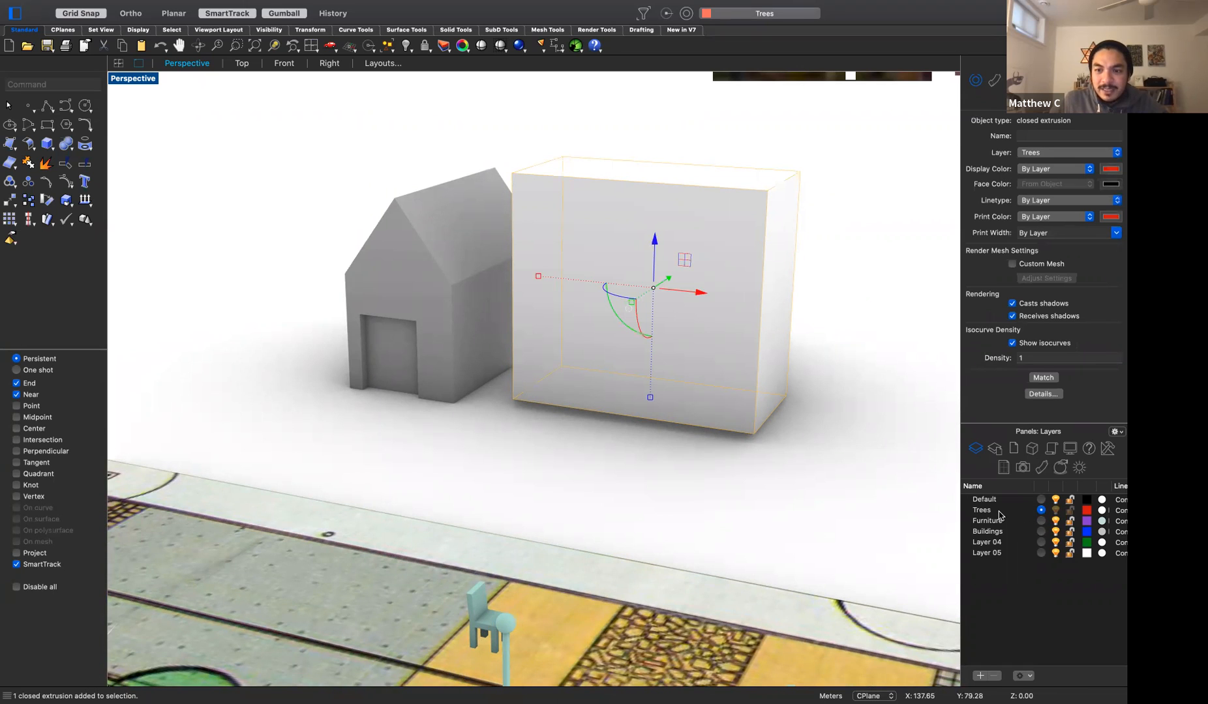
# Make Buildings the current layer and delete the large box beside the house
pyautogui.click(1041, 532)
pyautogui.click(840, 296)
pyautogui.click(718, 299)
pyautogui.press('Delete')
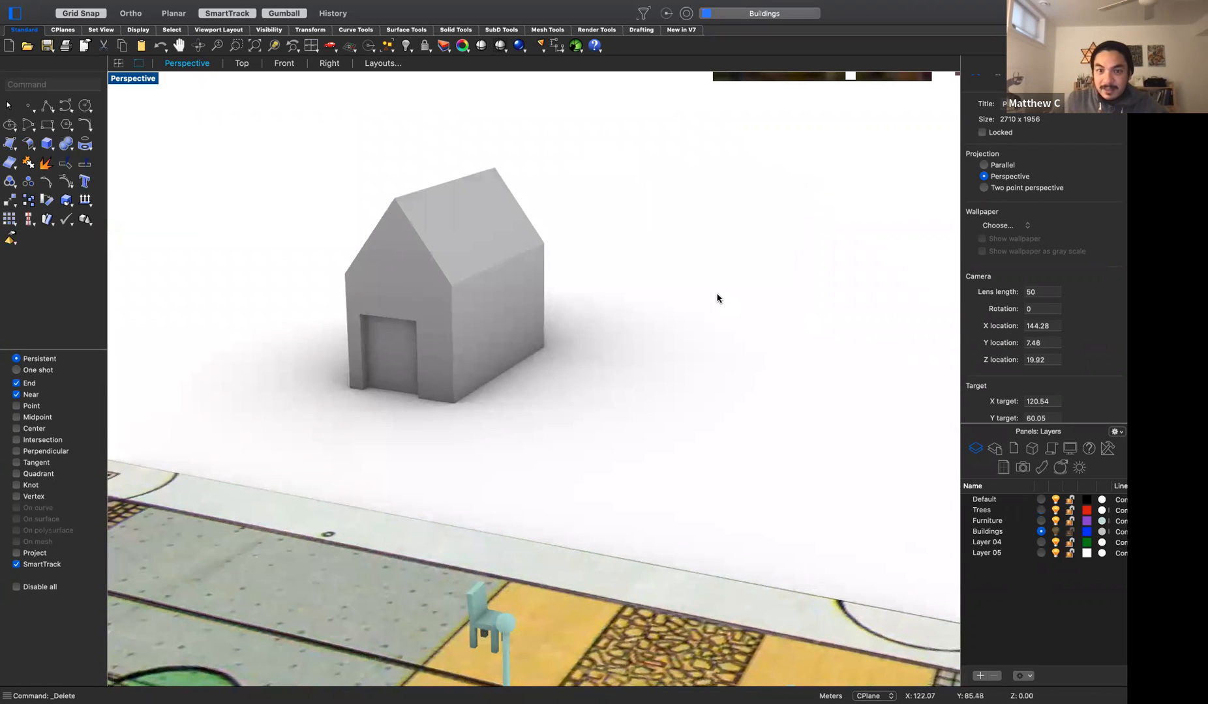
# Draw a tall box building beside the house on the Buildings layer and check its layer assignment
pyautogui.click(6, 126)
pyautogui.click(513, 470)
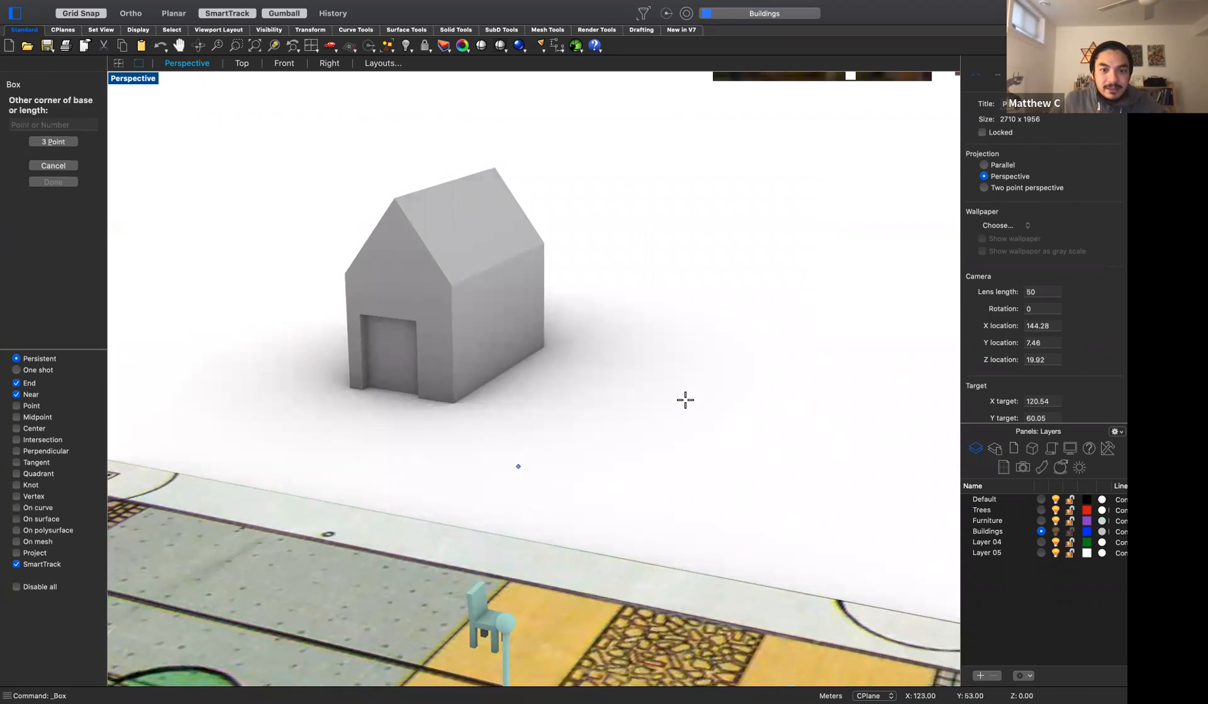
pyautogui.click(688, 403)
pyautogui.scroll(1, 688, 402)
pyautogui.click(706, 158)
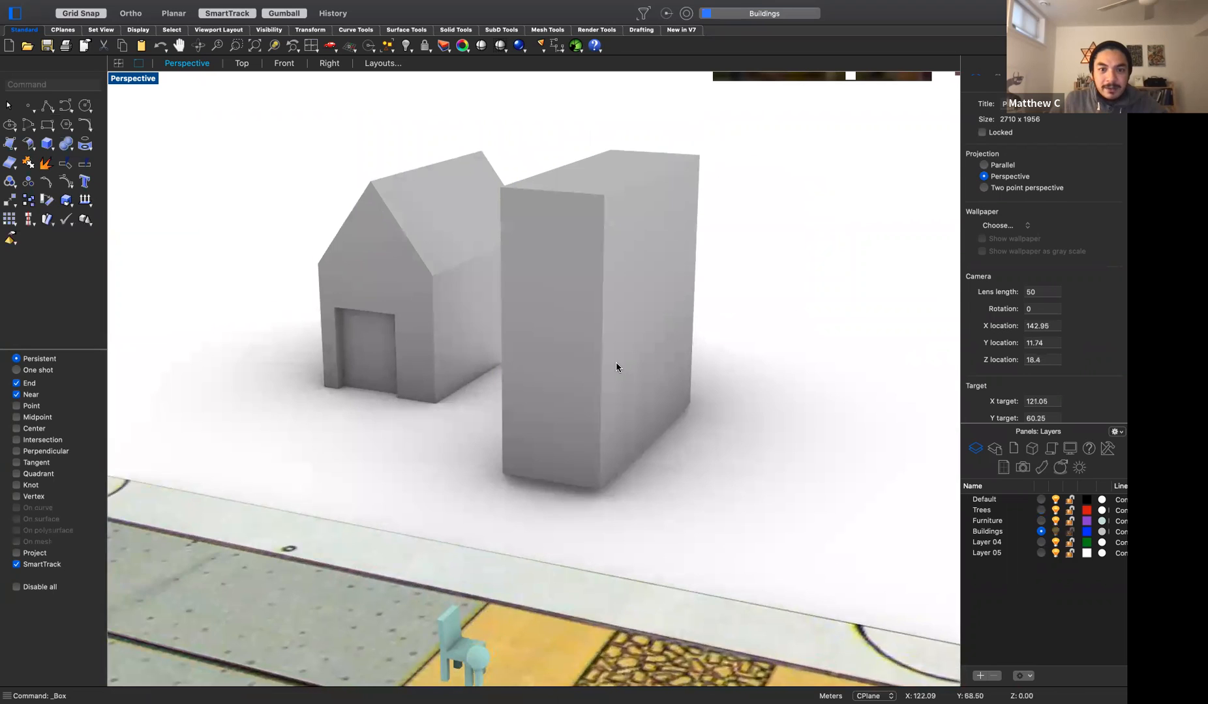
pyautogui.scroll(2, 615, 362)
pyautogui.scroll(1, 613, 379)
pyautogui.click(623, 378)
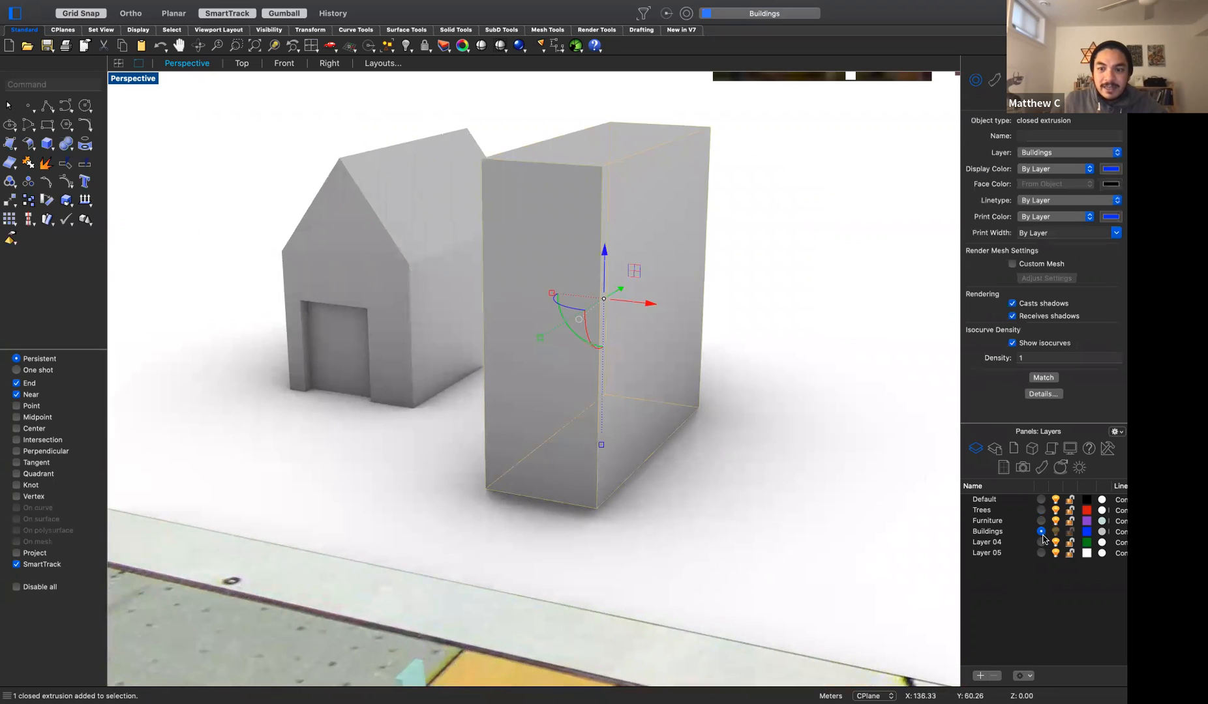
pyautogui.click(794, 546)
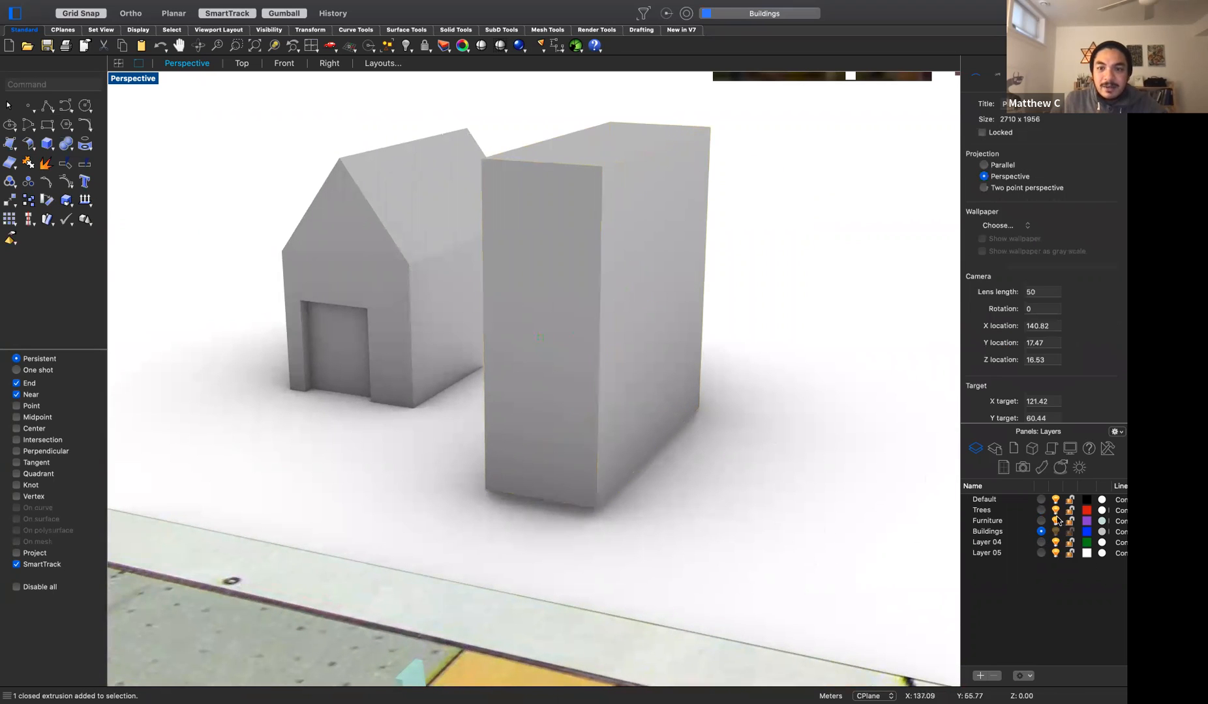
# Make Furniture the current layer and draw a small box on the ground beside the tall box building
pyautogui.click(1041, 521)
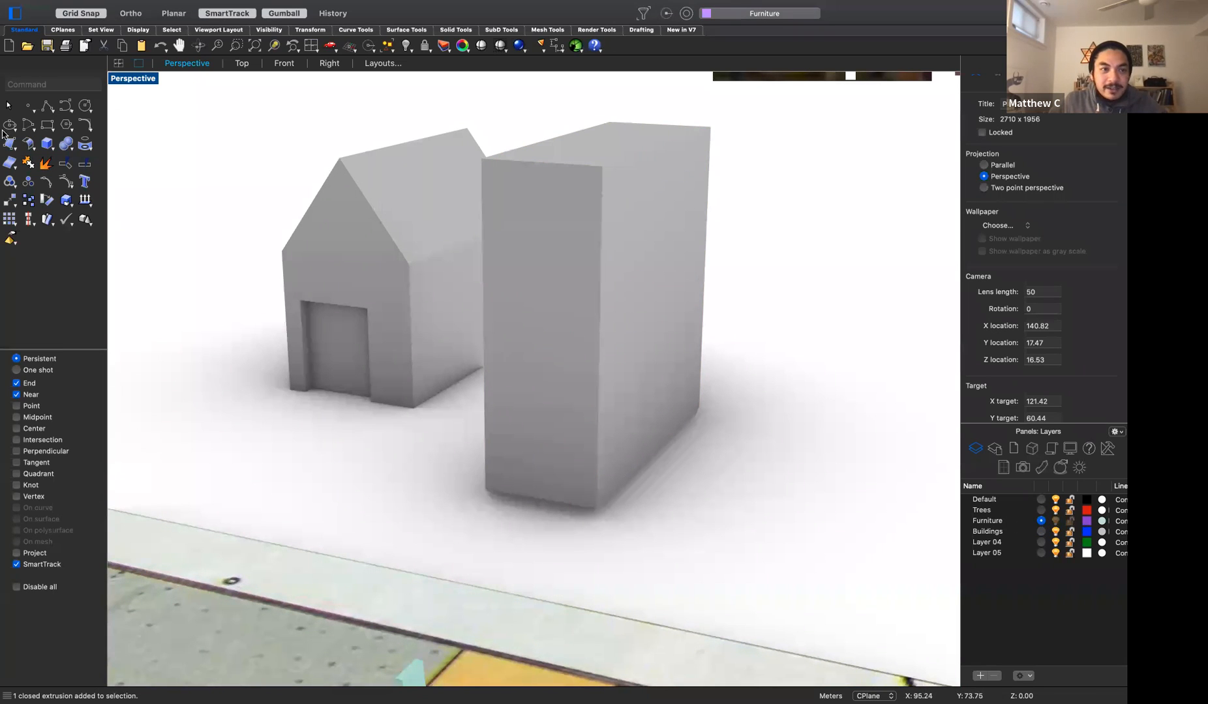
pyautogui.click(66, 144)
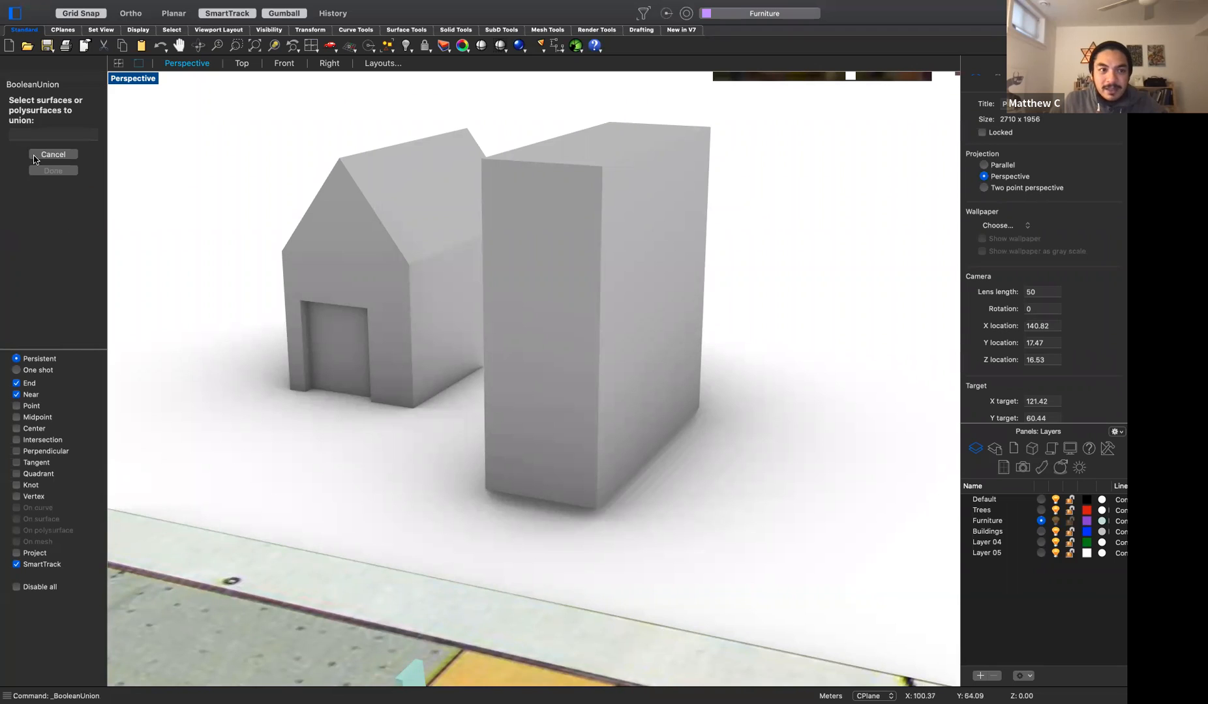
pyautogui.click(36, 157)
pyautogui.click(47, 151)
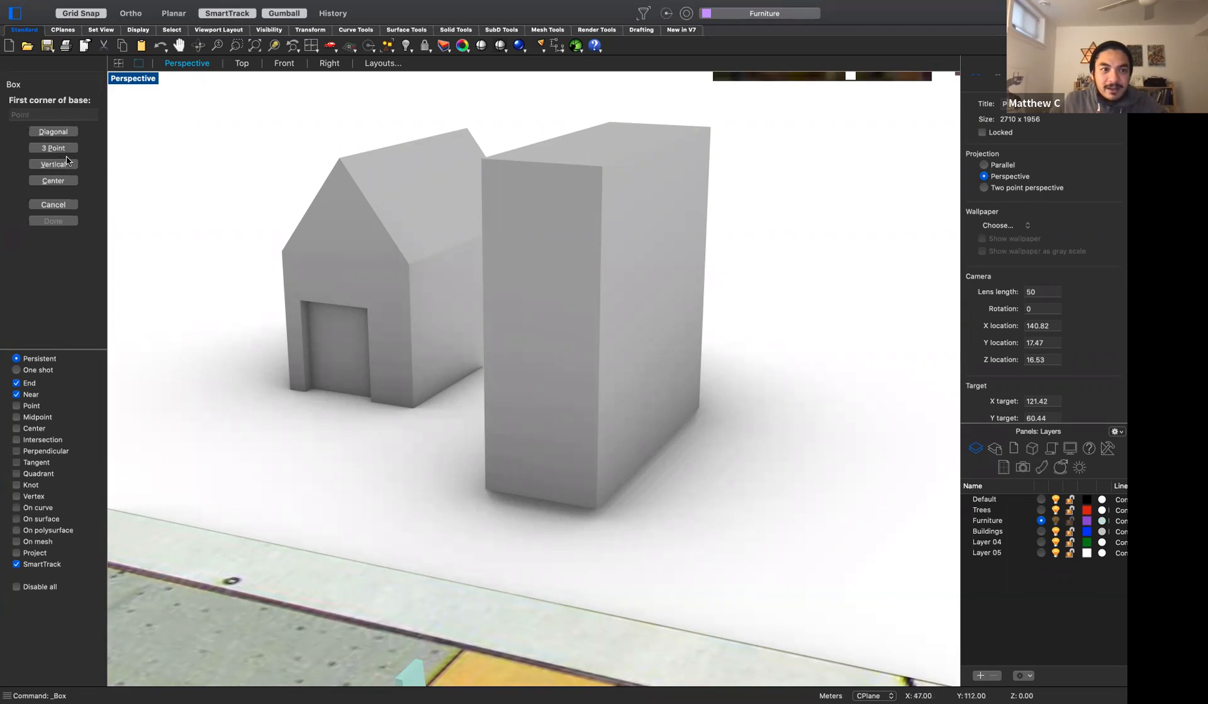
pyautogui.click(675, 497)
pyautogui.click(696, 513)
pyautogui.click(708, 469)
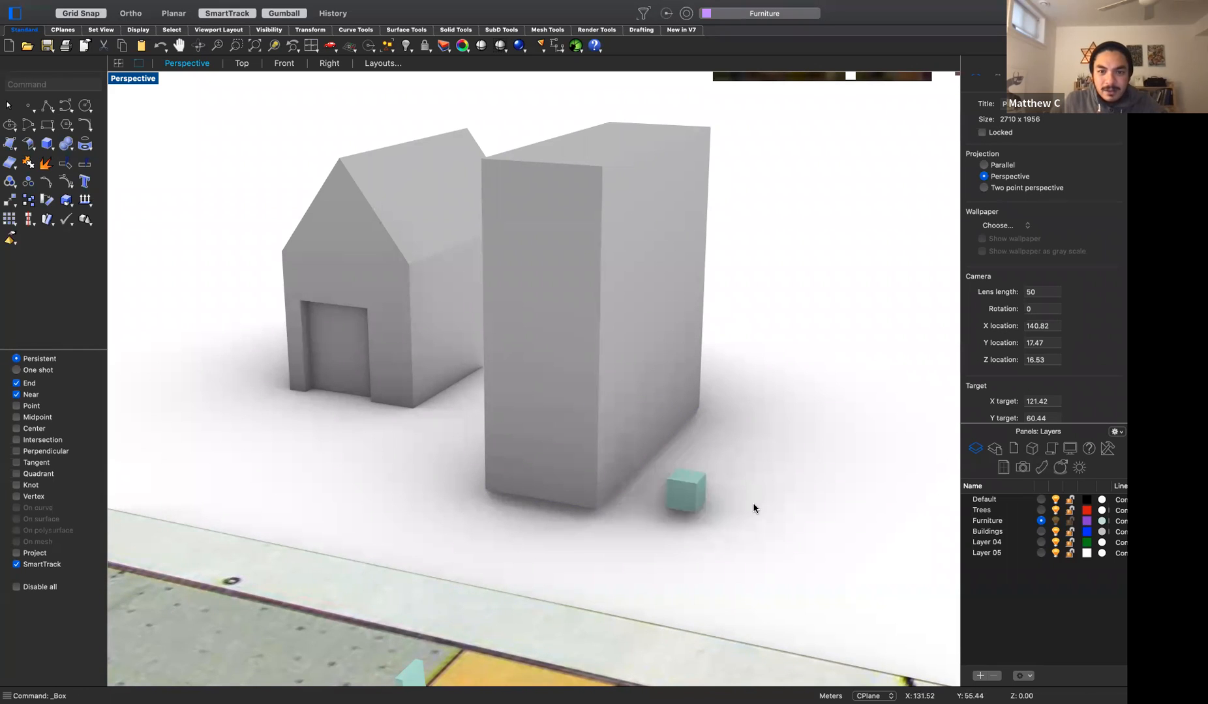
# Move the small Furniture-layer box up and partly into the front face of the tall box building
pyautogui.moveTo(781, 533); pyautogui.dragTo(727, 348, button='right')
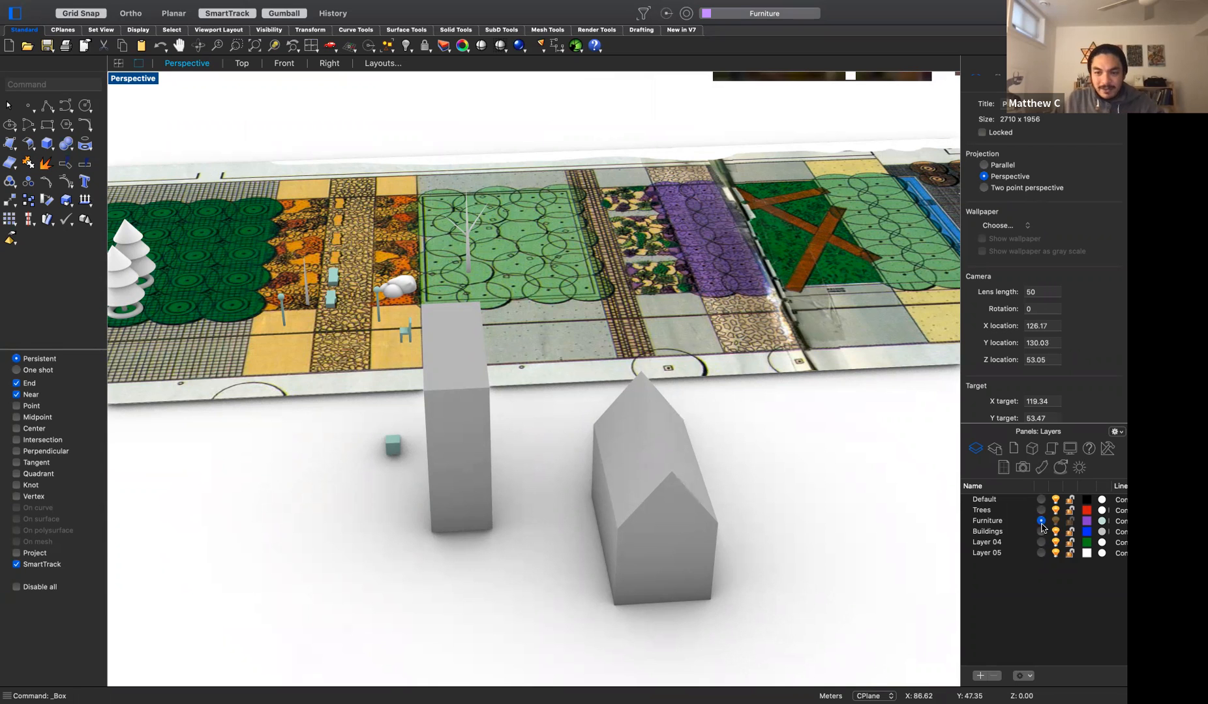
pyautogui.moveTo(412, 531); pyautogui.dragTo(595, 506, button='right')
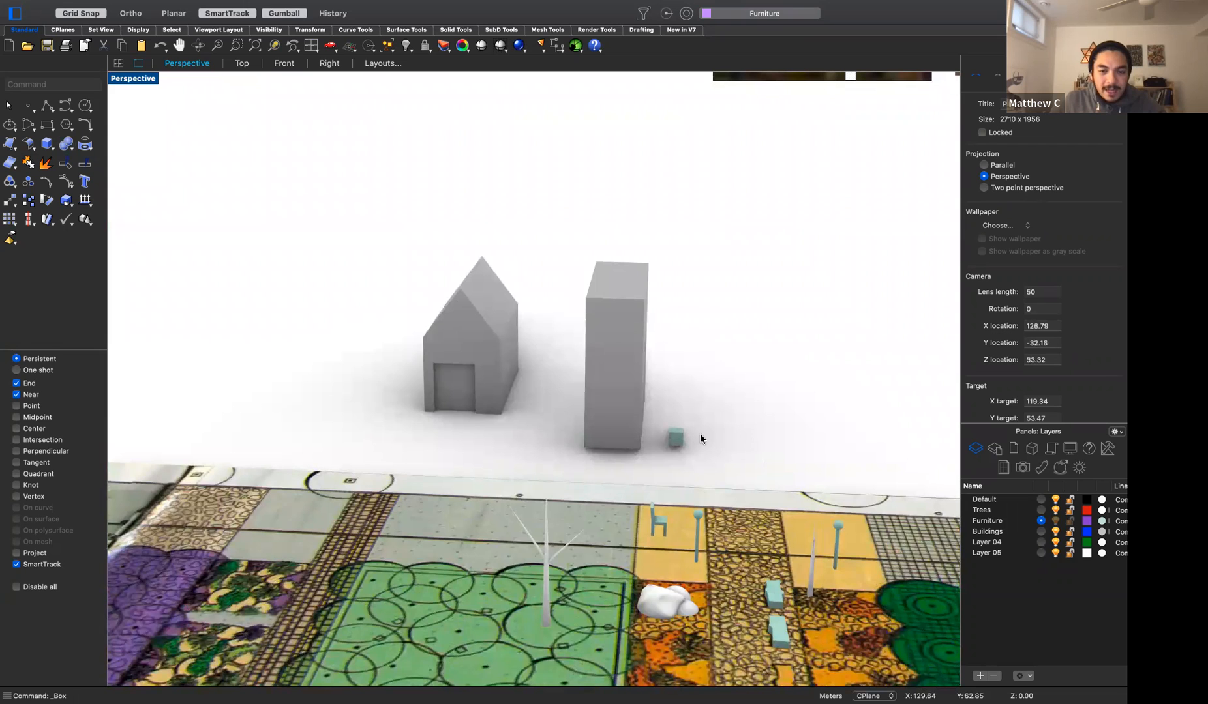
pyautogui.scroll(8, 701, 439)
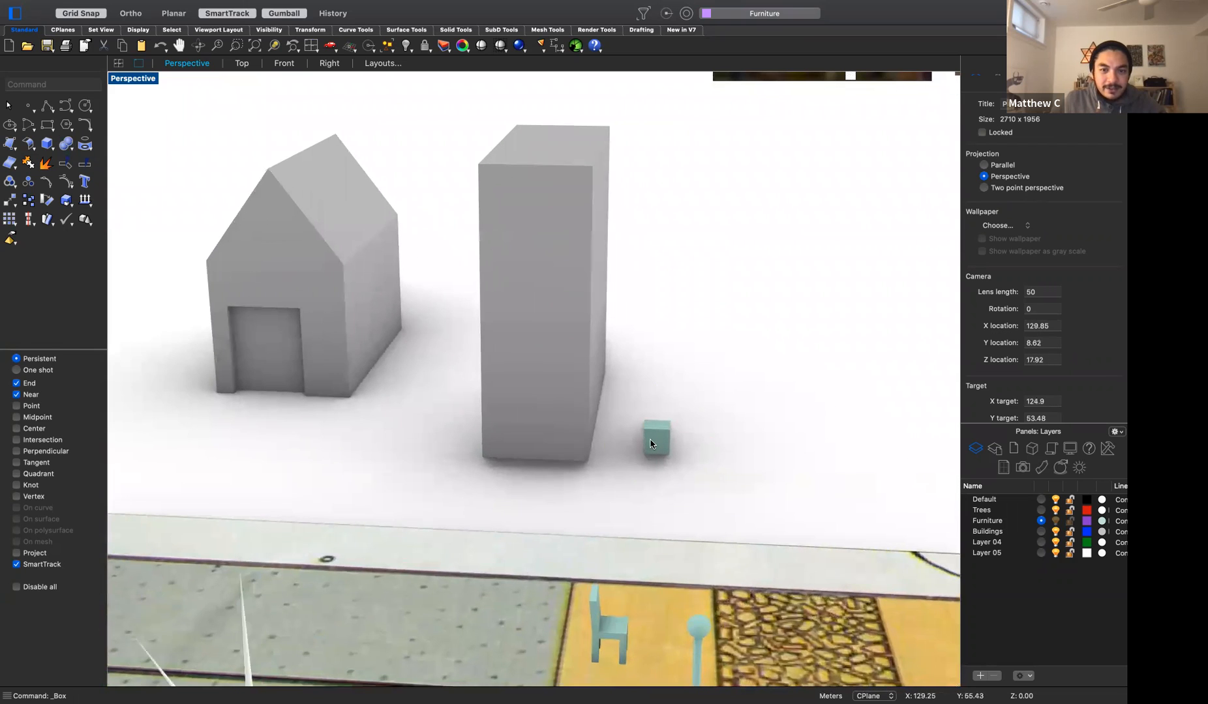
pyautogui.click(650, 444)
pyautogui.scroll(5, 613, 391)
pyautogui.scroll(-3, 623, 379)
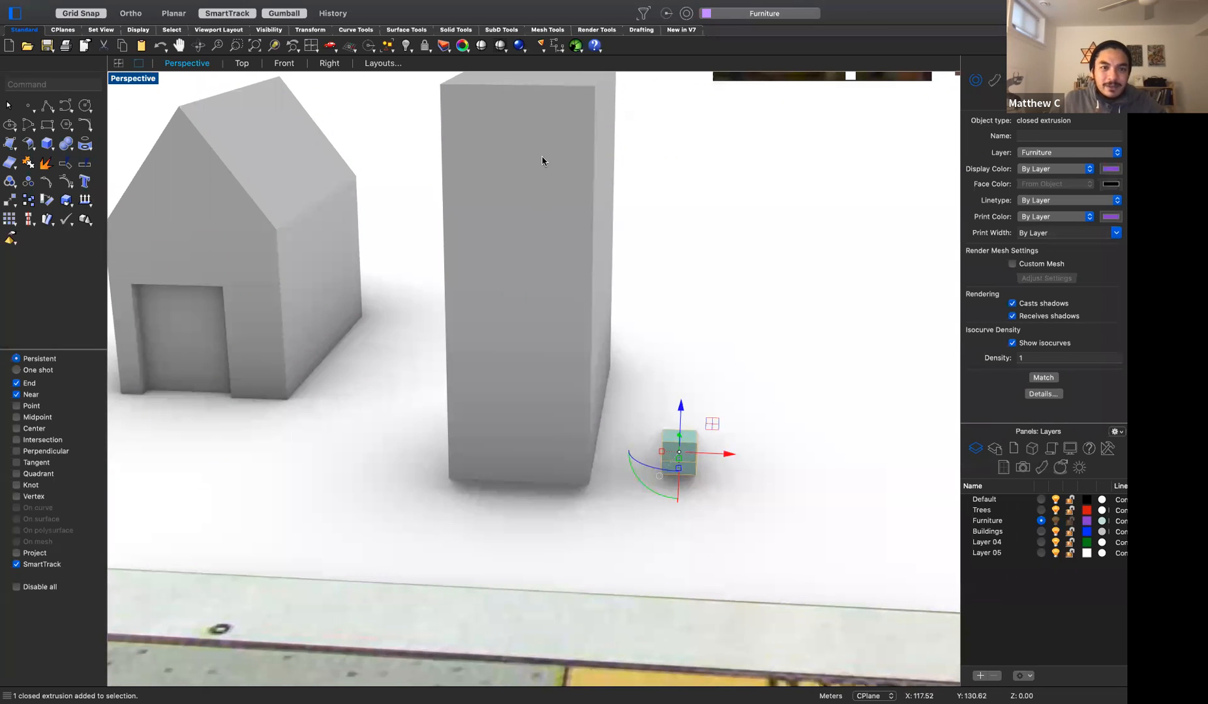
pyautogui.moveTo(707, 450); pyautogui.dragTo(502, 444)
pyautogui.moveTo(741, 495); pyautogui.dragTo(675, 491, button='right')
pyautogui.moveTo(524, 434); pyautogui.dragTo(465, 447)
pyautogui.moveTo(463, 393); pyautogui.dragTo(396, 216)
pyautogui.moveTo(481, 218); pyautogui.dragTo(554, 222)
pyautogui.moveTo(449, 375); pyautogui.dragTo(606, 232, button='right')
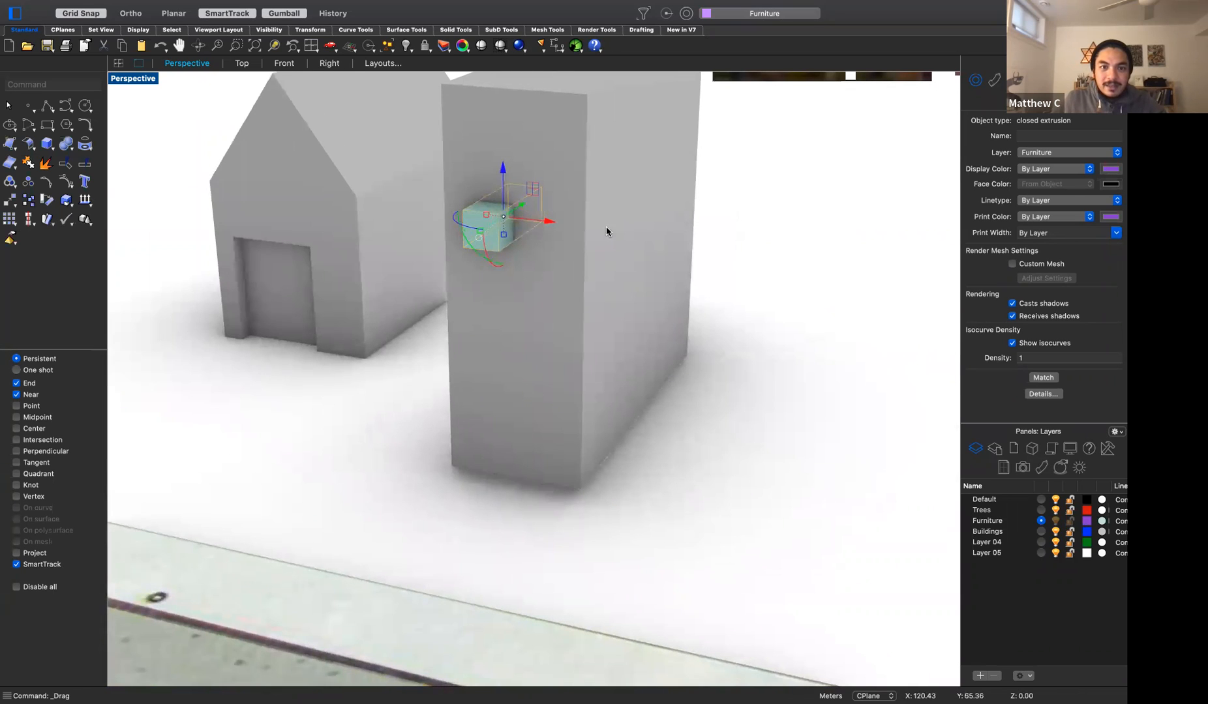
pyautogui.click(819, 307)
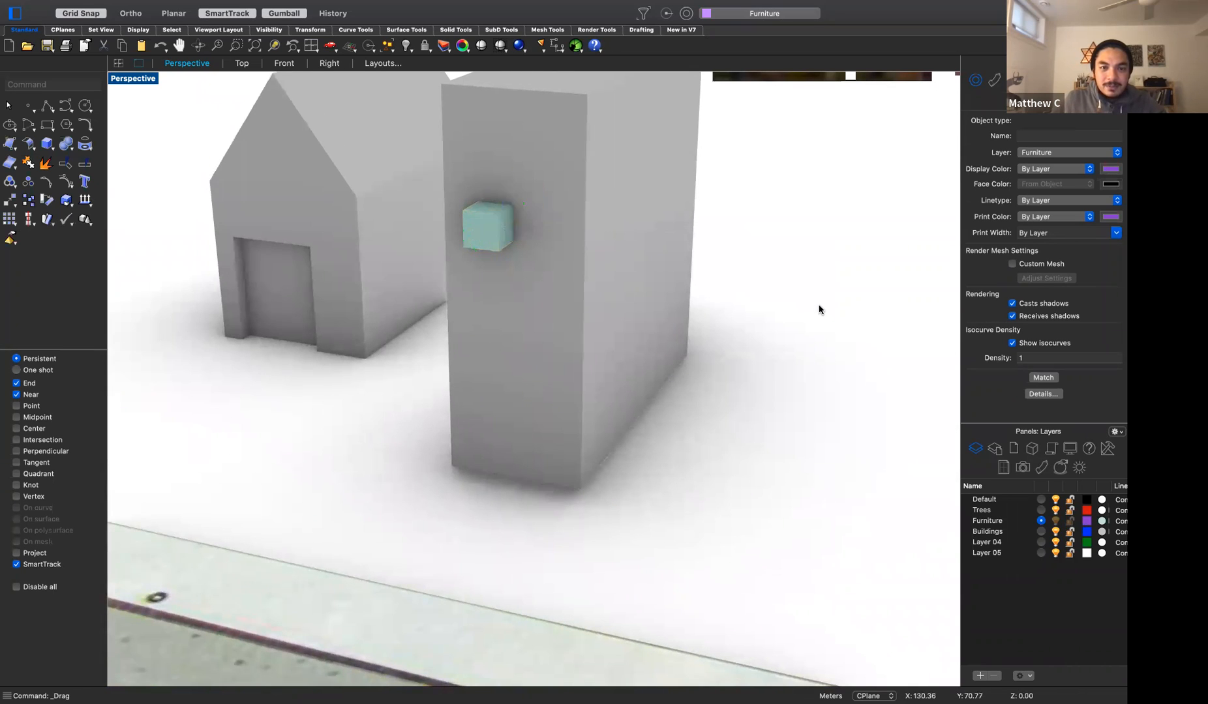
# Adjust the small box's depth so it protrudes further from the tall building's front face
pyautogui.click(504, 225)
pyautogui.moveTo(461, 237); pyautogui.dragTo(507, 224)
pyautogui.moveTo(732, 403); pyautogui.dragTo(750, 363, button='right')
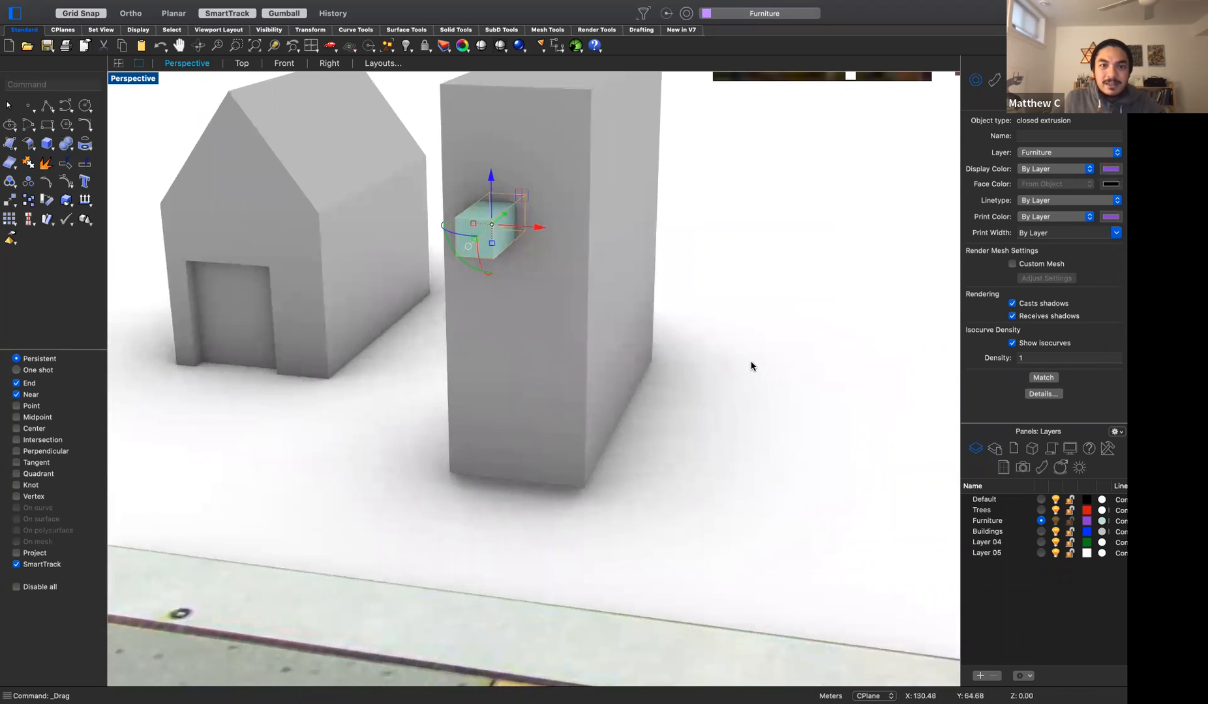
pyautogui.press('Escape')
# Subtract the small box from the tall box building with BooleanDifference, deleting the input, to cut a window opening
pyautogui.write('BooleanDifference')
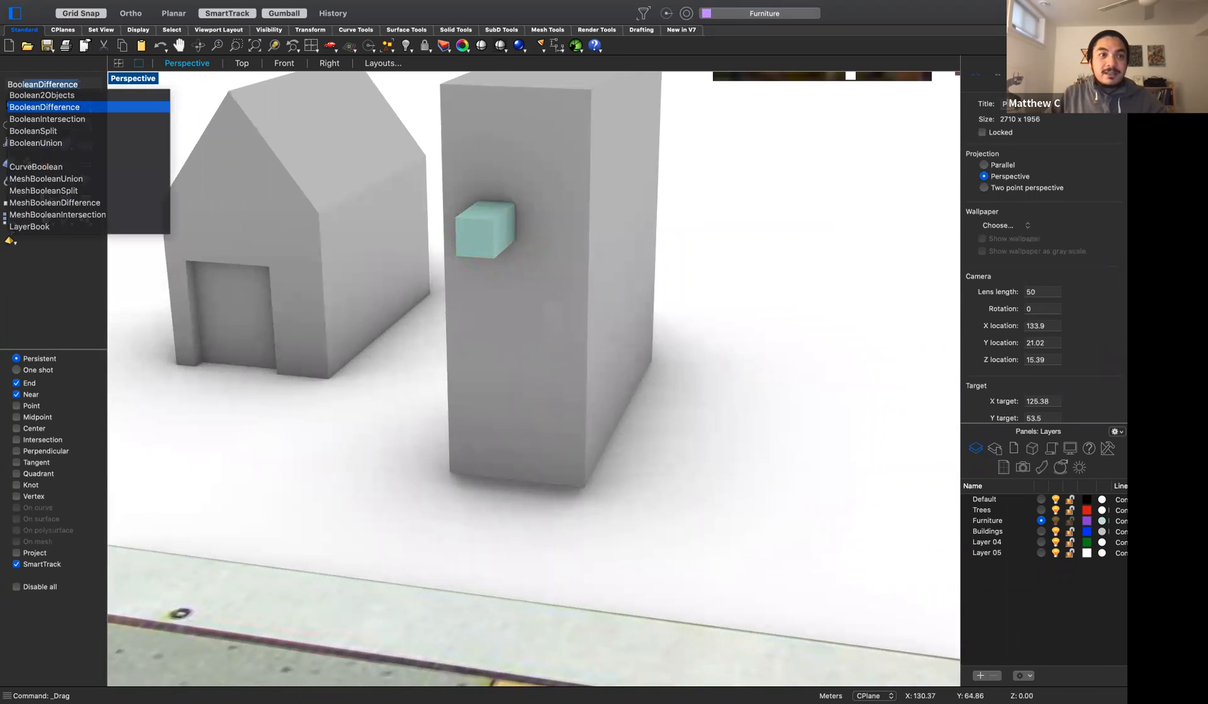
pyautogui.press('Return')
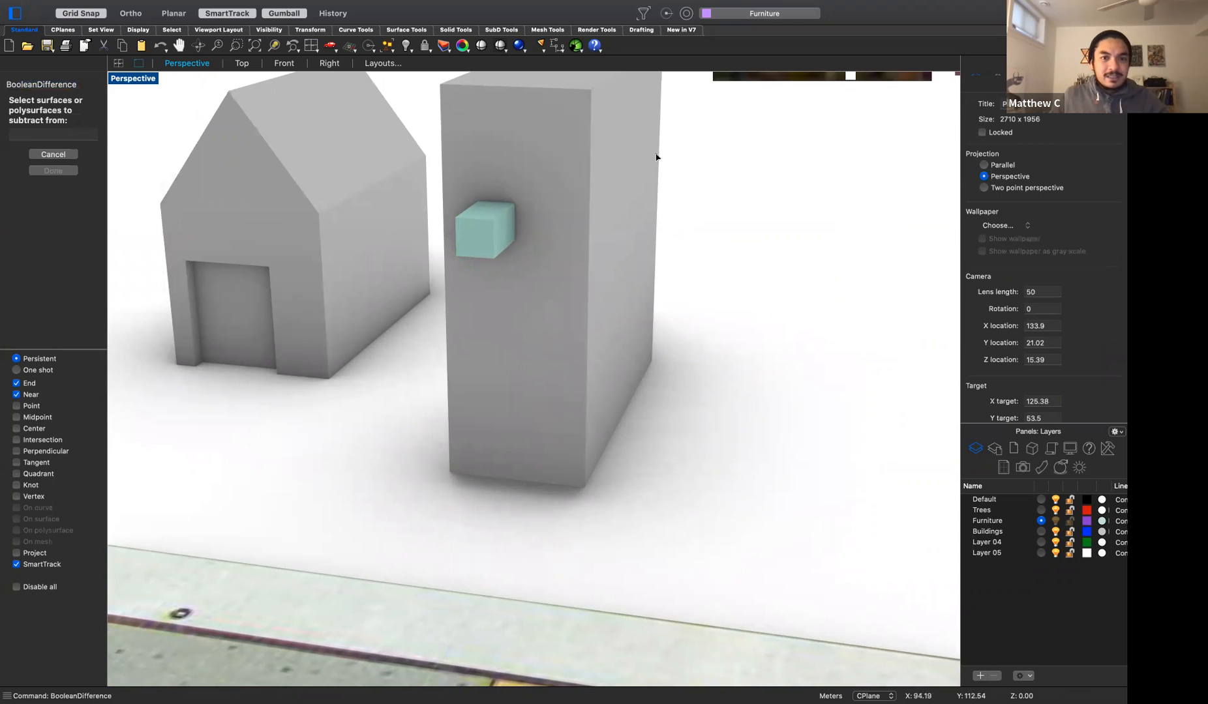
pyautogui.click(578, 165)
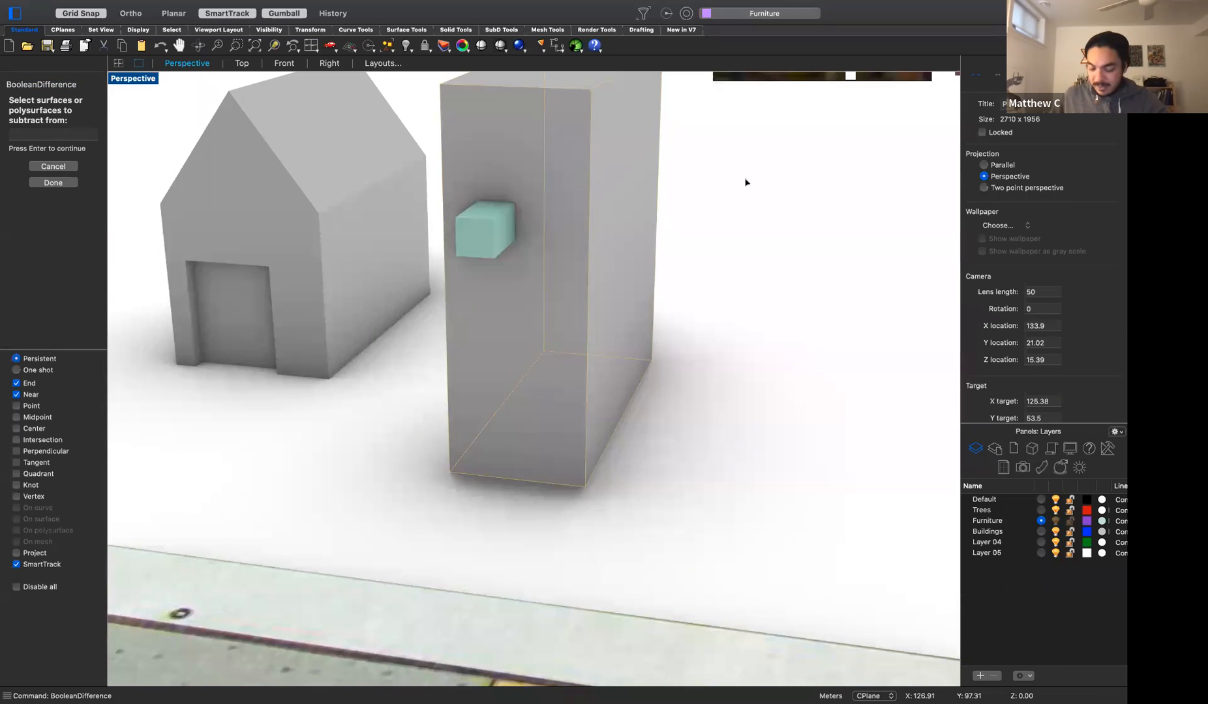
pyautogui.press('Return')
pyautogui.click(480, 239)
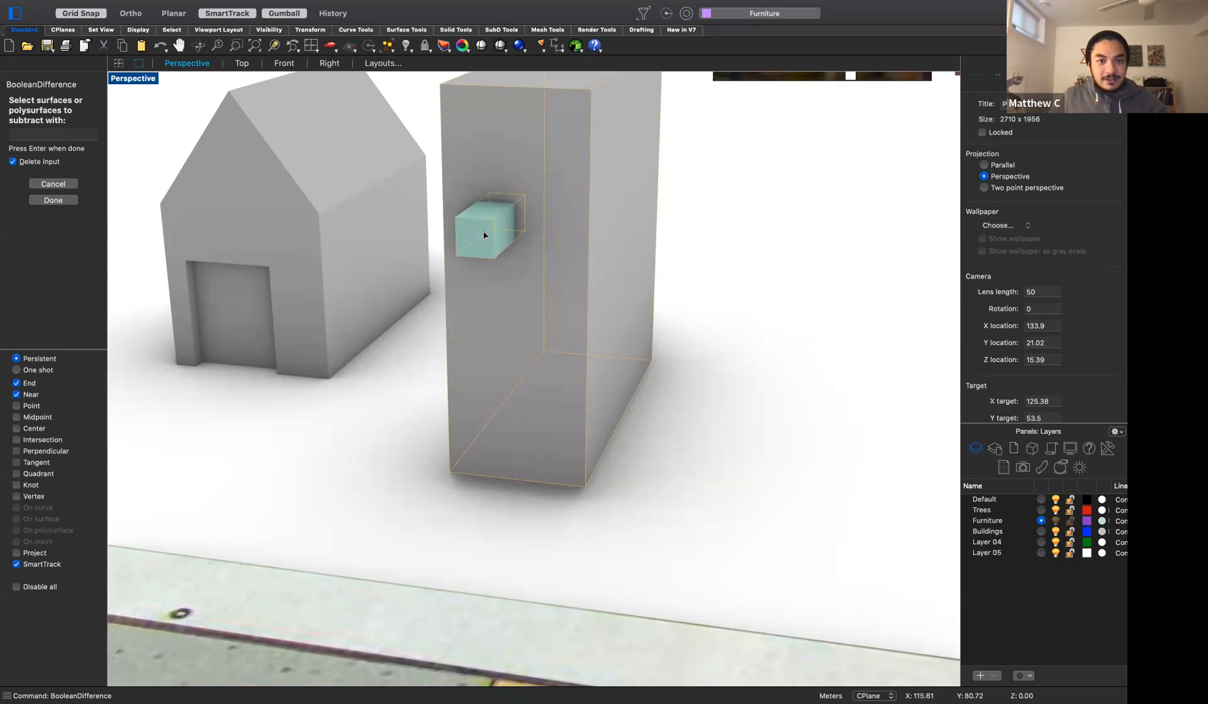
pyautogui.press('Return')
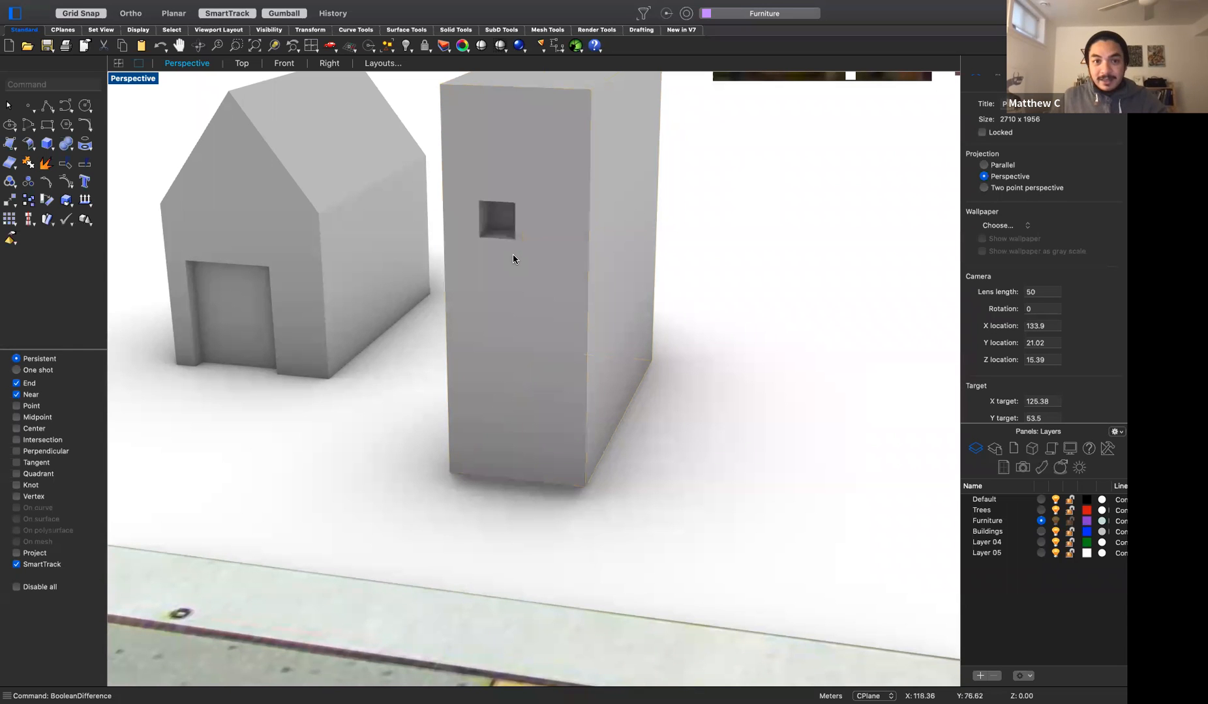
# Examine the buildings' placement beside the site plan and the plan's planting beds, rock feature and paved plaza
pyautogui.moveTo(697, 375); pyautogui.dragTo(579, 399, button='right')
pyautogui.scroll(-10, 587, 379)
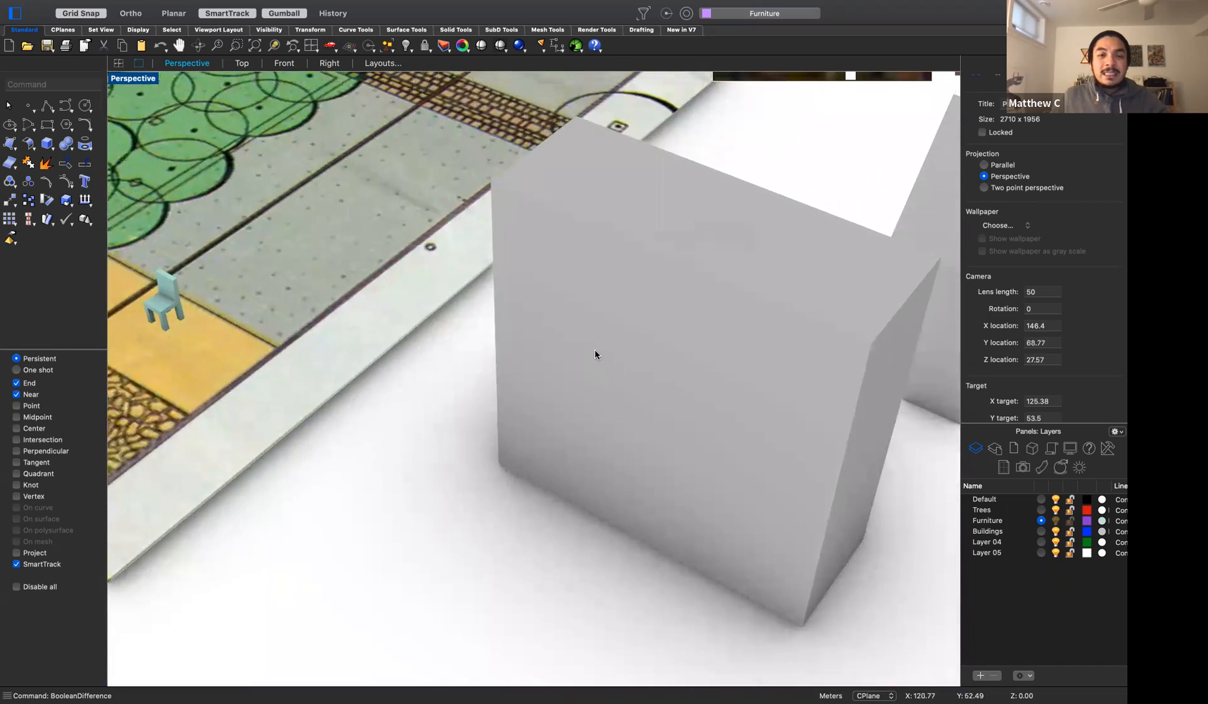
pyautogui.scroll(-5, 617, 351)
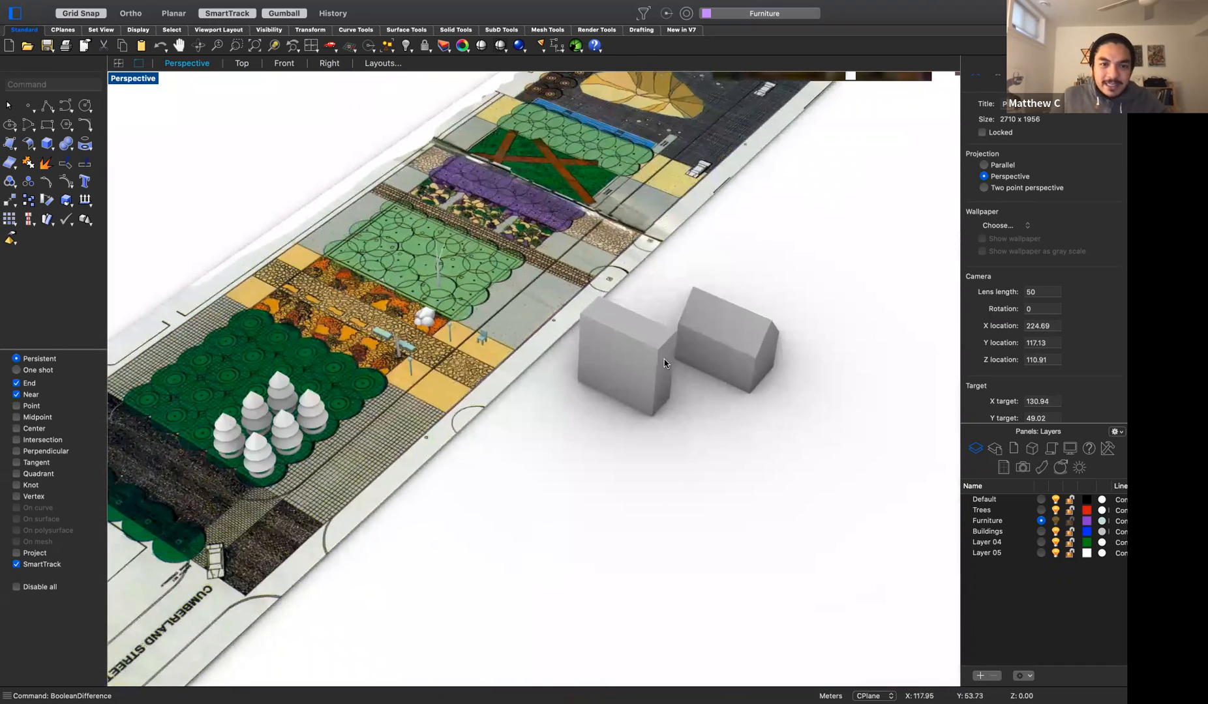
pyautogui.scroll(-3, 699, 372)
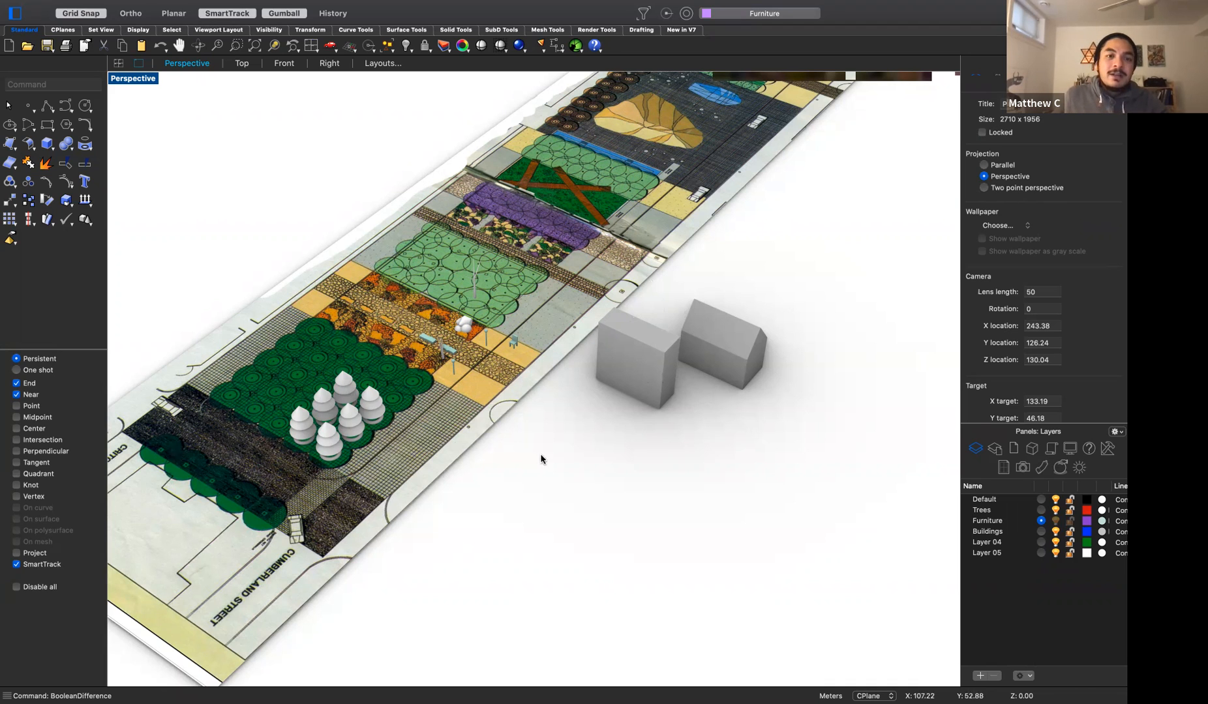
pyautogui.moveTo(497, 480); pyautogui.dragTo(596, 510, button='right')
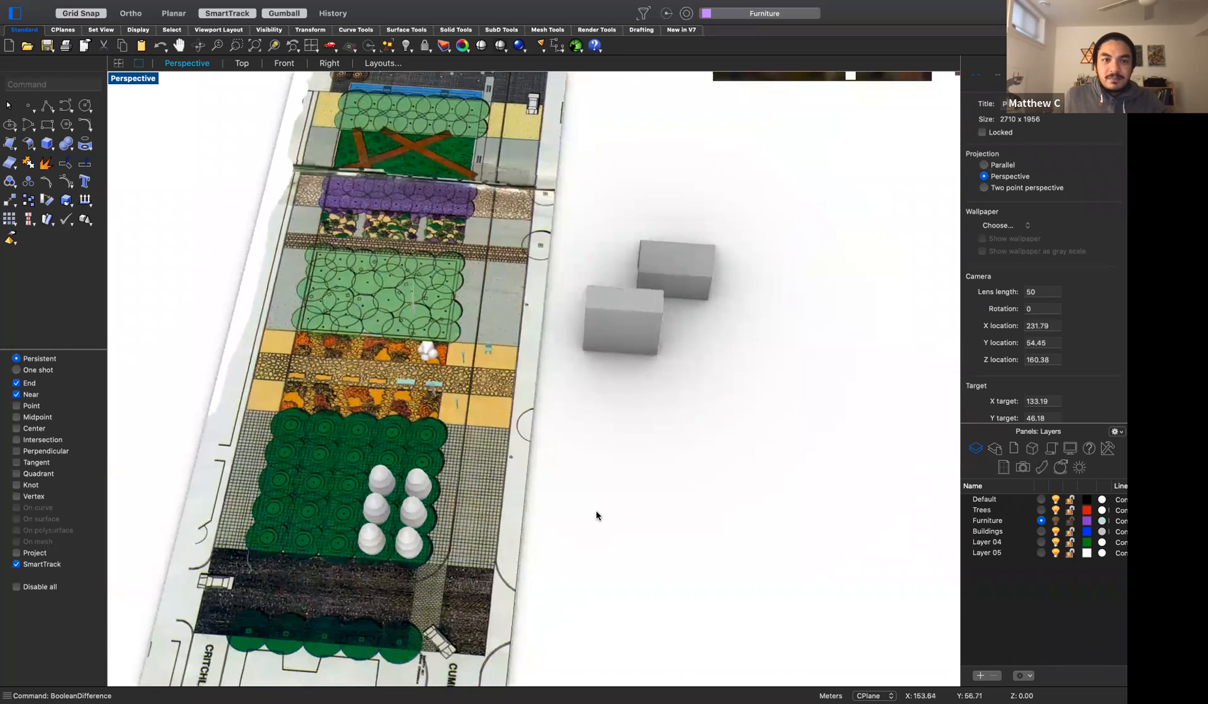
pyautogui.scroll(-5, 595, 510)
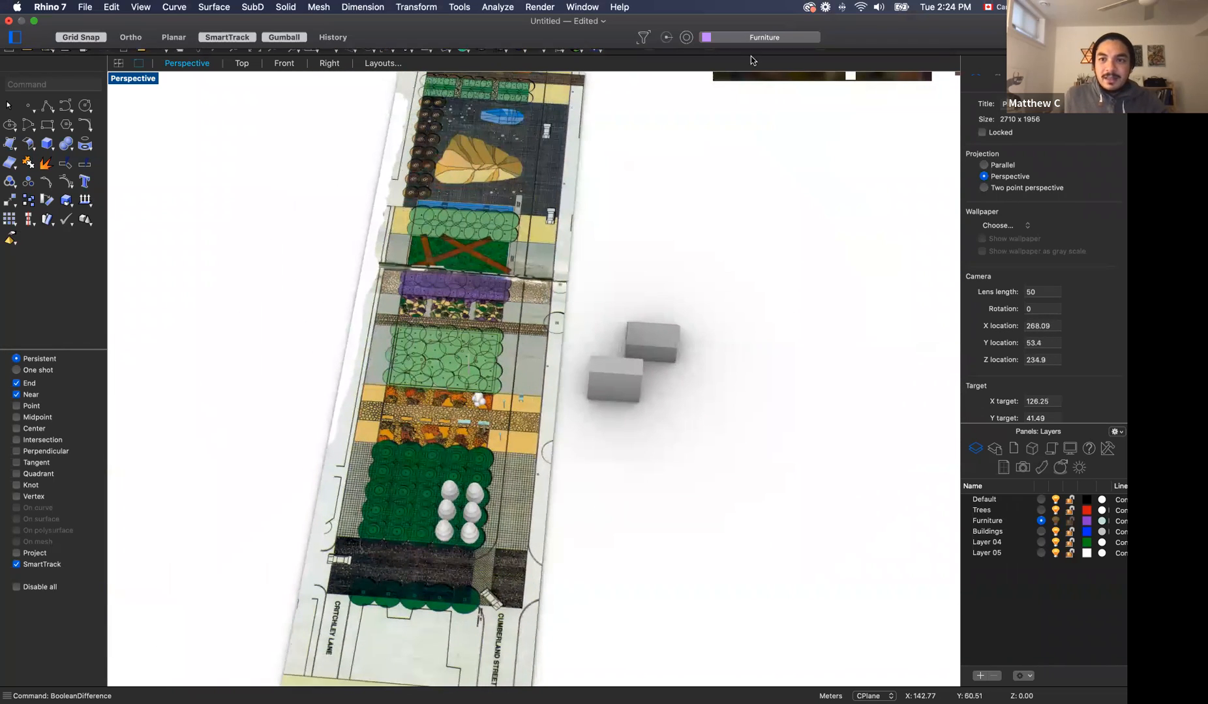
pyautogui.scroll(4, 477, 137)
pyautogui.scroll(5, 477, 137)
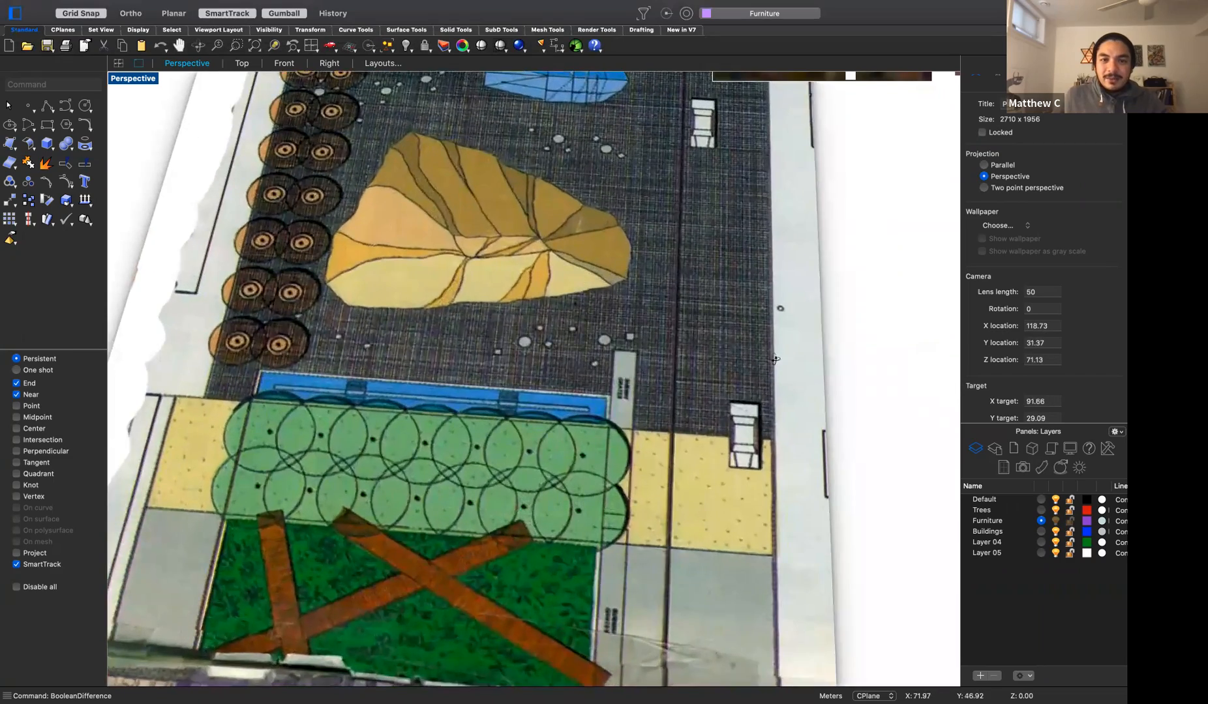
pyautogui.moveTo(775, 360); pyautogui.dragTo(511, 302, button='right')
pyautogui.scroll(-4, 514, 301)
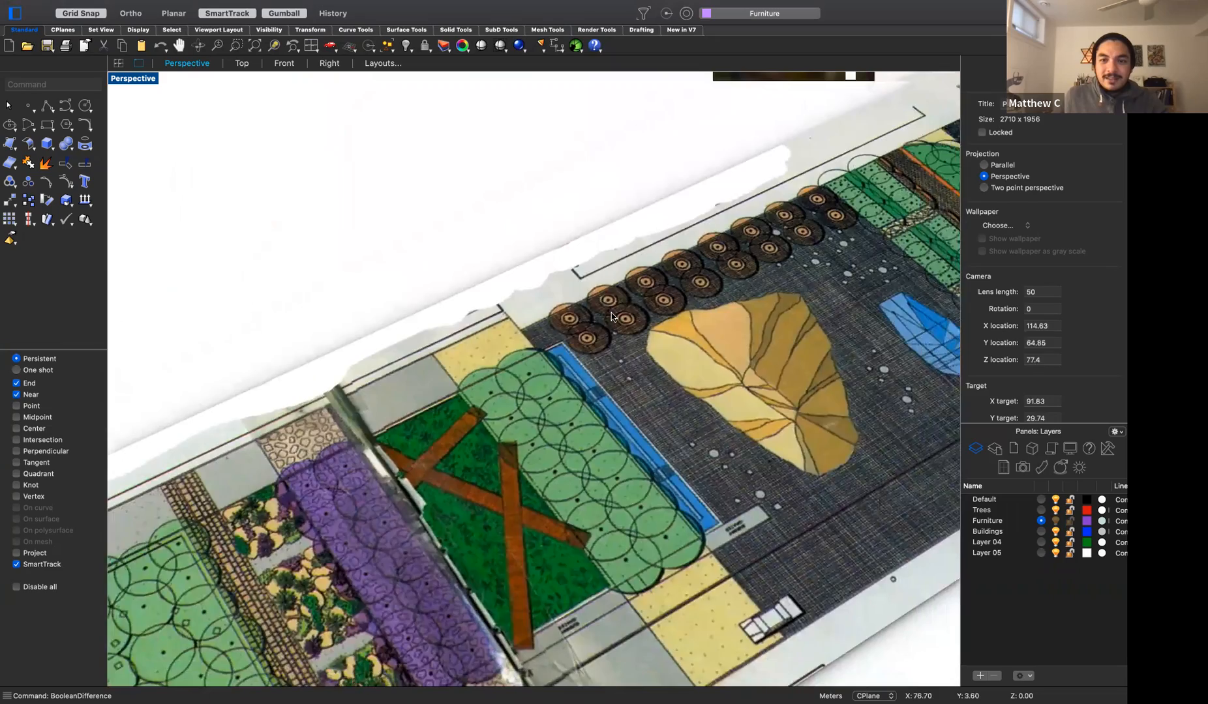
pyautogui.scroll(-5, 617, 318)
pyautogui.scroll(3, 665, 333)
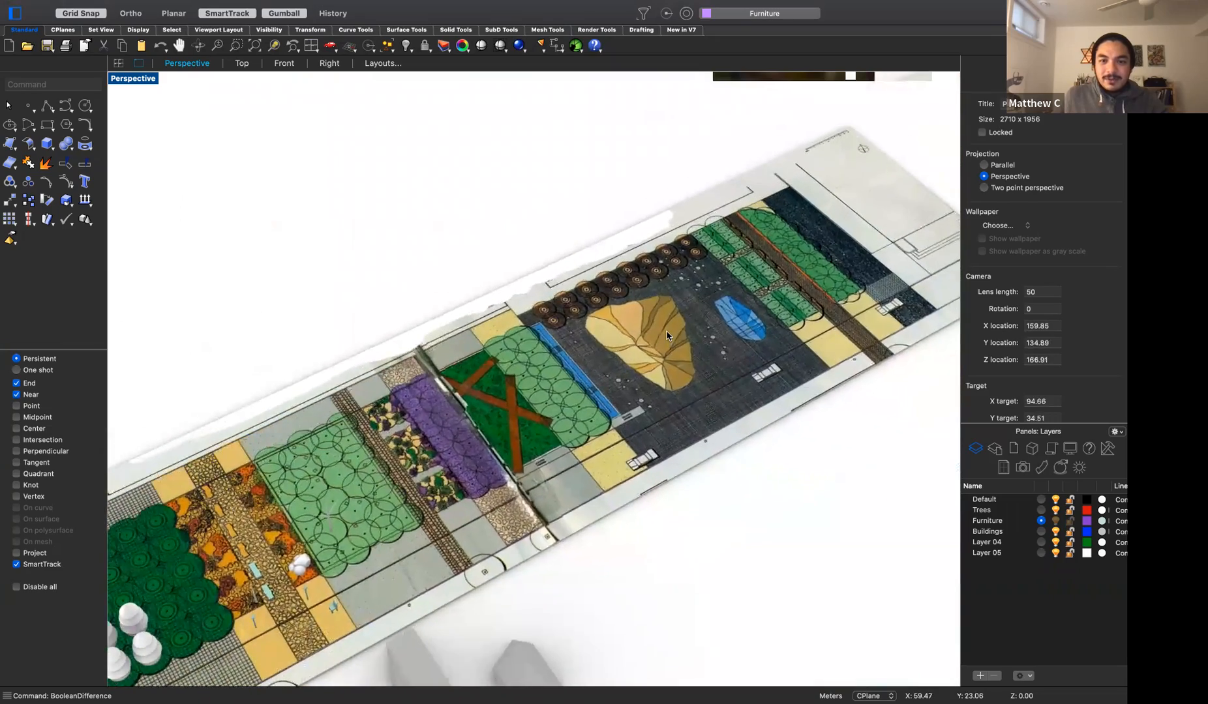
pyautogui.scroll(8, 666, 336)
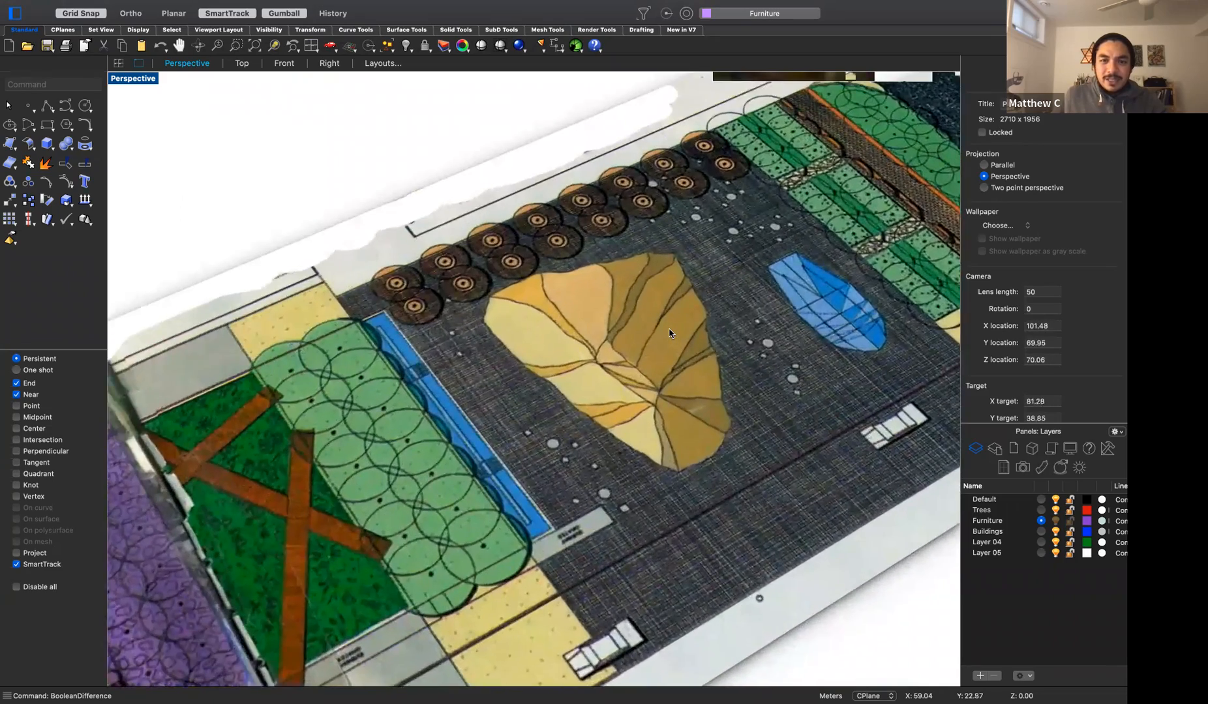
pyautogui.scroll(6, 669, 333)
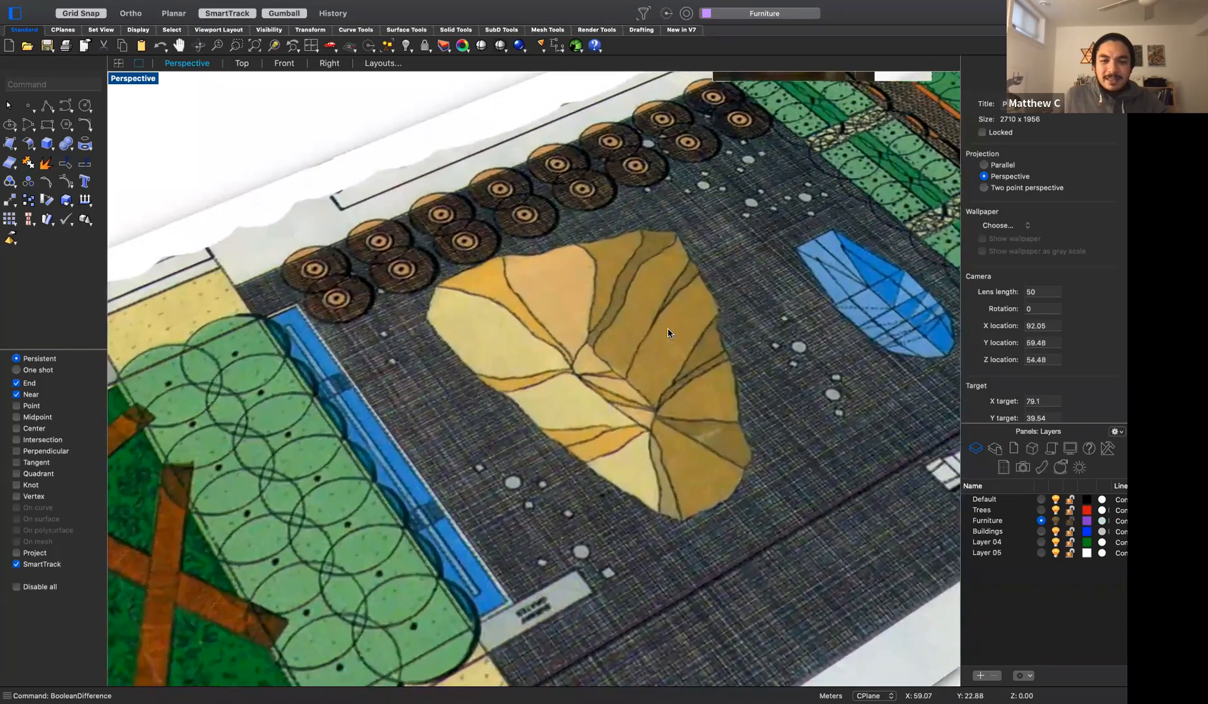
pyautogui.scroll(3, 670, 333)
pyautogui.moveTo(693, 547)
pyautogui.mouseDown(button='right')
pyautogui.moveTo(678, 536)
pyautogui.moveTo(709, 534)
pyautogui.mouseUp(button='right')
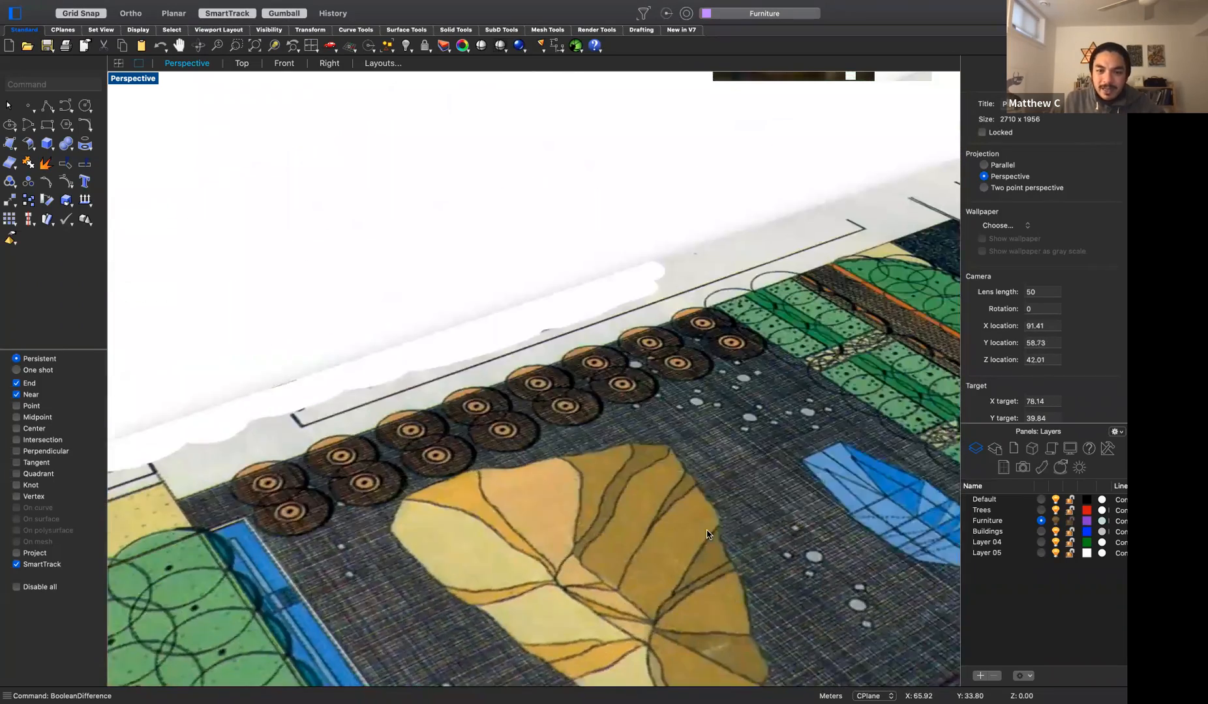
pyautogui.scroll(-2, 708, 535)
pyautogui.scroll(3, 753, 666)
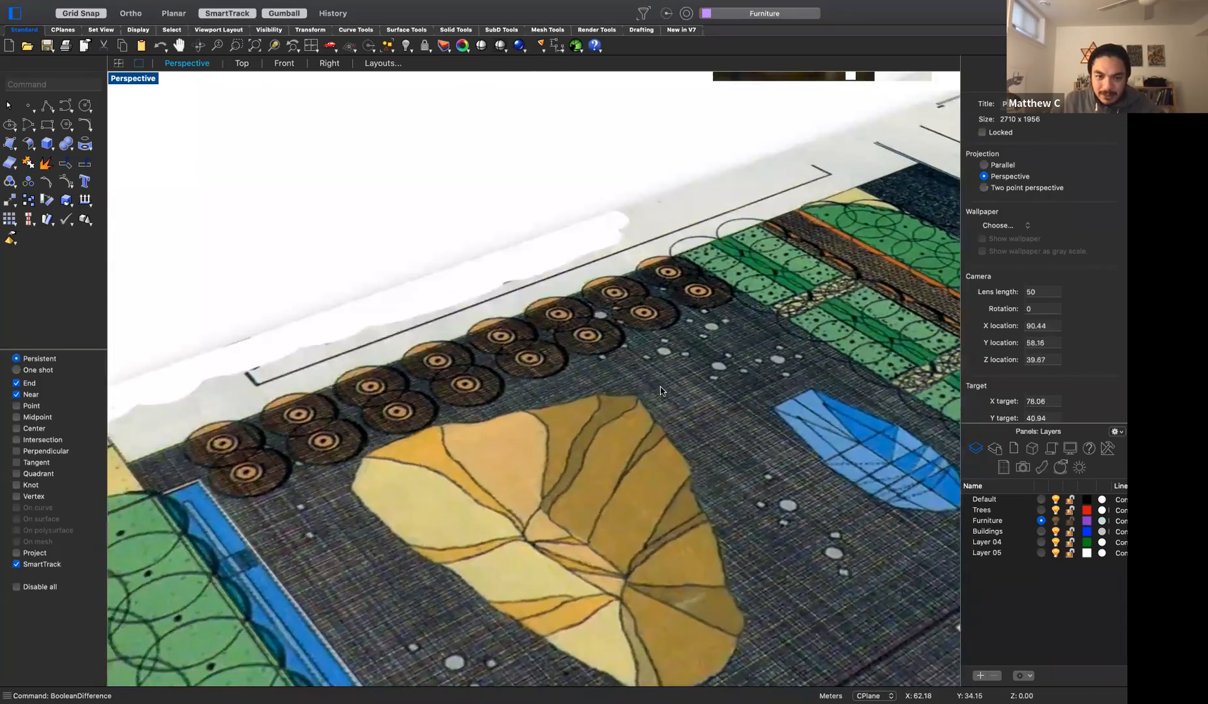
pyautogui.scroll(-5, 661, 387)
# Undo the window subtraction from the tall box building
pyautogui.scroll(4, 675, 542)
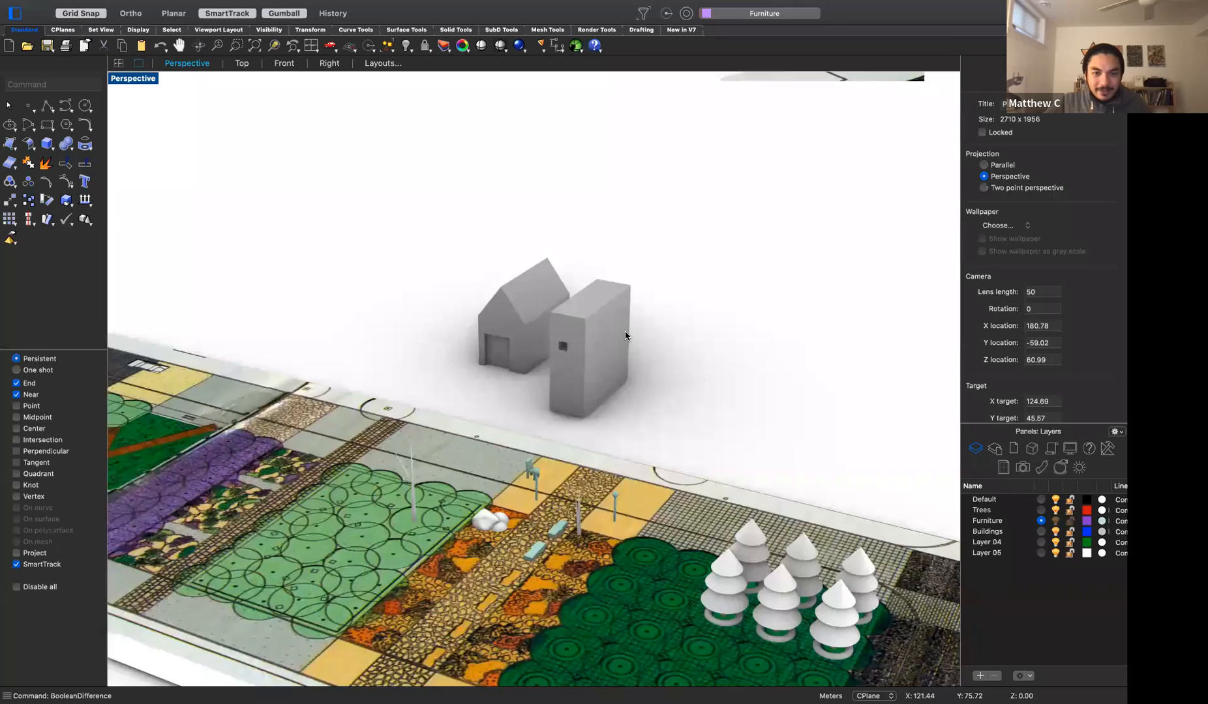
pyautogui.scroll(5, 624, 332)
pyautogui.scroll(4, 561, 377)
pyautogui.press('super+z')
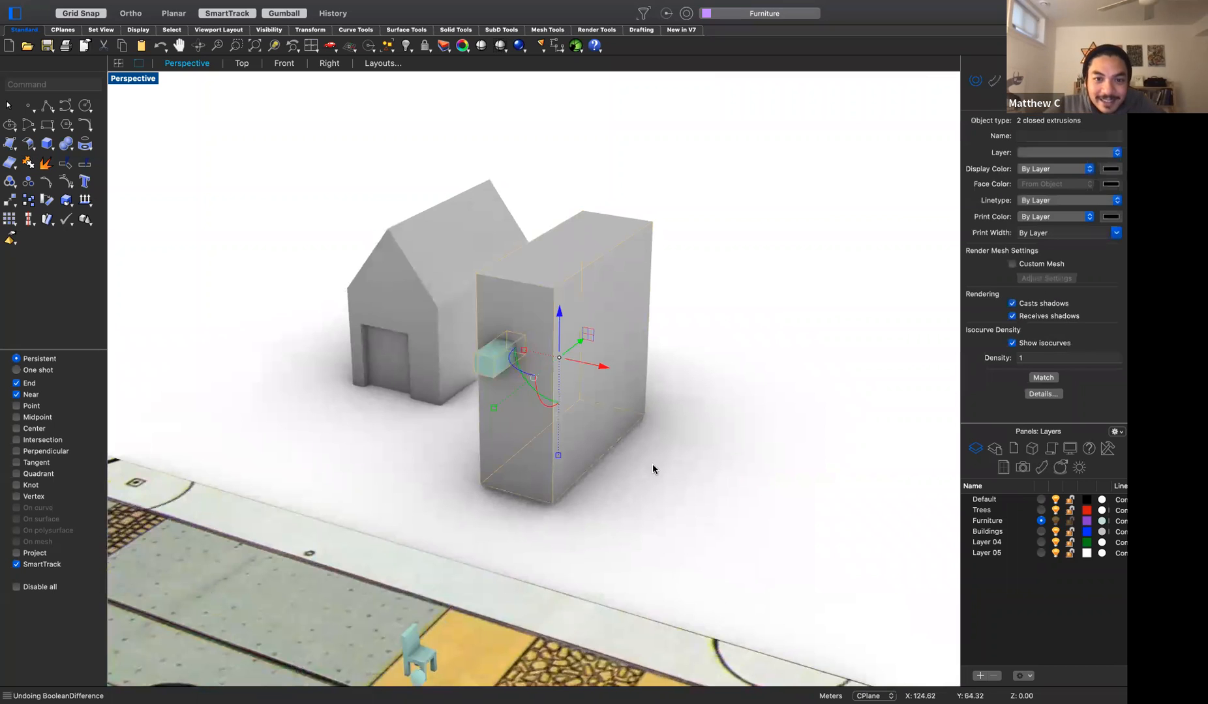
pyautogui.click(513, 367)
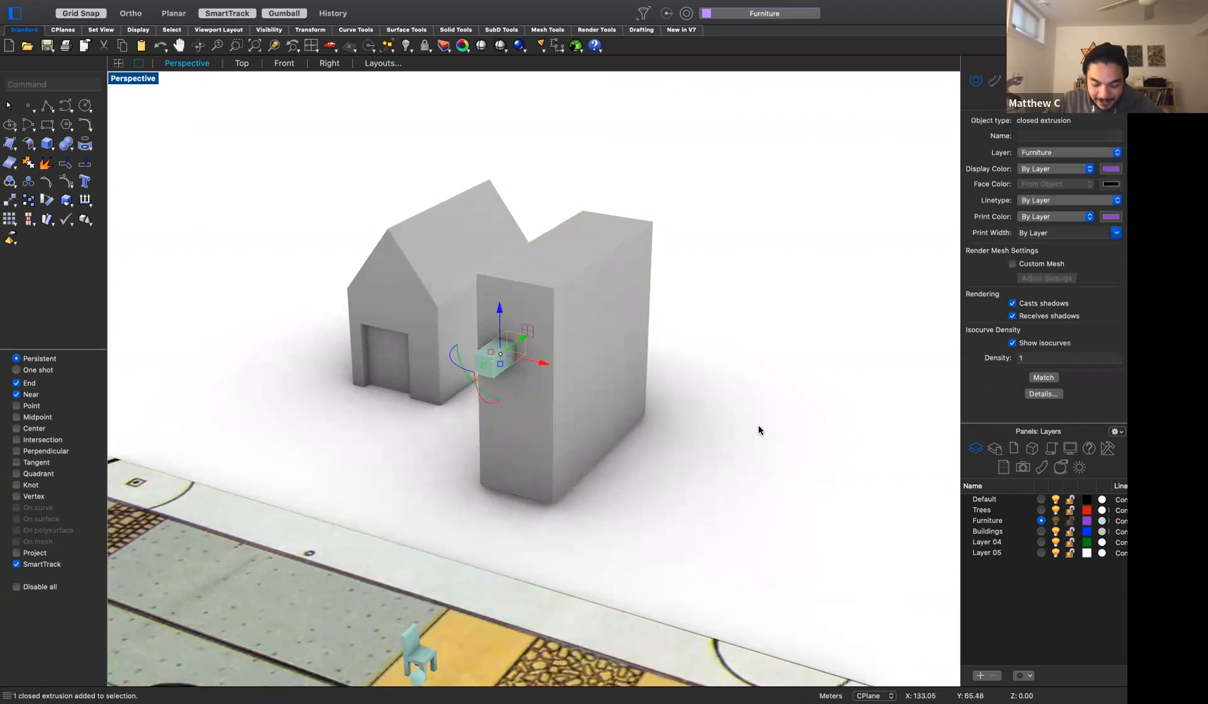
pyautogui.write('area')
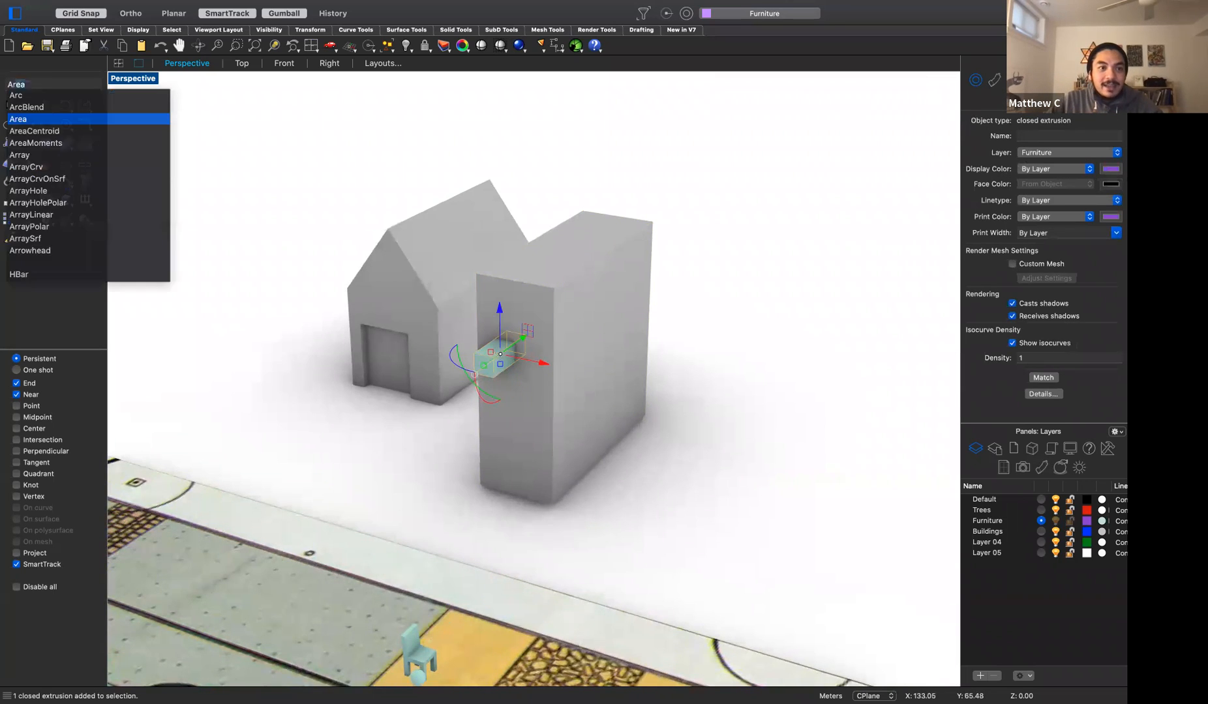
pyautogui.write('ray')
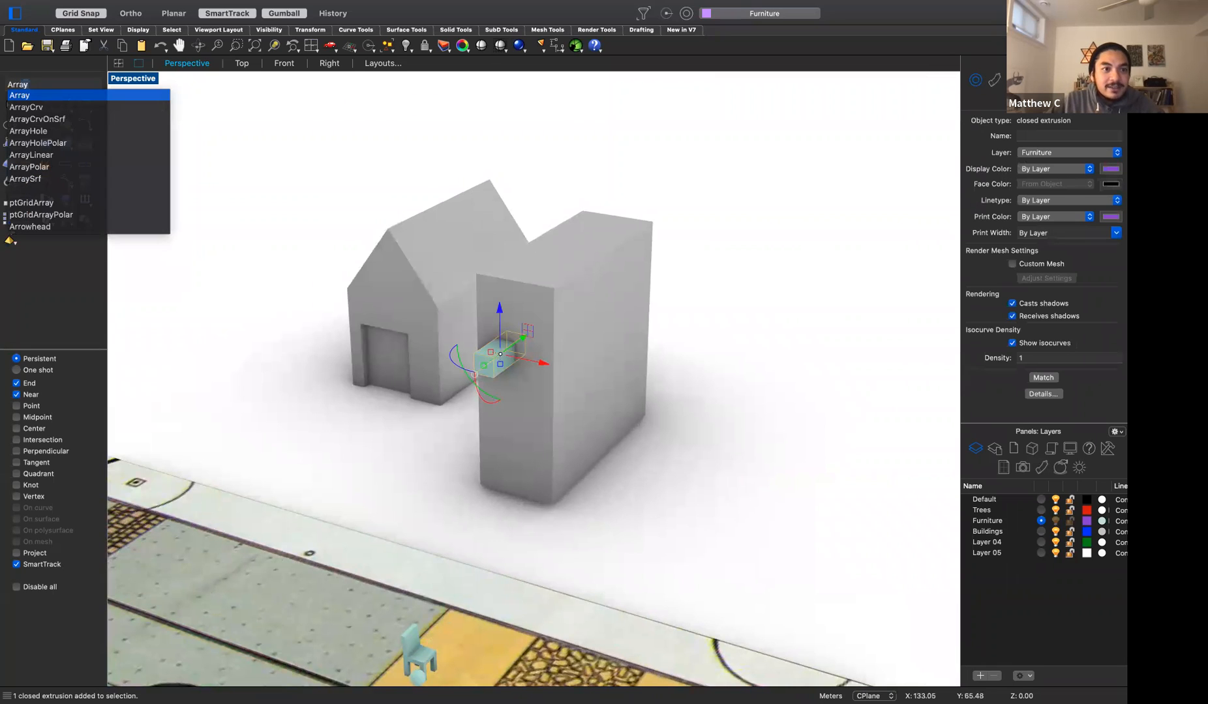
pyautogui.press('Return')
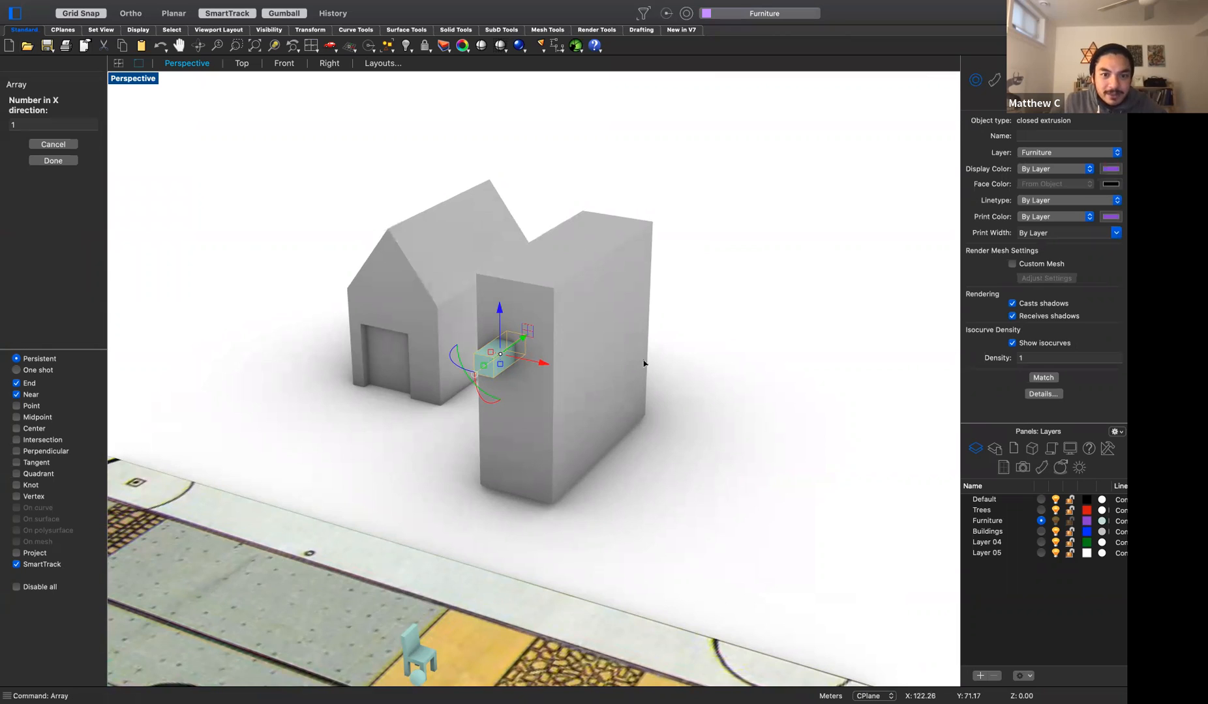
pyautogui.click(50, 125)
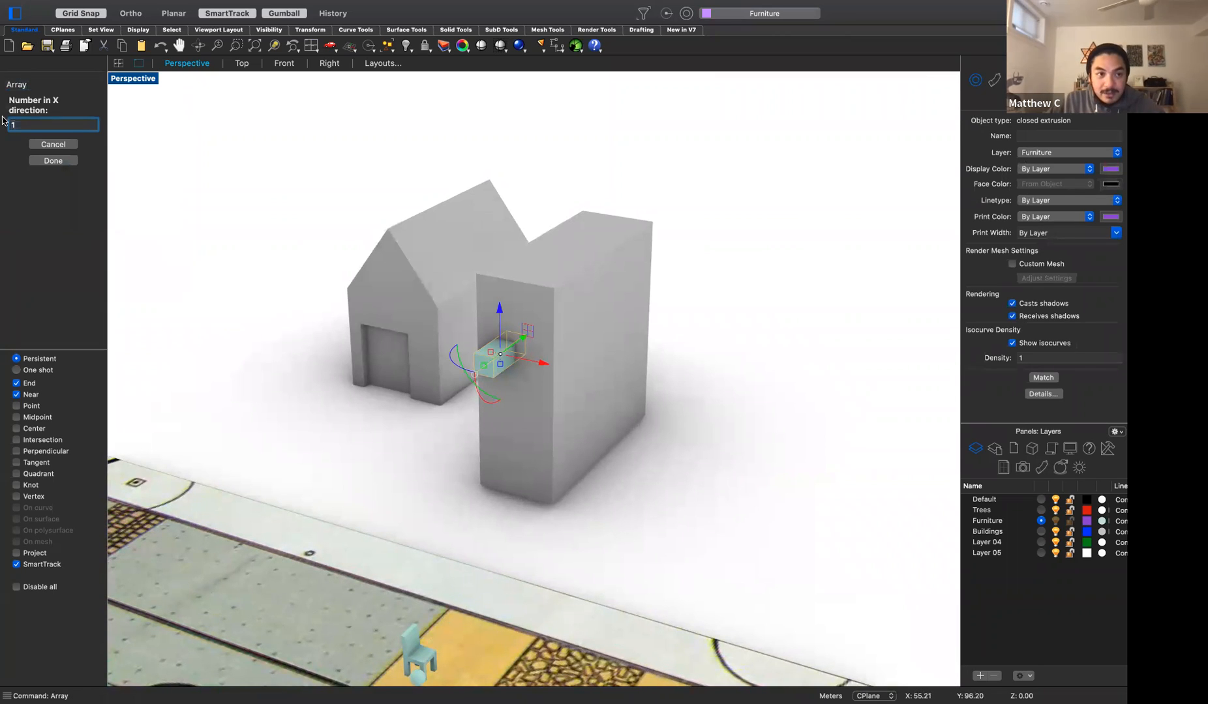
pyautogui.press('Return')
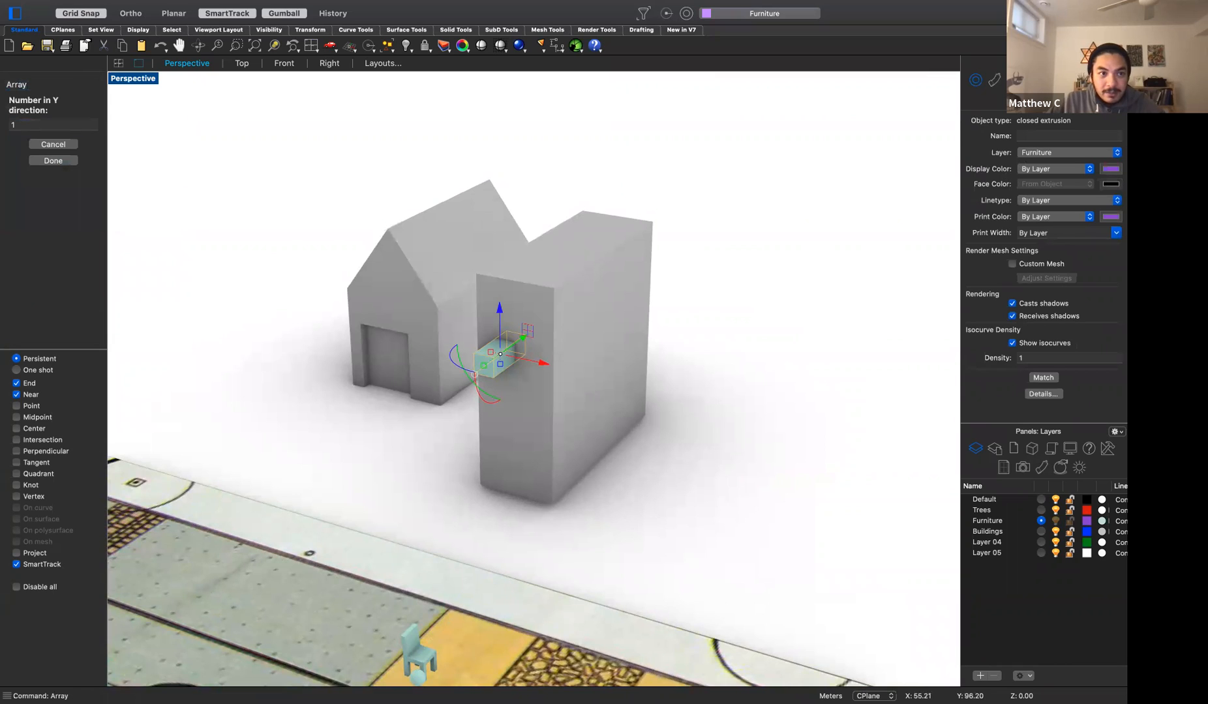
pyautogui.press('Return')
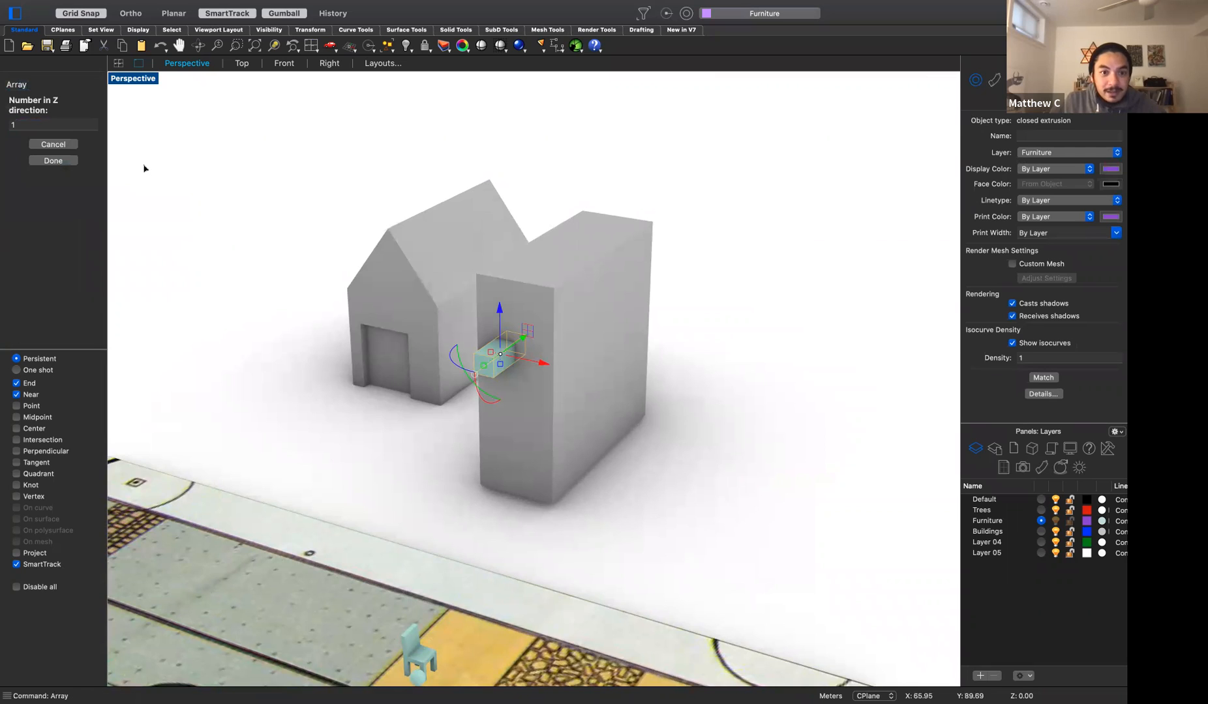
pyautogui.press('Return')
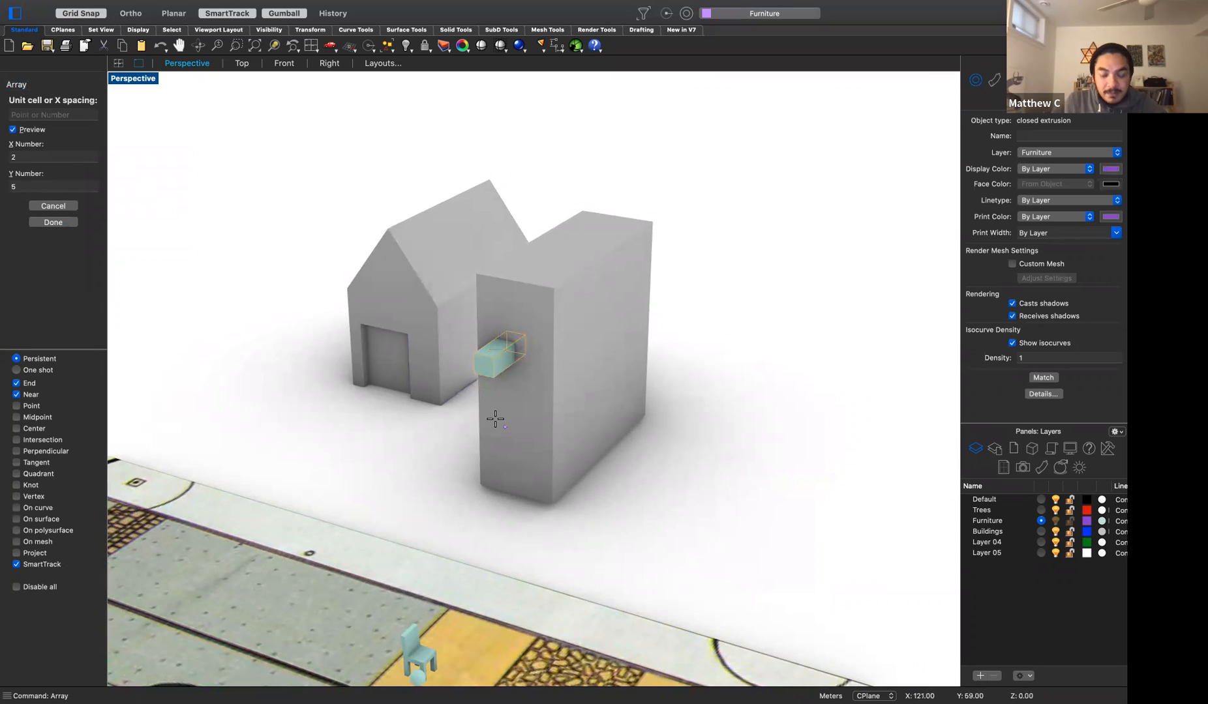
pyautogui.press('Return')
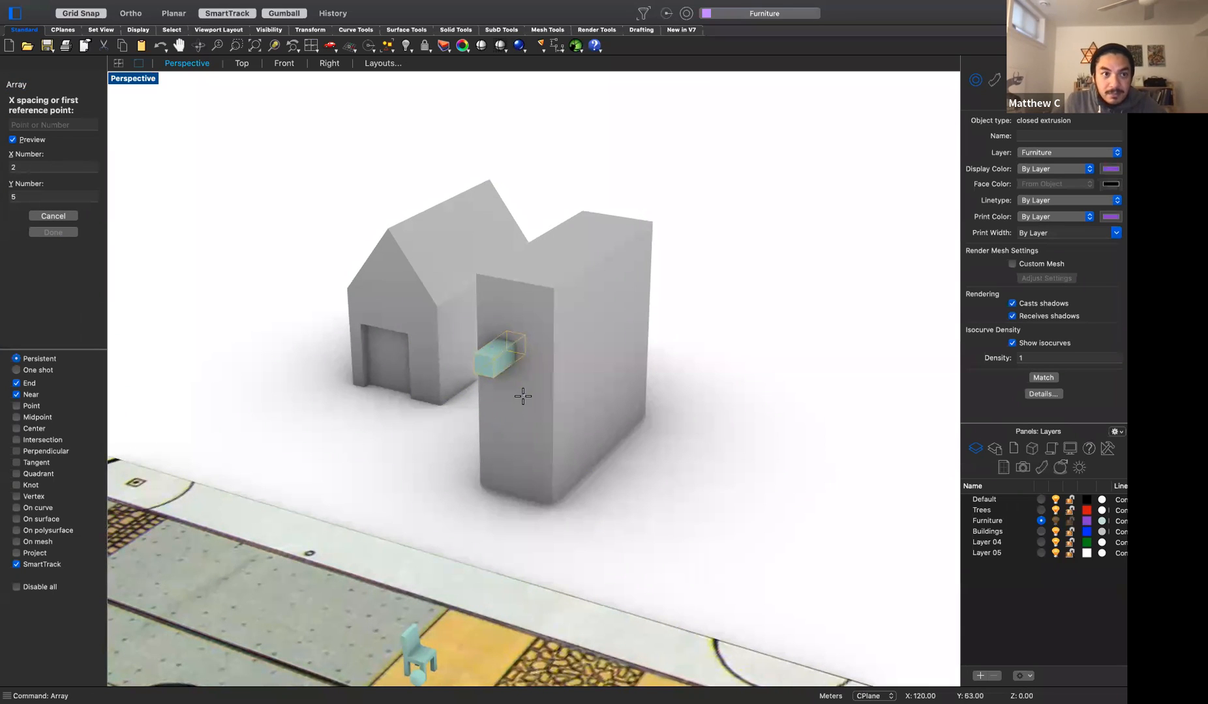
pyautogui.press('Escape')
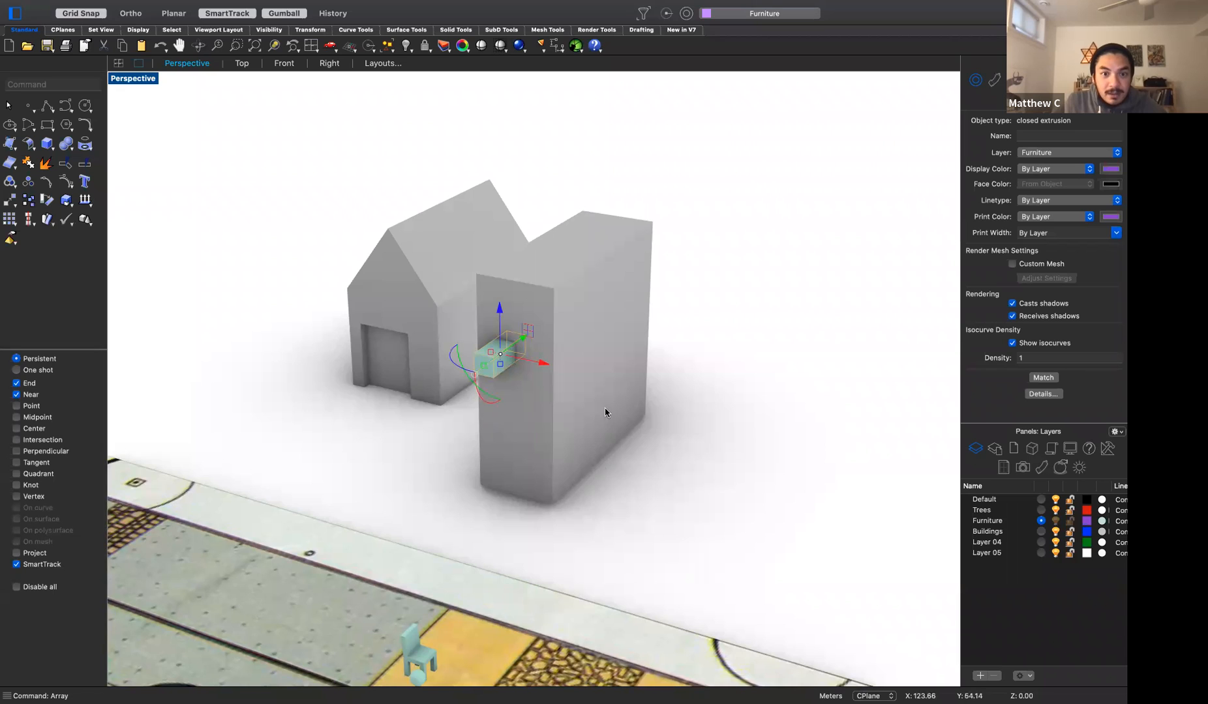
# Try to array the small box with counts of 2 in X, 5 in Y and 4 in Z, picking the unit cell from its corner
pyautogui.moveTo(631, 447); pyautogui.dragTo(711, 412, button='right')
pyautogui.write('Rarra')
pyautogui.press('Escape')
pyautogui.write('and: Array')
pyautogui.press('Return')
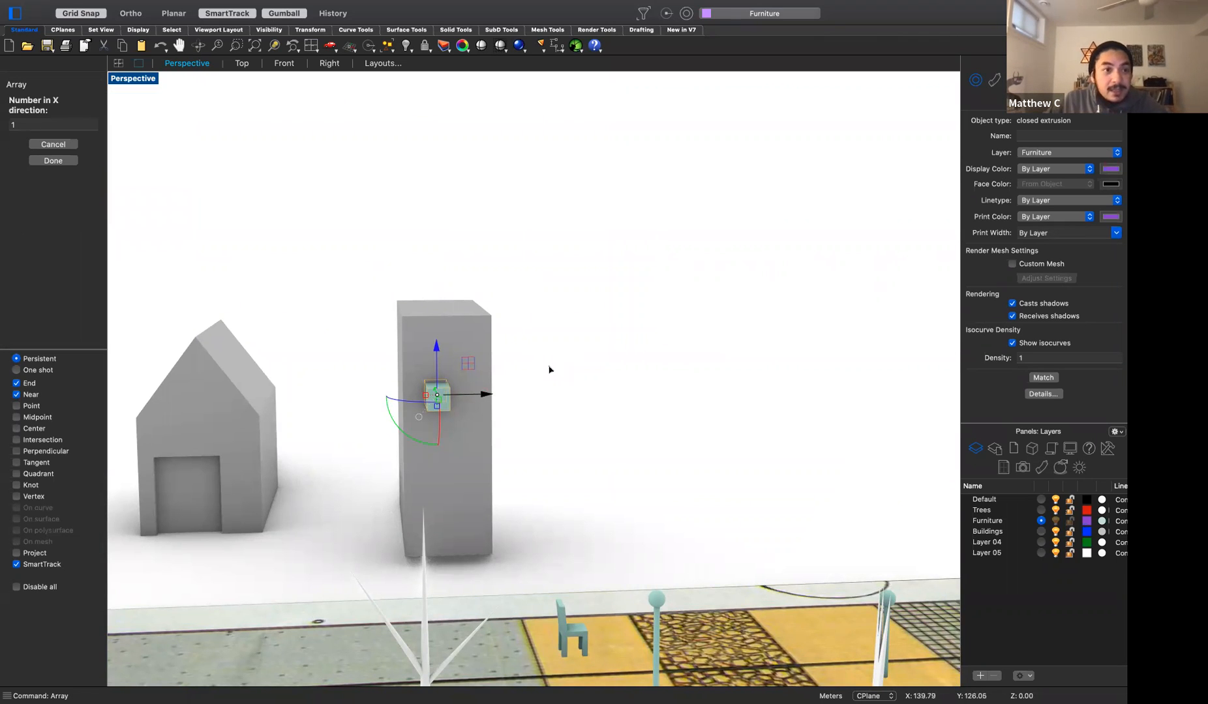
pyautogui.press('Return')
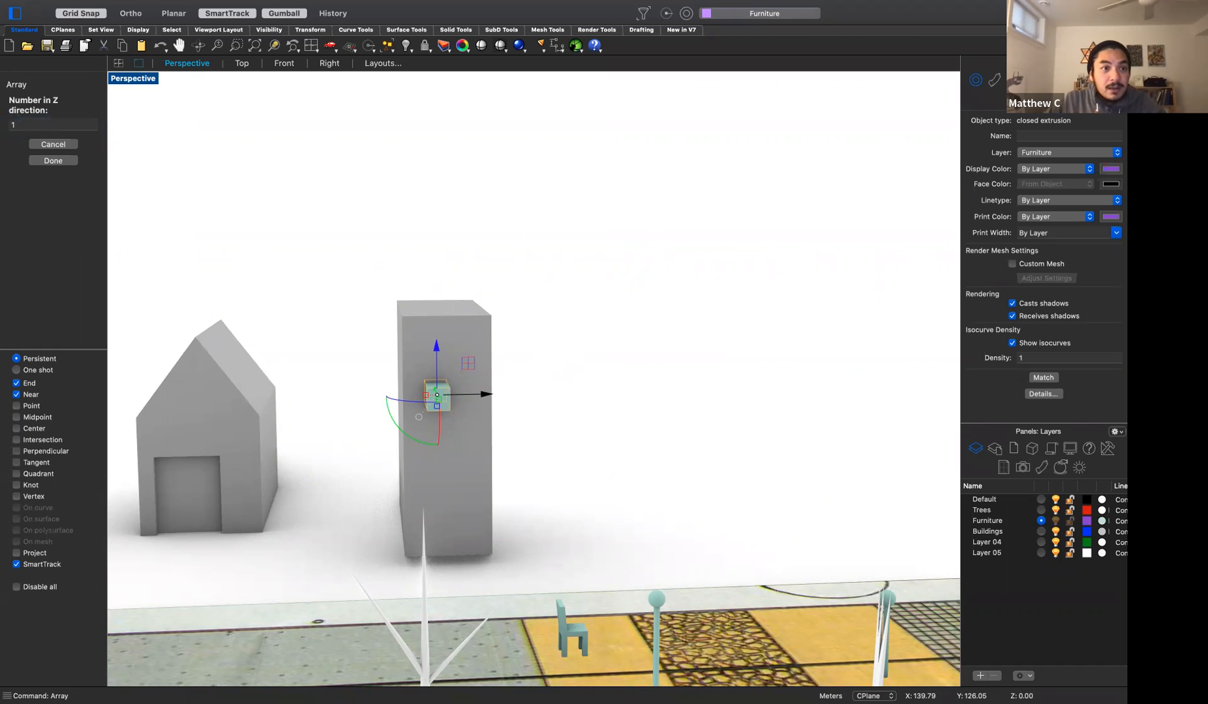
pyautogui.write('4')
pyautogui.press('Return')
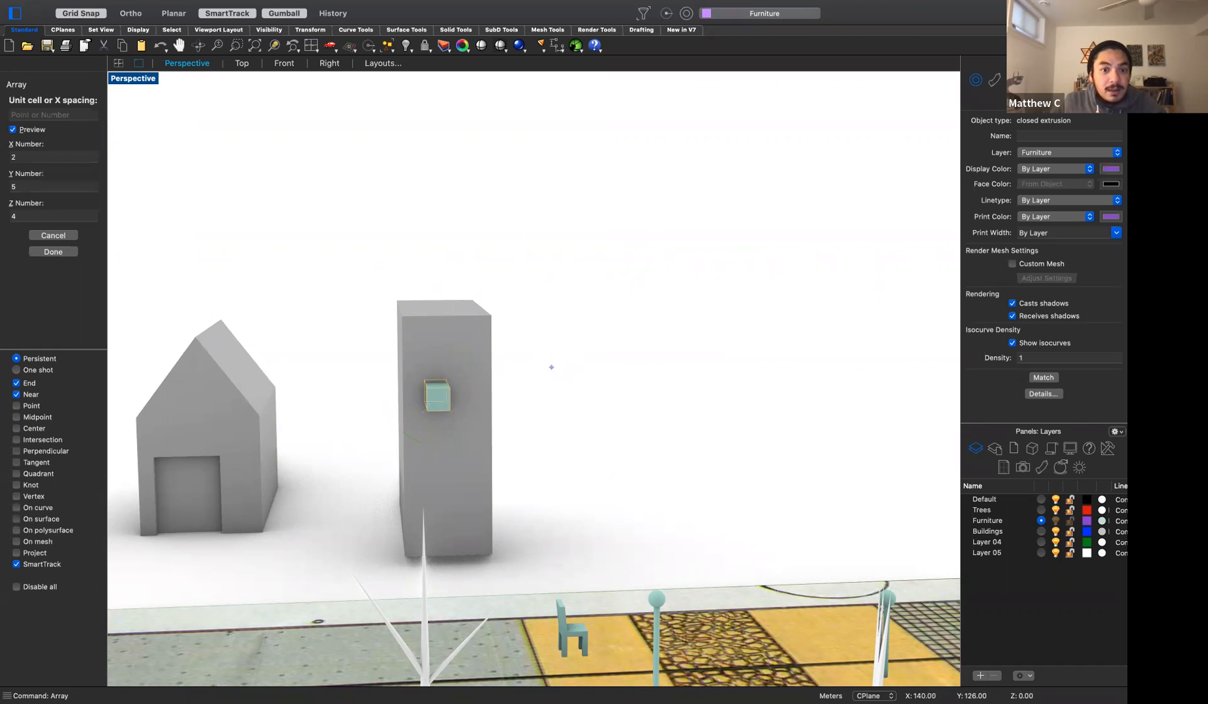
pyautogui.click(428, 387)
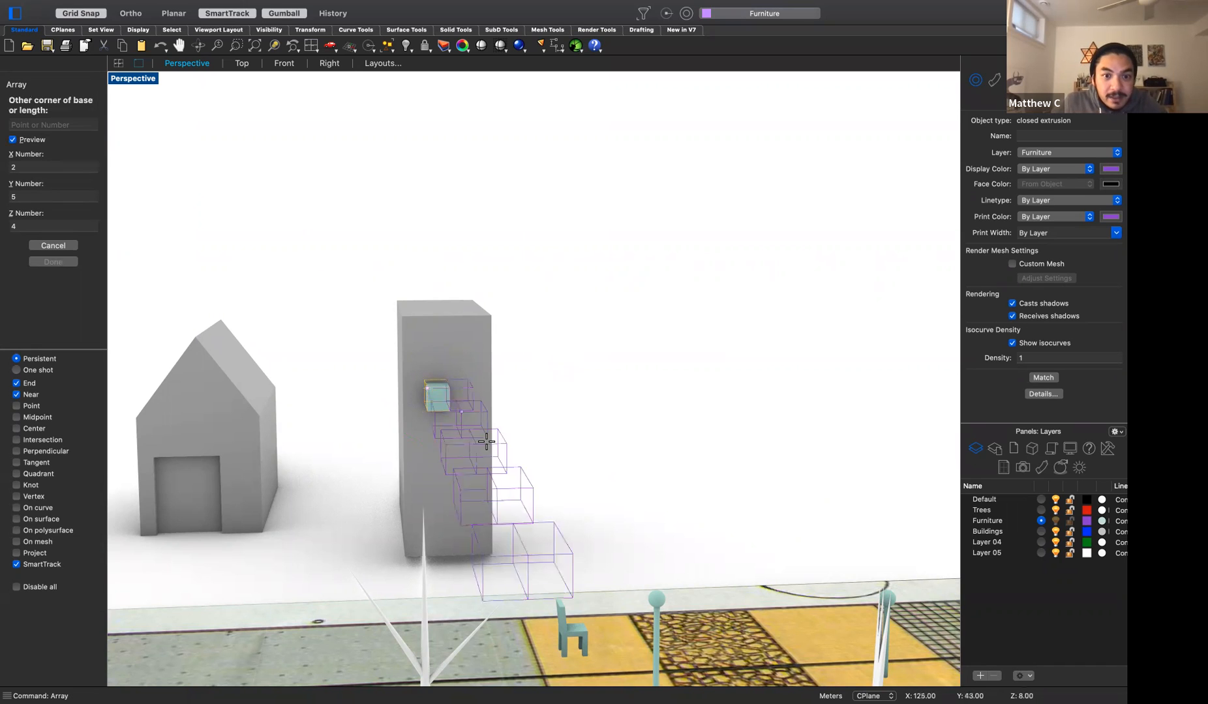
pyautogui.click(482, 408)
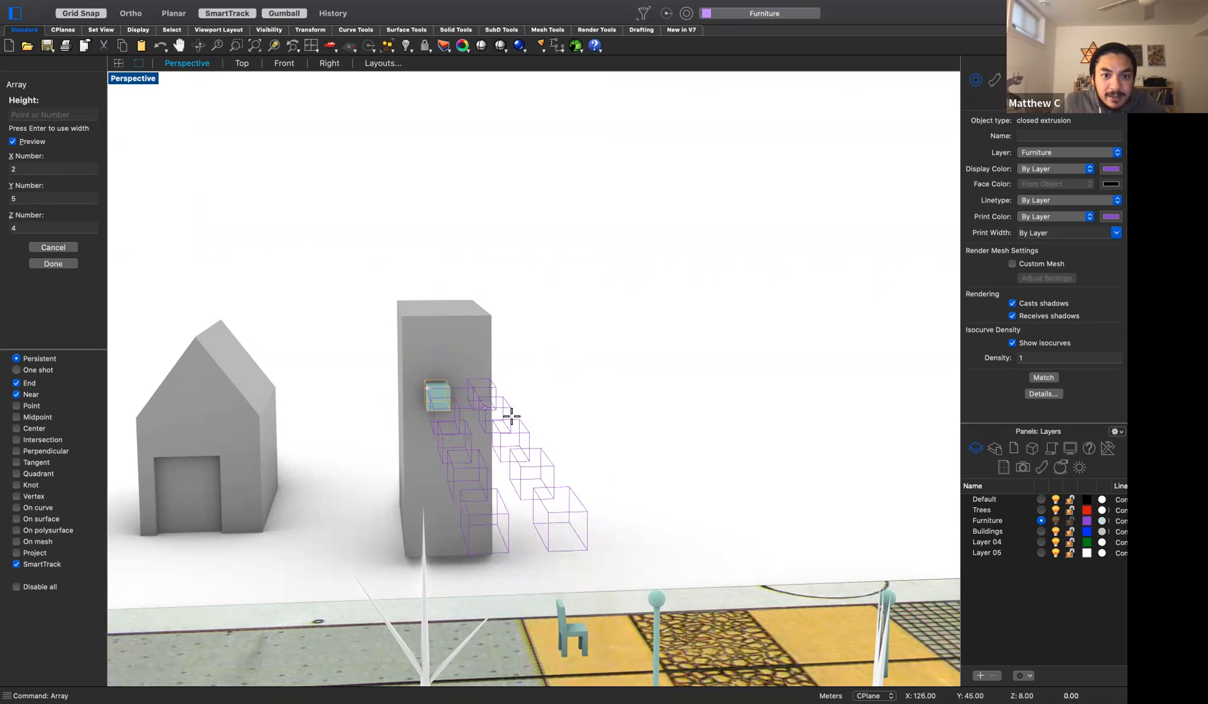
pyautogui.press('Return')
pyautogui.moveTo(639, 477); pyautogui.dragTo(630, 482, button='right')
pyautogui.press('Return')
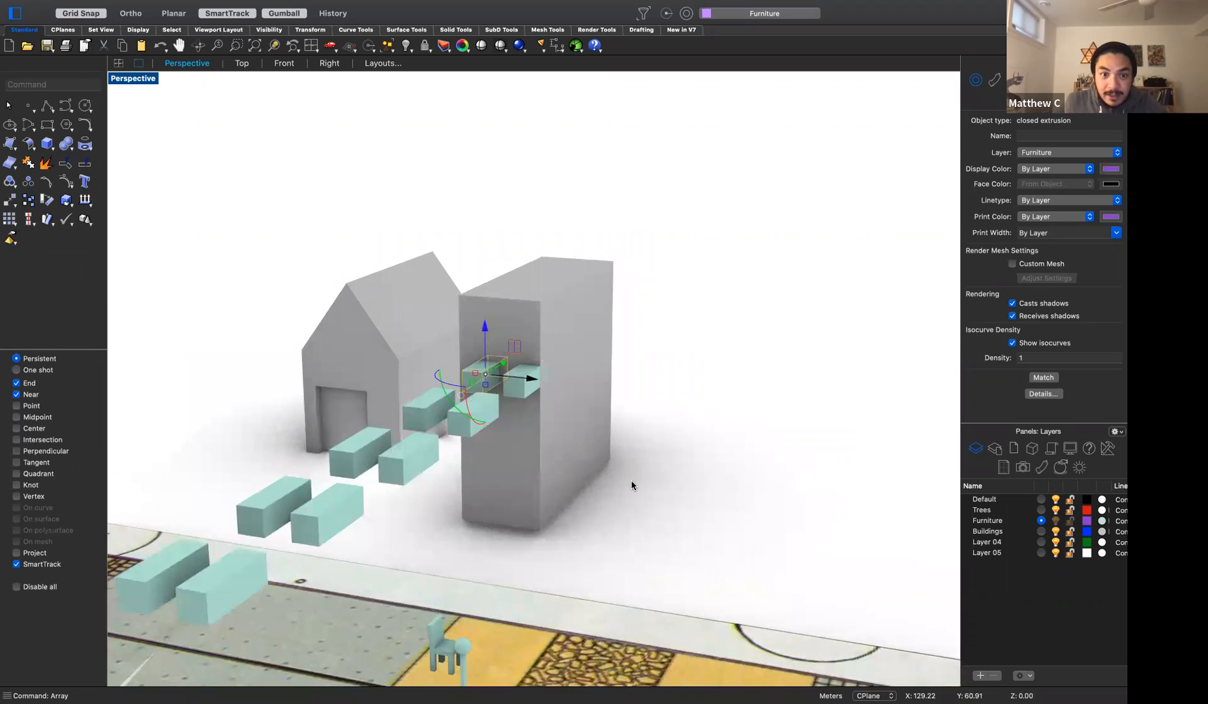
# Undo the array and reposition the small box so it protrudes further out from the tall building's front face
pyautogui.scroll(-3, 699, 472)
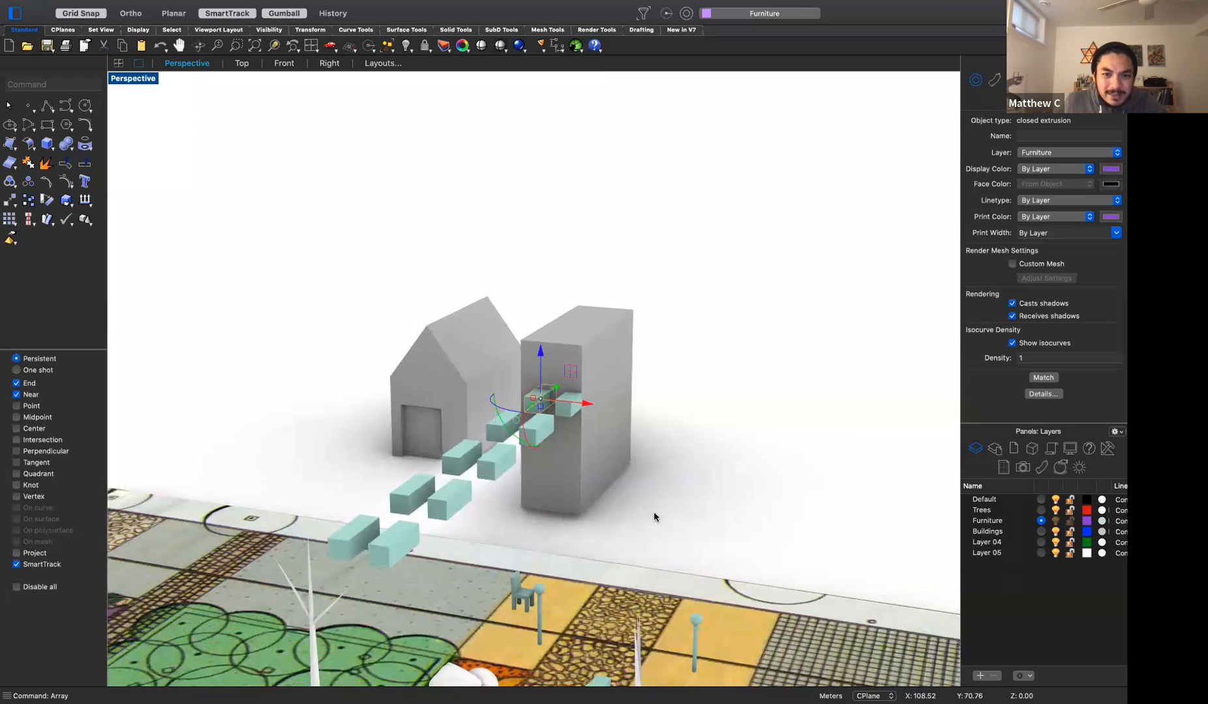
pyautogui.moveTo(706, 513); pyautogui.dragTo(643, 387, button='right')
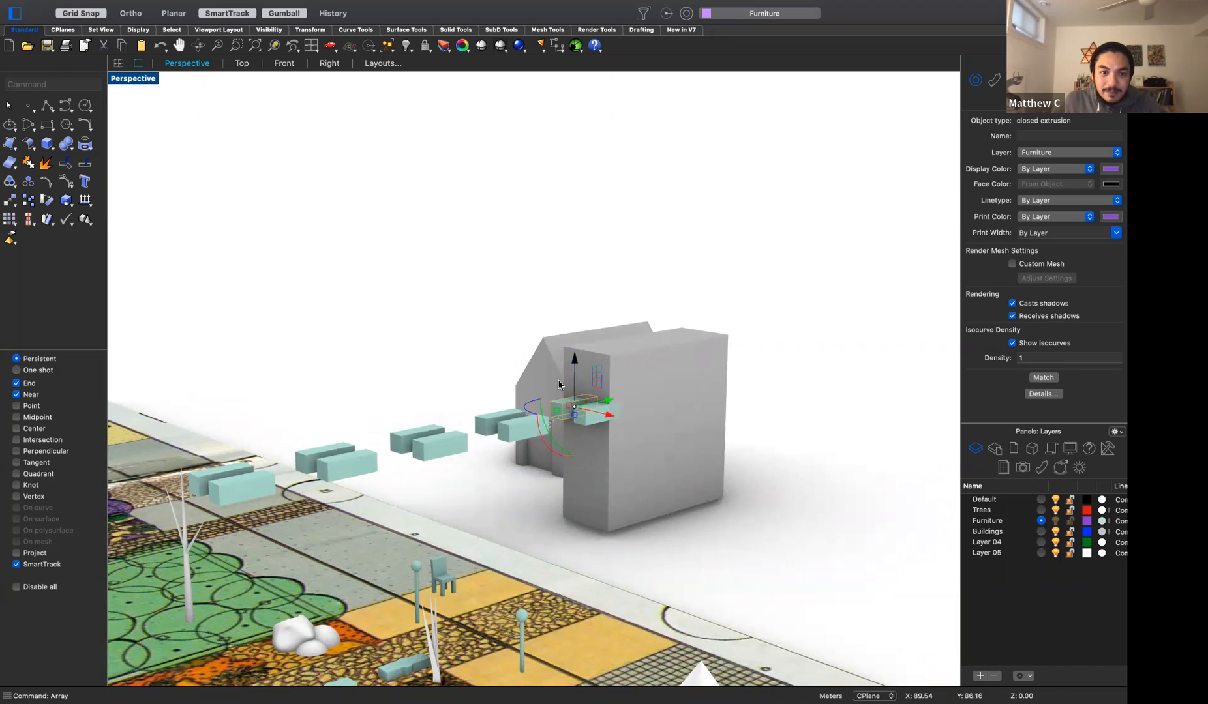
pyautogui.press('super+a')
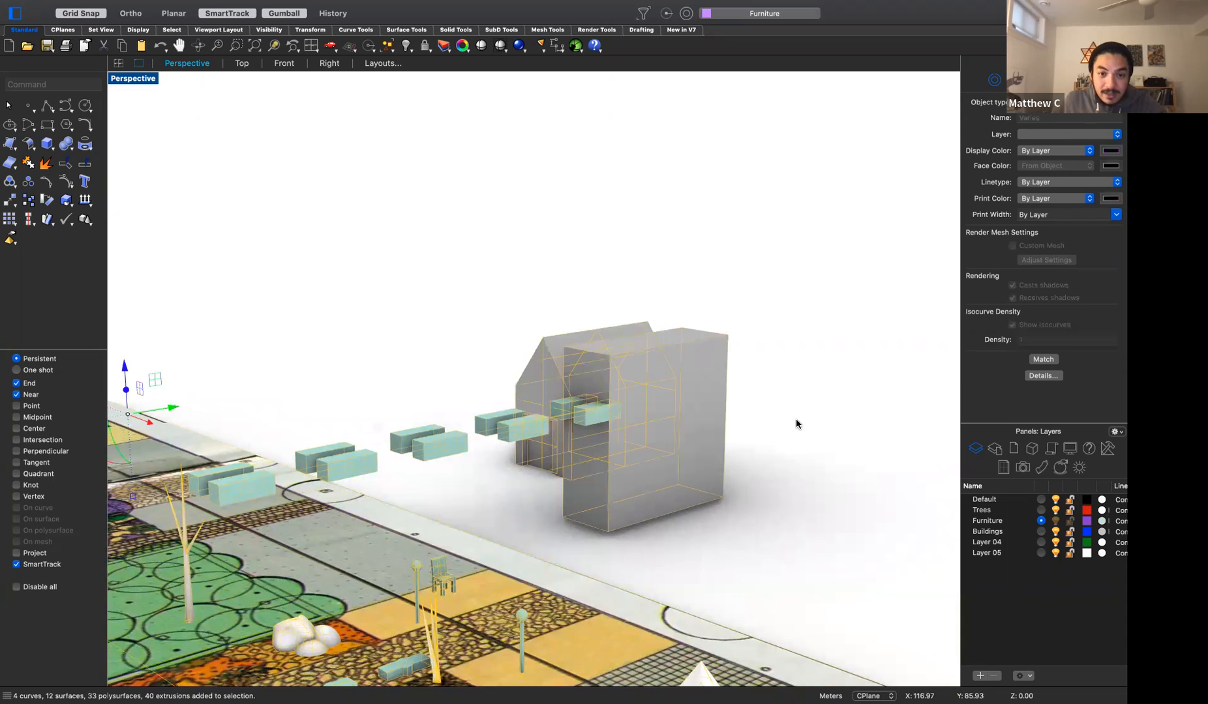
pyautogui.click(811, 425)
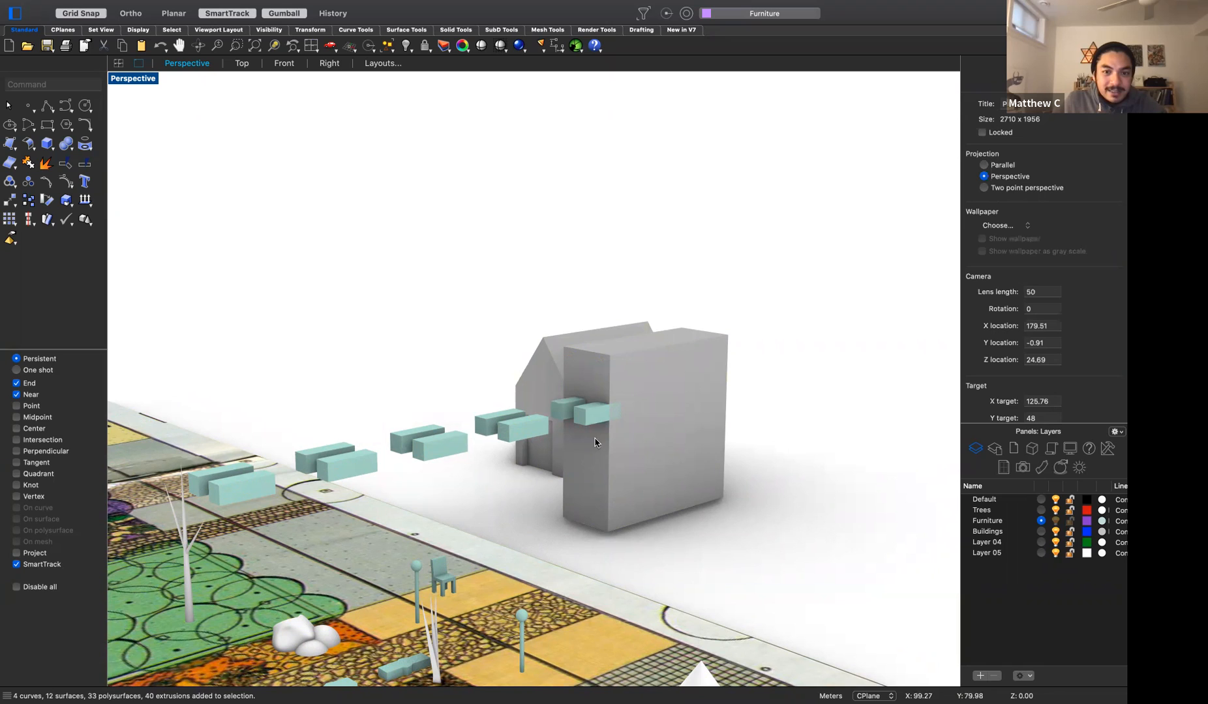
pyautogui.press('super+z')
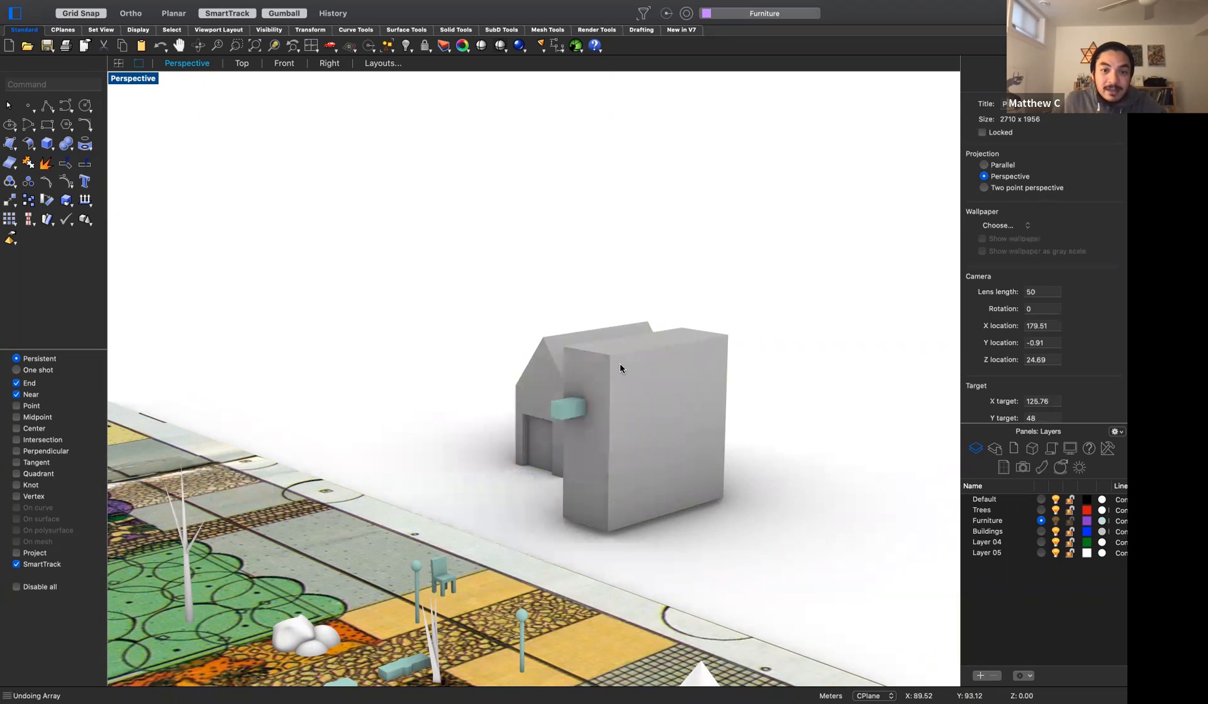
pyautogui.press('super+z')
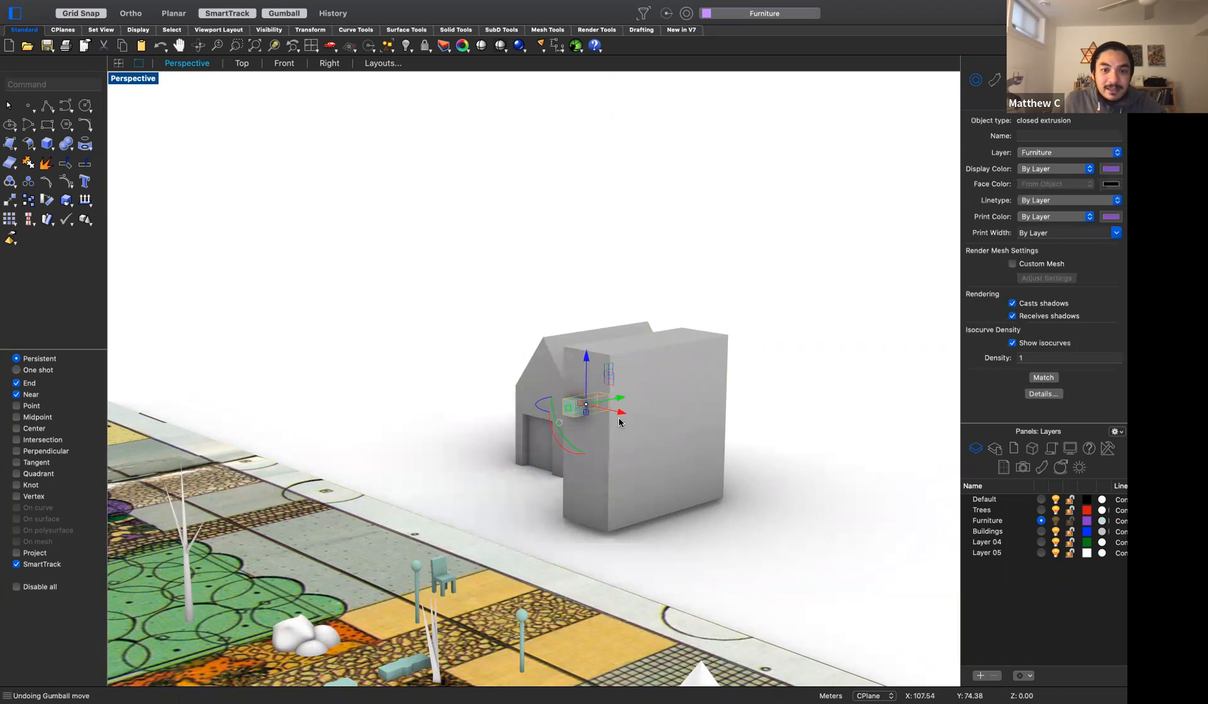
pyautogui.moveTo(620, 399); pyautogui.dragTo(542, 415)
pyautogui.write('array')
pyautogui.press('Return')
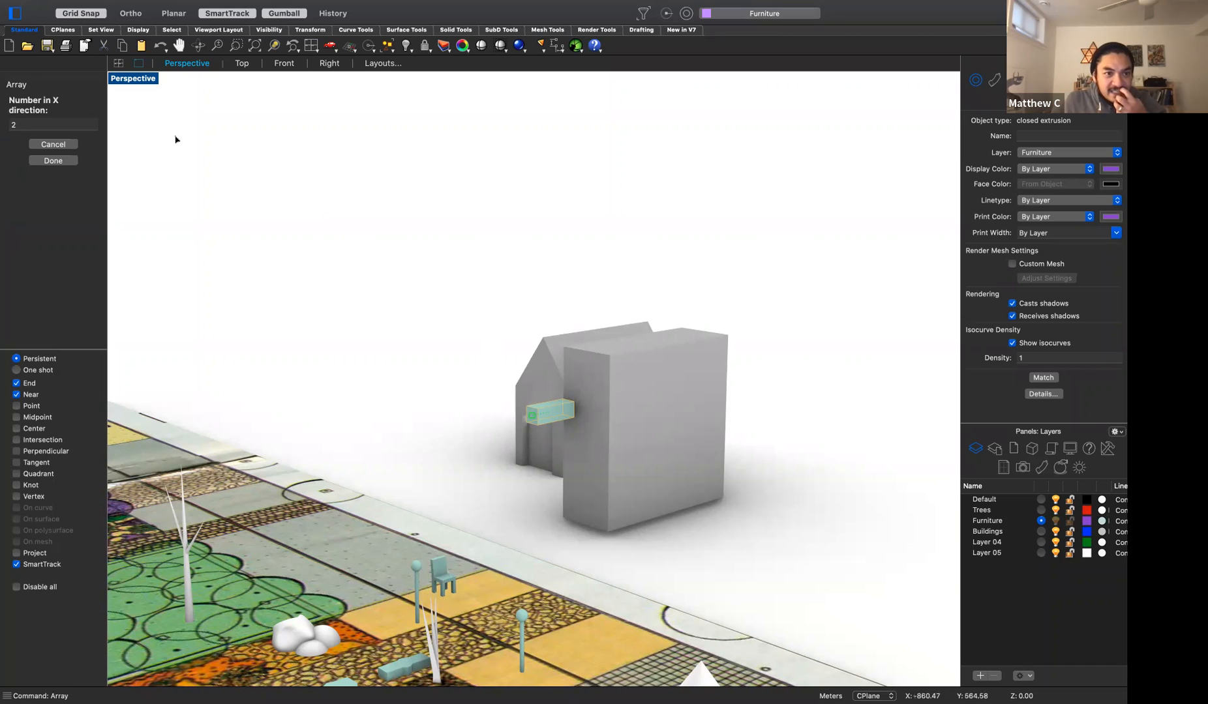
pyautogui.press('Return')
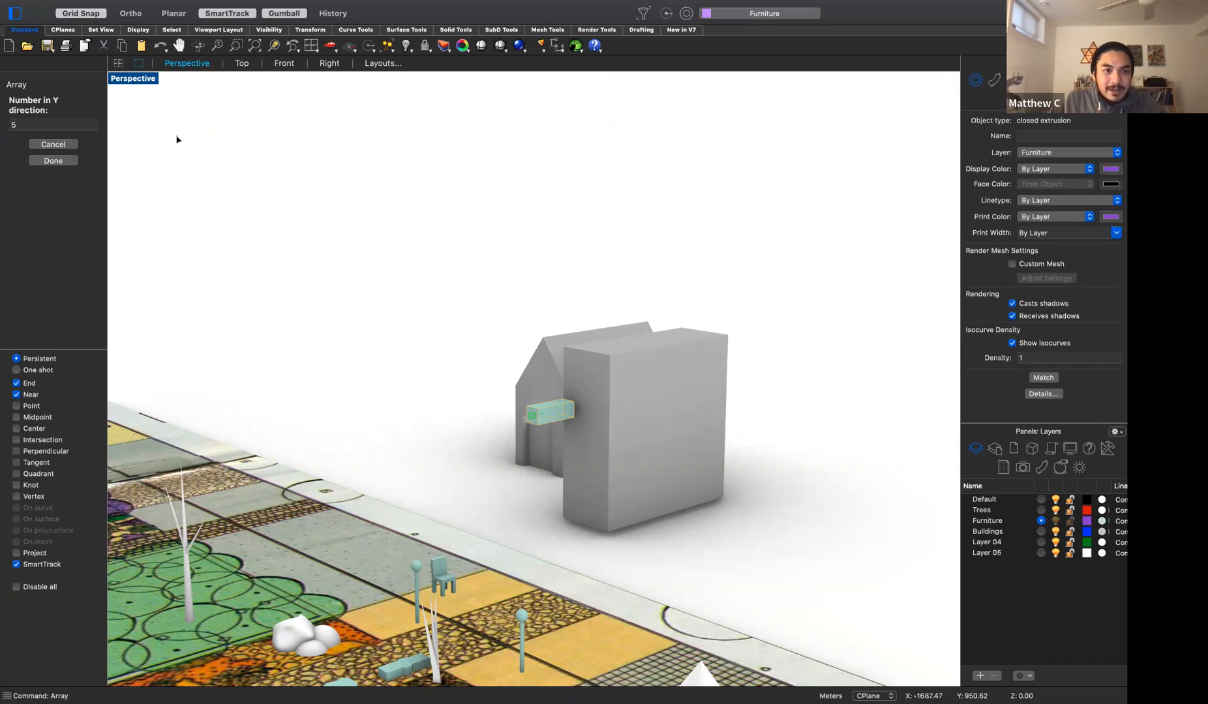
pyautogui.press('Return')
pyautogui.write('4')
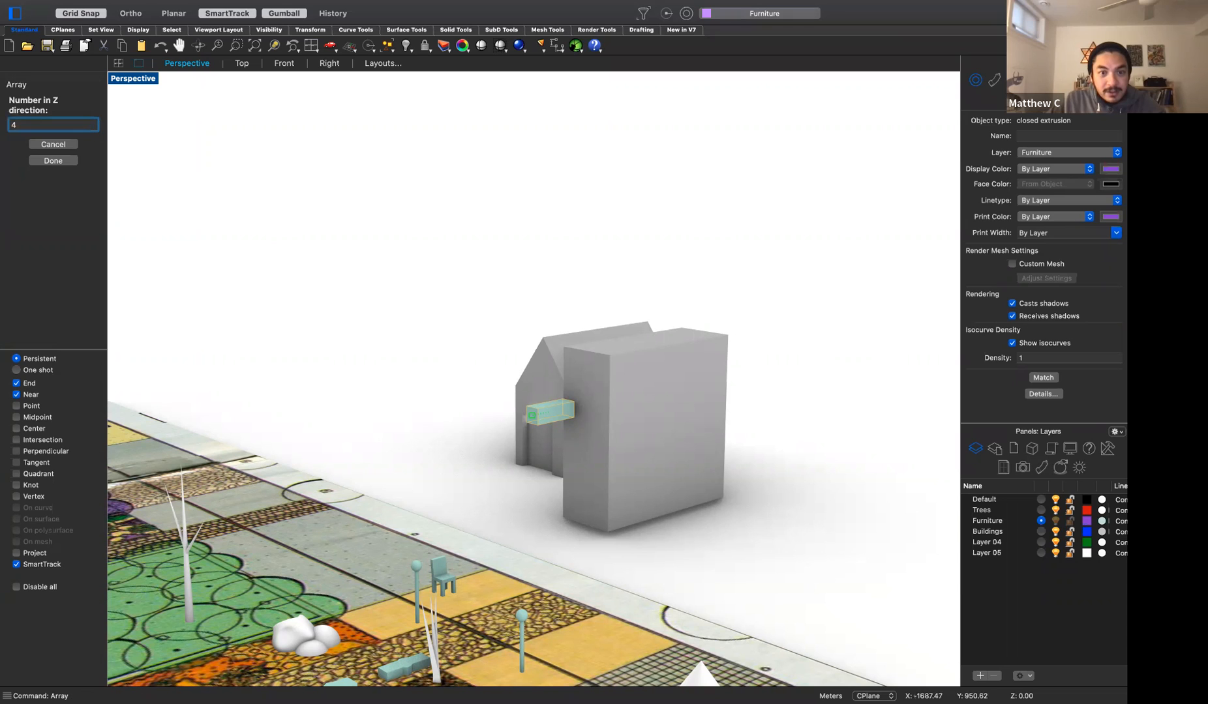
pyautogui.press('Return')
pyautogui.scroll(2, 544, 418)
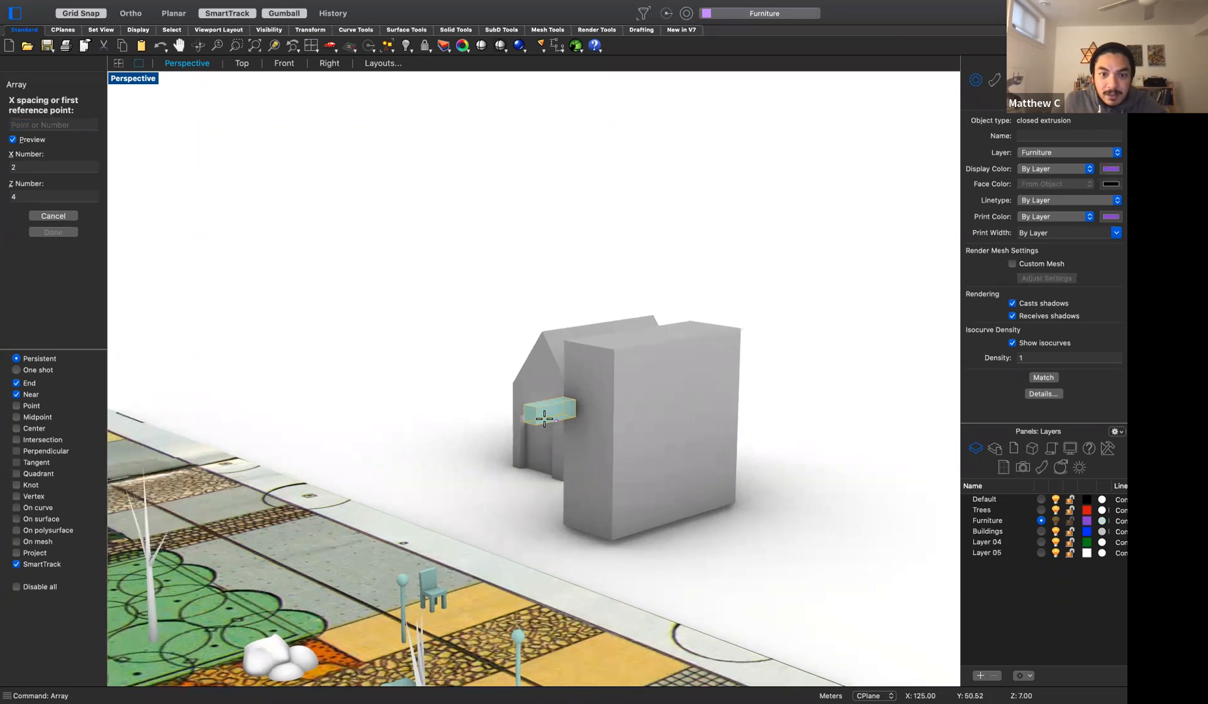
pyautogui.scroll(5, 587, 499)
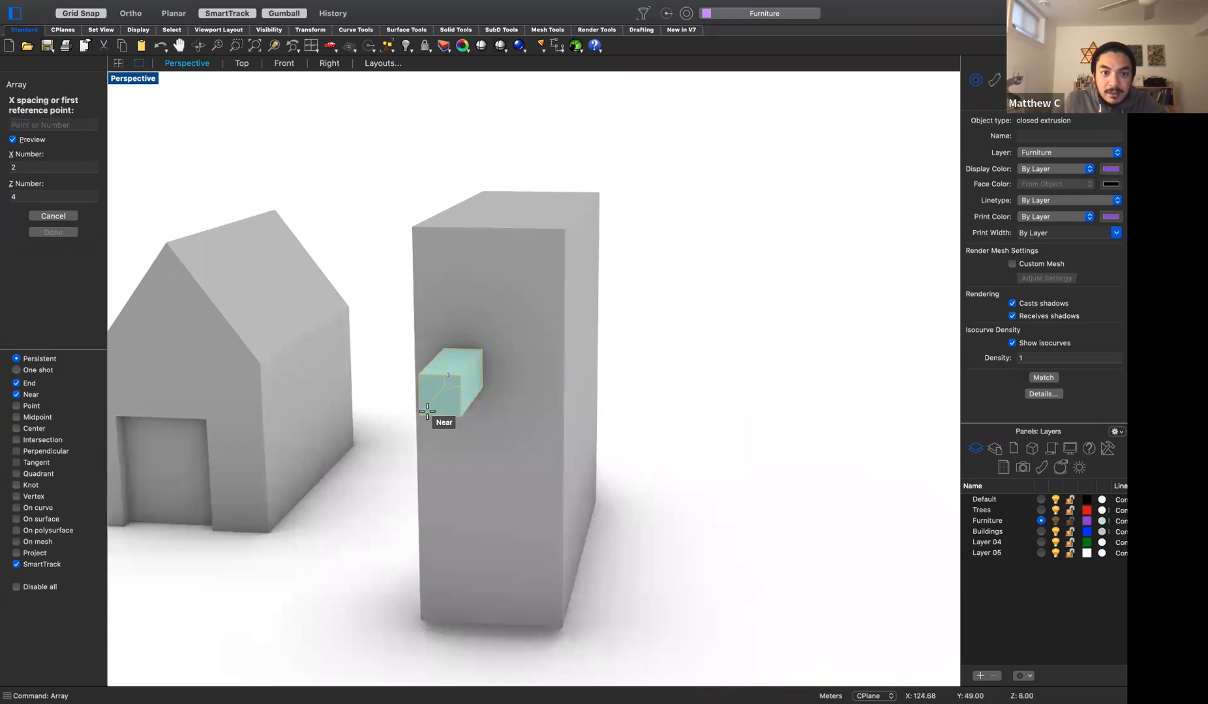
pyautogui.click(421, 414)
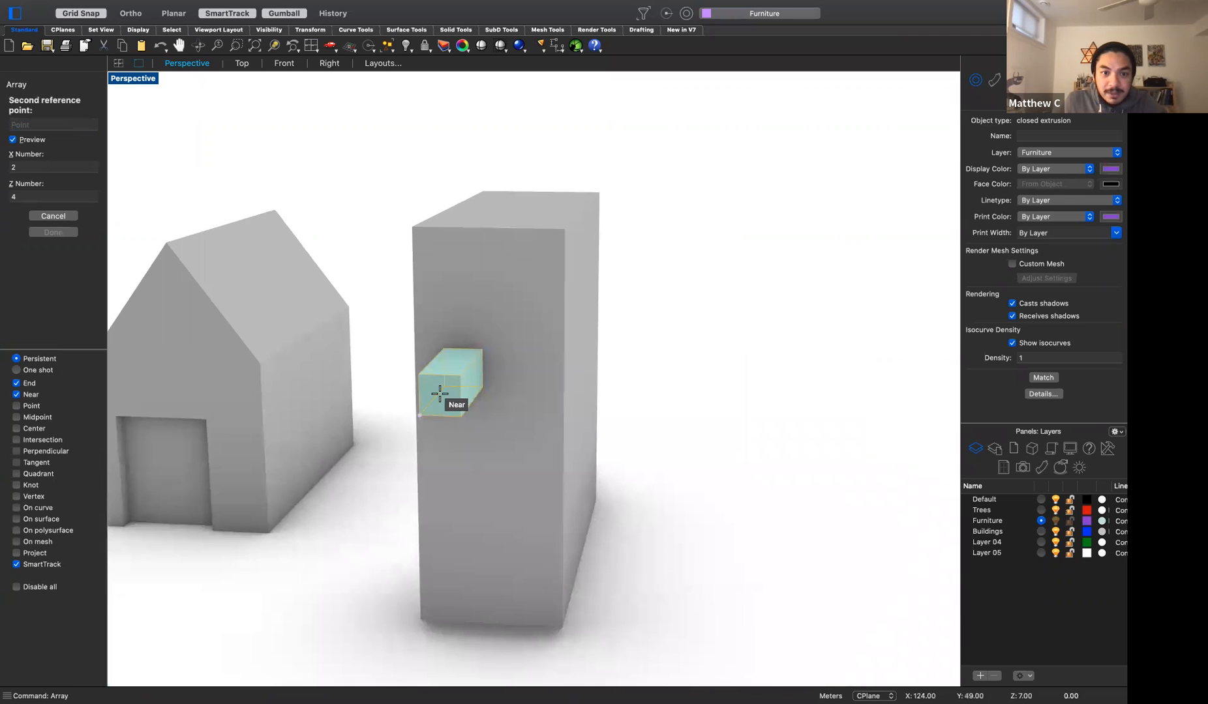
pyautogui.click(489, 384)
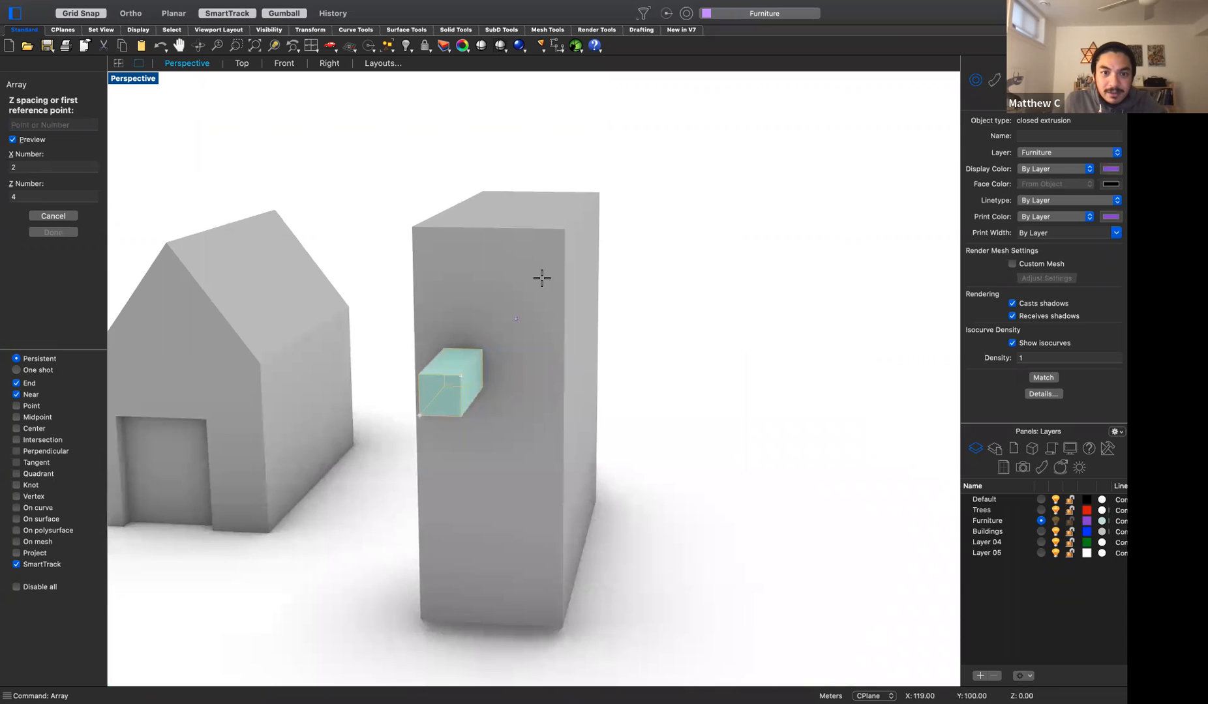
pyautogui.scroll(-1, 522, 485)
pyautogui.scroll(-3, 522, 485)
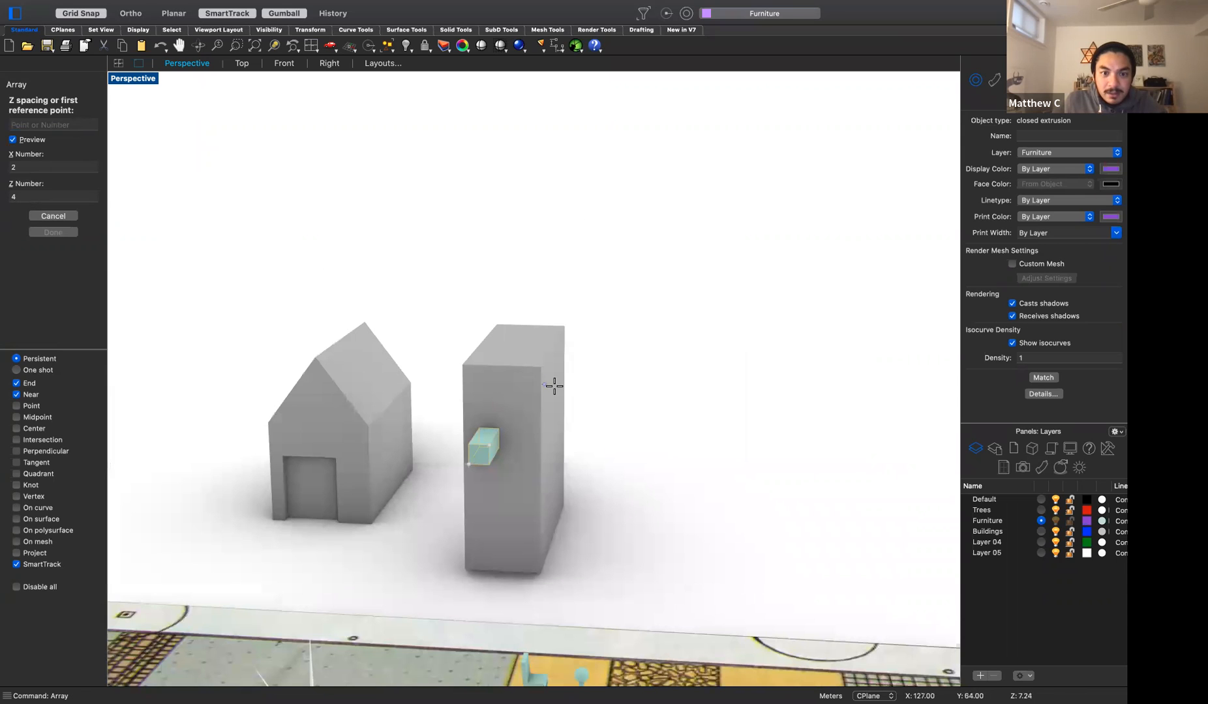
pyautogui.press('Escape')
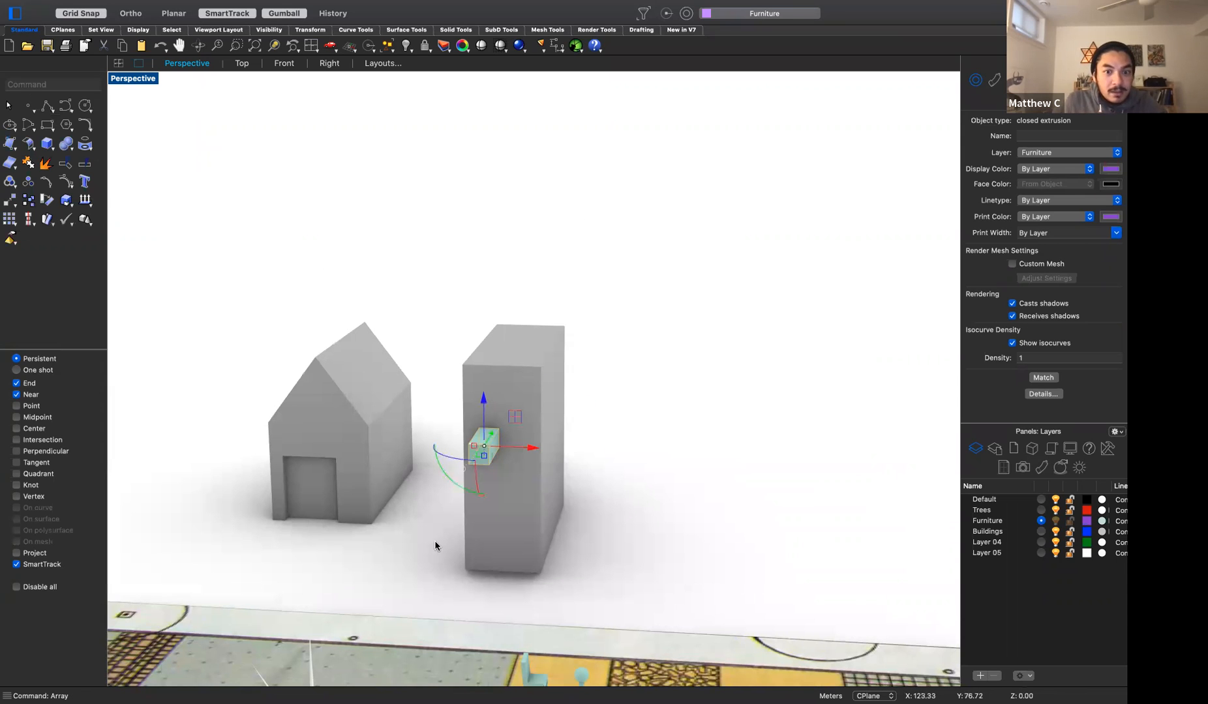
# Array the small box with 2 copies in X at spacing 2 and 3 in Z at spacing 3, without repeats in Y
pyautogui.write('array')
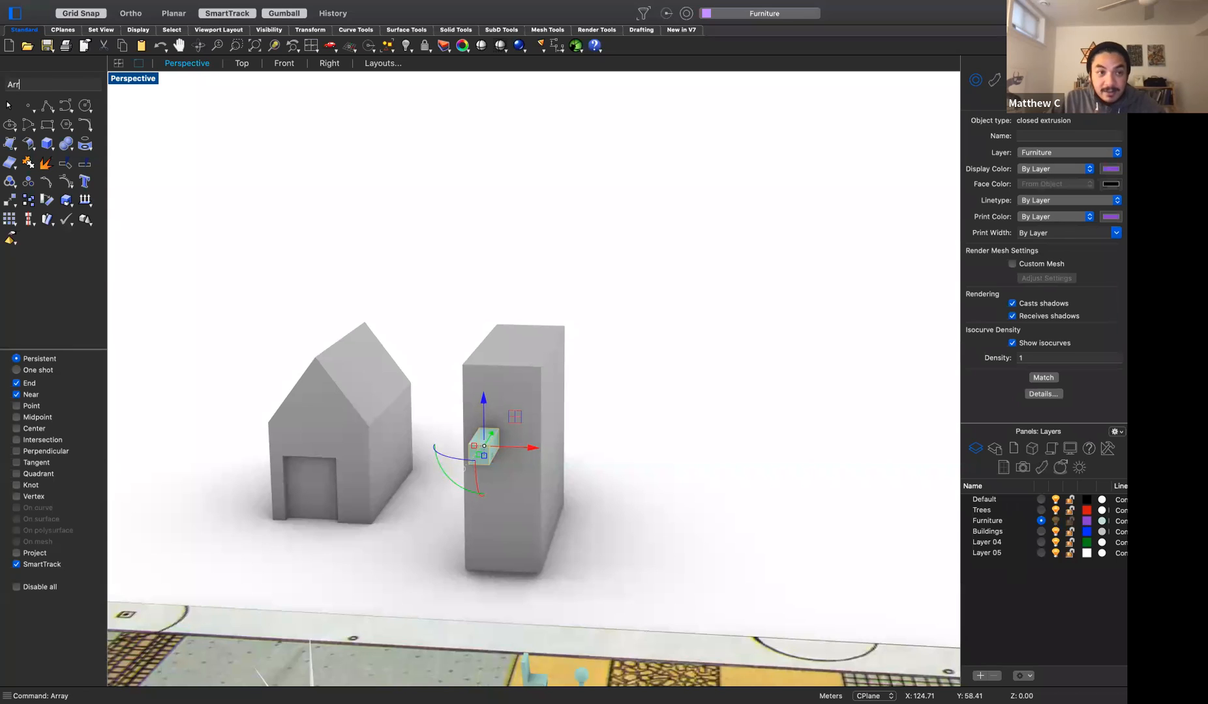
pyautogui.press('Return')
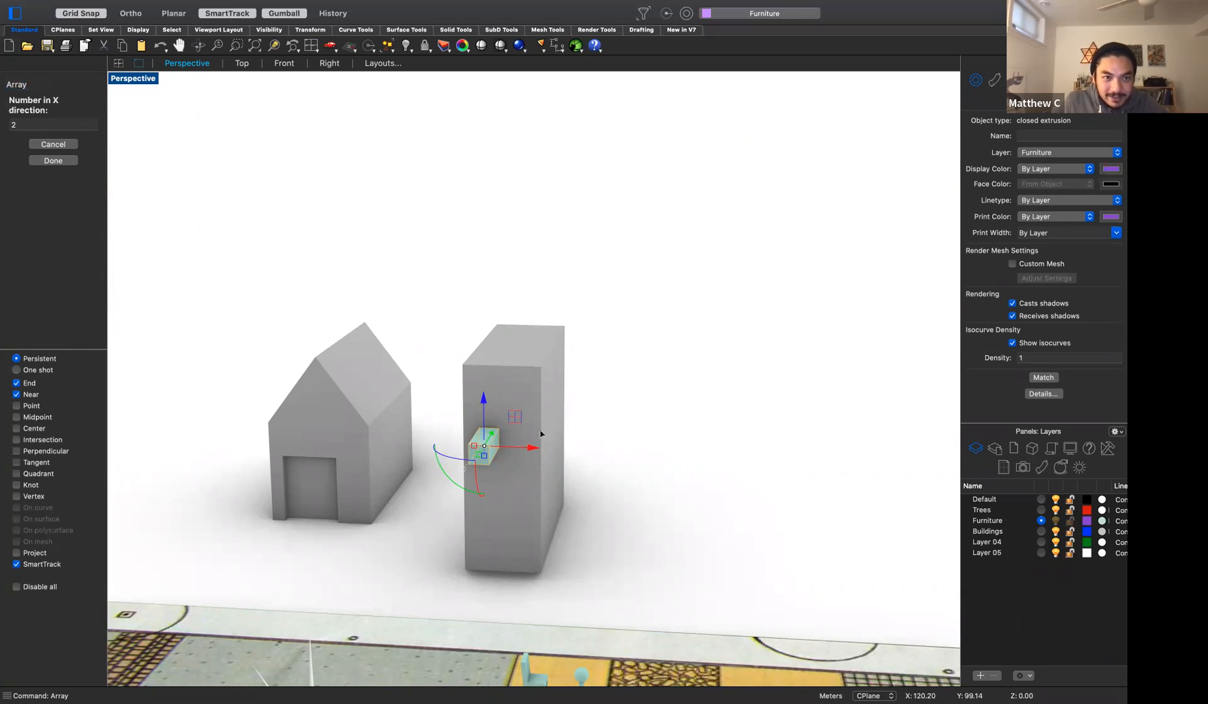
pyautogui.press('Return')
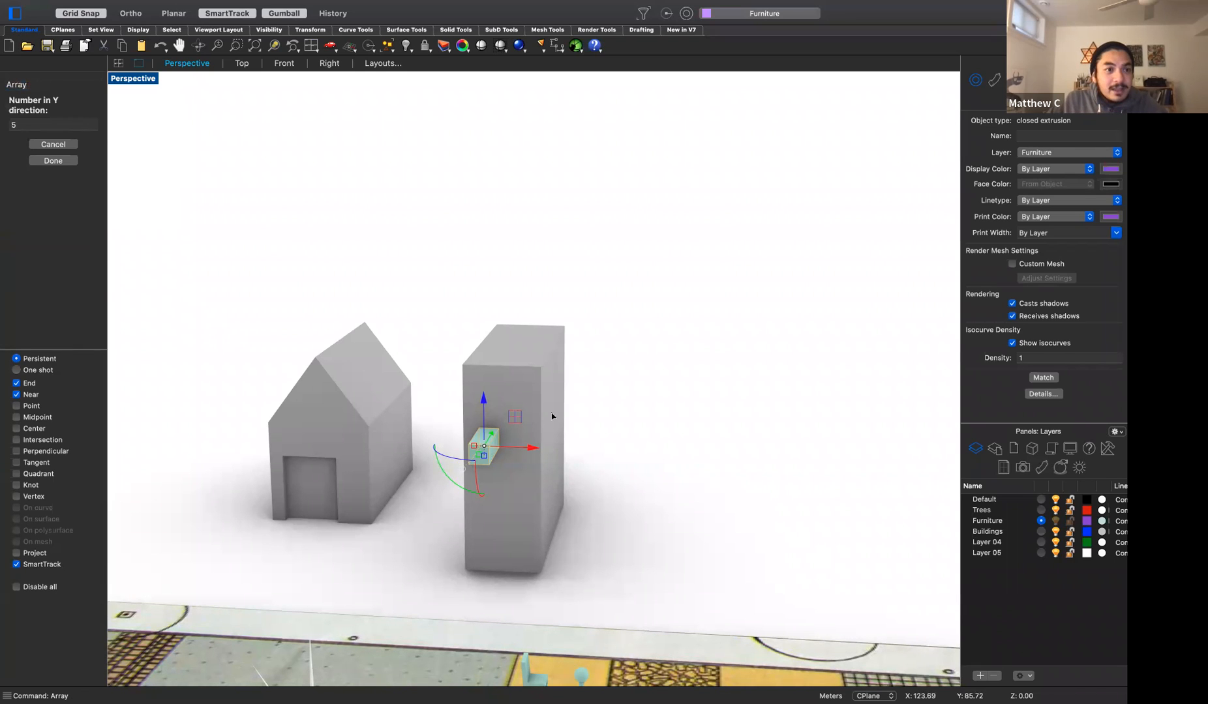
pyautogui.press('Return')
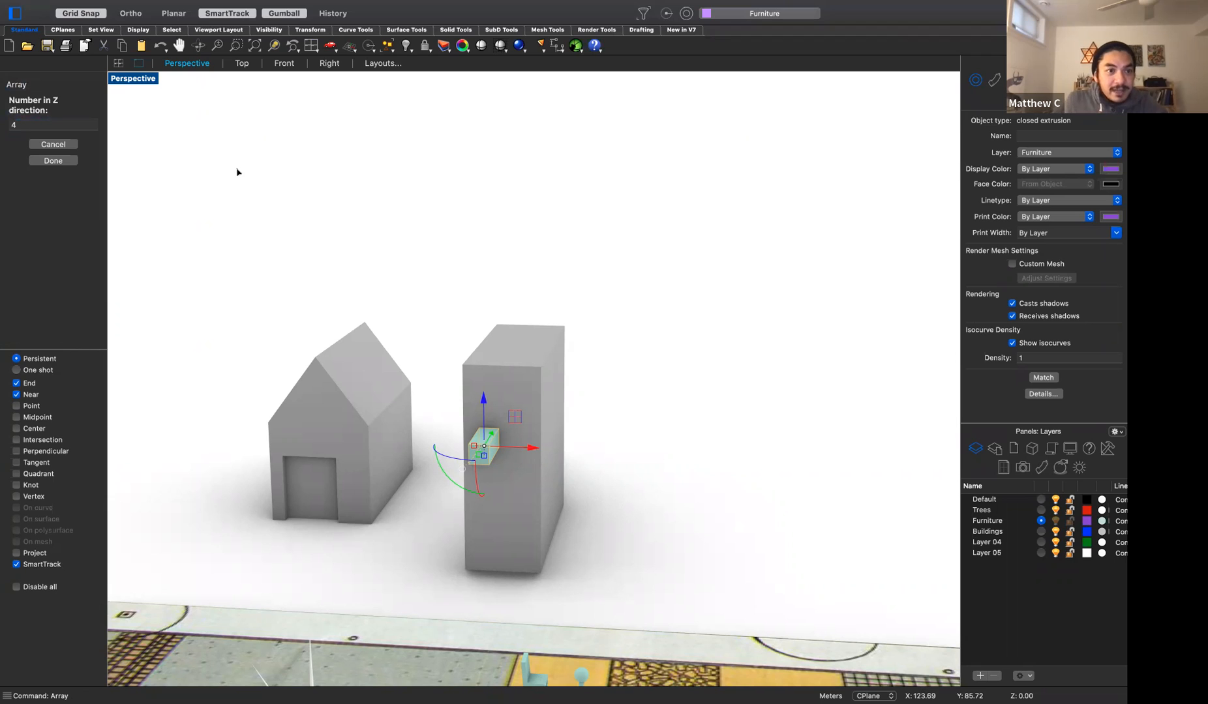
pyautogui.click(9, 124)
pyautogui.write('3')
pyautogui.press('Return')
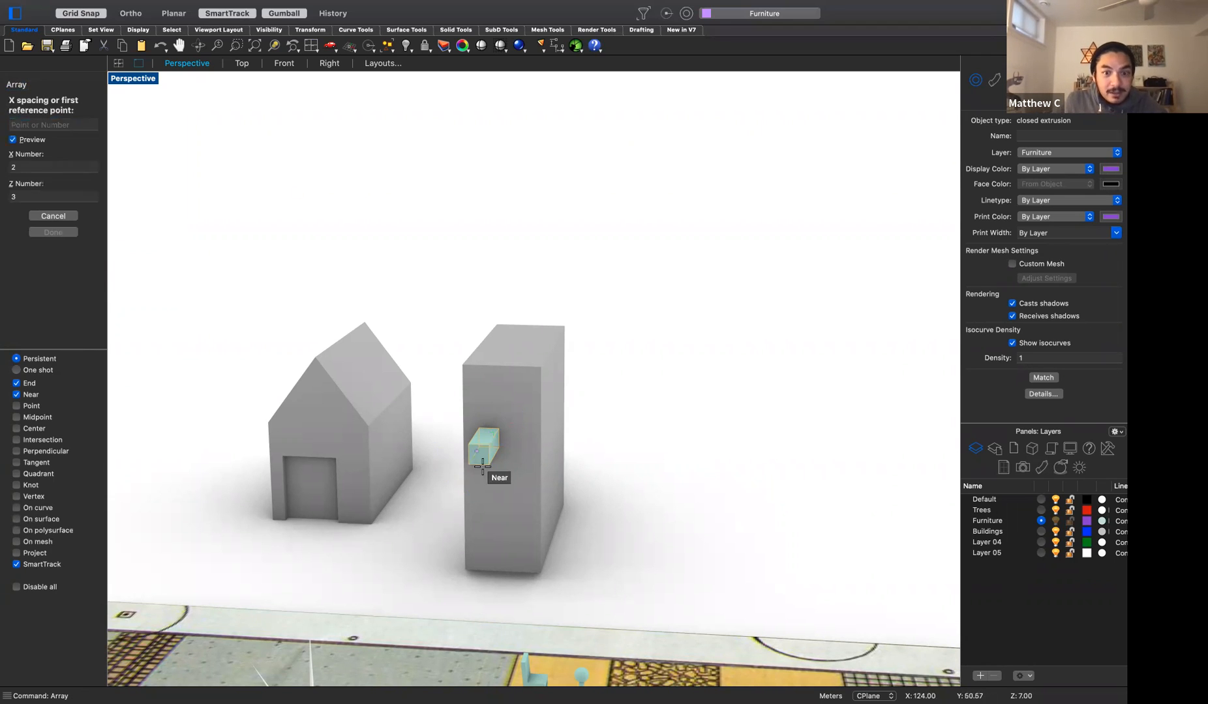
pyautogui.click(537, 464)
pyautogui.click(489, 445)
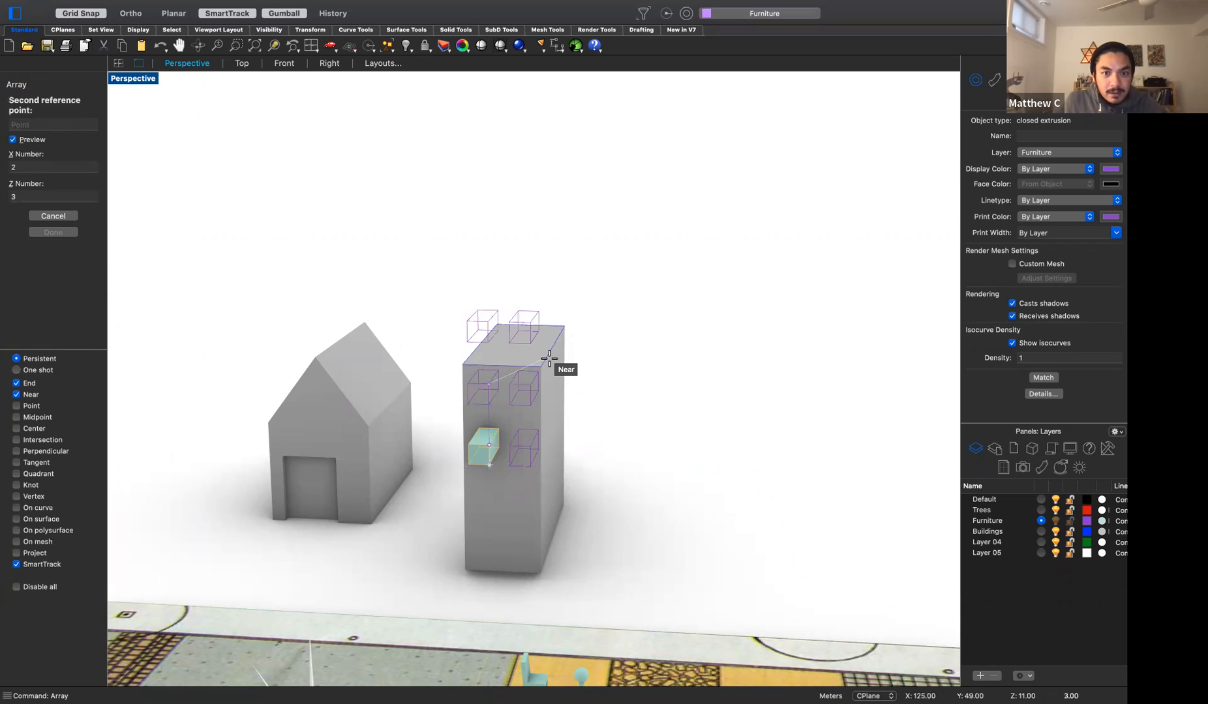
pyautogui.click(549, 358)
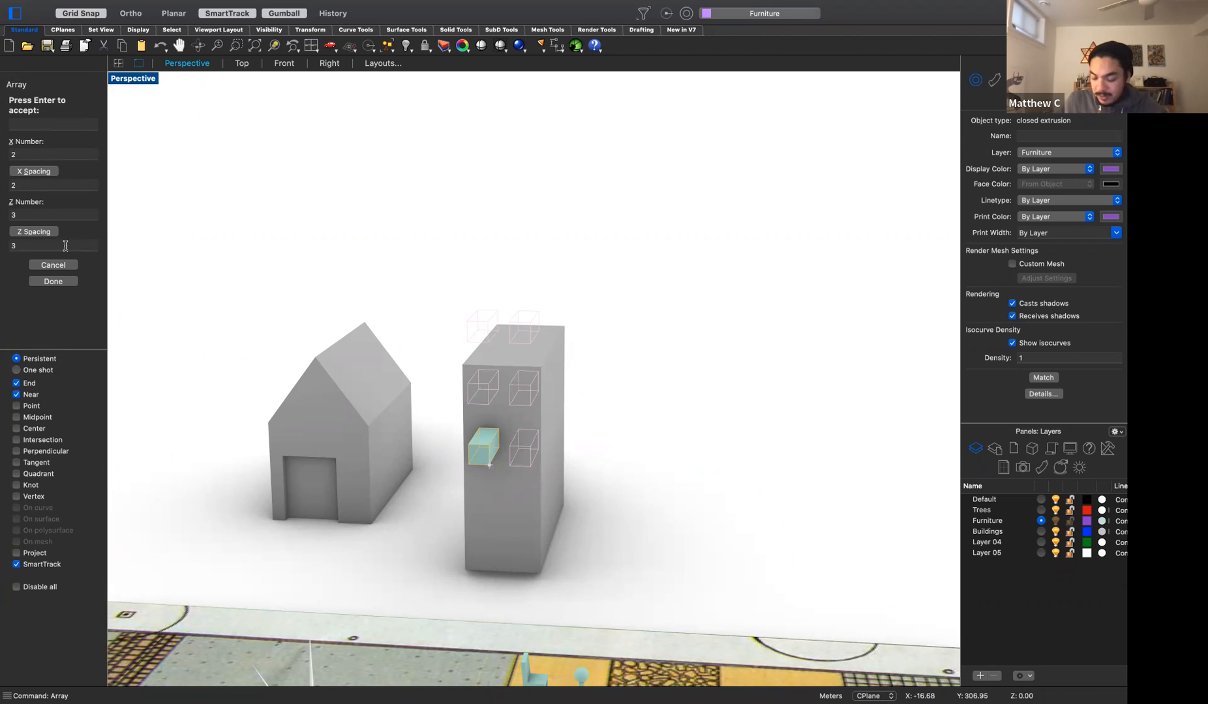
pyautogui.press('Return')
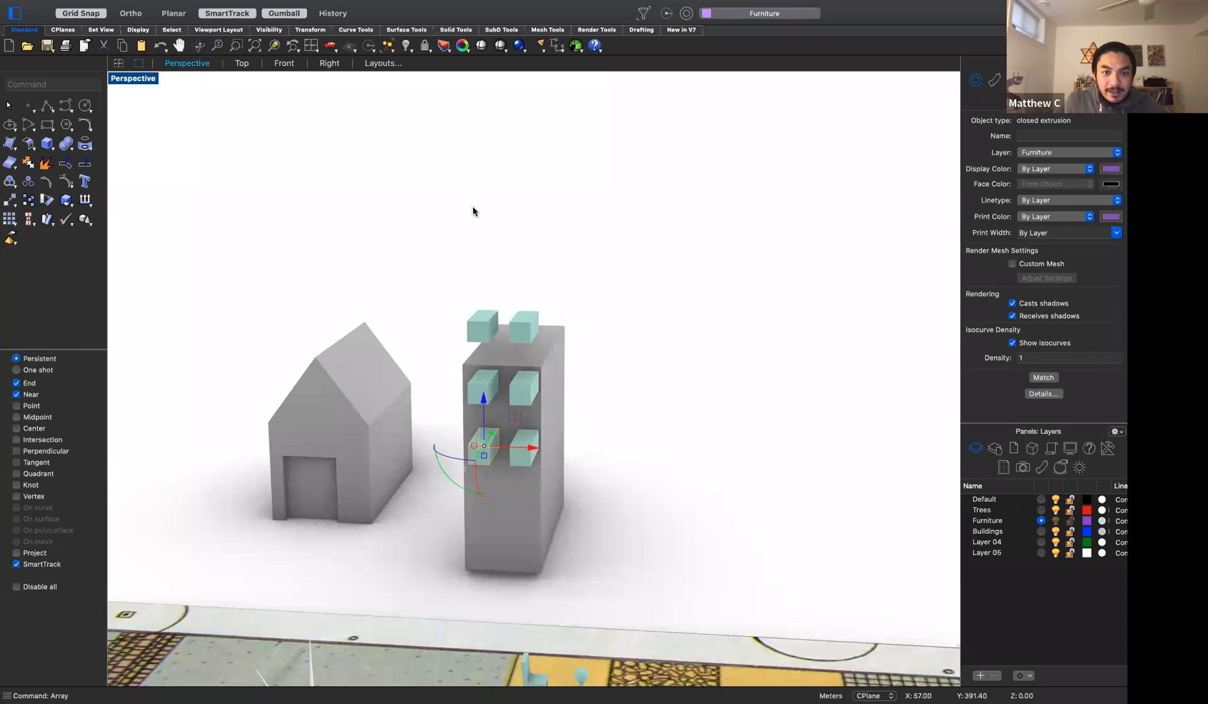
# Select all six arrayed boxes and lower them together so every row meets the tall building's front face
pyautogui.keyDown('shift'); pyautogui.click(482, 387); pyautogui.keyUp('shift')
pyautogui.click(526, 423)
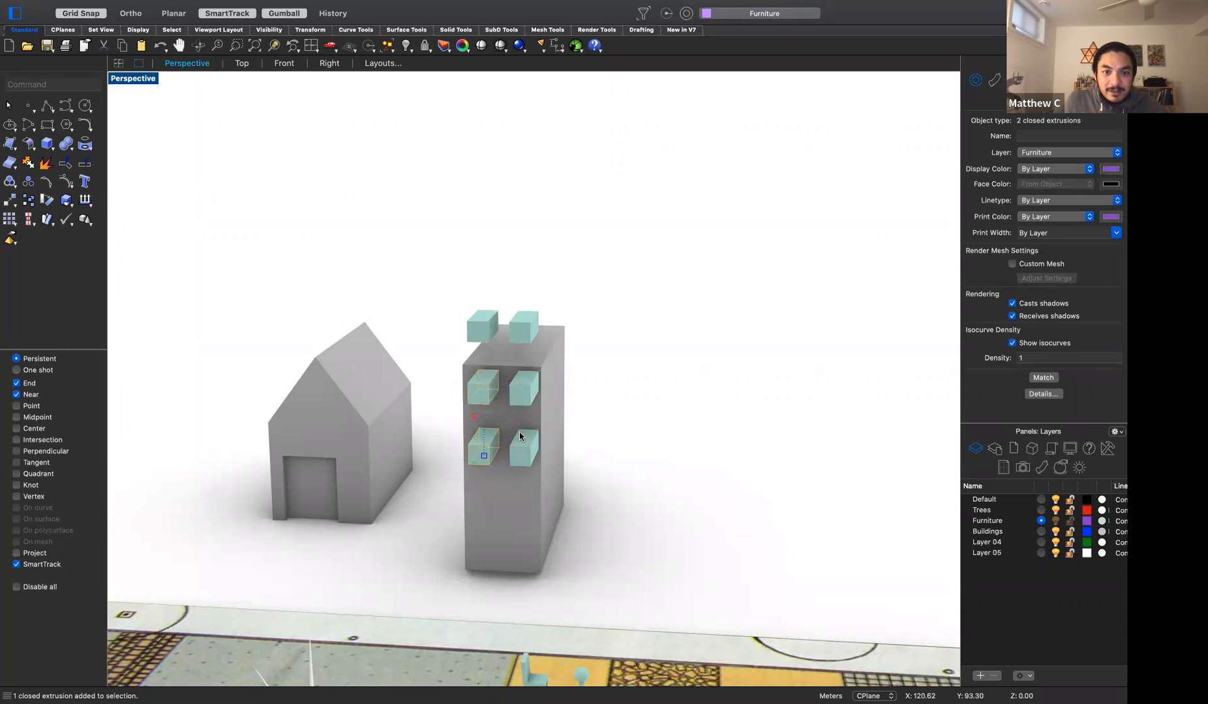
pyautogui.click(655, 451)
pyautogui.click(474, 334)
pyautogui.keyDown('shift'); pyautogui.click(534, 328); pyautogui.keyUp('shift')
pyautogui.keyDown('shift'); pyautogui.click(516, 396); pyautogui.keyUp('shift')
pyautogui.keyDown('shift'); pyautogui.click(480, 392); pyautogui.keyUp('shift')
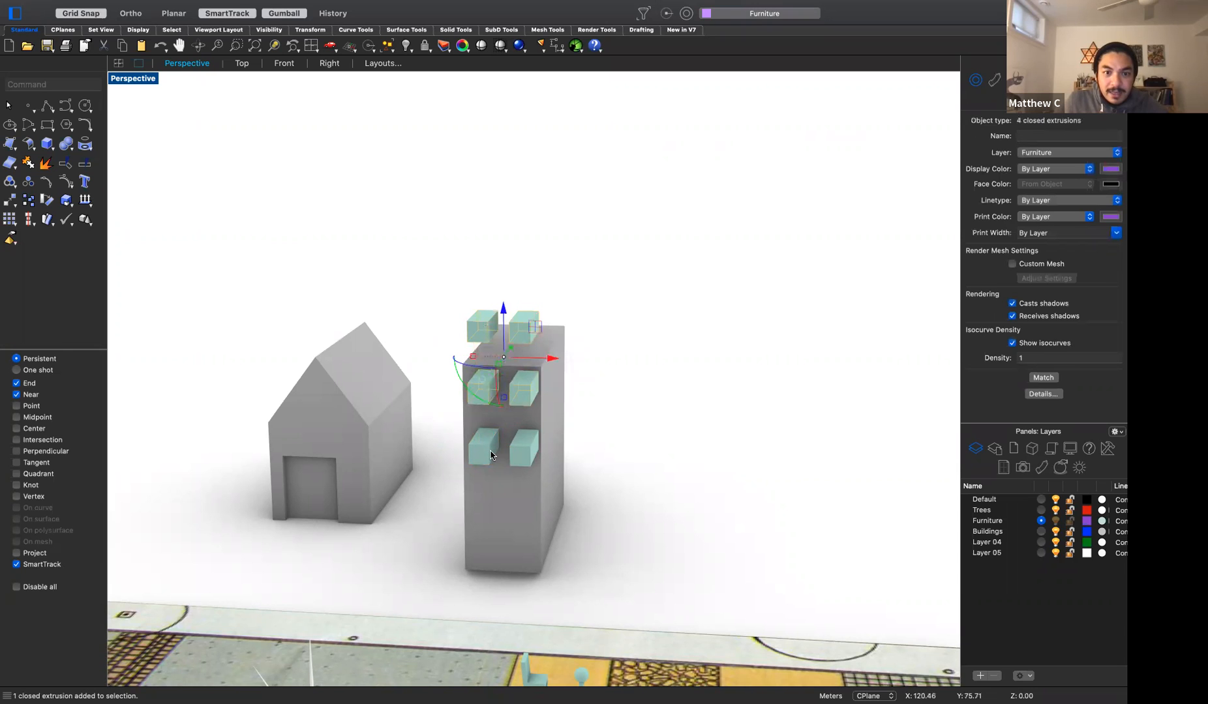
pyautogui.keyDown('shift'); pyautogui.click(491, 457); pyautogui.keyUp('shift')
pyautogui.keyDown('shift'); pyautogui.click(526, 455); pyautogui.keyUp('shift')
pyautogui.moveTo(552, 485); pyautogui.dragTo(502, 486, button='right')
pyautogui.moveTo(517, 384); pyautogui.dragTo(545, 403)
# Turn off Grid Snap and shift the six boxes sideways to centre them on the tall building's front face
pyautogui.moveTo(643, 469); pyautogui.dragTo(593, 467, button='right')
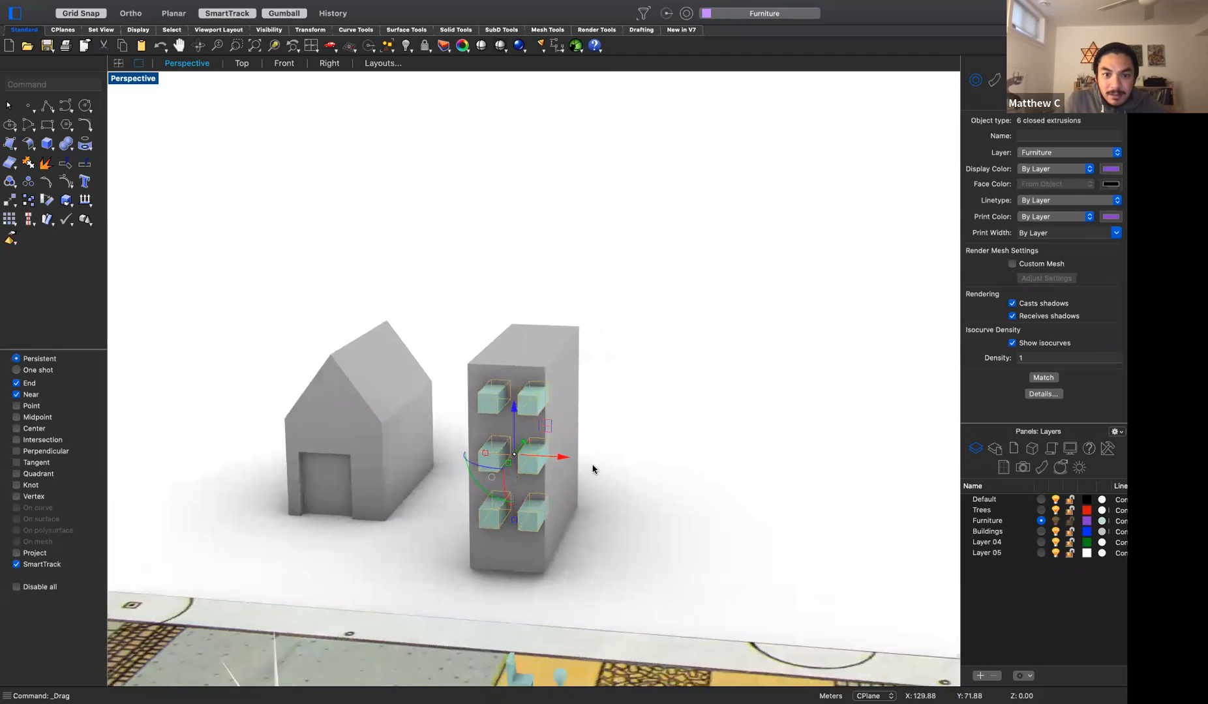
pyautogui.scroll(8, 534, 458)
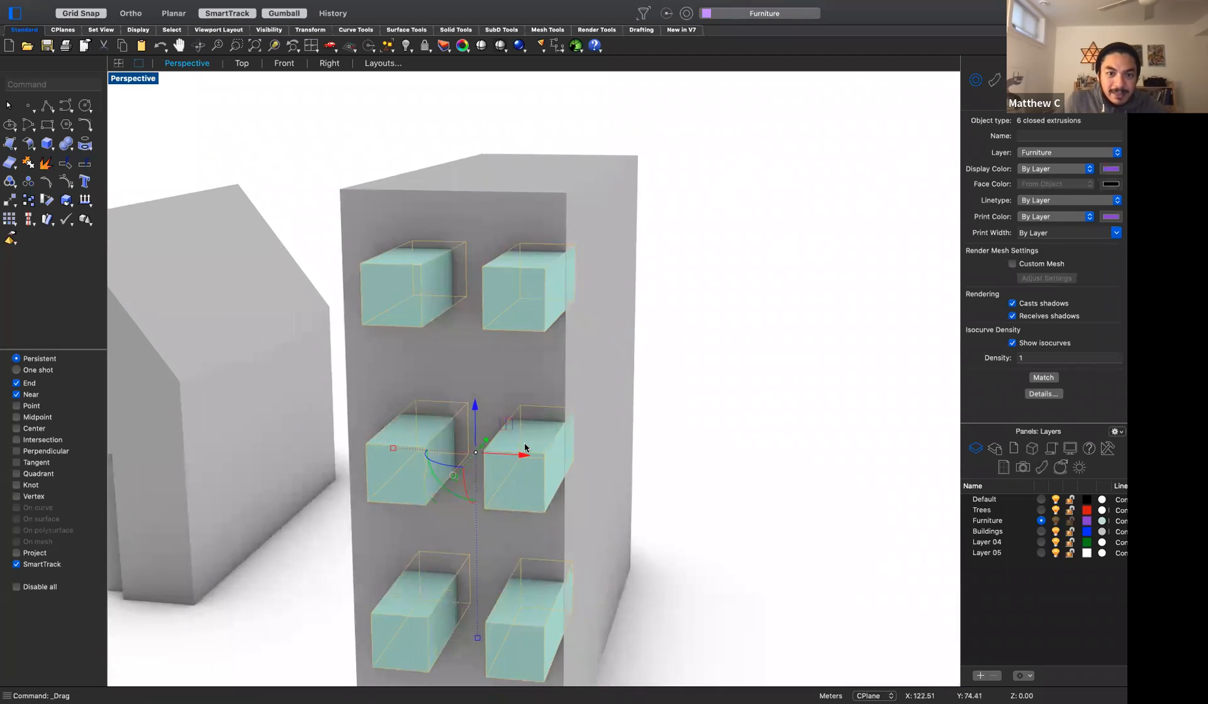
pyautogui.click(79, 13)
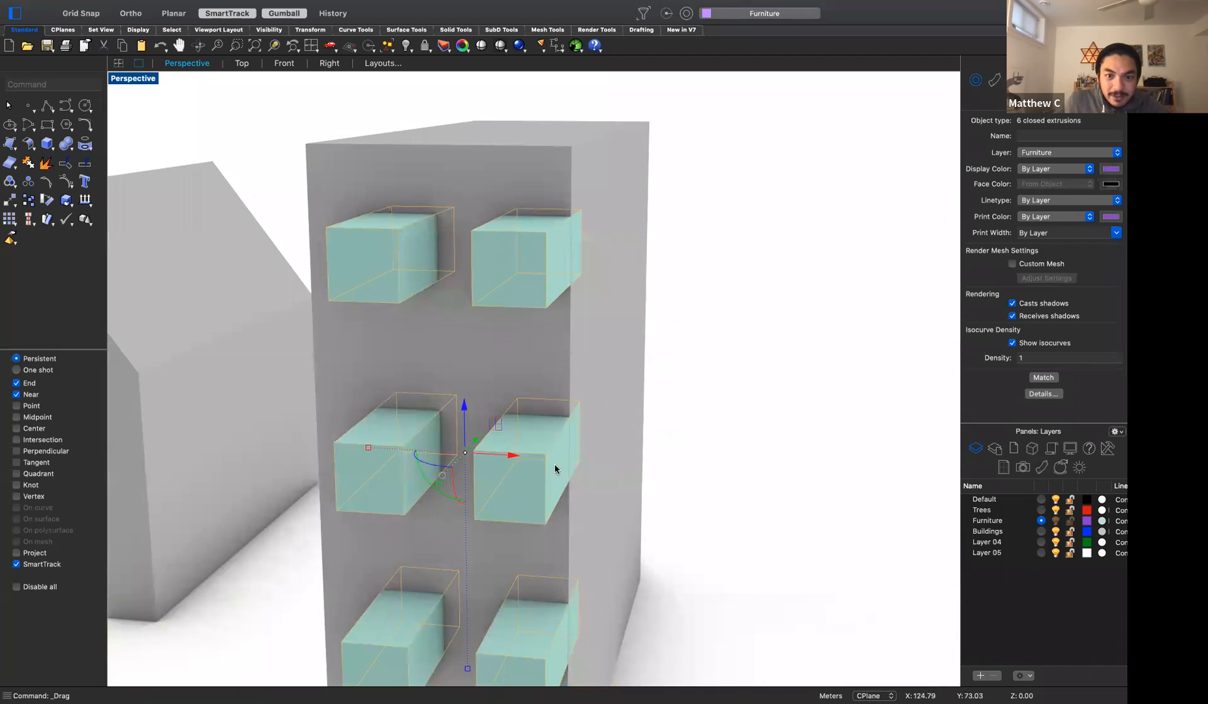
pyautogui.moveTo(494, 455); pyautogui.dragTo(458, 454)
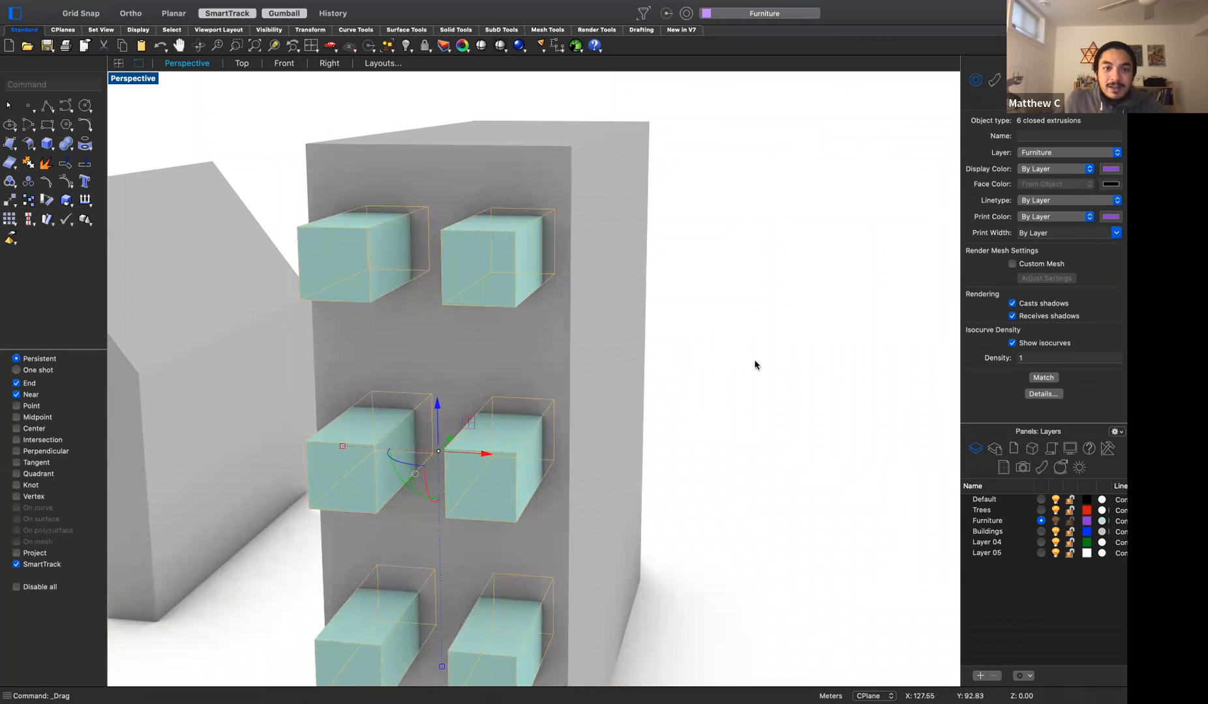
# Subtract the six arrayed boxes from the tall building with BooleanDifference to cut its window openings
pyautogui.moveTo(696, 456); pyautogui.dragTo(594, 473, button='right')
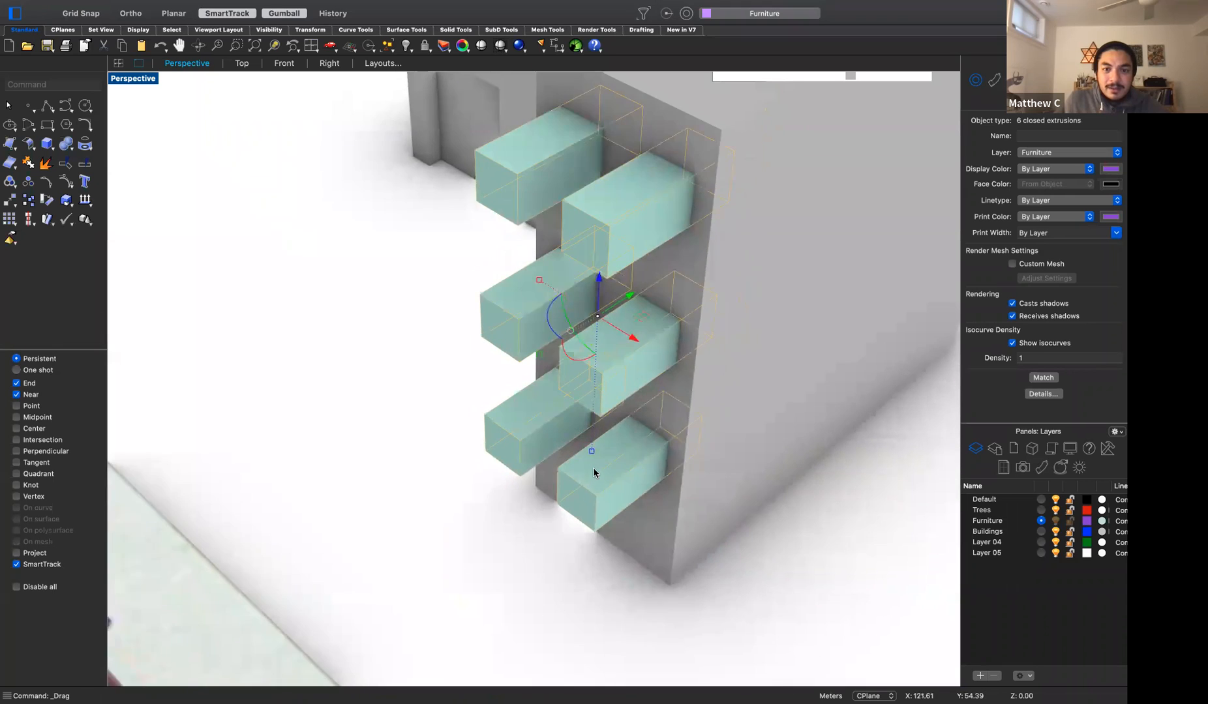
pyautogui.scroll(-1, 594, 473)
pyautogui.scroll(-4, 646, 548)
pyautogui.moveTo(620, 547); pyautogui.dragTo(518, 435, button='right')
pyautogui.click(508, 433)
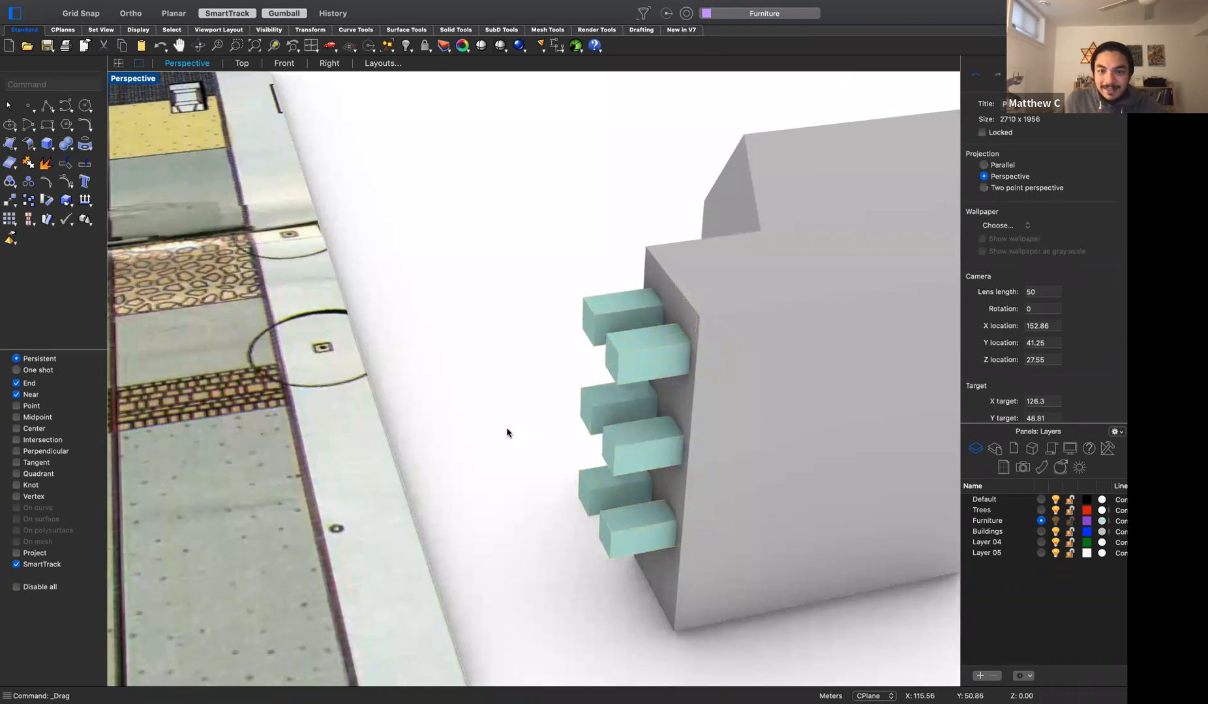
pyautogui.scroll(1, 507, 433)
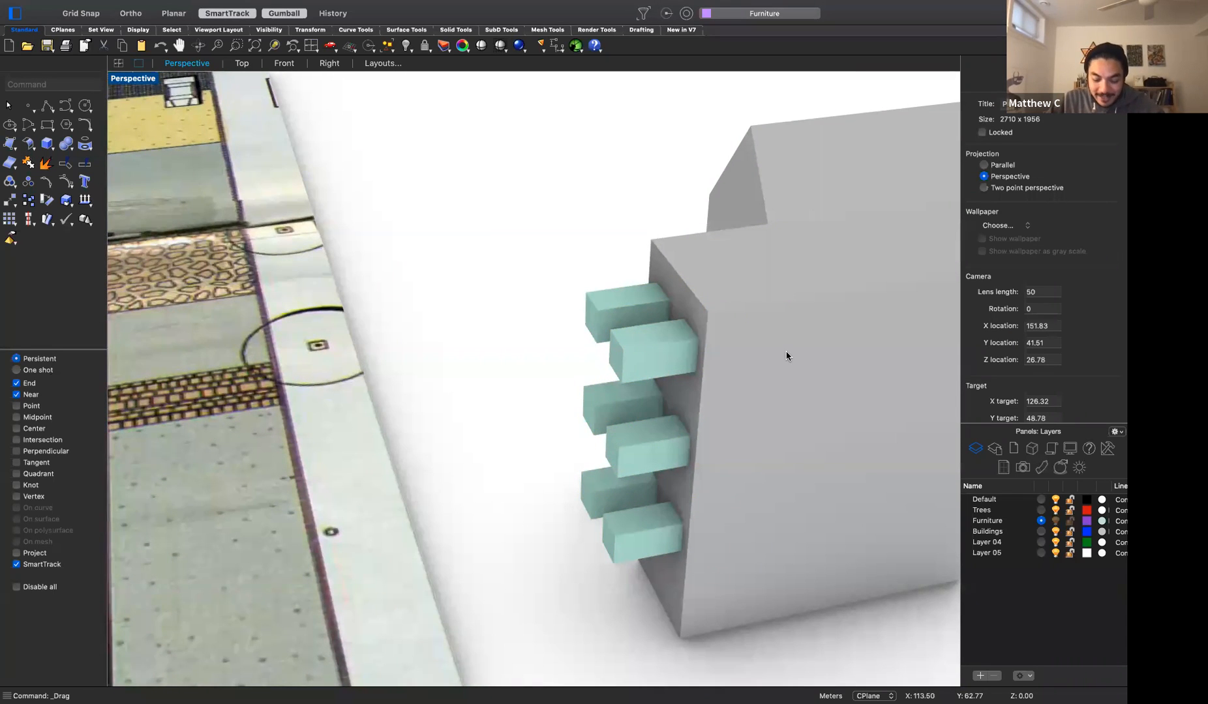
pyautogui.write('BooleanDifference')
pyautogui.press('Return')
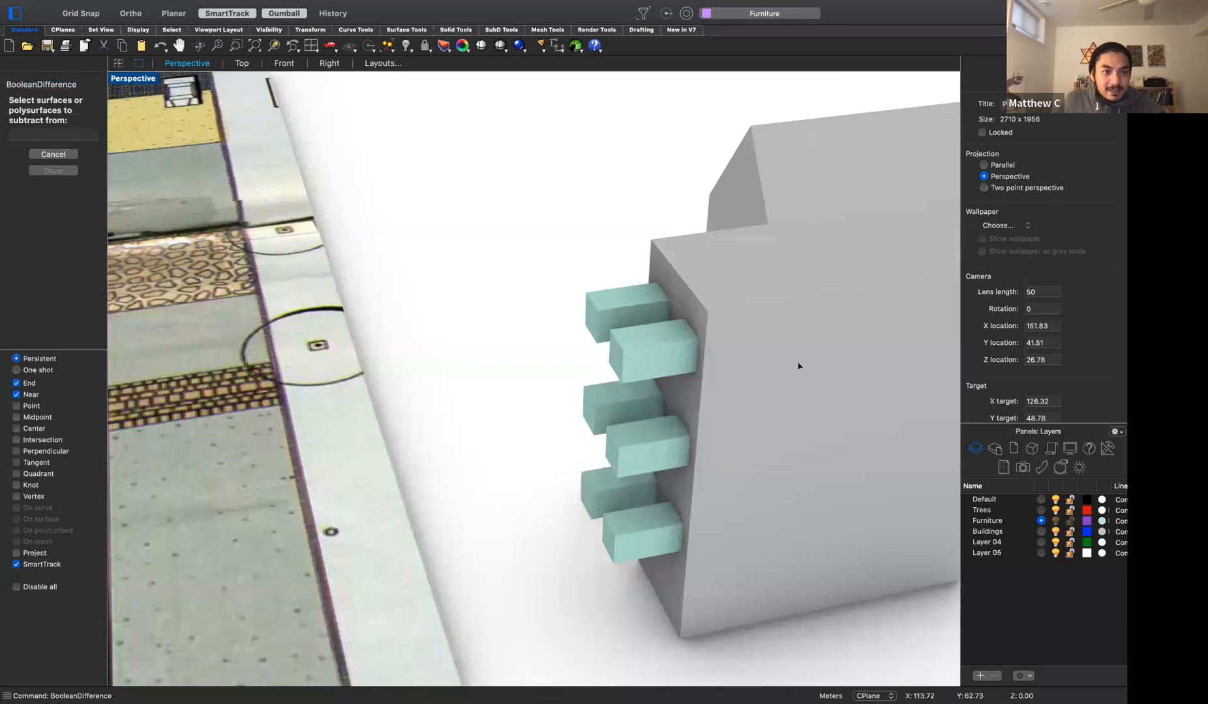
pyautogui.click(860, 328)
pyautogui.press('Return')
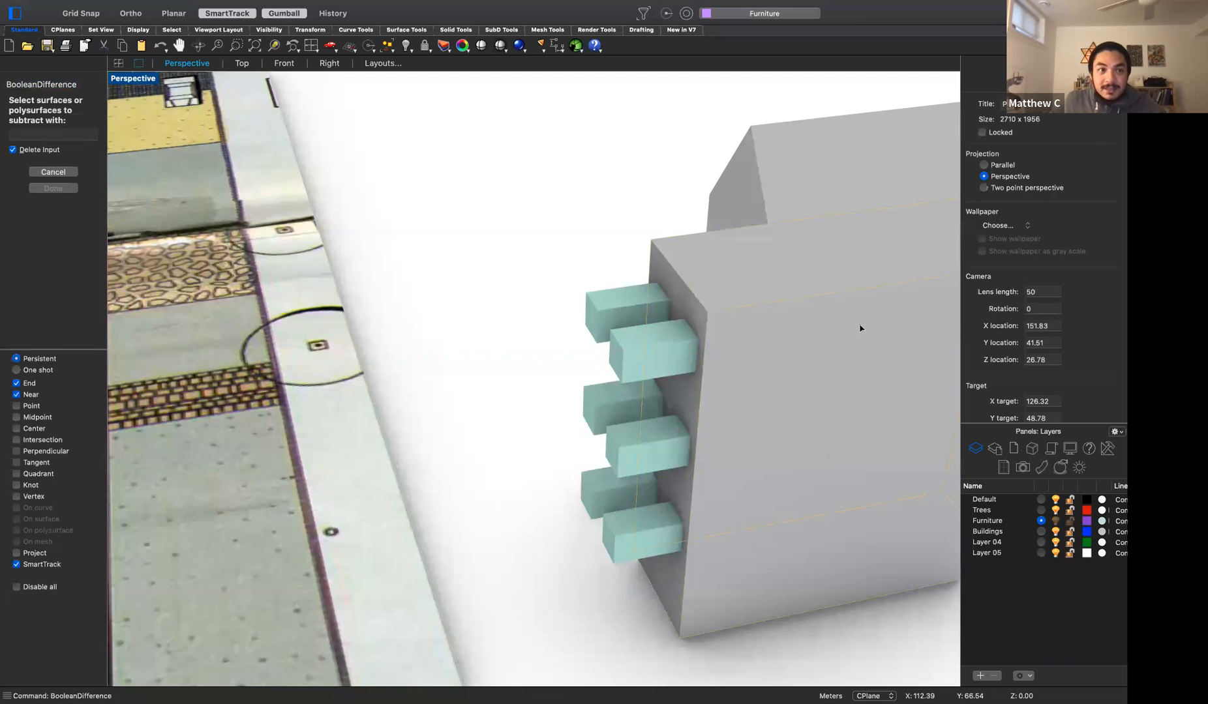
pyautogui.click(608, 314)
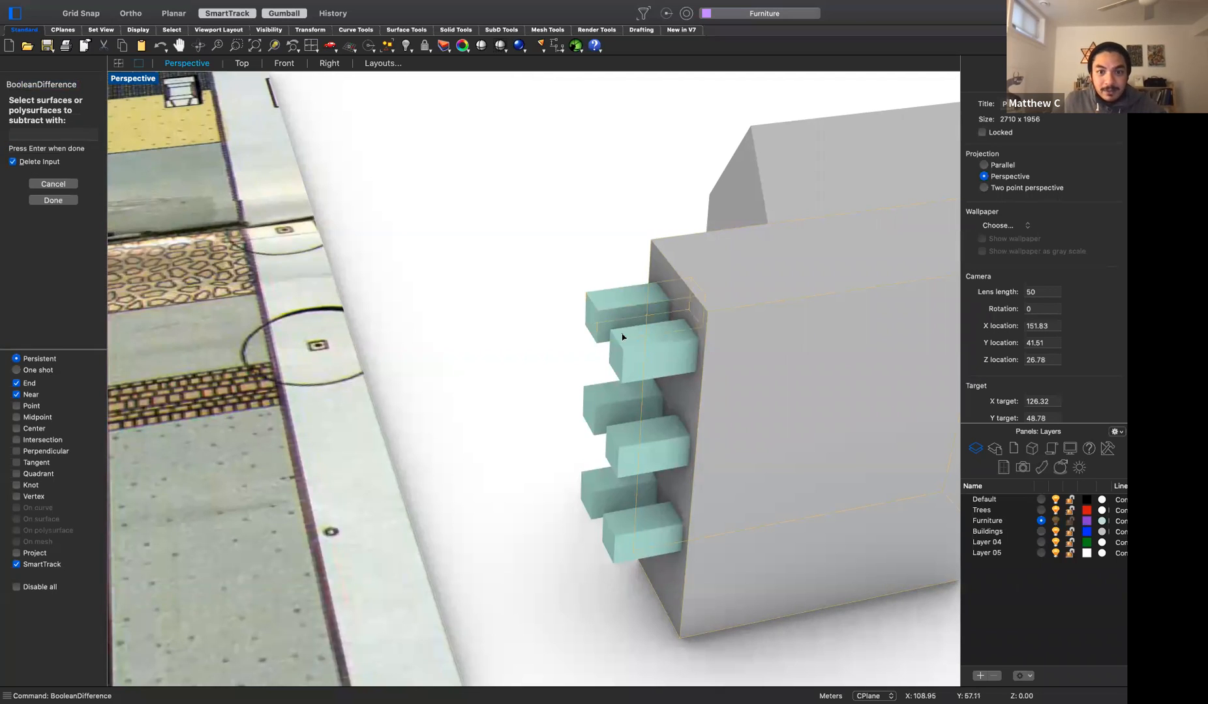
pyautogui.click(602, 400)
pyautogui.click(596, 488)
pyautogui.rightClick(630, 530)
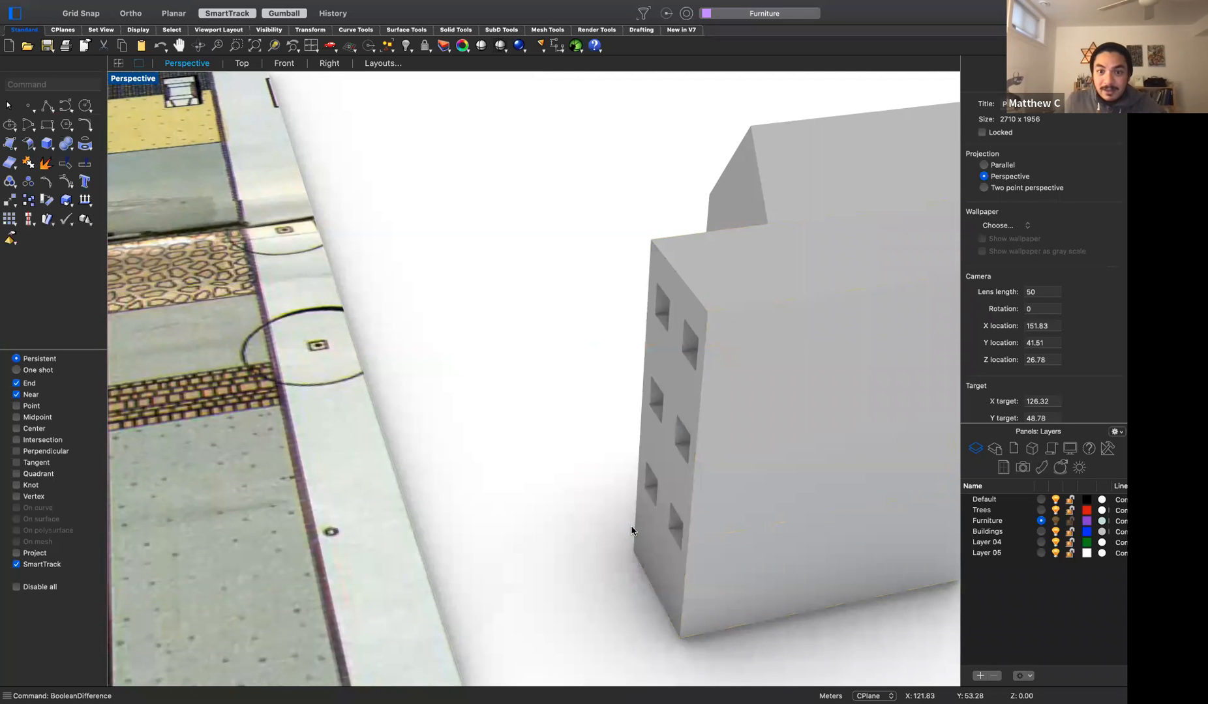
# Examine the tall building's window openings and the placement of both buildings, trees and furniture around the site plan
pyautogui.moveTo(622, 543); pyautogui.dragTo(644, 539, button='right')
pyautogui.scroll(-6, 486, 393)
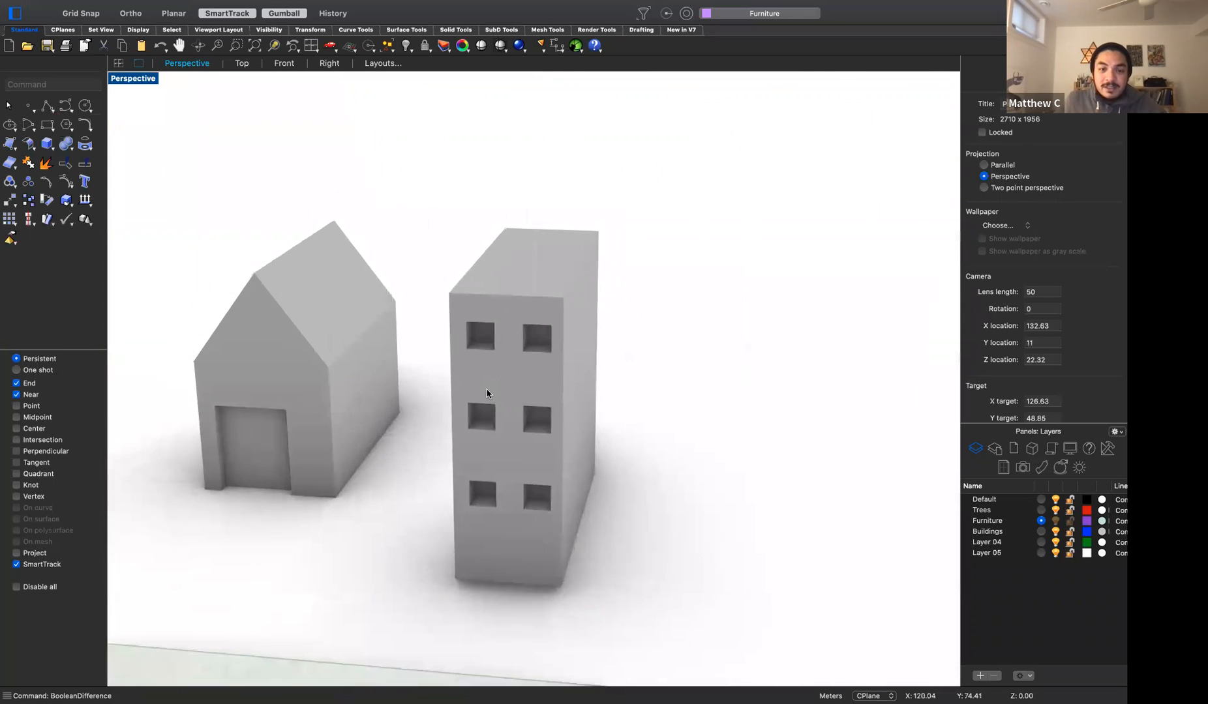
pyautogui.scroll(-2, 487, 394)
pyautogui.moveTo(767, 440); pyautogui.dragTo(689, 486, button='right')
pyautogui.scroll(-2, 817, 390)
pyautogui.moveTo(817, 392); pyautogui.dragTo(543, 616, button='right')
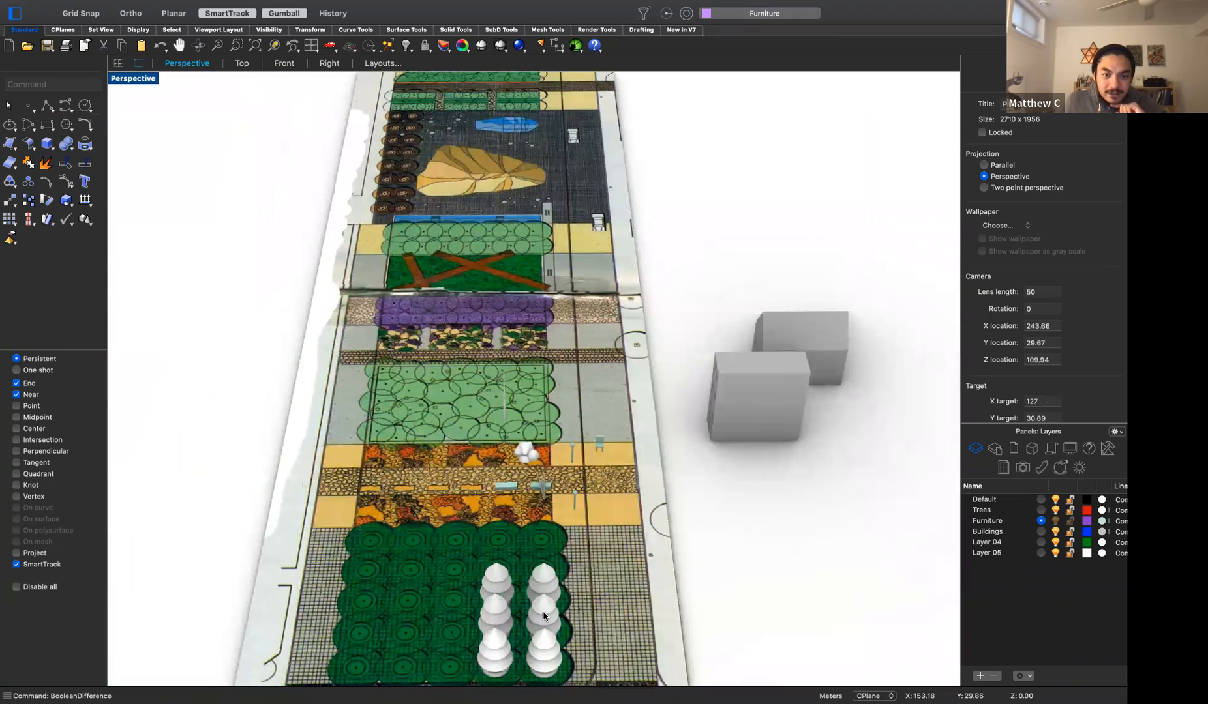
pyautogui.scroll(-2, 580, 621)
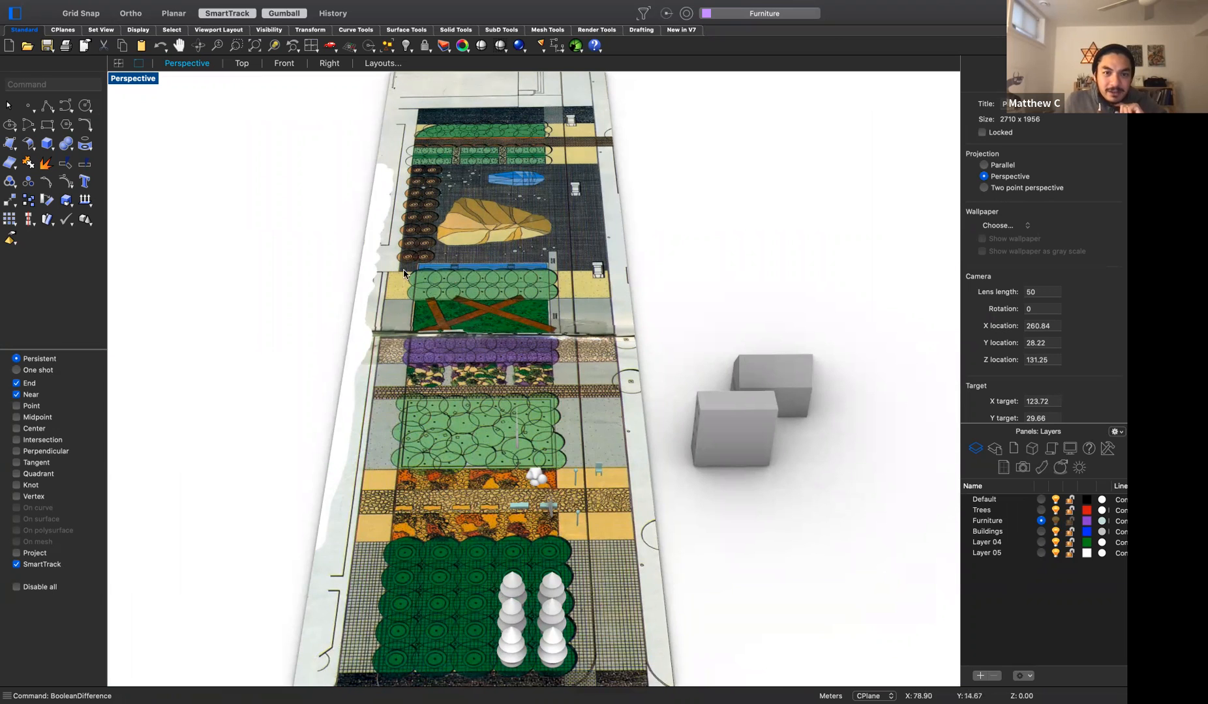
pyautogui.moveTo(676, 558); pyautogui.dragTo(427, 375, button='right')
pyautogui.scroll(5, 571, 389)
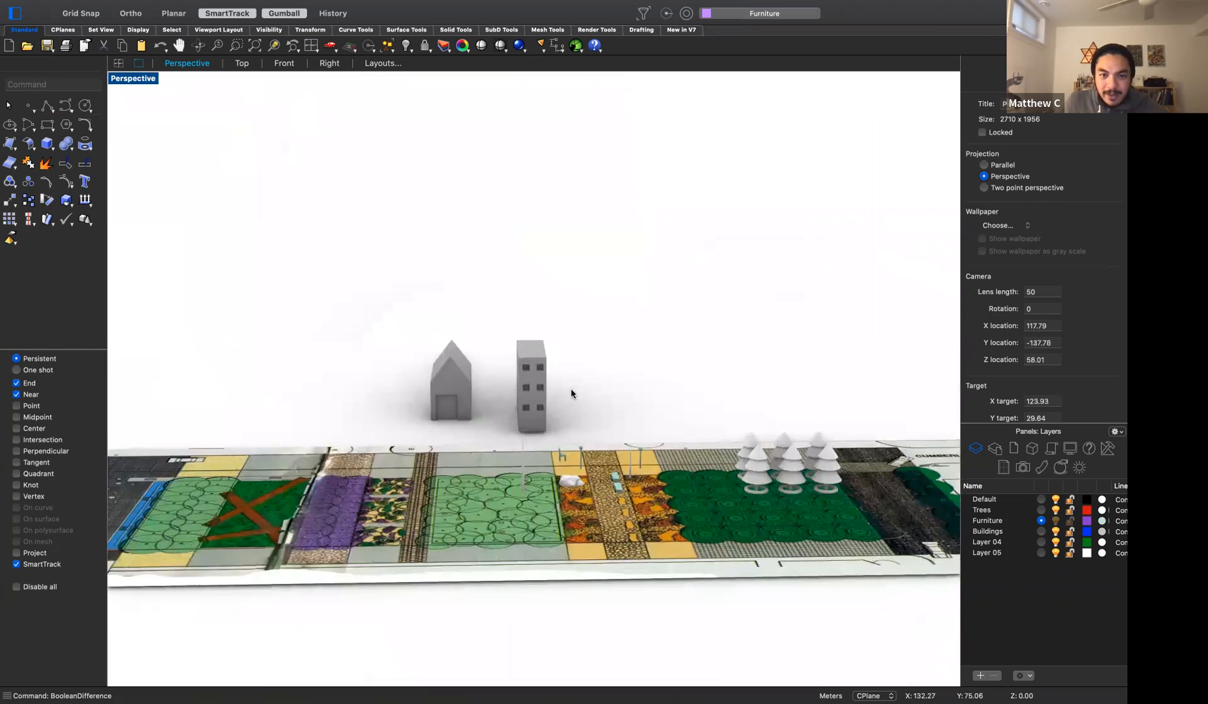
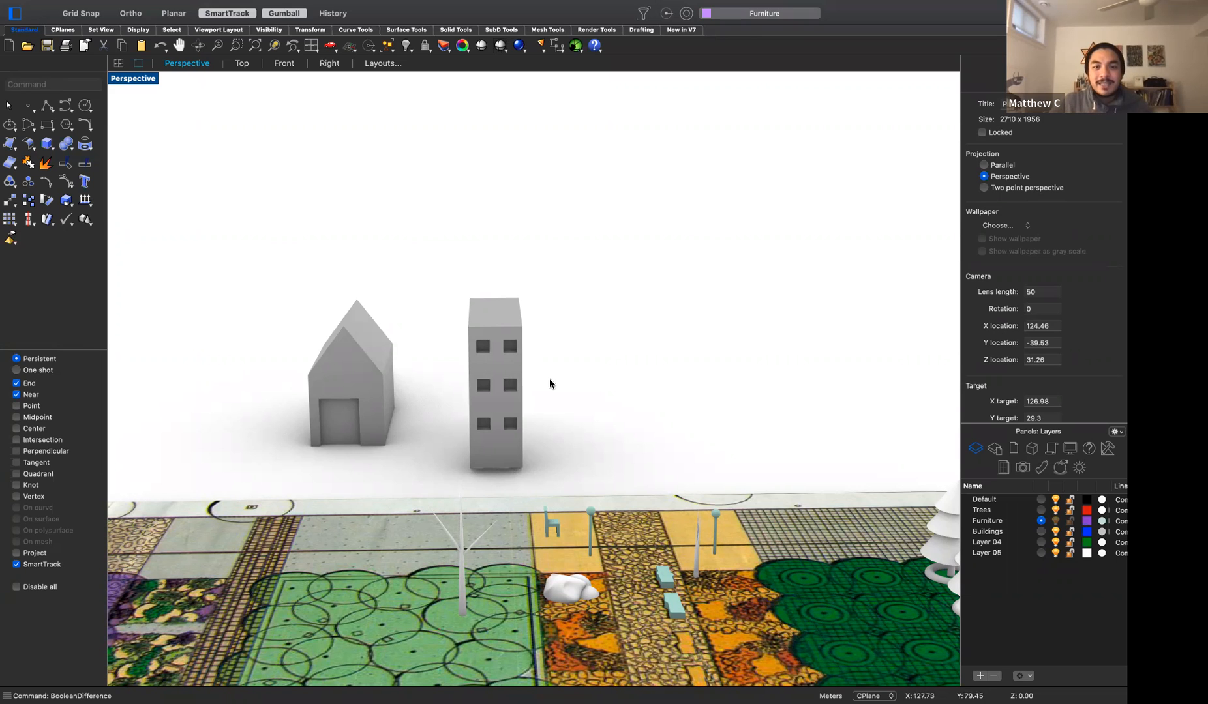
pyautogui.moveTo(576, 432)
pyautogui.mouseDown(button='right')
pyautogui.moveTo(565, 418)
pyautogui.moveTo(590, 431)
pyautogui.moveTo(571, 440)
pyautogui.moveTo(584, 424)
pyautogui.mouseUp(button='right')
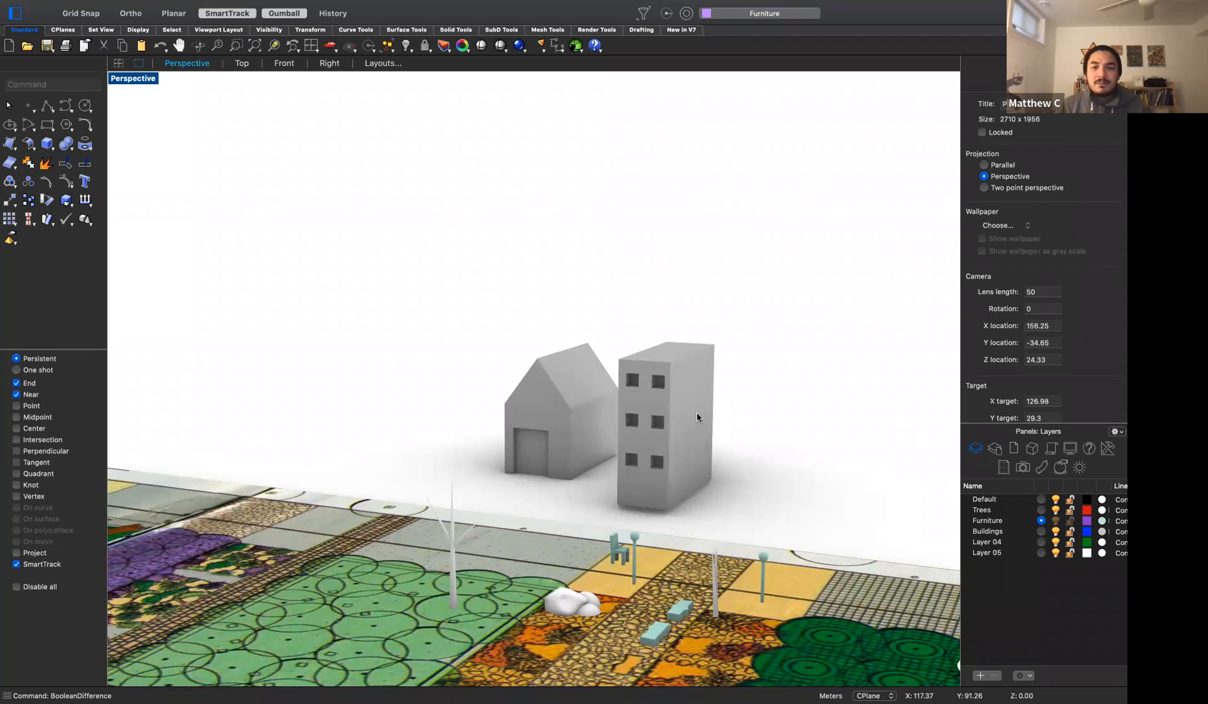
pyautogui.moveTo(693, 520); pyautogui.dragTo(518, 340, button='right')
pyautogui.scroll(-10, 519, 340)
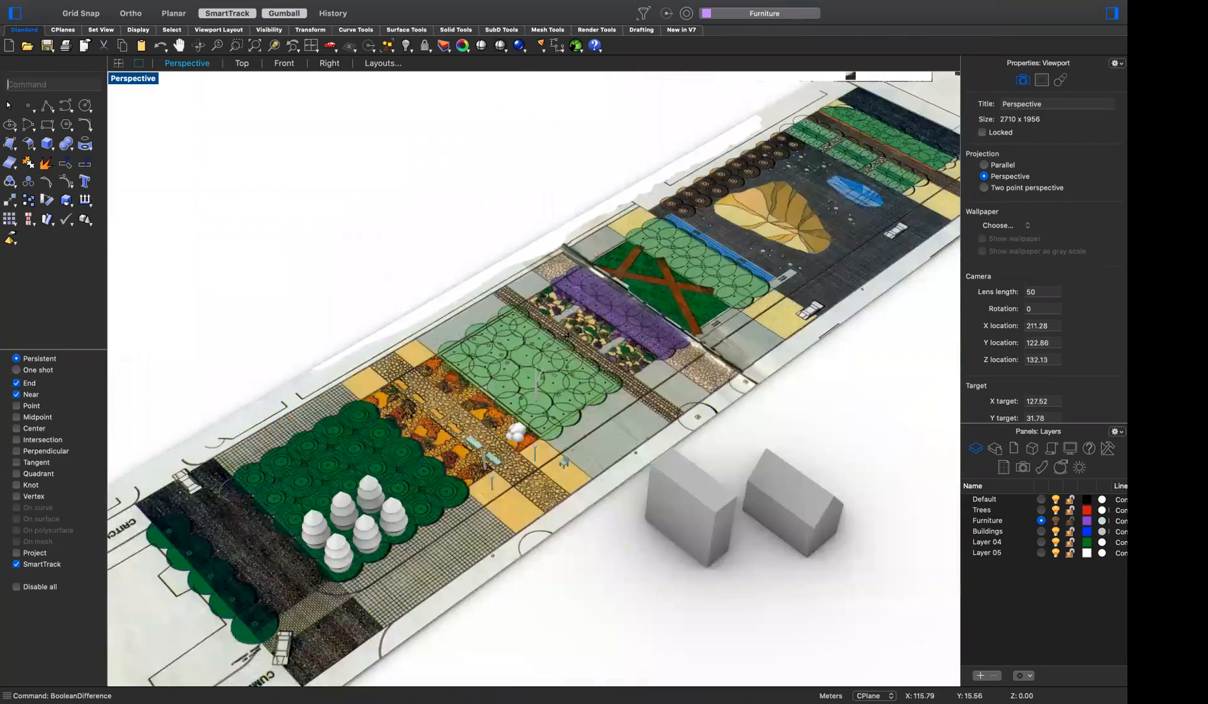
pyautogui.scroll(10, 758, 253)
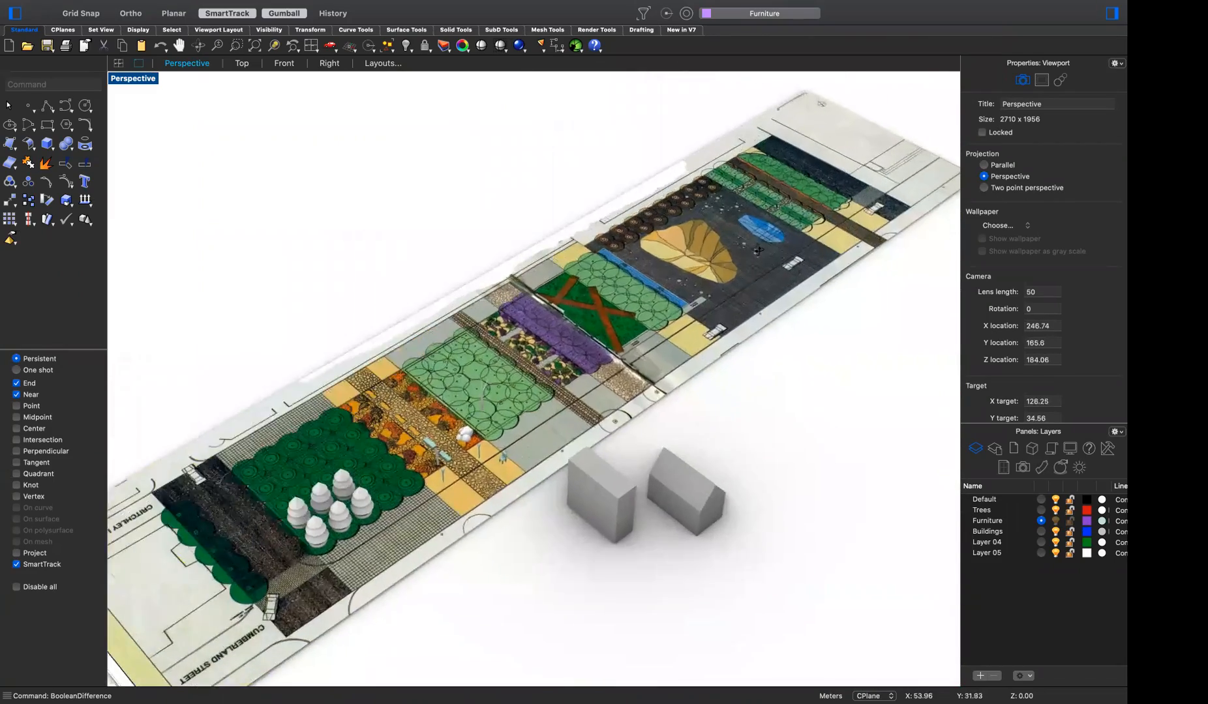
pyautogui.scroll(-8, 756, 518)
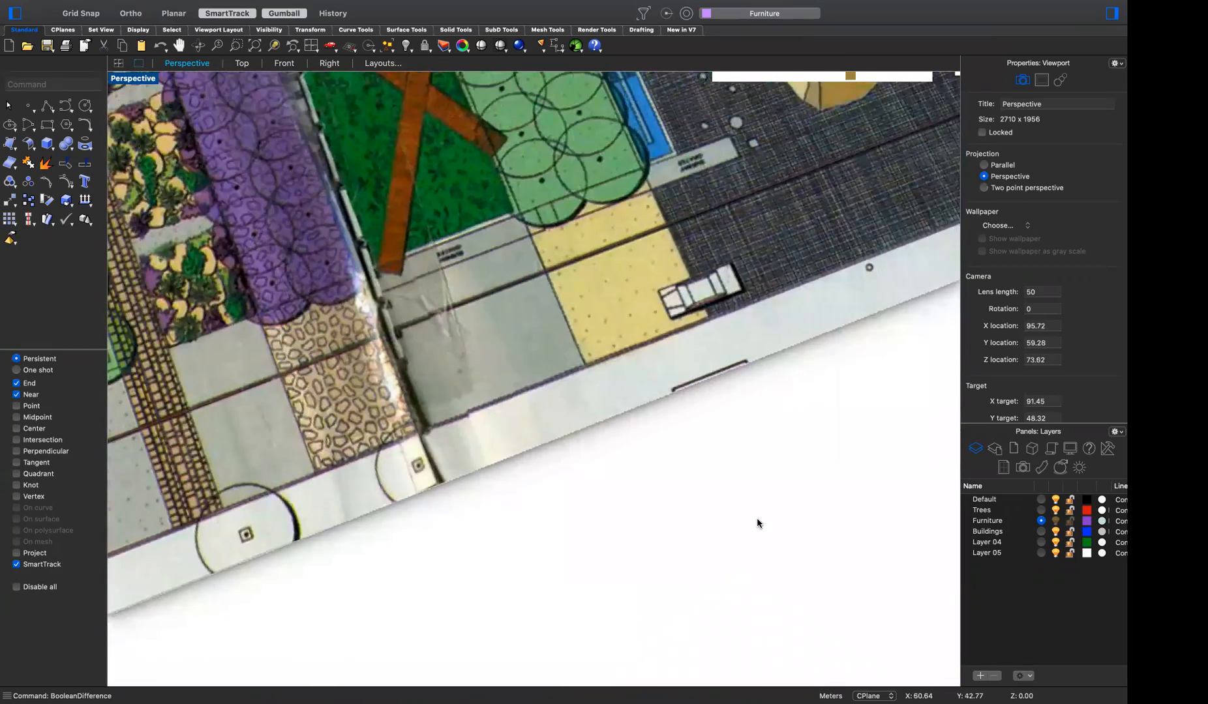
pyautogui.scroll(-8, 818, 279)
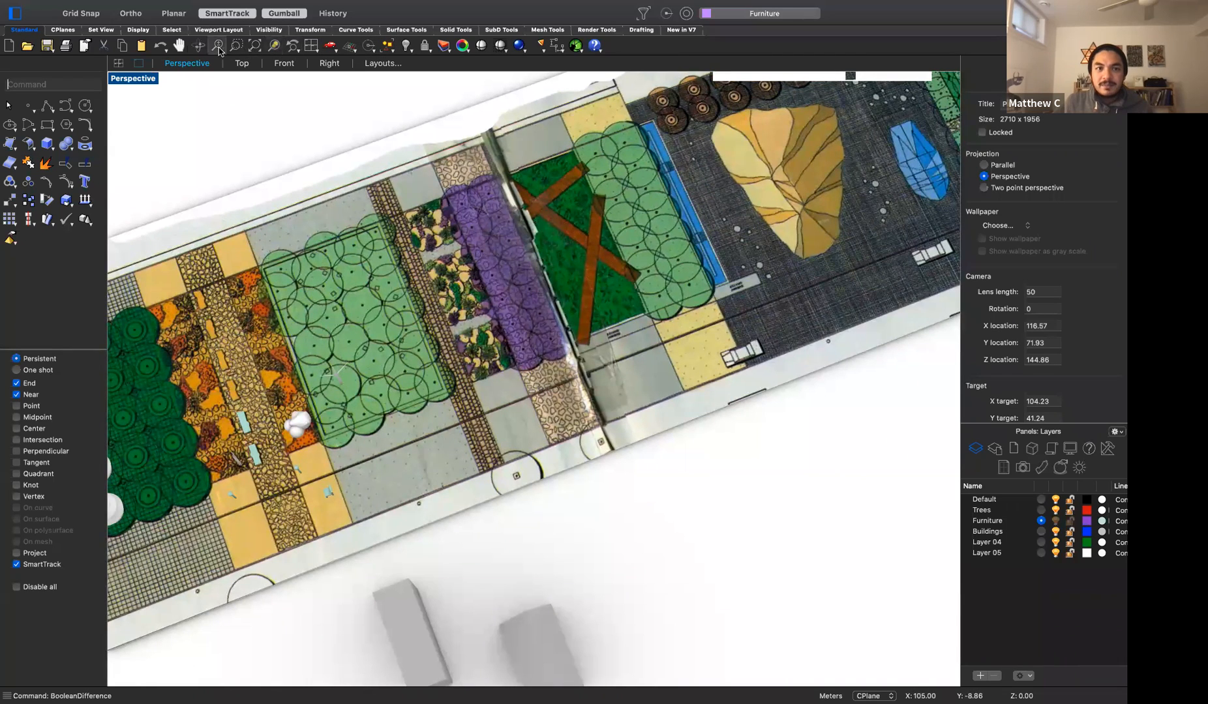
# Trace the outer edge of the tan faceted rock on the base plan with a closed polyline
pyautogui.click(180, 45)
pyautogui.moveTo(777, 142); pyautogui.dragTo(594, 285)
pyautogui.press('Escape')
pyautogui.scroll(6, 593, 285)
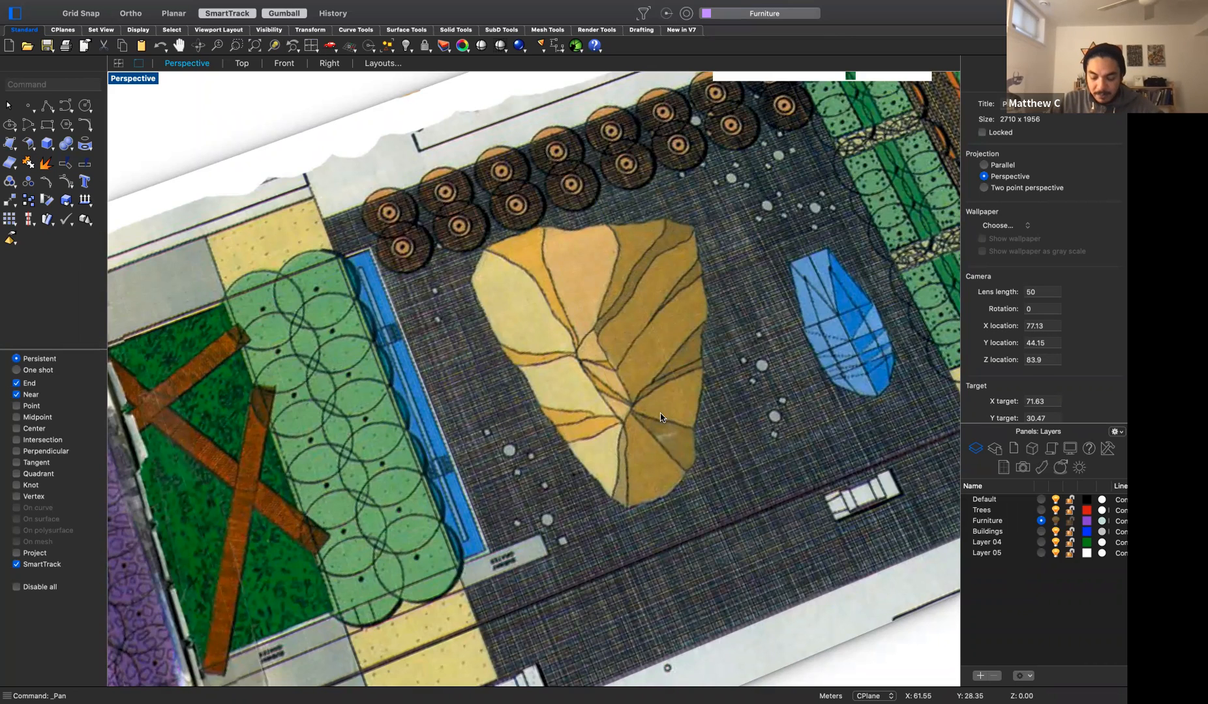
pyautogui.write('polyline')
pyautogui.press('Return')
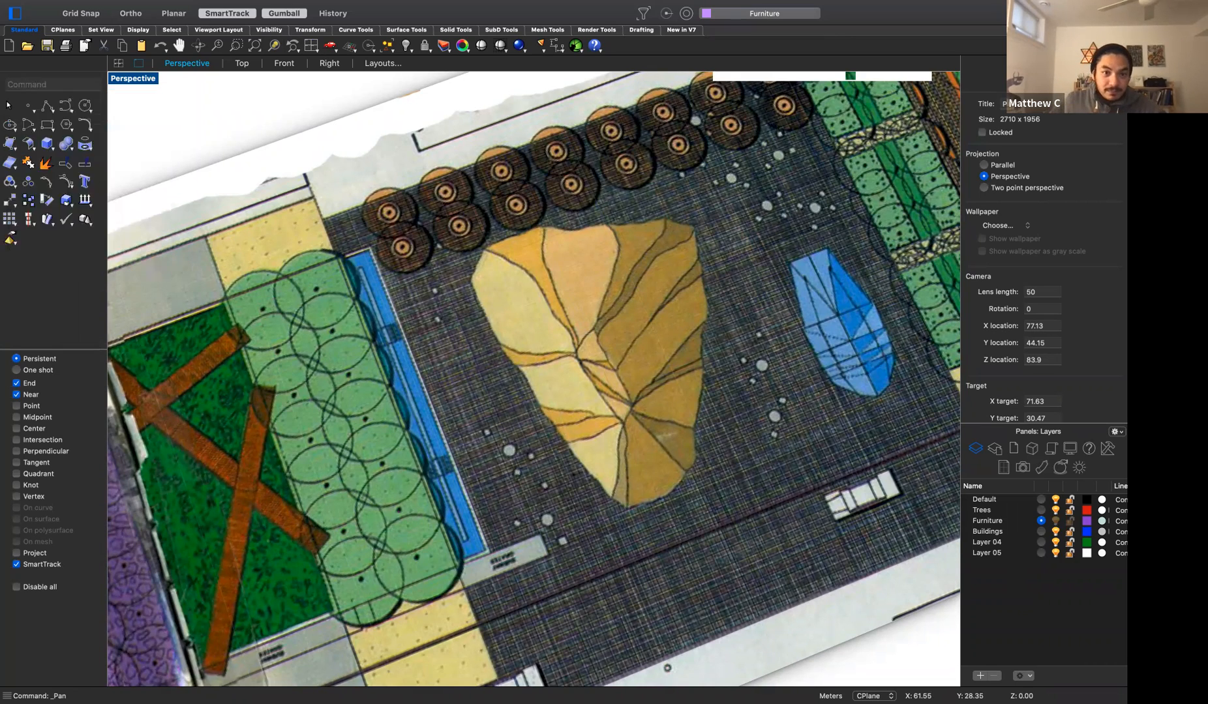
pyautogui.click(471, 281)
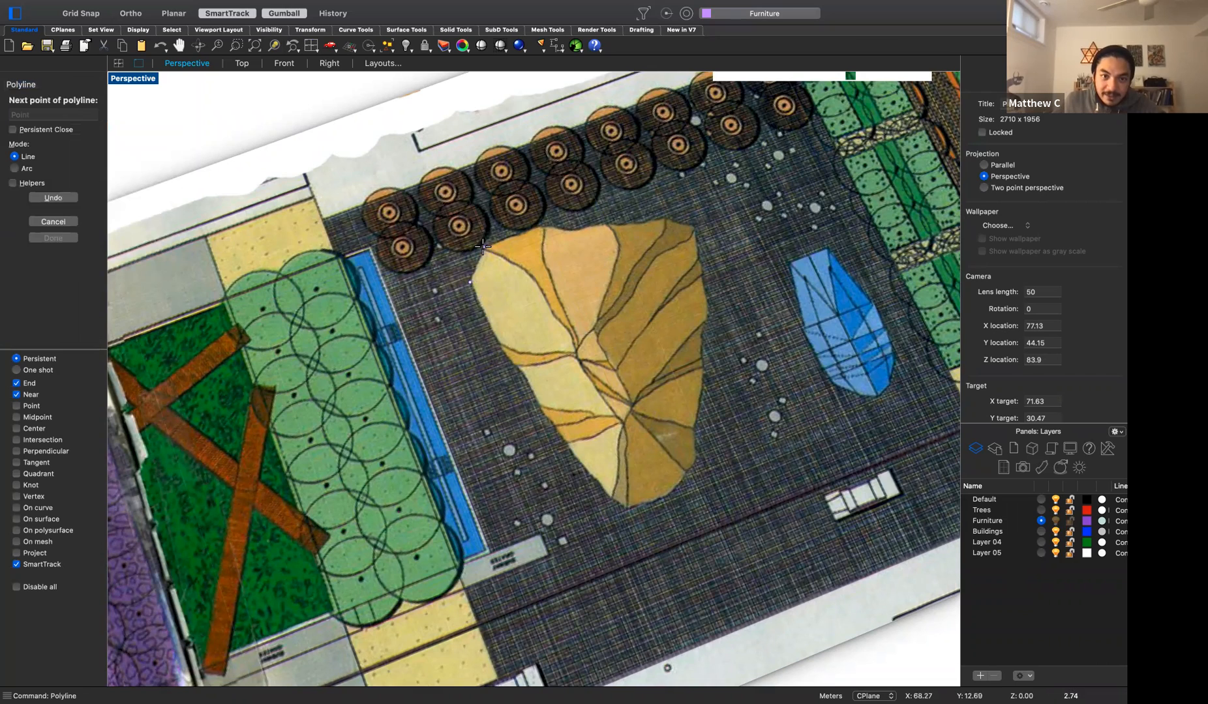
pyautogui.click(482, 248)
pyautogui.click(538, 227)
pyautogui.click(599, 225)
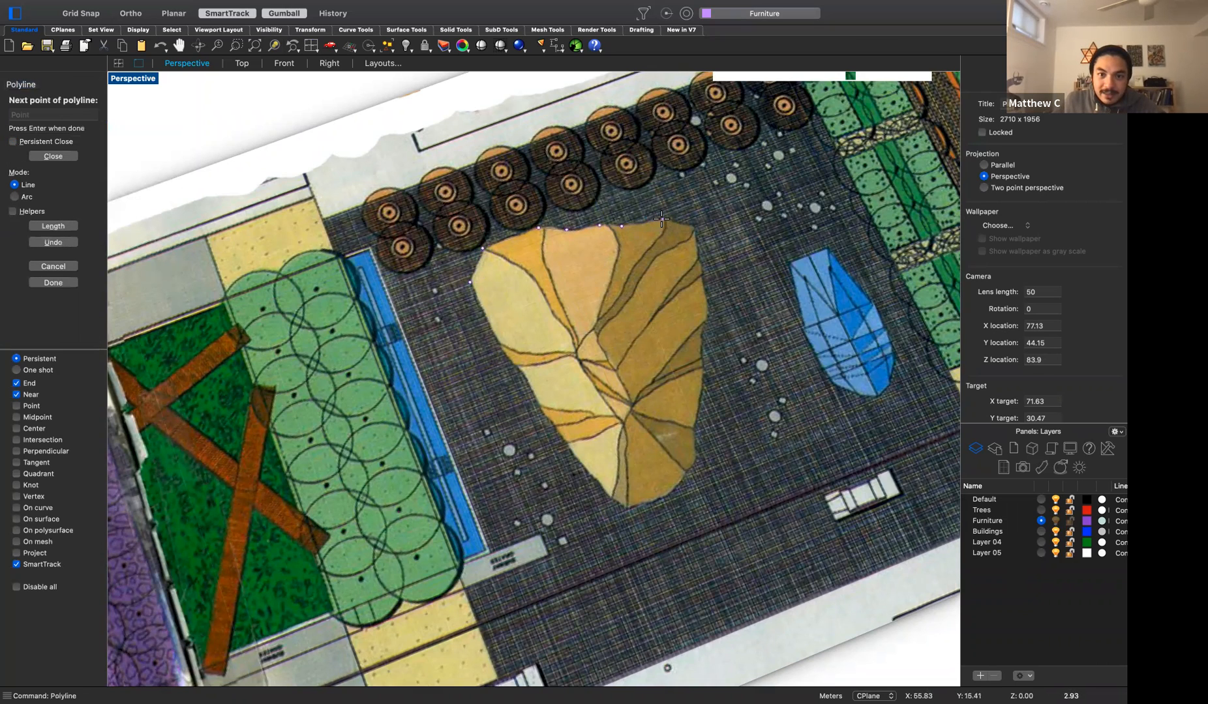
pyautogui.click(695, 227)
pyautogui.click(718, 354)
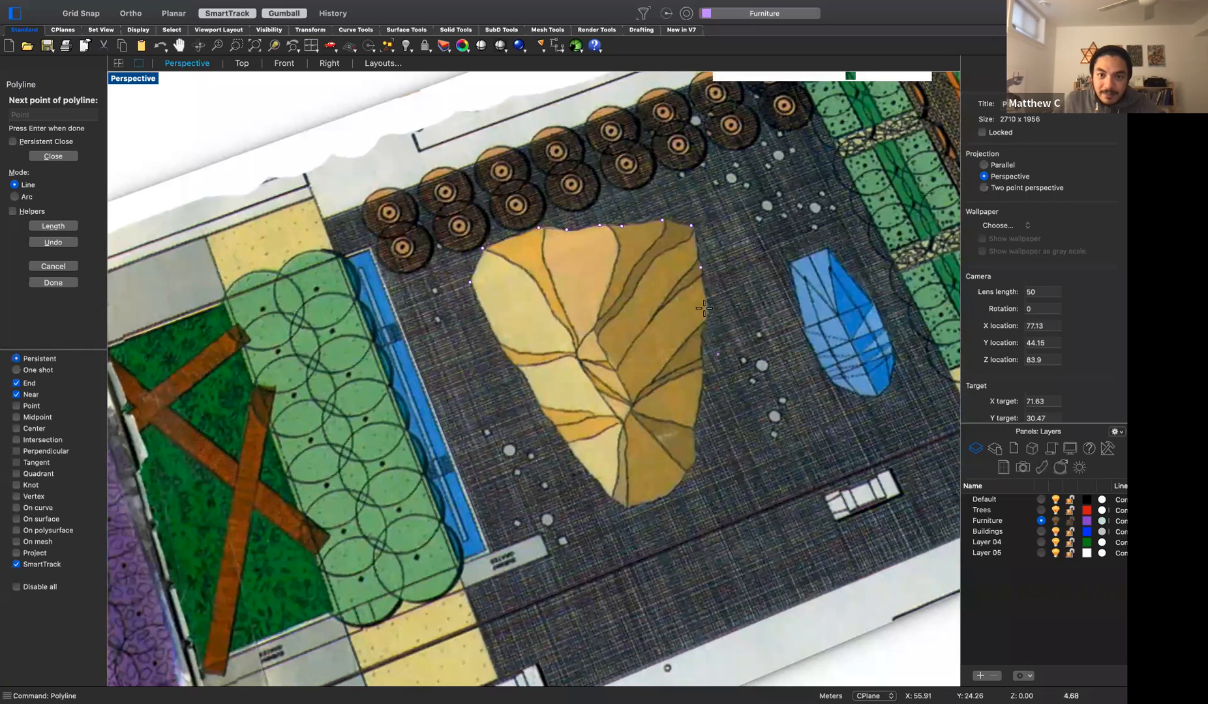
pyautogui.click(701, 396)
pyautogui.click(695, 459)
pyautogui.click(654, 500)
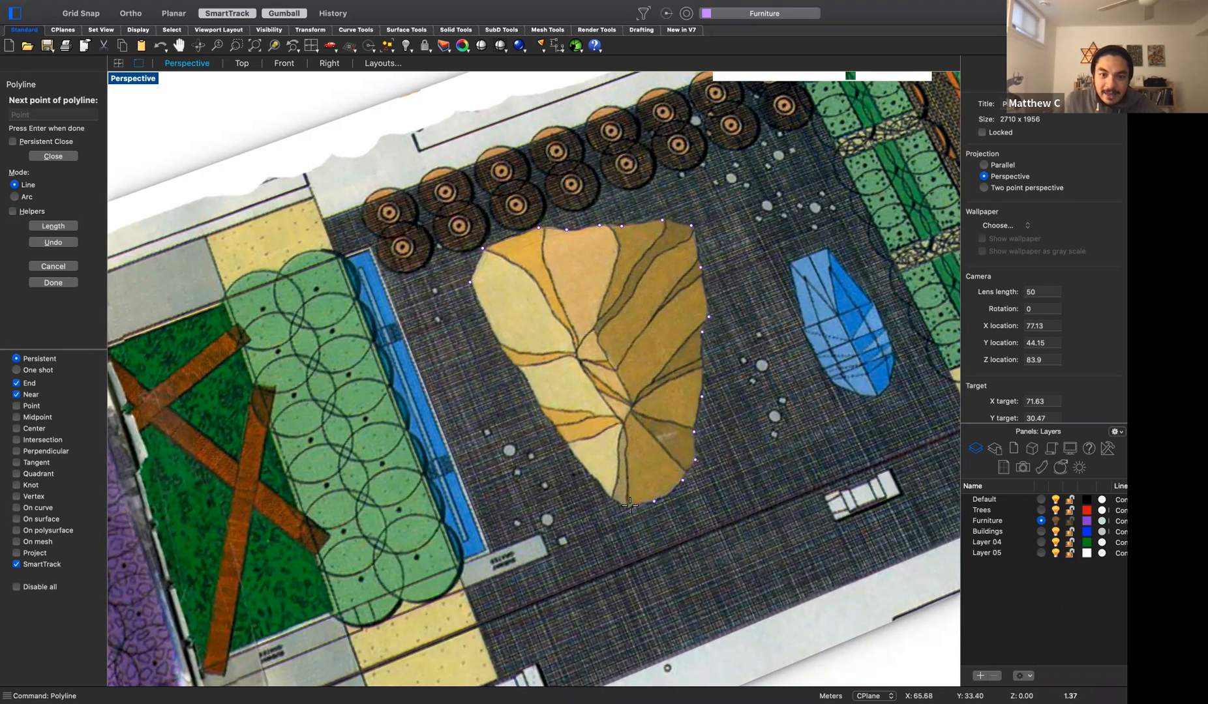
pyautogui.click(608, 494)
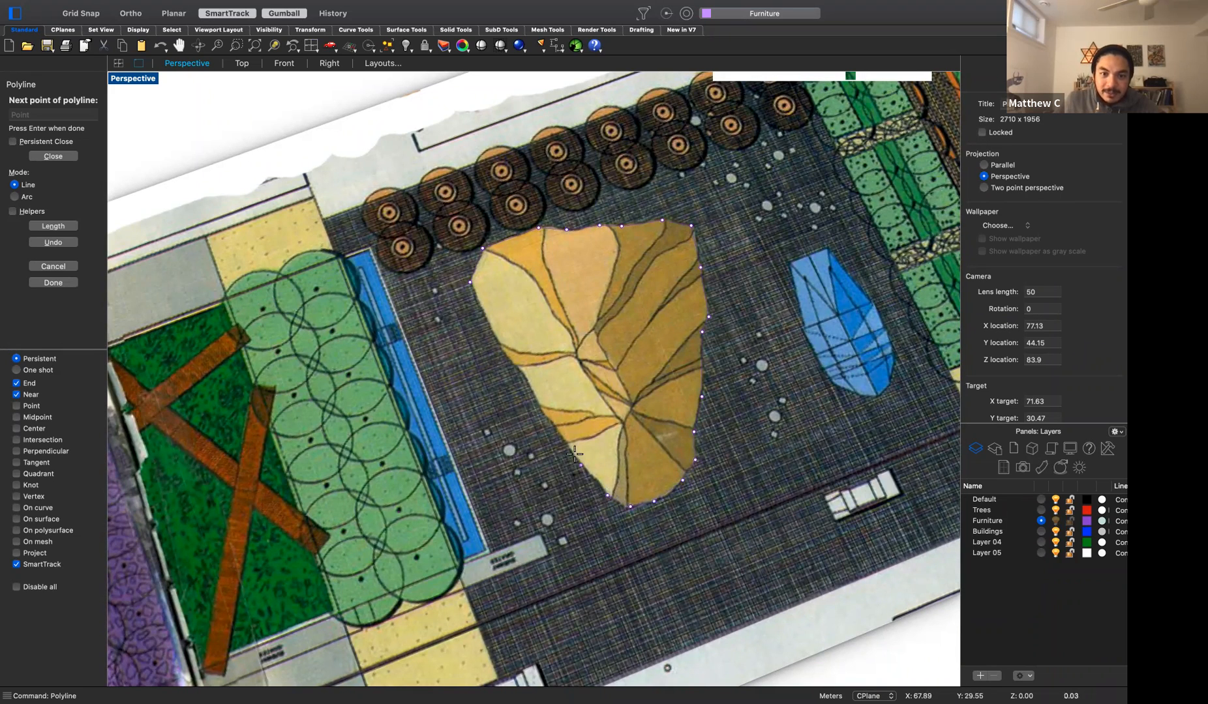
pyautogui.click(565, 437)
pyautogui.click(544, 412)
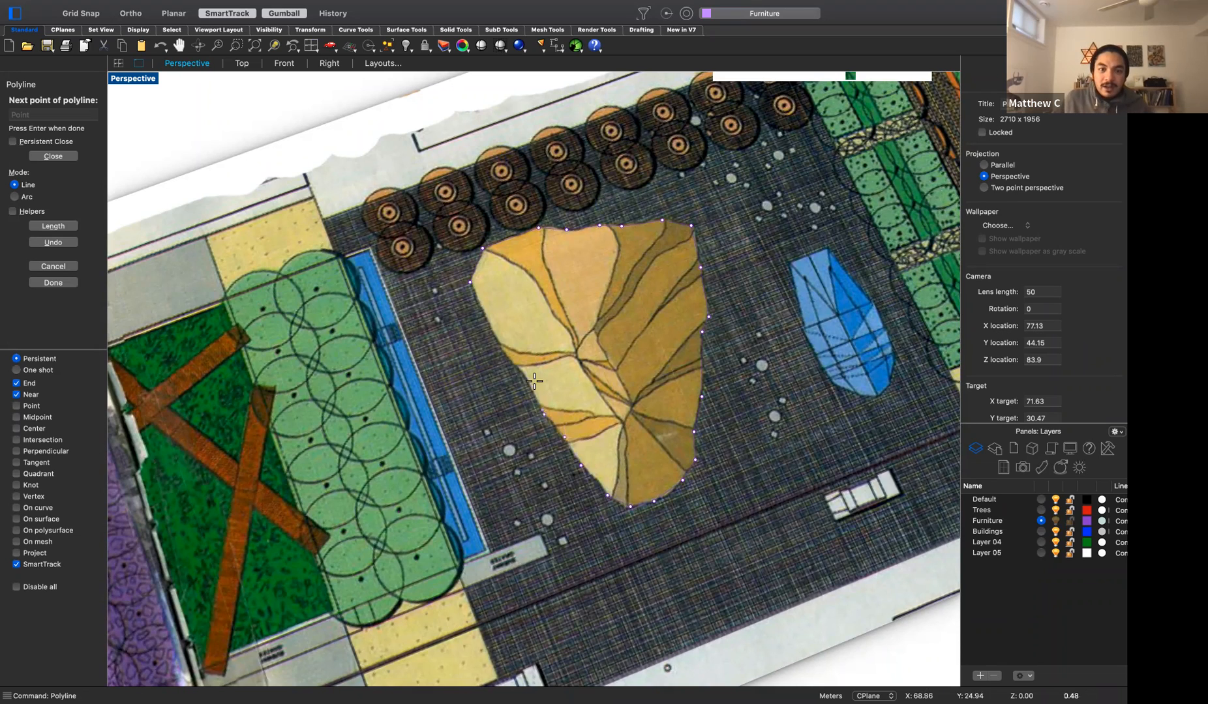
pyautogui.click(477, 303)
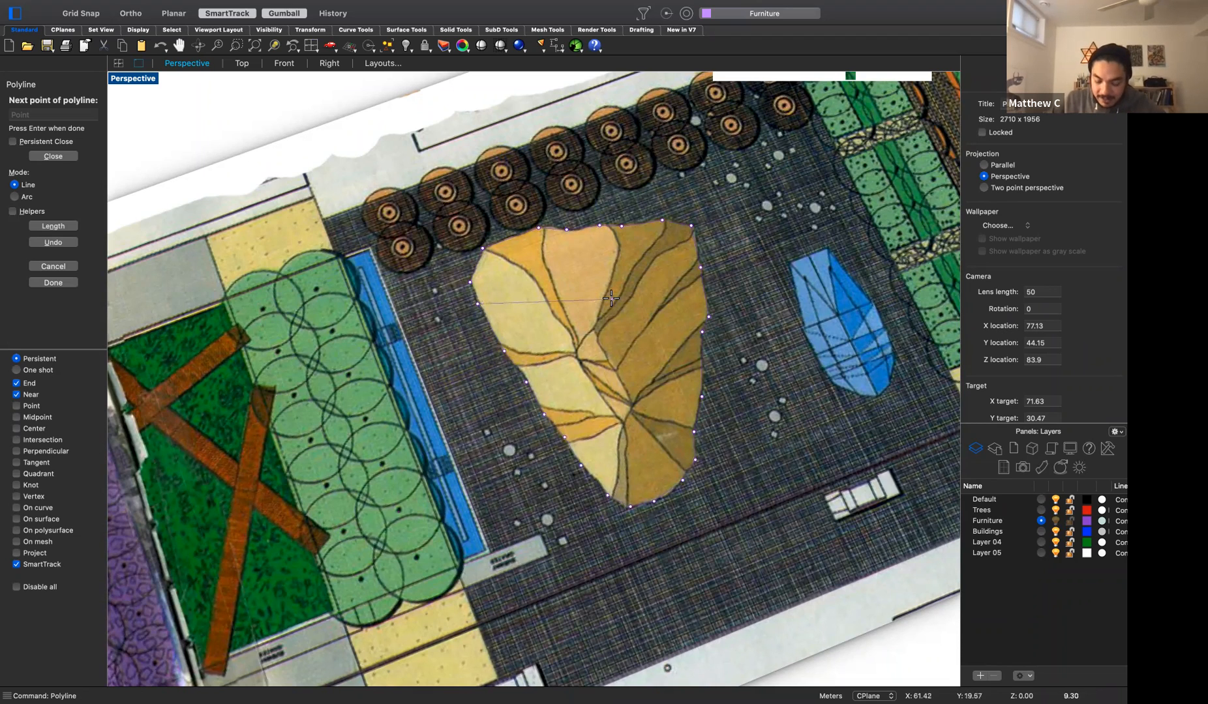
pyautogui.press('Escape')
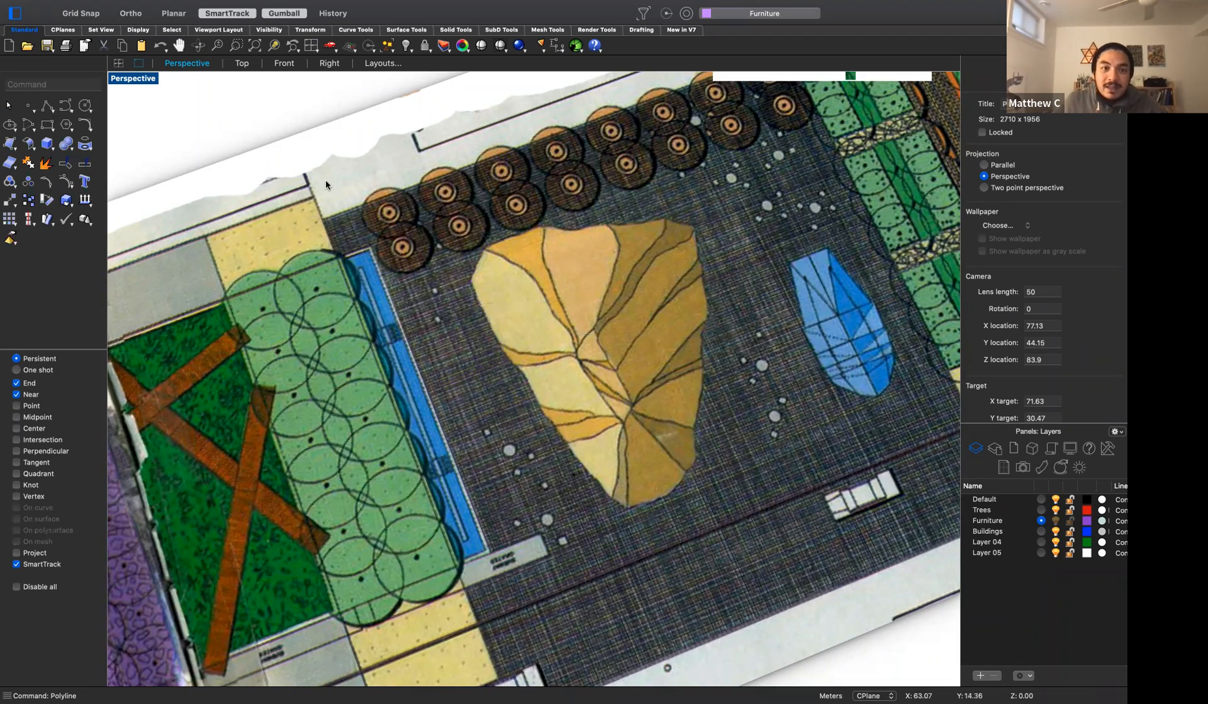
# Switch the Perspective viewport to Shaded display and select the rock's outline curve to check it
pyautogui.click(141, 81)
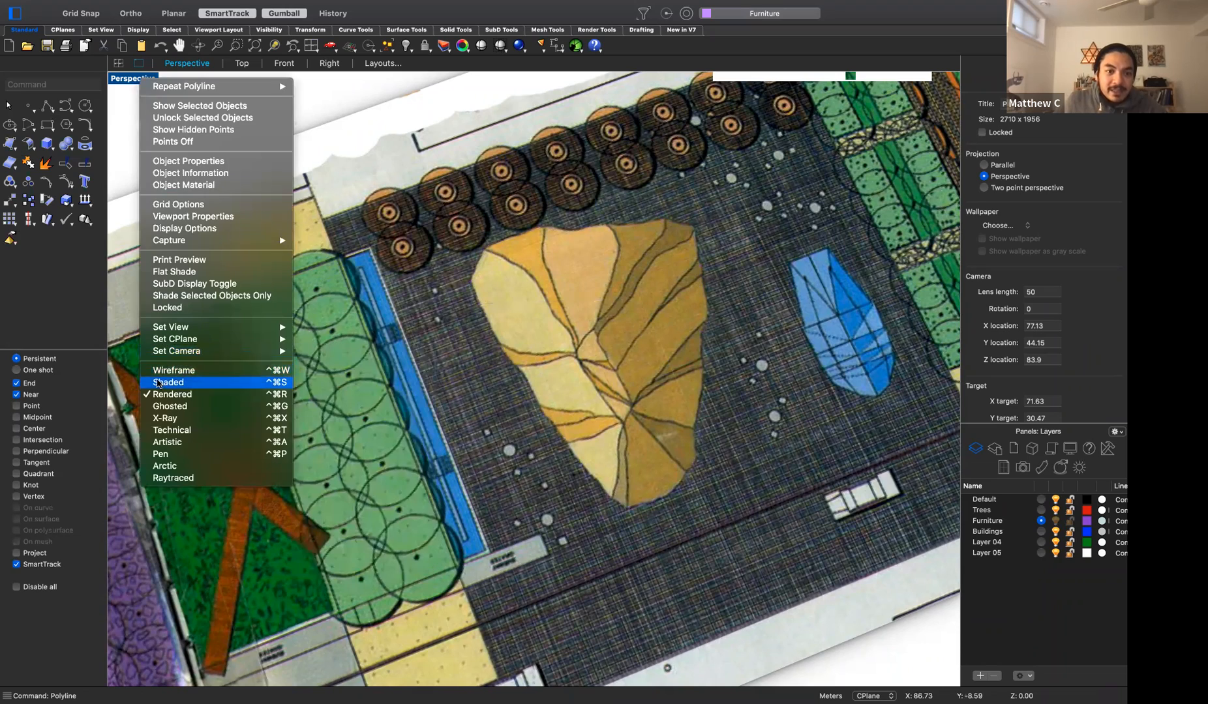
pyautogui.click(163, 382)
pyautogui.scroll(5, 591, 274)
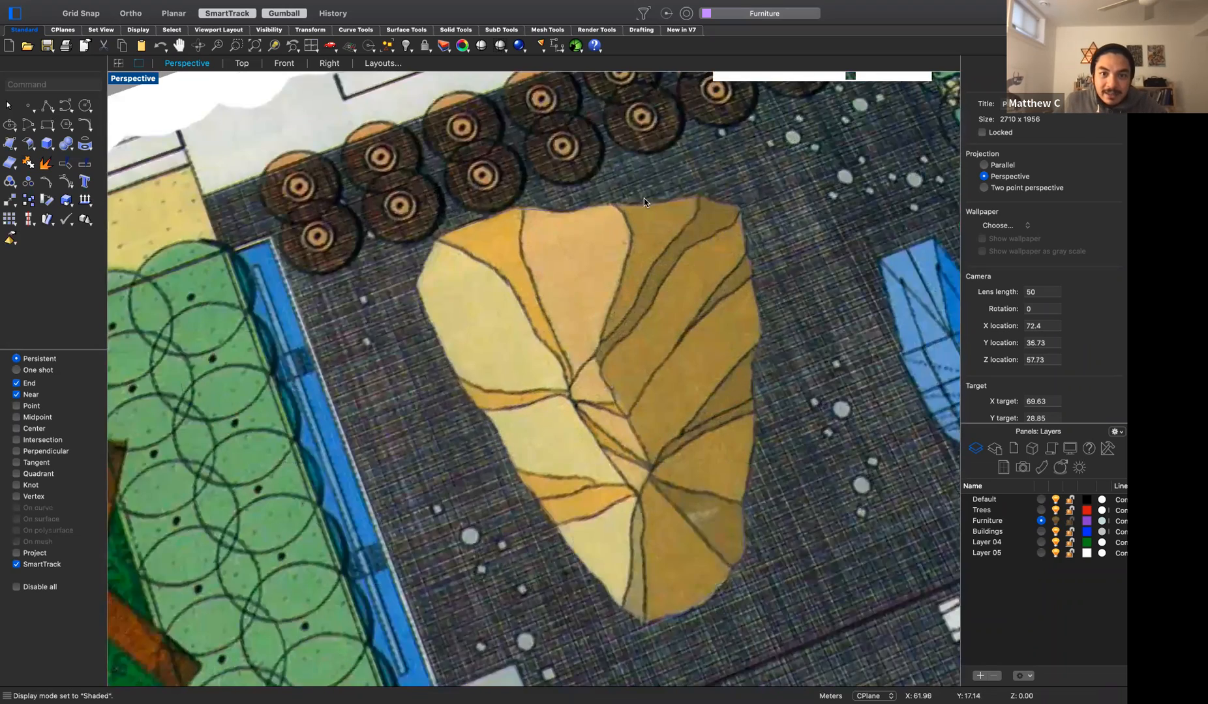
pyautogui.click(644, 200)
pyautogui.click(706, 219)
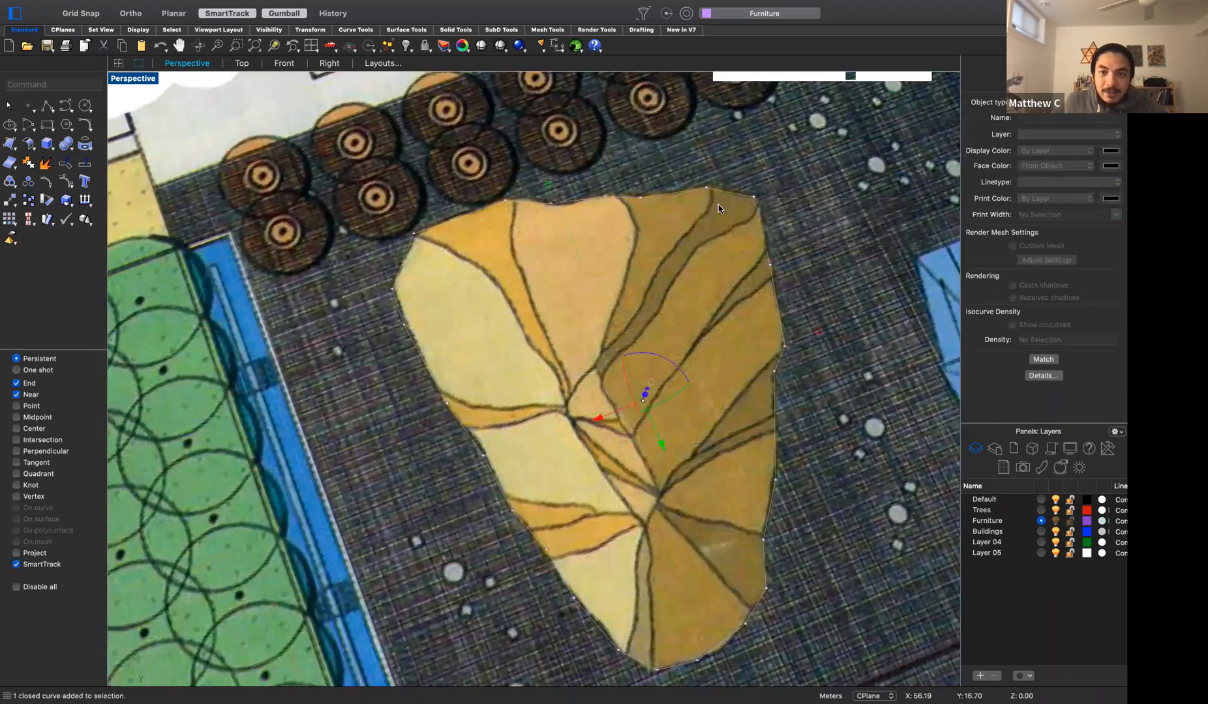
pyautogui.scroll(-4, 672, 189)
pyautogui.click(674, 344)
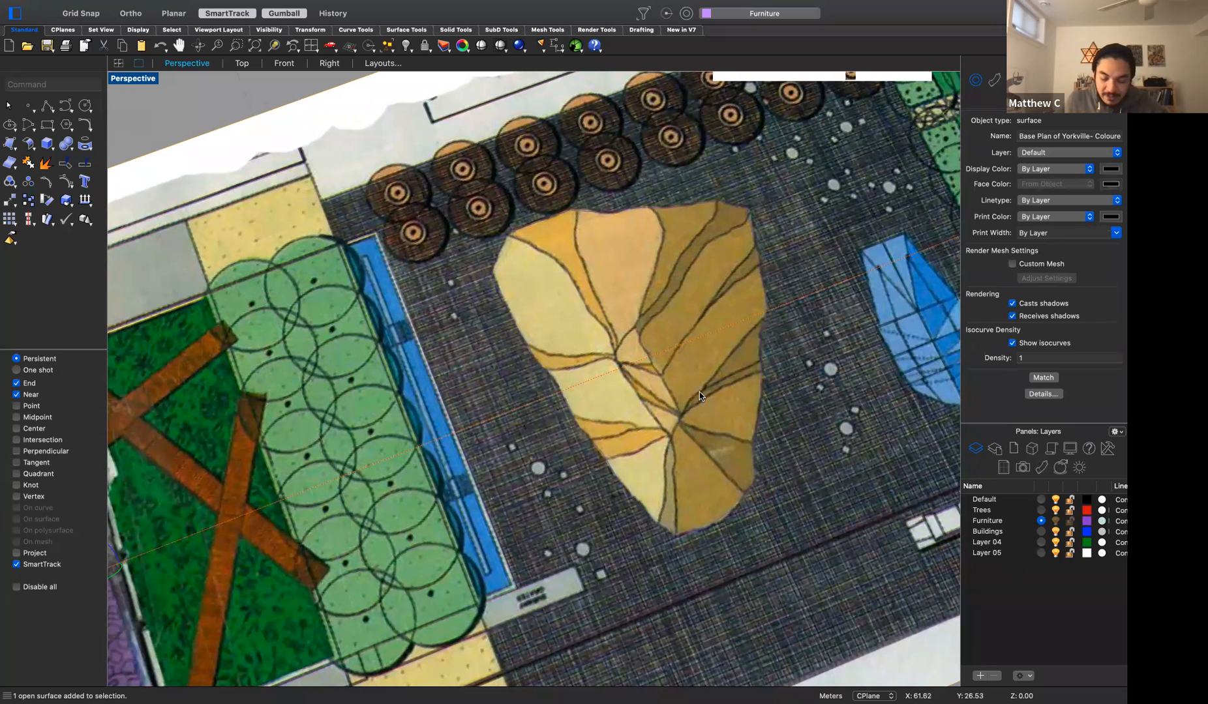
# Trace the rock's central ridge facets with a second closed polyline inside the outline
pyautogui.write('polyline')
pyautogui.press('Return')
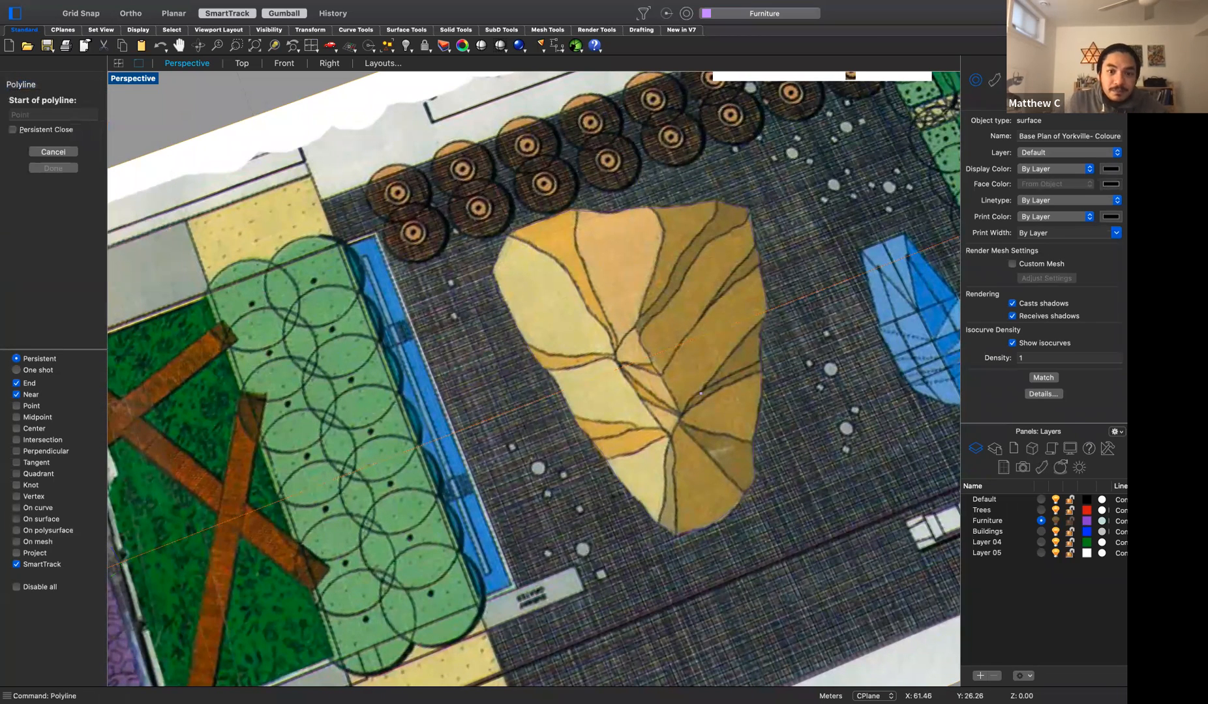
pyautogui.click(668, 436)
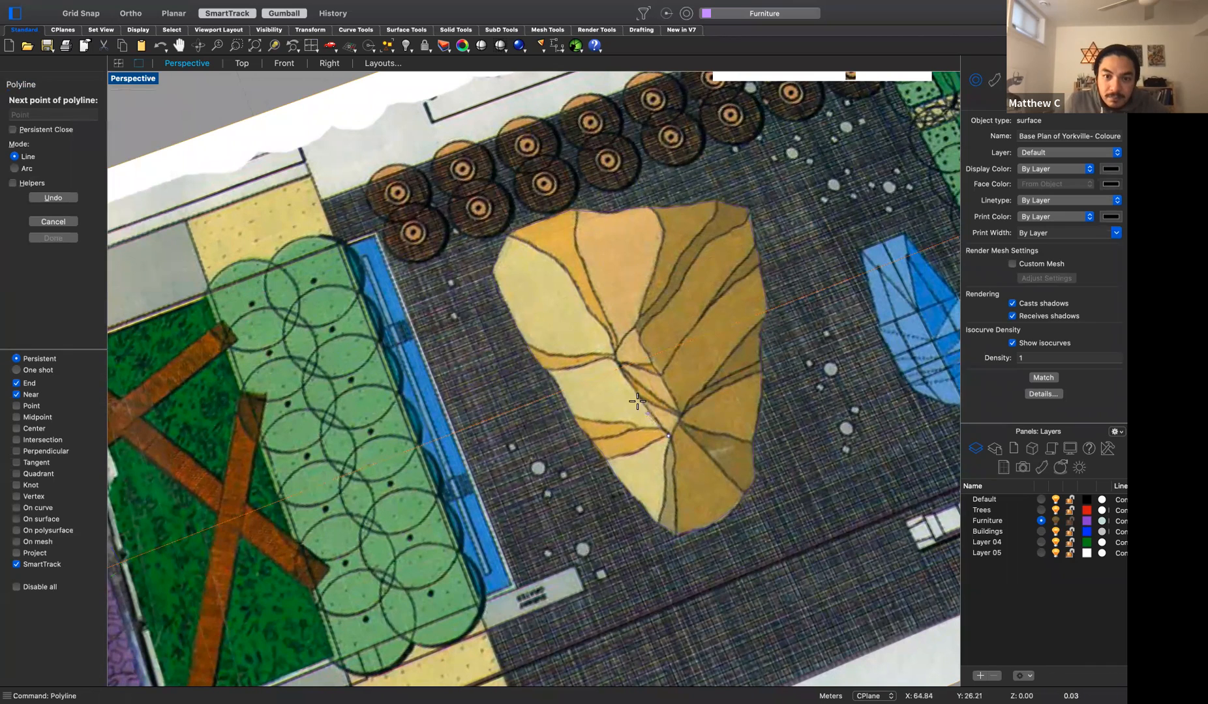
pyautogui.click(648, 412)
pyautogui.click(618, 369)
pyautogui.click(612, 349)
pyautogui.click(637, 322)
pyautogui.click(659, 322)
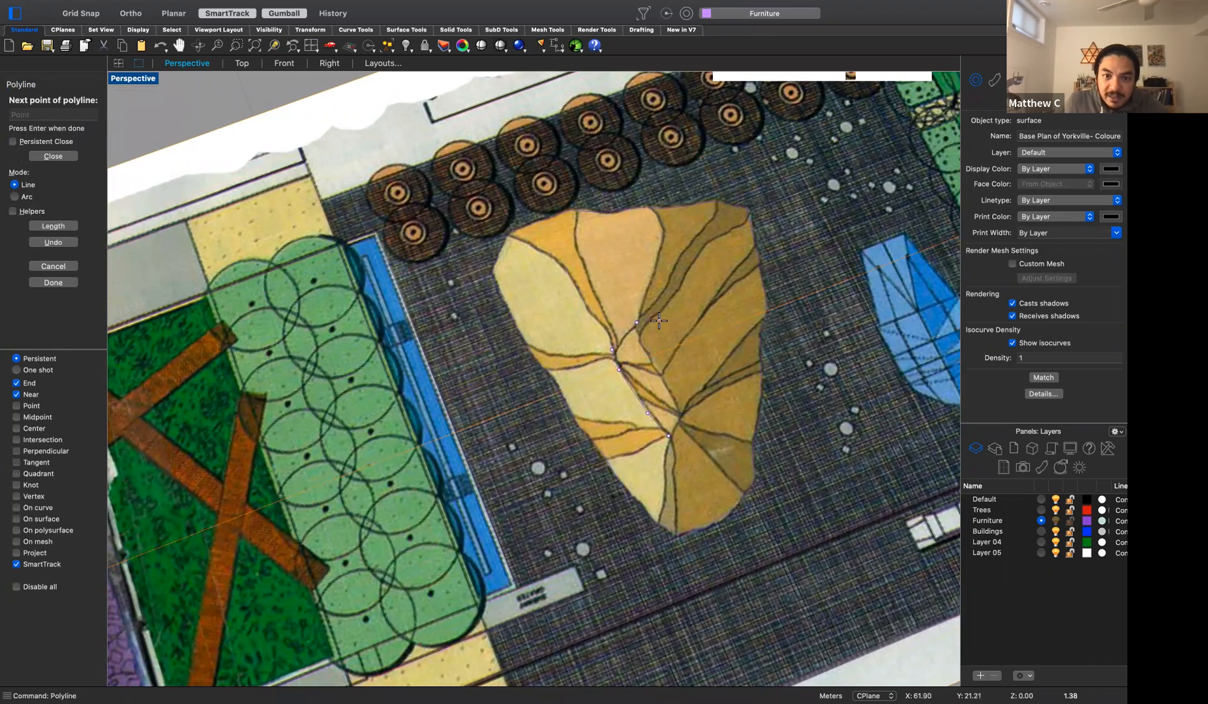
pyautogui.click(659, 349)
pyautogui.click(667, 370)
pyautogui.click(682, 411)
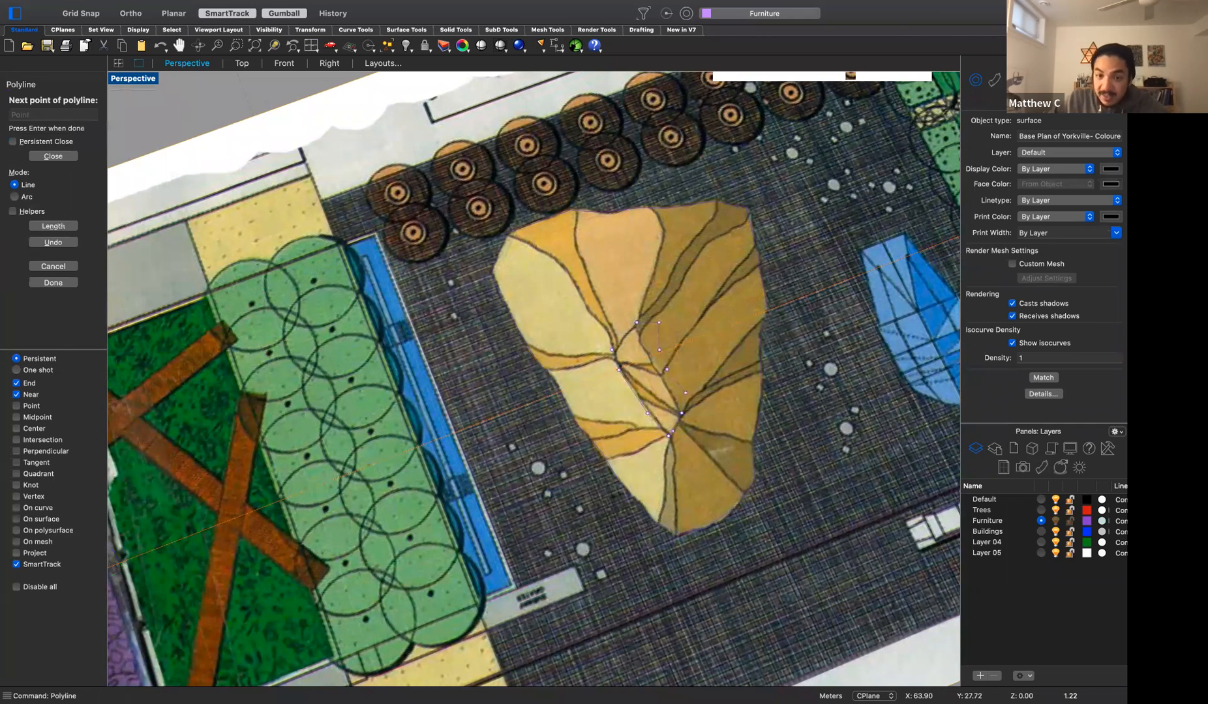
pyautogui.click(670, 432)
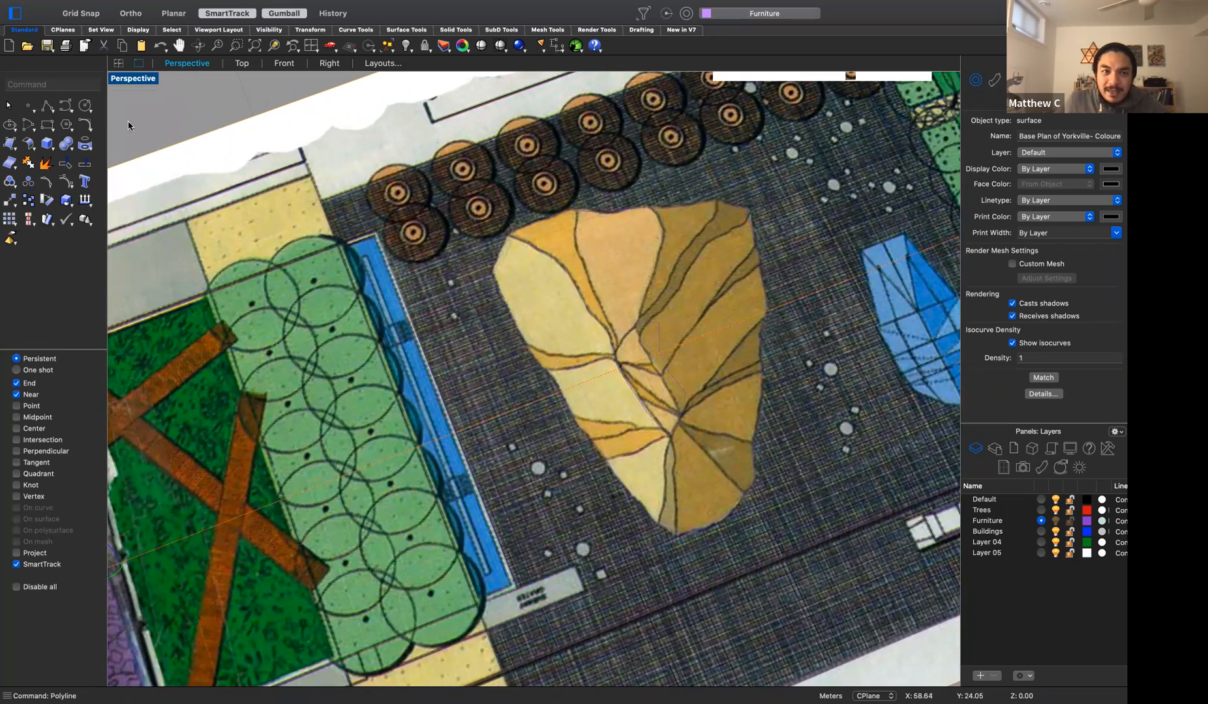
# Set the Perspective viewport's display mode to Wireframe
pyautogui.moveTo(680, 513); pyautogui.dragTo(719, 476, button='right')
pyautogui.scroll(-3, 719, 494)
pyautogui.scroll(-3, 764, 685)
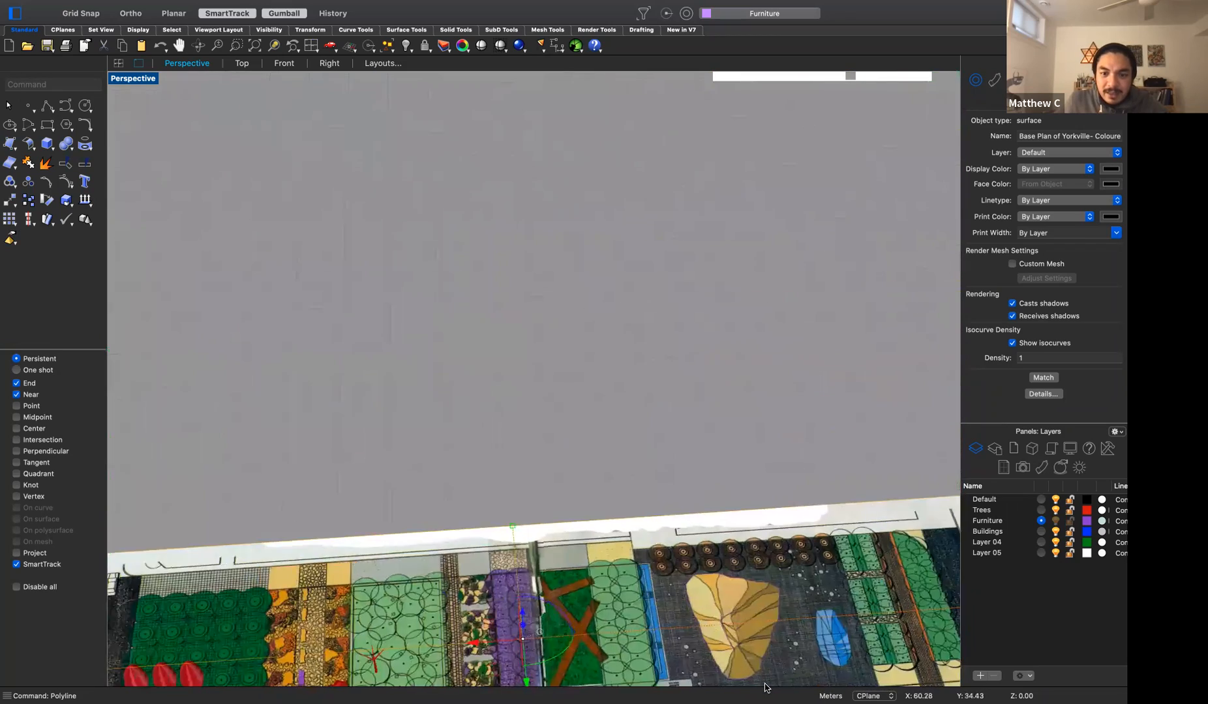
pyautogui.scroll(5, 765, 684)
pyautogui.scroll(4, 765, 681)
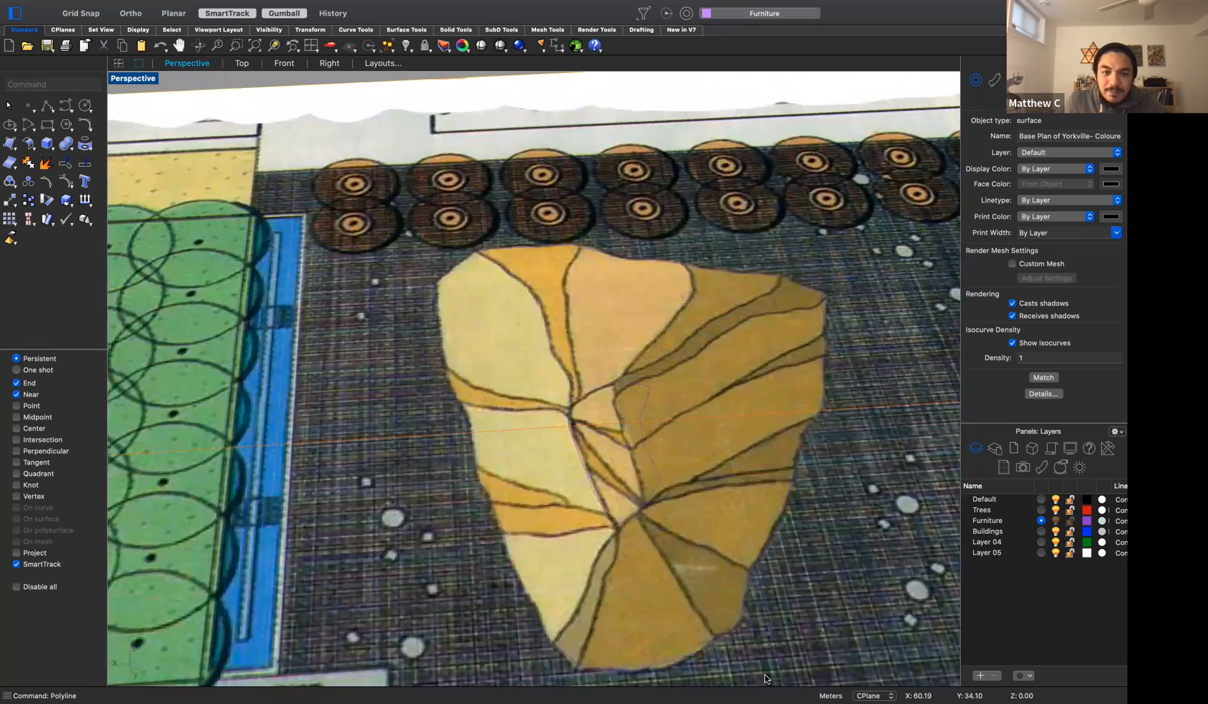
pyautogui.click(132, 79)
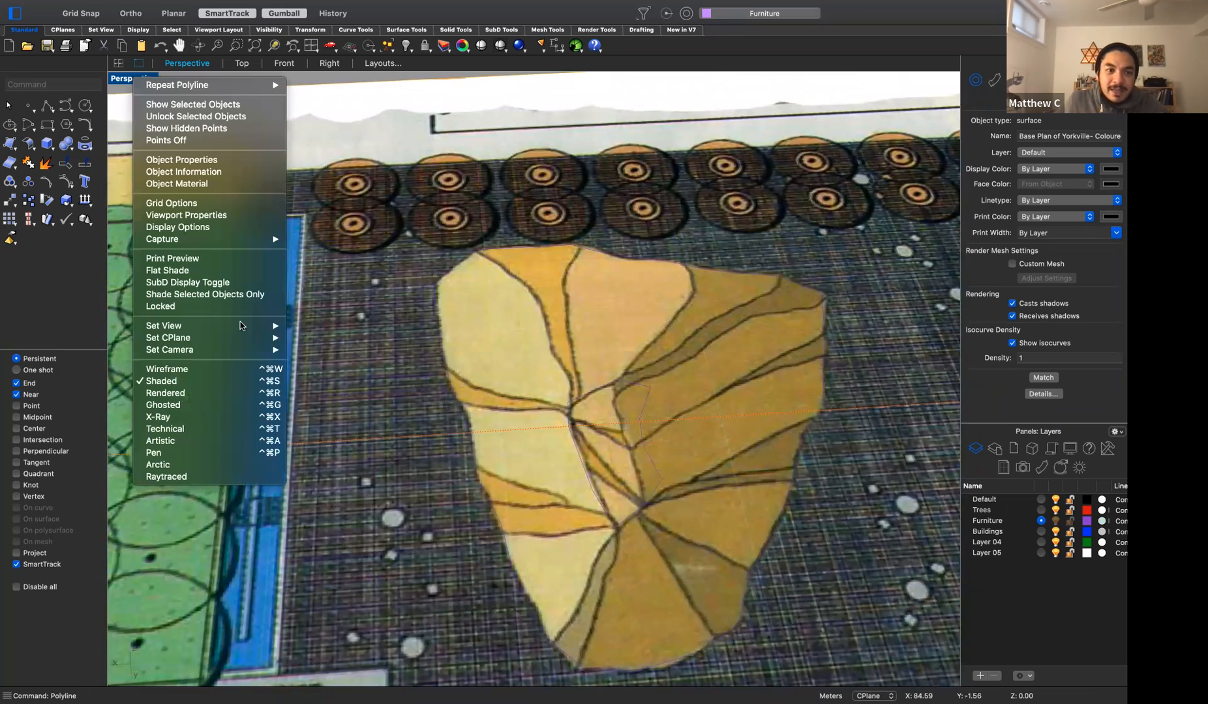
pyautogui.click(207, 370)
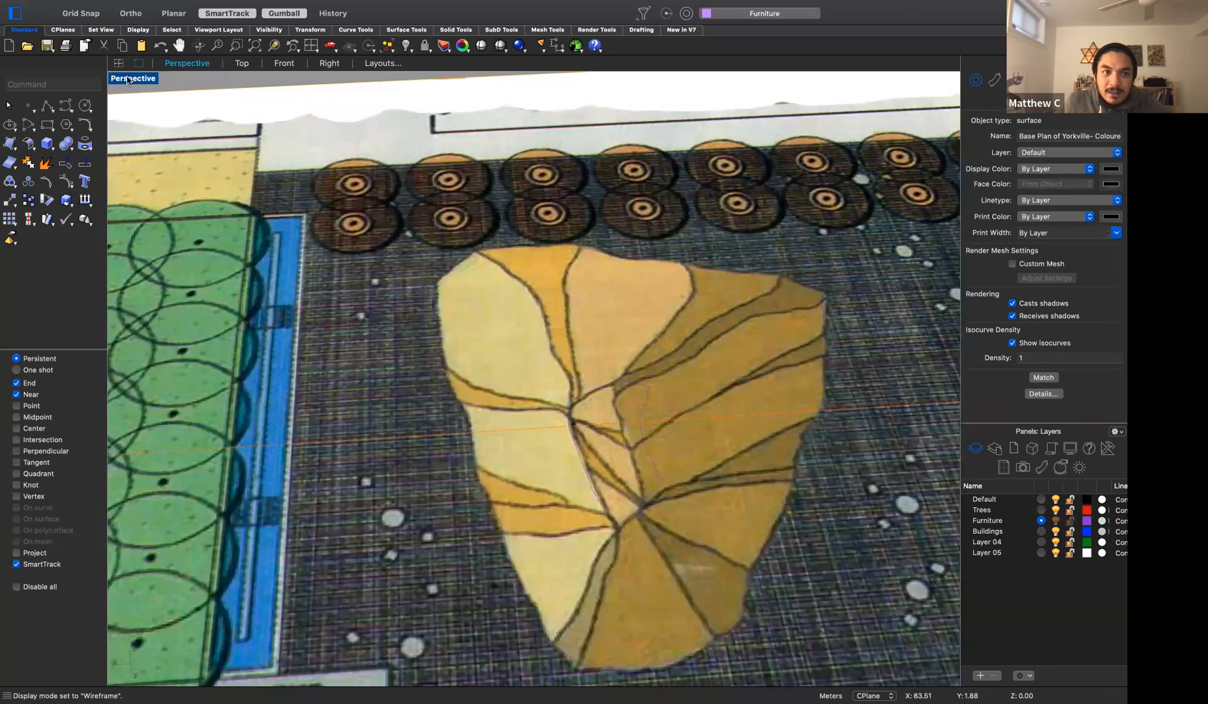
pyautogui.click(129, 80)
pyautogui.click(196, 369)
pyautogui.scroll(-5, 405, 339)
pyautogui.scroll(5, 489, 336)
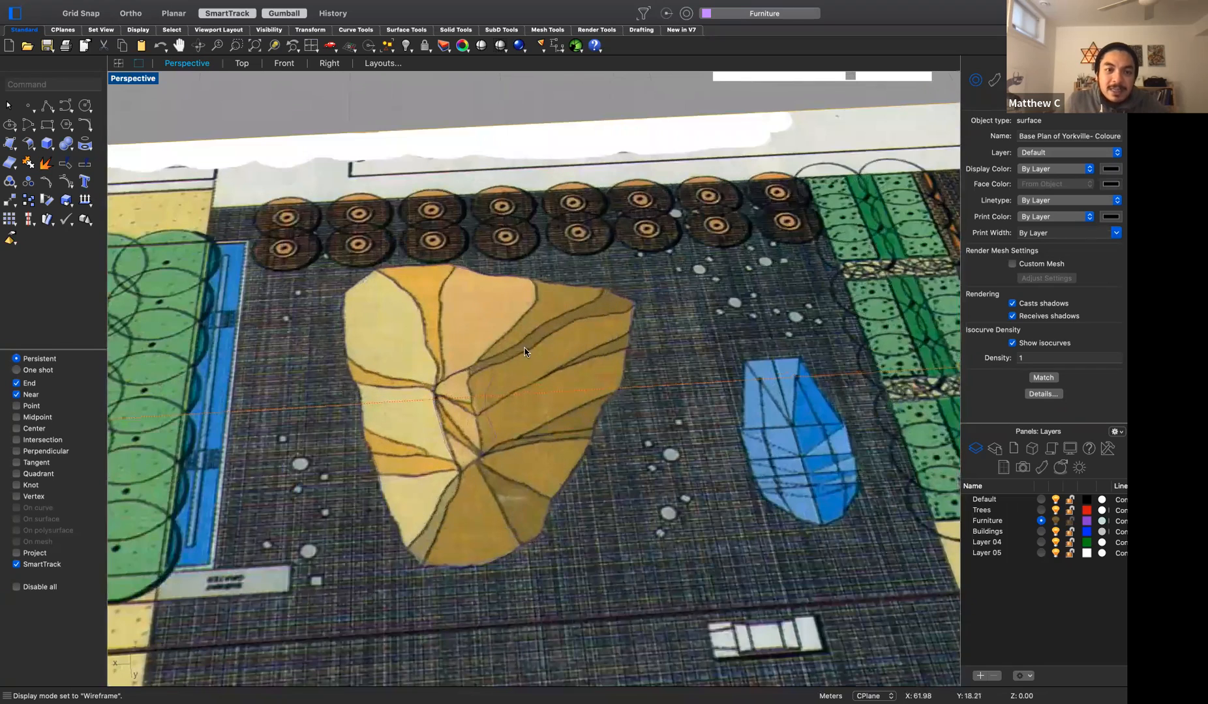
# Return the Perspective viewport's display mode to Shaded
pyautogui.click(114, 78)
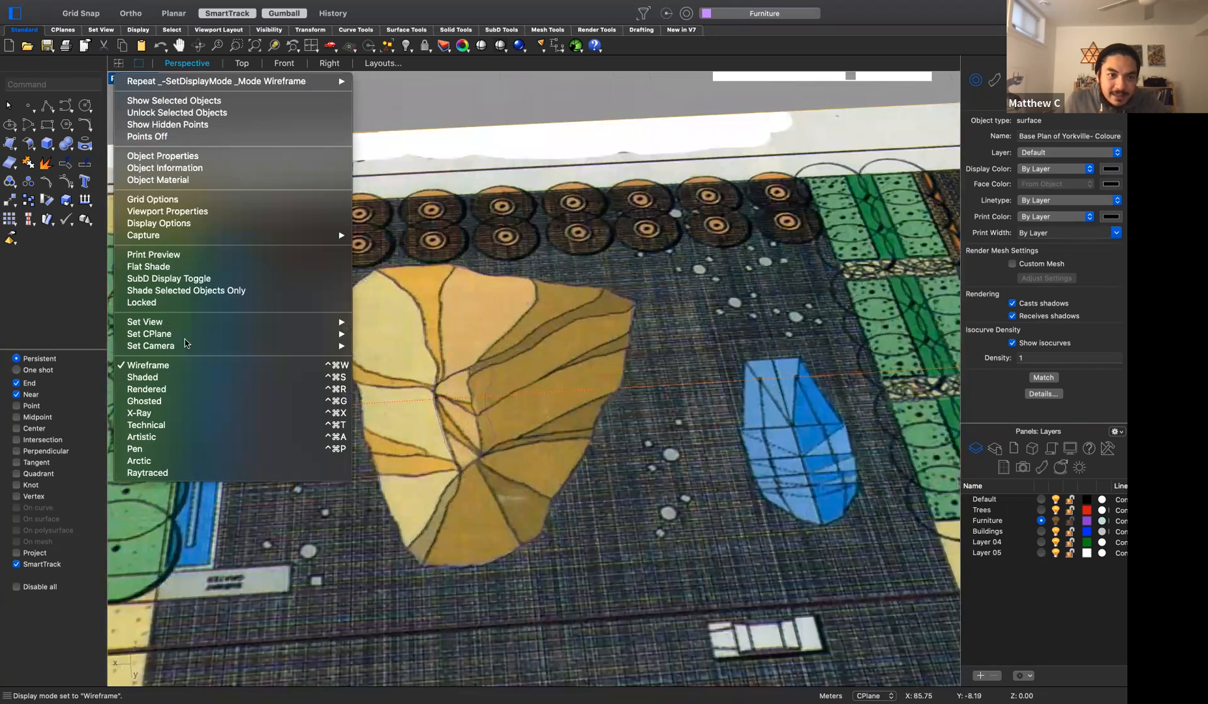
pyautogui.click(202, 379)
# Raise the mound's small inner closed curve vertically about 1.8 m above the base plan
pyautogui.scroll(3, 478, 418)
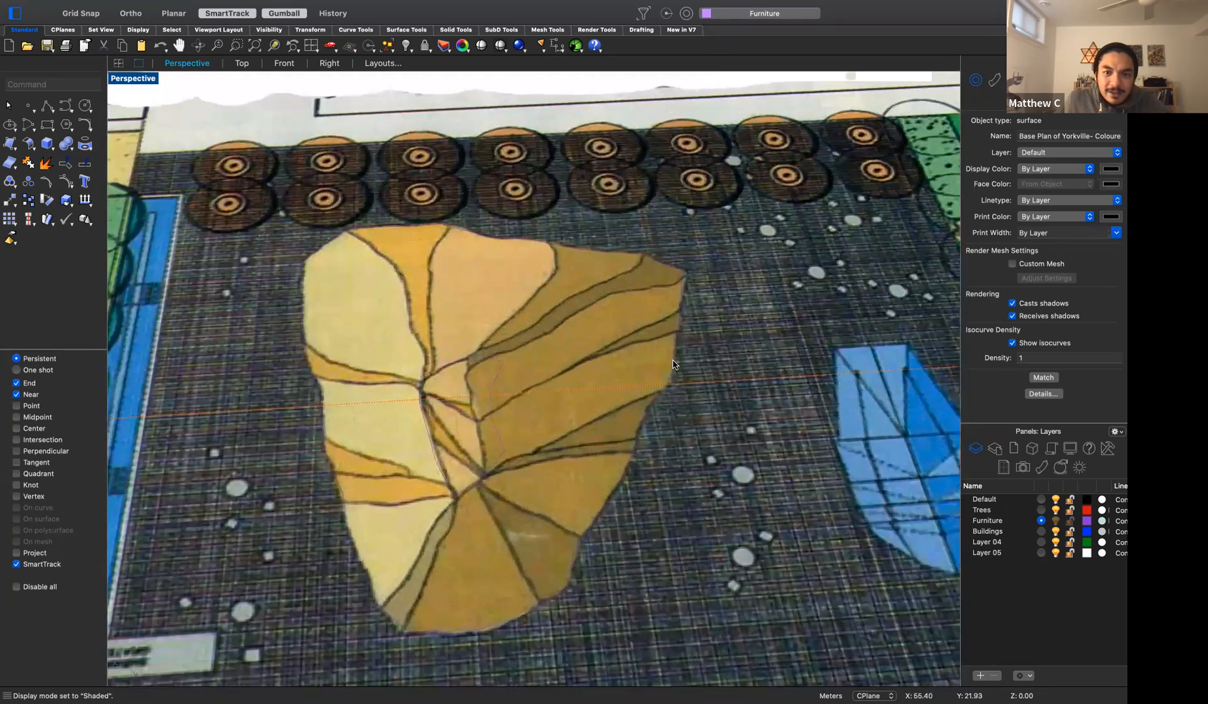
pyautogui.click(673, 365)
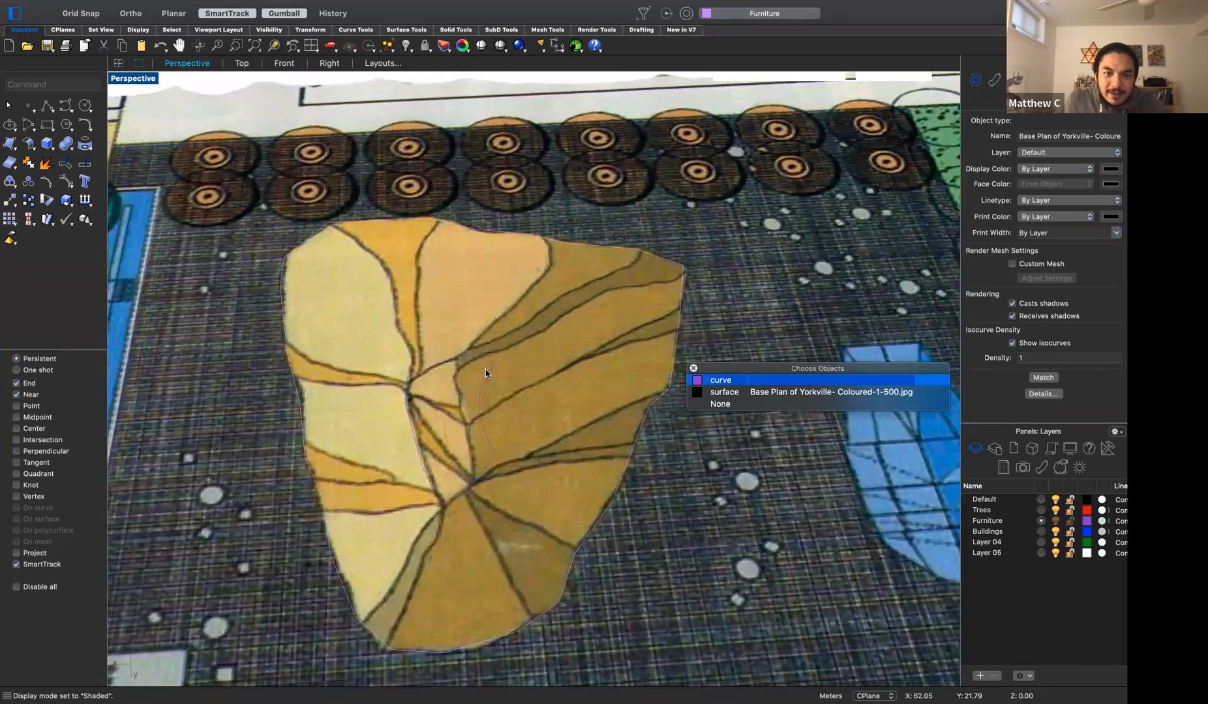
pyautogui.press('Return')
pyautogui.moveTo(450, 386); pyautogui.dragTo(448, 359)
# Examine the height of the raised inner curve above the base plan from low side and oblique angles
pyautogui.moveTo(571, 483); pyautogui.dragTo(604, 431, button='right')
pyautogui.scroll(-3, 607, 433)
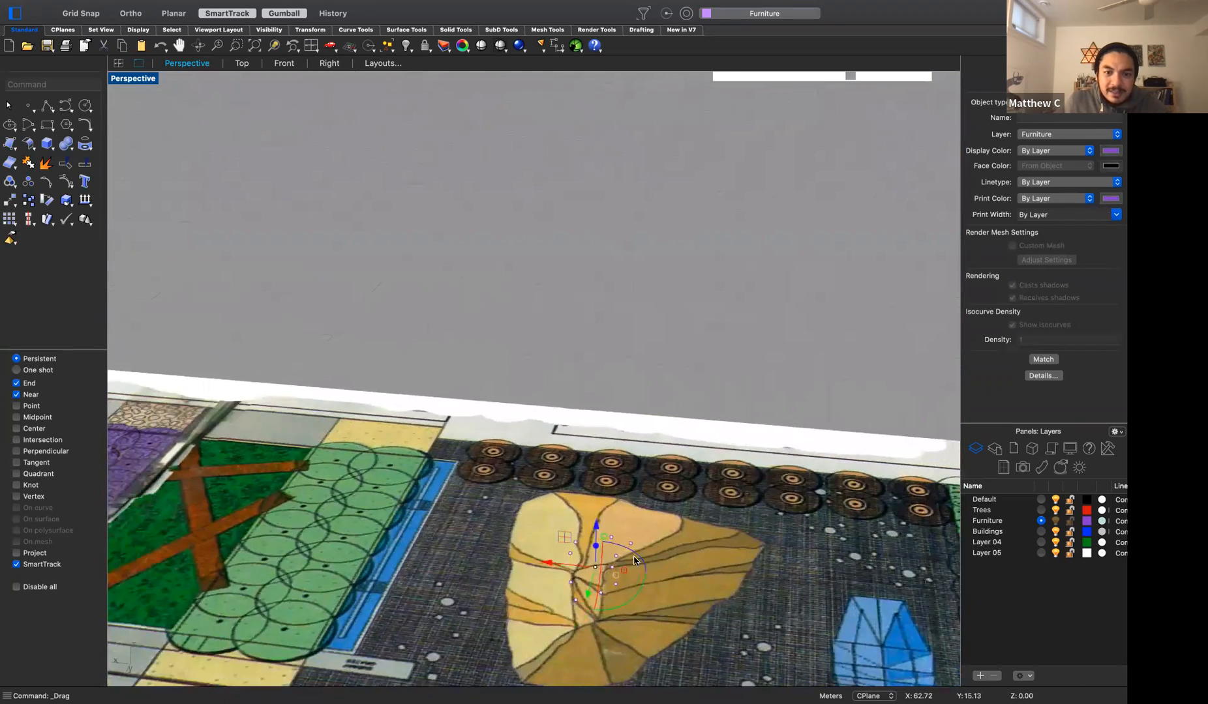
pyautogui.scroll(-7, 634, 561)
pyautogui.scroll(7, 613, 597)
pyautogui.moveTo(610, 595); pyautogui.dragTo(617, 528, button='right')
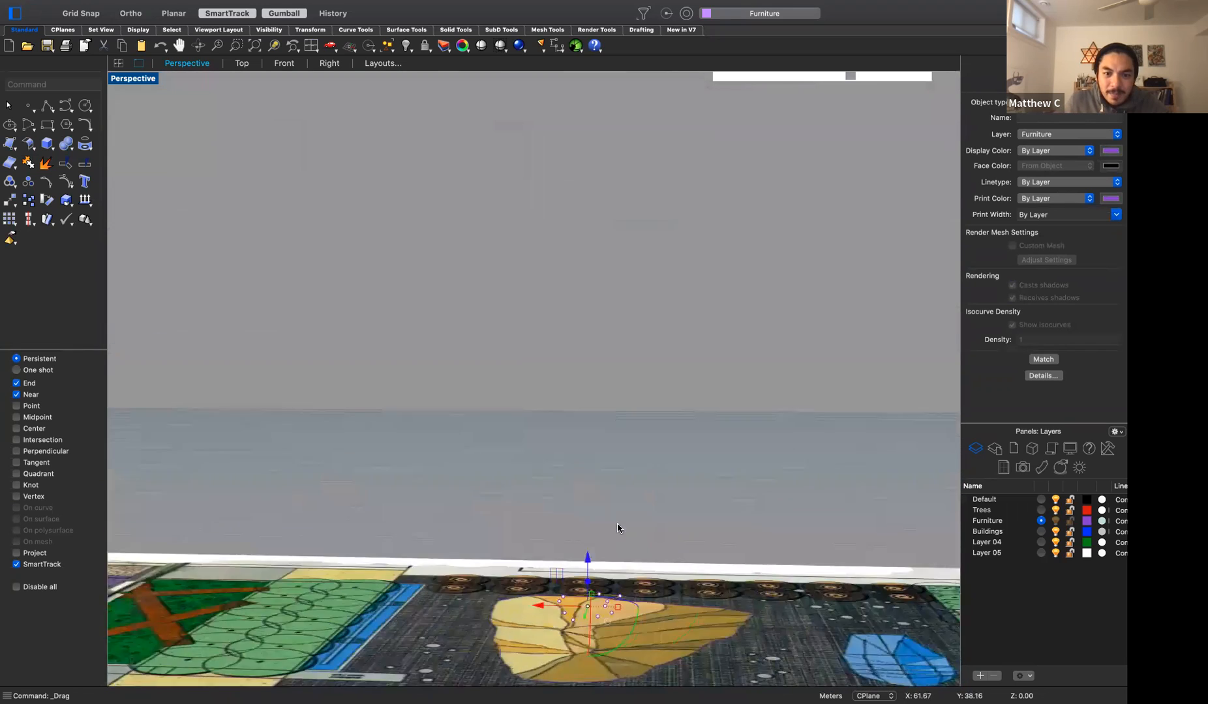
pyautogui.scroll(-6, 593, 672)
pyautogui.scroll(7, 593, 666)
pyautogui.moveTo(594, 665); pyautogui.dragTo(612, 597, button='right')
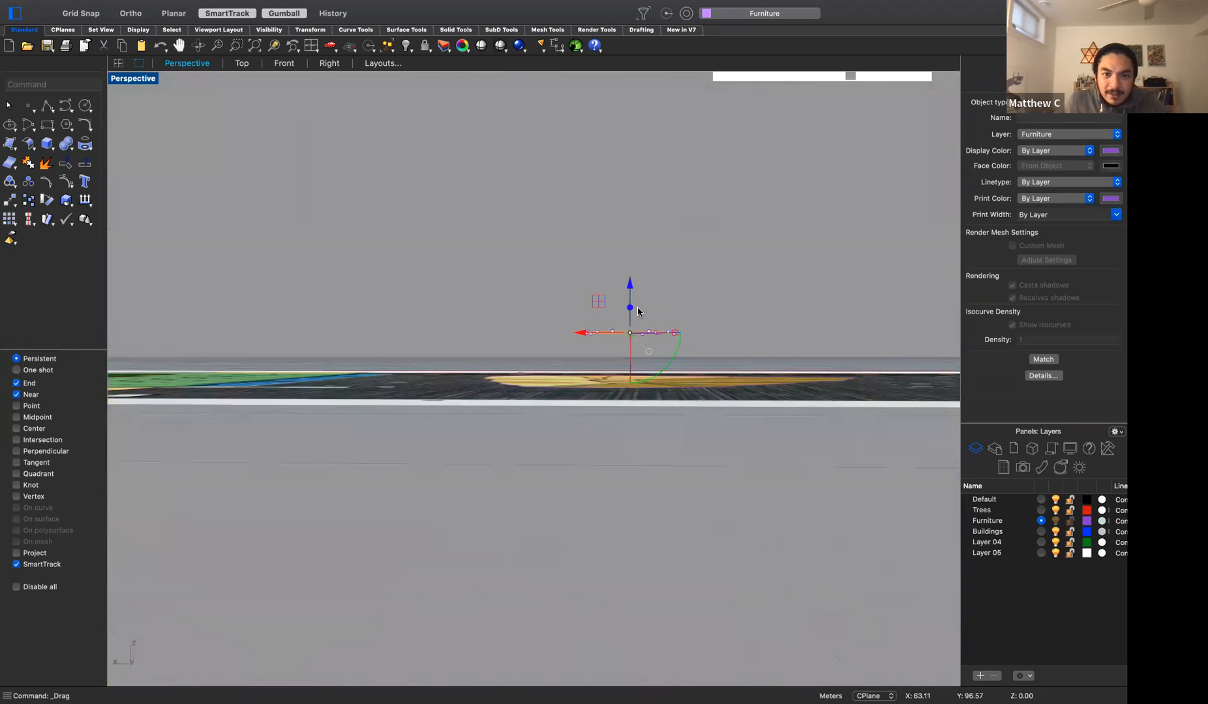
pyautogui.moveTo(640, 317); pyautogui.dragTo(617, 359, button='right')
pyautogui.scroll(-7, 639, 369)
pyautogui.scroll(7, 806, 262)
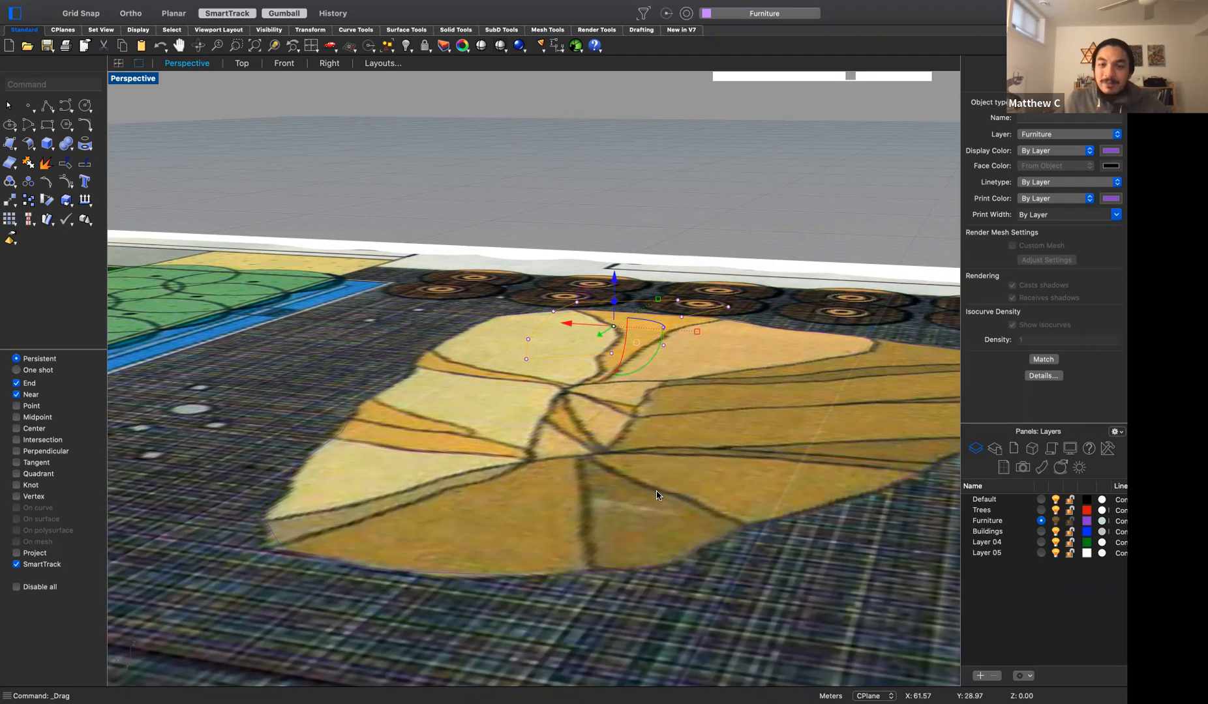
# Switch to the Miro board to view the reference rendering with the faceted mound, and return to Rhino
pyautogui.press('super+Tab')
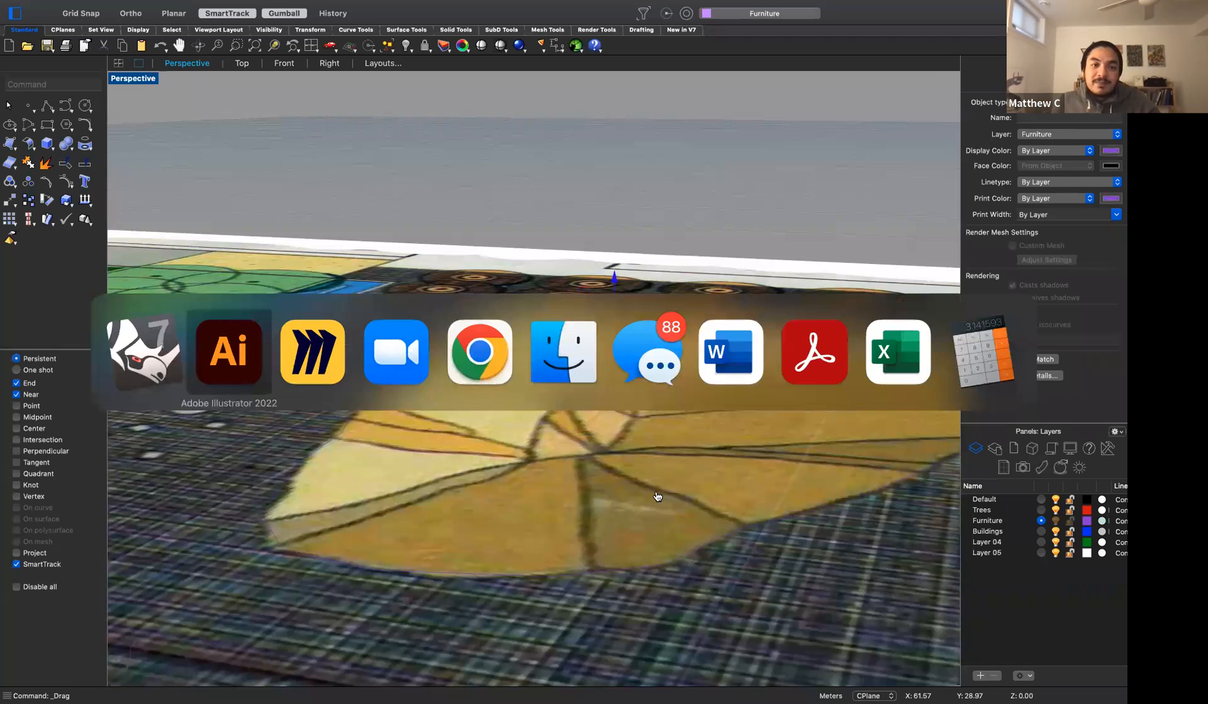
pyautogui.press('super+Tab')
pyautogui.press('super+Tab')
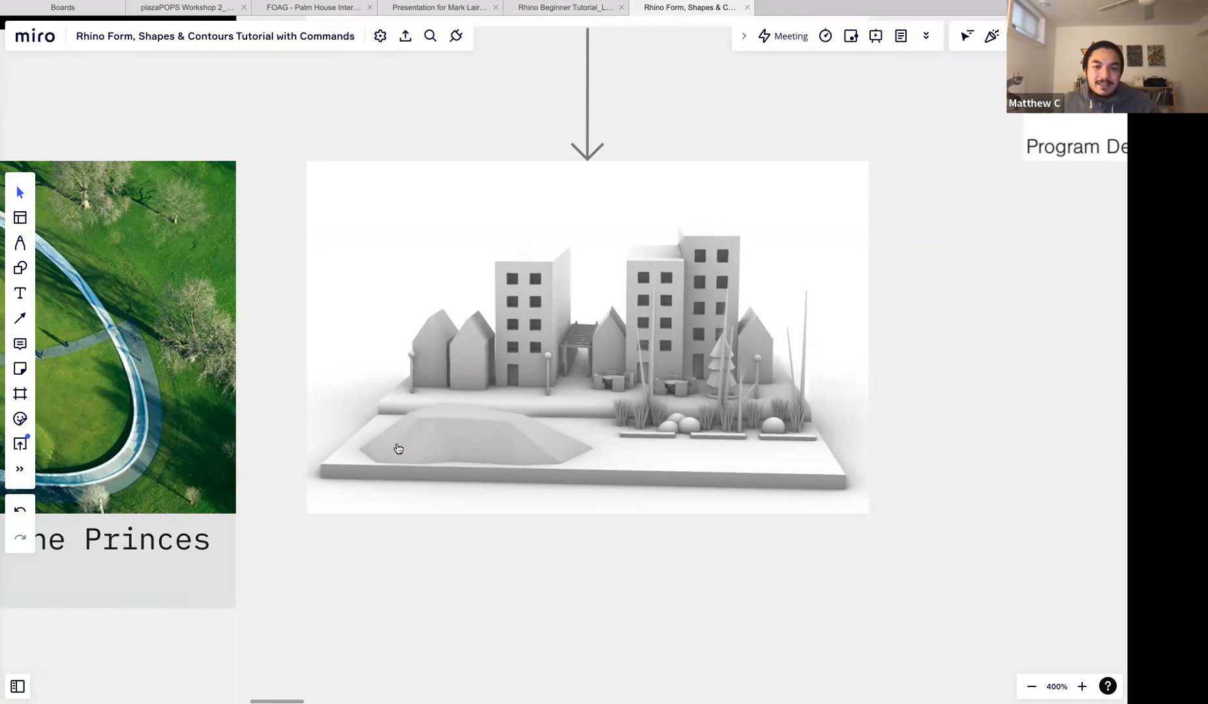
pyautogui.press('super+Tab')
pyautogui.press('super+Tab')
pyautogui.press('super+Tab')
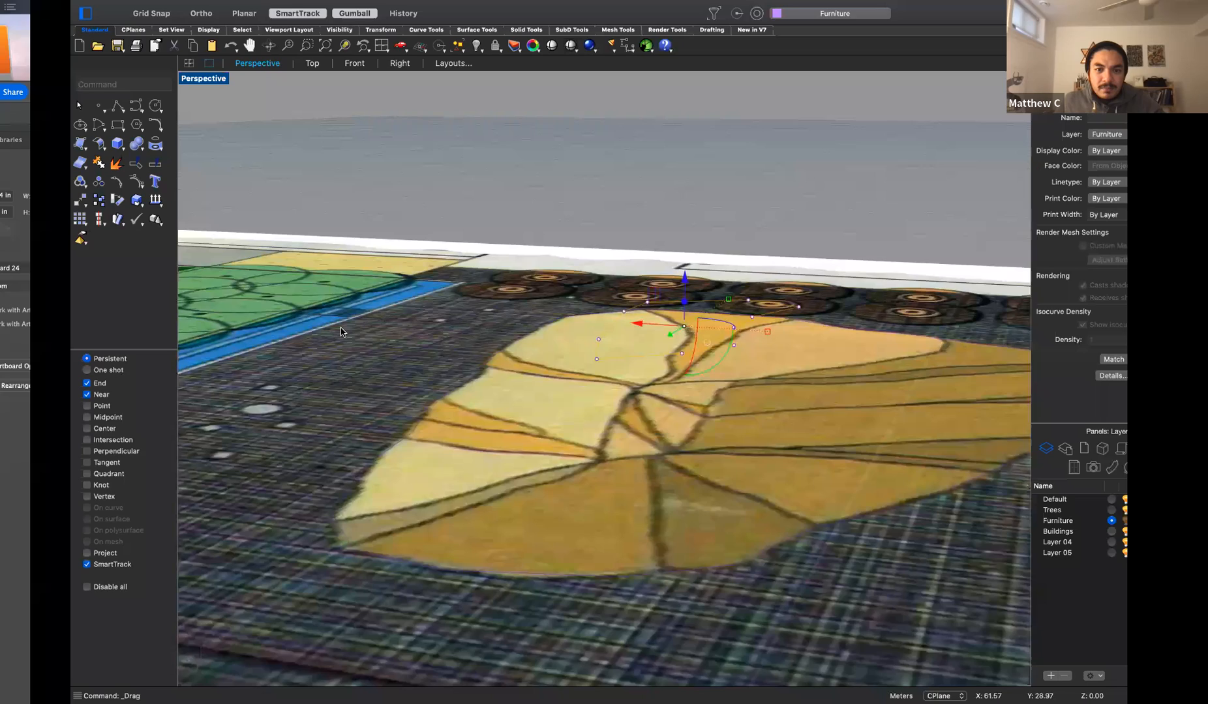
# Select the base plan picture surface and create a new layer named Basemap
pyautogui.click(341, 331)
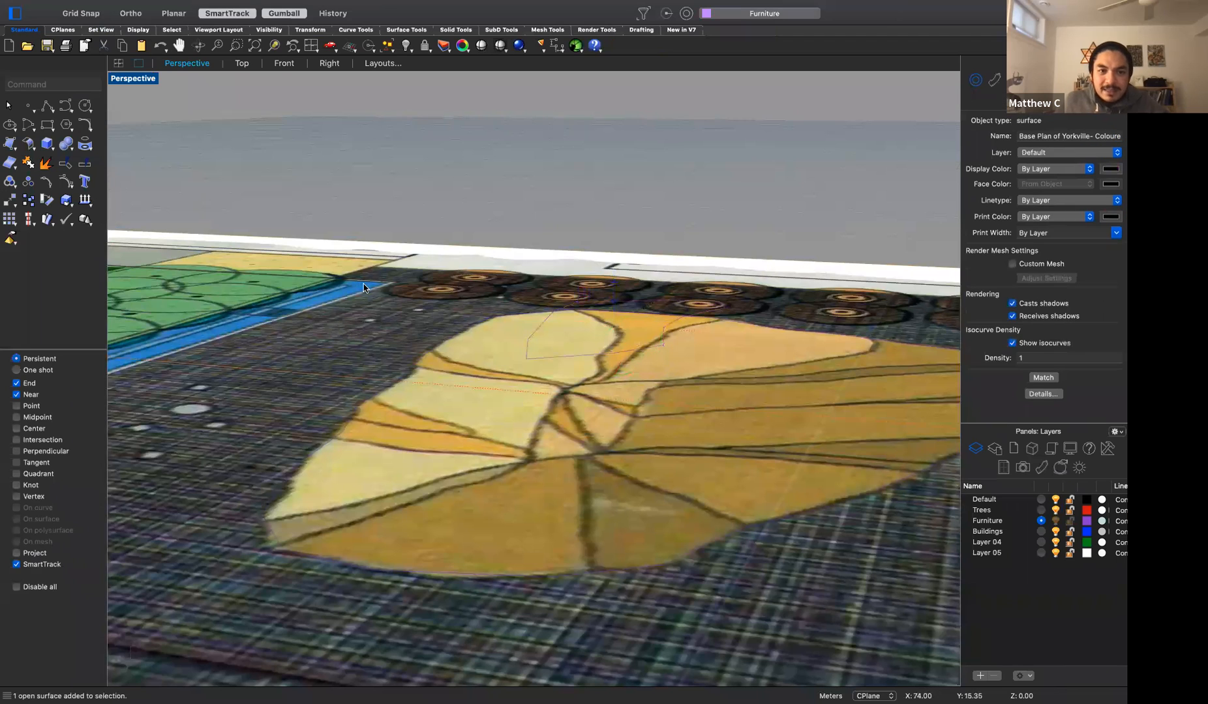
pyautogui.click(979, 676)
pyautogui.write('Basemap')
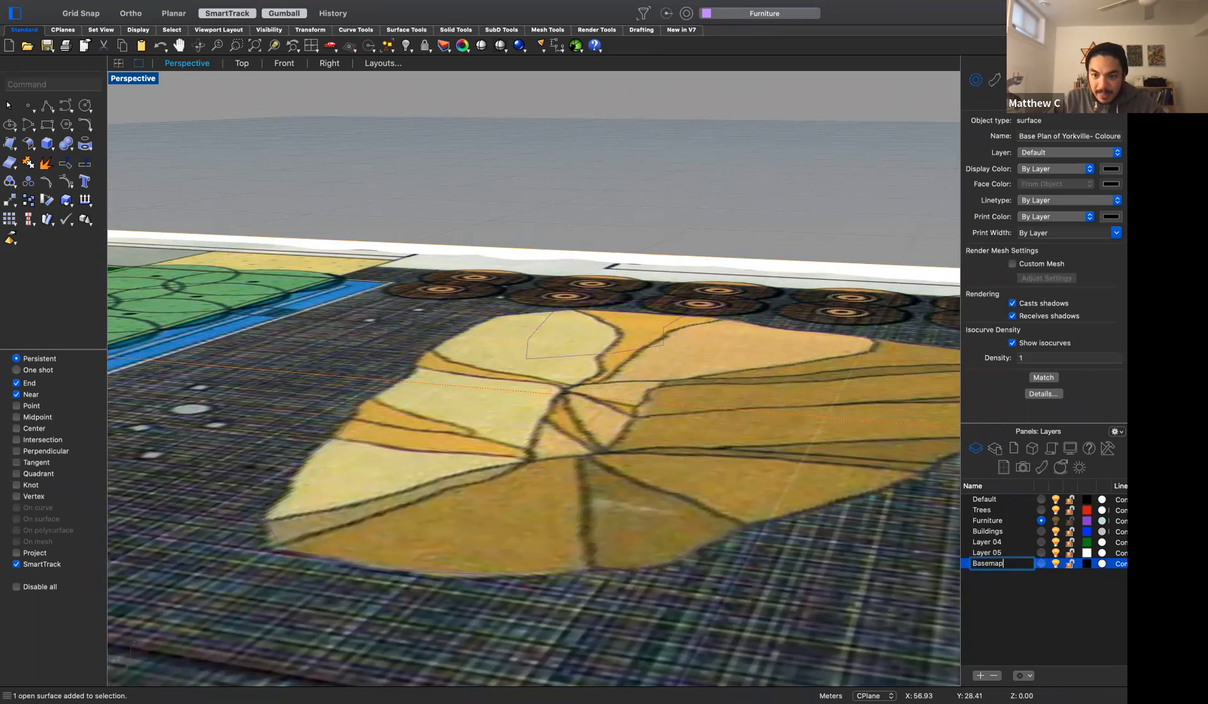
pyautogui.press('Return')
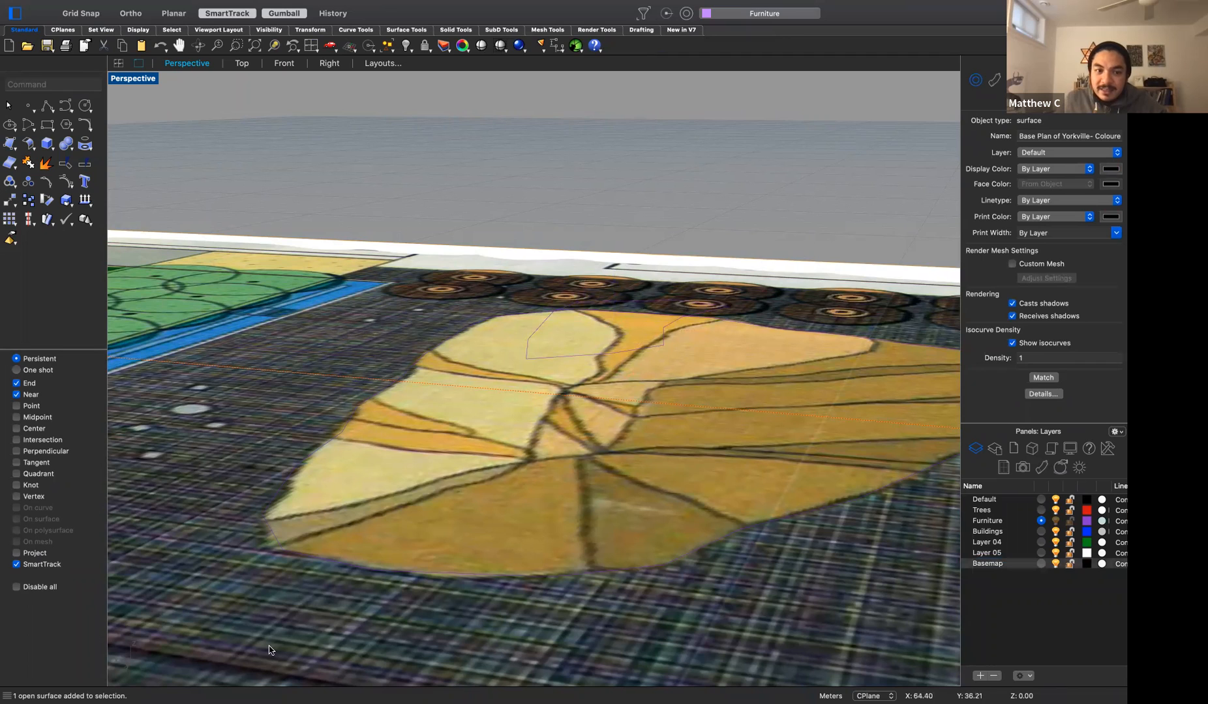
# Assign the selected base plan picture to the Basemap layer and hide that layer
pyautogui.click(1080, 154)
pyautogui.click(1043, 214)
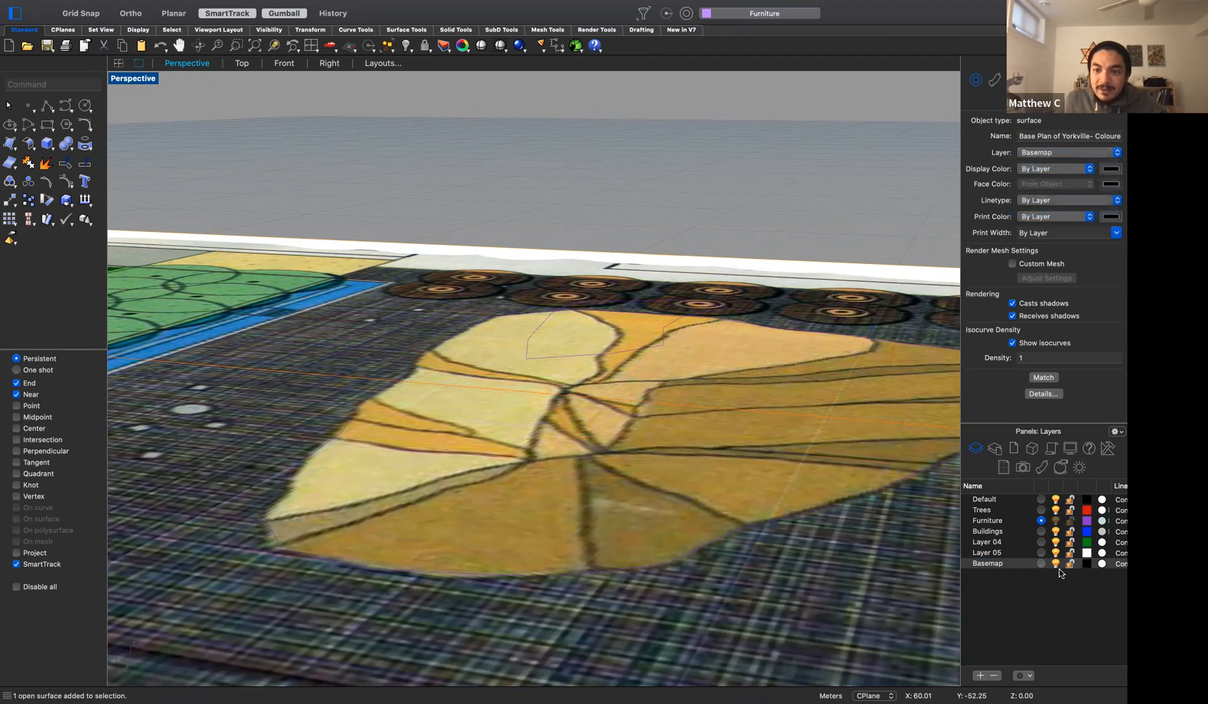
pyautogui.click(1056, 564)
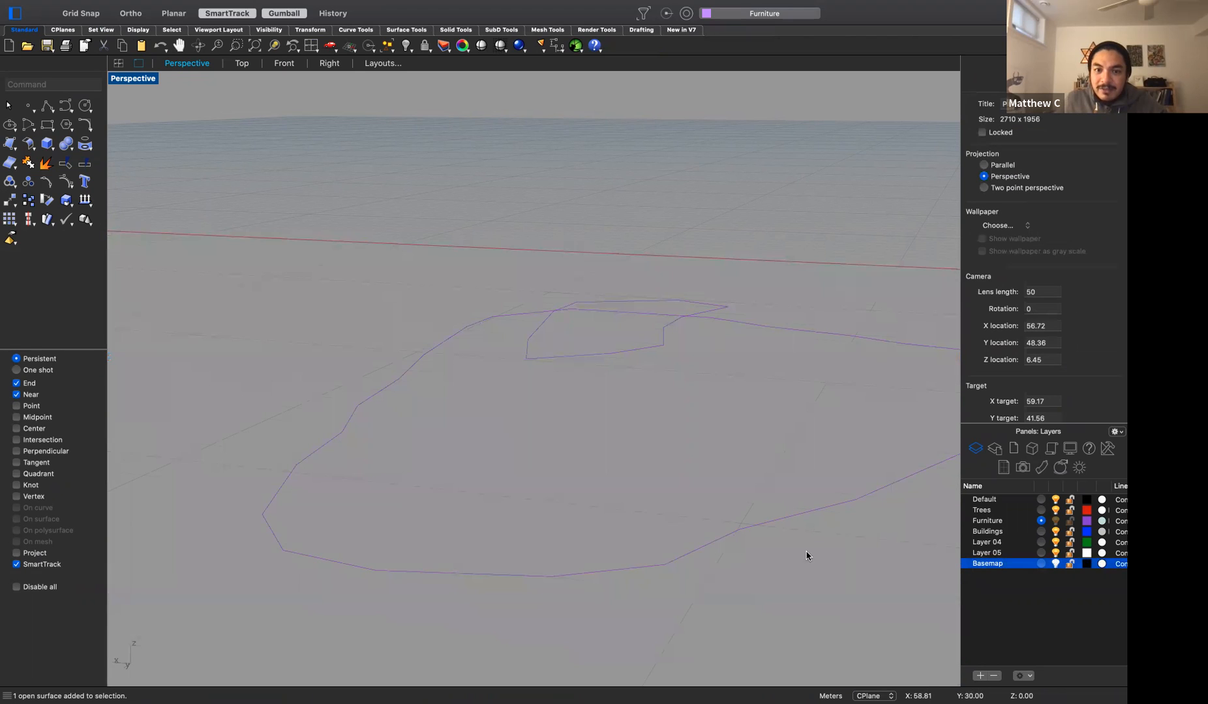
# Fill the raised inner closed curve with a Patch surface using sample point spacing 1 and 10 U and V spans
pyautogui.scroll(-5, 797, 554)
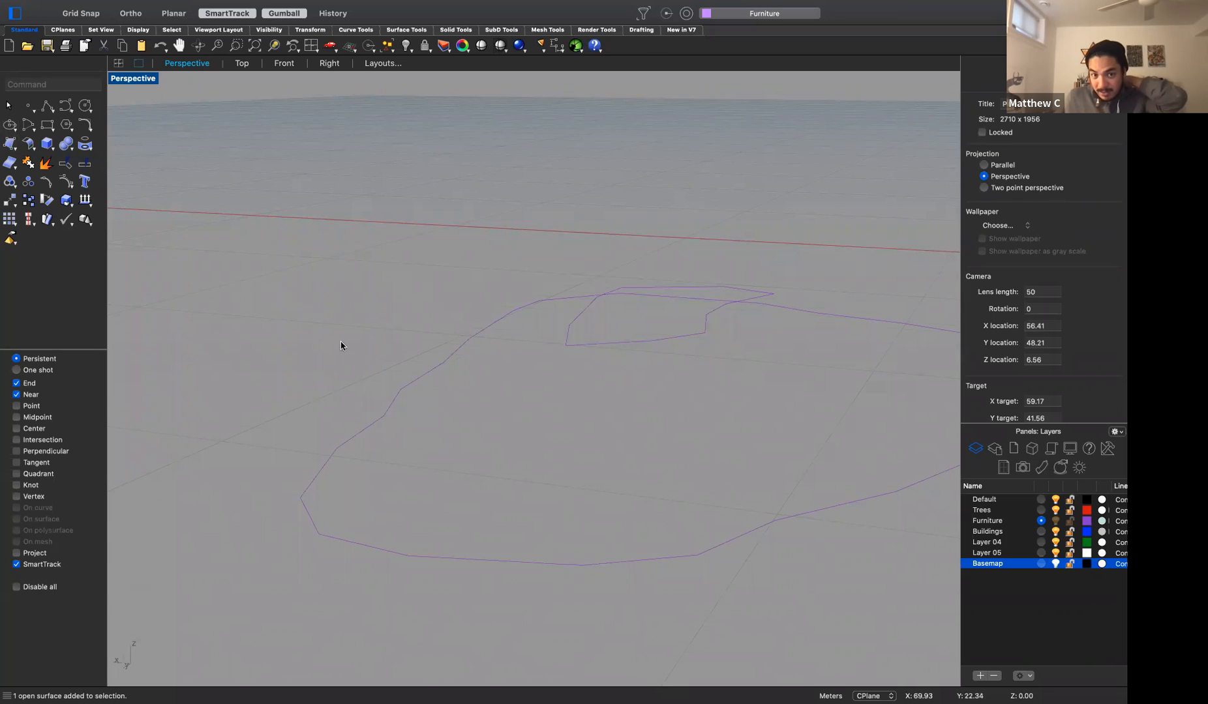
pyautogui.scroll(-5, 356, 349)
pyautogui.moveTo(365, 354); pyautogui.dragTo(478, 369, button='right')
pyautogui.scroll(-5, 477, 369)
pyautogui.scroll(3, 239, 218)
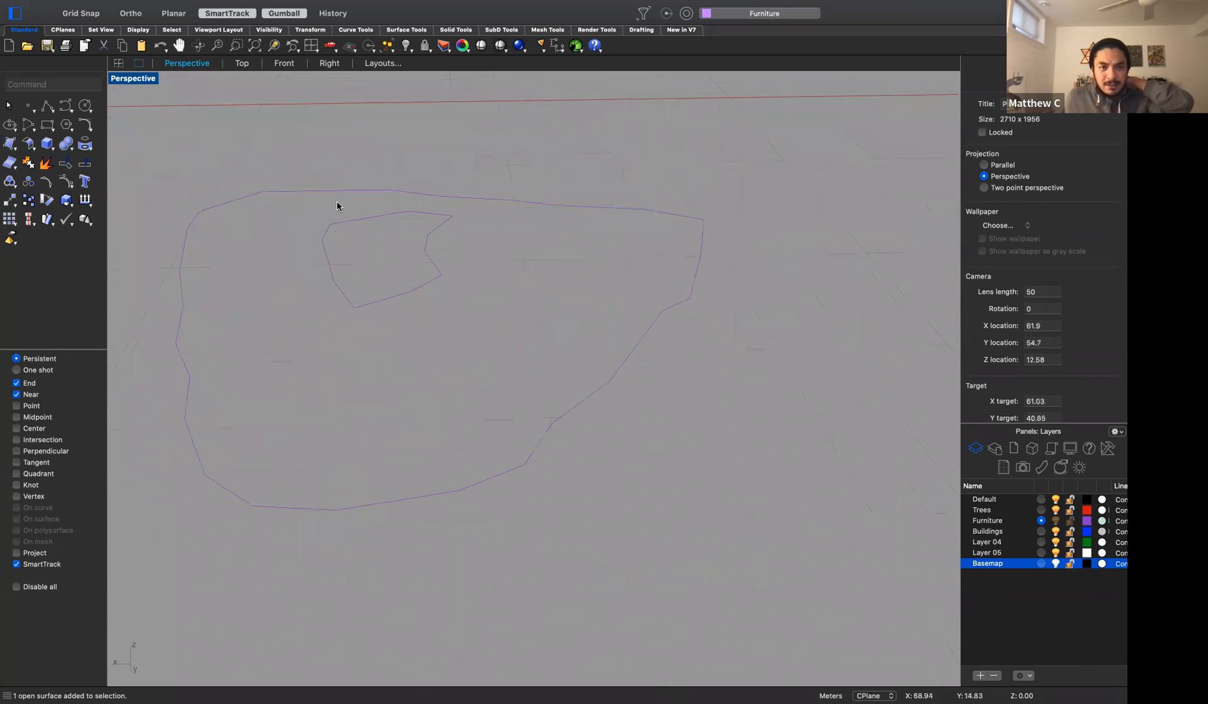
pyautogui.click(348, 223)
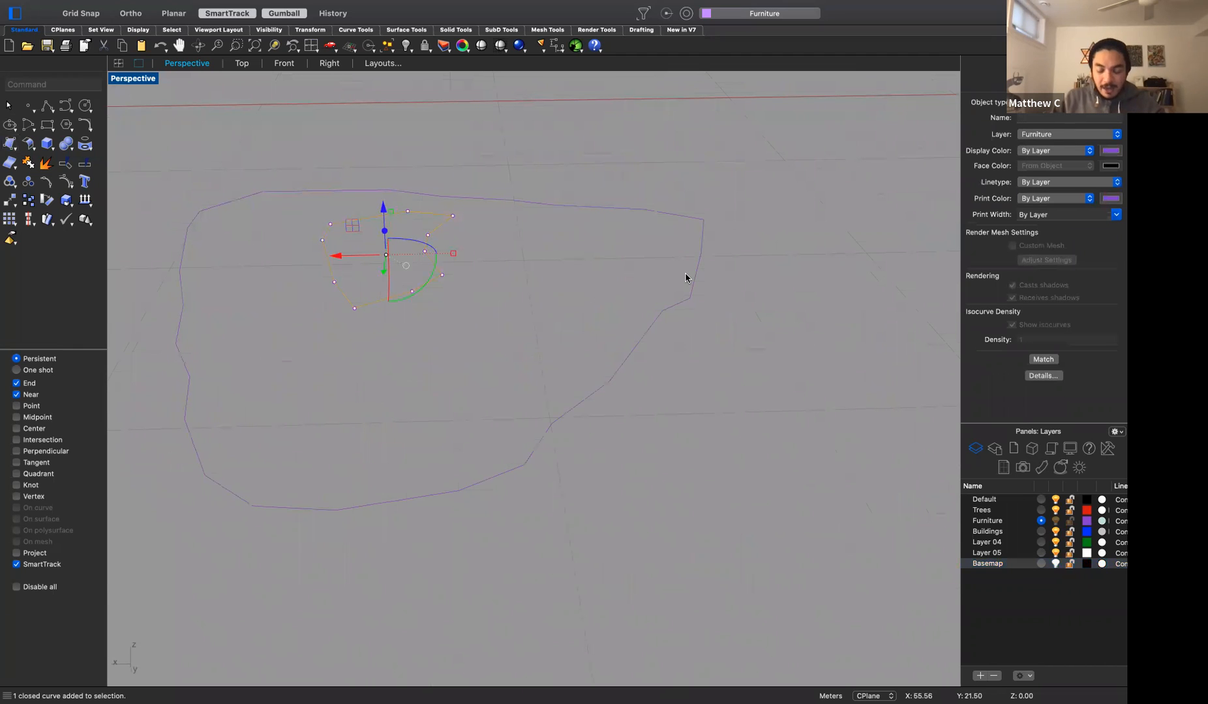
pyautogui.write('Patch')
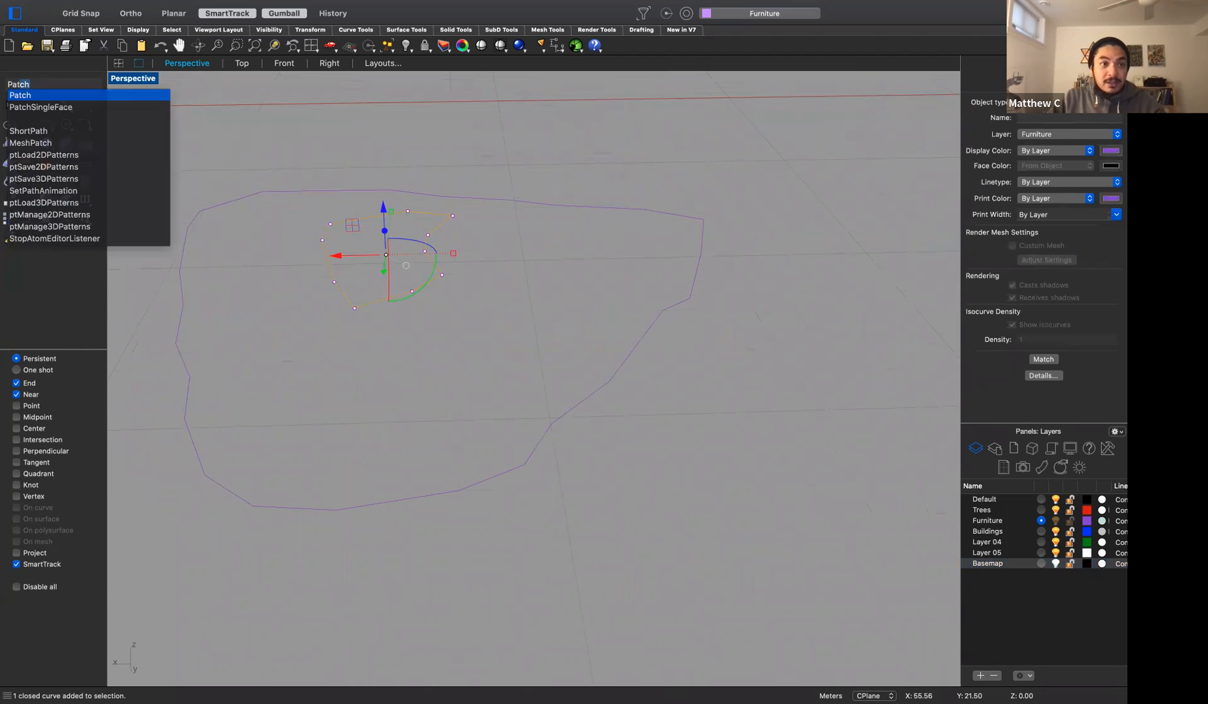
pyautogui.press('Return')
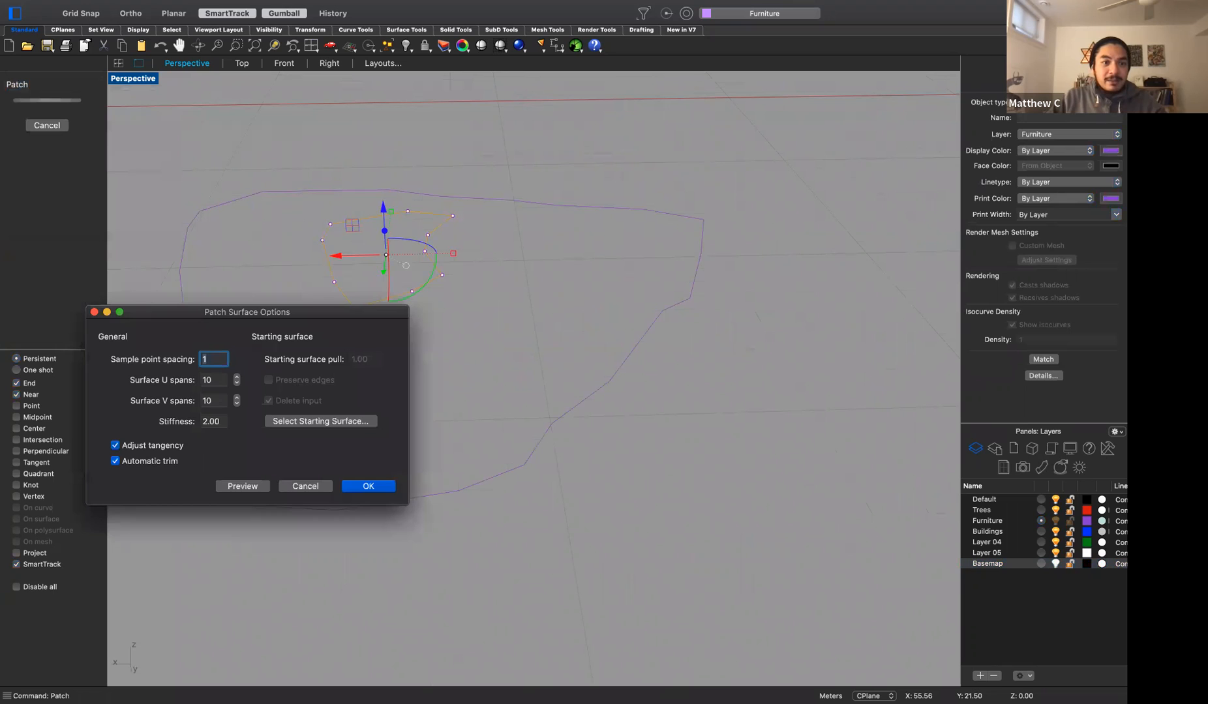
pyautogui.press('Return')
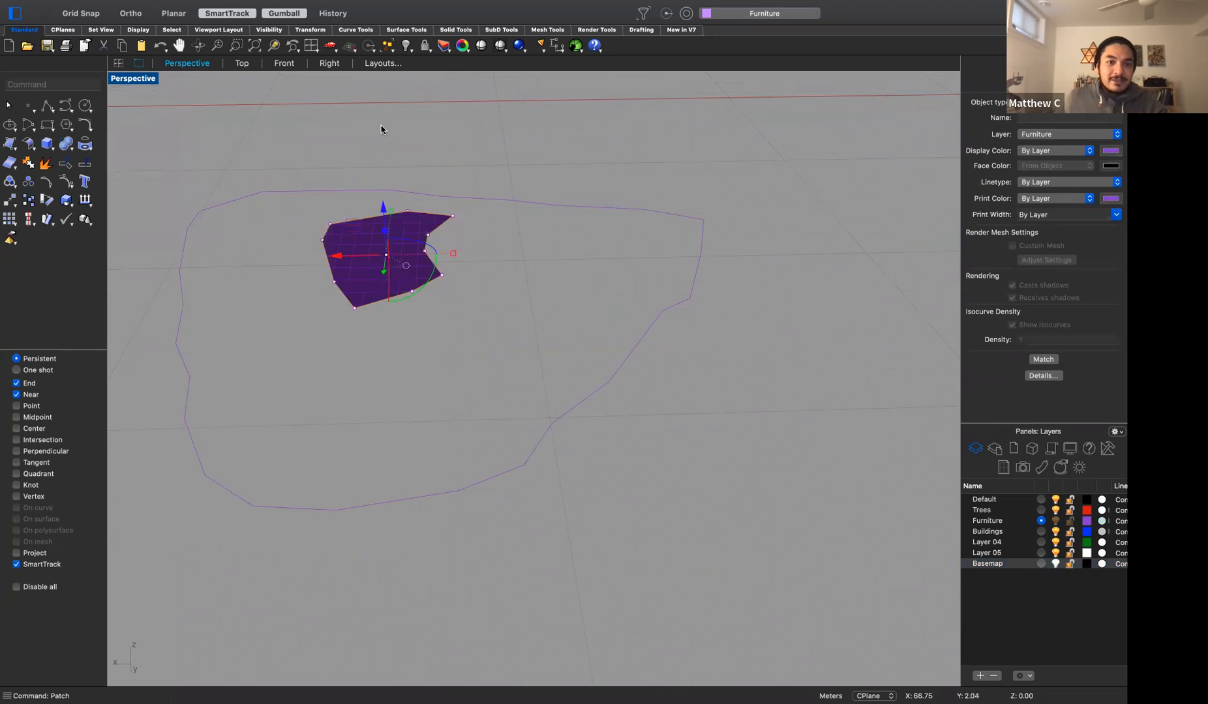
pyautogui.click(528, 148)
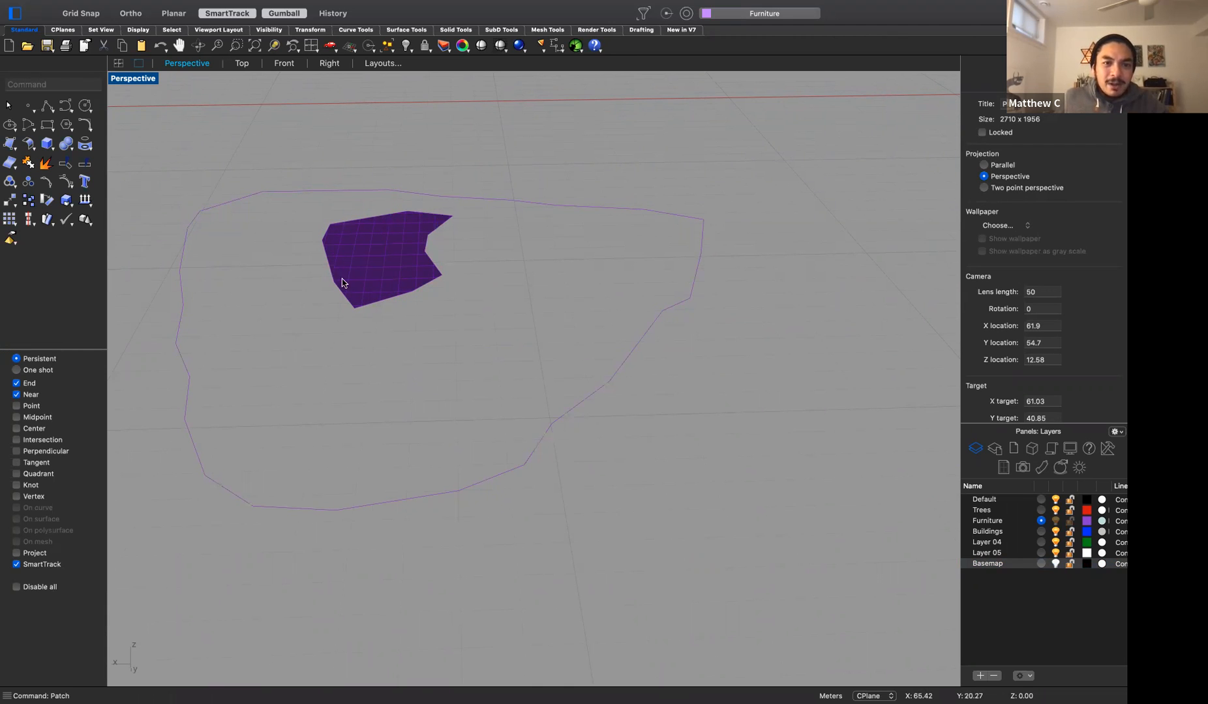
pyautogui.click(677, 301)
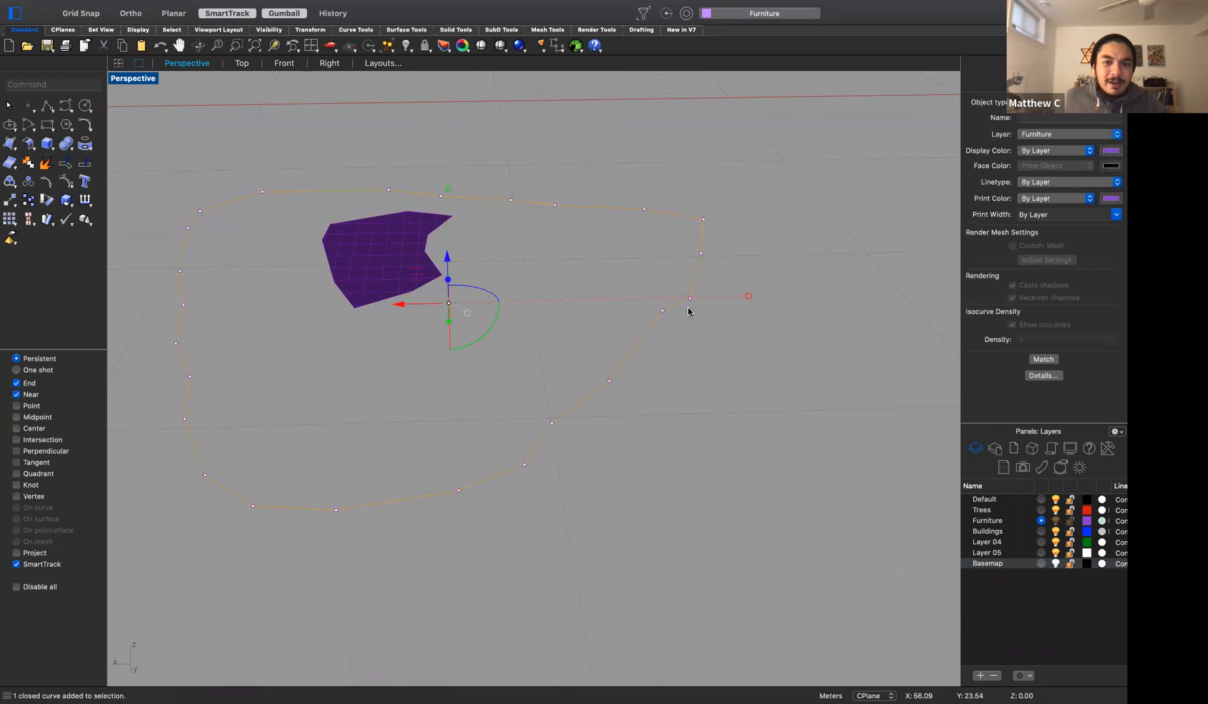
pyautogui.moveTo(699, 380); pyautogui.dragTo(676, 392, button='right')
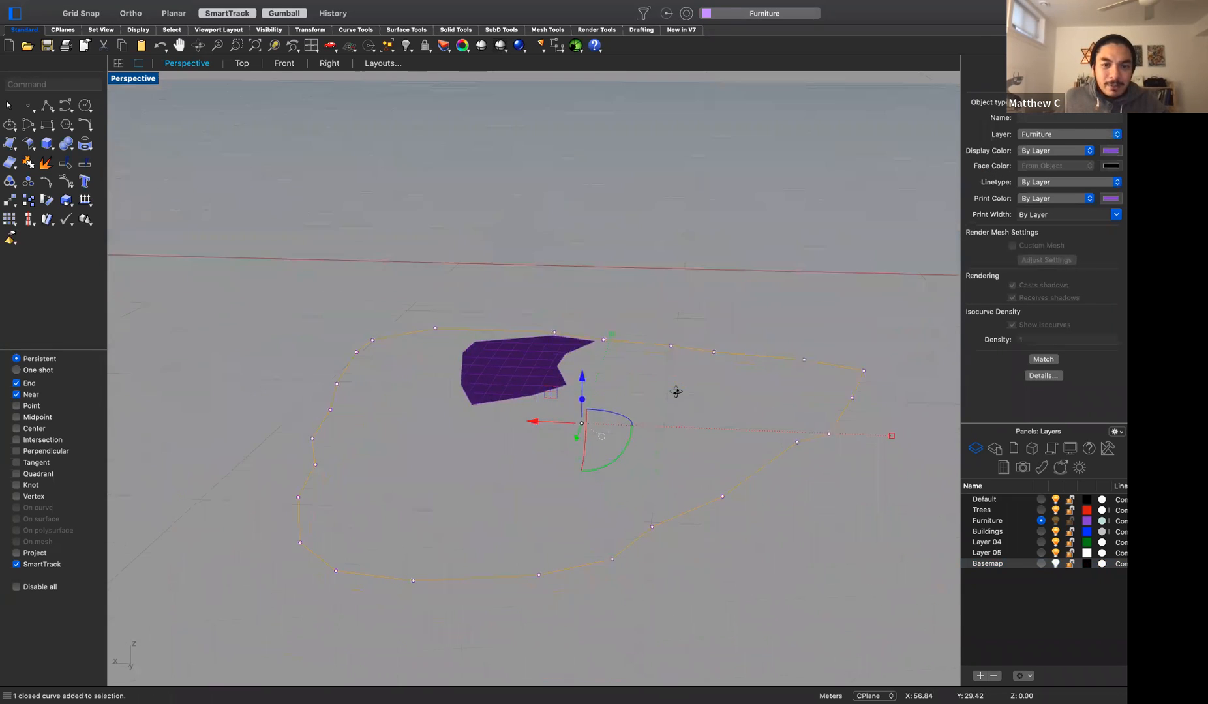
pyautogui.click(637, 305)
pyautogui.click(579, 386)
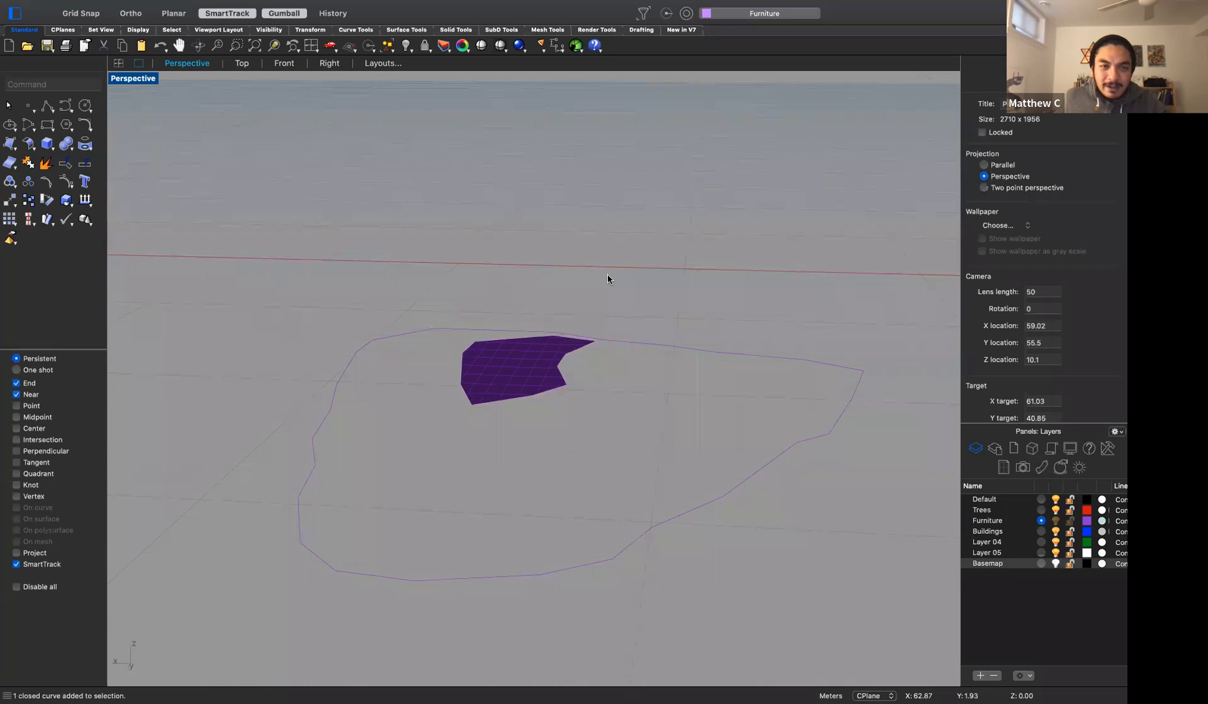
# Create a four-corner surface joining the front-right edge of the raised patch to a nearby segment of the outer ground curve
pyautogui.click(18, 151)
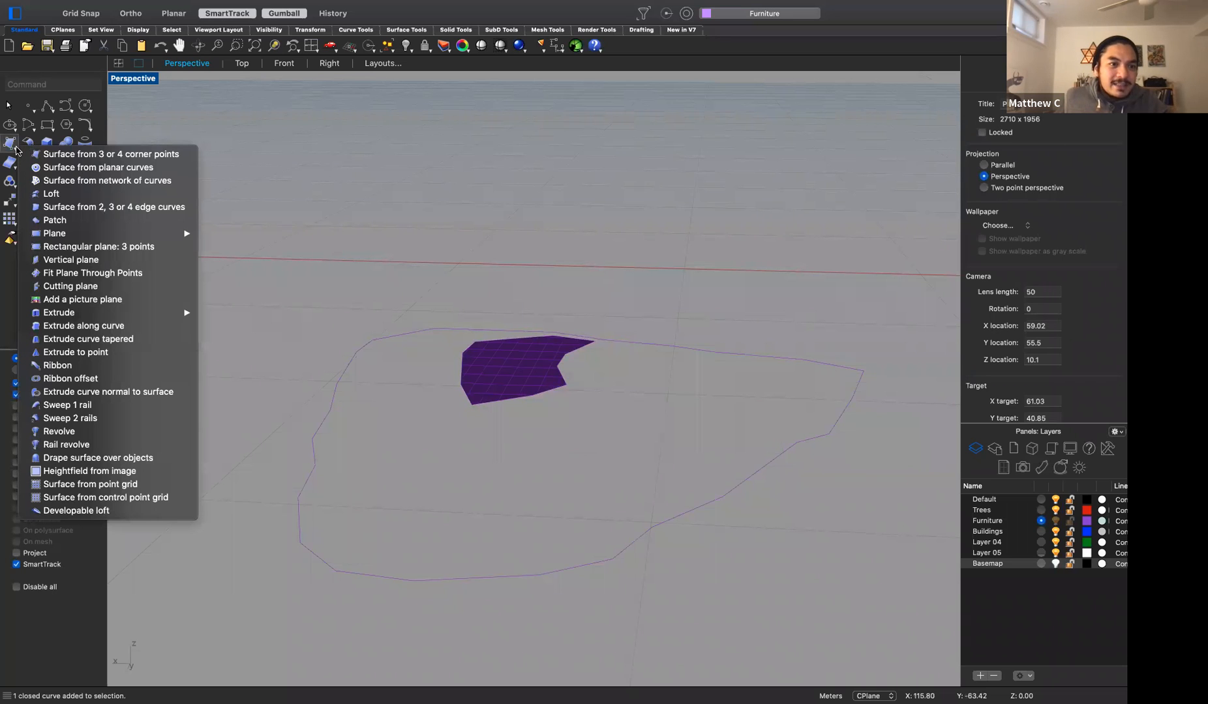
pyautogui.click(79, 157)
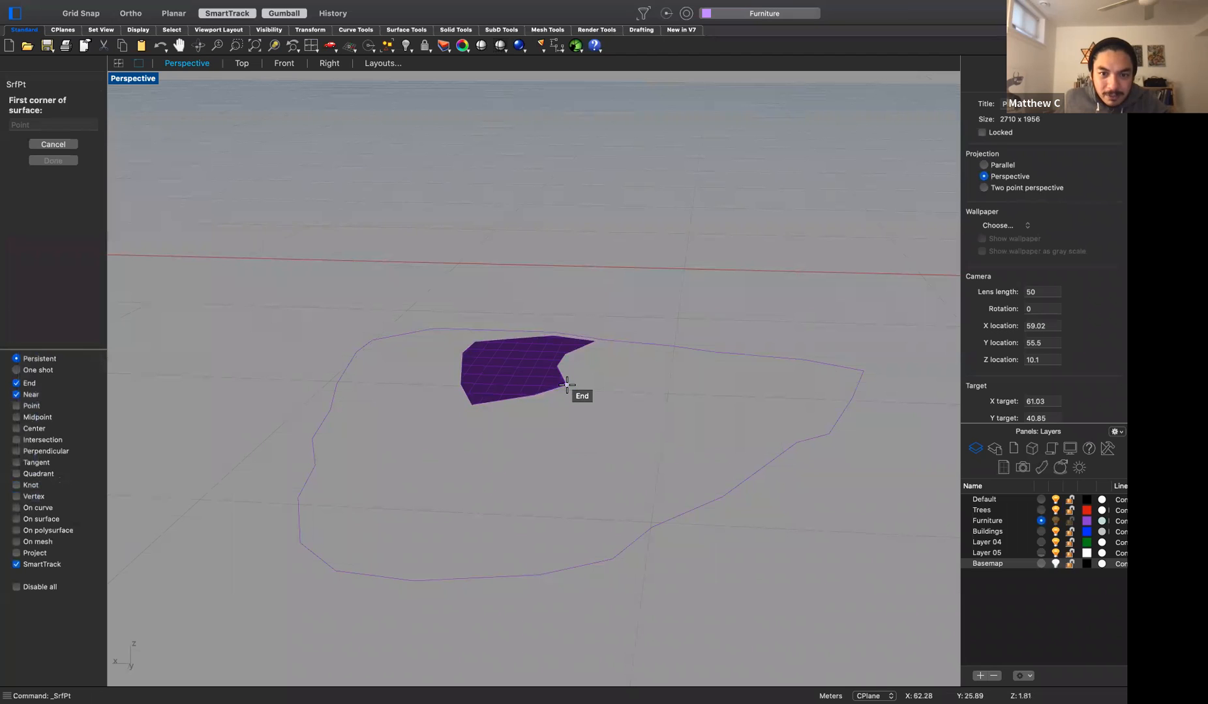
pyautogui.click(567, 384)
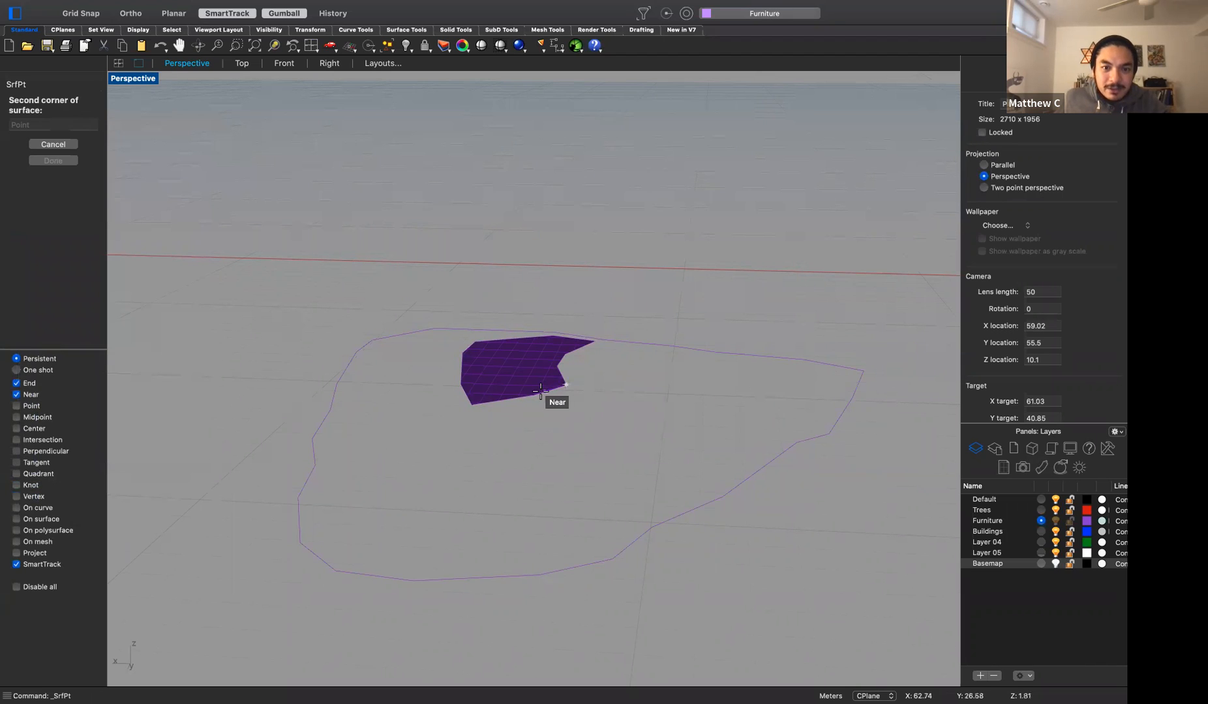
pyautogui.click(532, 395)
pyautogui.click(612, 559)
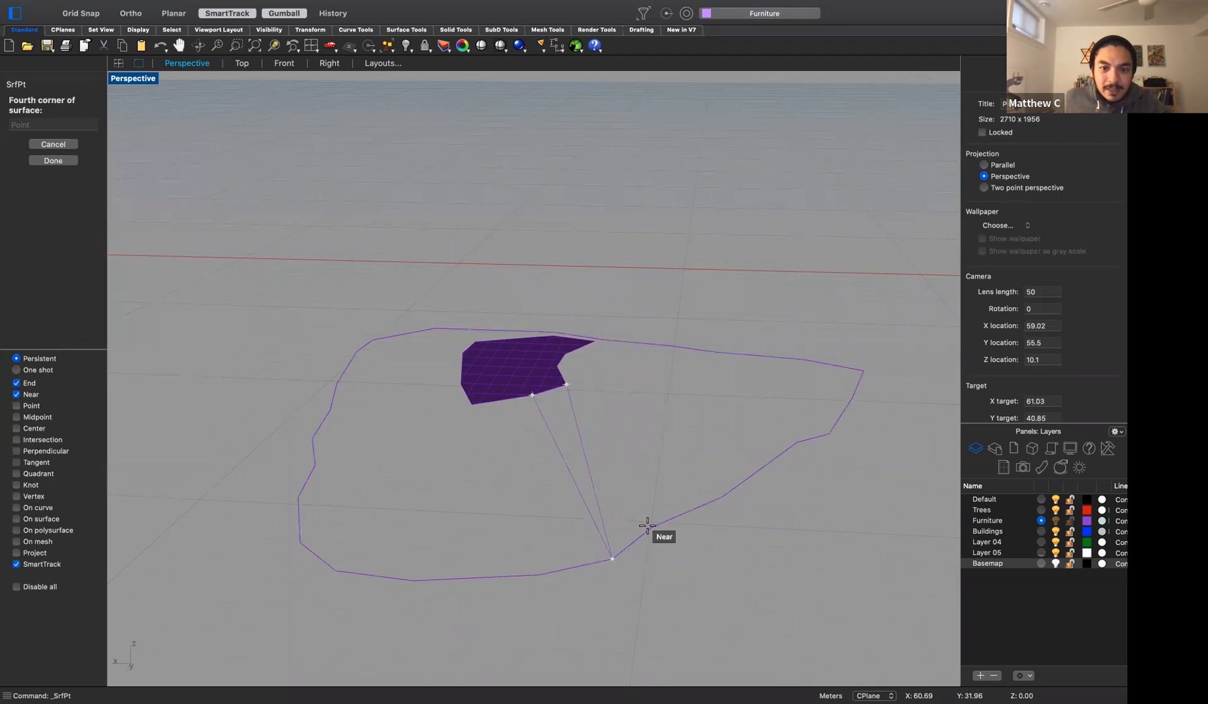
pyautogui.click(647, 527)
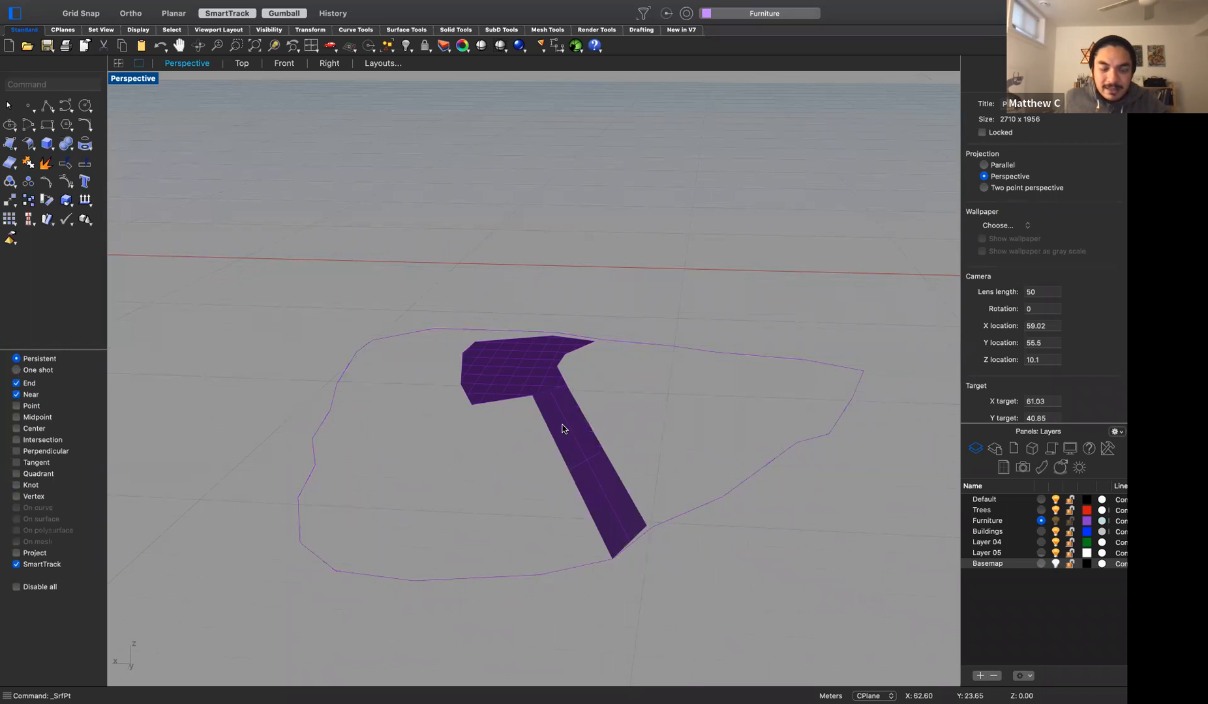
# Turn on control points for the four-corner side surface and move its outer right corner onto the outer curve's vertex
pyautogui.click(648, 530)
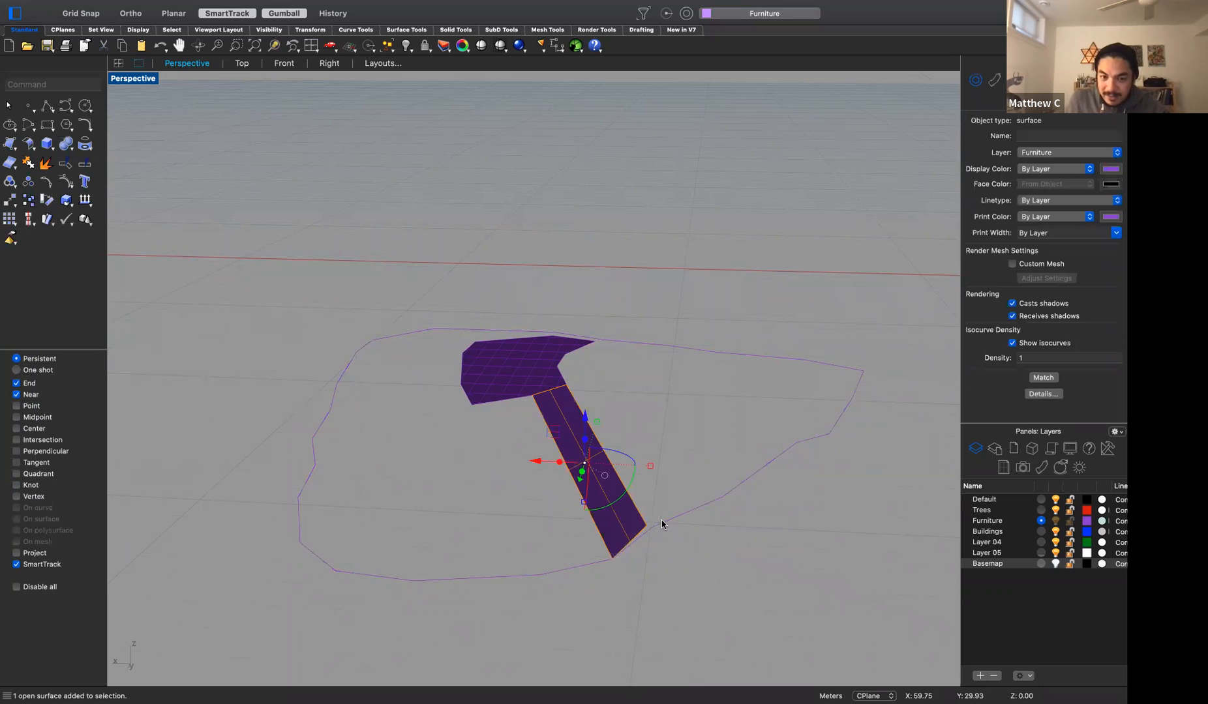
pyautogui.scroll(5, 658, 526)
pyautogui.write('points')
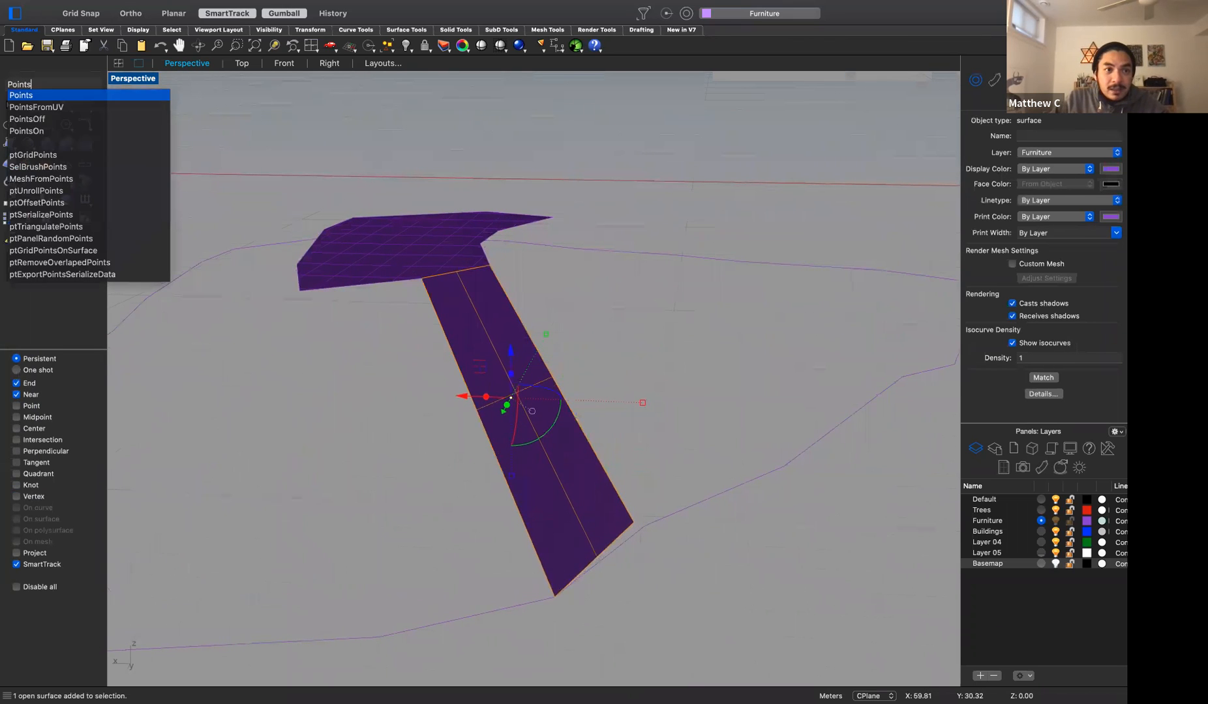
pyautogui.press('Down')
pyautogui.press('Down')
pyautogui.press('Down')
pyautogui.press('Return')
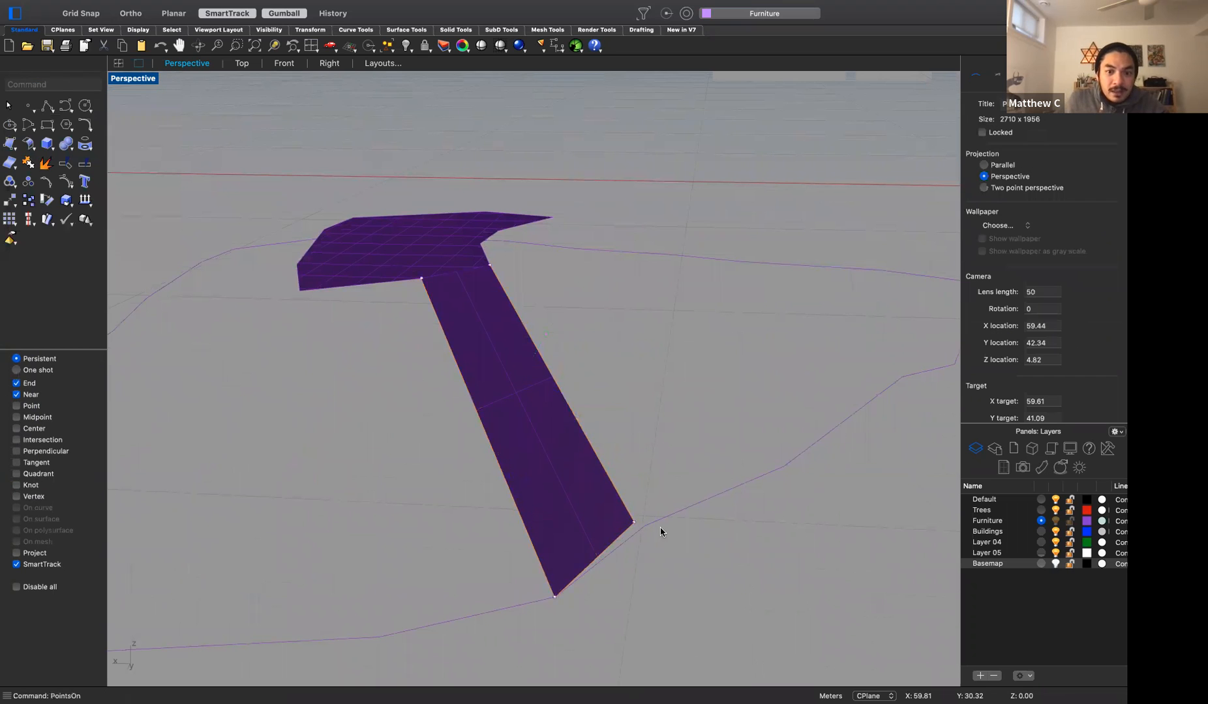
pyautogui.moveTo(640, 522); pyautogui.dragTo(644, 525)
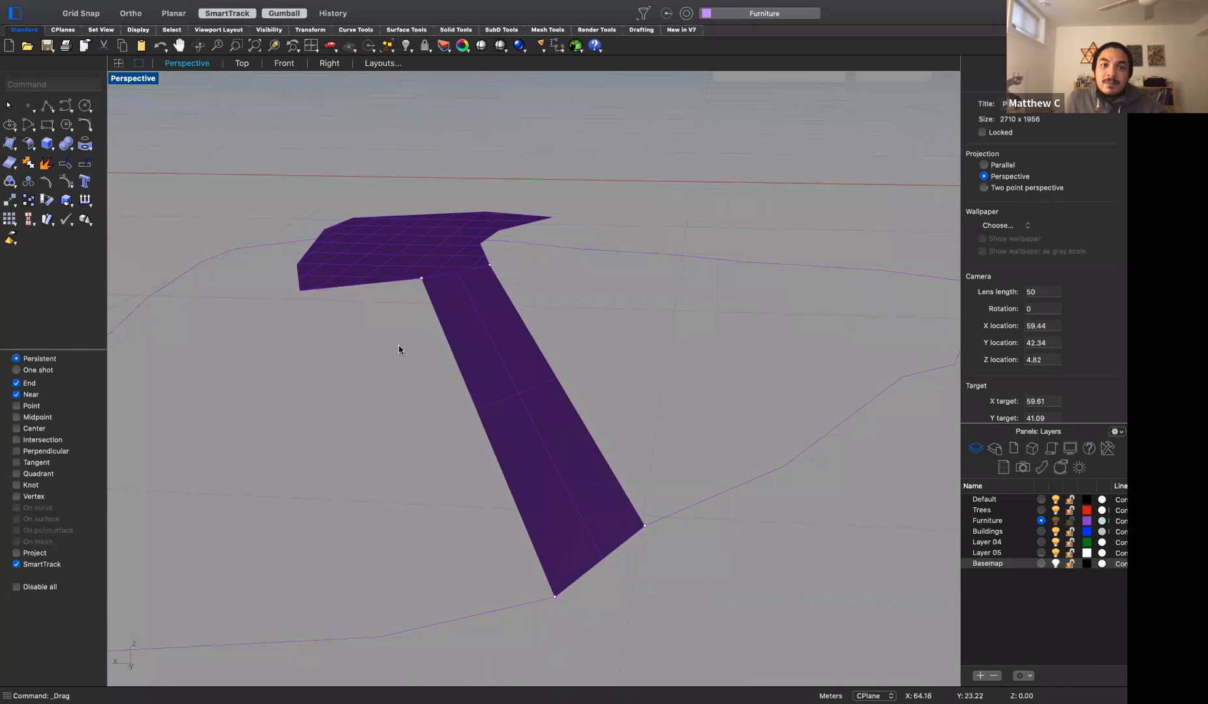
# Create a four-corner surface from the patch's long front edge down to the next outer curve segment, sharing the existing side surface's edge
pyautogui.click(10, 145)
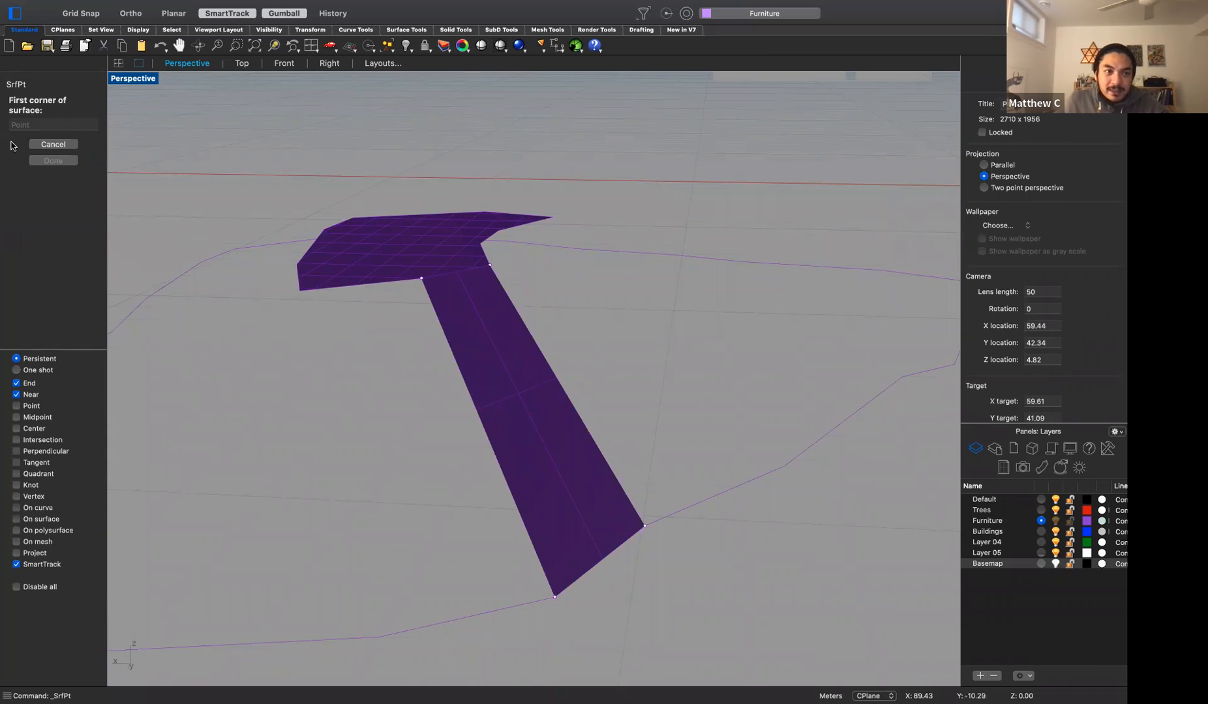
pyautogui.click(424, 281)
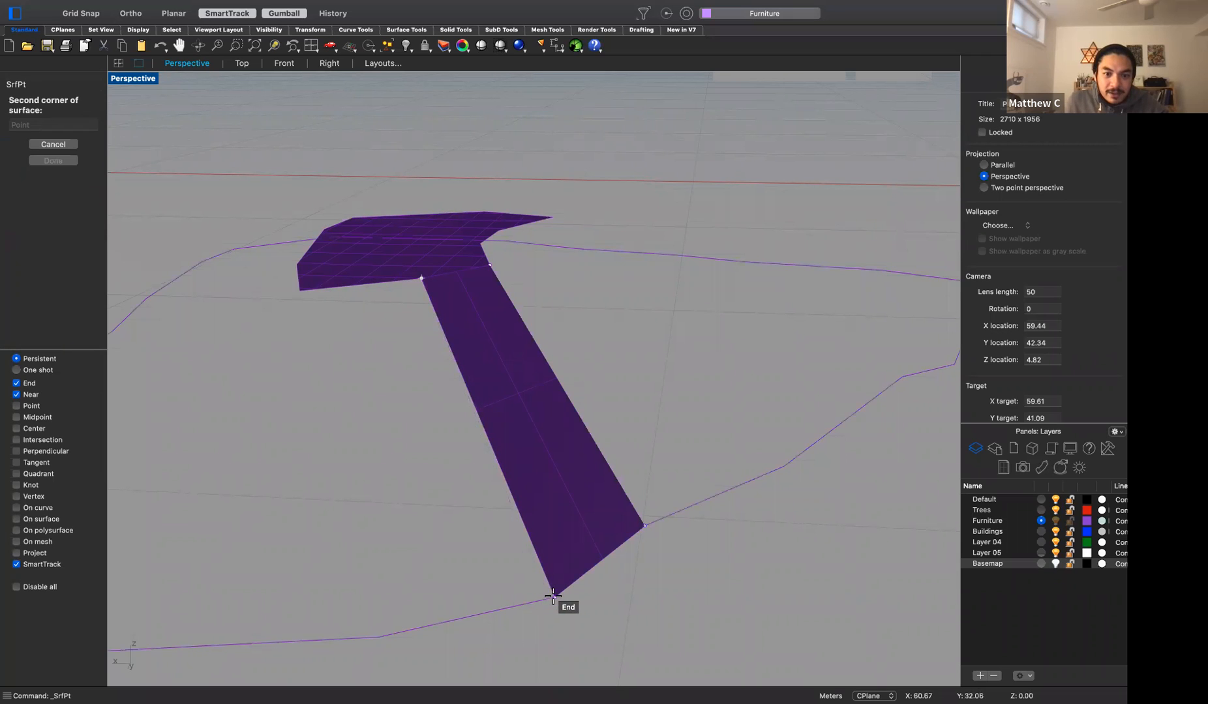
pyautogui.click(554, 597)
pyautogui.click(379, 637)
pyautogui.click(299, 292)
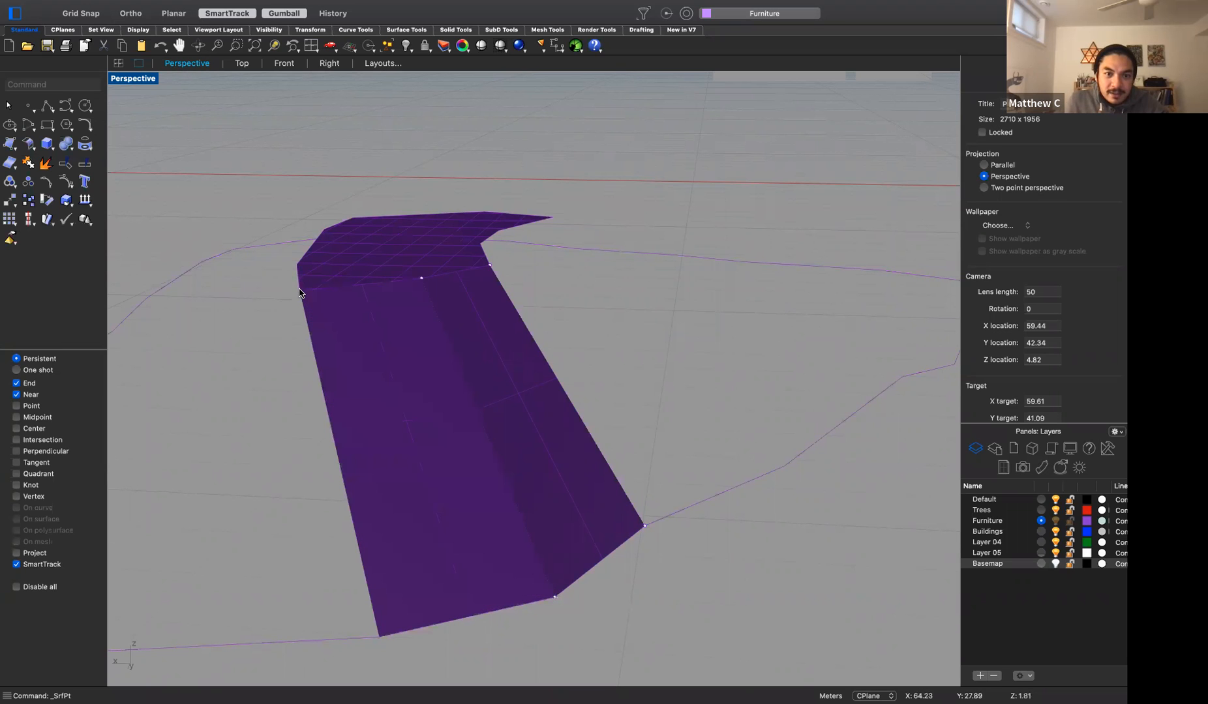
# Create a triangular surface from the patch's front corner down to the outer curve segment adjoining the last side surface
pyautogui.scroll(-5, 773, 467)
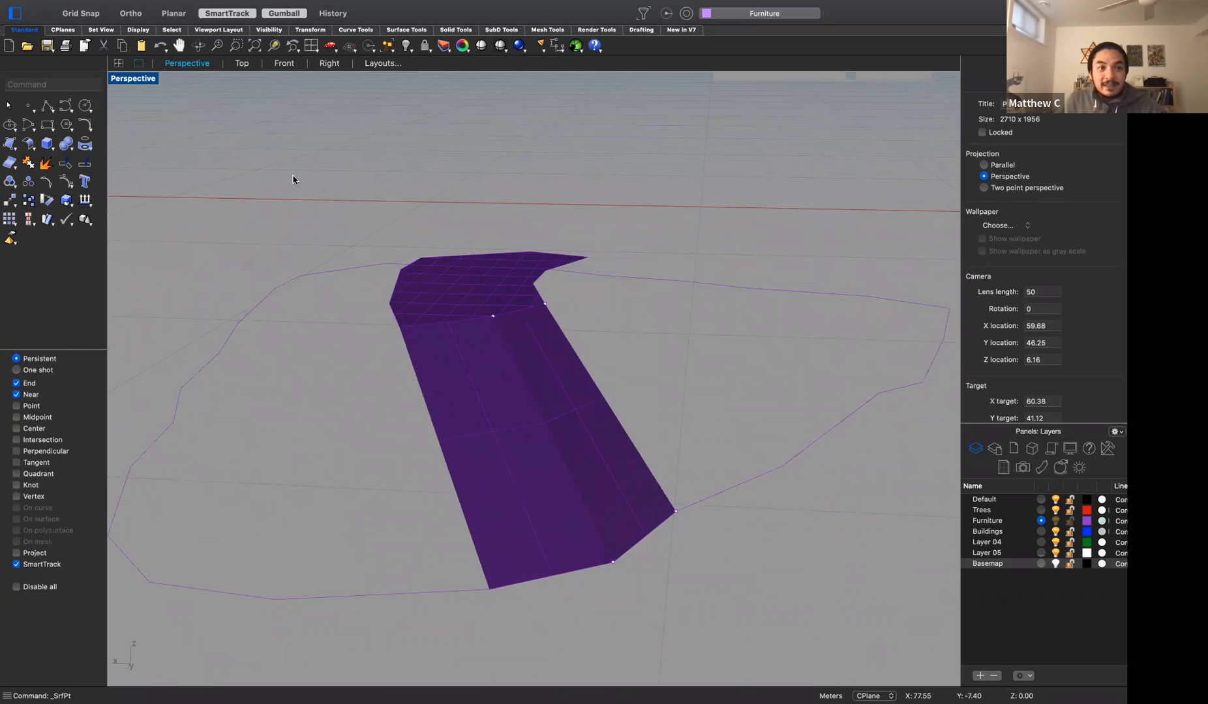
pyautogui.press('Return')
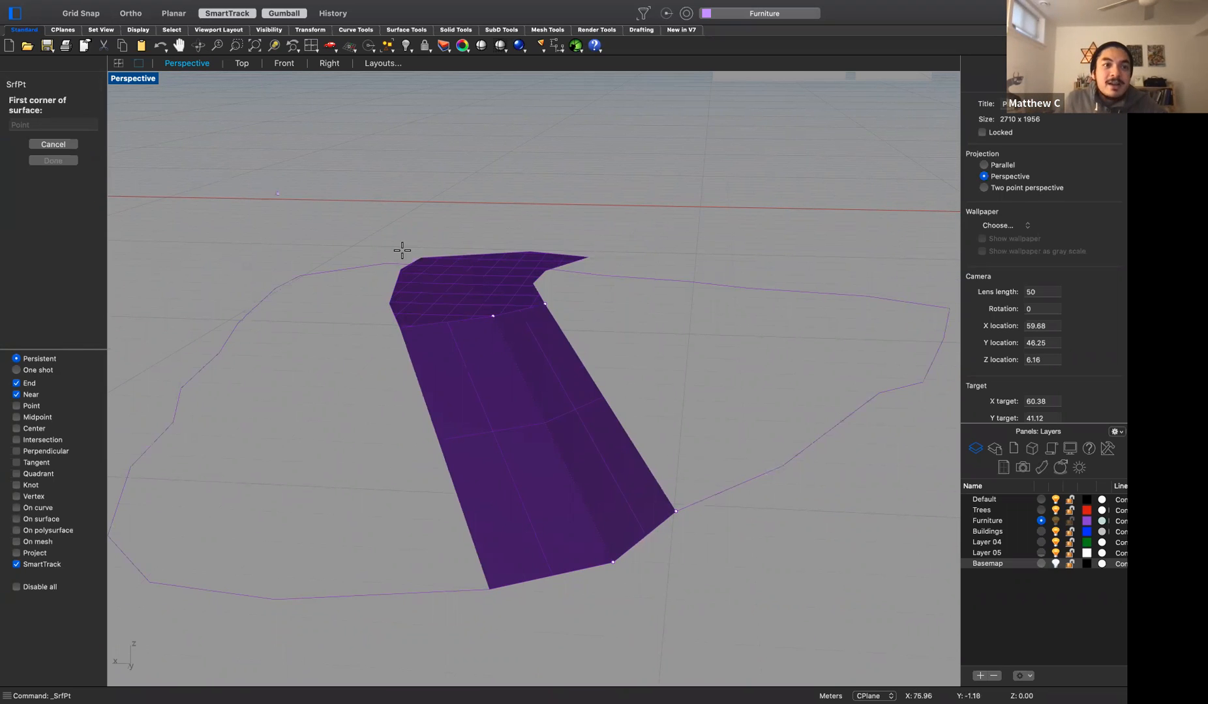
pyautogui.click(400, 327)
pyautogui.click(487, 588)
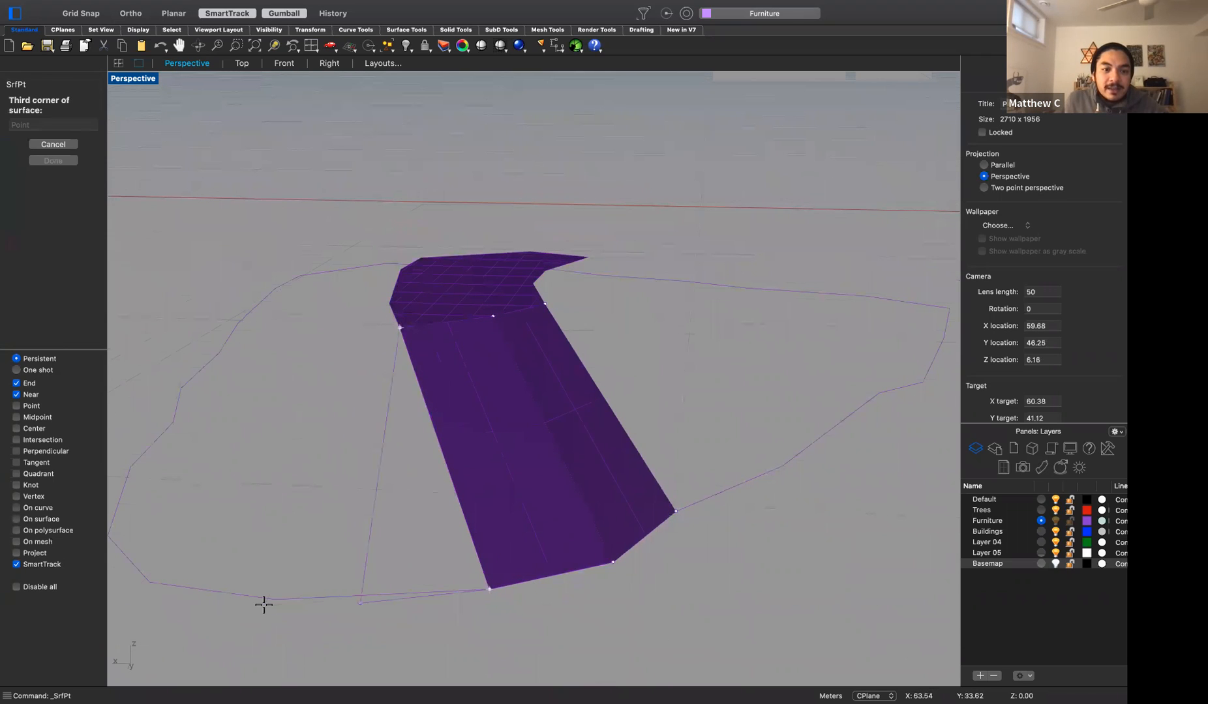
pyautogui.click(276, 599)
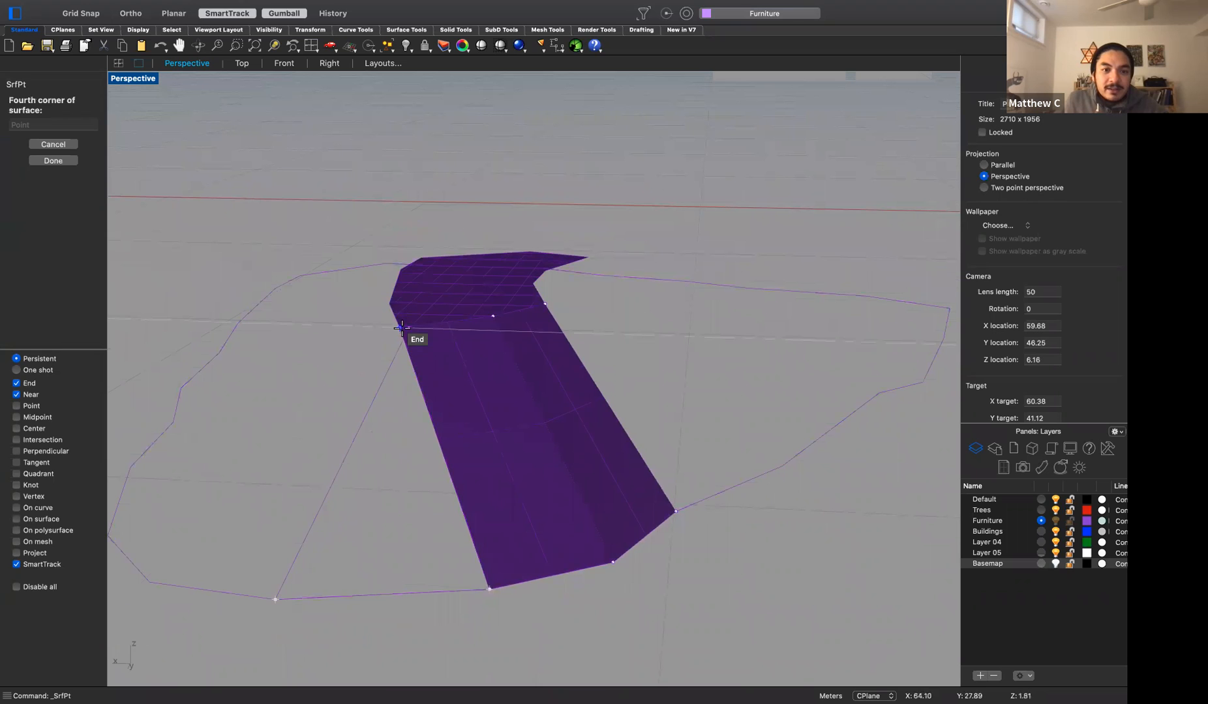
pyautogui.click(400, 326)
# Create a second triangular surface from the same patch corner to the following segment of the outer curve
pyautogui.moveTo(666, 597); pyautogui.dragTo(668, 599, button='right')
pyautogui.scroll(-7, 690, 449)
pyautogui.scroll(5, 342, 538)
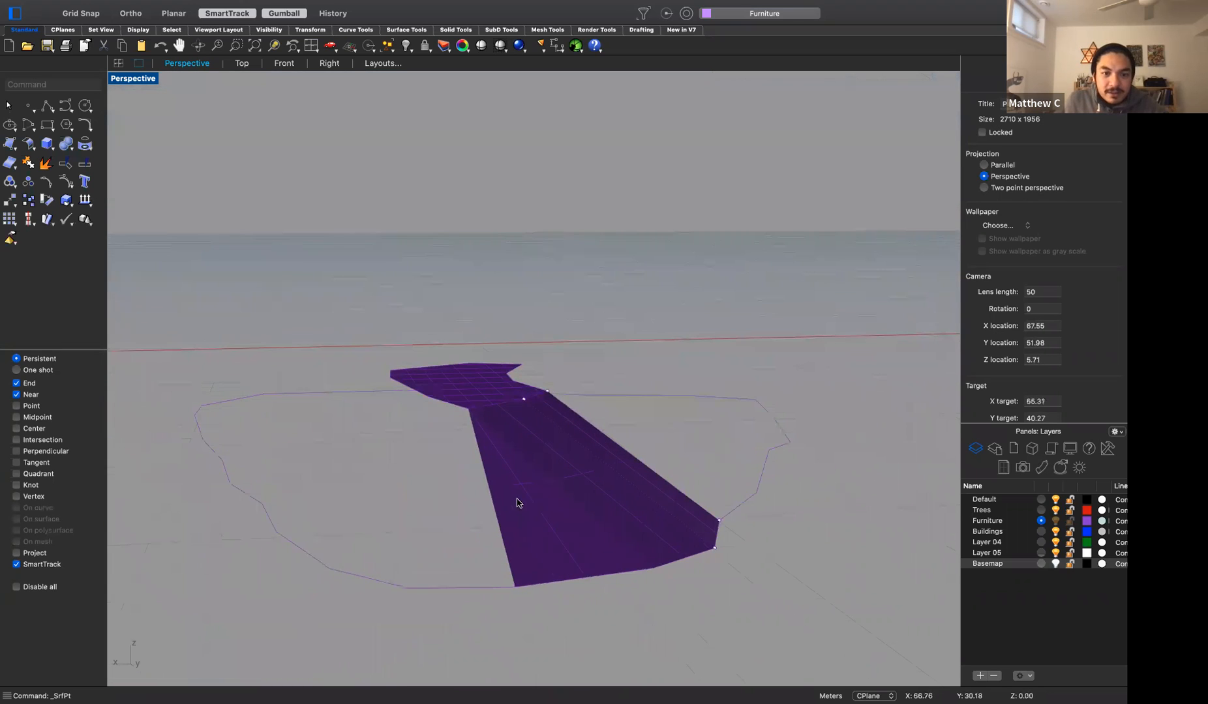
pyautogui.press('Return')
pyautogui.click(468, 408)
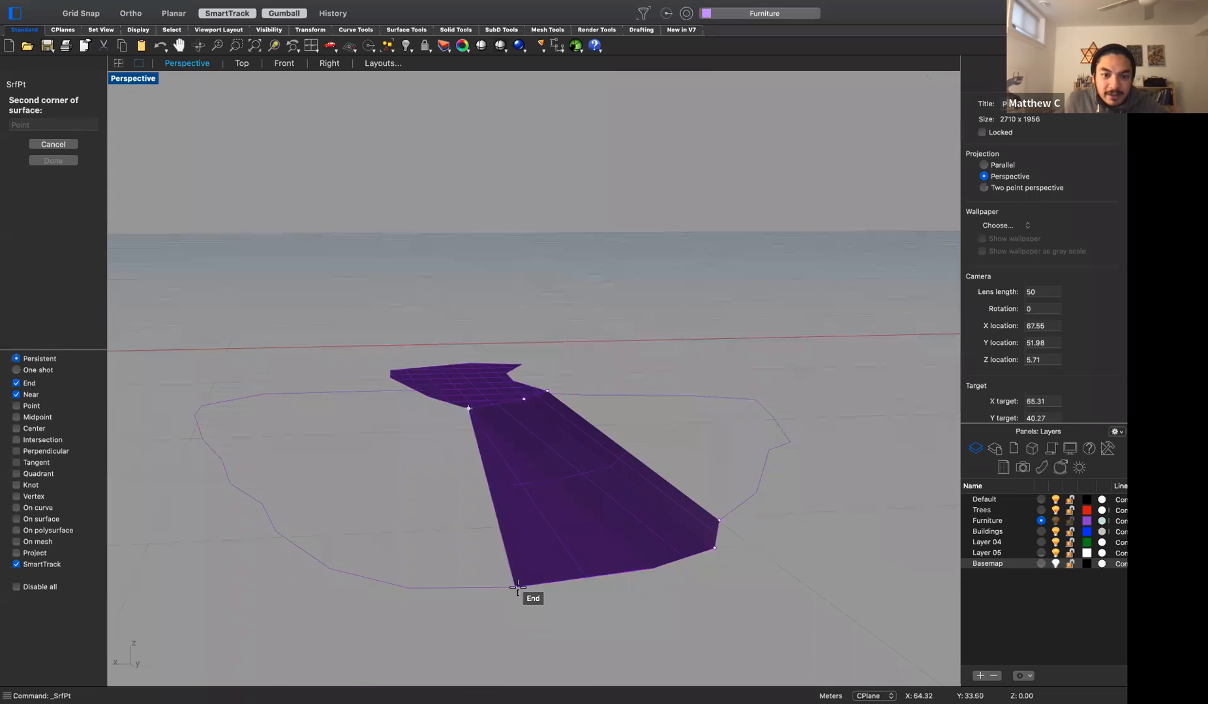
pyautogui.click(516, 587)
pyautogui.click(410, 588)
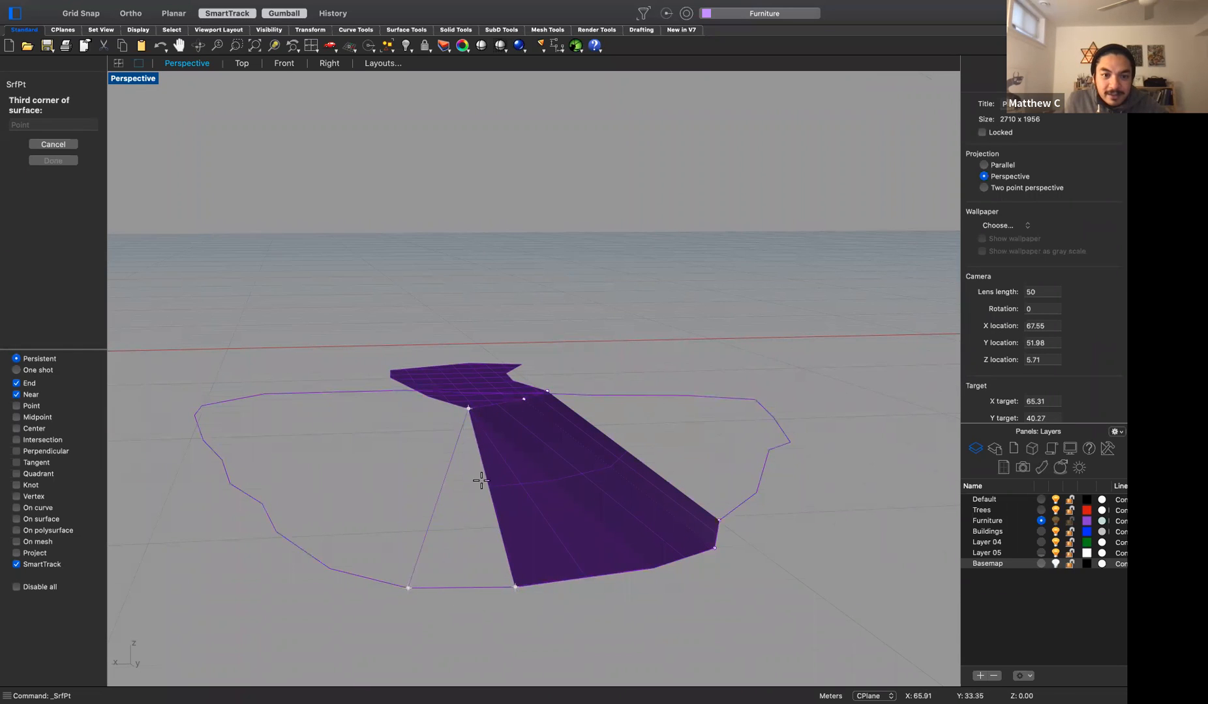
pyautogui.click(468, 409)
# Add a third triangular surface fanning from the patch corner to the next outer curve segment
pyautogui.scroll(-5, 786, 507)
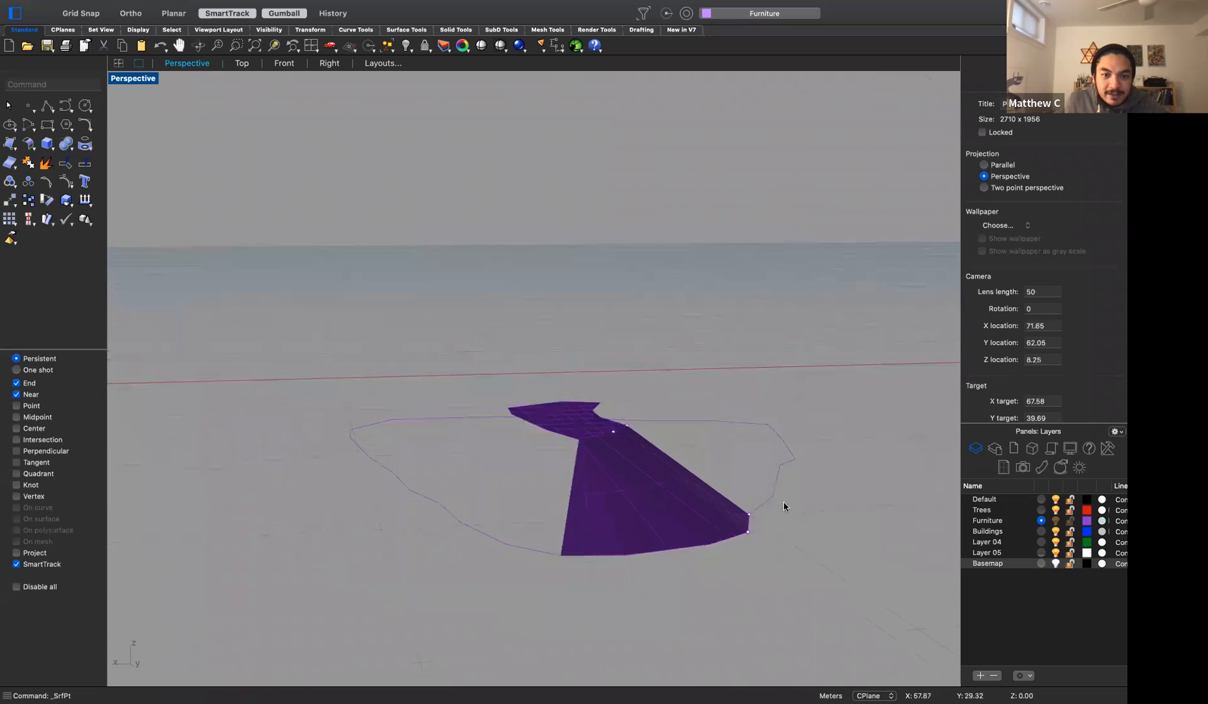
pyautogui.scroll(7, 605, 489)
pyautogui.moveTo(596, 520); pyautogui.dragTo(533, 449, button='right')
pyautogui.press('Return')
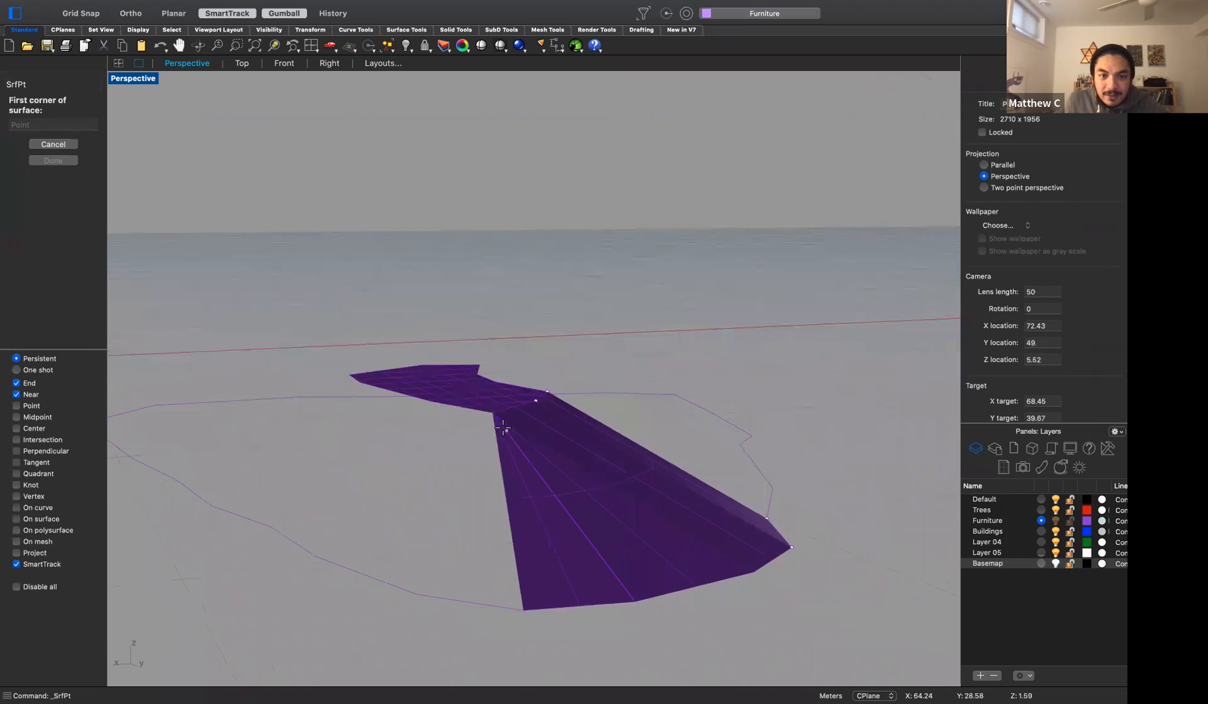
pyautogui.click(492, 412)
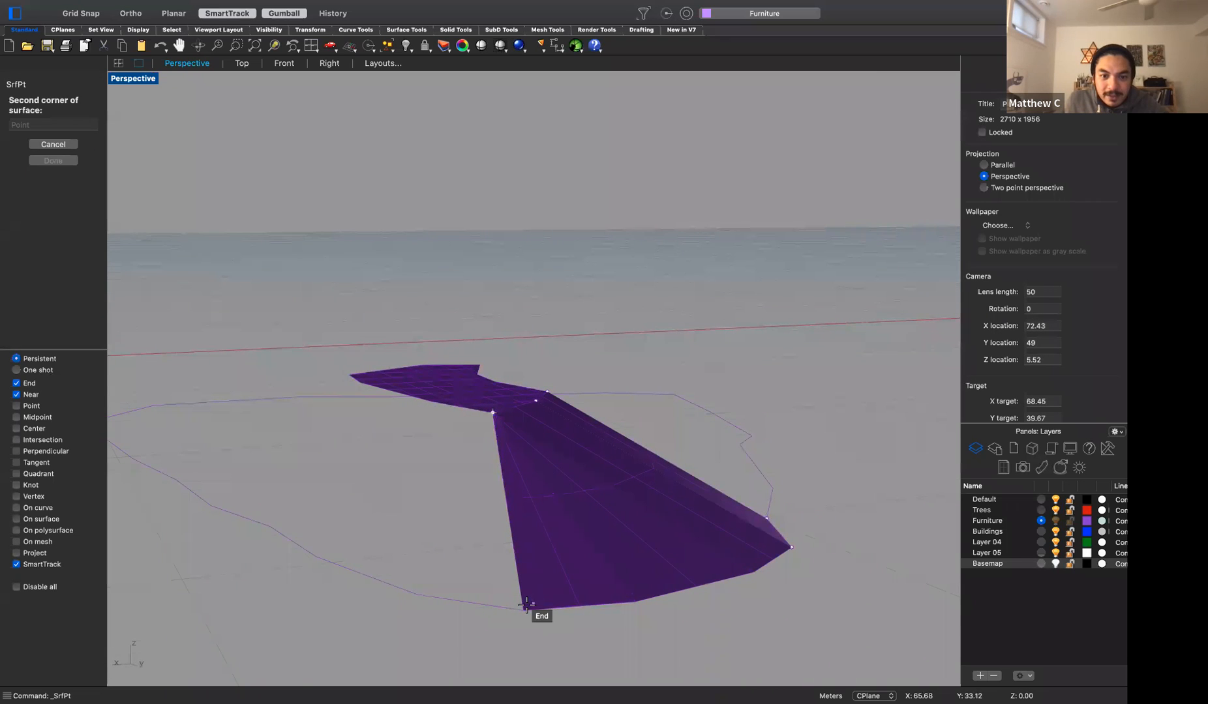
pyautogui.click(523, 610)
pyautogui.click(418, 595)
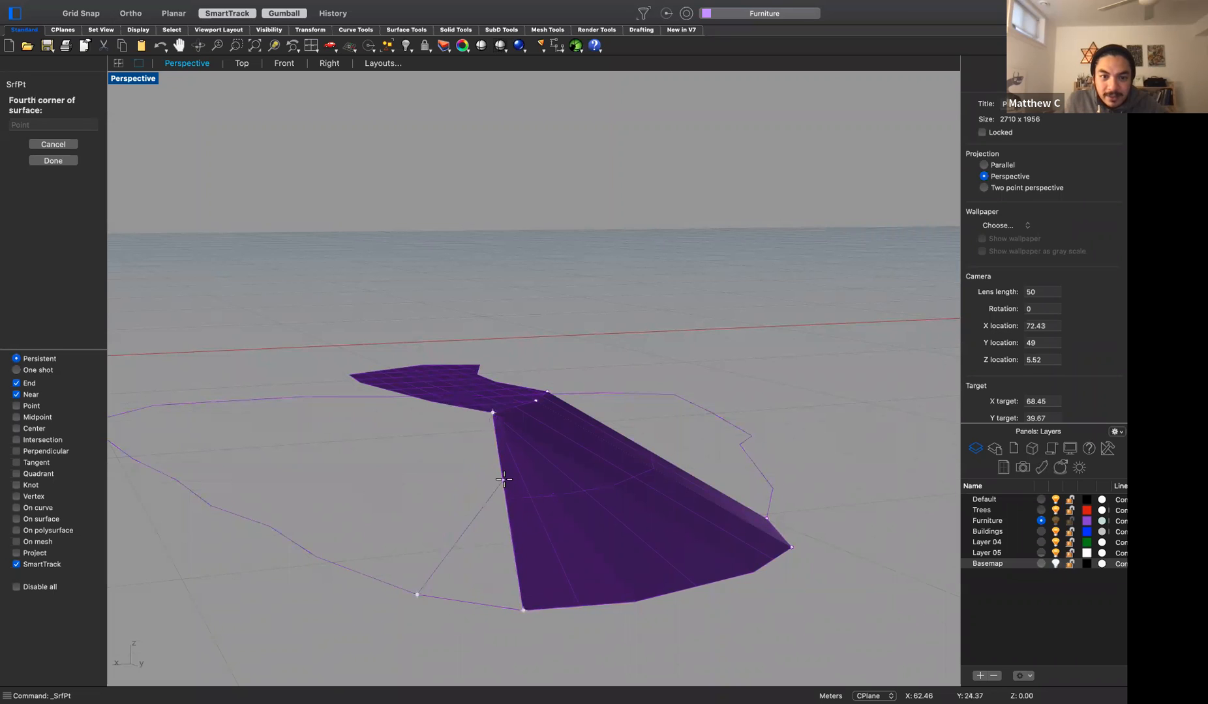
pyautogui.click(493, 412)
# Add a fourth triangular surface from the shared patch corner to the next segment around the outer curve
pyautogui.press('Return')
pyautogui.click(492, 411)
pyautogui.click(416, 594)
pyautogui.click(316, 557)
pyautogui.click(492, 413)
# Set the Perspective viewport to Rendered display mode to examine the mound's surfaces
pyautogui.press('Return')
pyautogui.moveTo(858, 504); pyautogui.dragTo(874, 414, button='right')
pyautogui.click(144, 80)
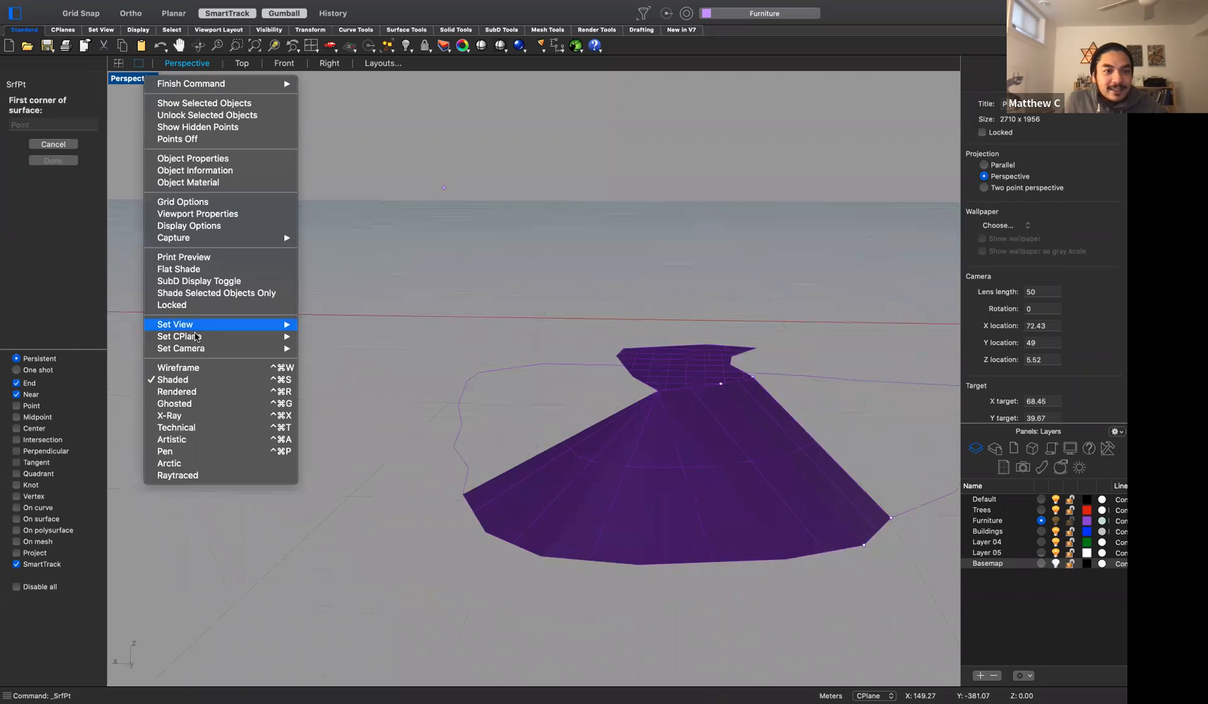
pyautogui.click(216, 392)
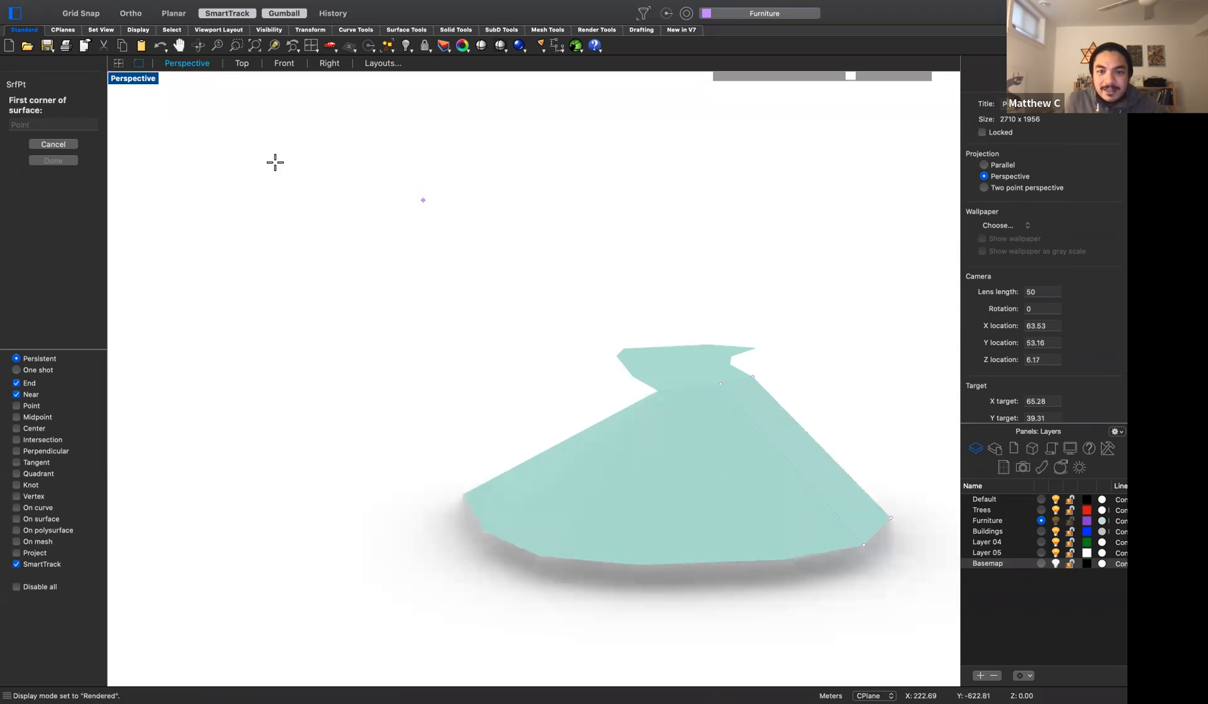
pyautogui.click(198, 47)
pyautogui.moveTo(324, 315); pyautogui.dragTo(413, 354)
pyautogui.scroll(-8, 413, 354)
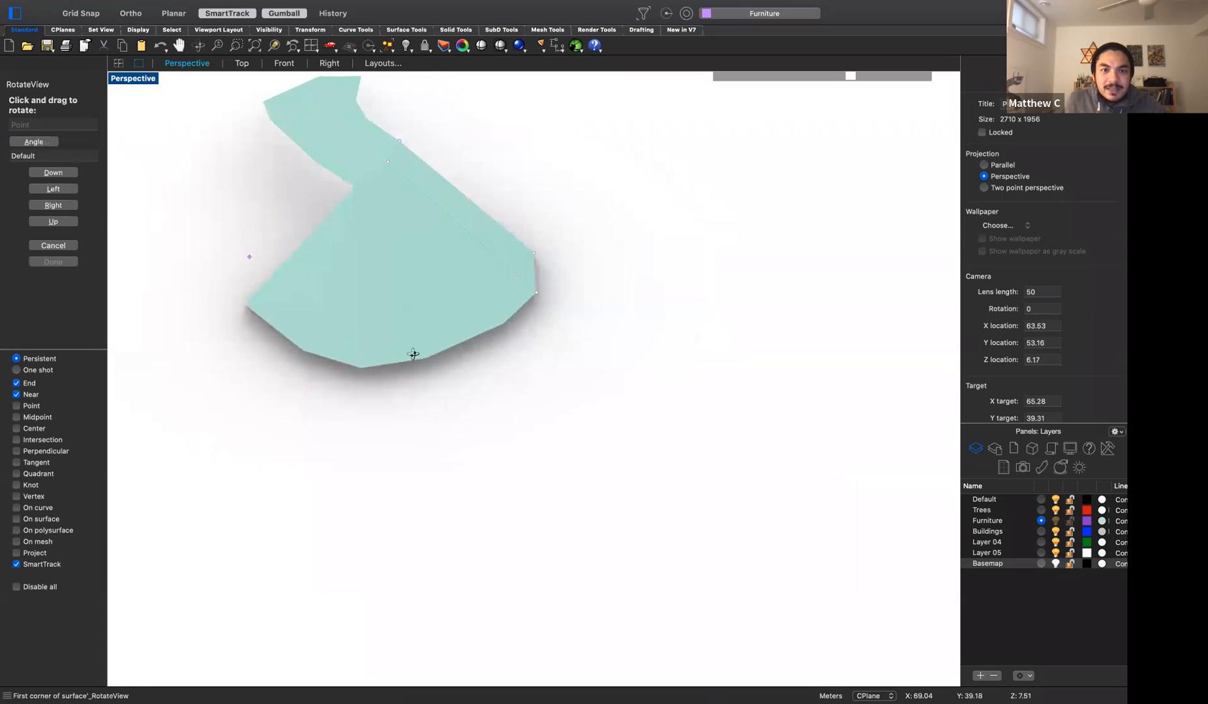
pyautogui.scroll(10, 409, 286)
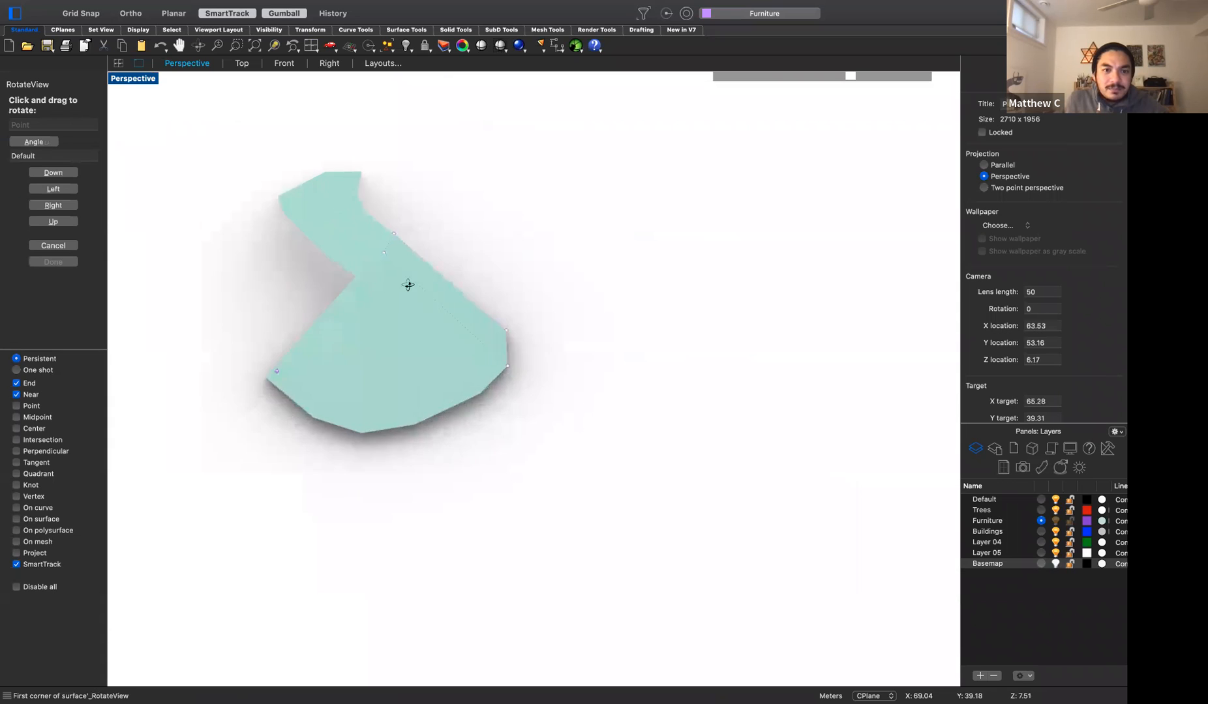
pyautogui.scroll(-2, 569, 396)
pyautogui.moveTo(516, 428); pyautogui.dragTo(514, 390)
pyautogui.moveTo(701, 488); pyautogui.dragTo(699, 522)
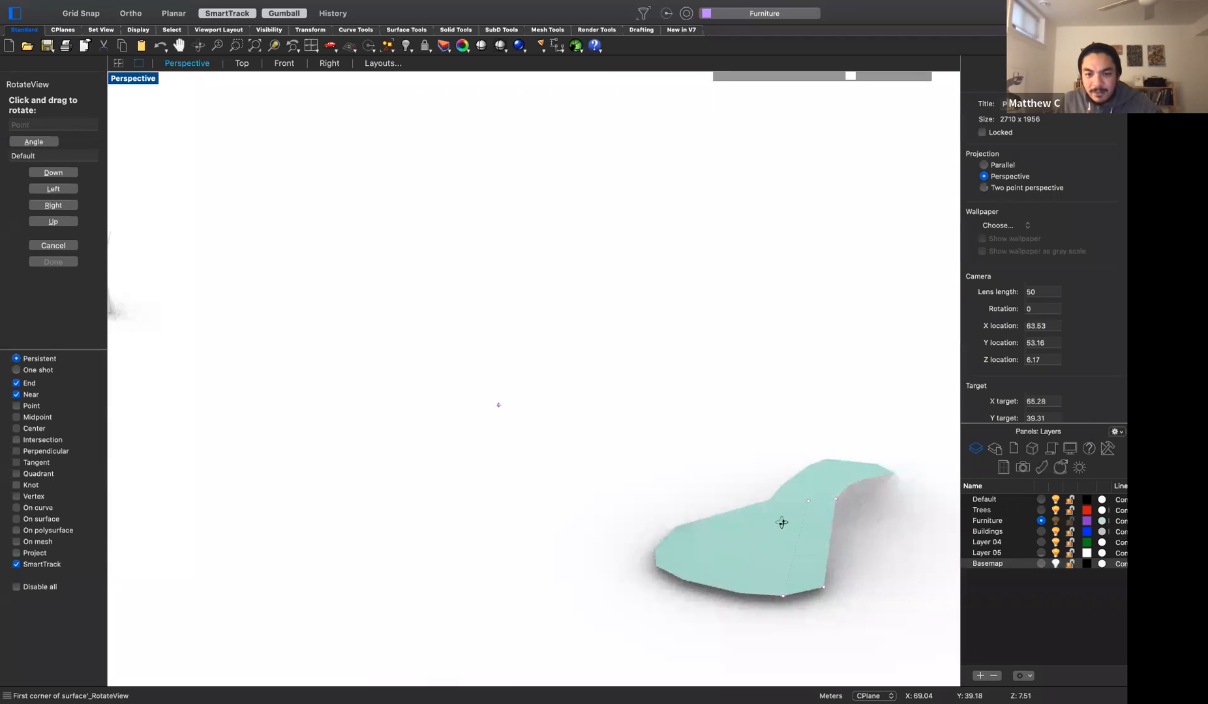
# Switch to the Miro board and examine the faceted mound in the reference render of the buildings and site
pyautogui.press('super+Tab')
pyautogui.press('super+Tab')
pyautogui.press('super+Tab')
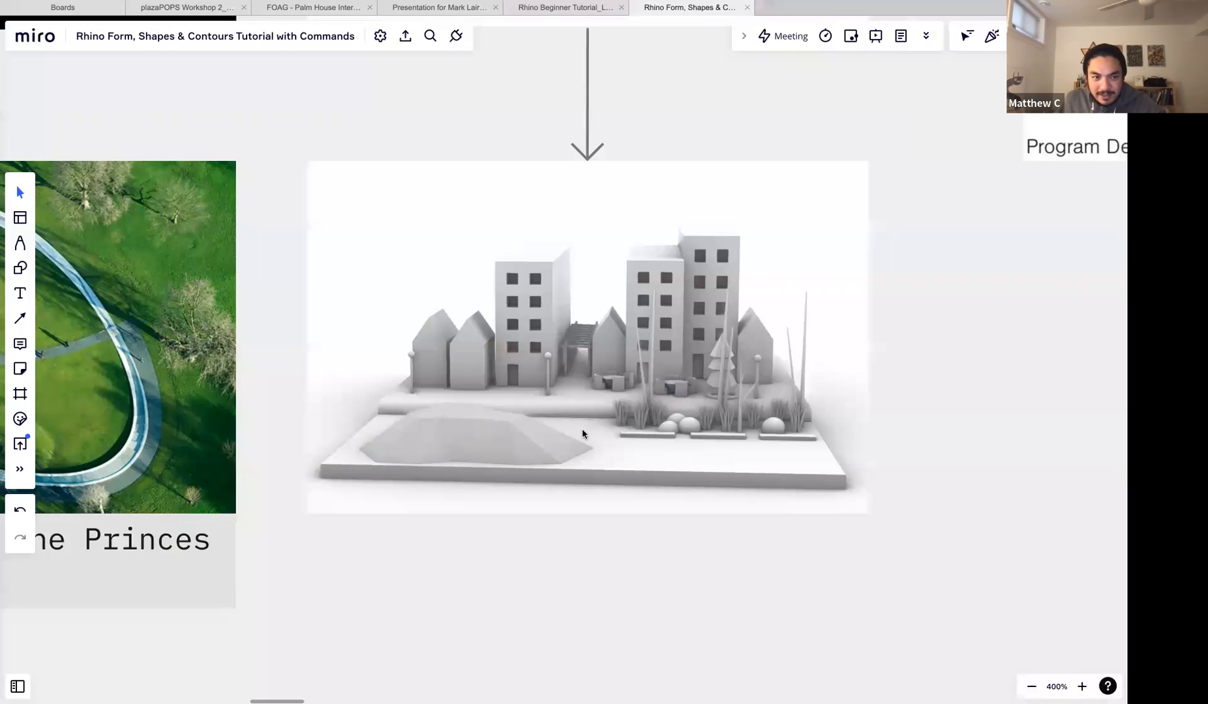
pyautogui.hscroll(1, 567, 433)
pyautogui.scroll(4, 572, 431)
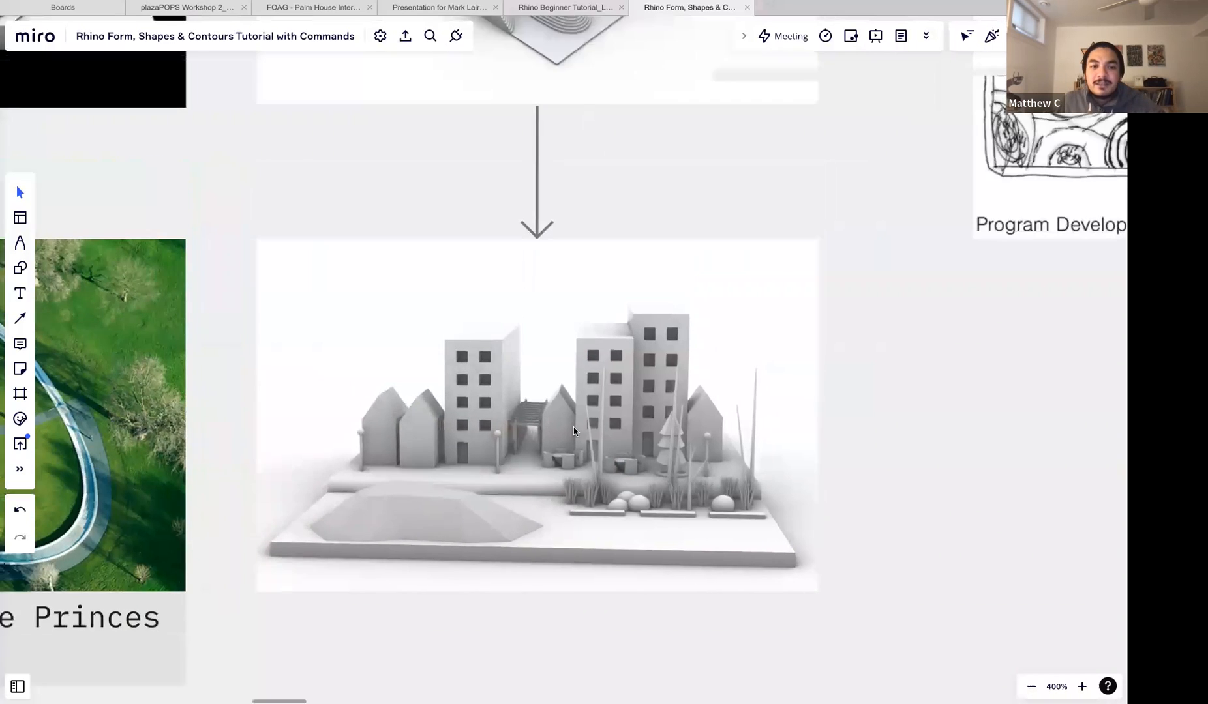
pyautogui.scroll(3, 569, 428)
pyautogui.scroll(-5, 568, 429)
pyautogui.hscroll(-2, 569, 429)
pyautogui.hscroll(1, 788, 438)
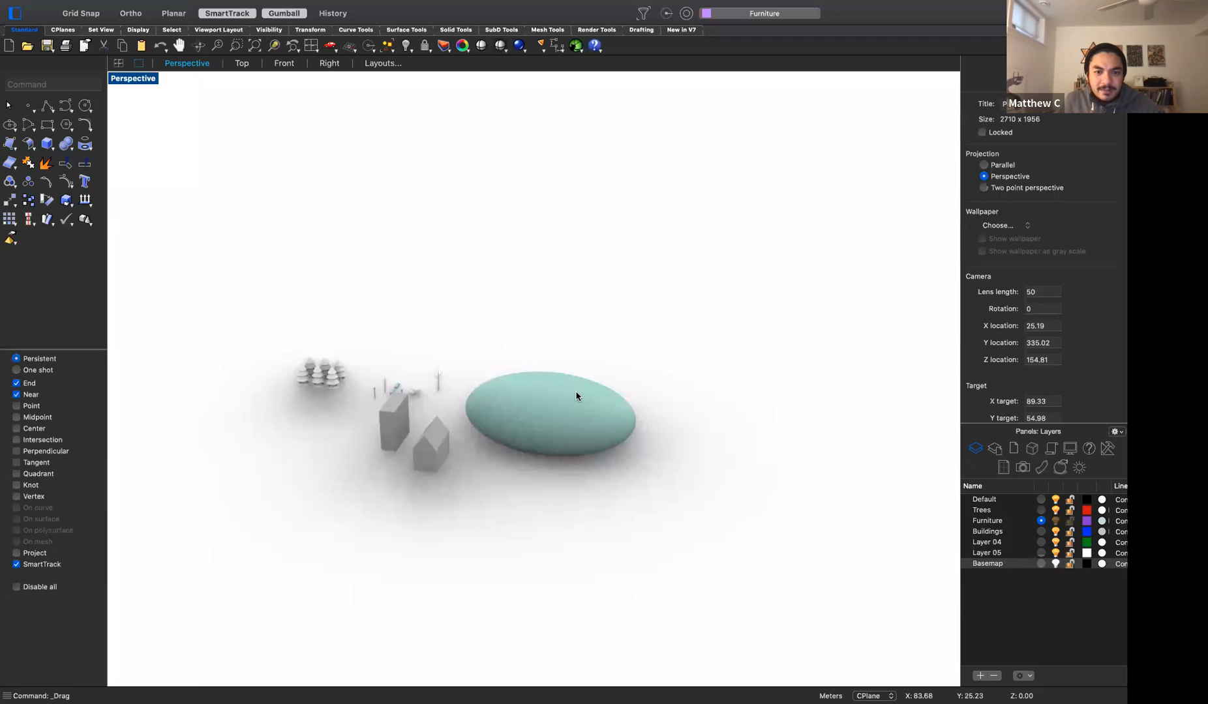
# Switch back to Rhino and delete the large ellipsoid beside the buildings
pyautogui.scroll(3, 576, 400)
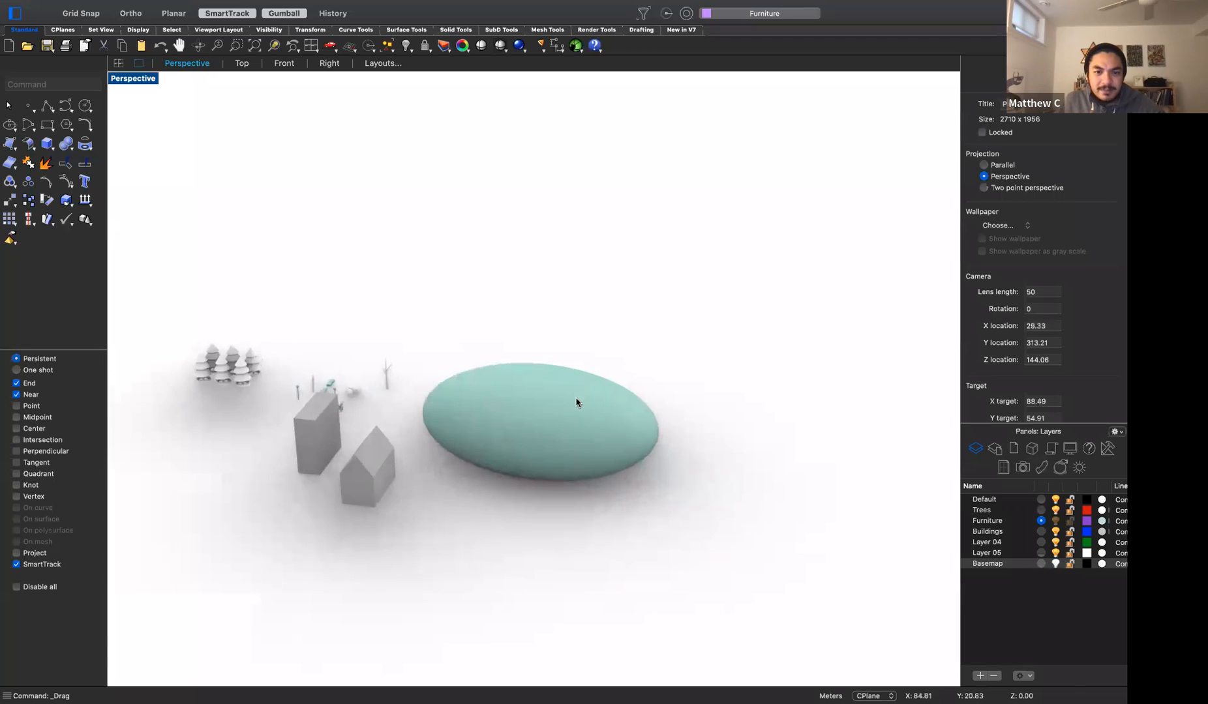
pyautogui.scroll(2, 577, 402)
pyautogui.click(580, 414)
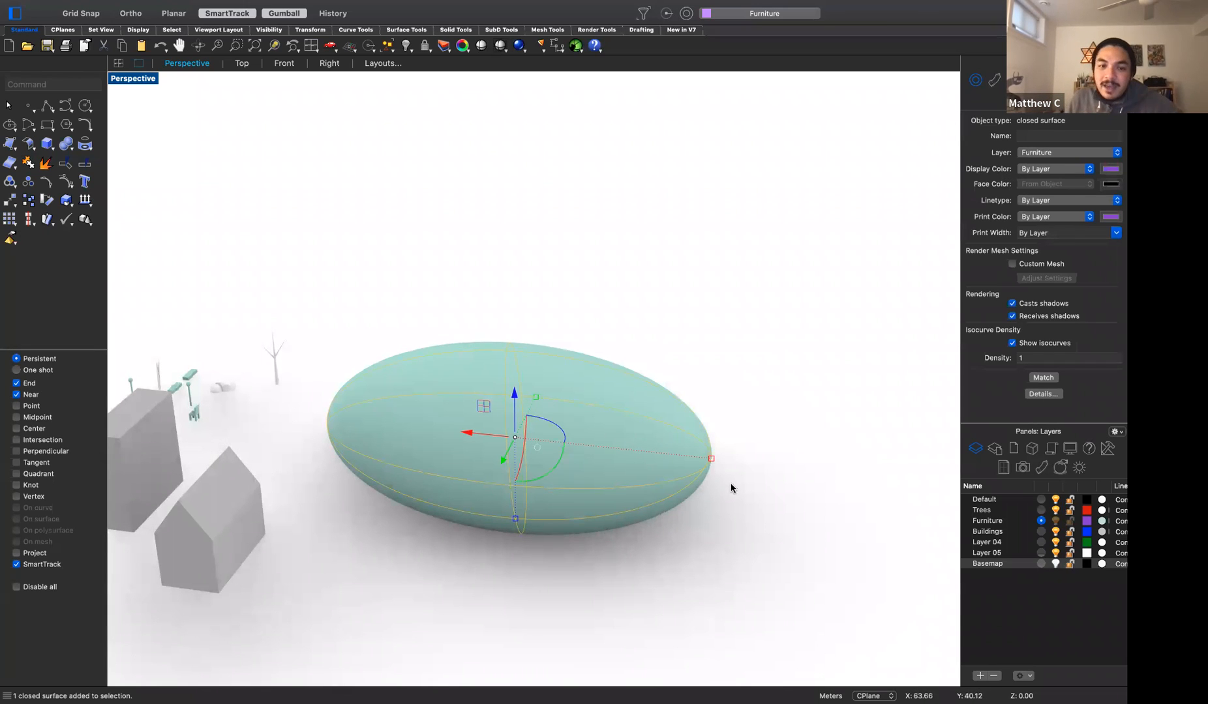
pyautogui.press('Delete')
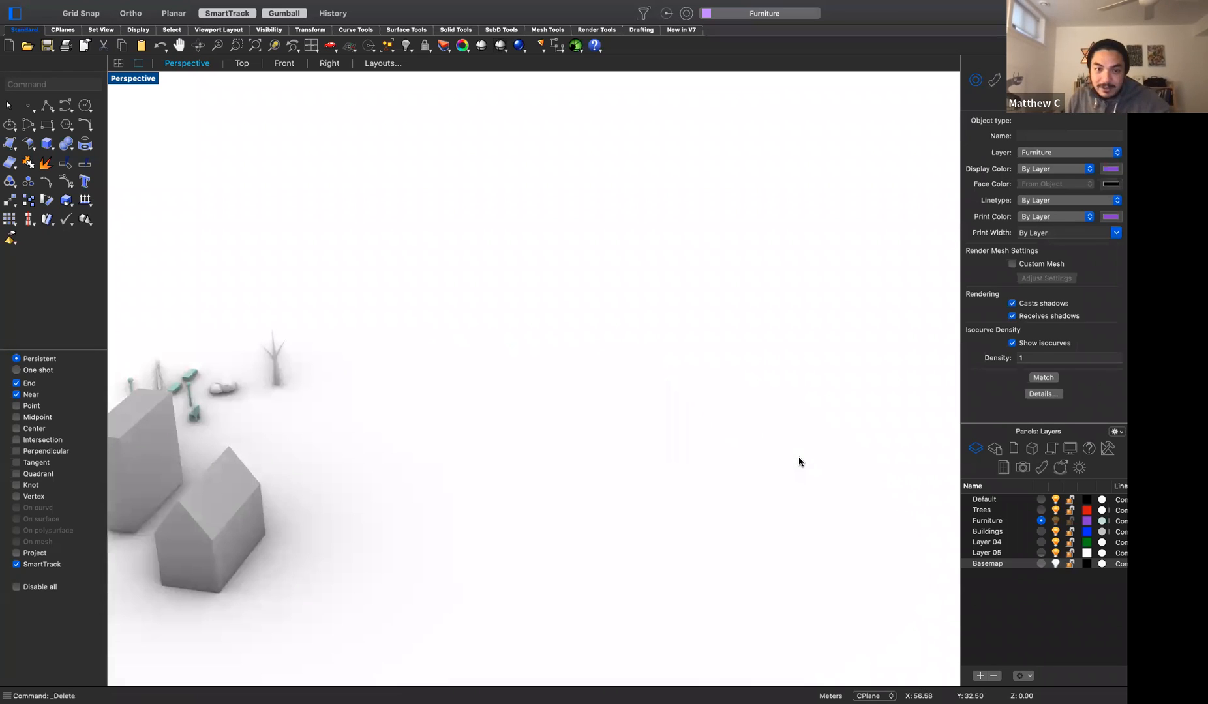
# Create a large sphere by center and radius on the ground beside the gabled building
pyautogui.click(48, 146)
pyautogui.click(95, 180)
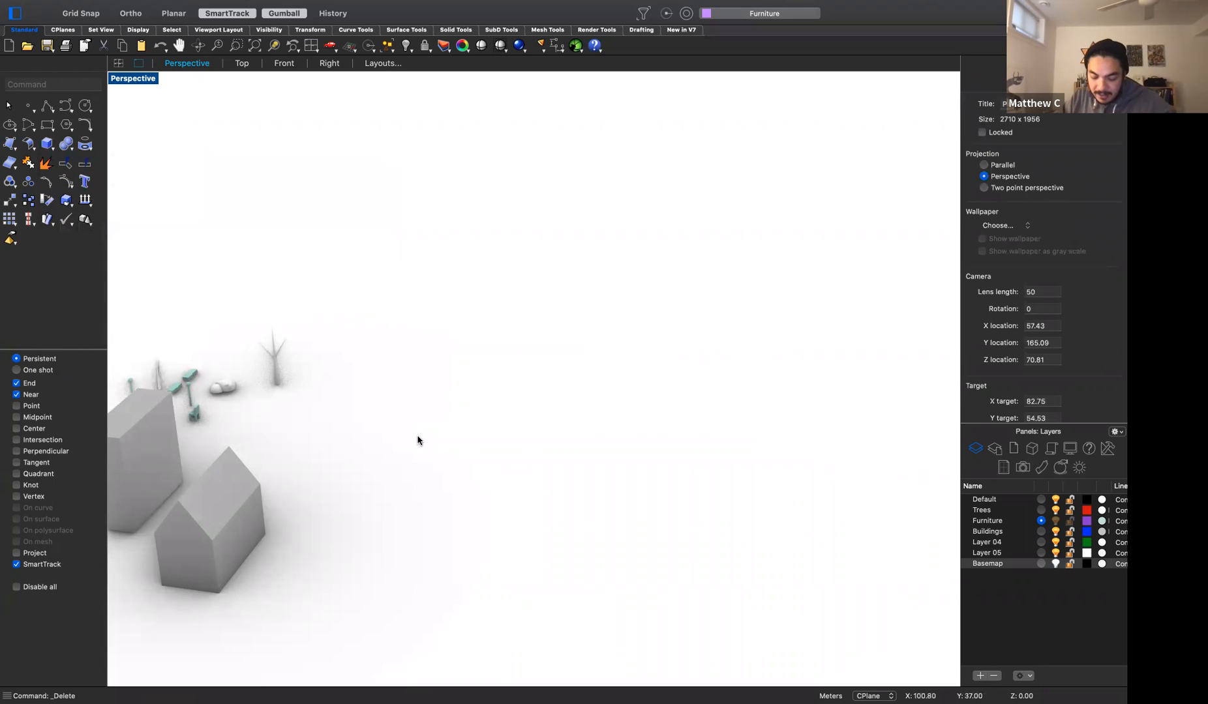
pyautogui.write('sp')
pyautogui.press('Return')
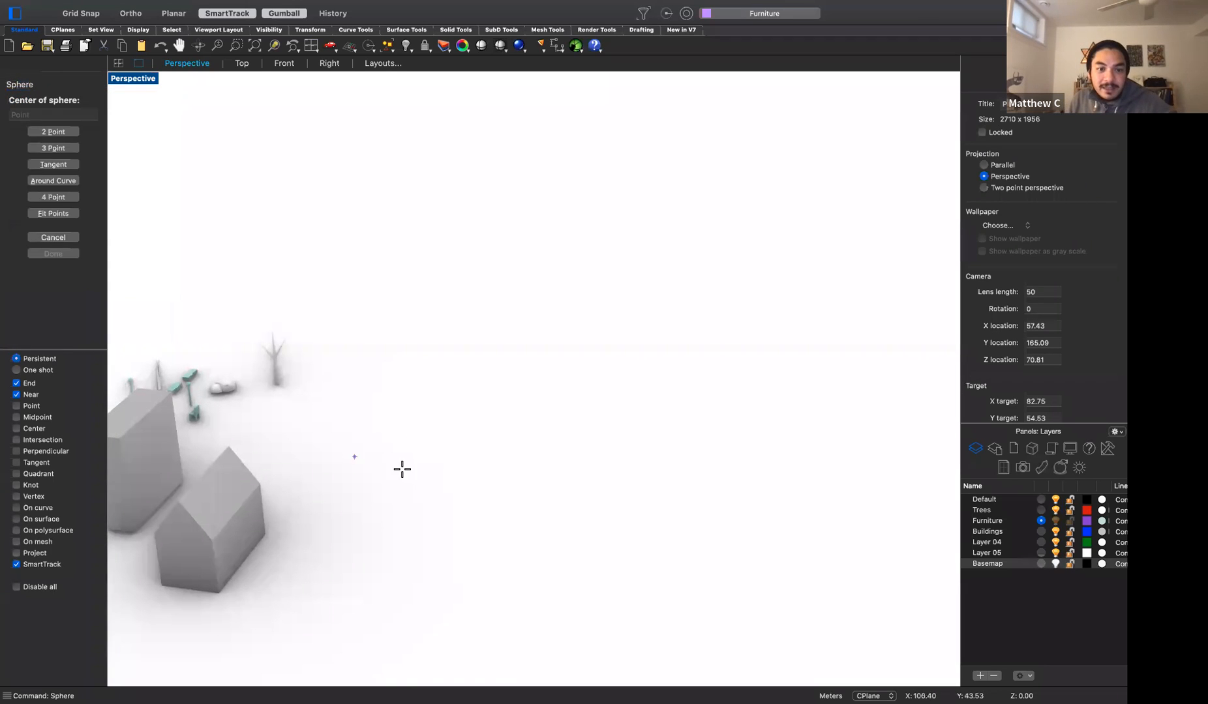
pyautogui.click(412, 469)
pyautogui.click(495, 492)
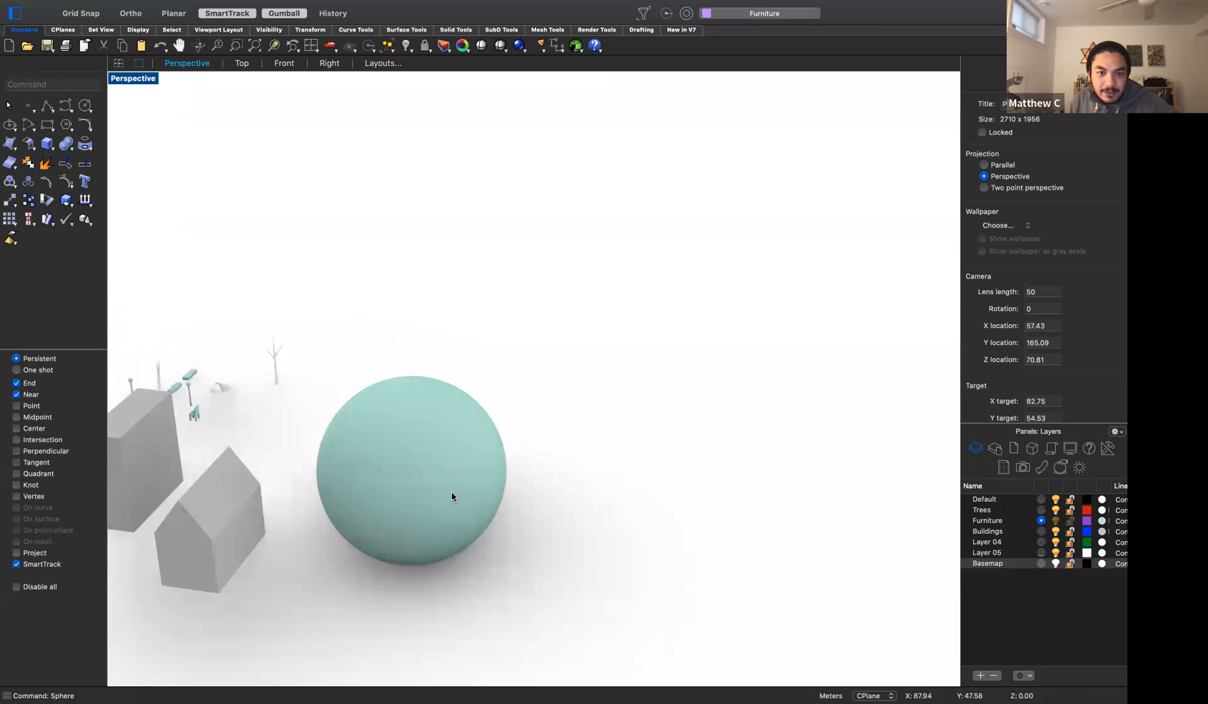
# Stretch the sphere along its X axis into an ellipsoid and move it farther from the buildings
pyautogui.click(455, 493)
pyautogui.moveTo(504, 481); pyautogui.dragTo(557, 486)
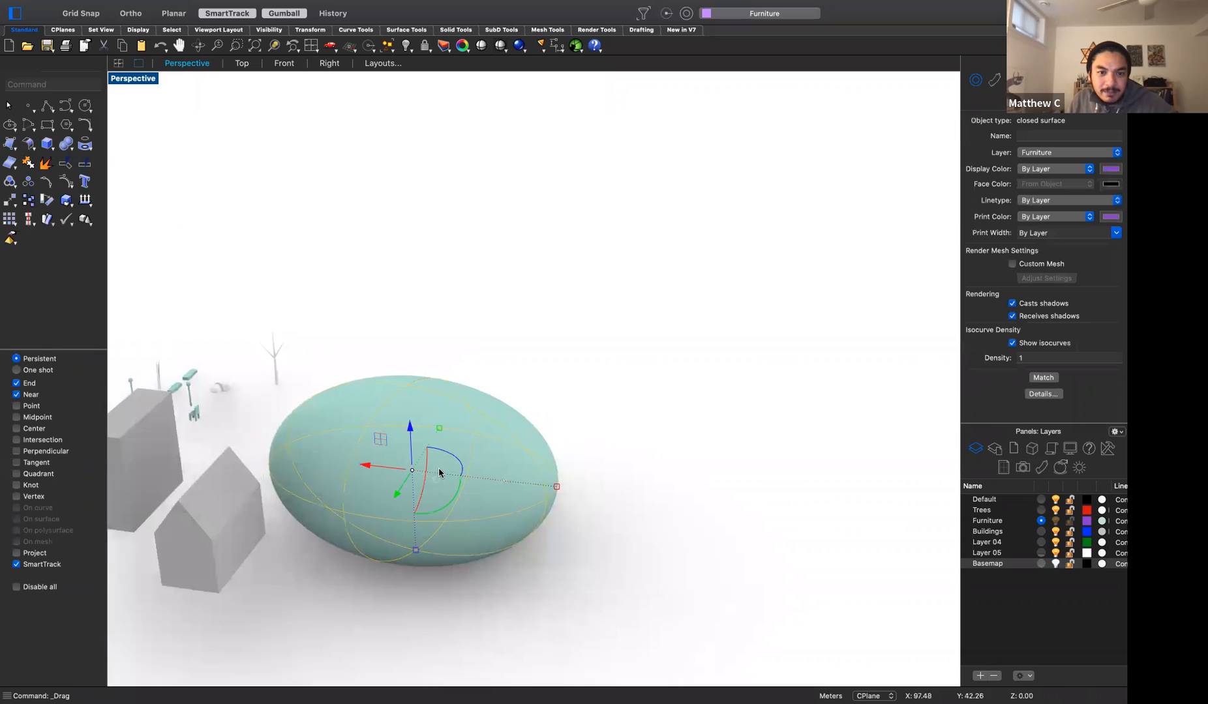
pyautogui.moveTo(381, 442); pyautogui.dragTo(535, 460)
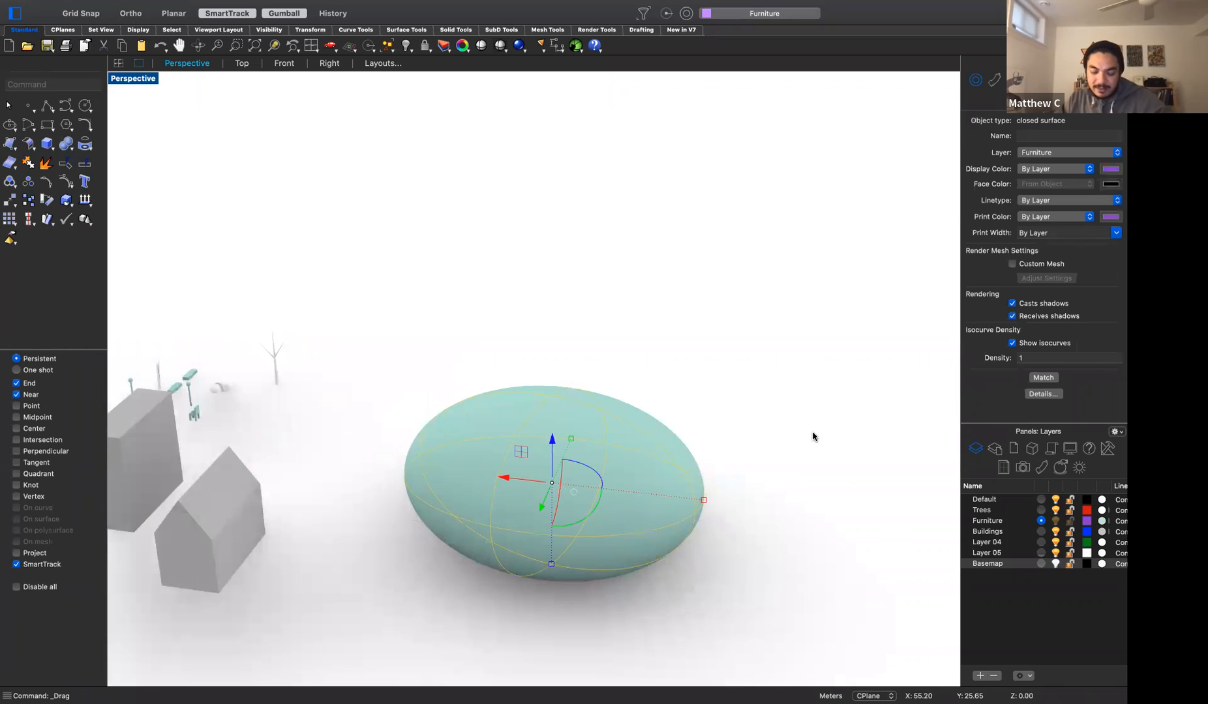
# Rebuild the ellipsoid with a point count of 10 and degree 3 in both U and V, deleting the input
pyautogui.write('re')
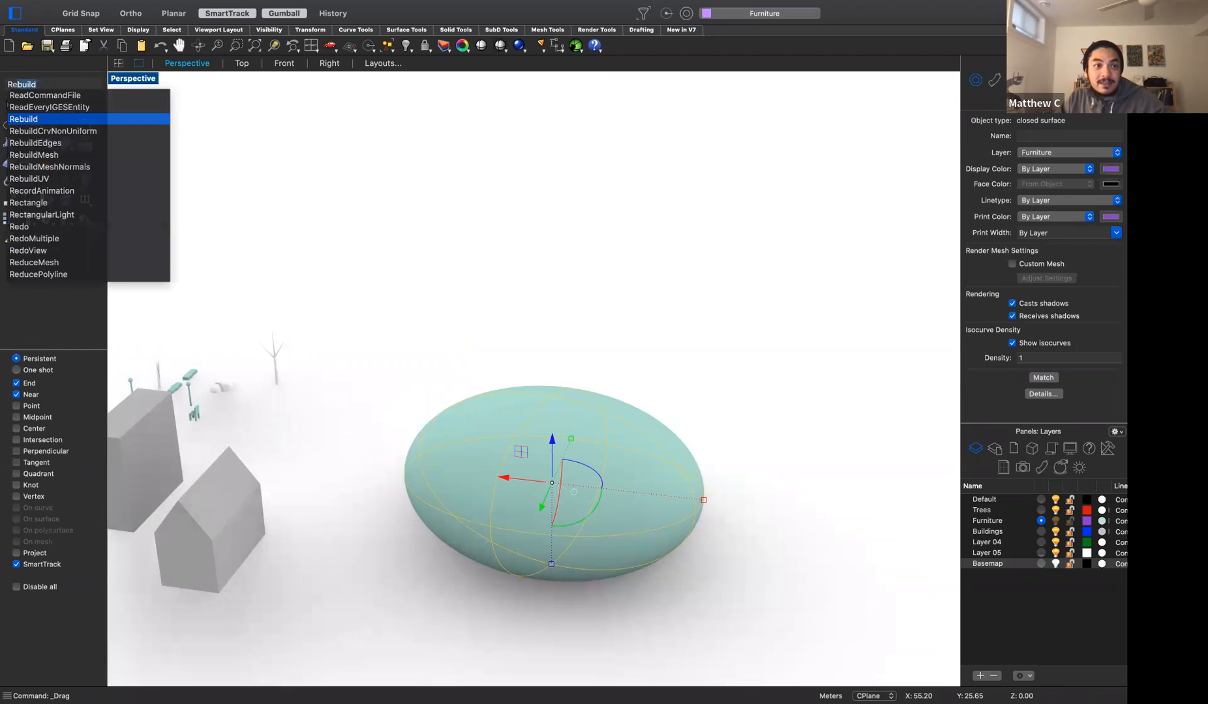
pyautogui.press('Return')
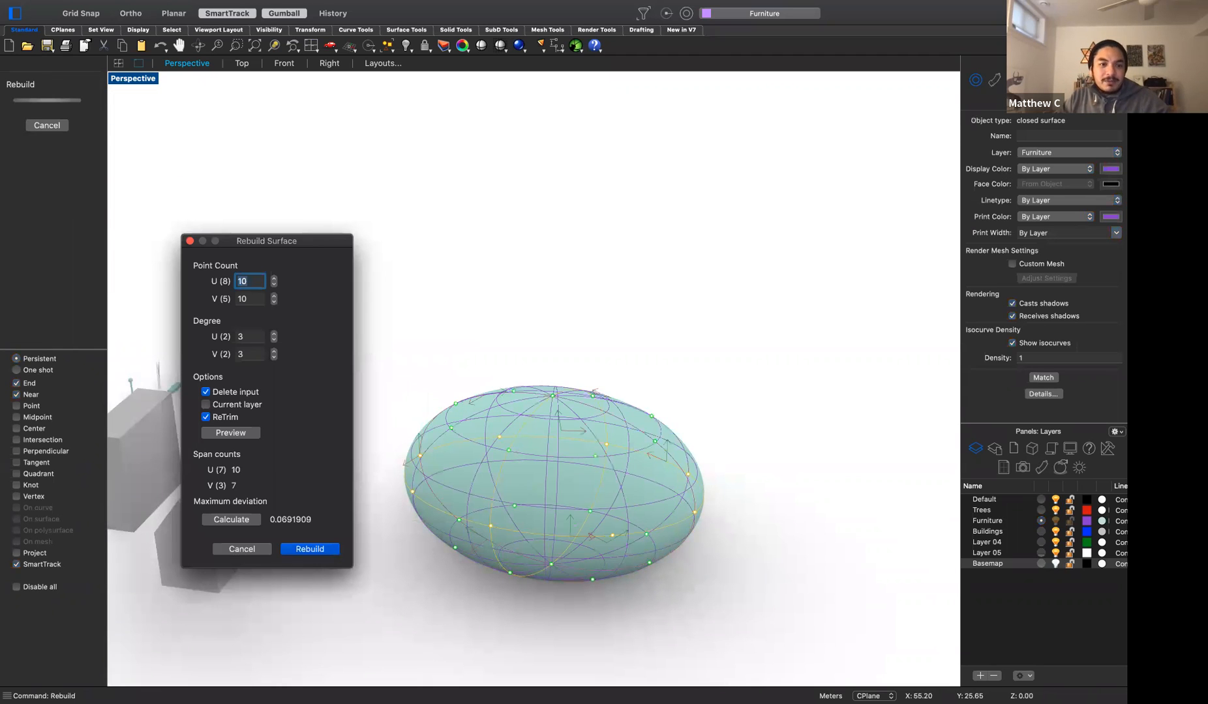
pyautogui.press('Return')
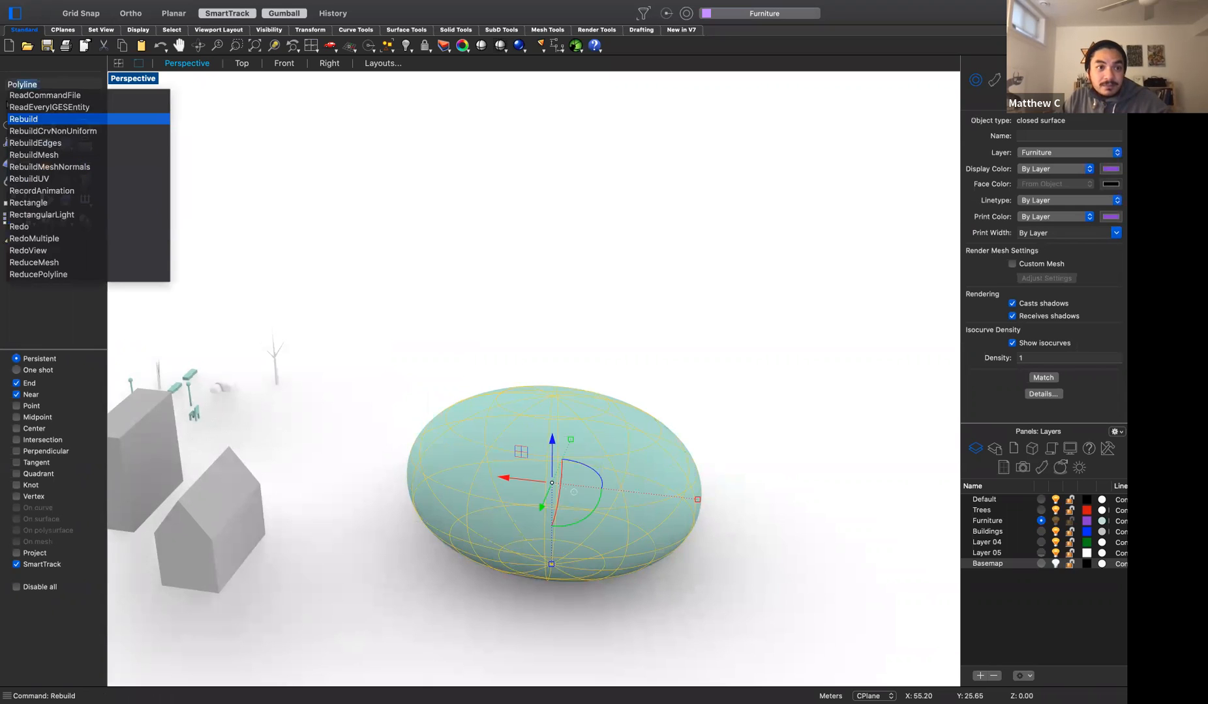
# Turn on the control points of the rebuilt ellipsoid
pyautogui.press('Escape')
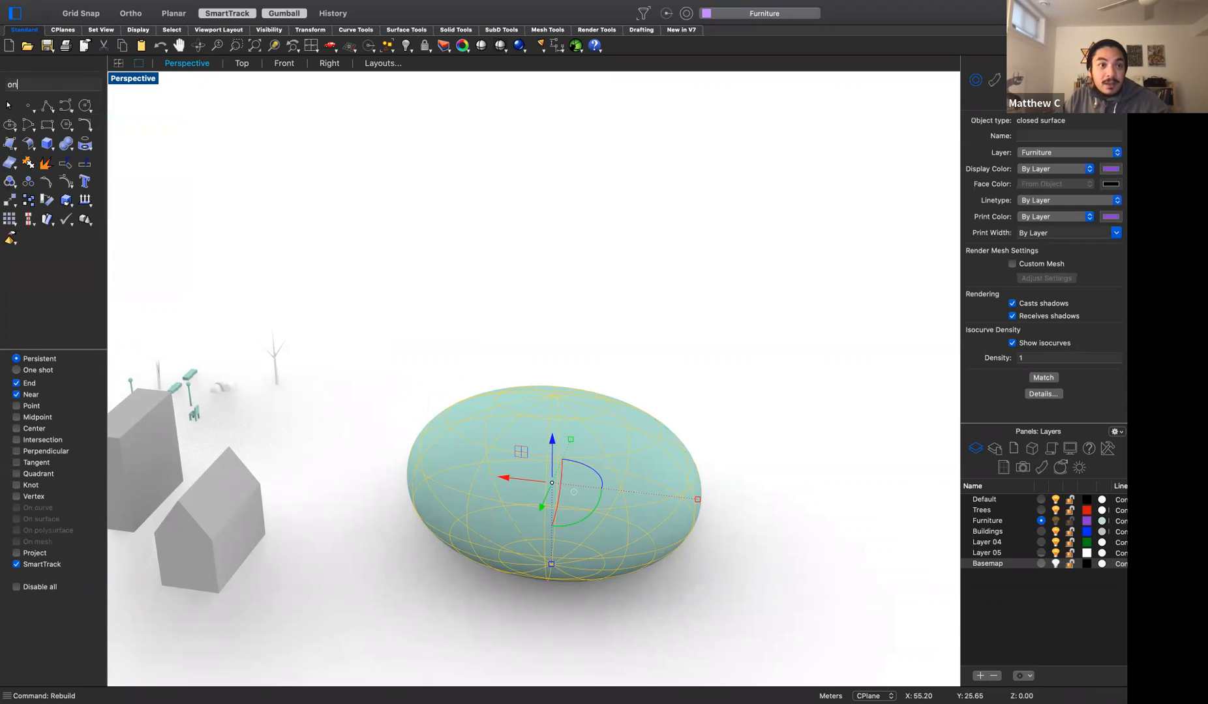
pyautogui.press('Down')
pyautogui.press('Down')
pyautogui.press('Down')
pyautogui.press('Down')
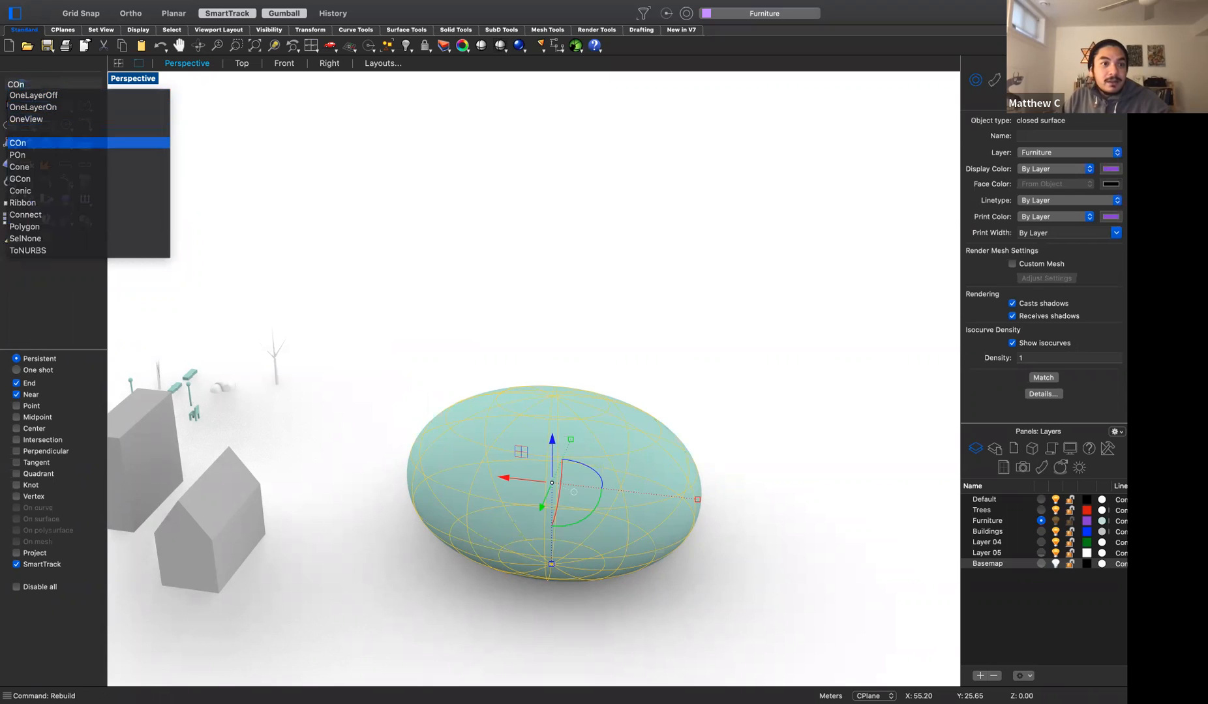
pyautogui.press('Return')
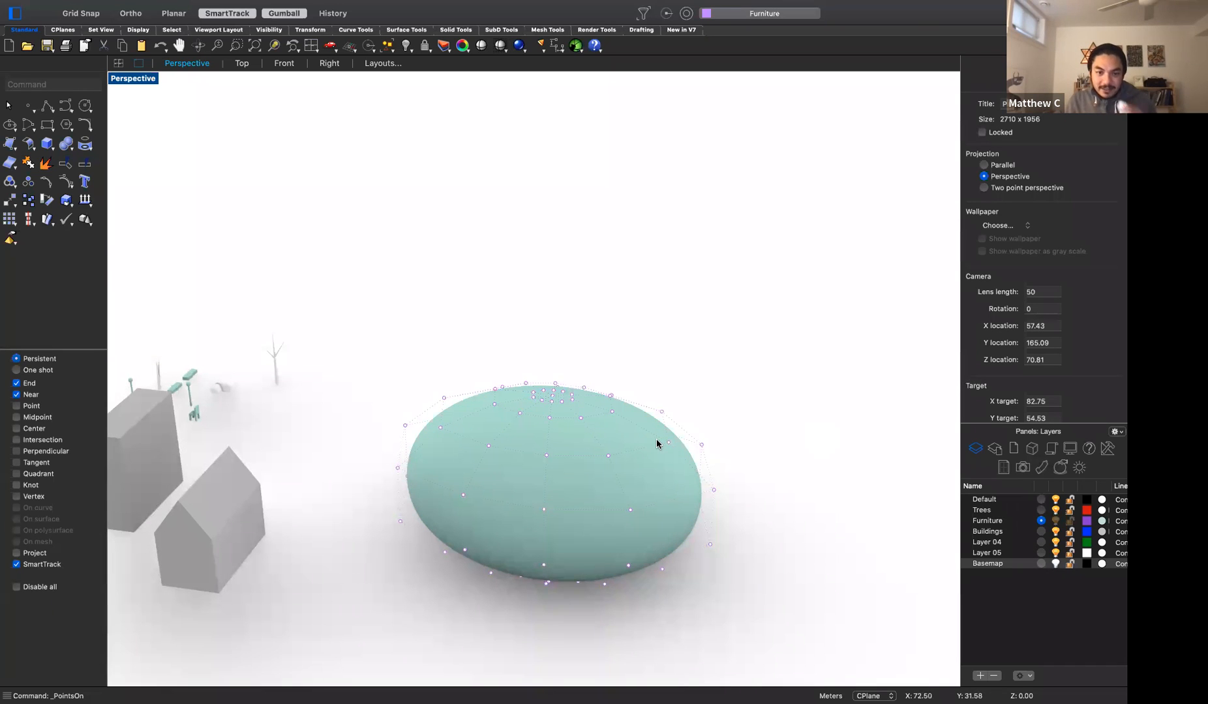
# Move one control point on the ellipsoid's side upward and pull another one horizontally
pyautogui.click(608, 456)
pyautogui.moveTo(610, 418); pyautogui.dragTo(614, 380)
pyautogui.moveTo(750, 491); pyautogui.dragTo(584, 527, button='right')
pyautogui.click(588, 535)
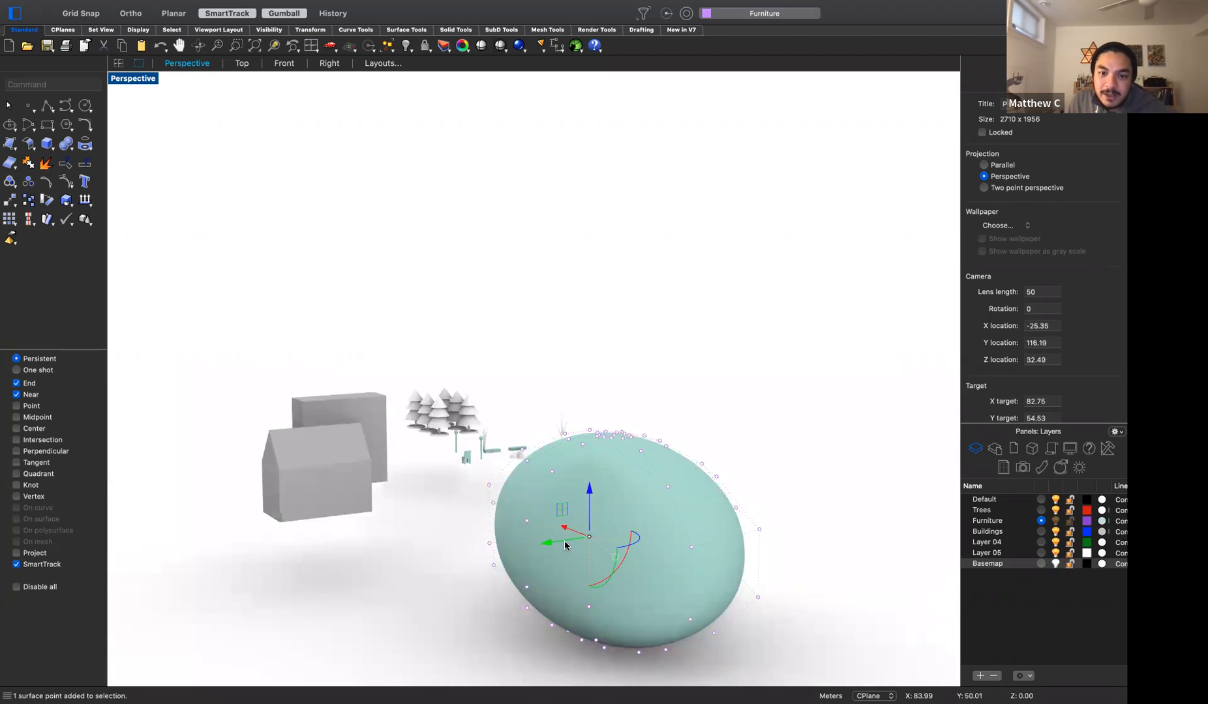
pyautogui.moveTo(587, 536); pyautogui.dragTo(744, 537)
# Pull further individual control points on the ellipsoid's sides horizontally to sculpt a pointed spike and a deep hollow
pyautogui.moveTo(780, 574); pyautogui.dragTo(748, 584, button='right')
pyautogui.click(703, 546)
pyautogui.moveTo(685, 544); pyautogui.dragTo(425, 526)
pyautogui.moveTo(819, 636); pyautogui.dragTo(694, 611, button='right')
pyautogui.click(662, 577)
pyautogui.moveTo(722, 624); pyautogui.dragTo(735, 629, button='right')
pyautogui.moveTo(734, 588); pyautogui.dragTo(262, 486)
pyautogui.moveTo(859, 642); pyautogui.dragTo(602, 446, button='right')
pyautogui.click(546, 466)
pyautogui.moveTo(520, 457); pyautogui.dragTo(729, 489)
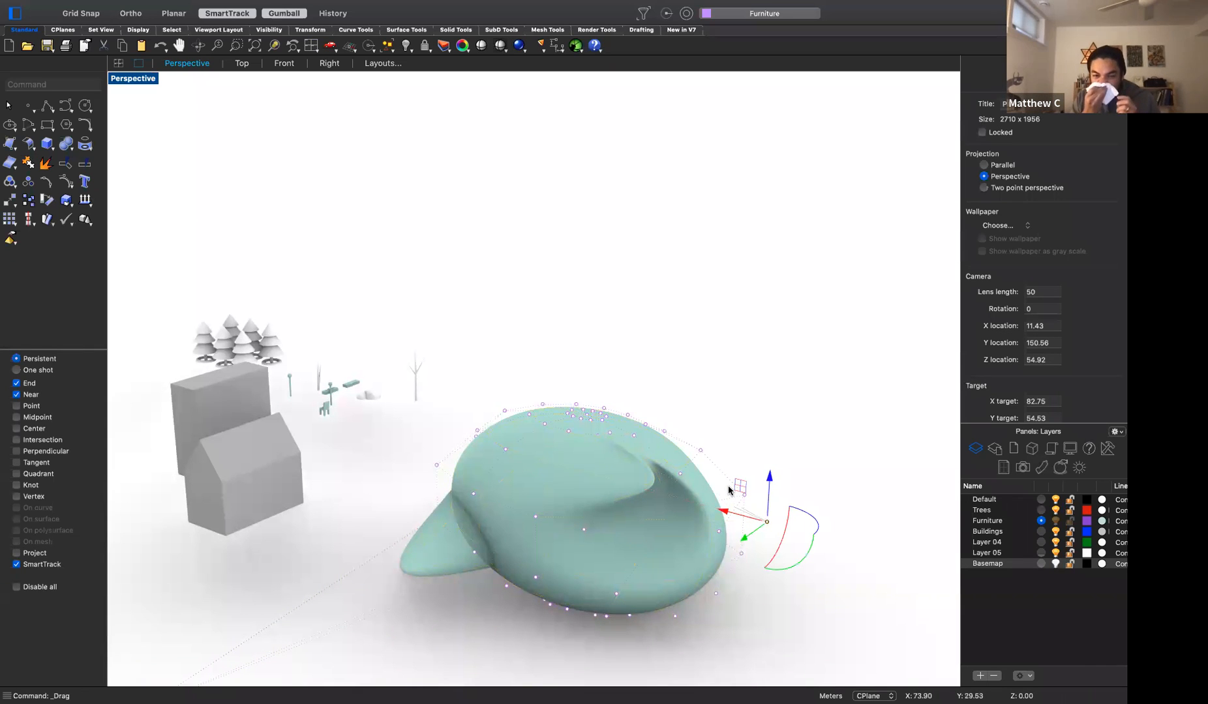
# Delete the control points across the middle of the sculpted form and the remaining surface as well
pyautogui.click(814, 421)
pyautogui.moveTo(578, 339); pyautogui.dragTo(701, 623)
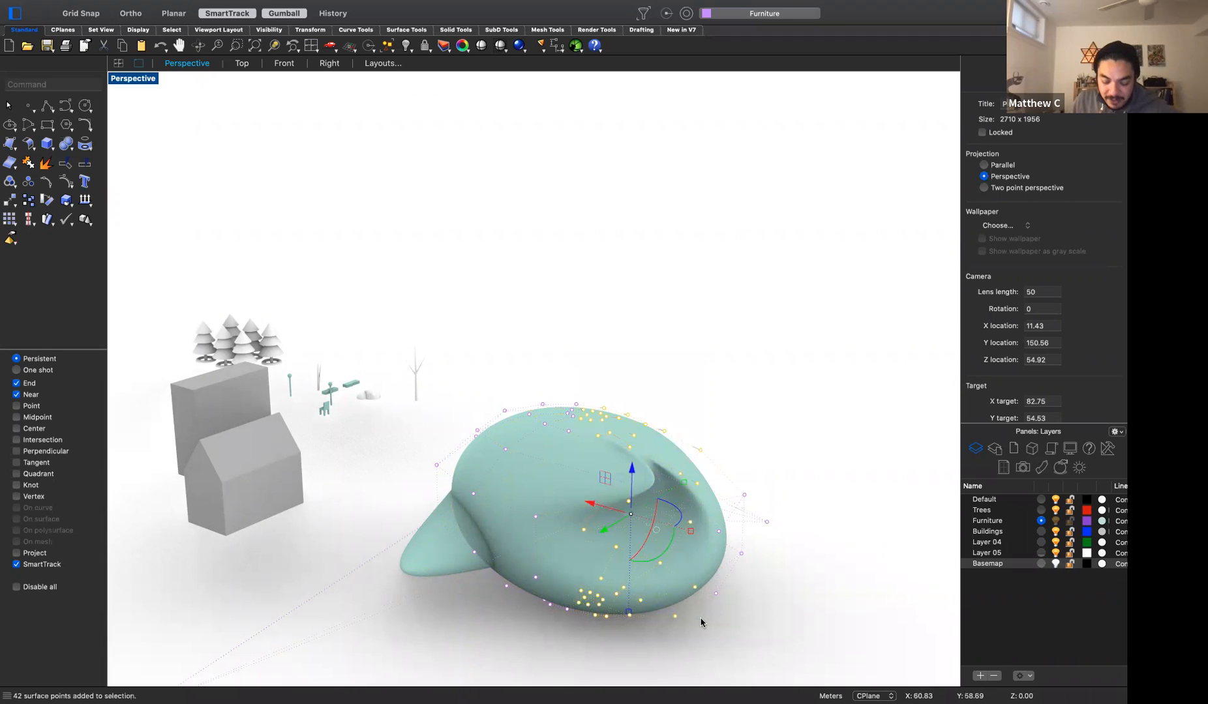
pyautogui.press('Delete')
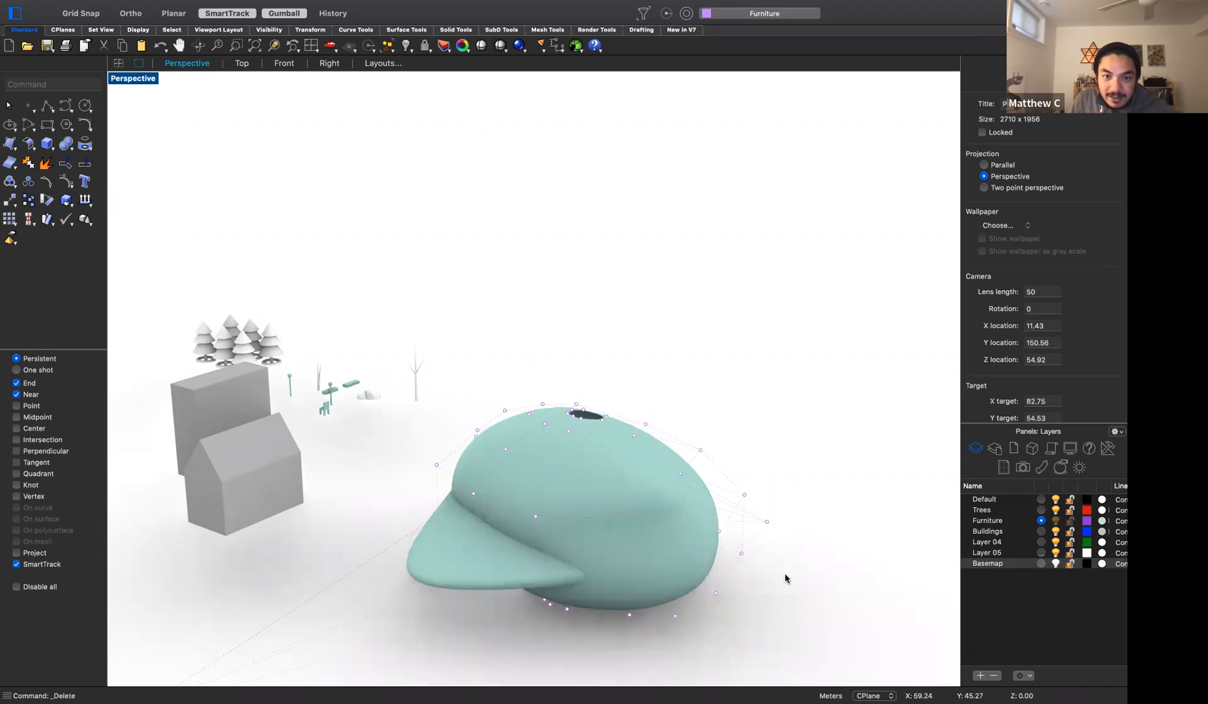
pyautogui.click(612, 538)
pyautogui.press('Delete')
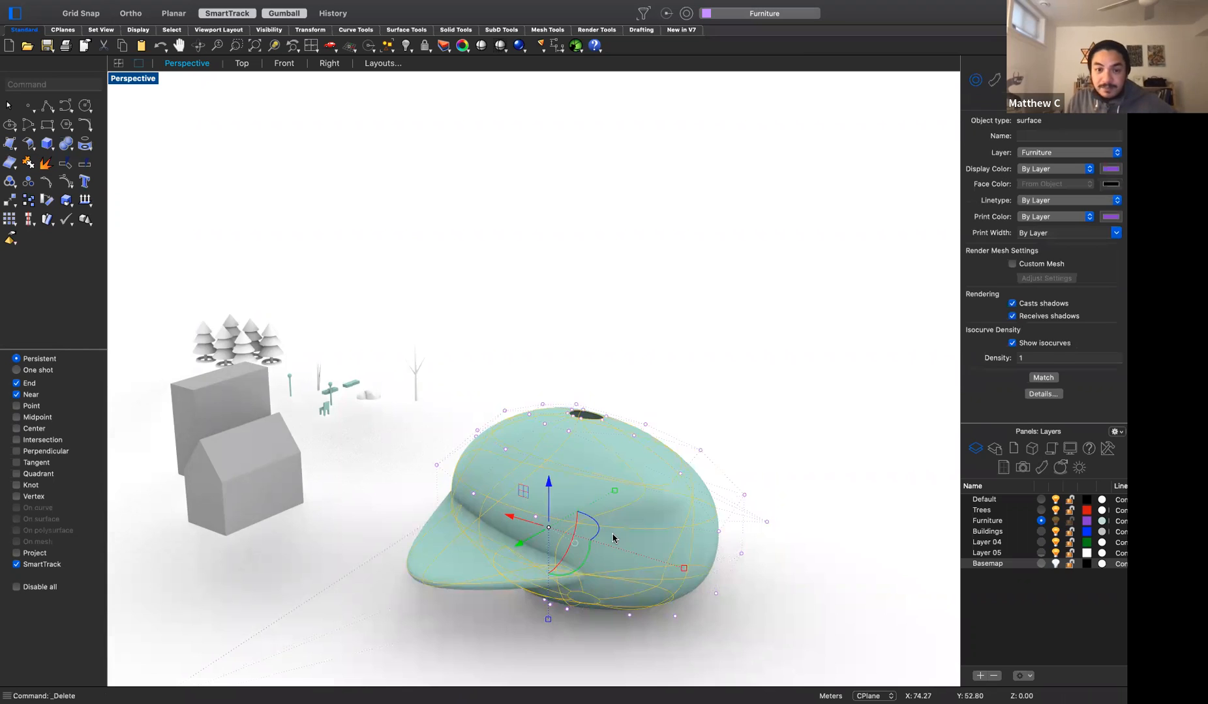
# Make Basemap the current layer
pyautogui.moveTo(623, 529)
pyautogui.mouseDown(button='right')
pyautogui.moveTo(561, 531)
pyautogui.moveTo(627, 544)
pyautogui.mouseUp(button='right')
pyautogui.scroll(-8, 539, 250)
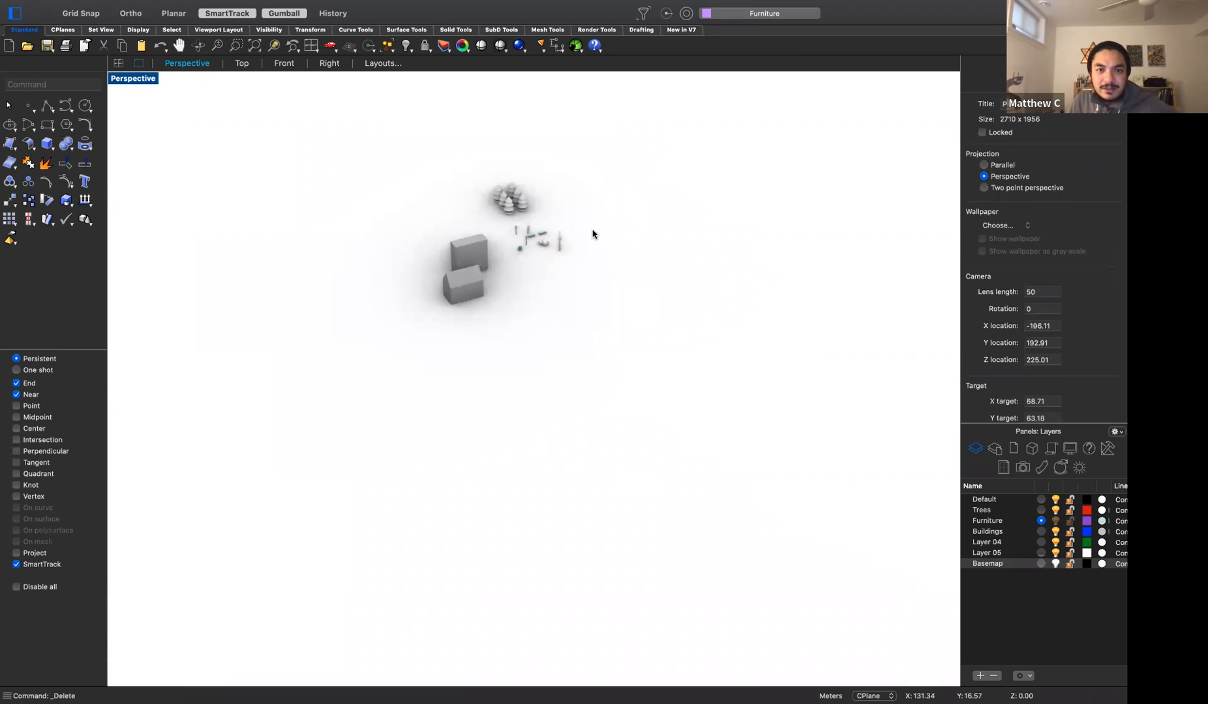
pyautogui.click(1041, 564)
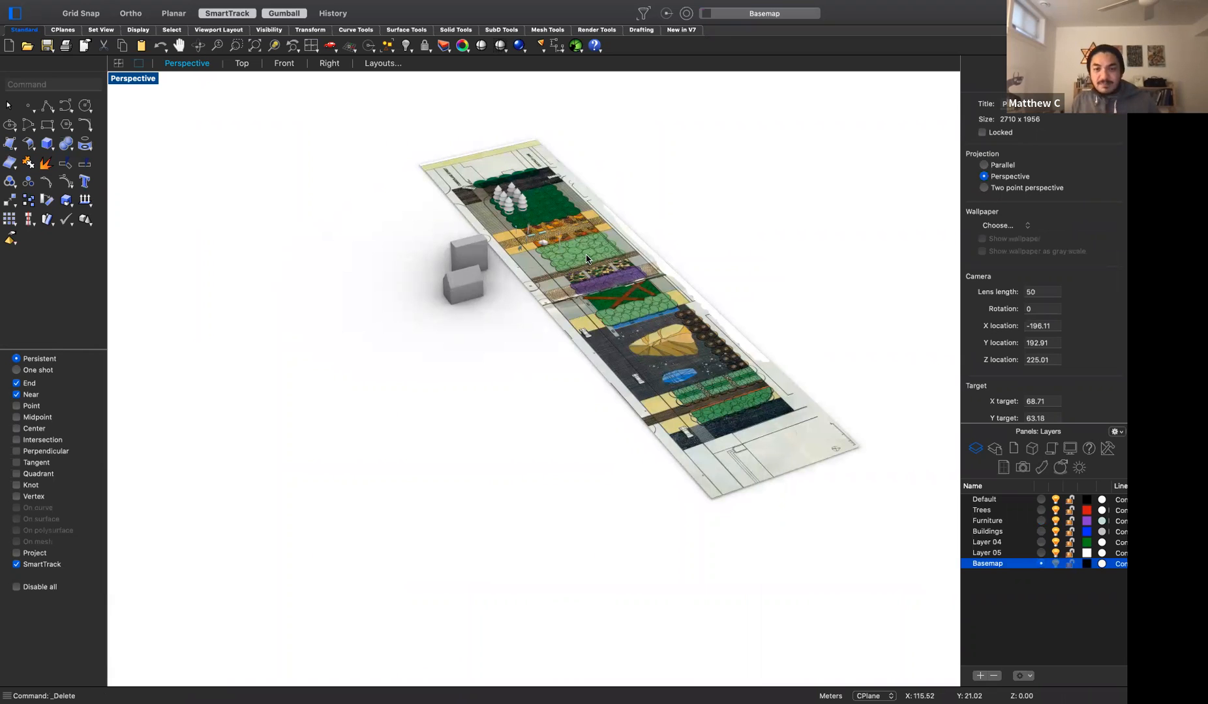
pyautogui.scroll(3, 574, 270)
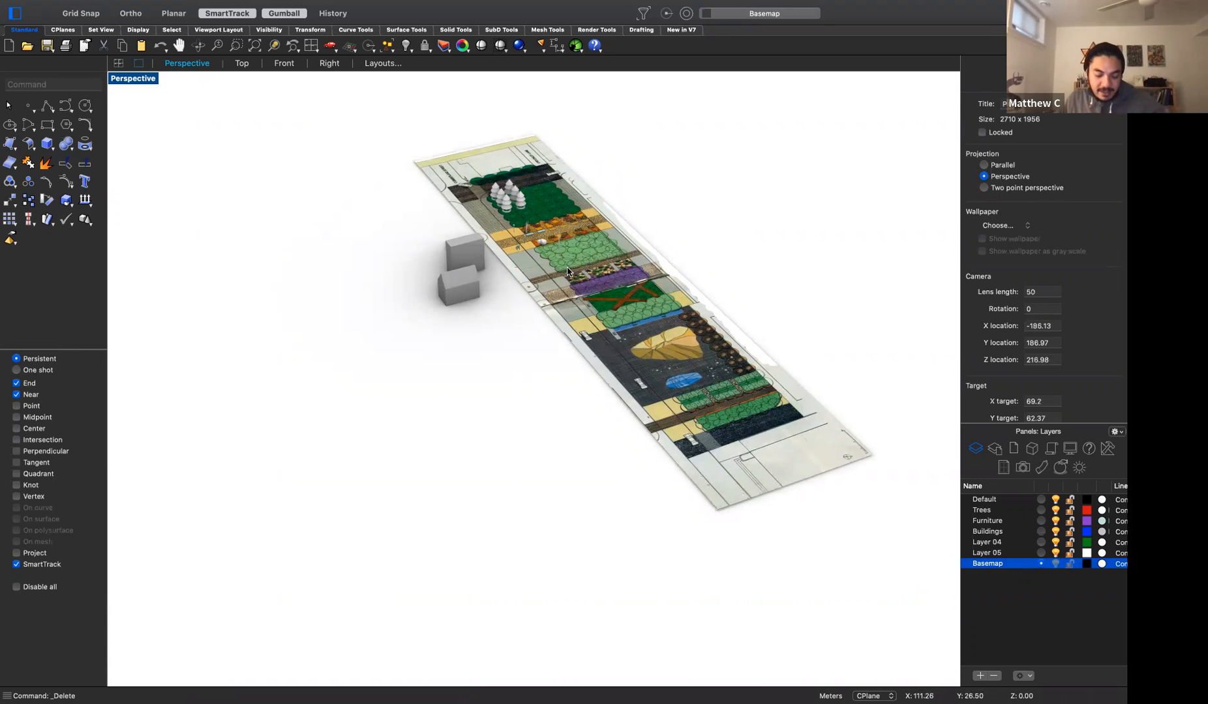
# Switch to the Miro board and examine the landform reference renders and the form making section
pyautogui.press('super+Tab')
pyautogui.press('super+Tab')
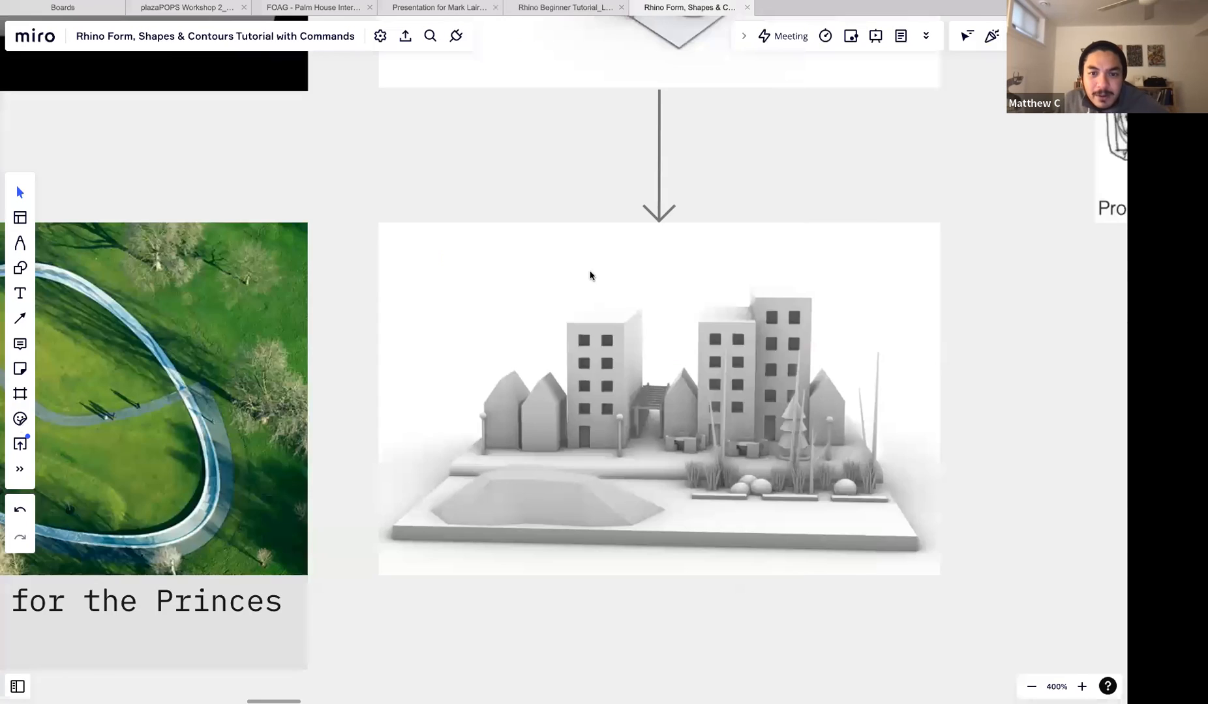
pyautogui.scroll(3, 591, 278)
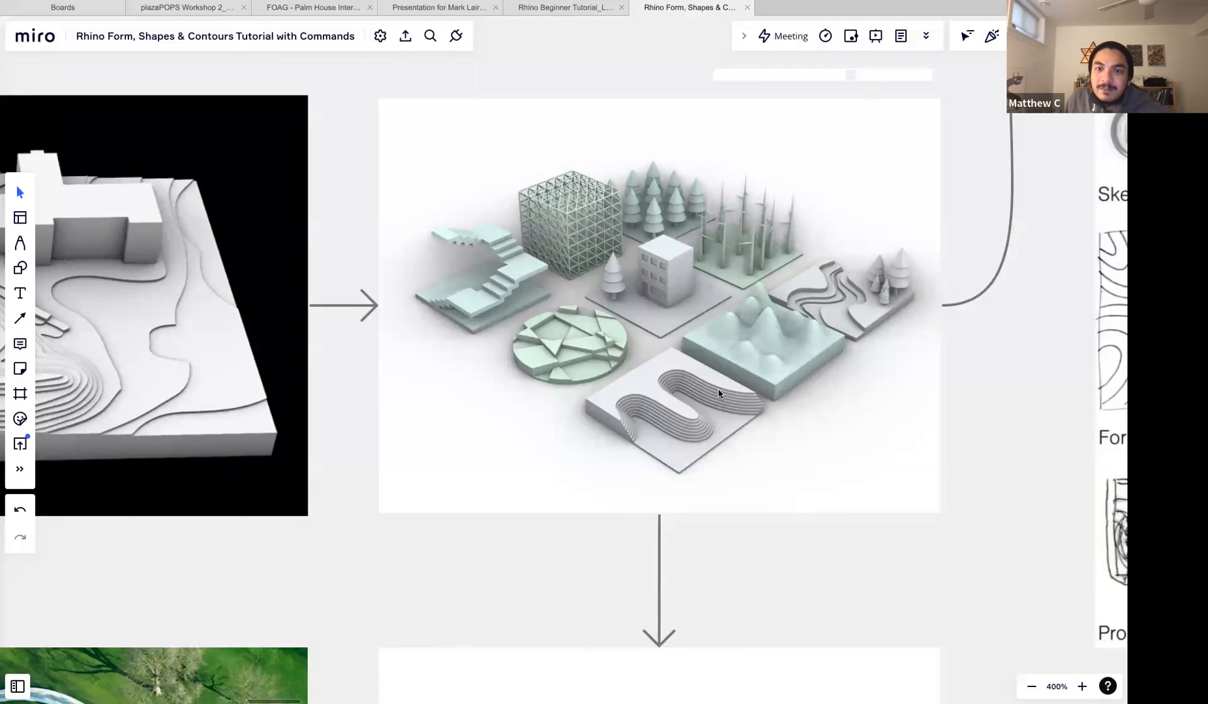
pyautogui.scroll(-18, 722, 394)
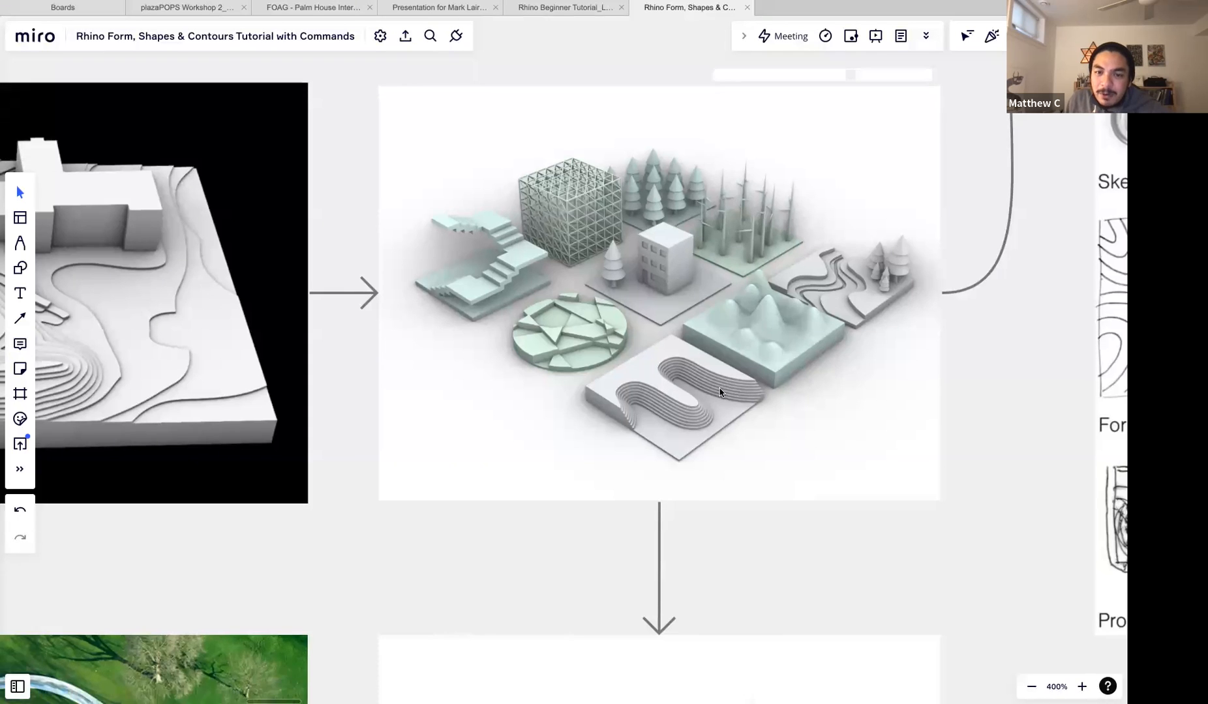
pyautogui.hscroll(-18, 722, 393)
pyautogui.keyDown('ctrl'); pyautogui.scroll(-10, 720, 387); pyautogui.keyUp('ctrl')
pyautogui.scroll(-15, 720, 388)
pyautogui.scroll(-15, 720, 387)
pyautogui.hscroll(-5, 720, 389)
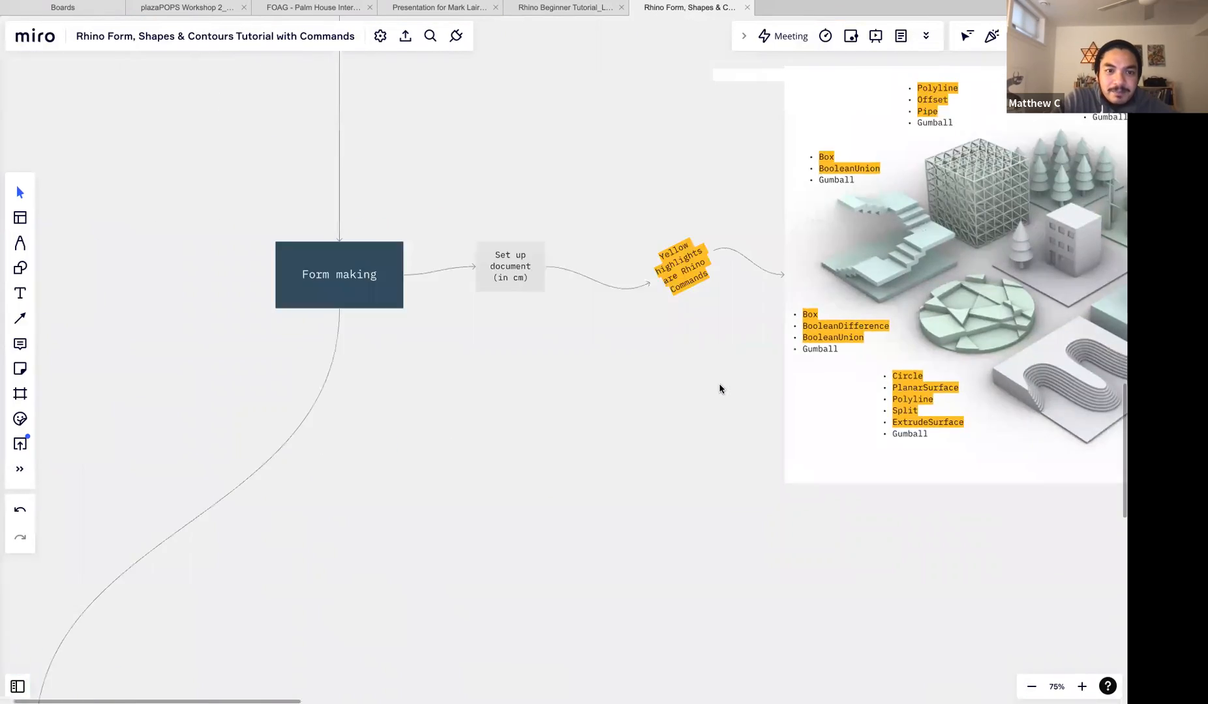
pyautogui.hscroll(-8, 720, 388)
pyautogui.keyDown('ctrl'); pyautogui.scroll(-10, 720, 387); pyautogui.keyUp('ctrl')
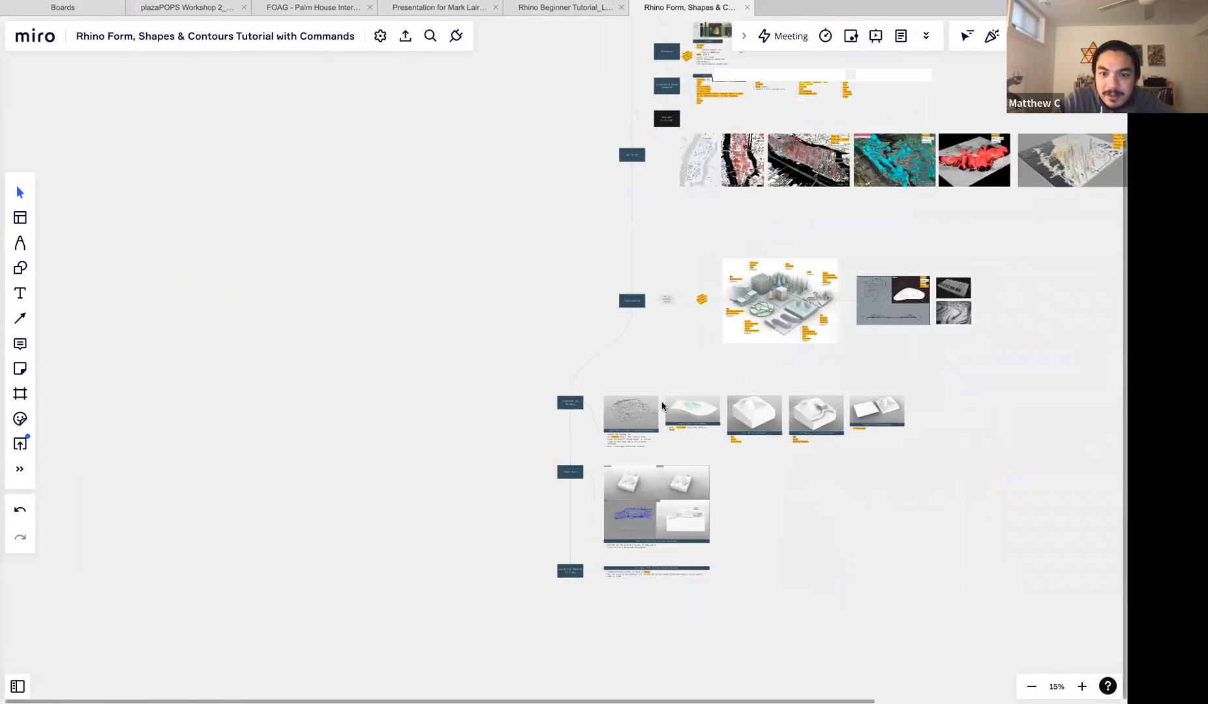
# Examine the contour workflow on the board, from drawing contours at their elevations to patching and clipping the surface
pyautogui.keyDown('ctrl'); pyautogui.scroll(10, 662, 406); pyautogui.keyUp('ctrl')
pyautogui.keyDown('ctrl'); pyautogui.scroll(5, 507, 505); pyautogui.keyUp('ctrl')
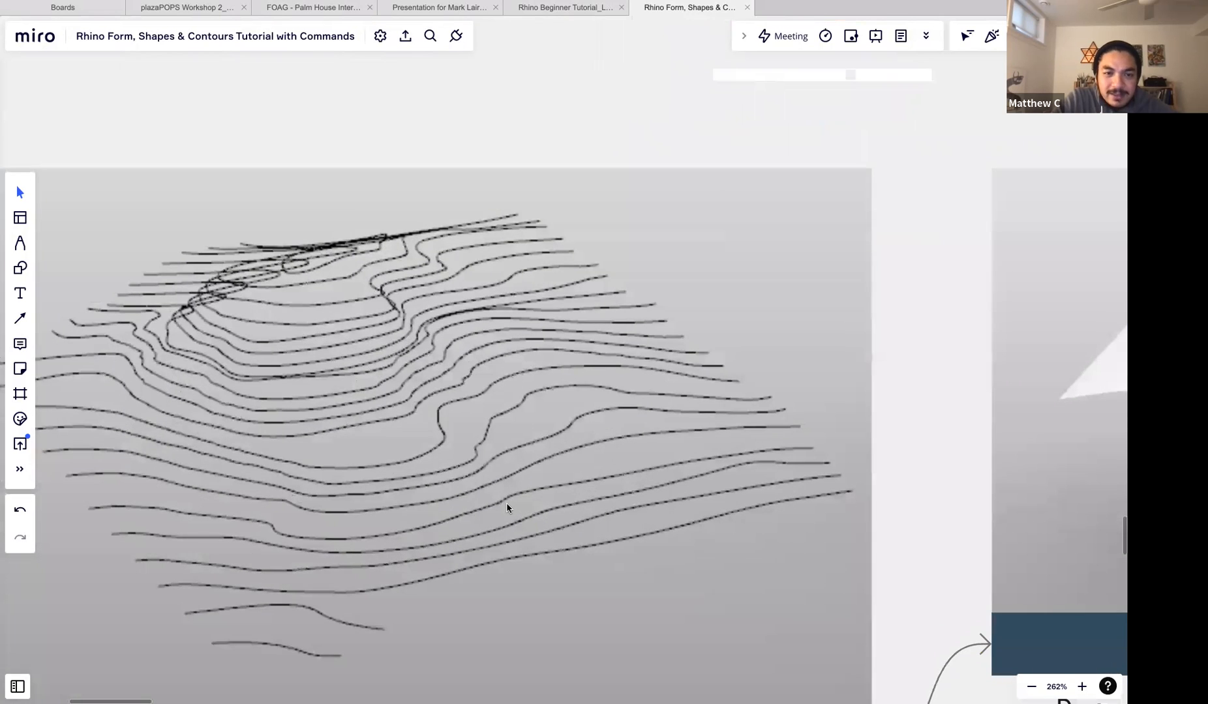
pyautogui.keyDown('ctrl'); pyautogui.scroll(-4, 507, 508); pyautogui.keyUp('ctrl')
pyautogui.hscroll(5, 507, 508)
pyautogui.scroll(-2, 507, 508)
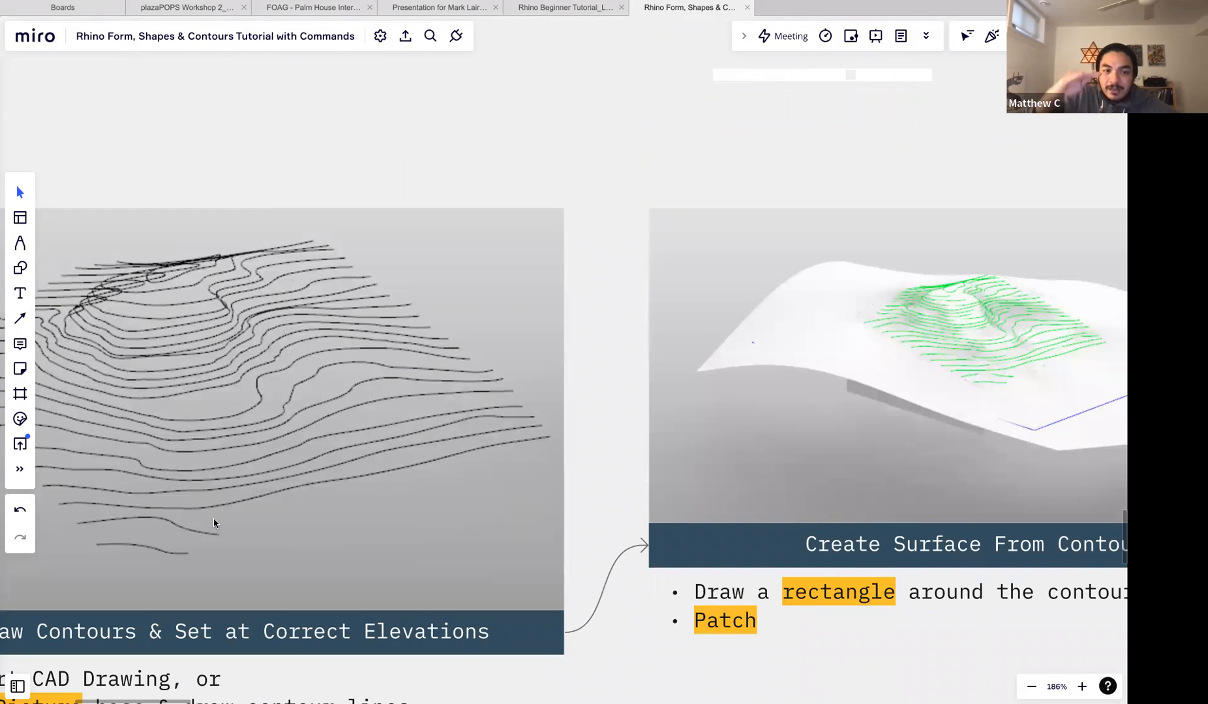
pyautogui.hscroll(1, 214, 524)
pyautogui.hscroll(10, 214, 524)
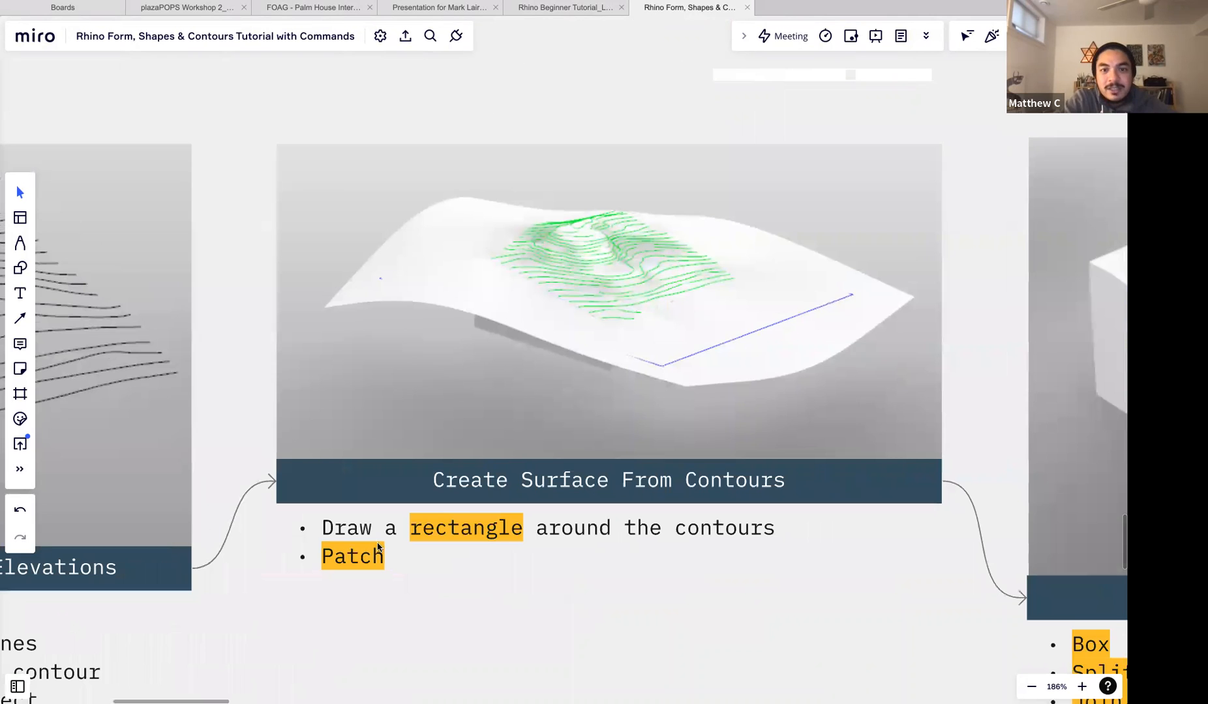
pyautogui.hscroll(15, 818, 277)
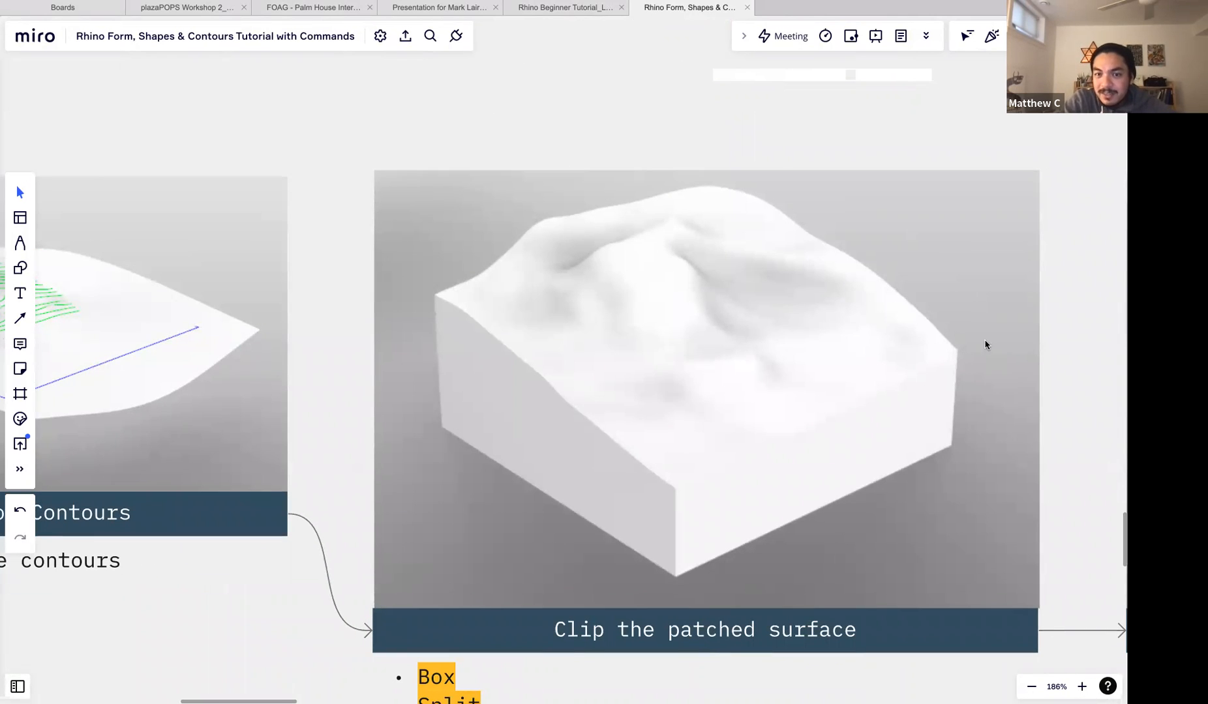
pyautogui.scroll(-3, 959, 355)
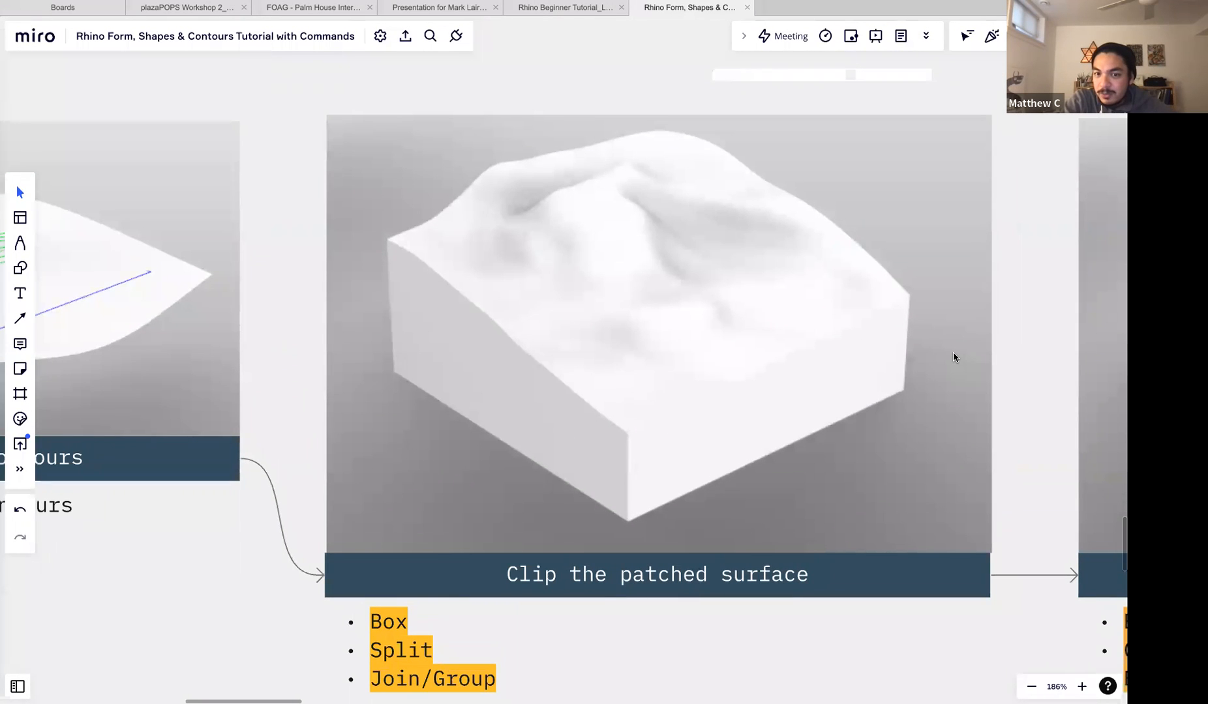
pyautogui.keyDown('ctrl'); pyautogui.scroll(-5, 952, 356); pyautogui.keyUp('ctrl')
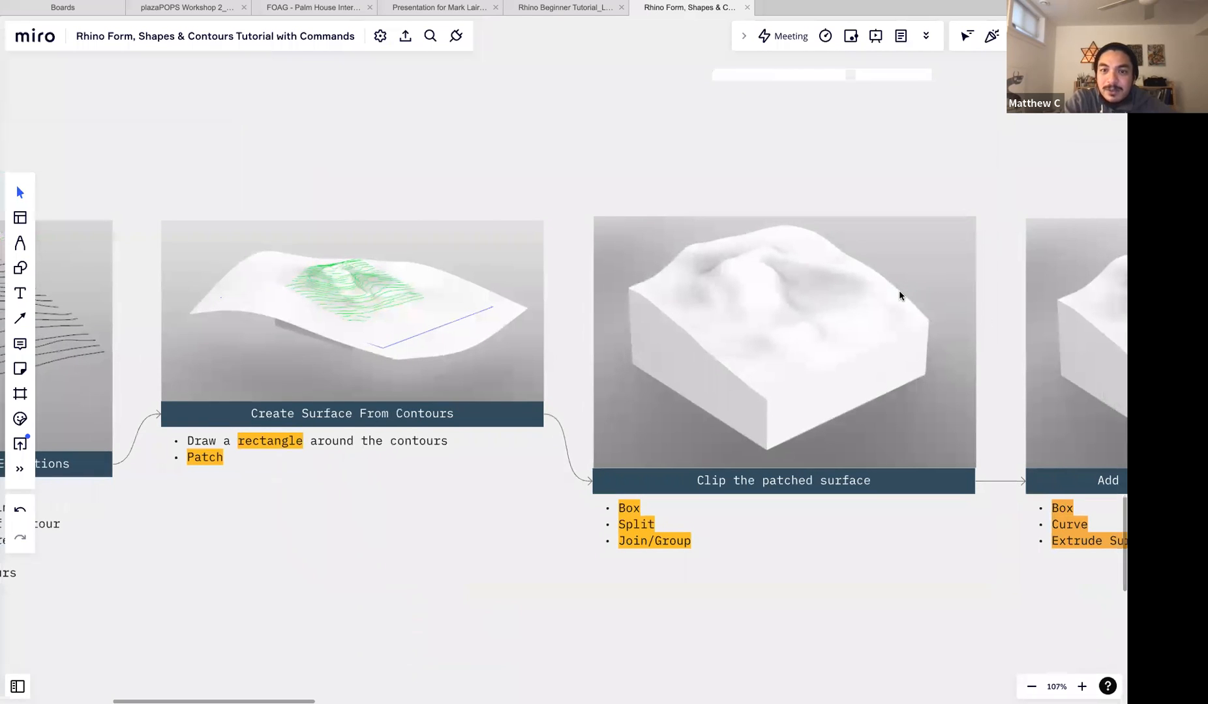
# Examine the introductory section at the start of the board and its reference render of the landform tiles
pyautogui.keyDown('ctrl'); pyautogui.scroll(-7, 901, 296); pyautogui.keyUp('ctrl')
pyautogui.scroll(10, 901, 297)
pyautogui.scroll(10, 900, 296)
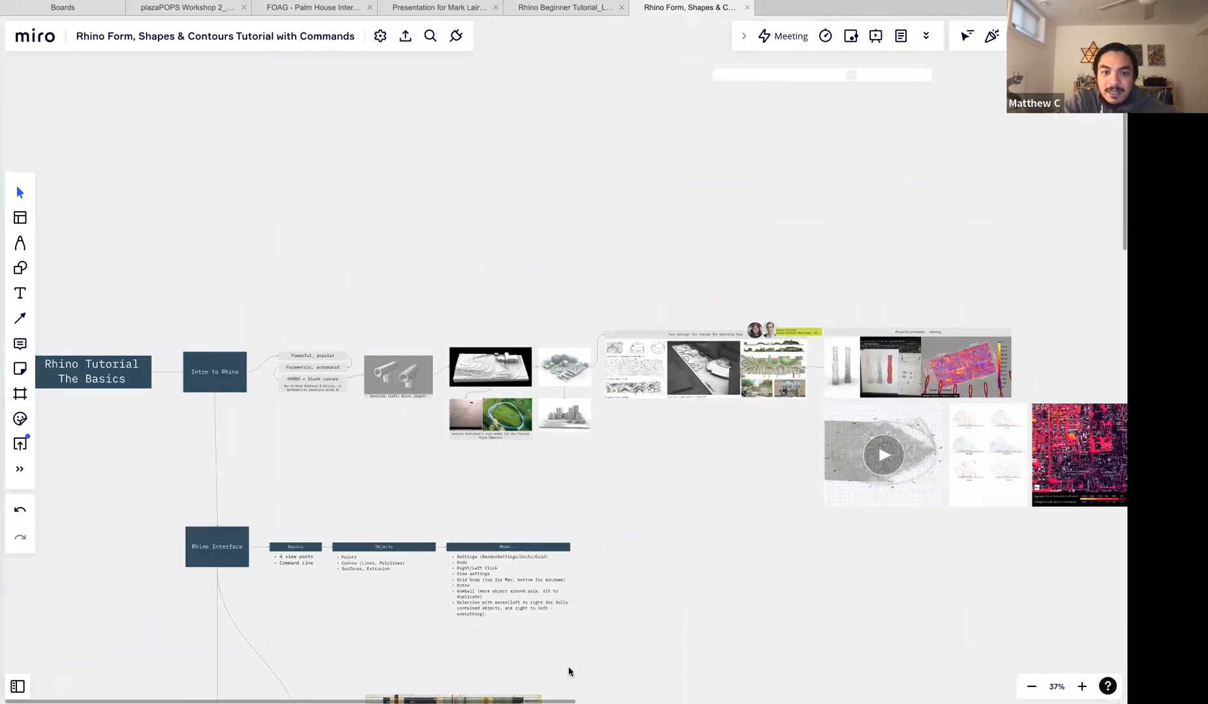
pyautogui.scroll(-5, 568, 672)
pyautogui.scroll(3, 599, 582)
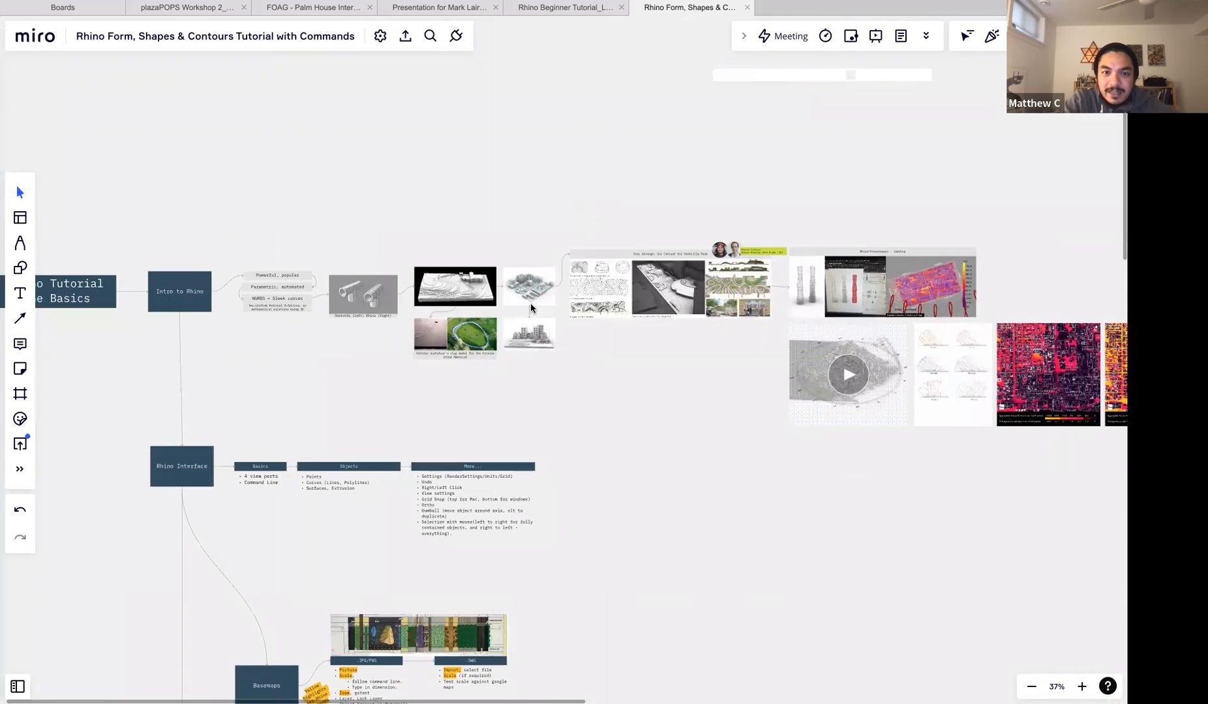
pyautogui.keyDown('ctrl'); pyautogui.scroll(10, 531, 315); pyautogui.keyUp('ctrl')
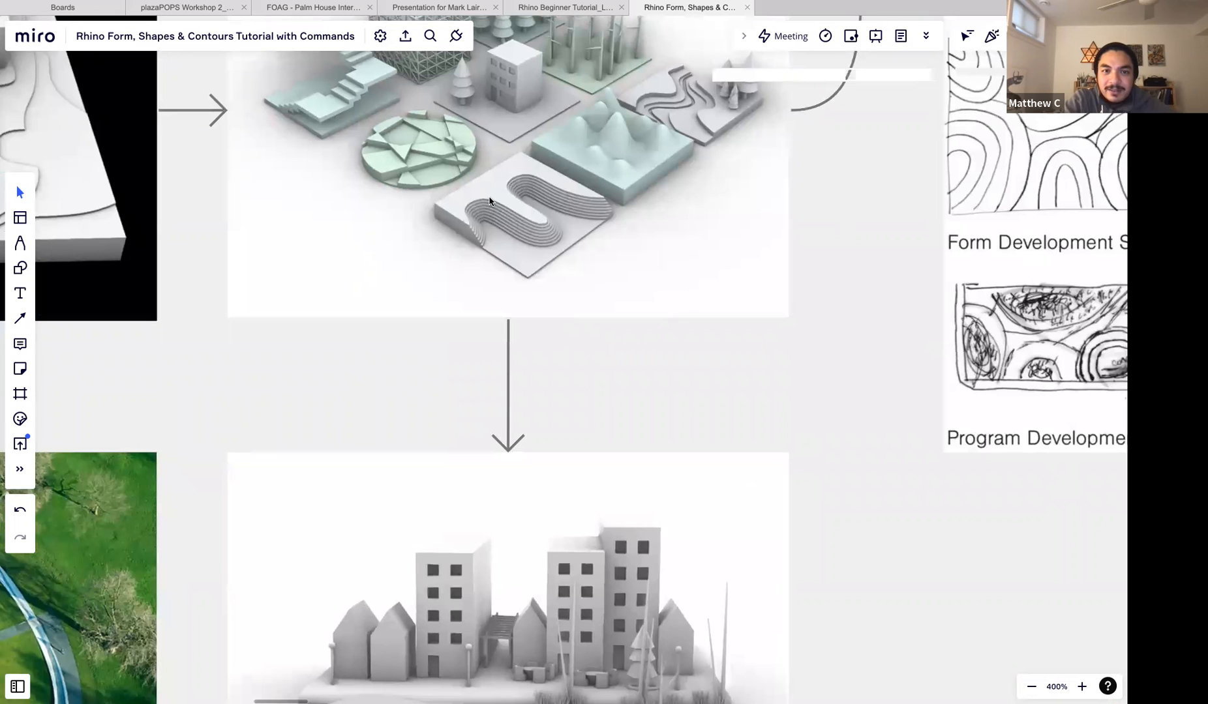
pyautogui.scroll(3, 552, 183)
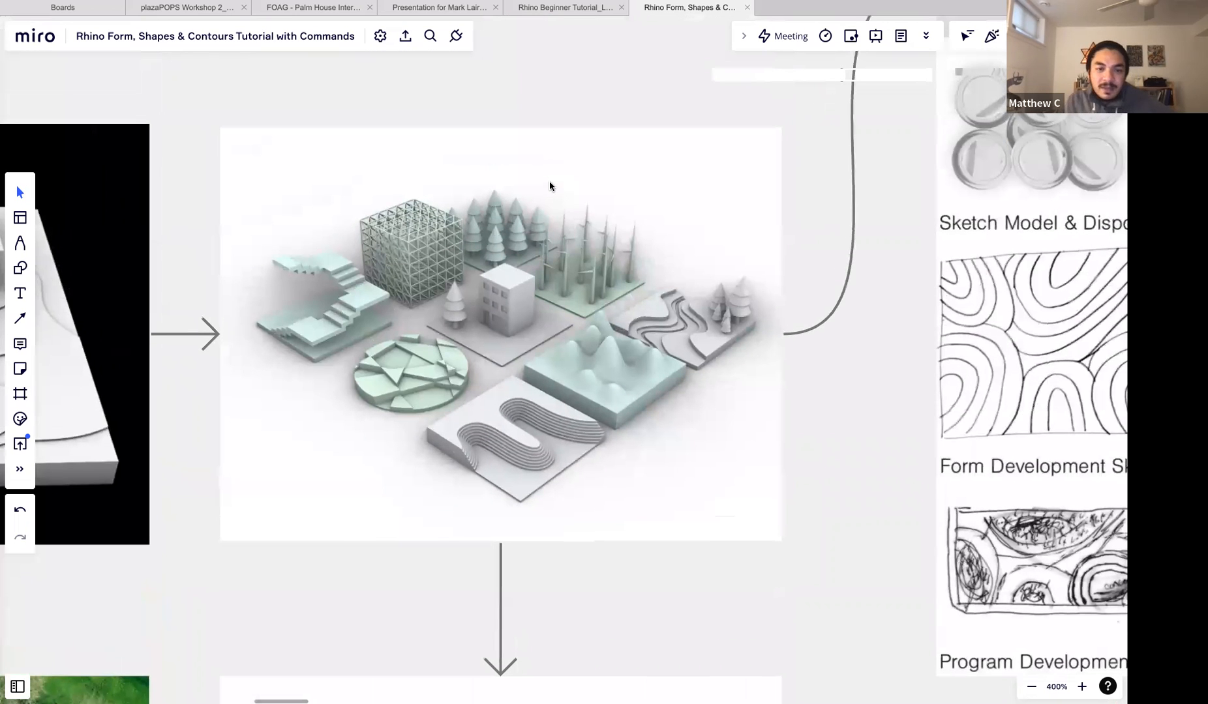
pyautogui.scroll(2, 465, 168)
# Switch back to Rhino and set the Perspective viewport to Shaded display
pyautogui.press('super+Tab')
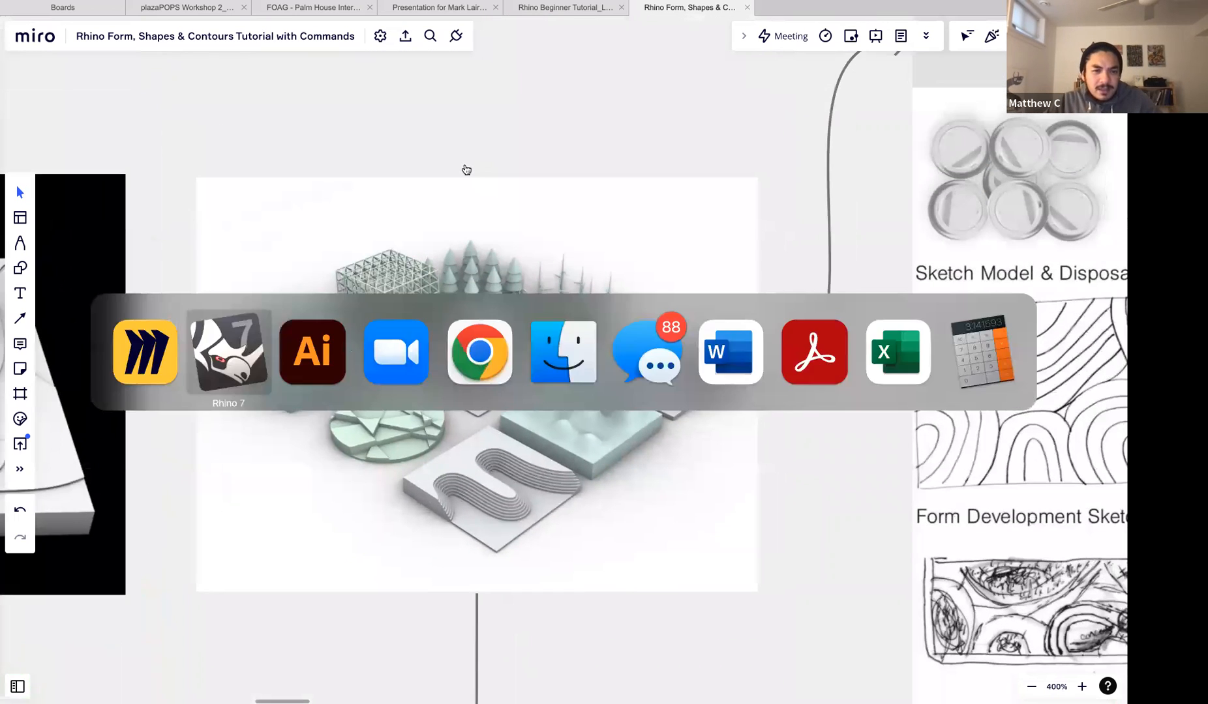
pyautogui.scroll(8, 456, 377)
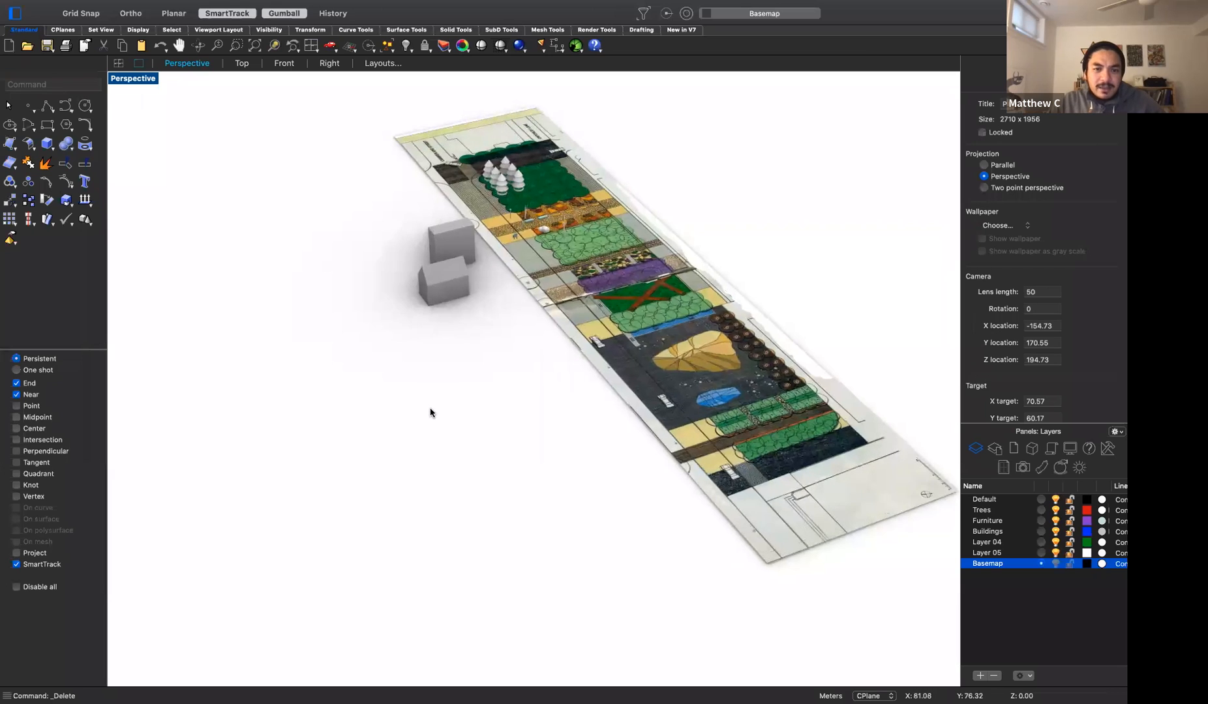
pyautogui.click(145, 82)
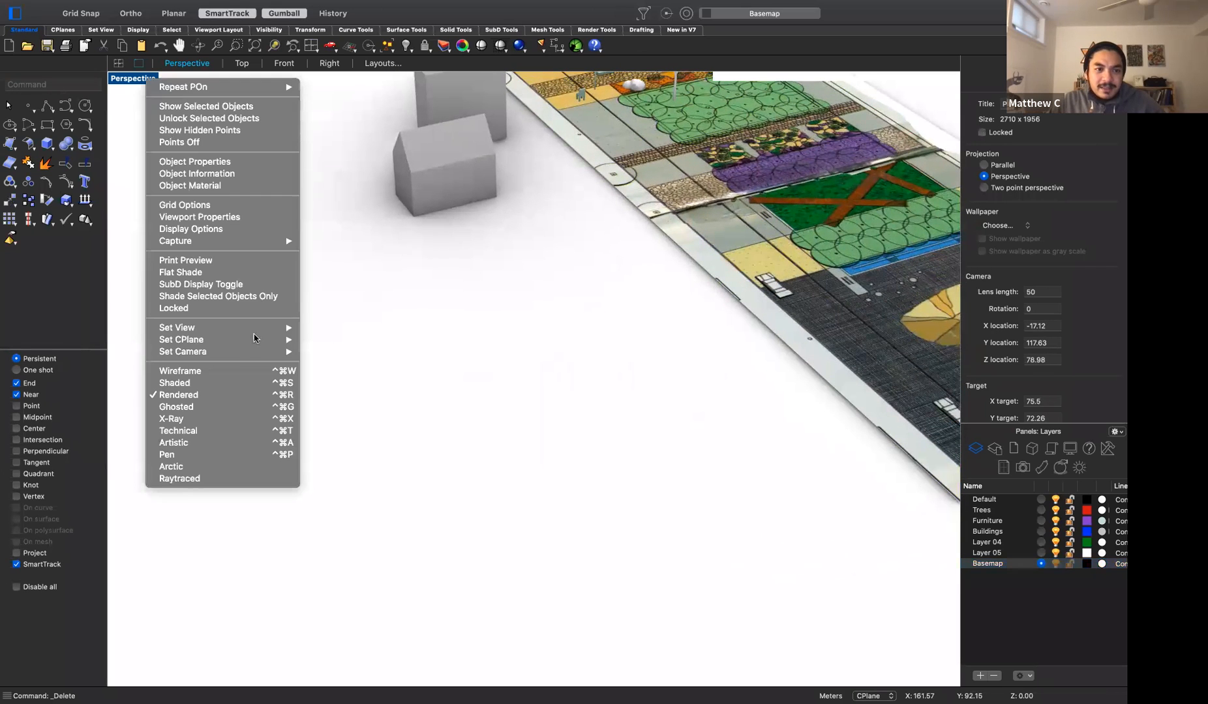
pyautogui.click(238, 386)
# Turn on Grid Snap and draw a square about 20 m by 20 m on the empty ground beside the basemap
pyautogui.moveTo(416, 391); pyautogui.dragTo(546, 458, button='right')
pyautogui.scroll(5, 546, 458)
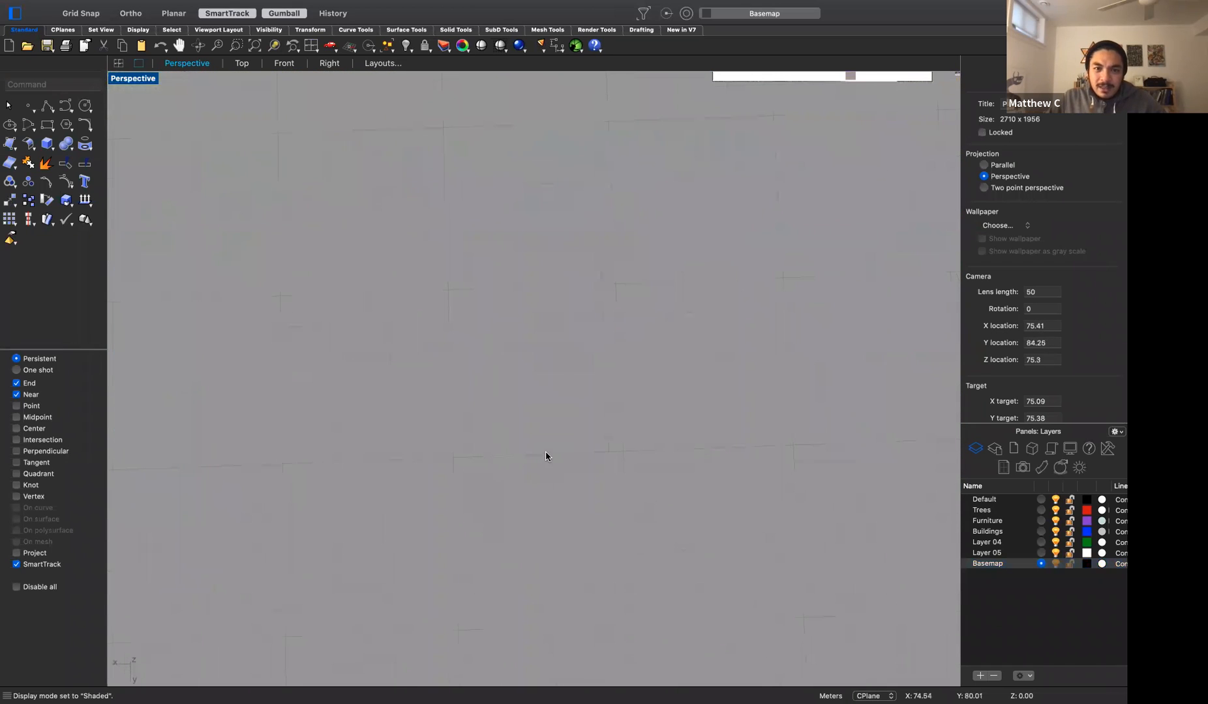
pyautogui.scroll(-3, 550, 403)
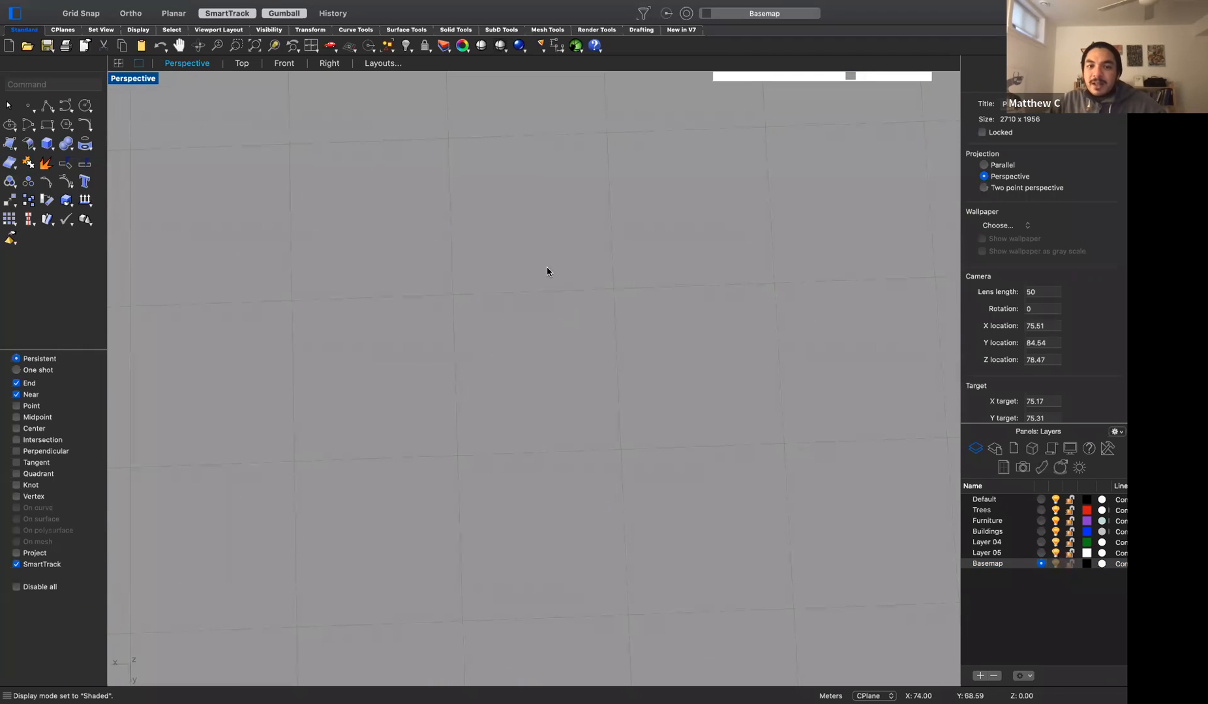
pyautogui.write('rectangle')
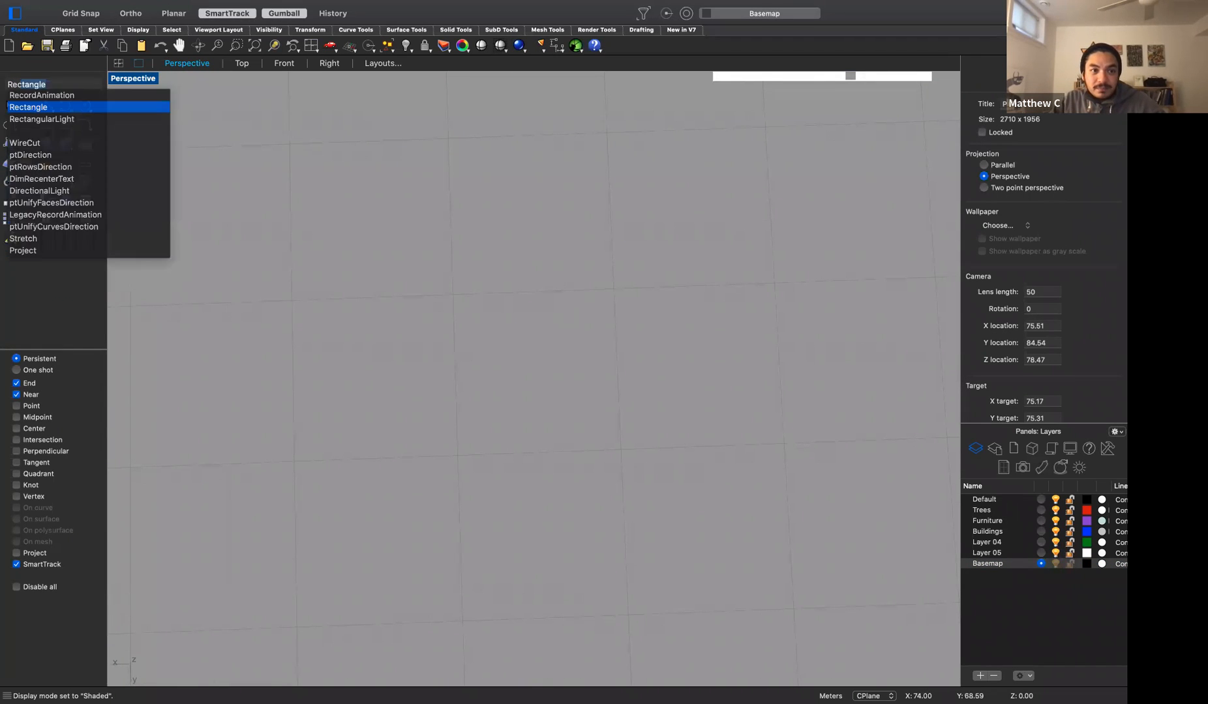
pyautogui.press('Return')
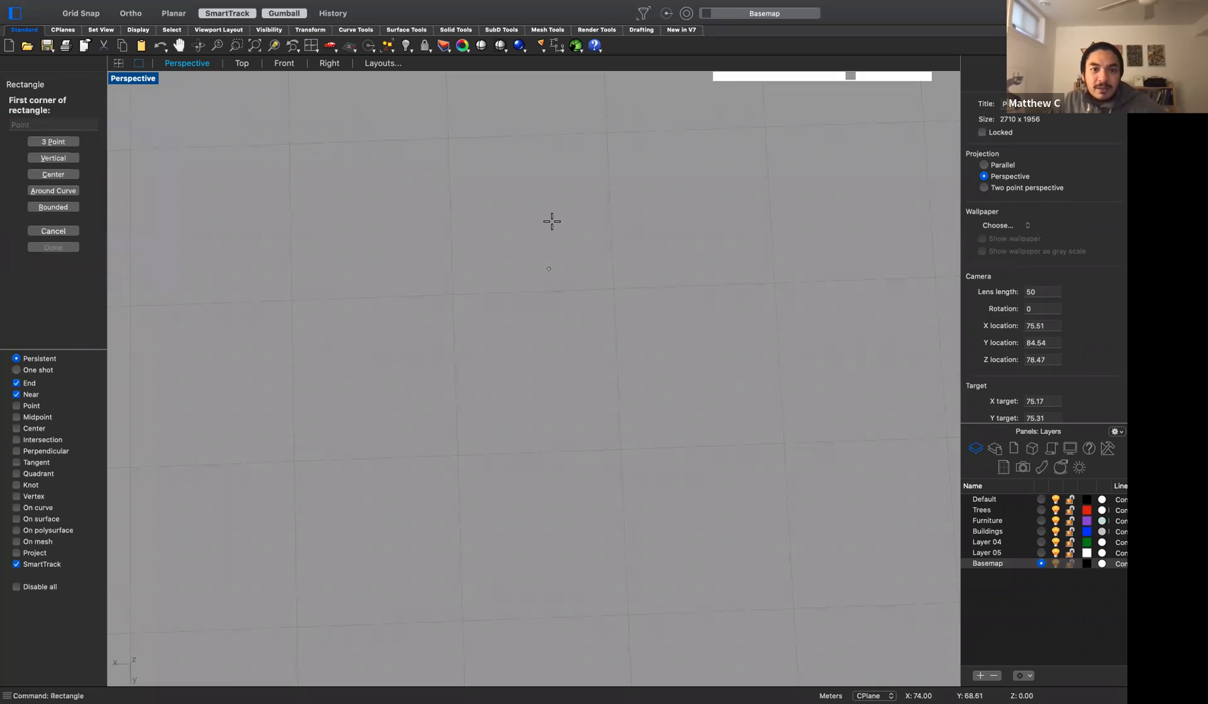
pyautogui.click(82, 14)
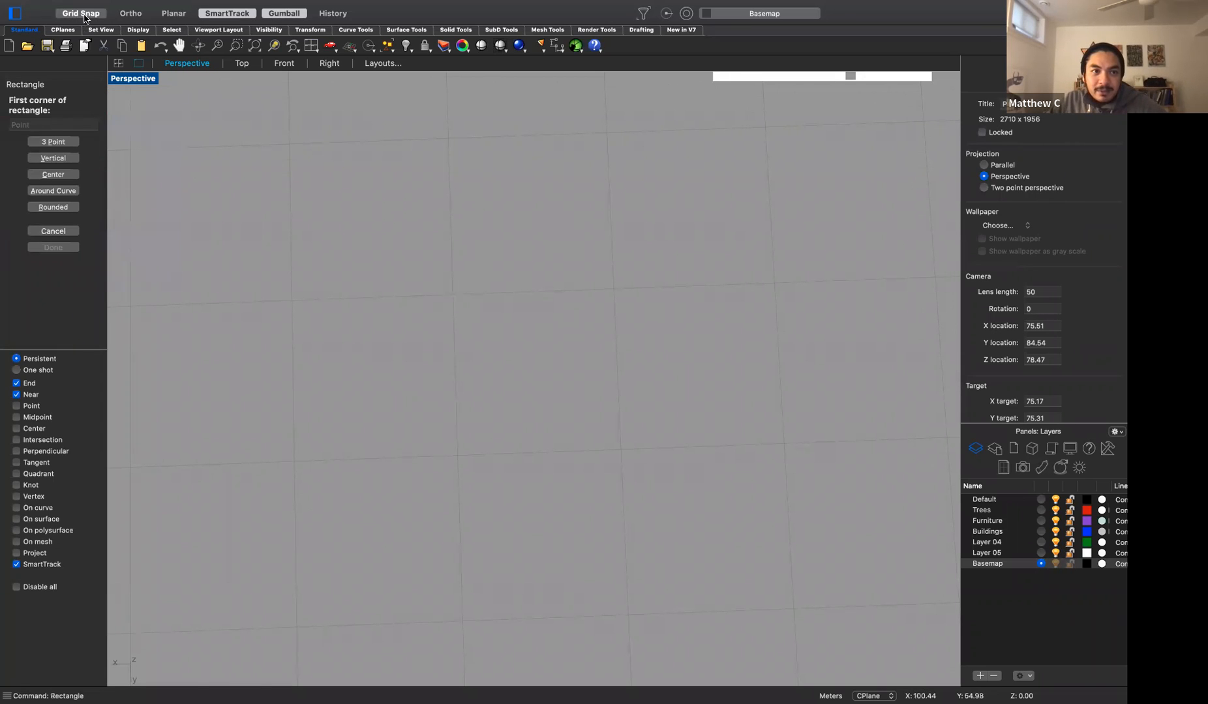
pyautogui.click(467, 303)
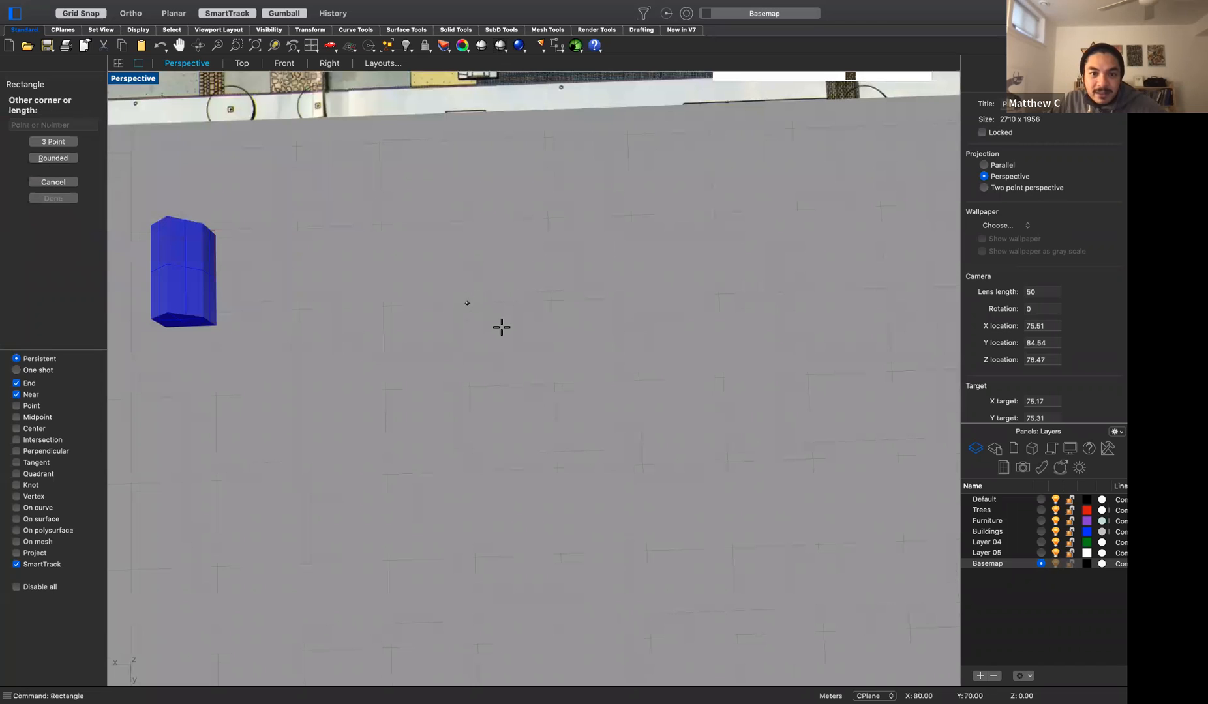
pyautogui.click(643, 466)
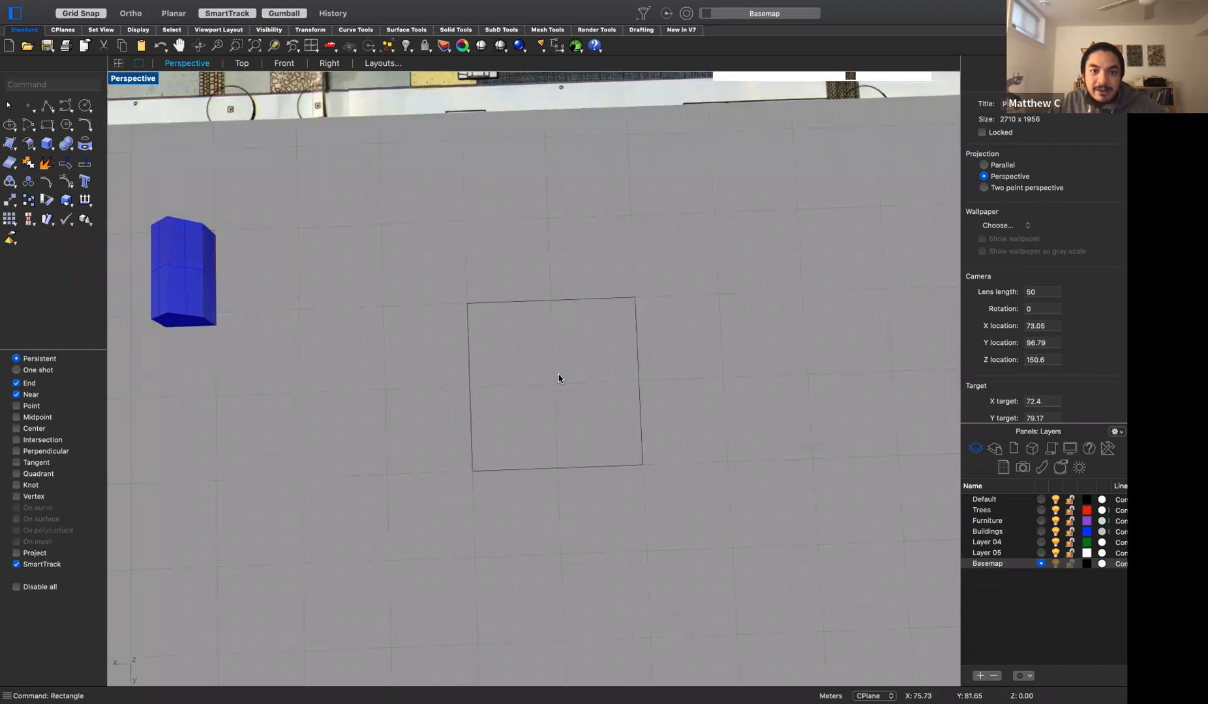
pyautogui.scroll(5, 567, 372)
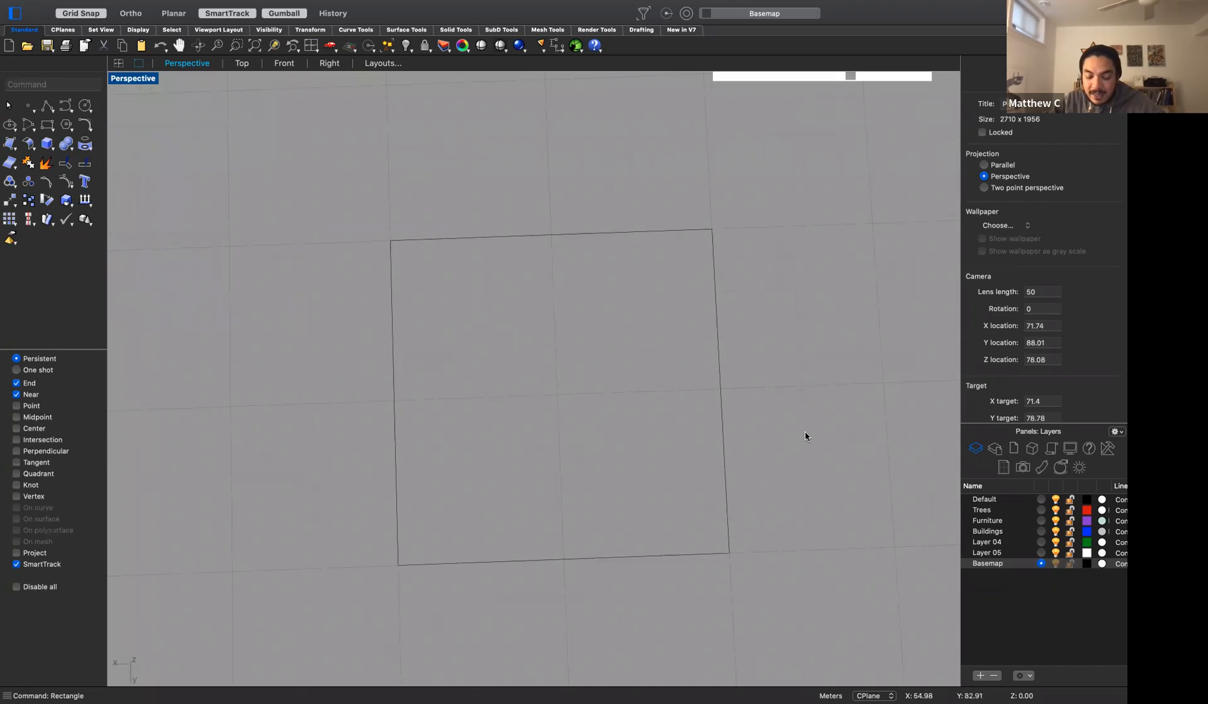
# Draw a winding S-shaped control-point curve through the square, starting and ending beyond two opposite edges
pyautogui.write('Polyline')
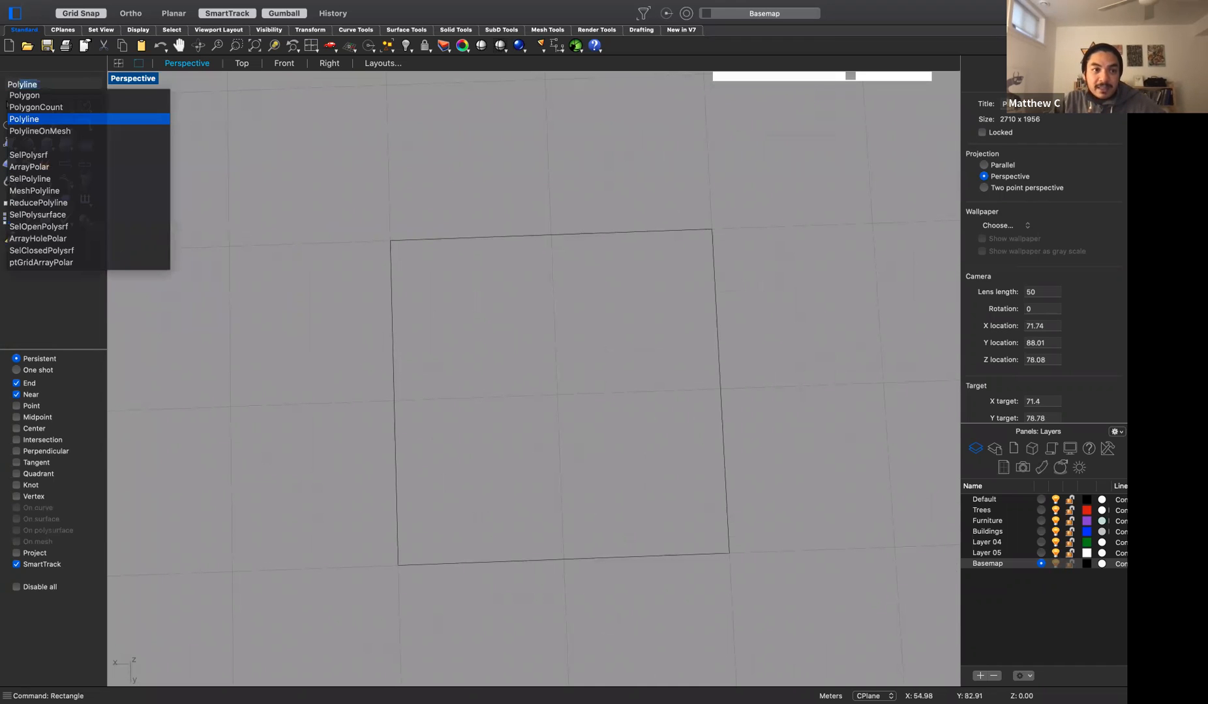
pyautogui.press('Return')
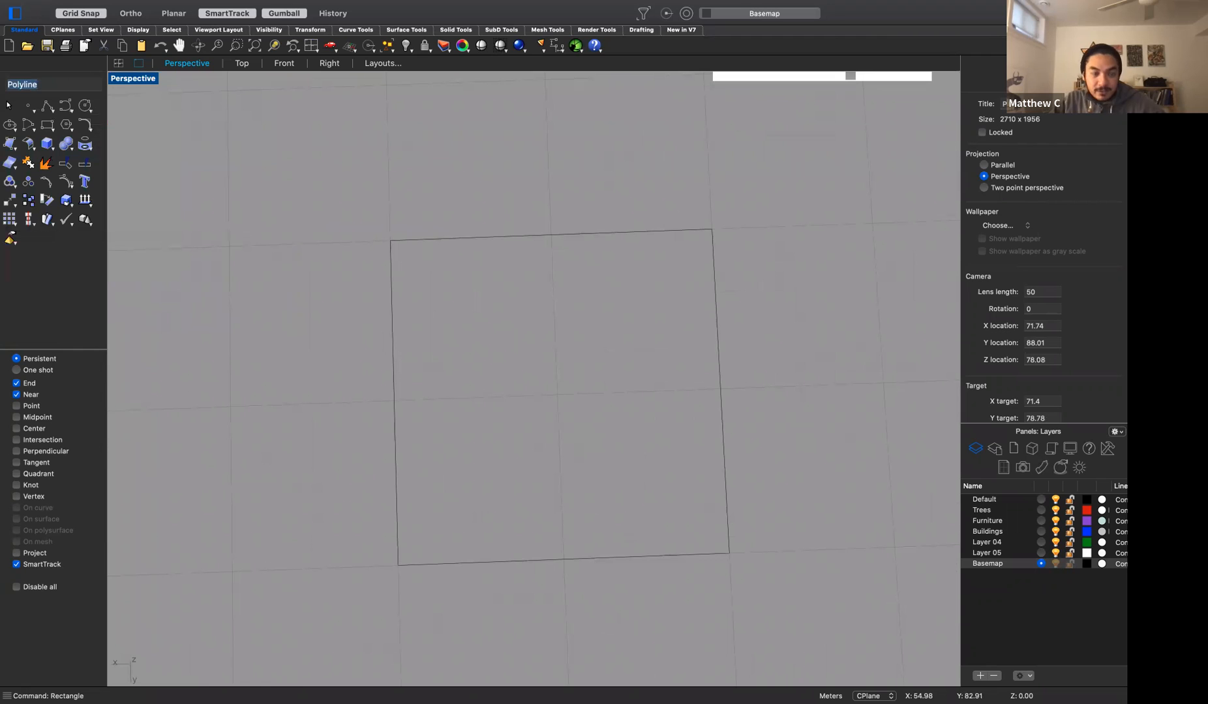
pyautogui.write('Curve')
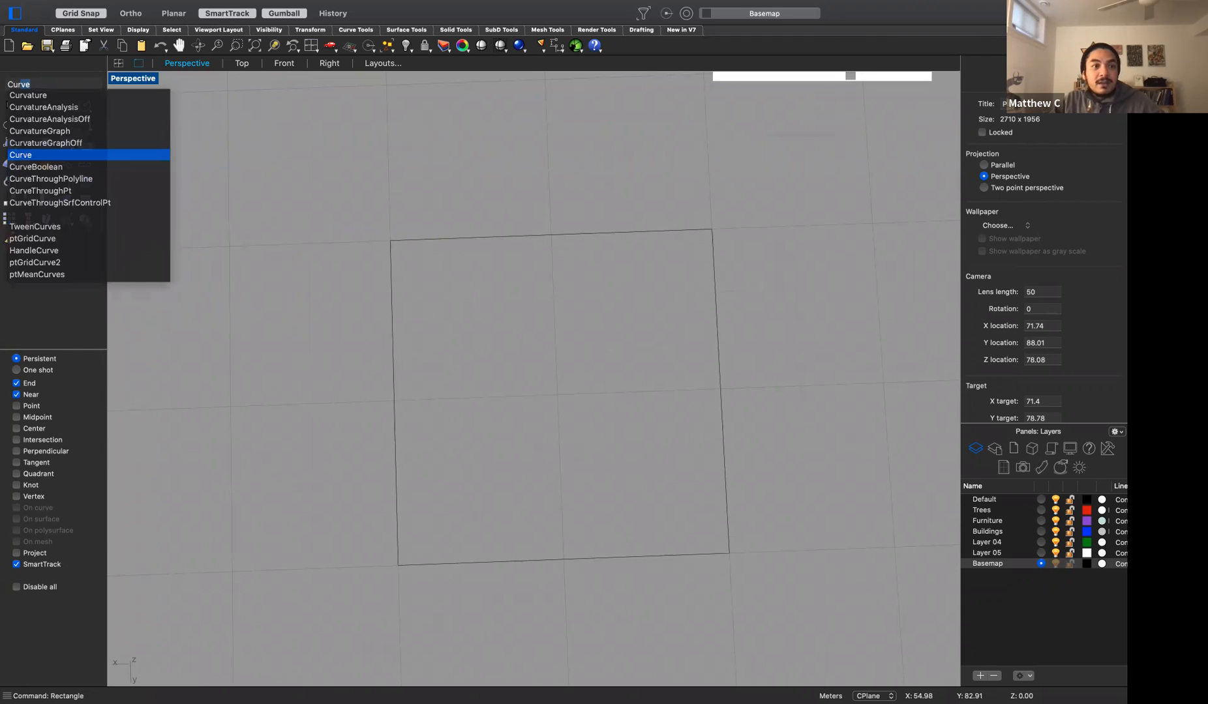
pyautogui.press('Return')
pyautogui.click(485, 190)
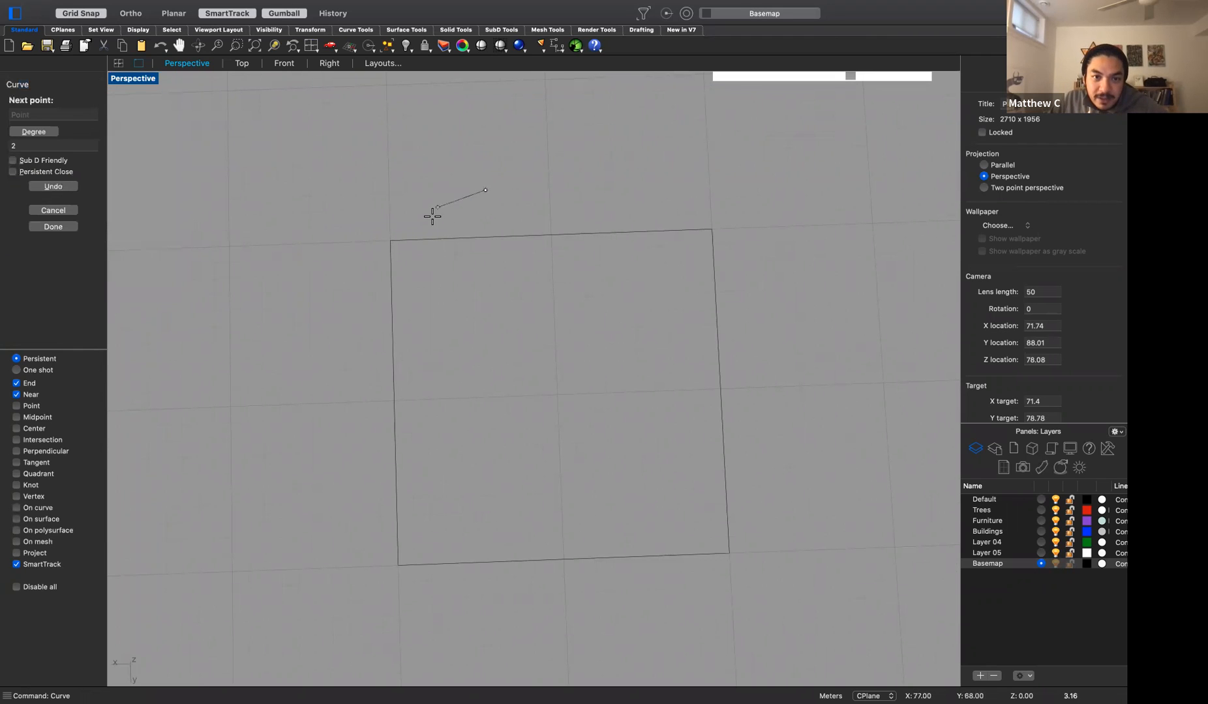
pyautogui.click(438, 223)
pyautogui.click(424, 287)
pyautogui.click(474, 334)
pyautogui.click(555, 330)
pyautogui.click(622, 376)
pyautogui.click(623, 408)
pyautogui.click(576, 476)
pyautogui.click(528, 493)
pyautogui.click(480, 529)
pyautogui.click(532, 611)
pyautogui.press('Return')
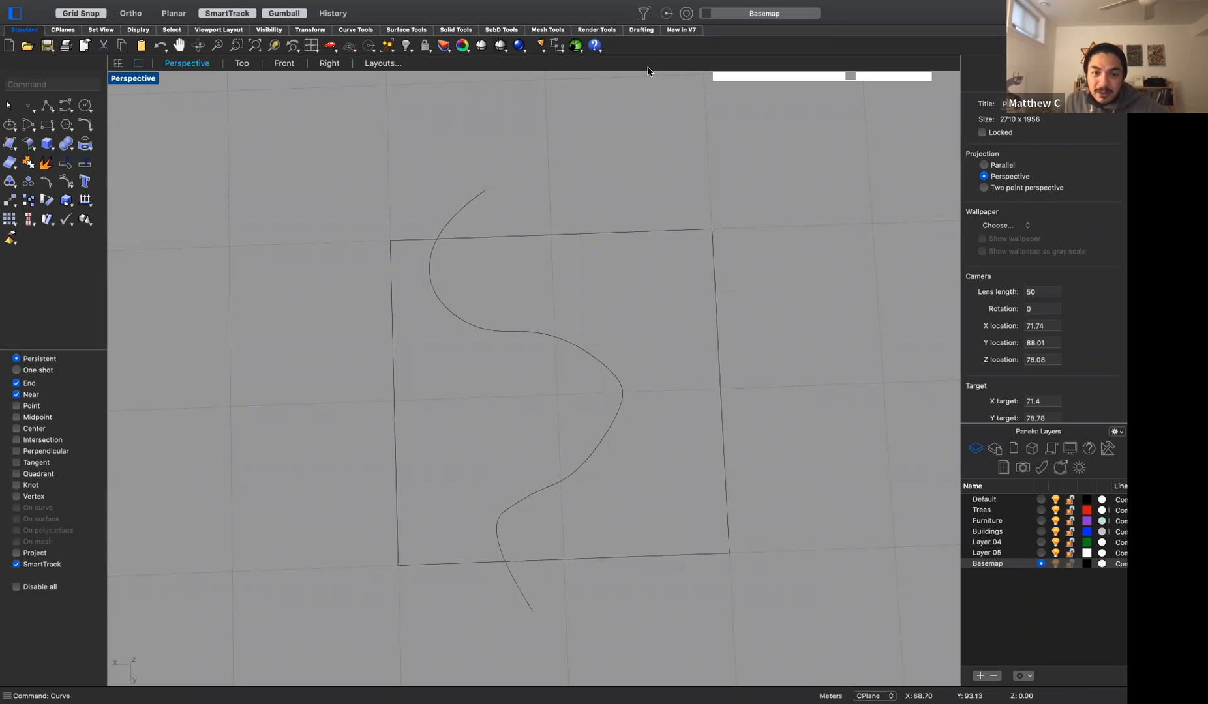
# Offset the S-shaped curve by 0.5 m toward its outer, convex side
pyautogui.click(618, 393)
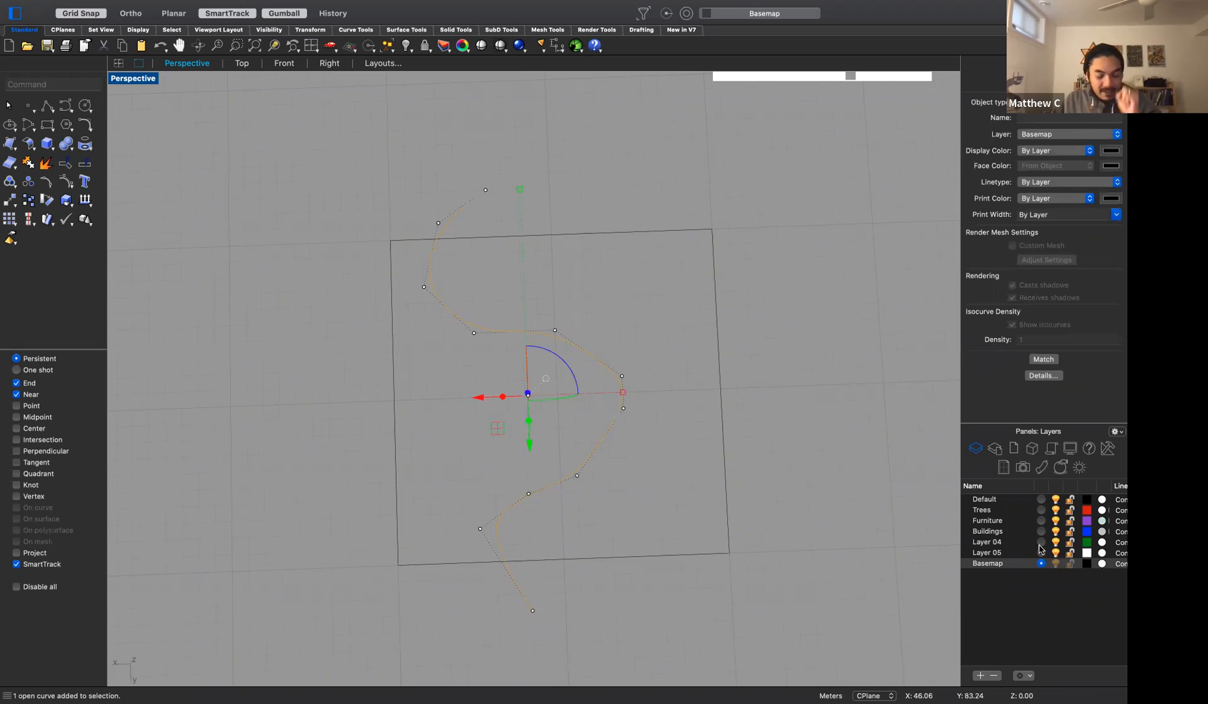
pyautogui.write('Offset')
pyautogui.press('Return')
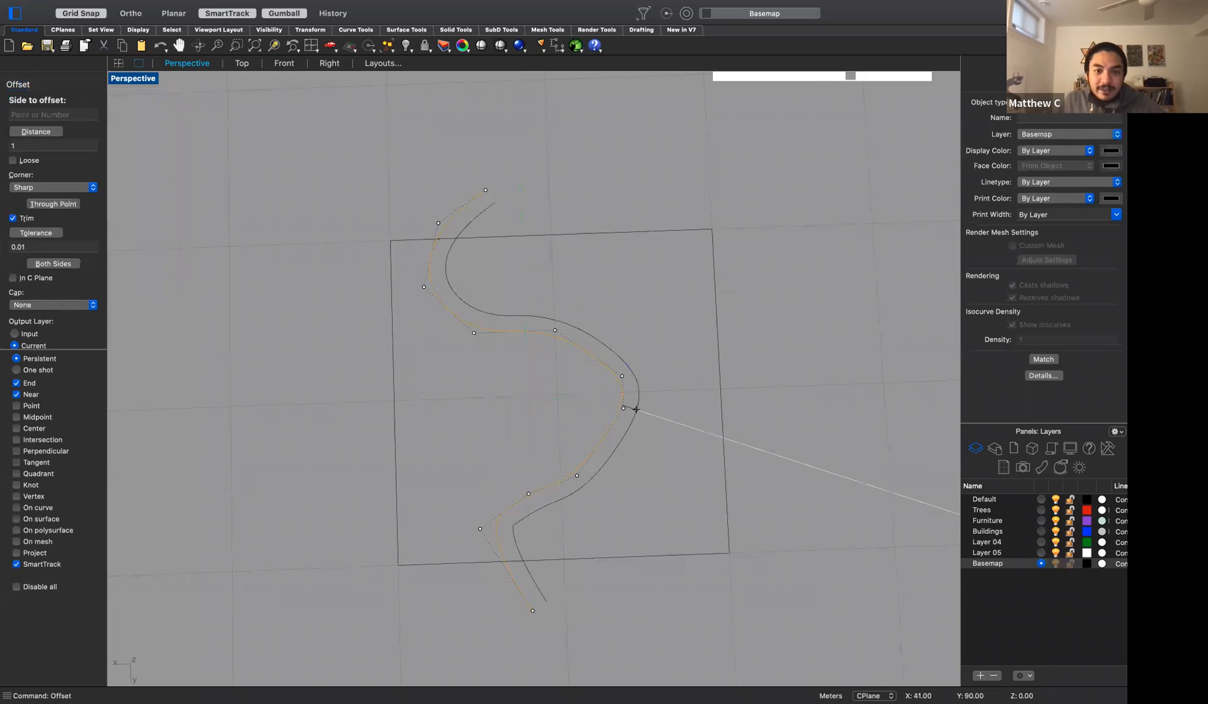
pyautogui.hscroll(3, 1029, 522)
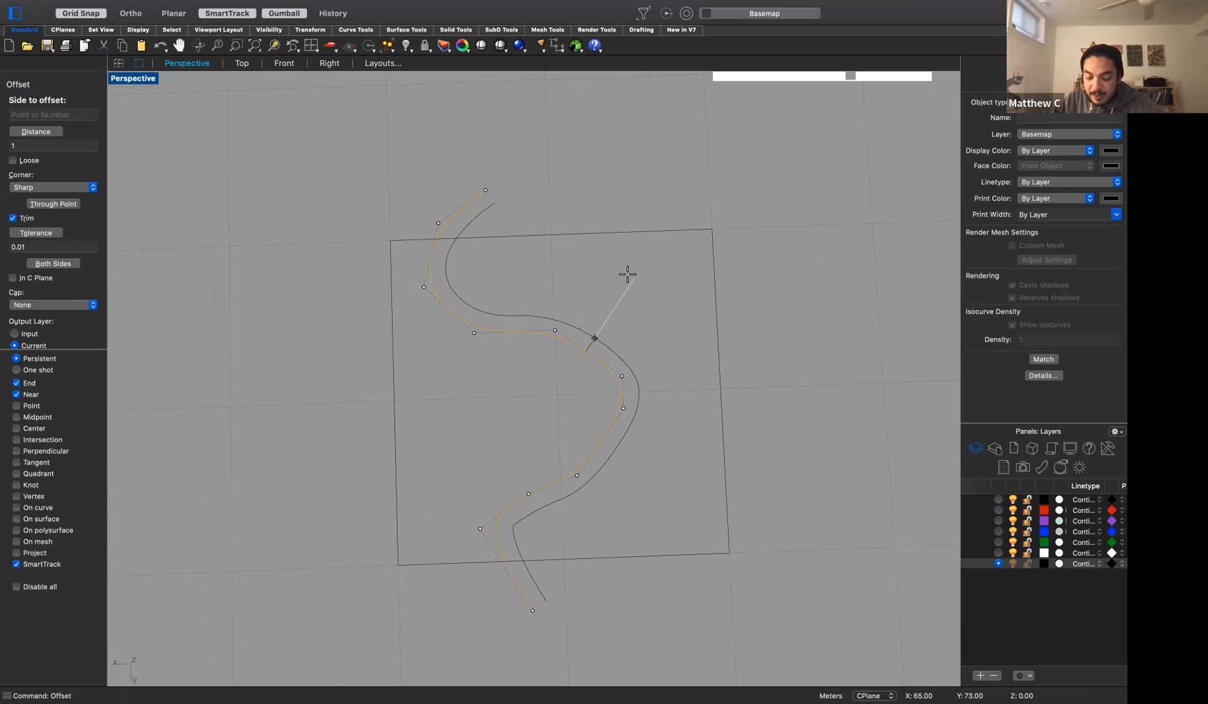
pyautogui.write('0.5')
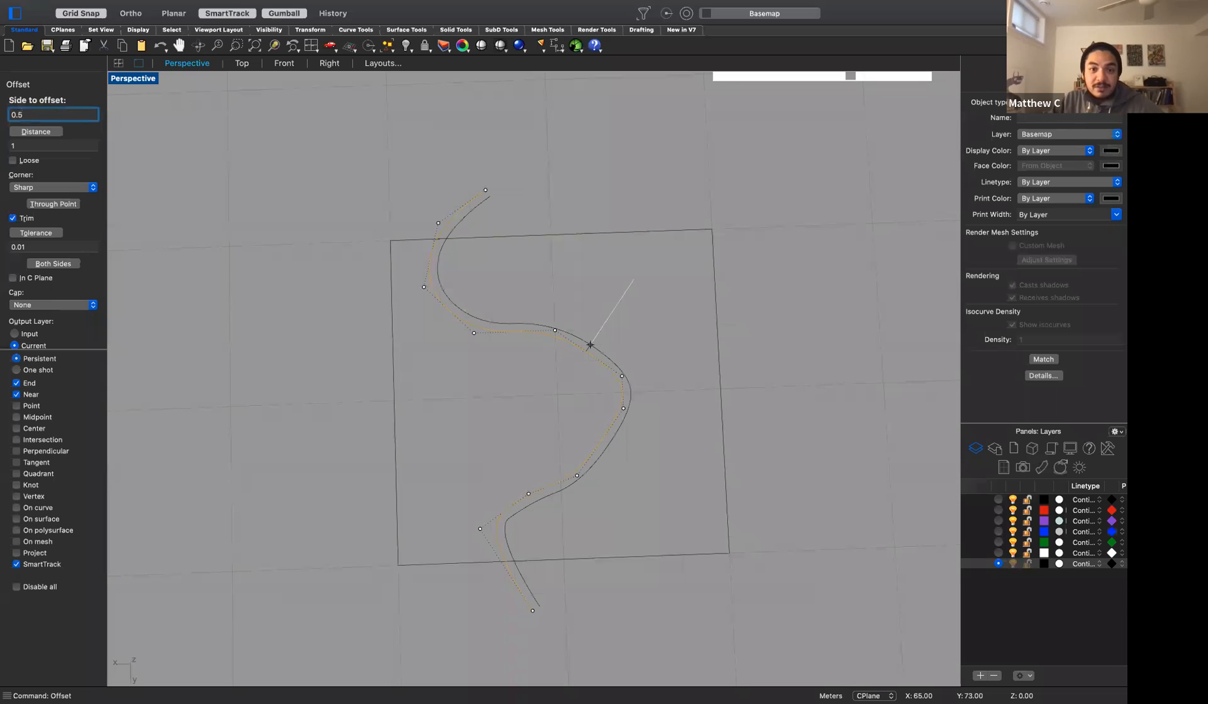
pyautogui.press('Return')
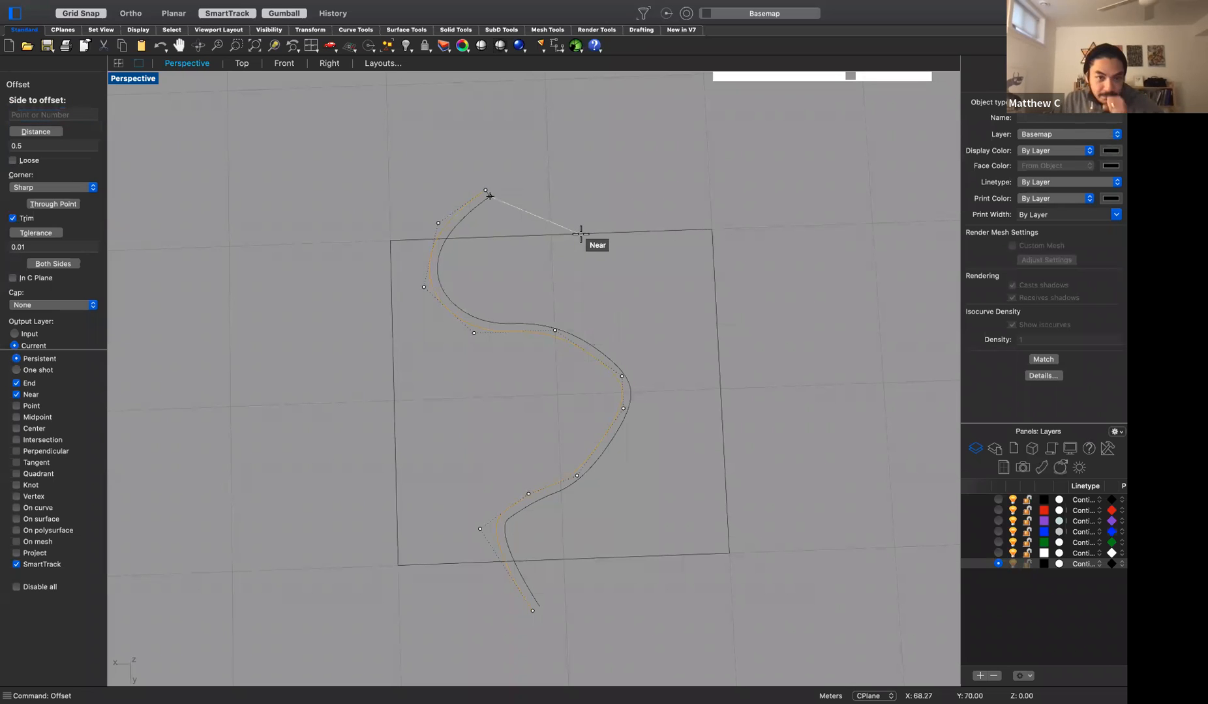
pyautogui.click(638, 294)
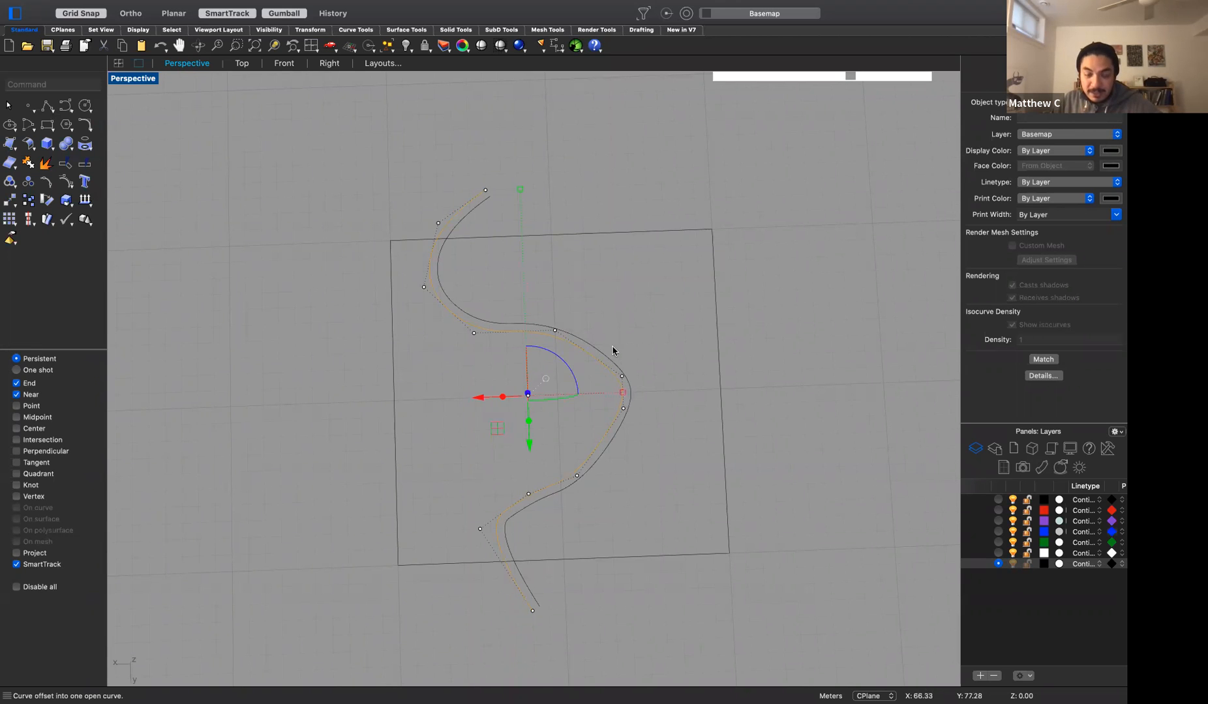
# Repeat the 0.5 m offset outward from each newest curve until there are seven parallel contour lines
pyautogui.press('Return')
pyautogui.click(502, 395)
pyautogui.click(603, 357)
pyautogui.scroll(3, 589, 372)
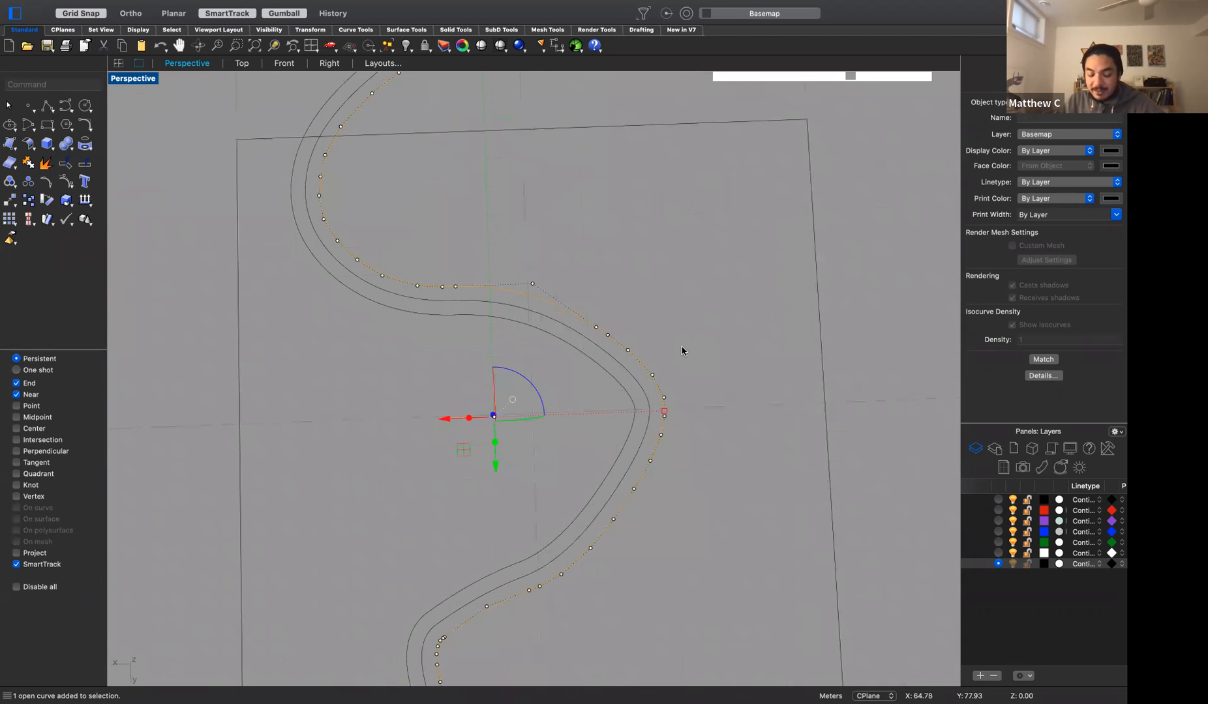
pyautogui.press('Return')
pyautogui.click(732, 331)
pyautogui.click(662, 362)
pyautogui.press('Return')
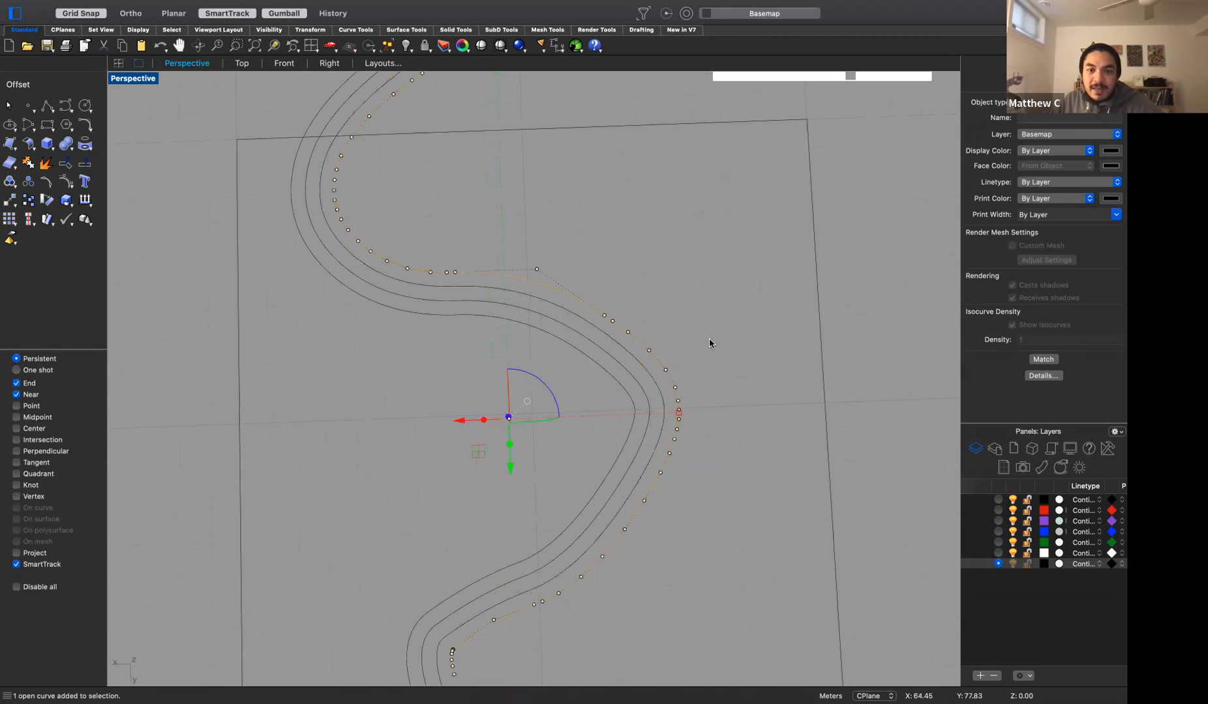
pyautogui.click(727, 334)
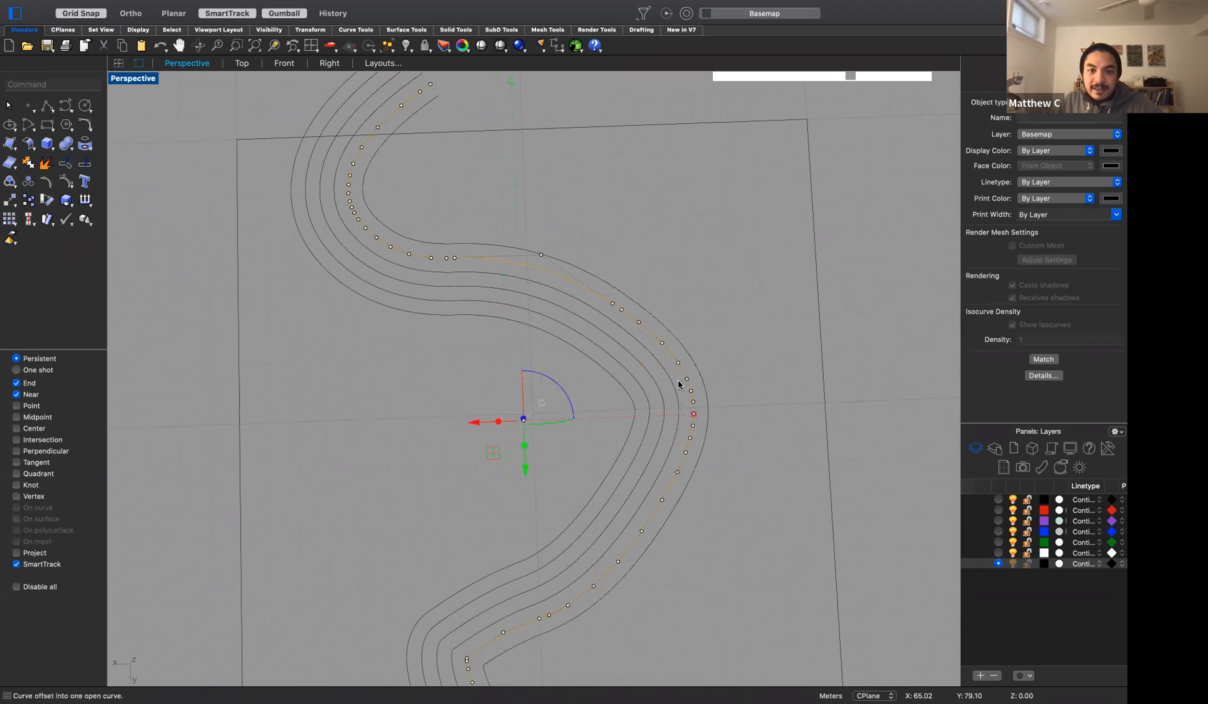
pyautogui.click(696, 370)
pyautogui.press('Return')
pyautogui.click(779, 351)
pyautogui.scroll(-3, 856, 350)
pyautogui.scroll(1, 857, 345)
pyautogui.click(861, 339)
pyautogui.scroll(-2, 860, 337)
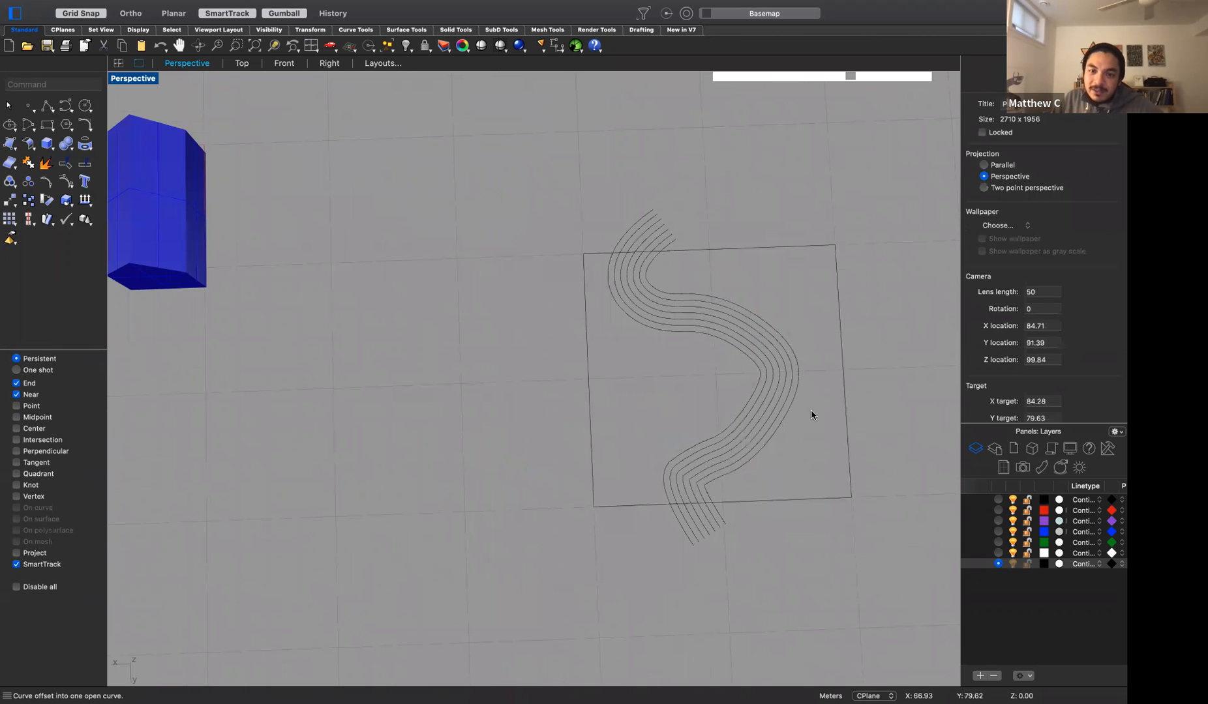
pyautogui.scroll(1, 812, 415)
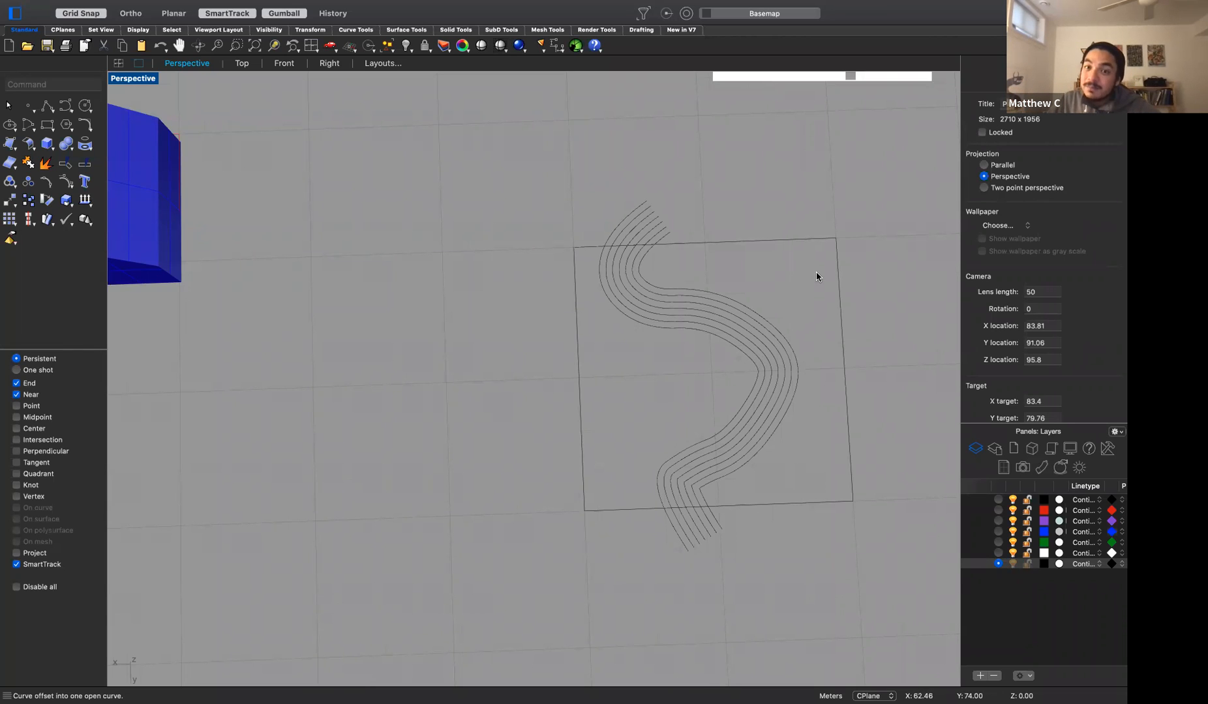
# Trim the contour curve ends that extend beyond both edges of the square, using the square as the cutting object
pyautogui.click(840, 268)
pyautogui.scroll(3, 848, 262)
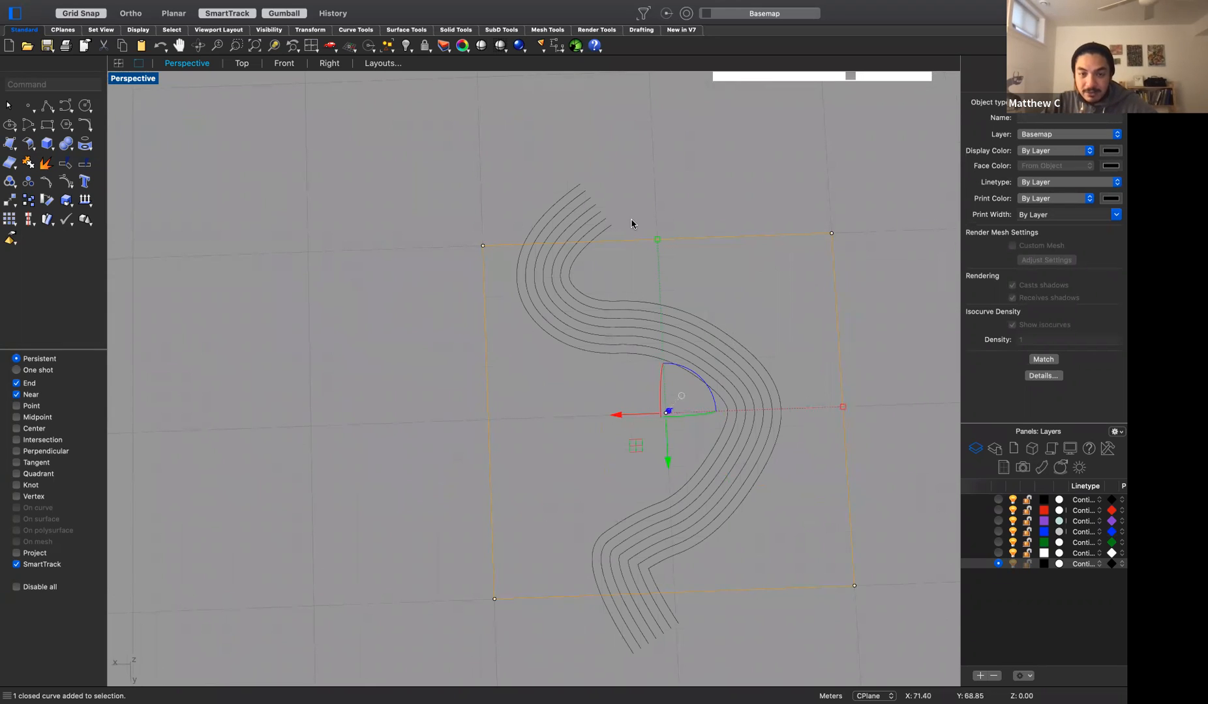
pyautogui.scroll(1, 631, 223)
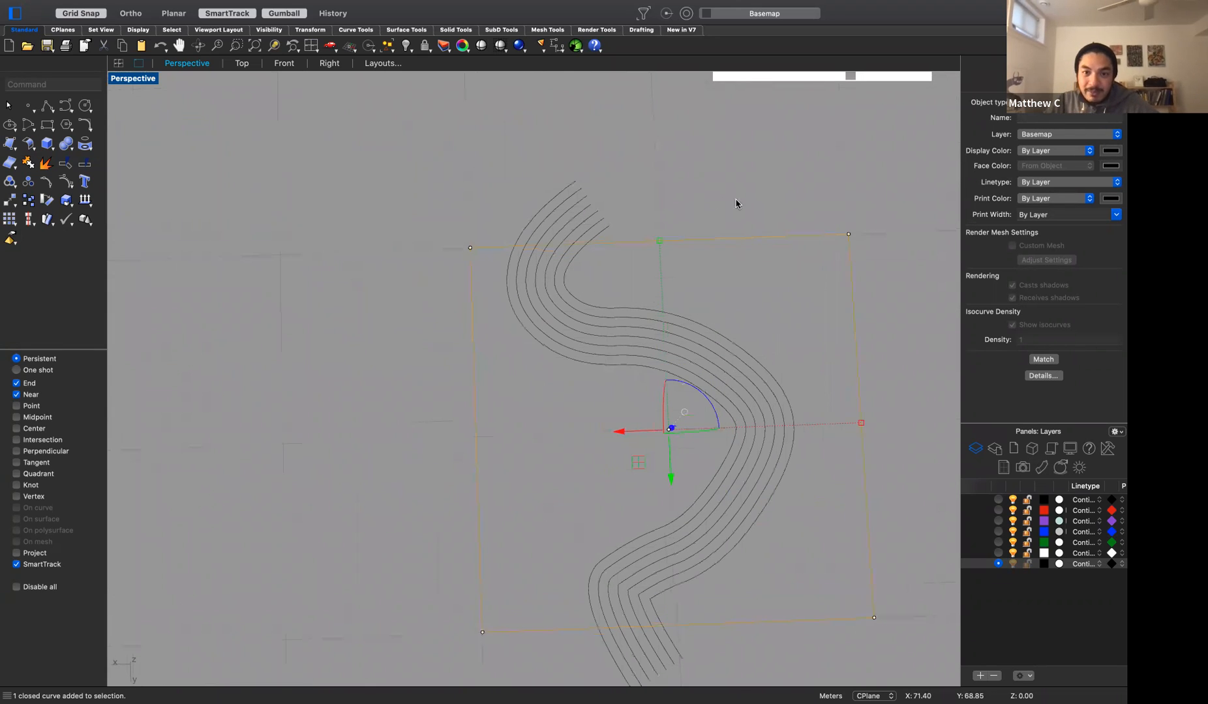
pyautogui.write('t')
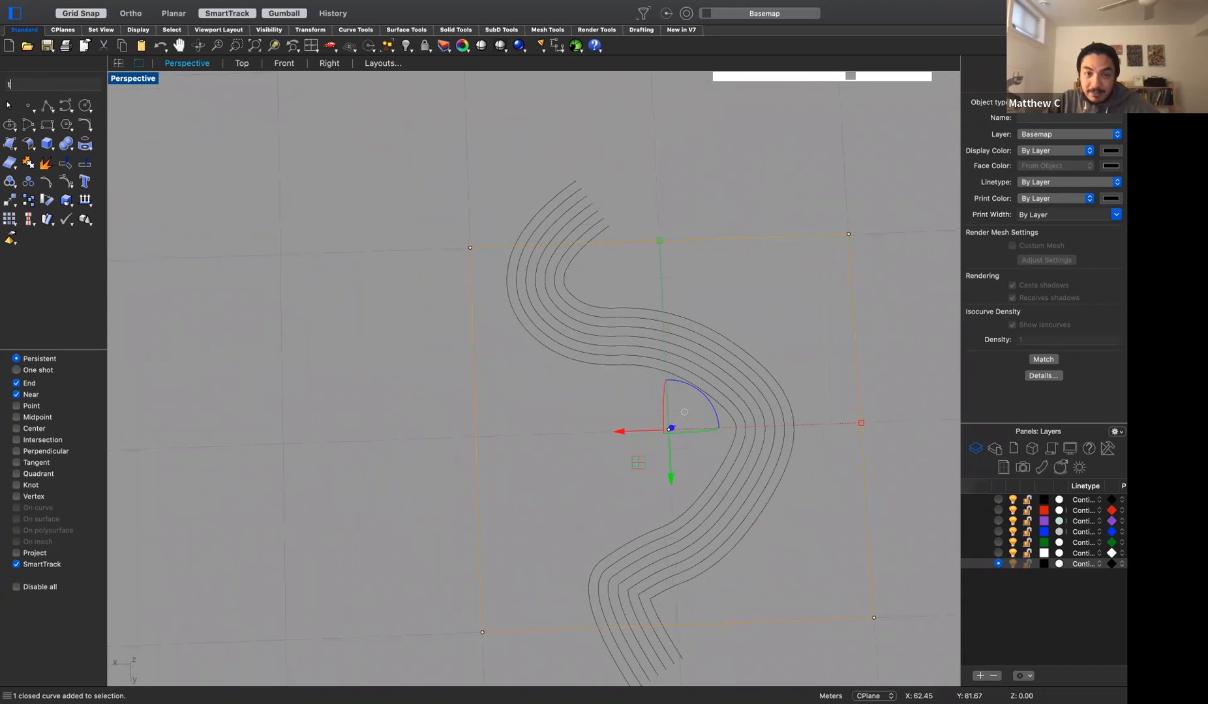
pyautogui.write('rim')
pyautogui.press('Return')
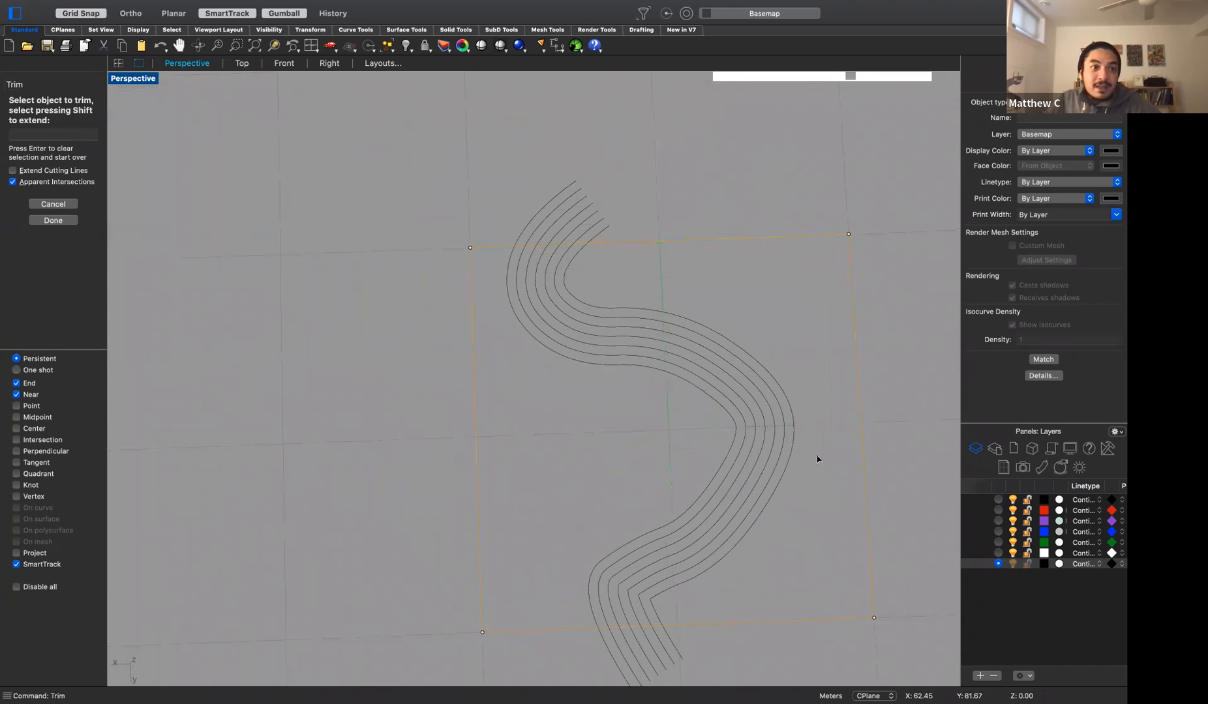
pyautogui.moveTo(667, 226); pyautogui.dragTo(496, 210)
pyautogui.scroll(3, 653, 221)
pyautogui.scroll(-5, 653, 222)
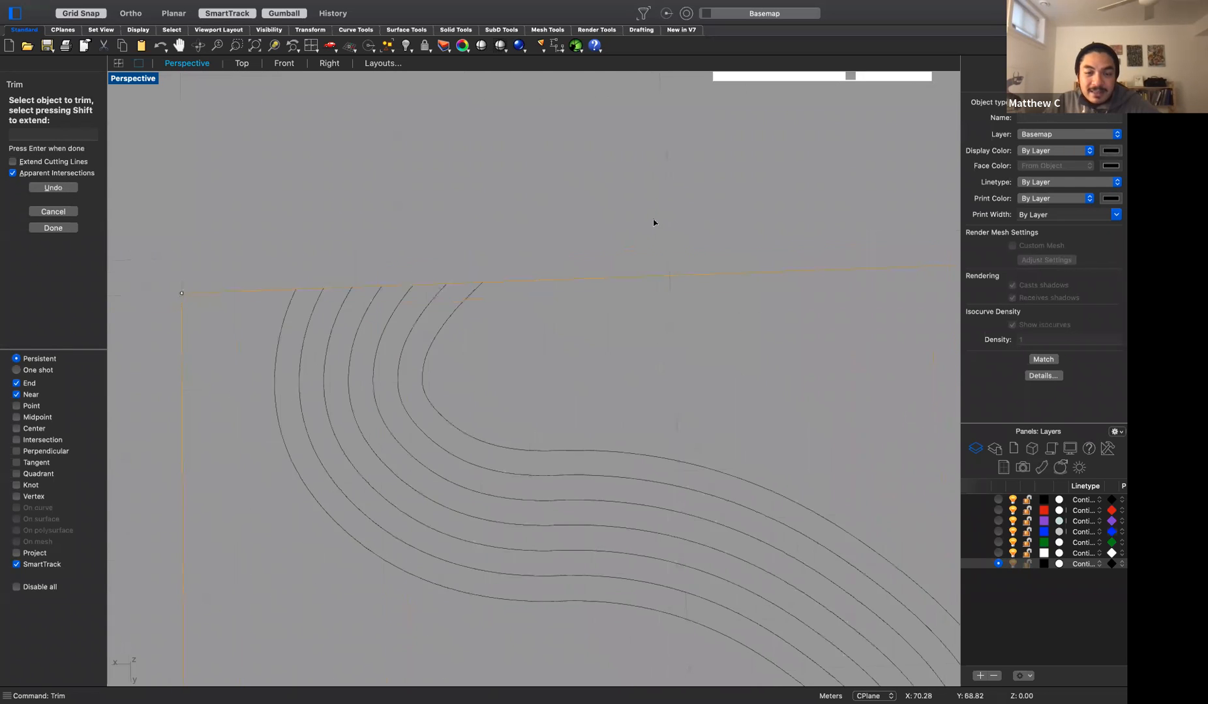
pyautogui.moveTo(723, 472); pyautogui.dragTo(582, 451)
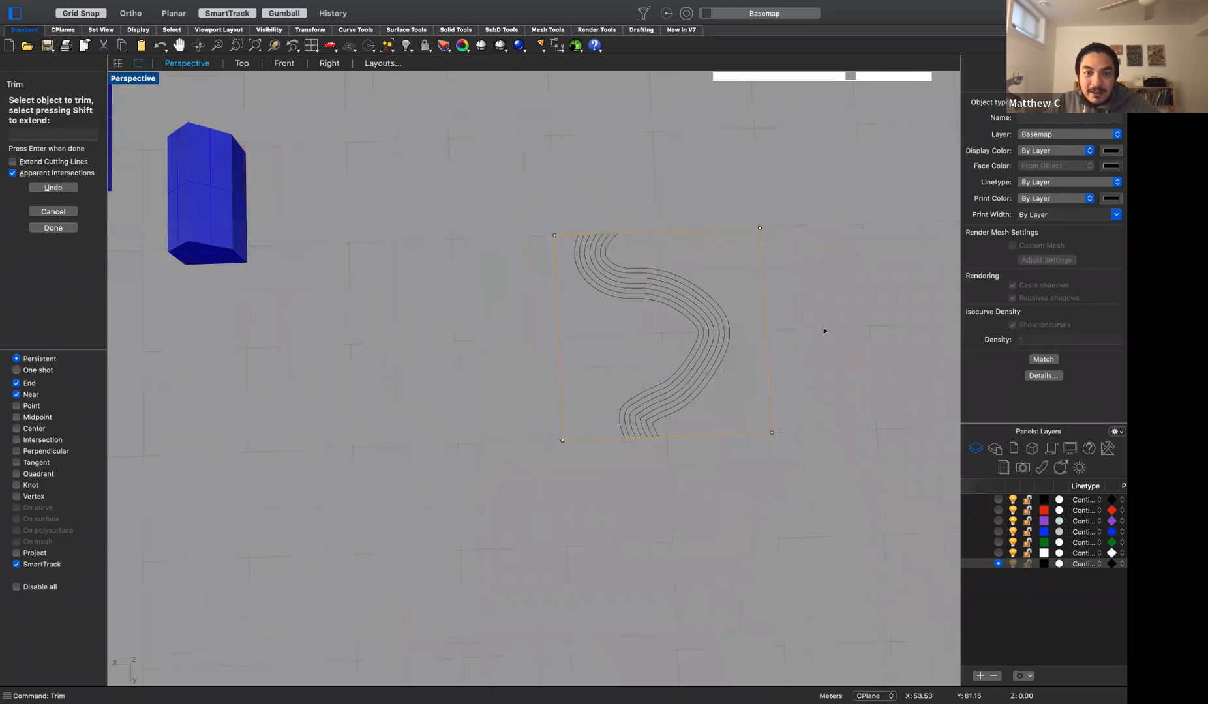
pyautogui.press('Return')
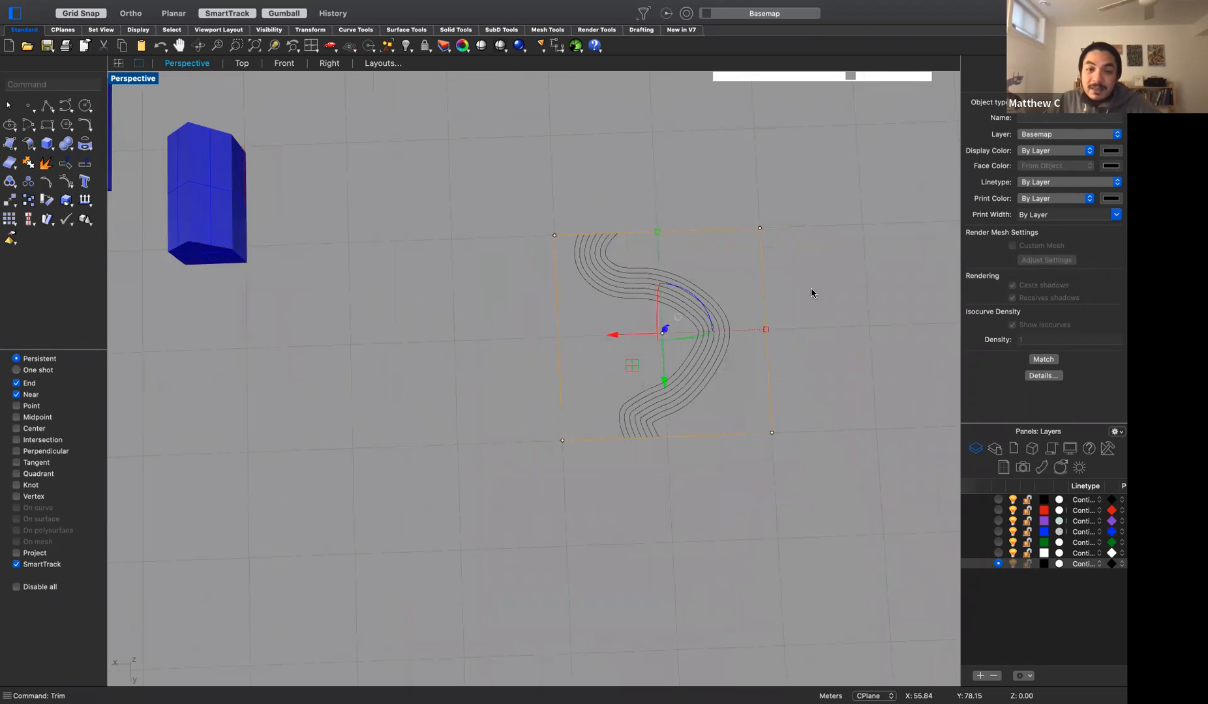
pyautogui.click(686, 185)
# Create a planar surface from the square outline using PlanarSrf
pyautogui.scroll(3, 679, 266)
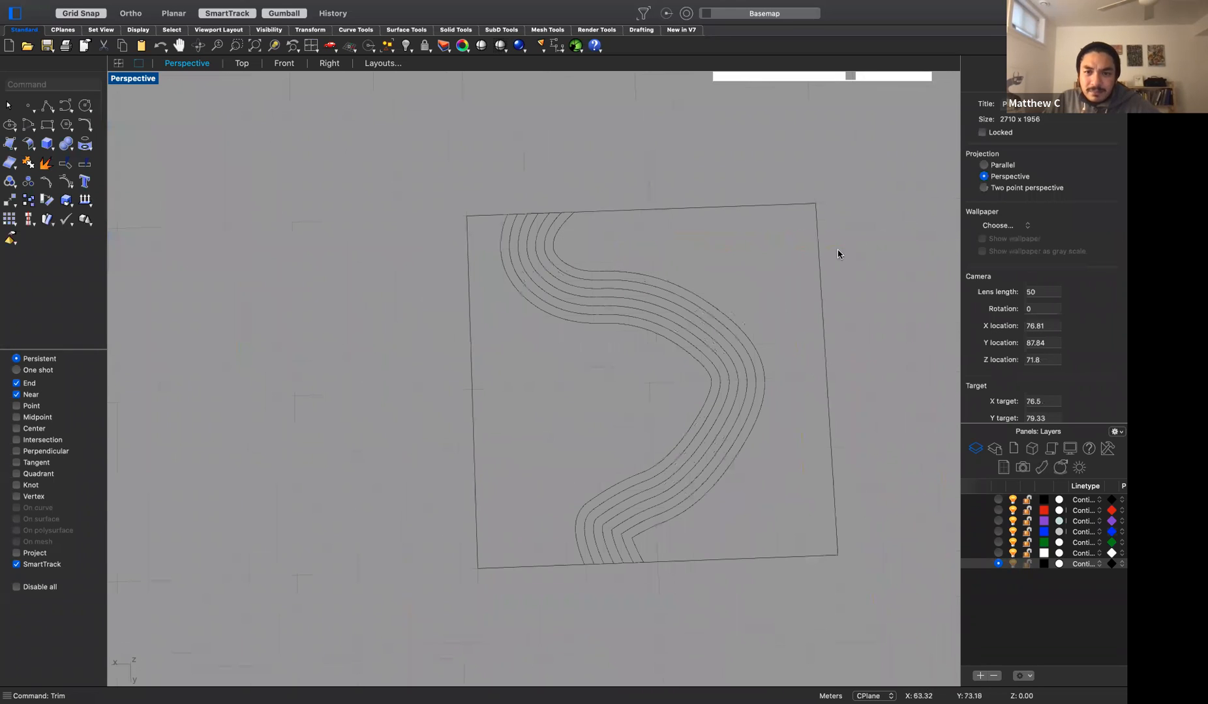
pyautogui.click(818, 249)
pyautogui.write('PlanarSrf')
pyautogui.press('Return')
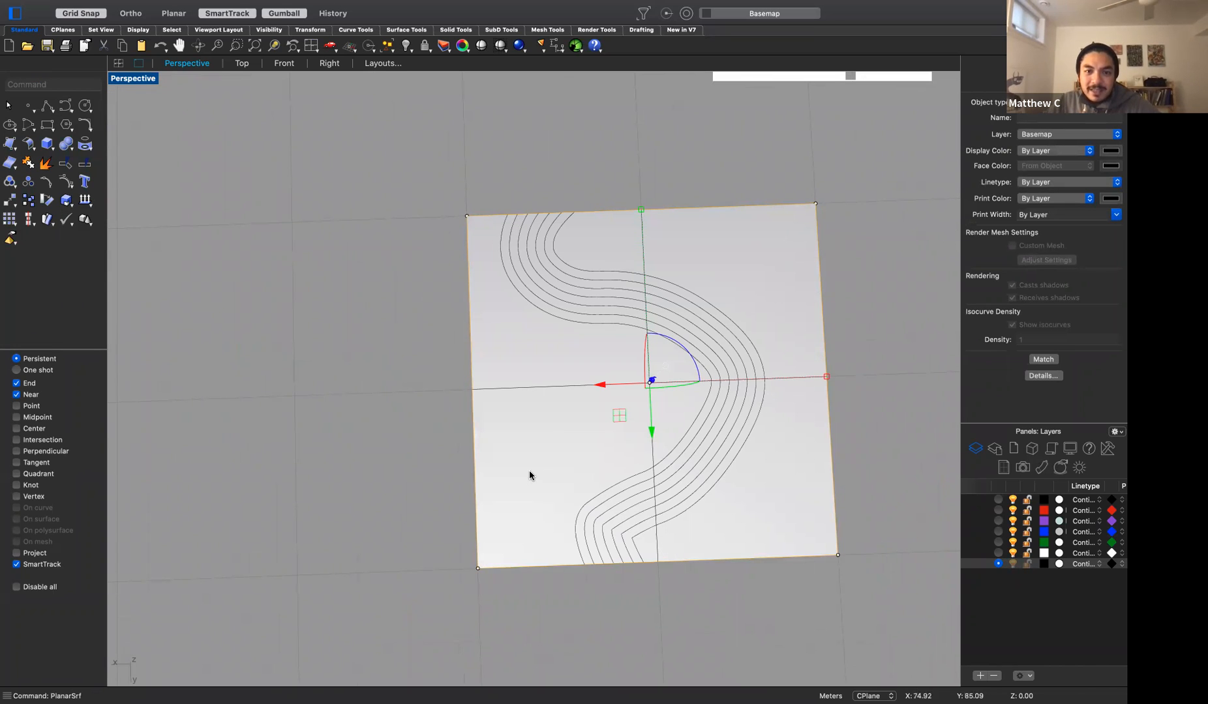
pyautogui.click(878, 580)
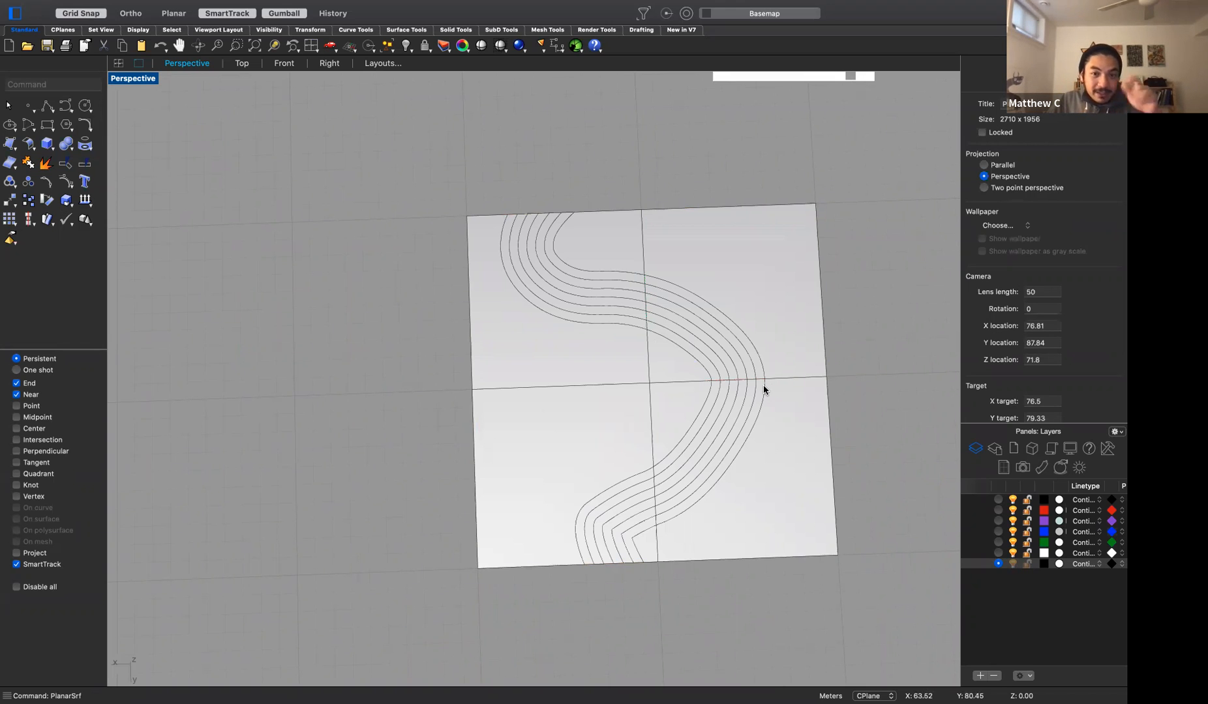
# Split the square planar surface using all seven S-shaped contour curves as cutting objects
pyautogui.click(784, 411)
pyautogui.write('Split')
pyautogui.press('Return')
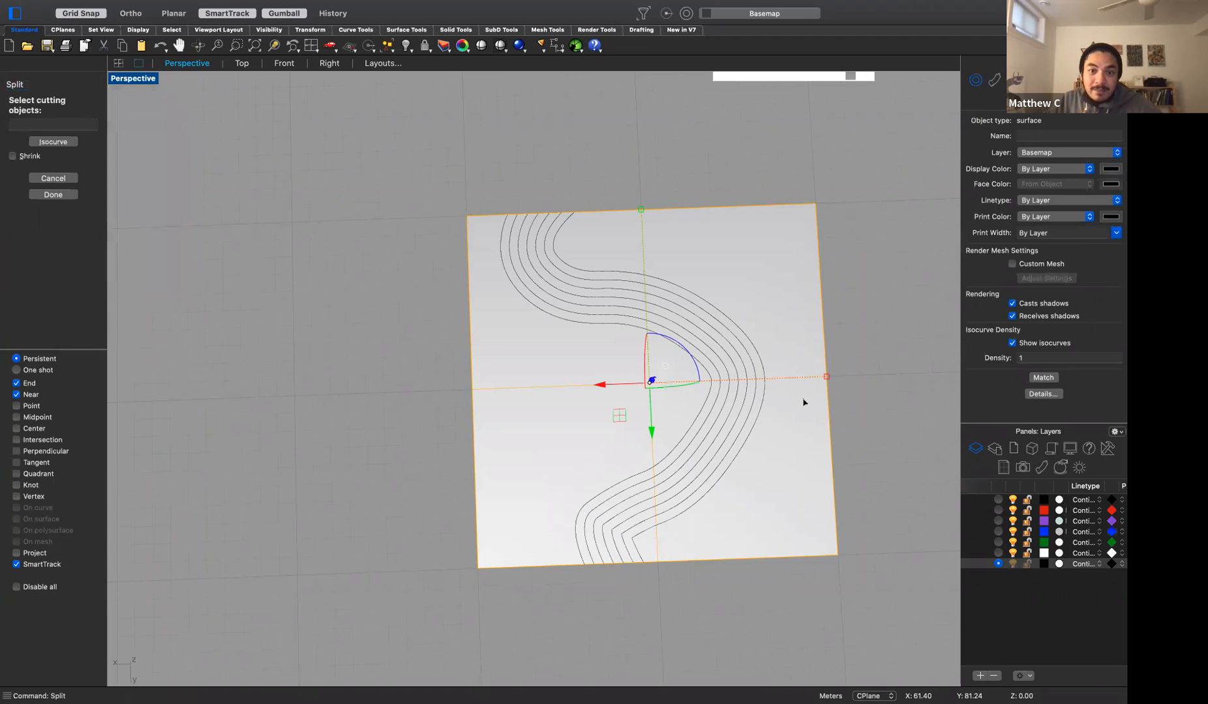
pyautogui.moveTo(877, 553); pyautogui.dragTo(636, 423)
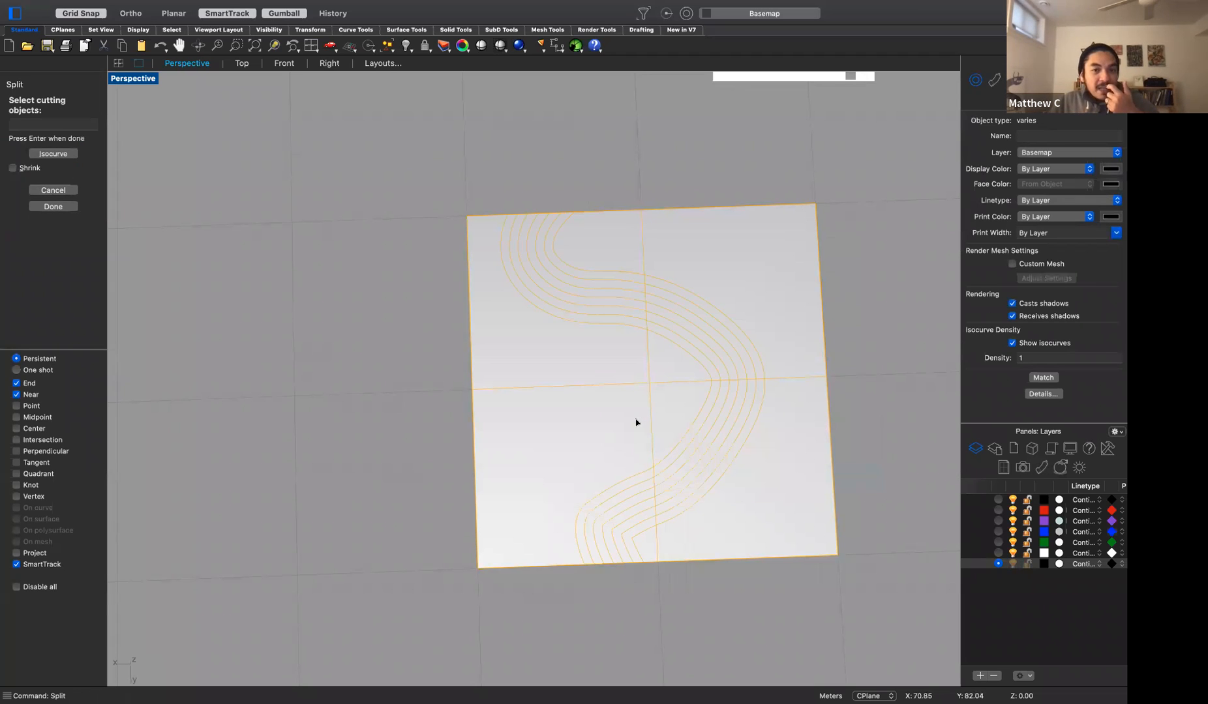
pyautogui.press('Return')
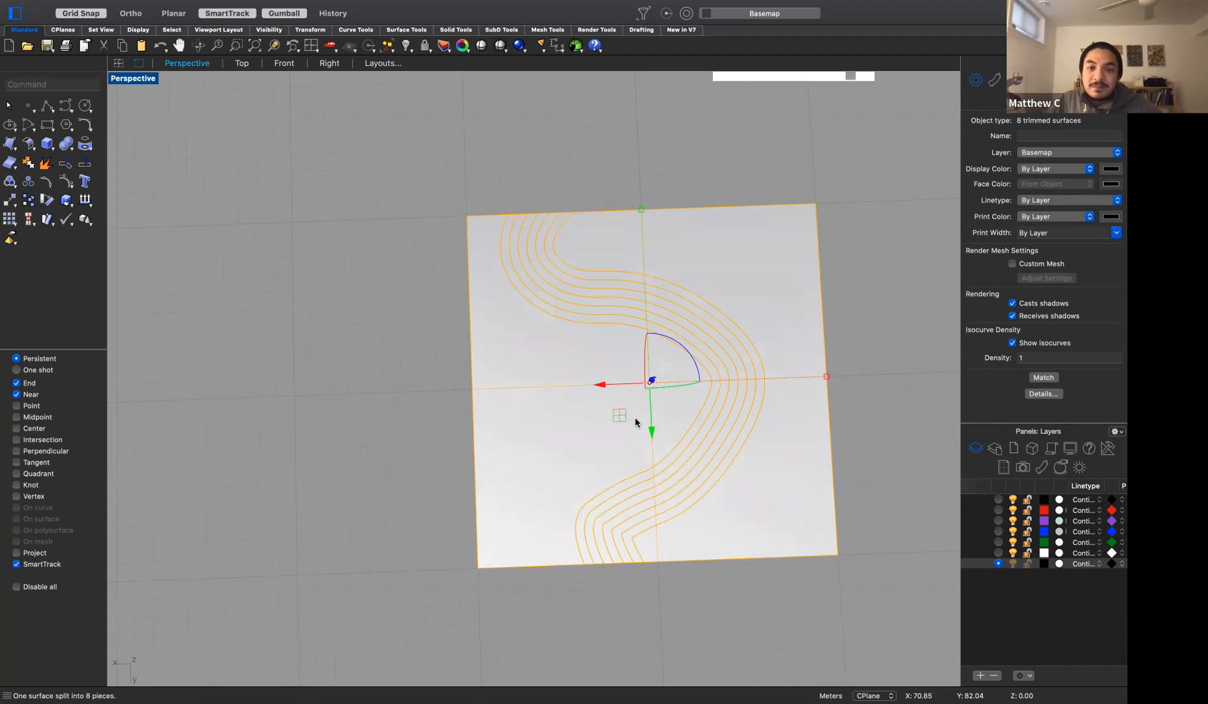
pyautogui.press('Escape')
# Examine the split square by selecting individual strips and the large area on the inner side of the contour bend
pyautogui.click(633, 285)
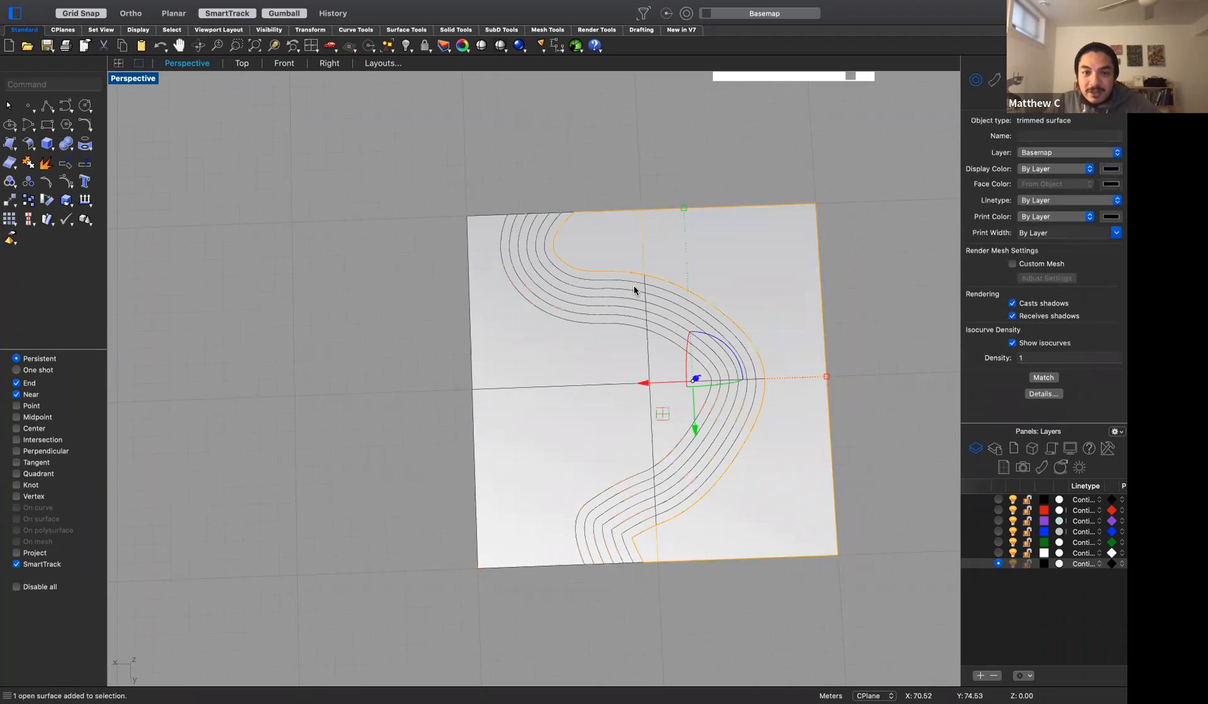
pyautogui.click(636, 280)
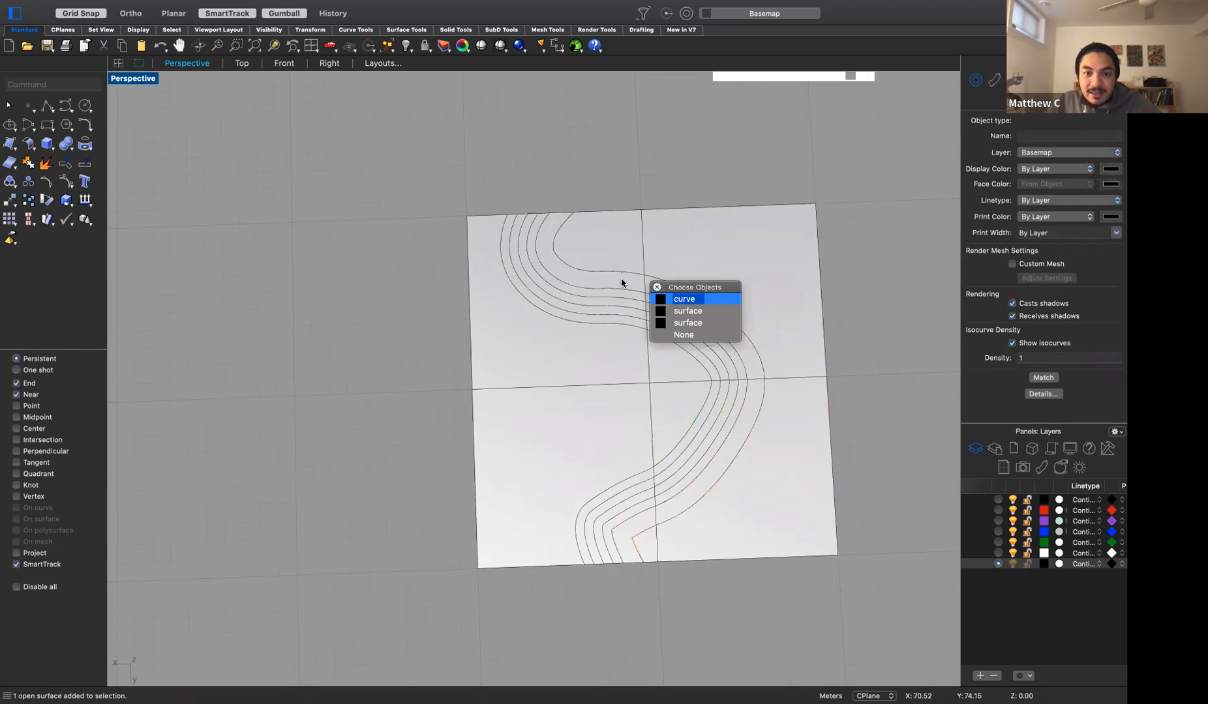
pyautogui.click(661, 309)
pyautogui.scroll(8, 655, 290)
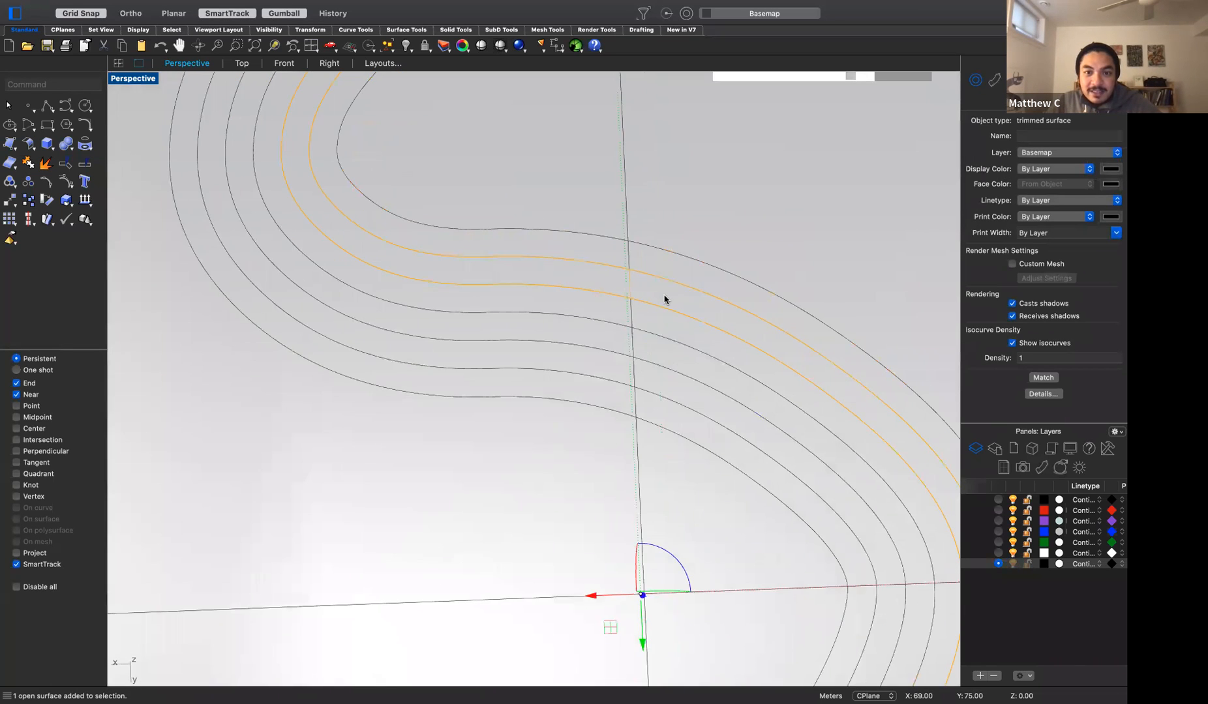
pyautogui.click(659, 319)
pyautogui.scroll(-1, 659, 318)
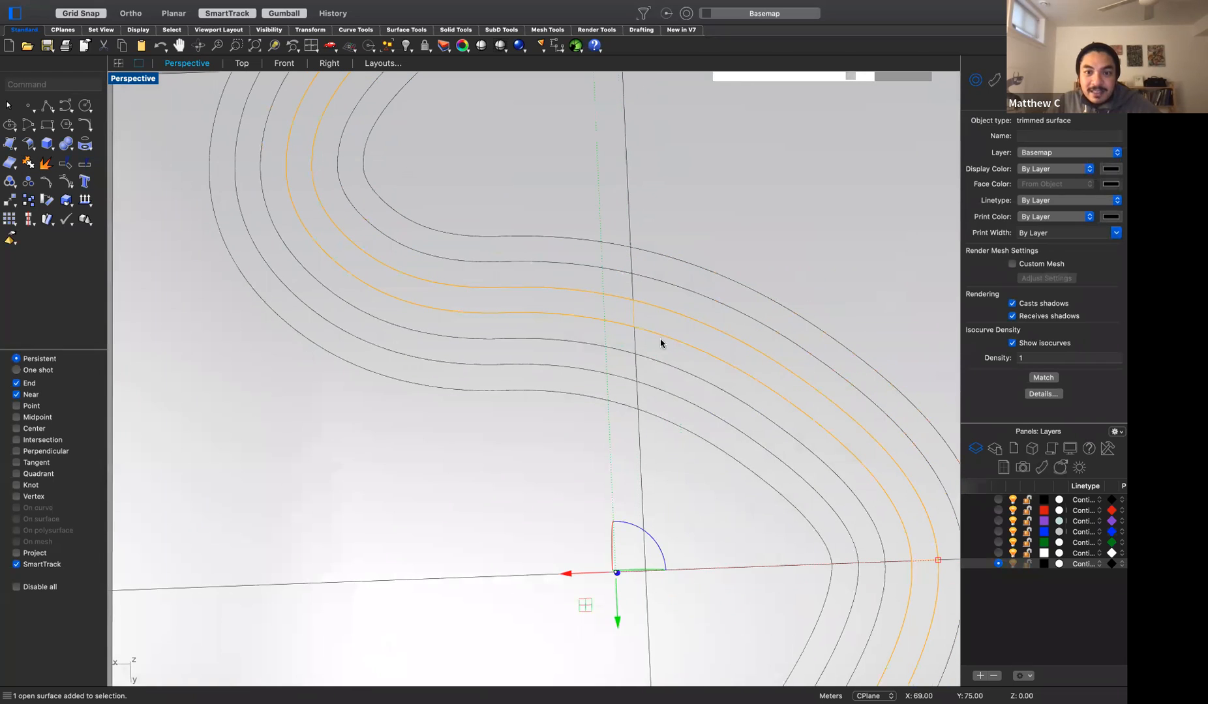
pyautogui.click(656, 384)
pyautogui.press('Escape')
pyautogui.scroll(-5, 652, 361)
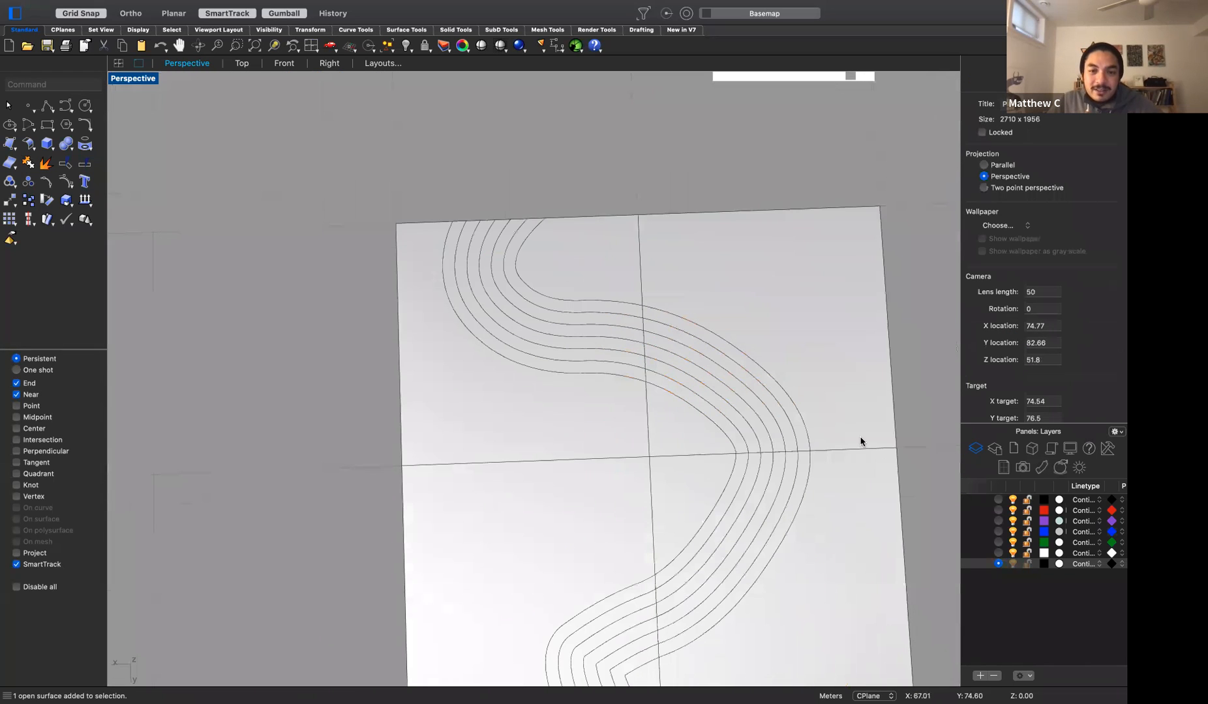
pyautogui.moveTo(909, 567); pyautogui.dragTo(874, 516, button='right')
pyautogui.scroll(-2, 718, 300)
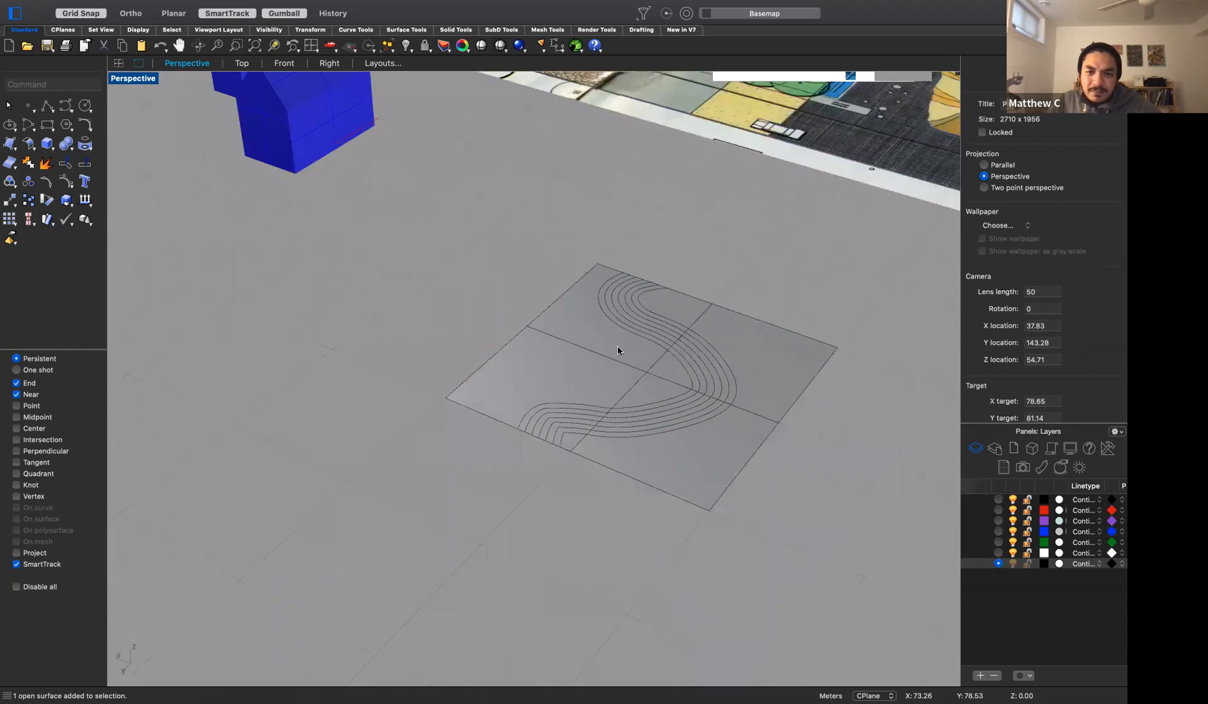
pyautogui.scroll(4, 679, 386)
pyautogui.click(645, 372)
pyautogui.scroll(-4, 717, 372)
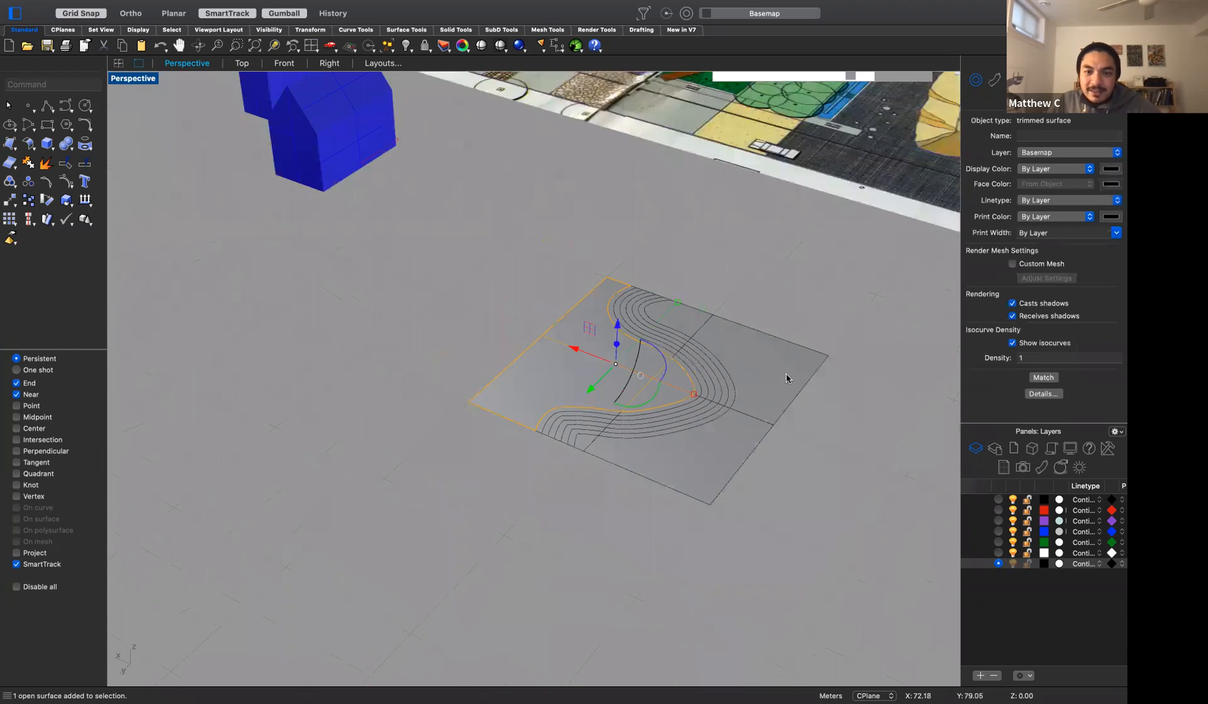
pyautogui.scroll(6, 788, 377)
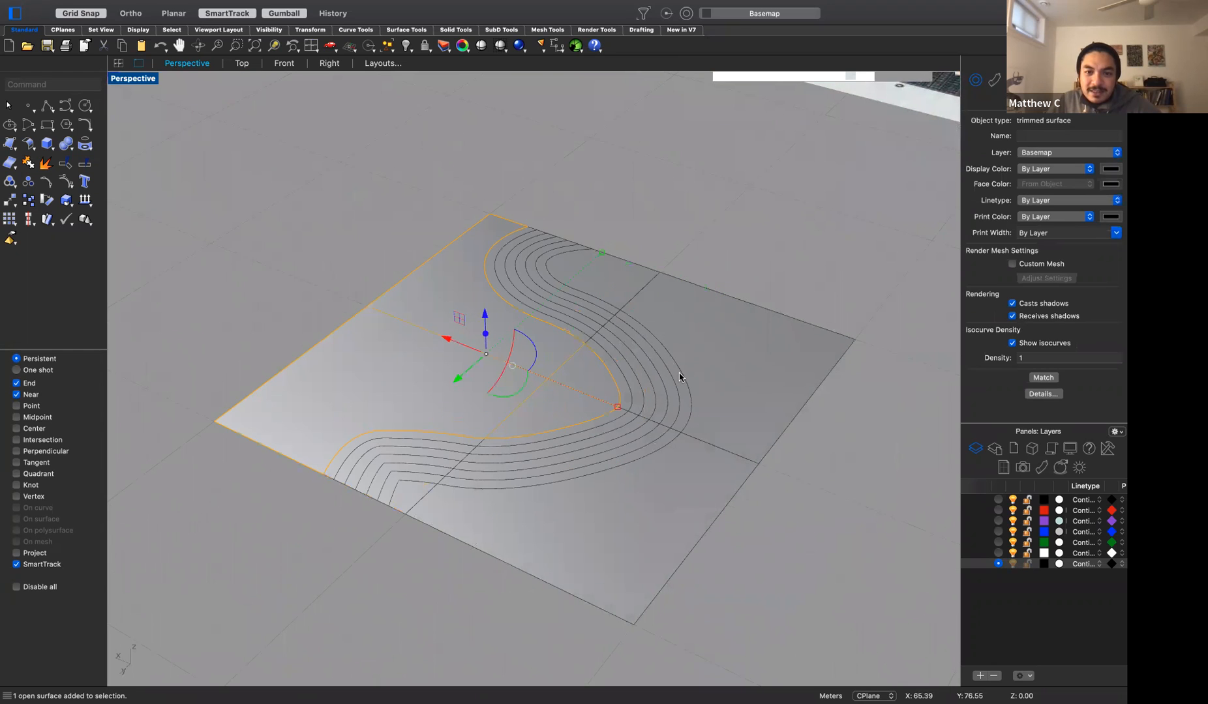
# Extrude the outermost contour strip, on the convex side of the bend, as a 0.5 m high solid with ExtrudeSrf
pyautogui.click(688, 386)
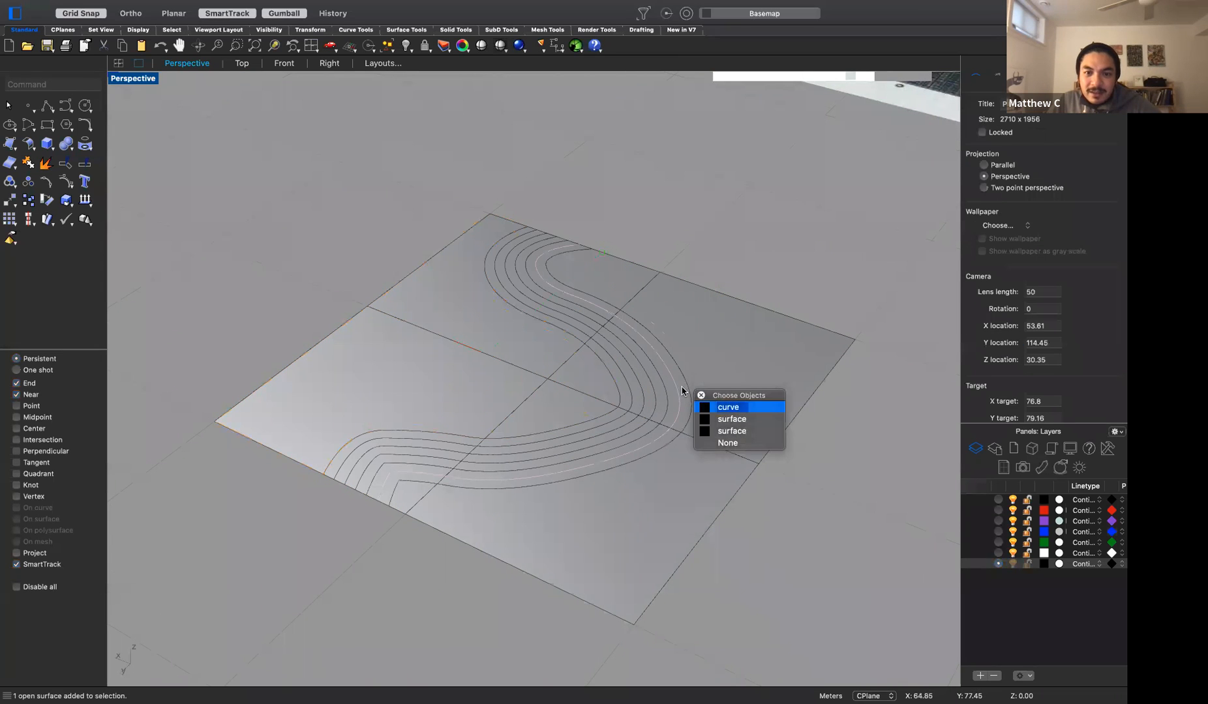
pyautogui.click(729, 415)
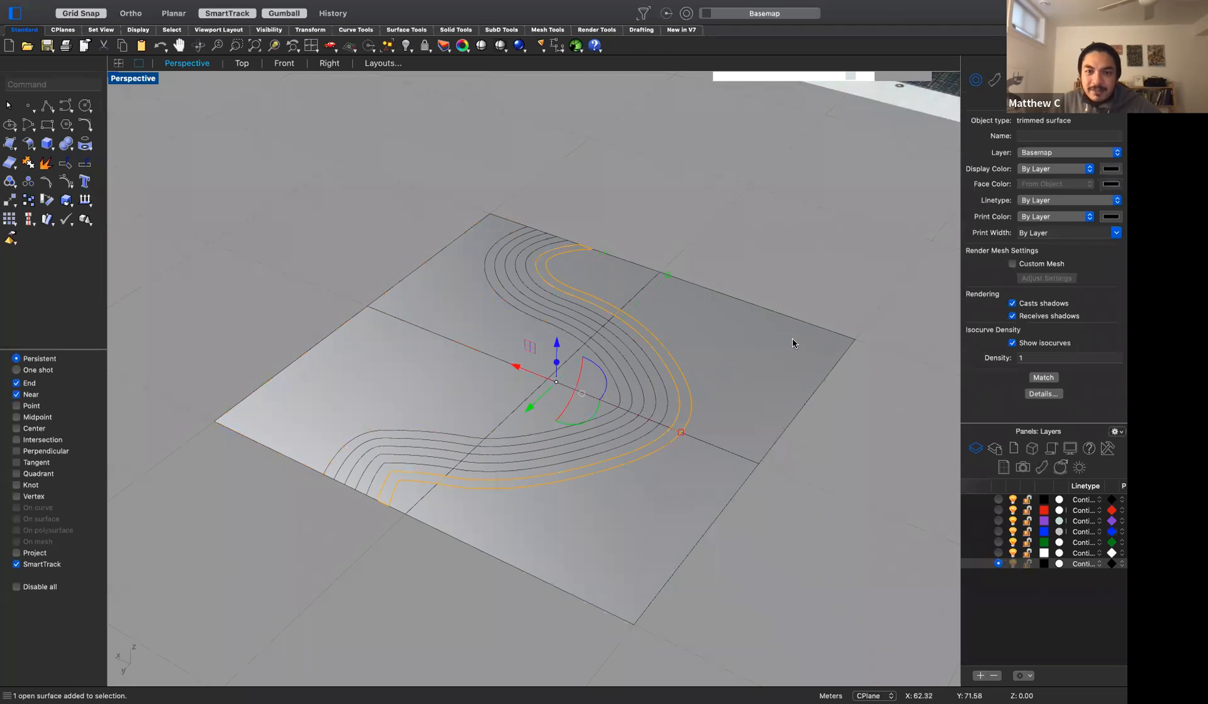
pyautogui.write('ExtractWireframe')
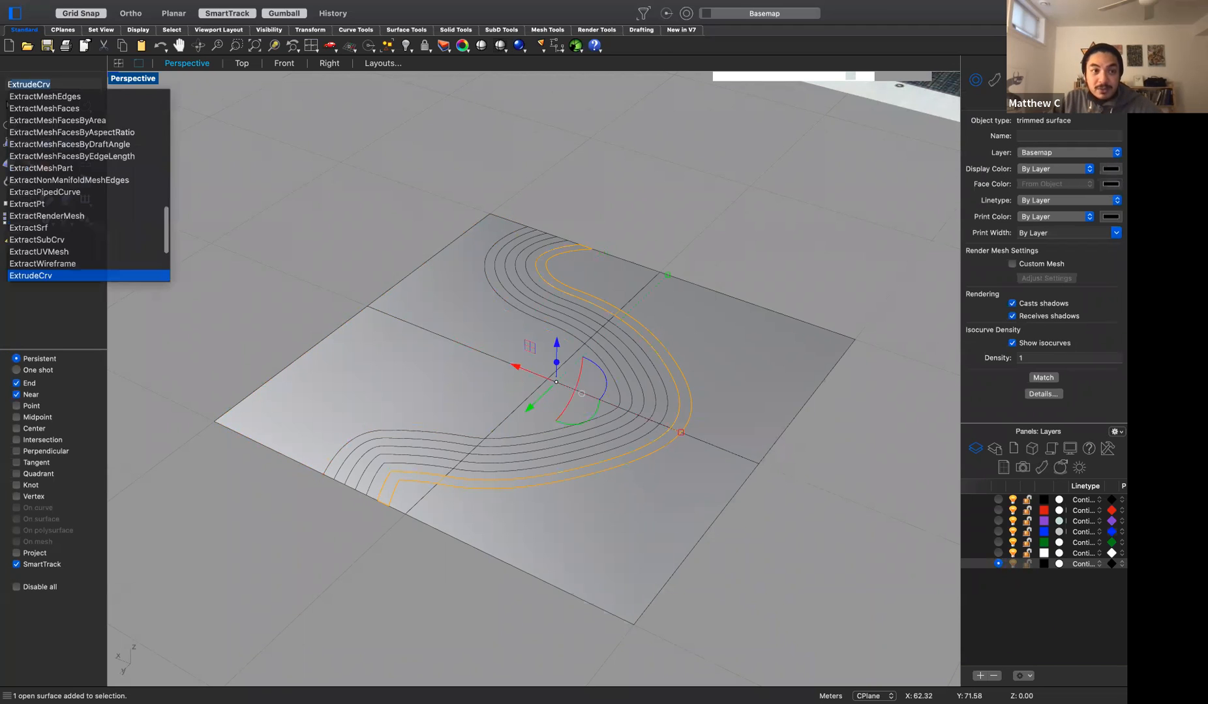
pyautogui.press('Up')
pyautogui.press('Up')
pyautogui.press('Up')
pyautogui.press('Down')
pyautogui.press('Down')
pyautogui.press('Down')
pyautogui.press('Down')
pyautogui.press('Down')
pyautogui.press('Down')
pyautogui.press('Down')
pyautogui.press('Down')
pyautogui.press('Down')
pyautogui.press('Down')
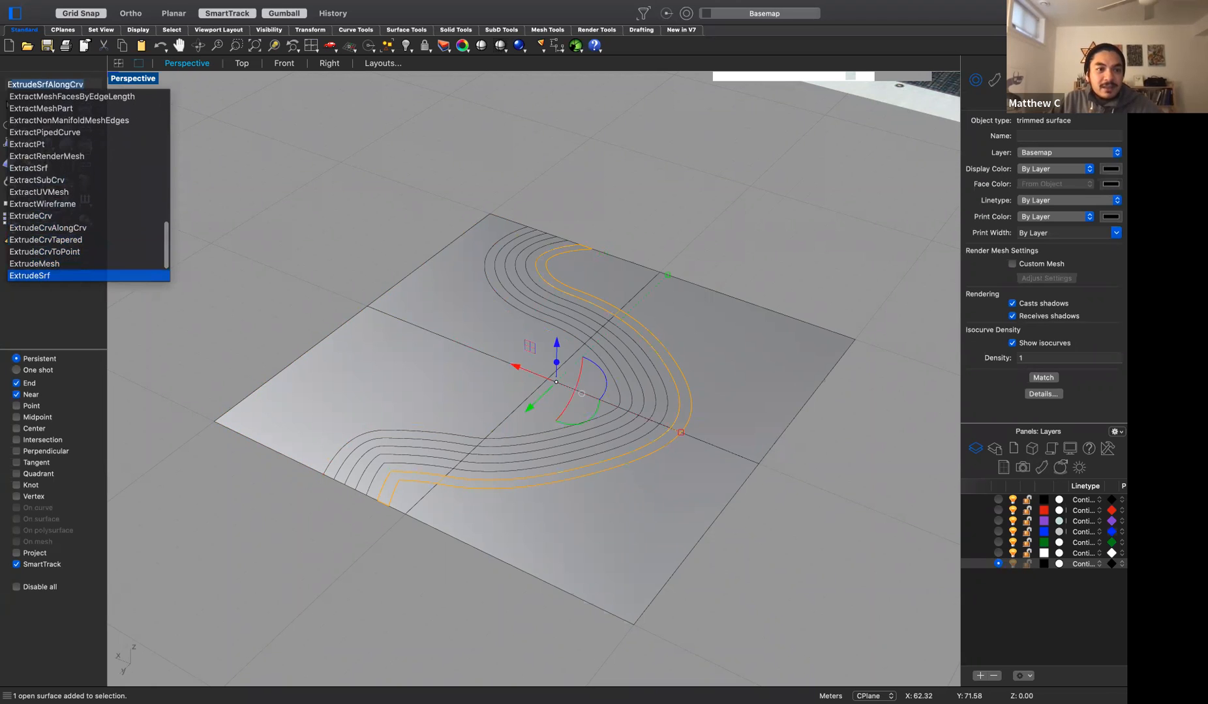
pyautogui.press('BackSpace')
pyautogui.press('BackSpace')
pyautogui.press('BackSpace')
pyautogui.press('BackSpace')
pyautogui.press('BackSpace')
pyautogui.press('BackSpace')
pyautogui.press('BackSpace')
pyautogui.press('BackSpace')
pyautogui.press('Return')
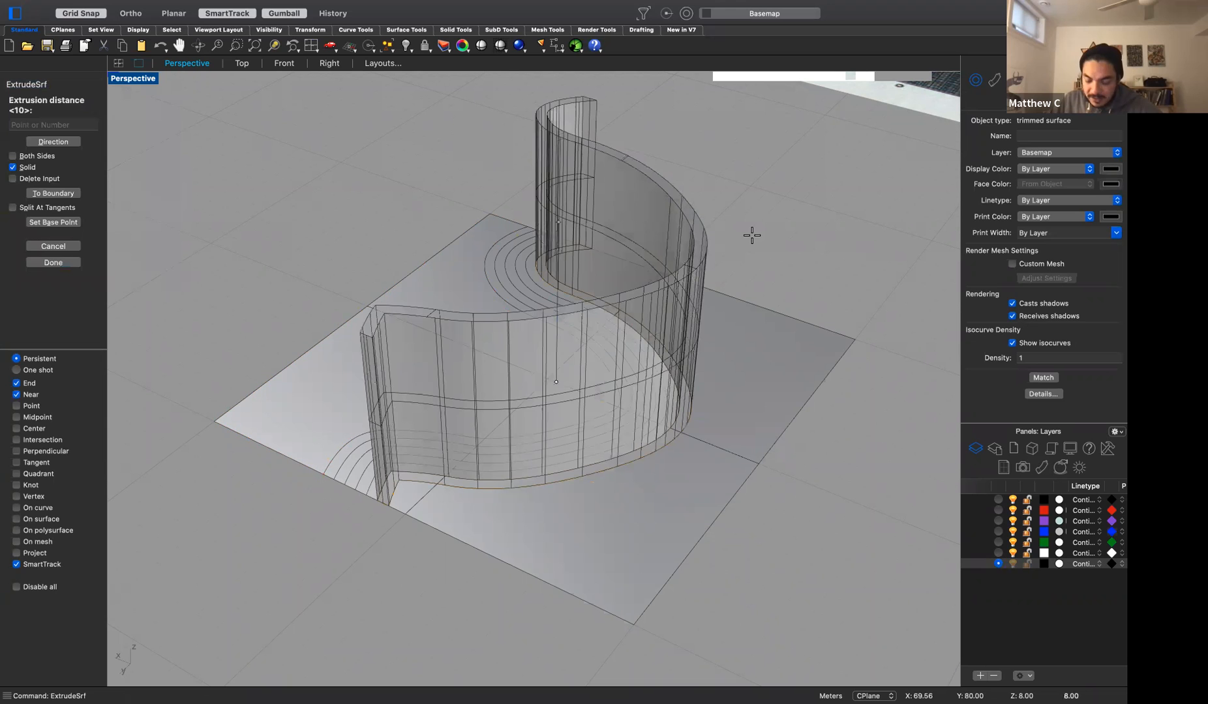
pyautogui.write('.5')
pyautogui.press('Return')
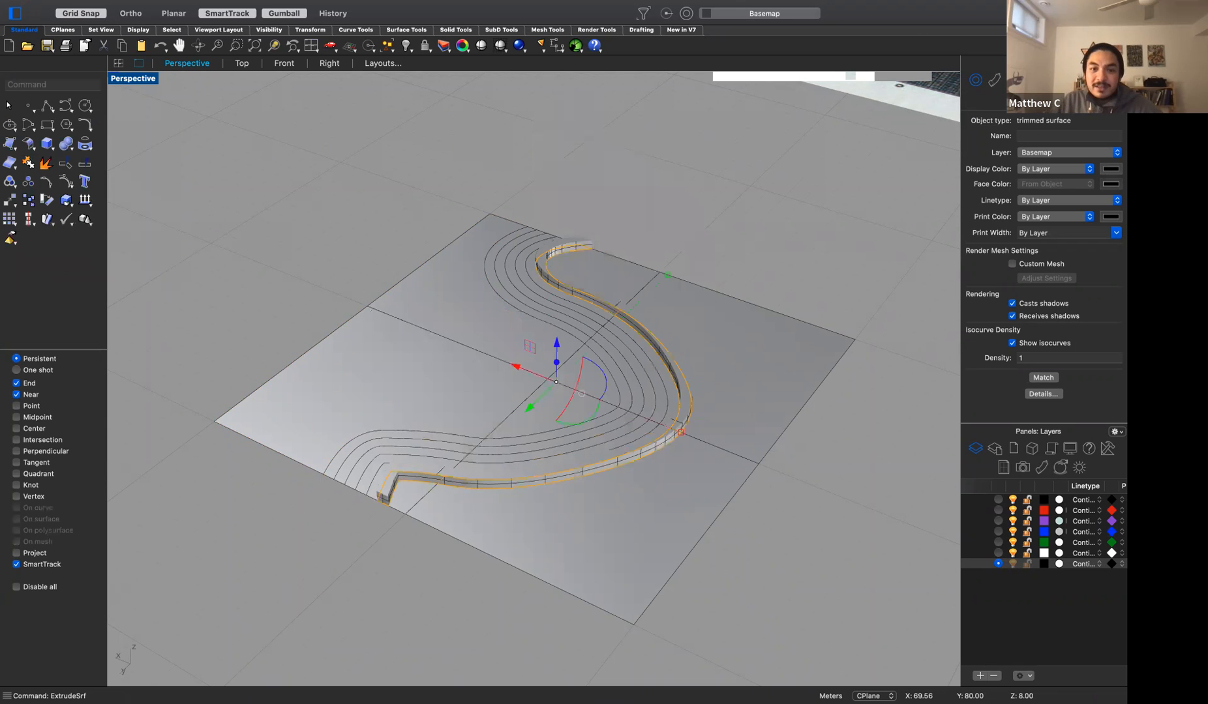
# Extrude the second contour strip, just inside the first raised step, 1 m upward with ExtrudeSrf
pyautogui.scroll(5, 682, 342)
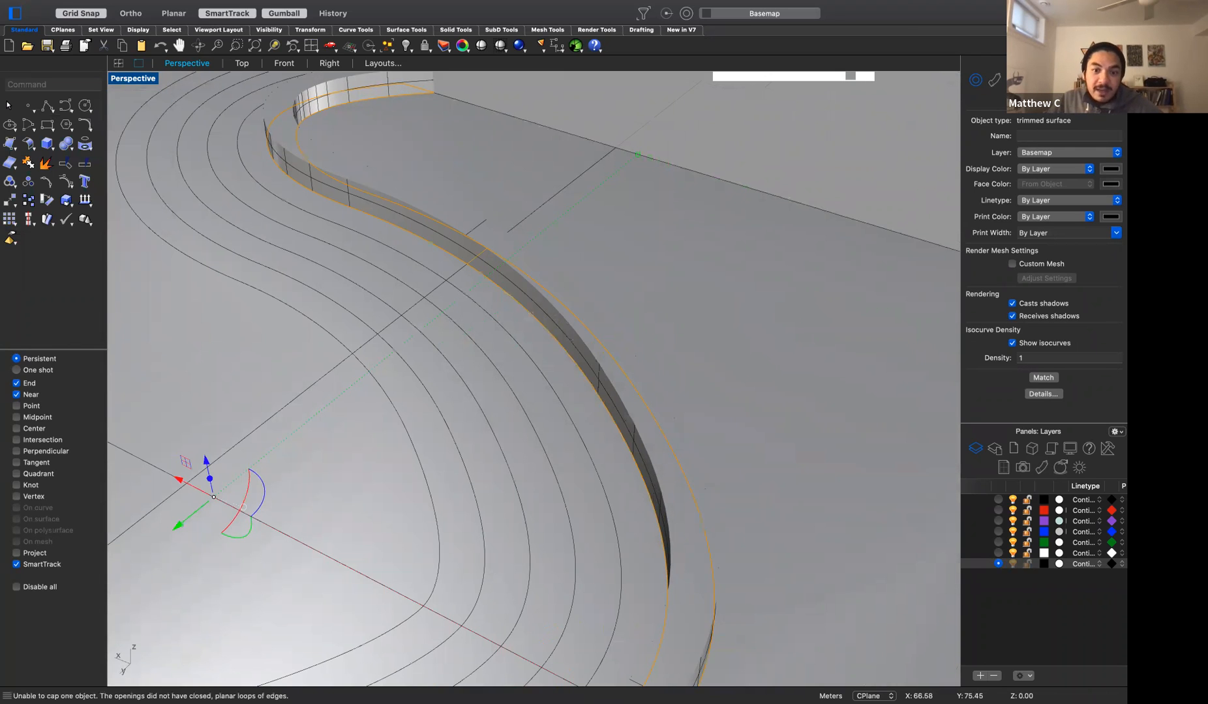
pyautogui.scroll(-5, 650, 384)
pyautogui.scroll(5, 612, 424)
pyautogui.click(612, 424)
pyautogui.scroll(-5, 649, 404)
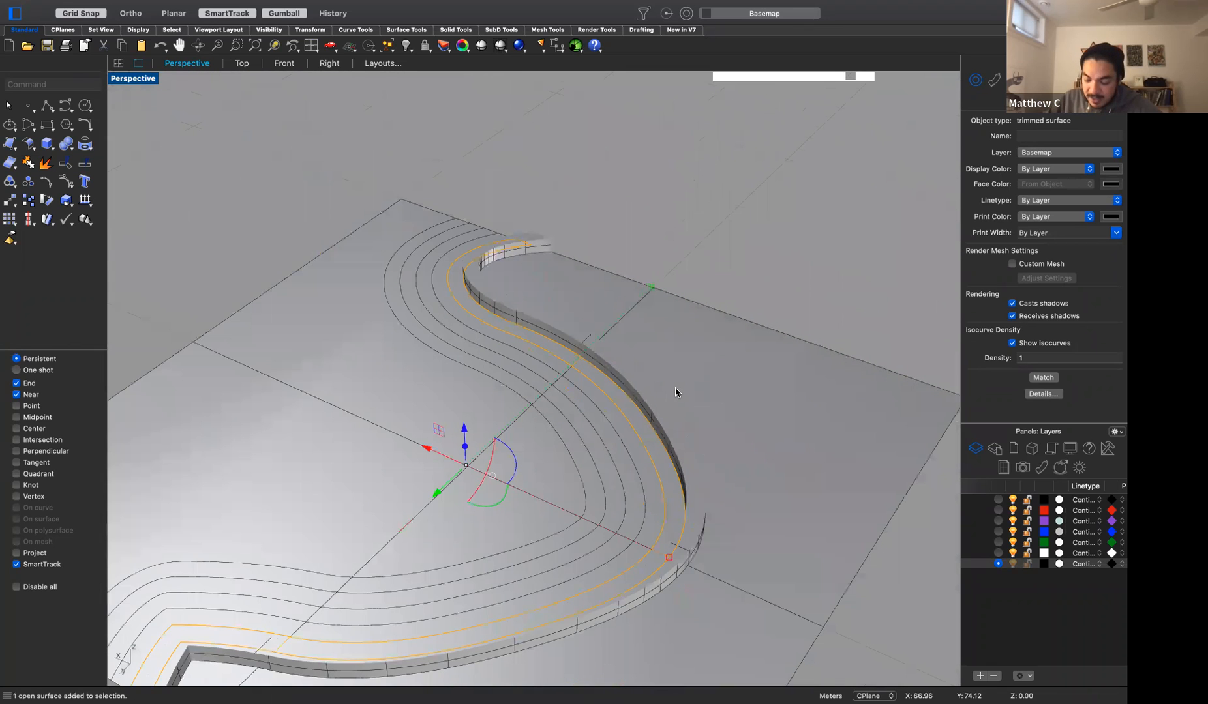
pyautogui.write('Ex')
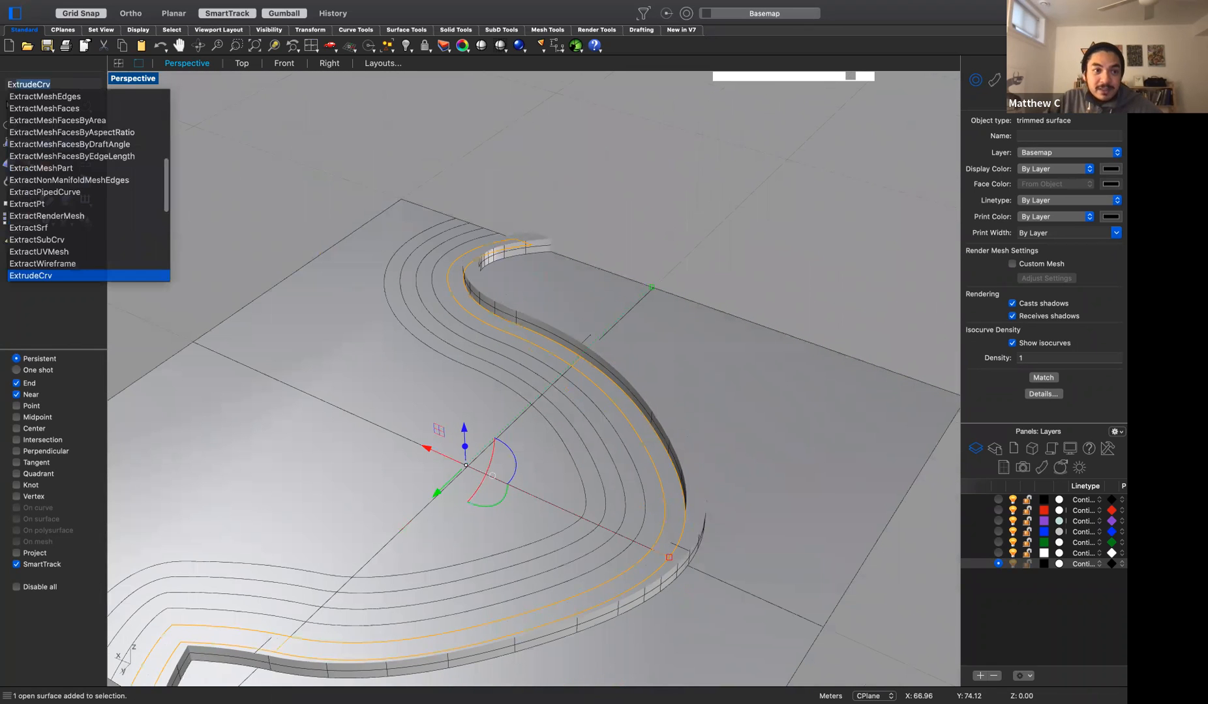
pyautogui.write('trudeSrfAlong')
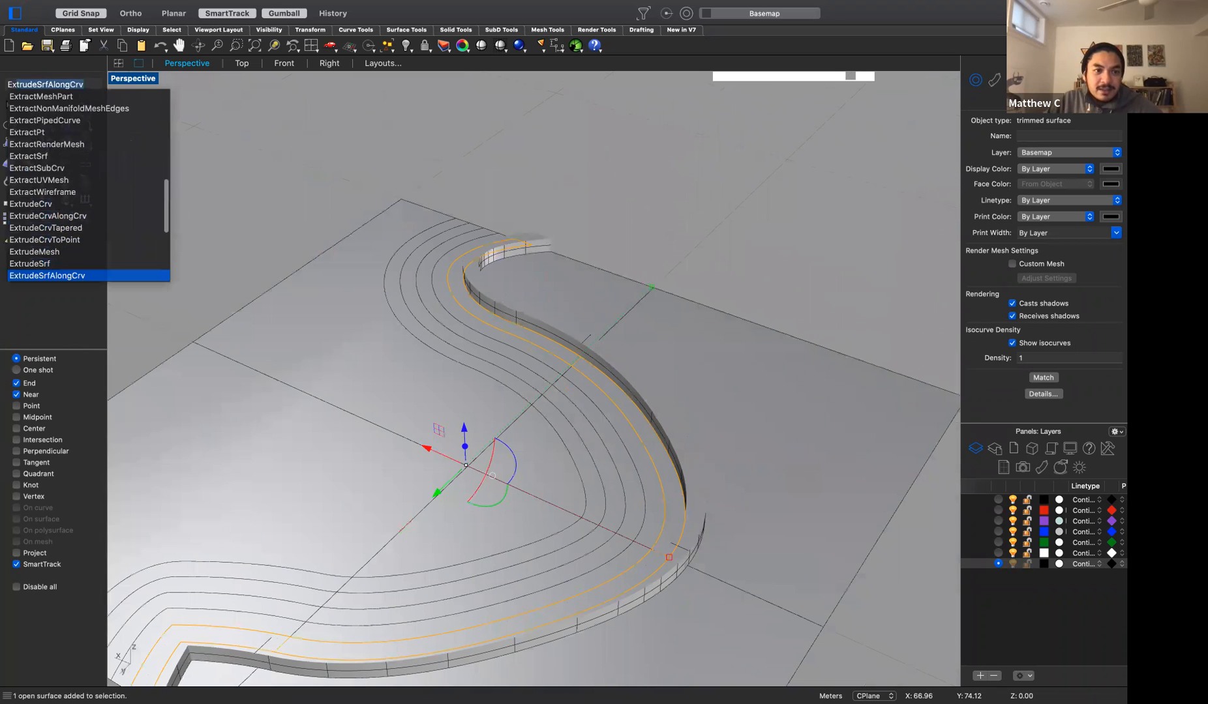
pyautogui.press('Return')
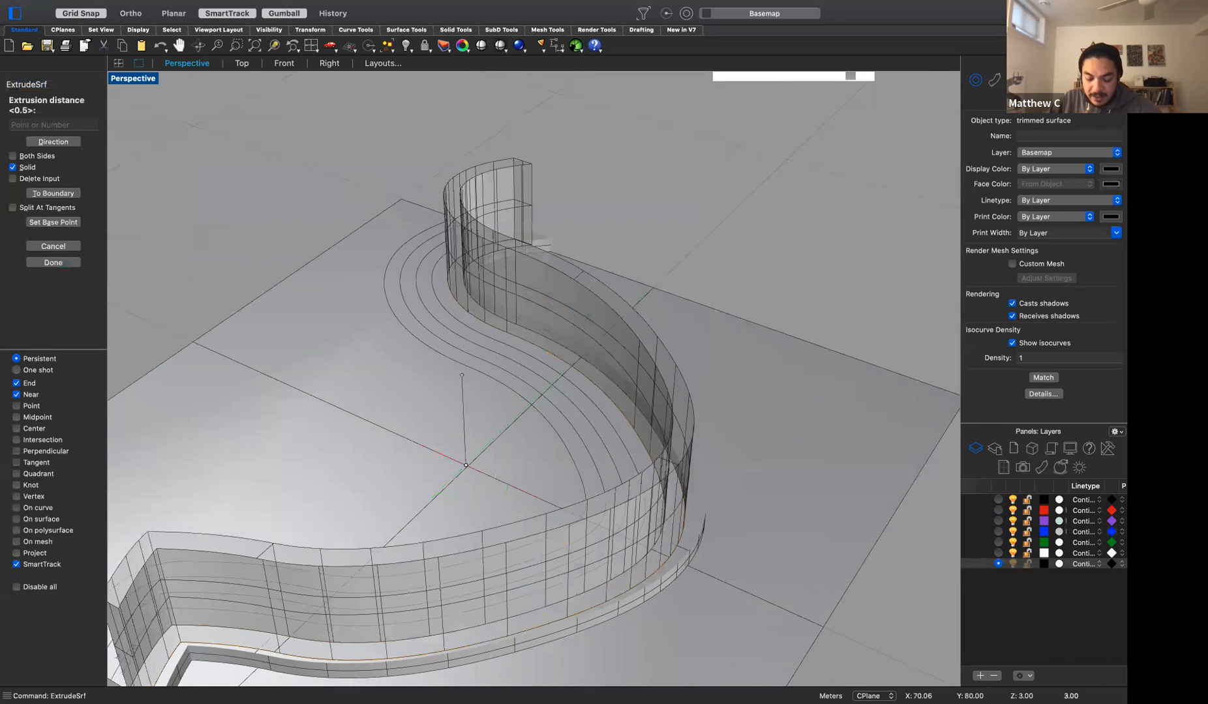
pyautogui.write('1')
pyautogui.press('Return')
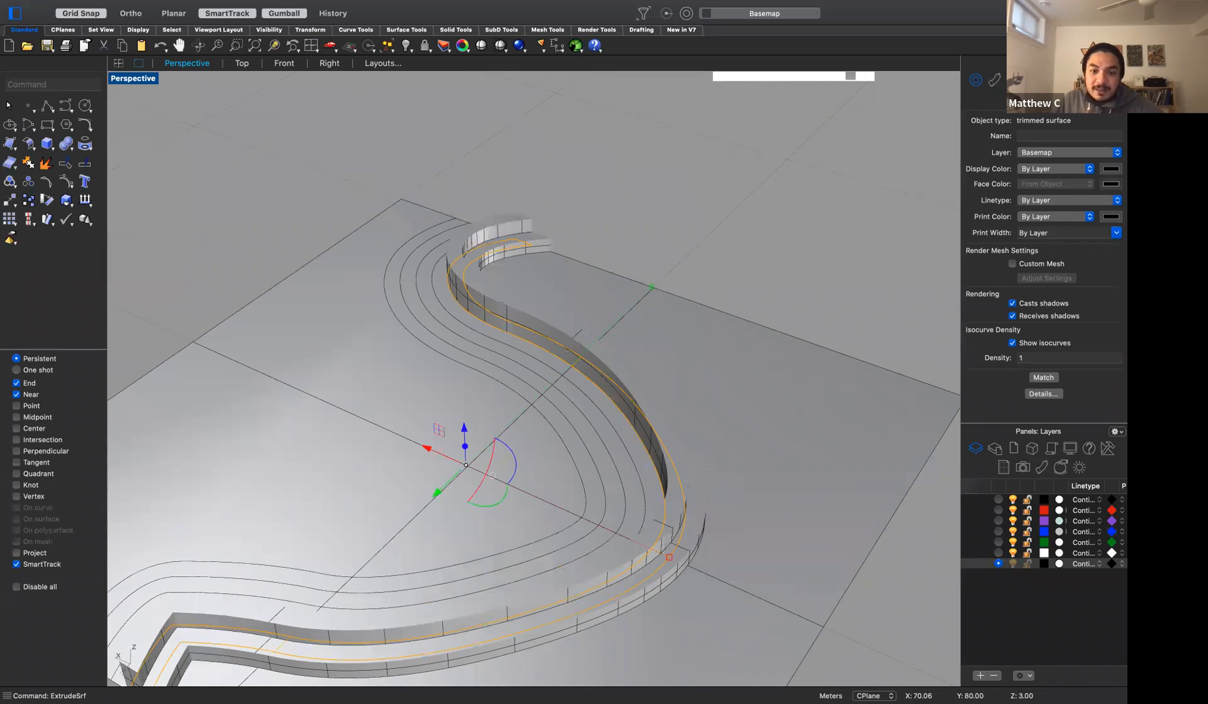
# Extrude the third contour strip inward 1.5 m upward as a solid
pyautogui.click(632, 446)
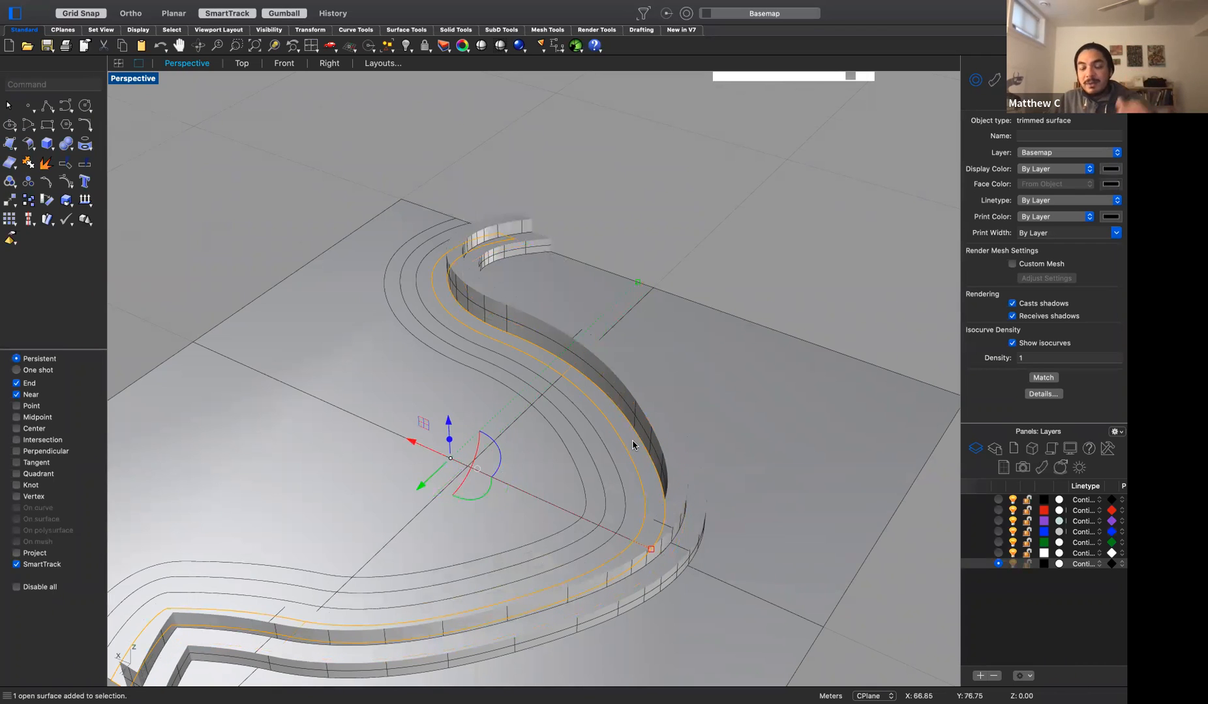
pyautogui.press('Return')
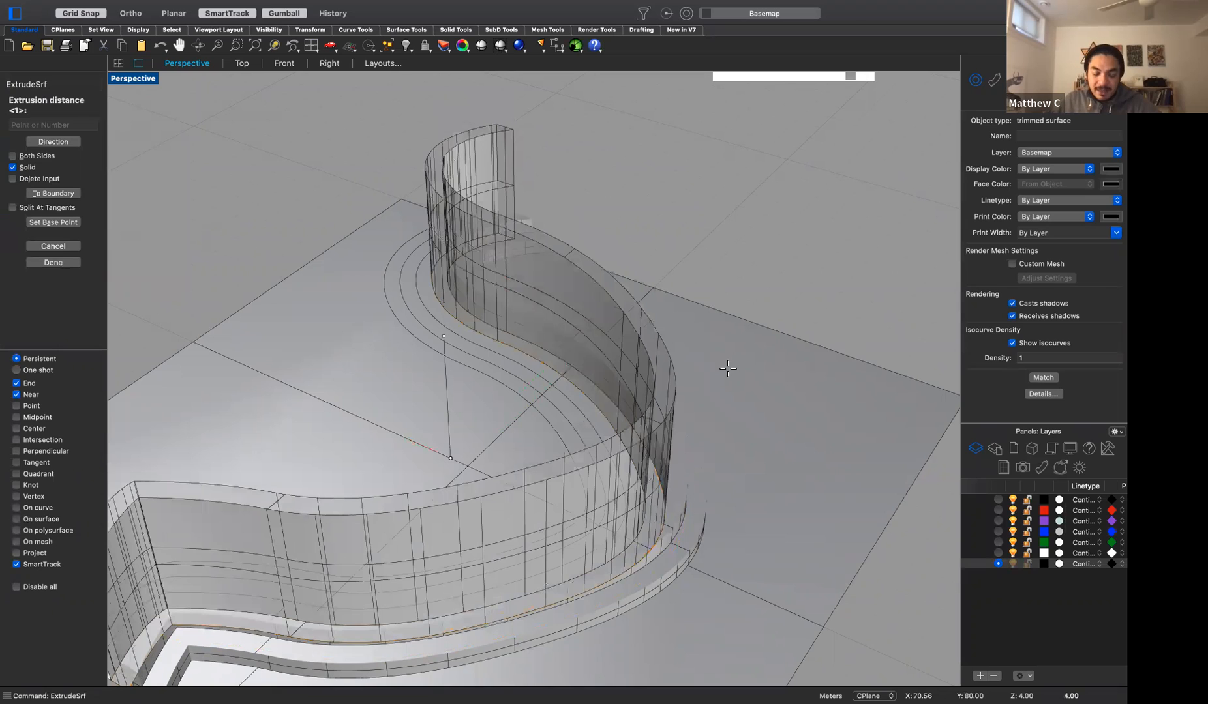
pyautogui.write('1.5')
pyautogui.press('Return')
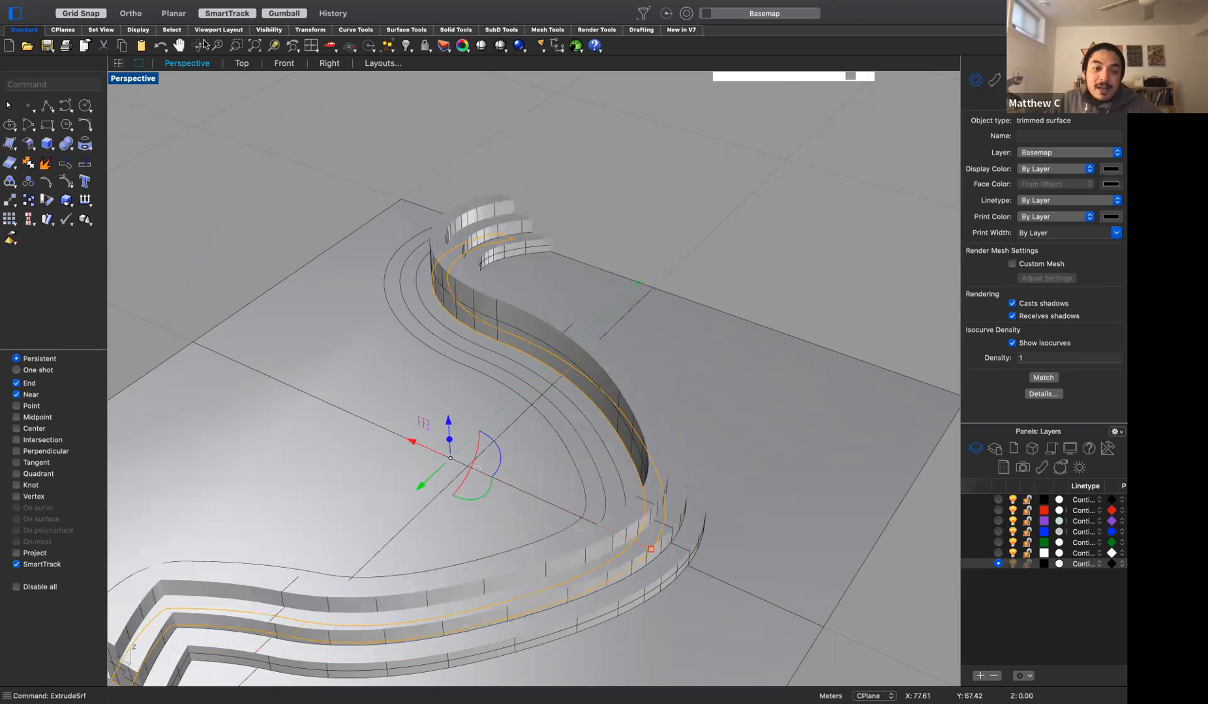
# Set the Perspective view's display mode to Rendered and clear the selection
pyautogui.click(144, 78)
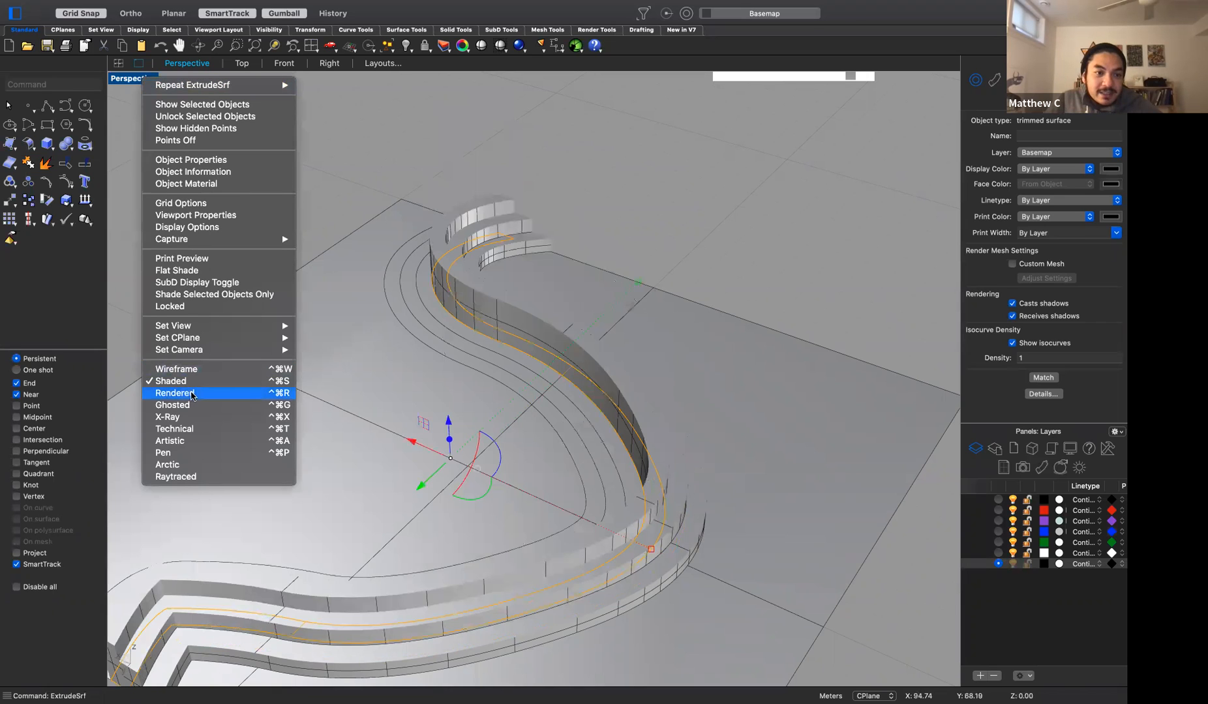
pyautogui.click(191, 394)
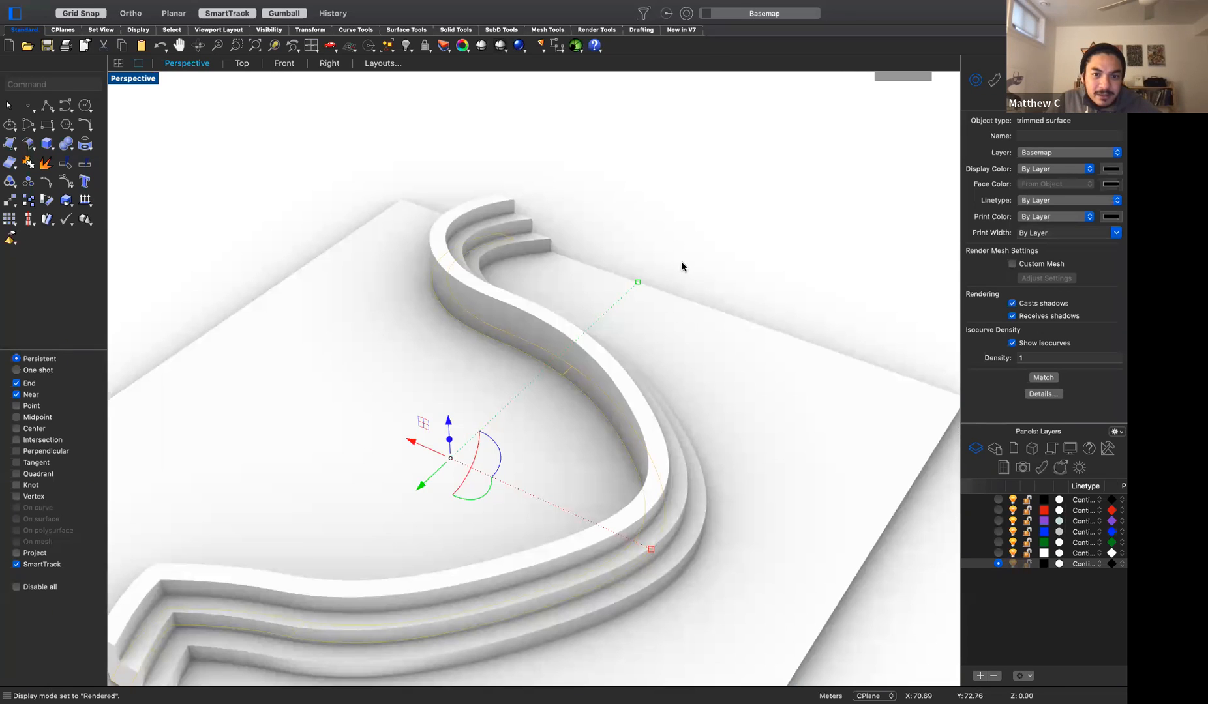
pyautogui.click(701, 253)
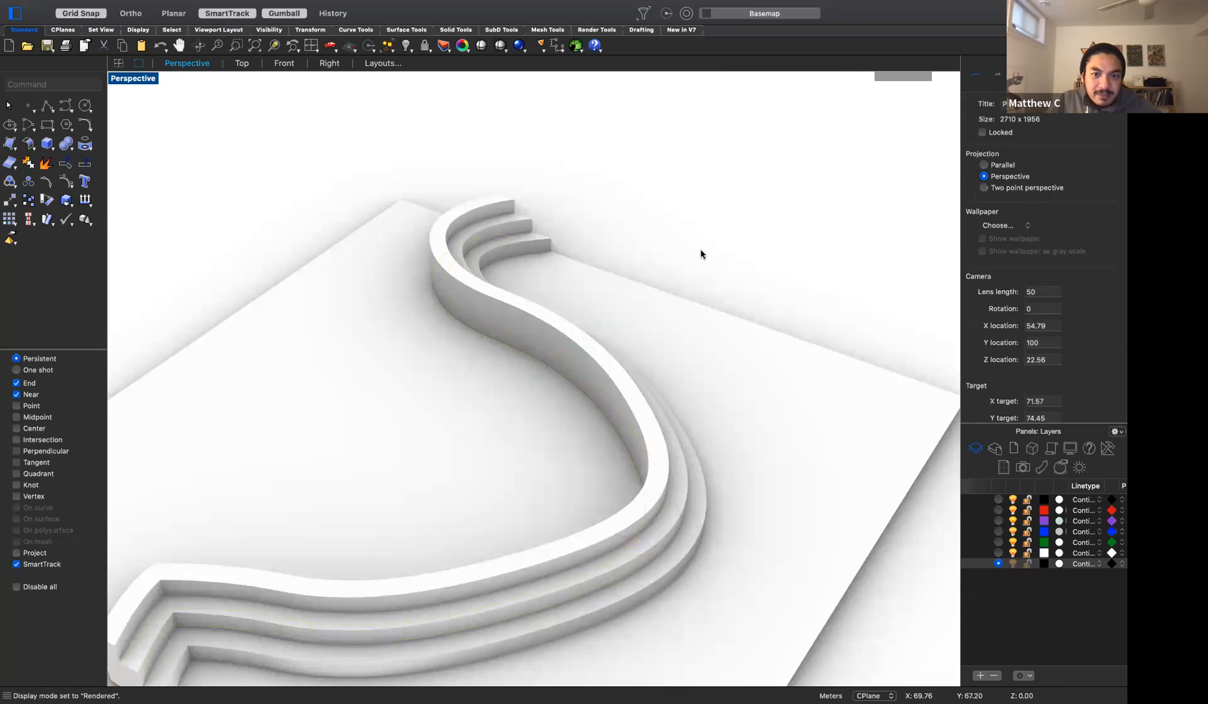
# Extrude the fourth contour strip inward, next to the tallest step, 2 m upward with ExtrudeSrf
pyautogui.click(572, 390)
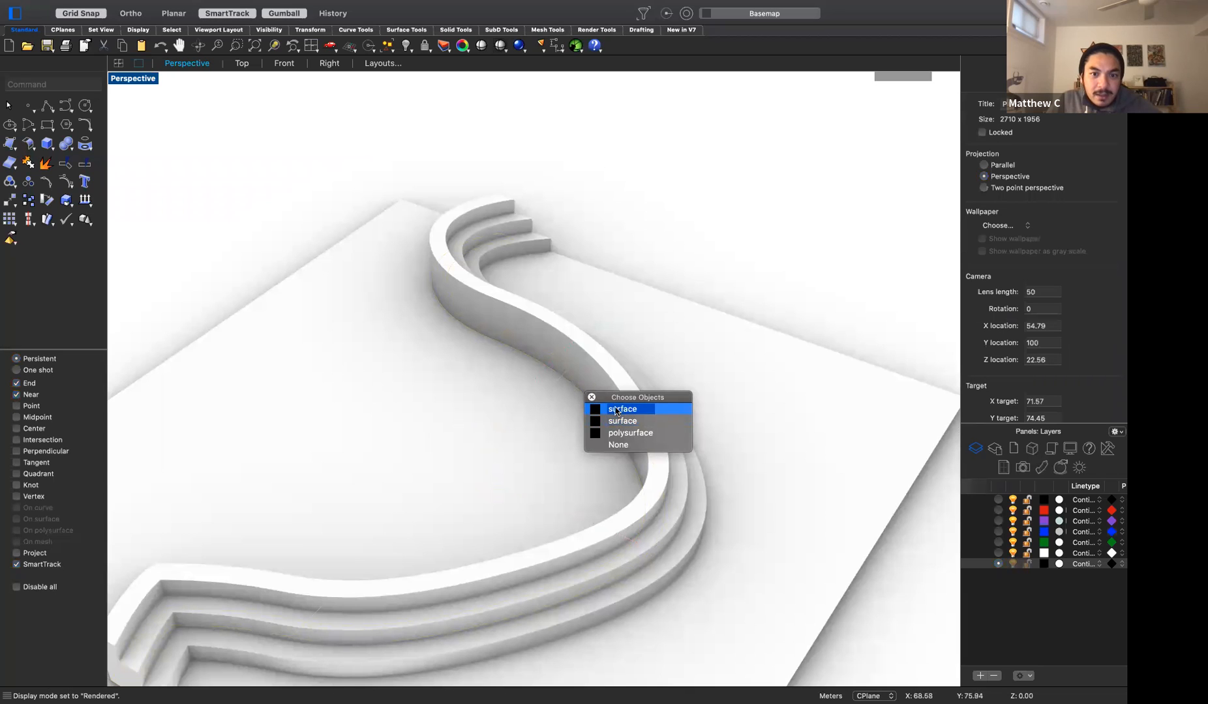
pyautogui.click(623, 410)
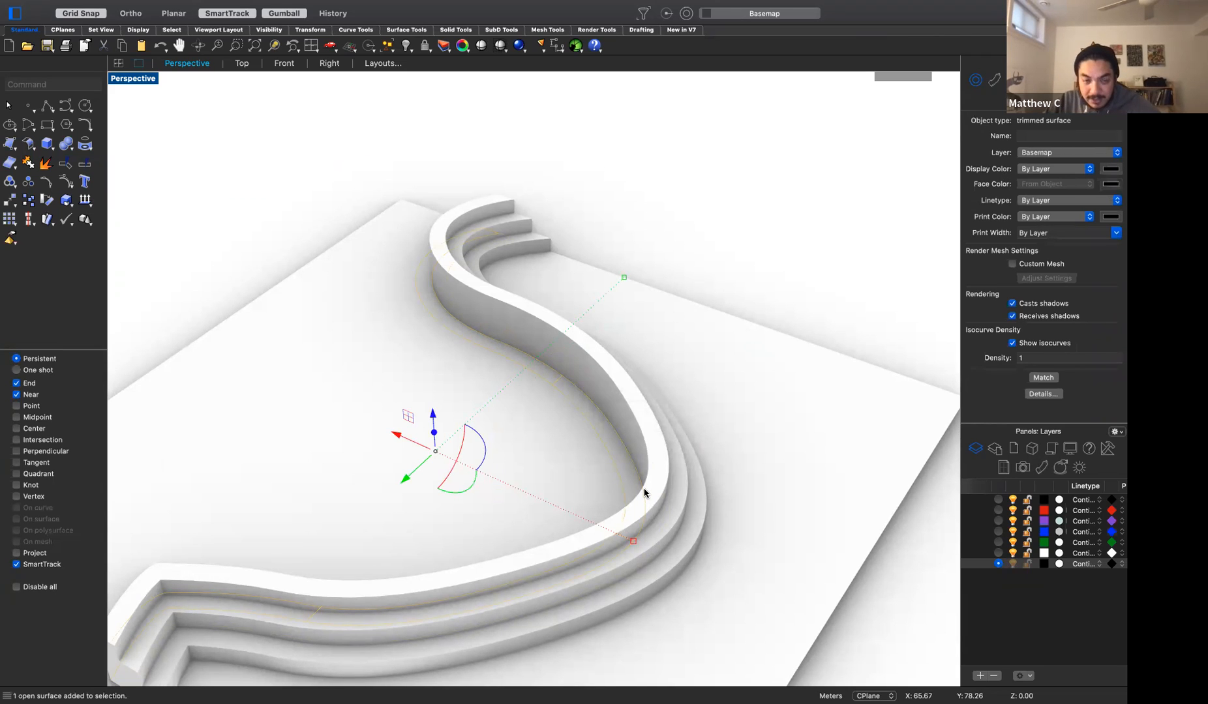
pyautogui.hotkey('ctrl', 'alt', 'r')
pyautogui.write('e')
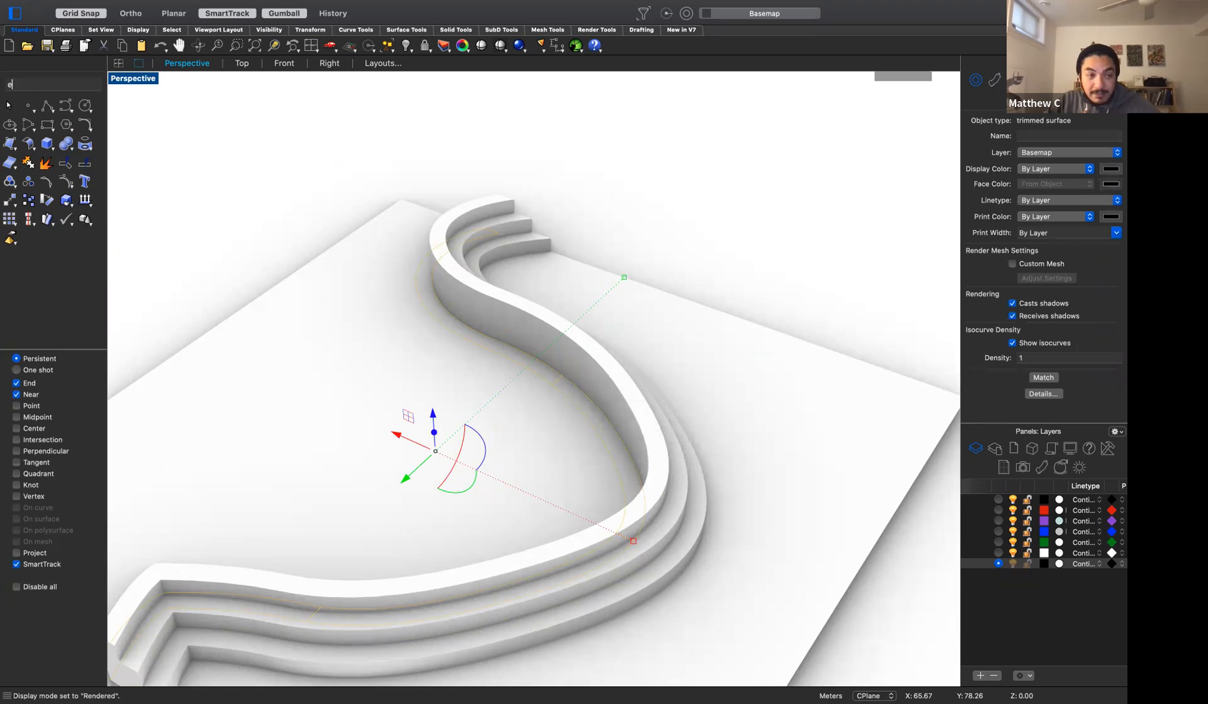
pyautogui.write('xtrudesrf')
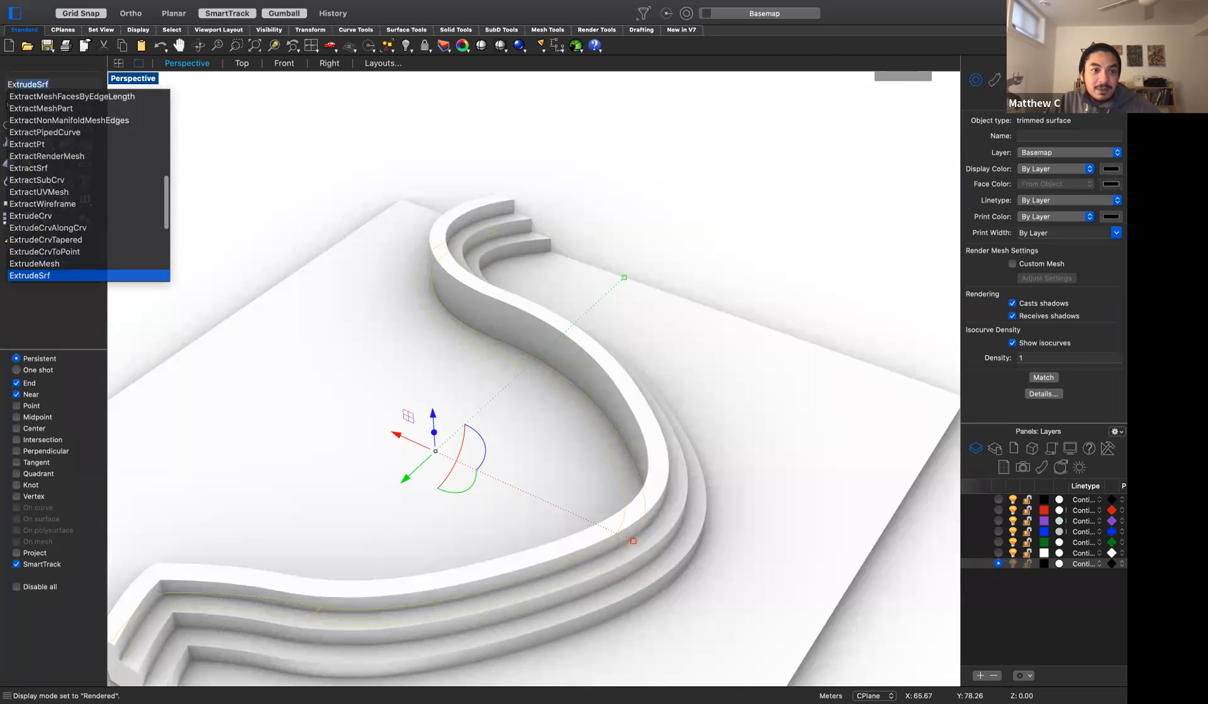
pyautogui.press('Return')
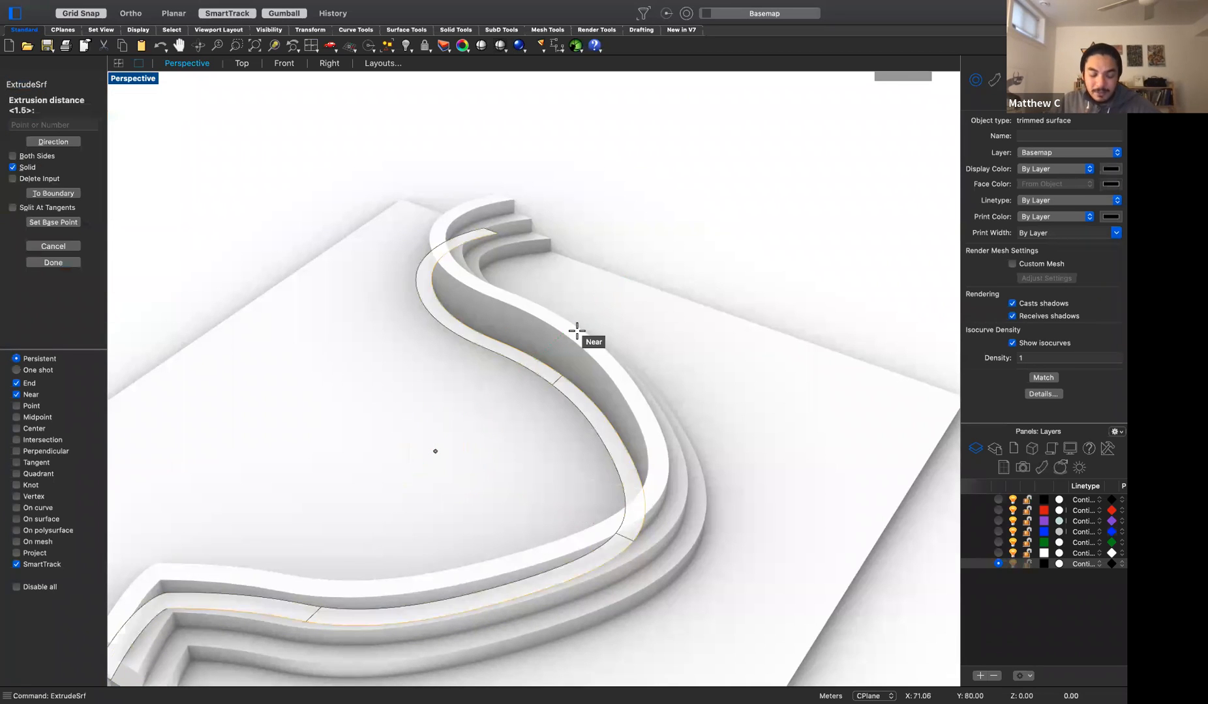
pyautogui.write('2.')
pyautogui.press('BackSpace')
pyautogui.press('BackSpace')
pyautogui.write('2')
pyautogui.press('Return')
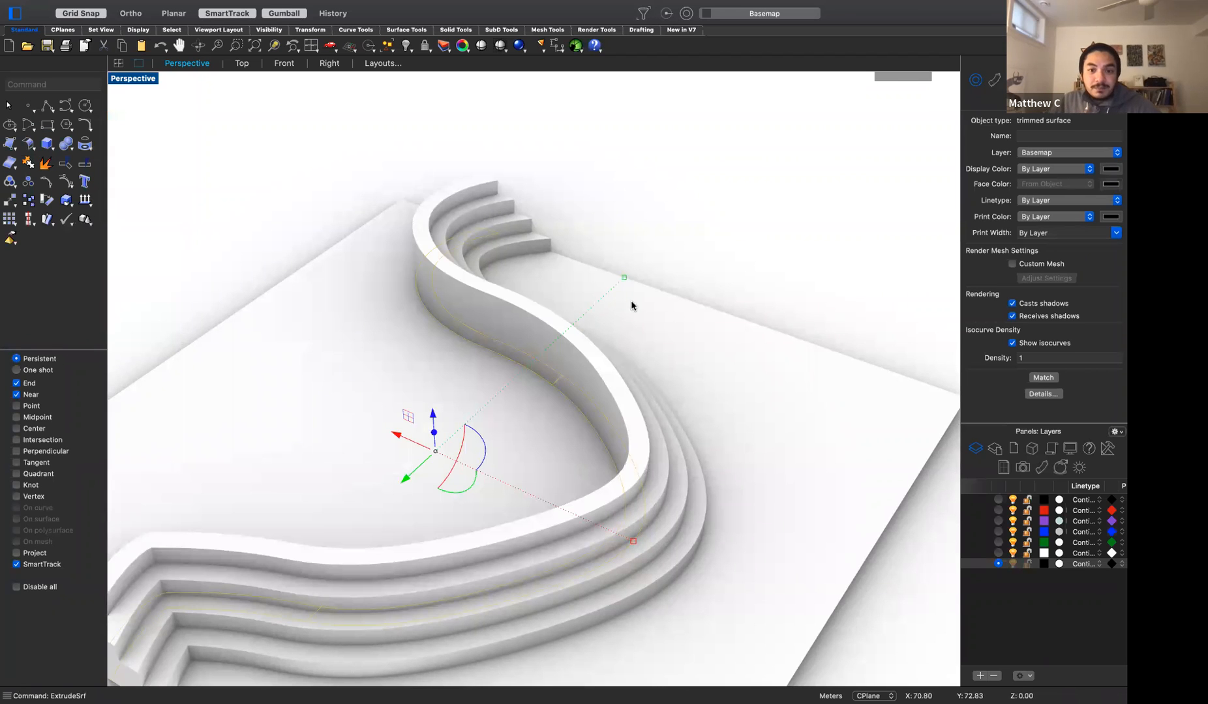
# Extrude the fifth contour strip inward, next to the tallest step, 2.5 m upward as a solid
pyautogui.click(546, 395)
pyautogui.click(591, 416)
pyautogui.press('Return')
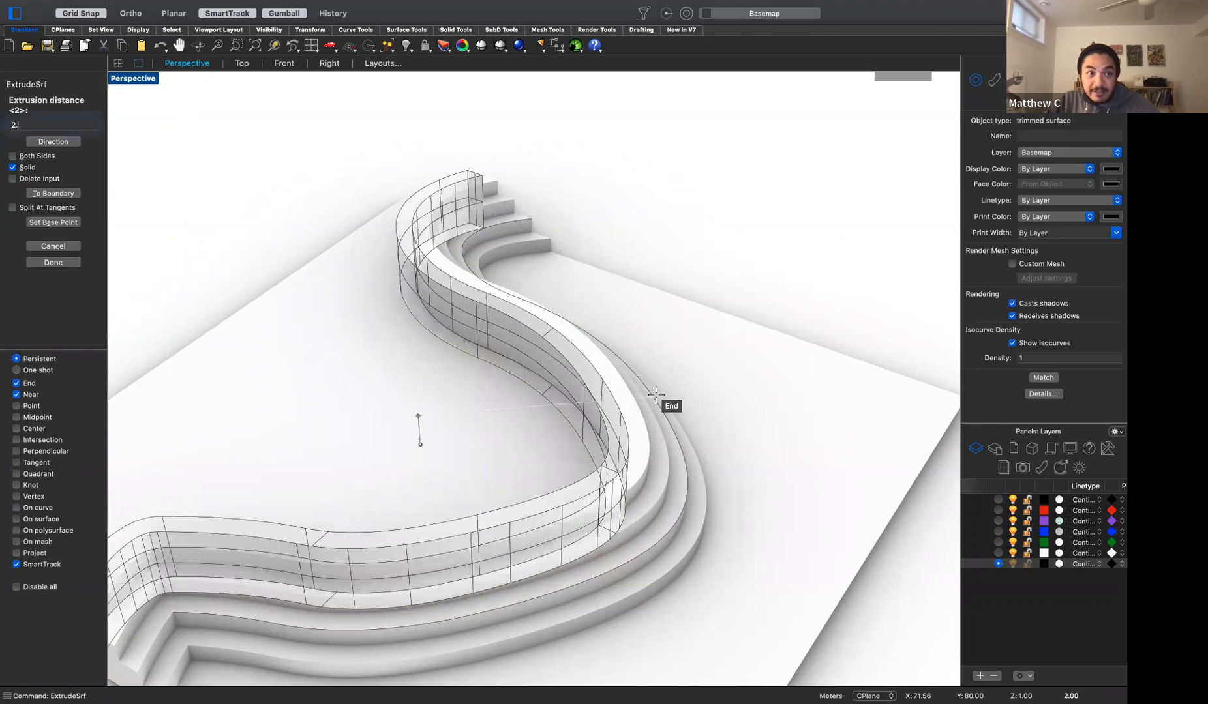
pyautogui.write('2.5')
pyautogui.press('Return')
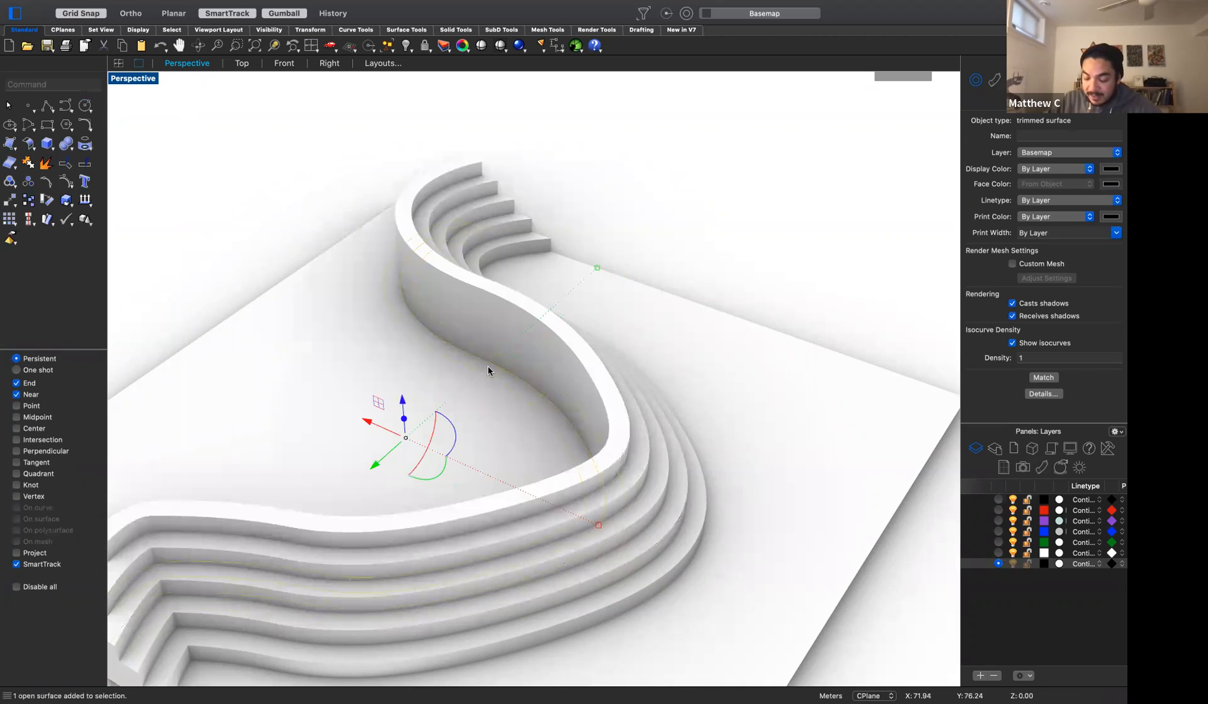
# Extrude the sixth contour strip inward 3 m upward as a solid with ExtrudeSrf
pyautogui.press('Return')
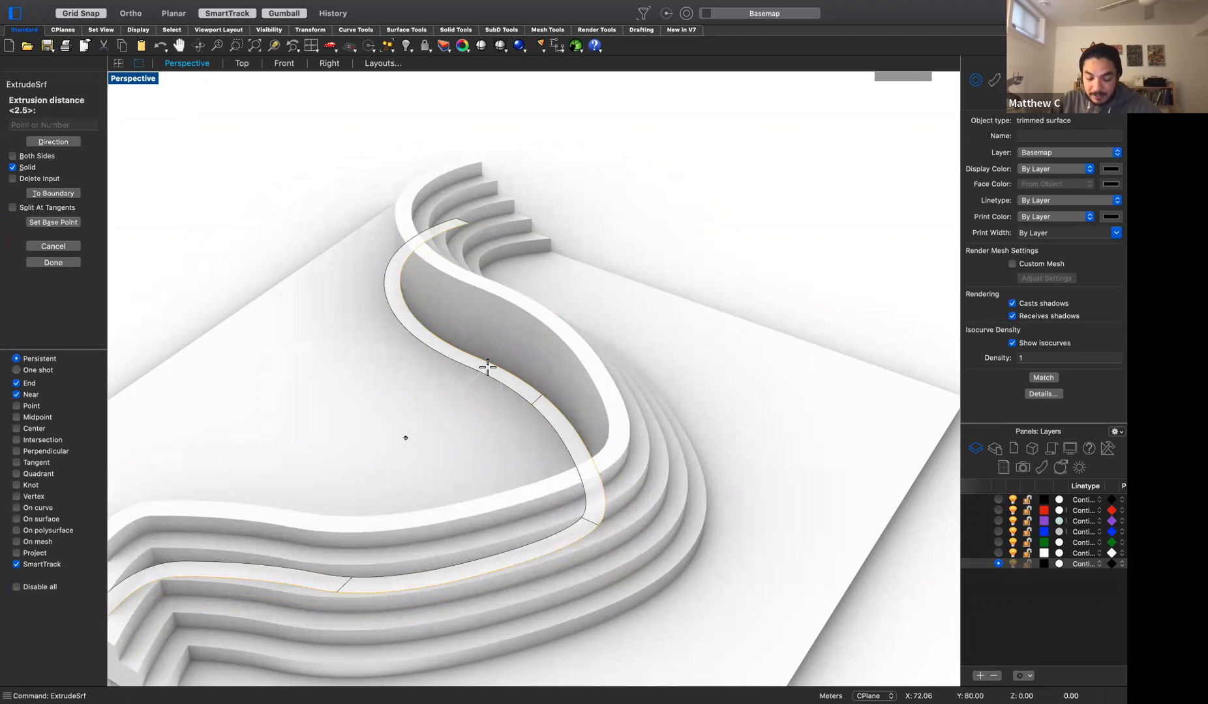
pyautogui.write('3')
pyautogui.press('Return')
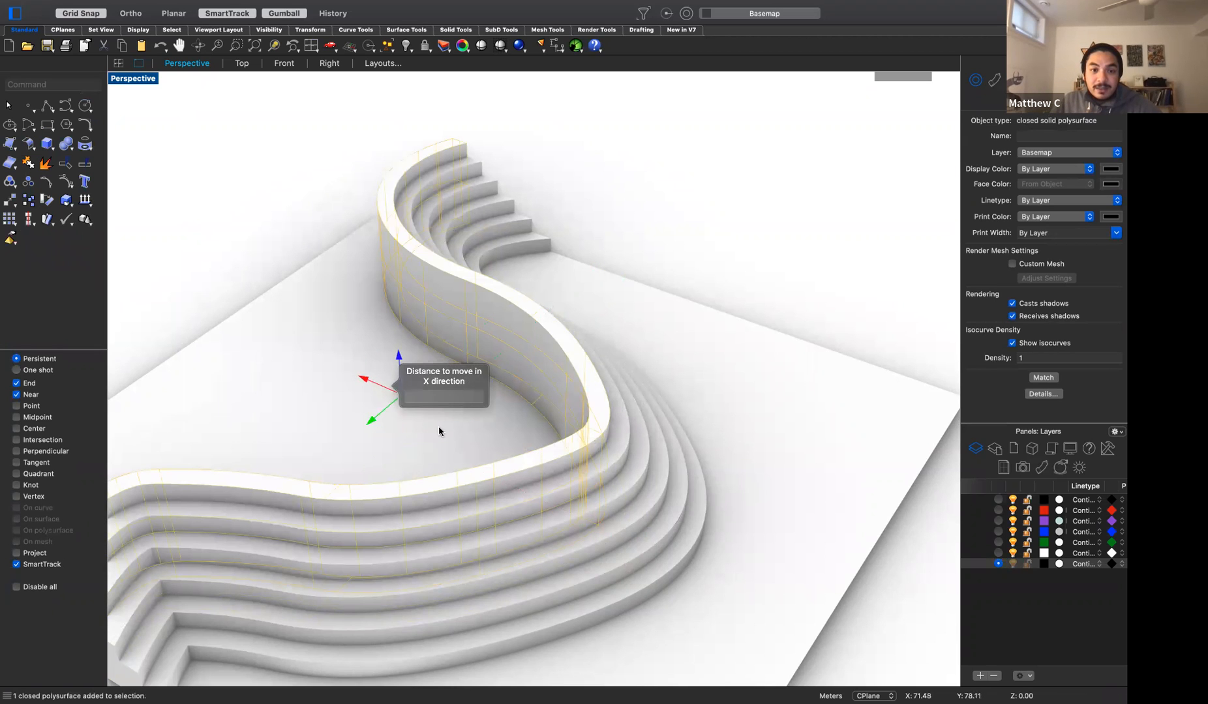
# Extrude the large flat surface behind the innermost strip 3.5 m upward with ExtrudeSrf and clear the selection
pyautogui.keyDown('shift'); pyautogui.keyDown('super'); pyautogui.click(458, 435); pyautogui.keyUp('super'); pyautogui.keyUp('shift')
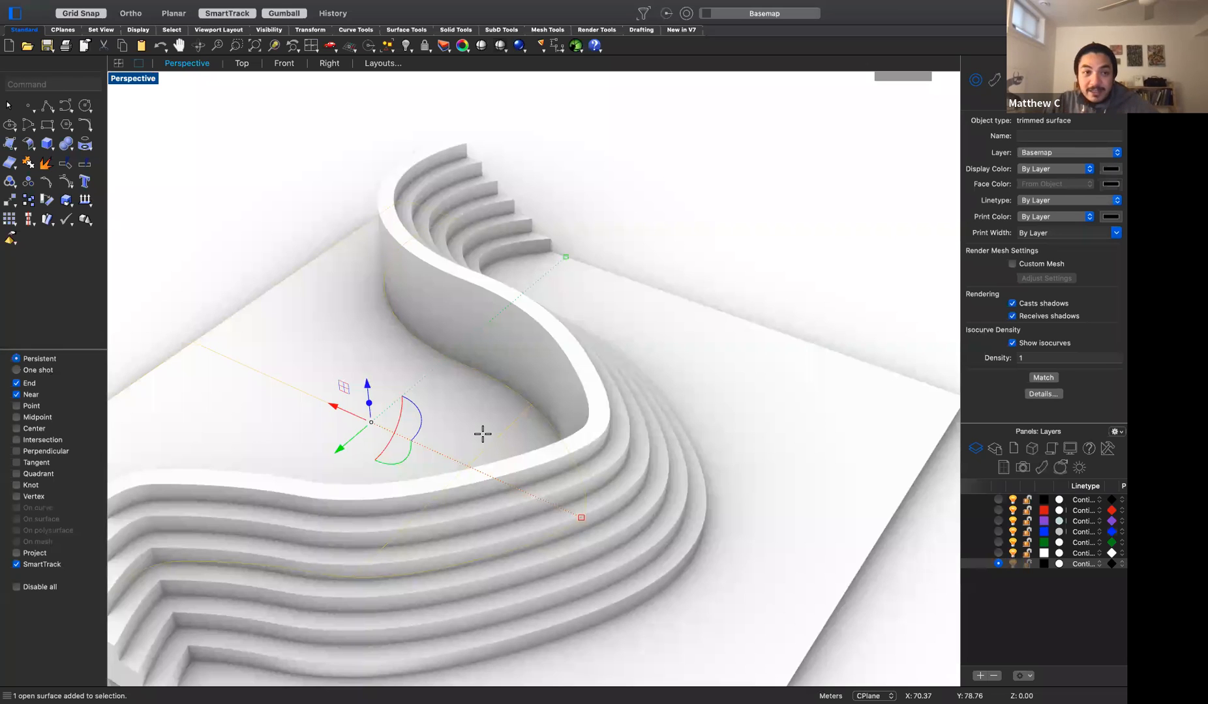
pyautogui.write('ExtrudeSrf')
pyautogui.press('Return')
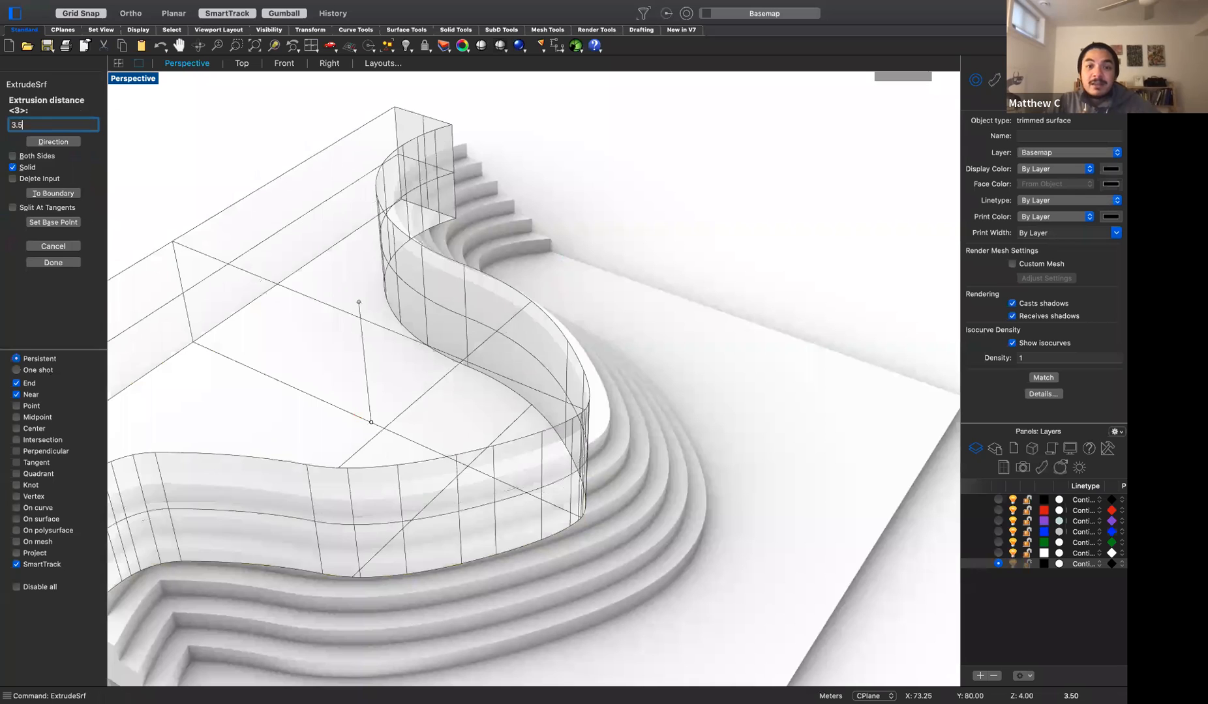
pyautogui.press('Escape')
pyautogui.press('Escape')
pyautogui.scroll(-5, 653, 214)
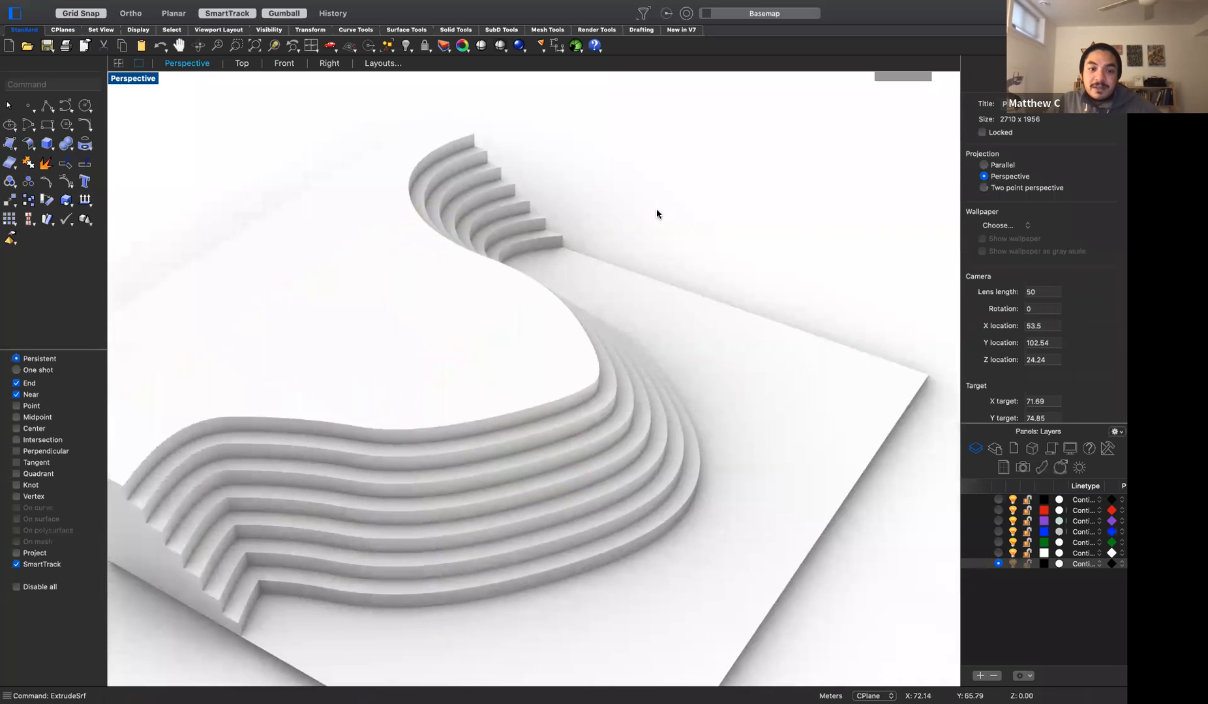
# Examine the terraced tile from several angles in the Perspective view
pyautogui.scroll(-6, 653, 214)
pyautogui.moveTo(725, 286); pyautogui.dragTo(657, 297, button='right')
pyautogui.scroll(3, 658, 297)
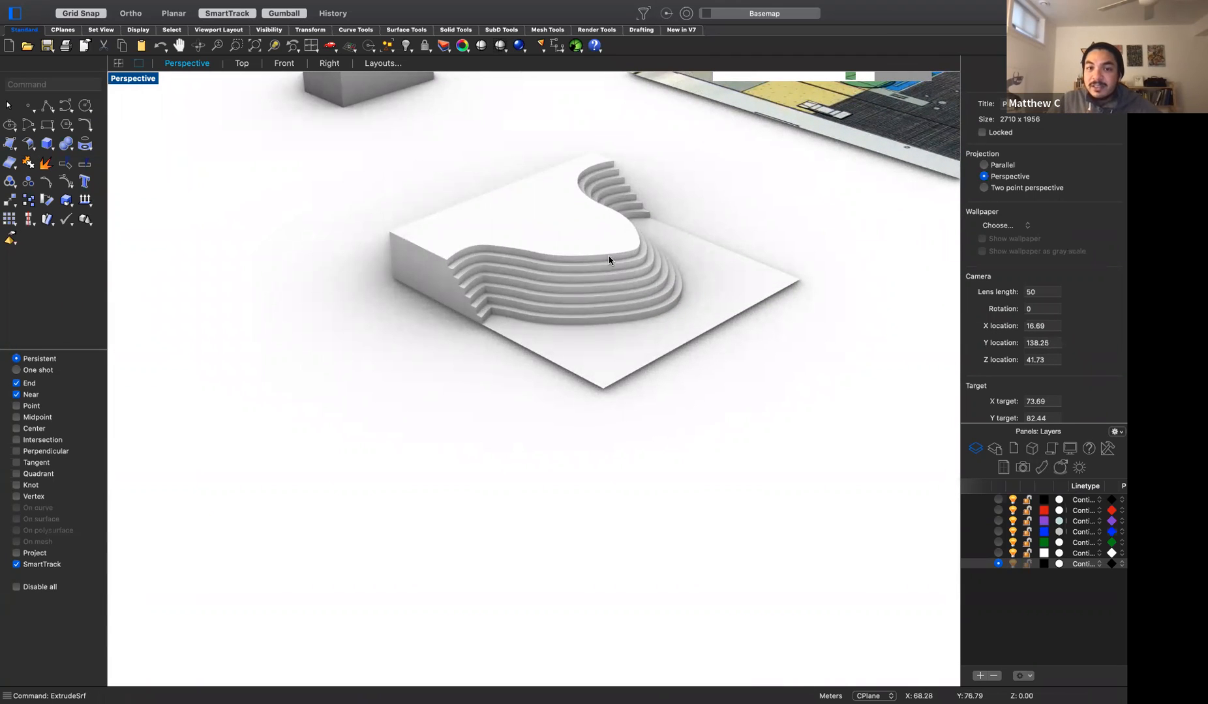
pyautogui.moveTo(739, 334); pyautogui.dragTo(675, 313, button='right')
pyautogui.scroll(-5, 641, 351)
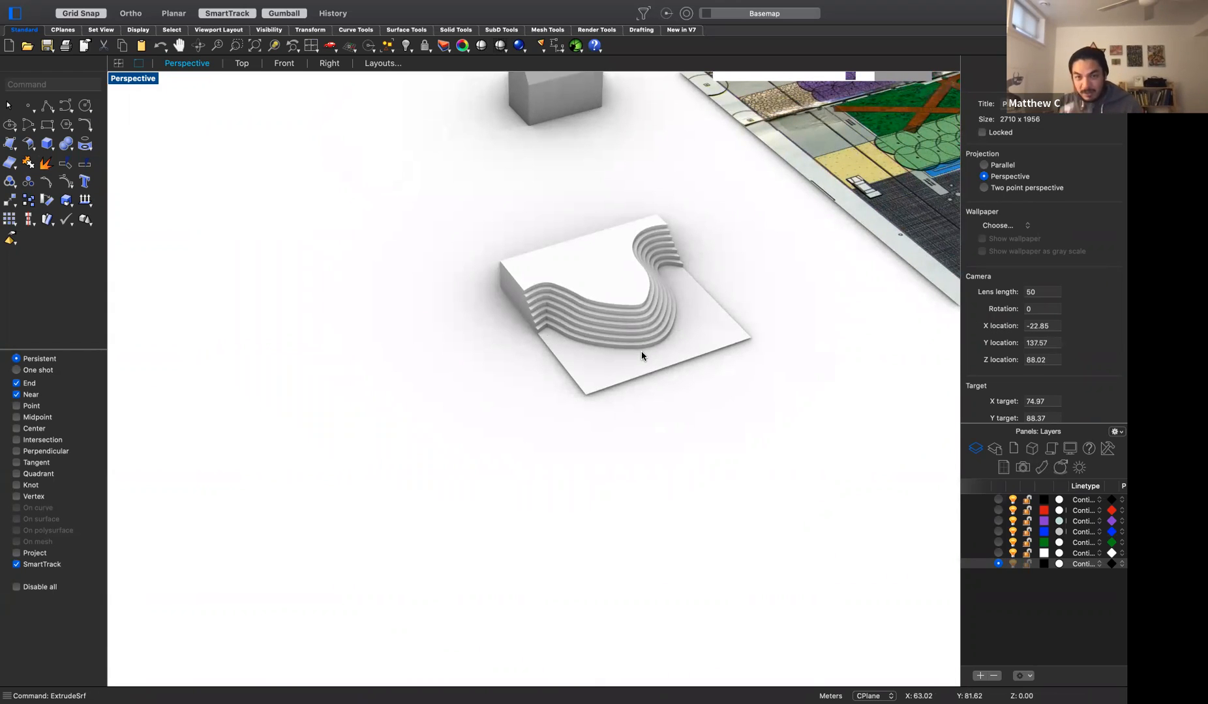
pyautogui.moveTo(642, 364); pyautogui.dragTo(757, 47, button='right')
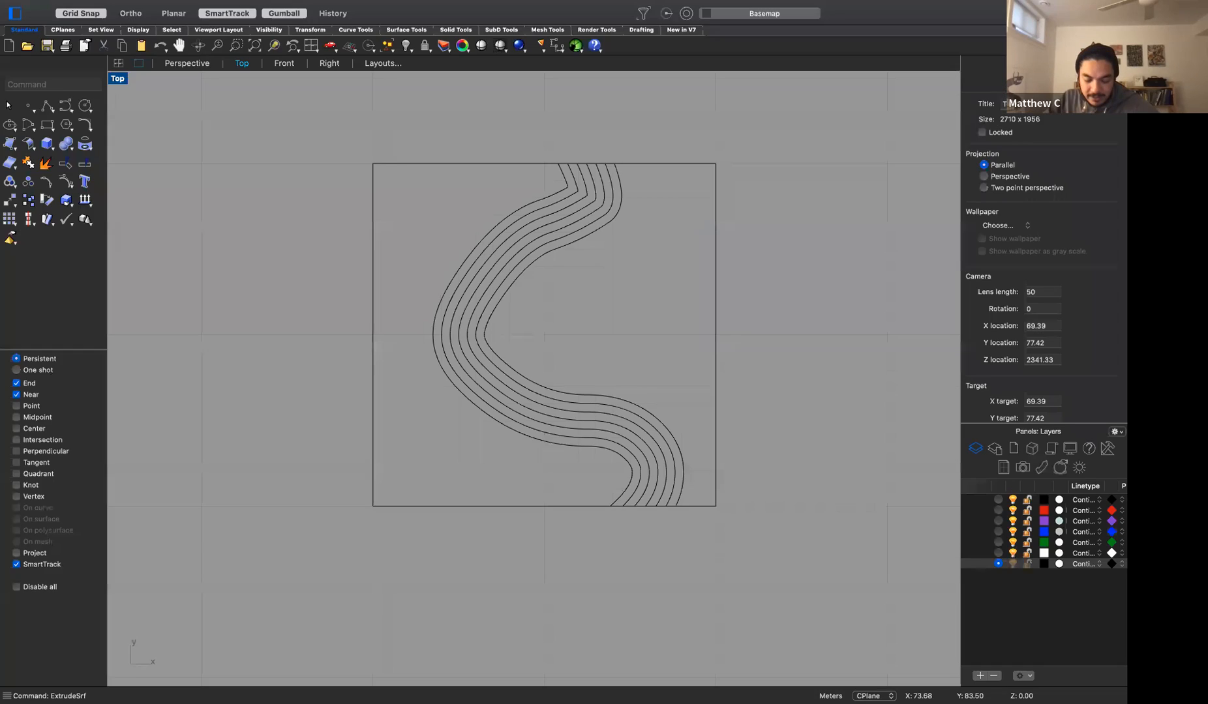
pyautogui.write('Delete')
pyautogui.press('Escape')
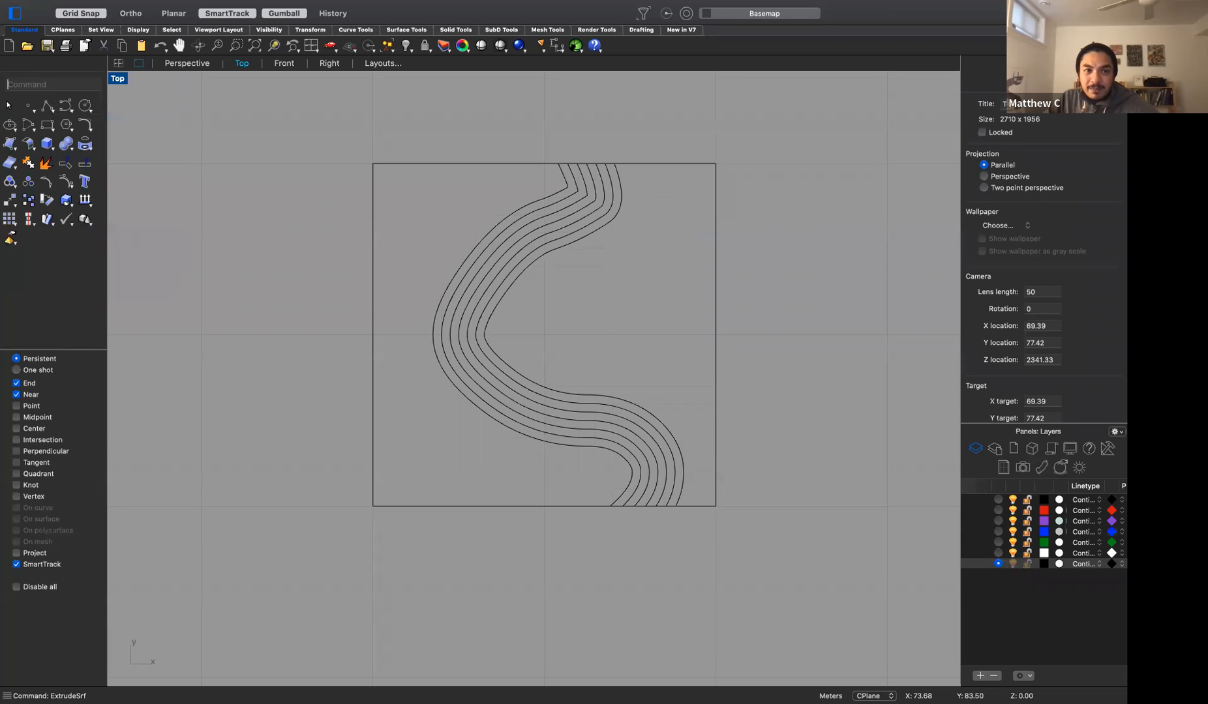
pyautogui.click(187, 63)
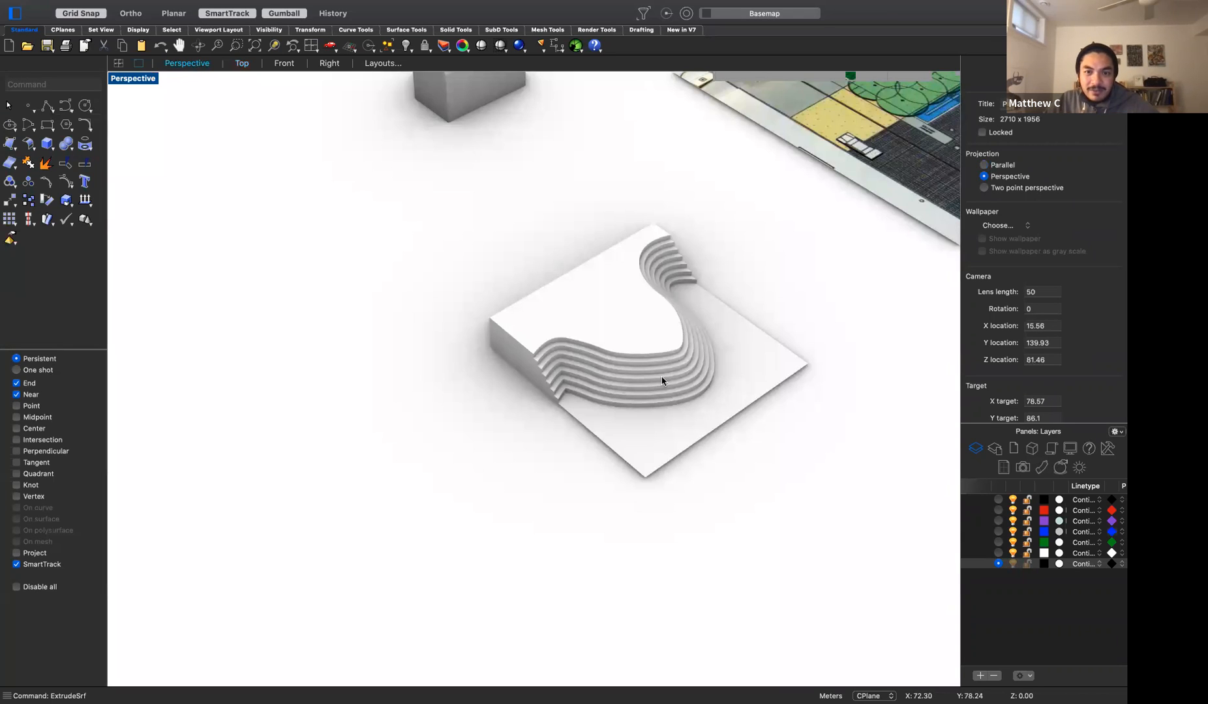
# Drape a surface over the whole terraced tile in the Top view, with a spacing of 5
pyautogui.click(242, 64)
pyautogui.write('Dra')
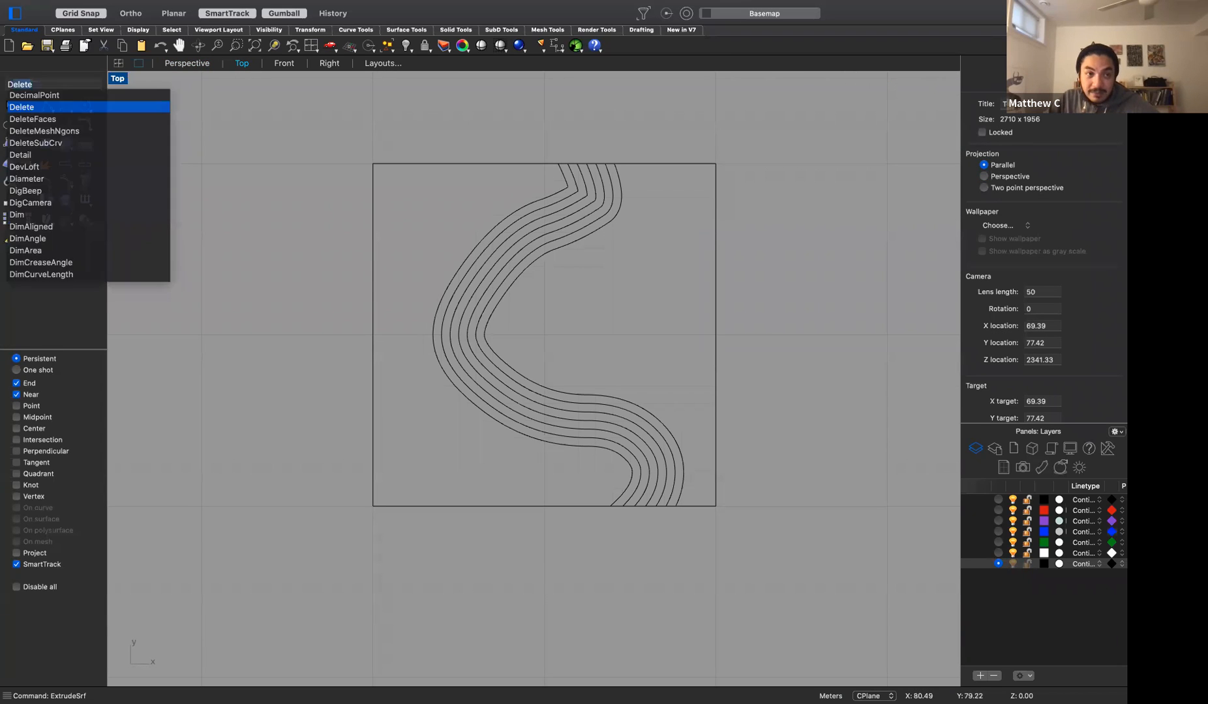
pyautogui.write('pe')
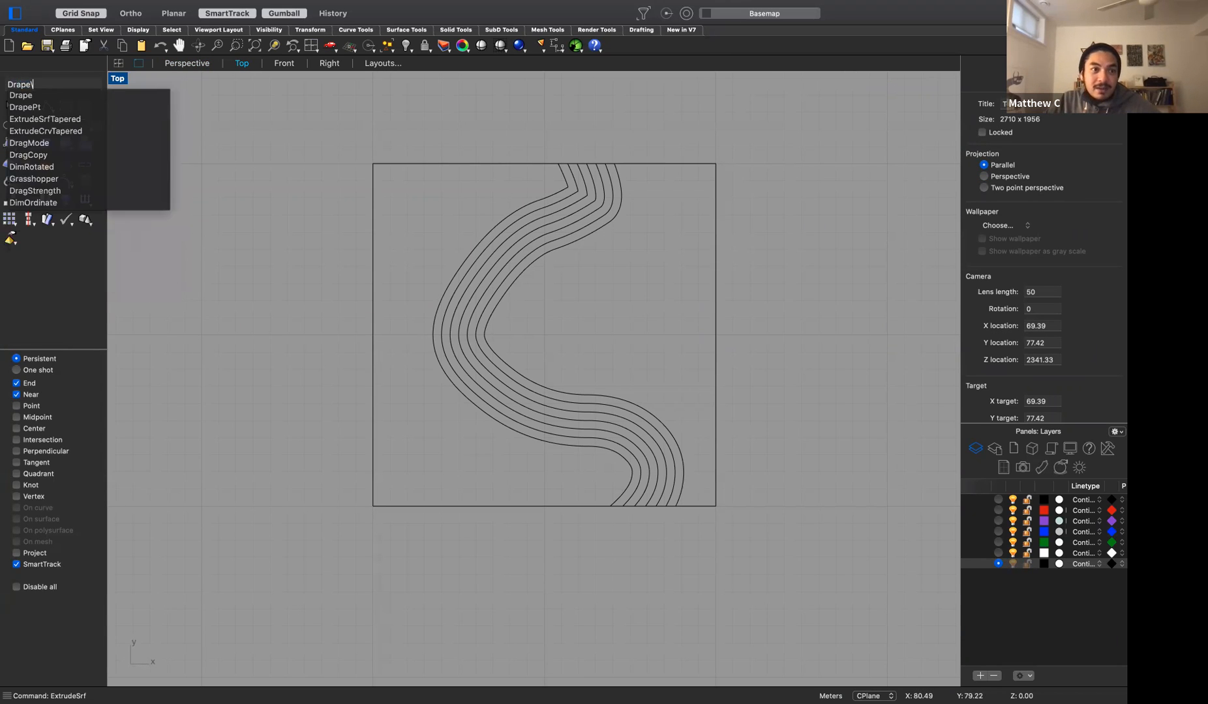
pyautogui.press('Return')
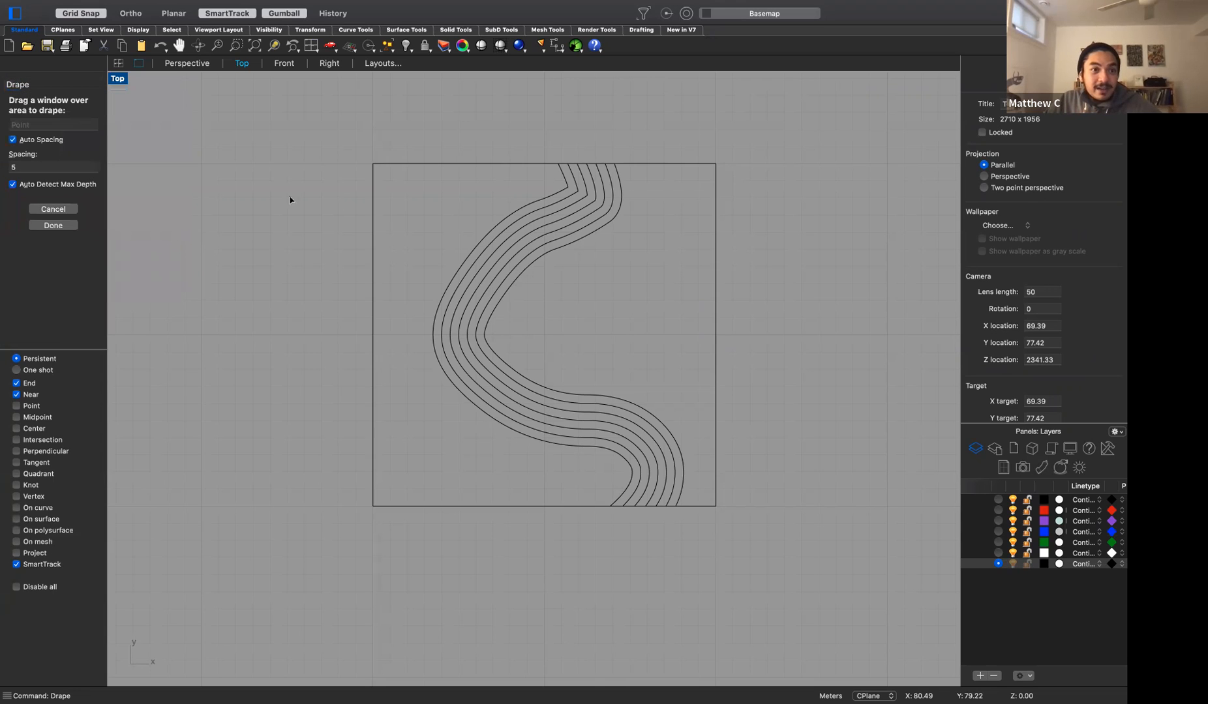
pyautogui.moveTo(358, 152); pyautogui.dragTo(726, 514)
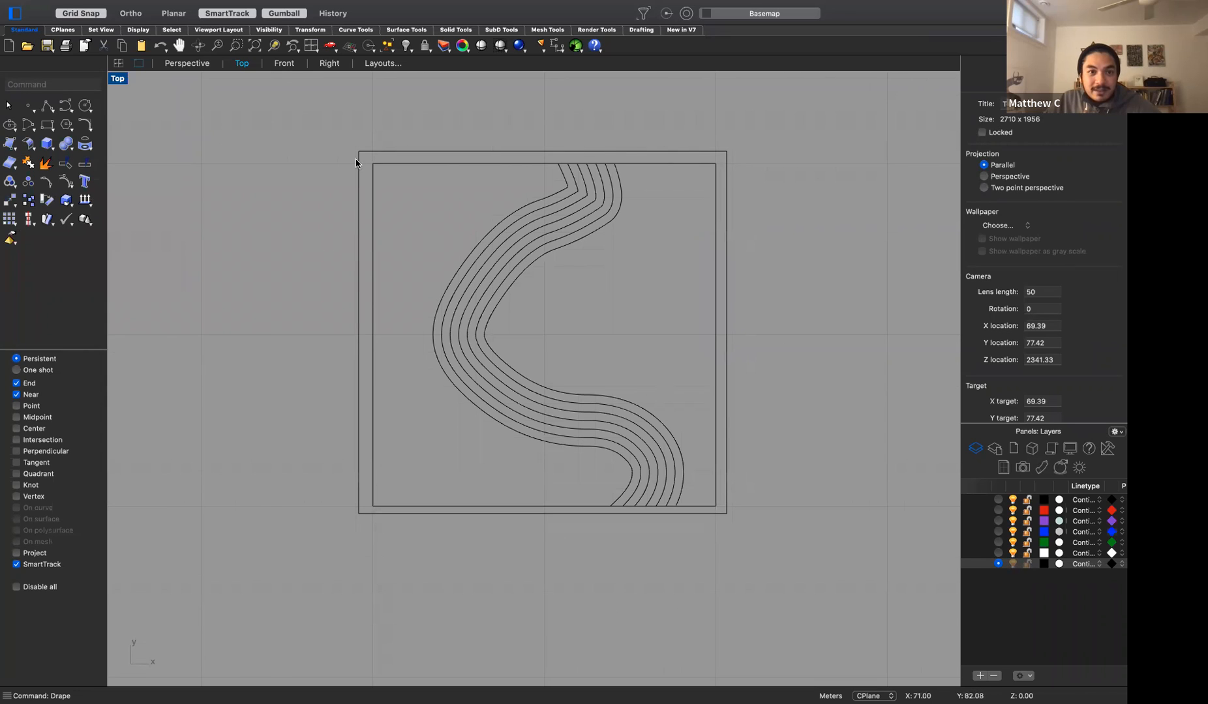
# Examine the draped surface along the terrace steps up close and as a whole in Perspective
pyautogui.click(185, 67)
pyautogui.scroll(5, 665, 385)
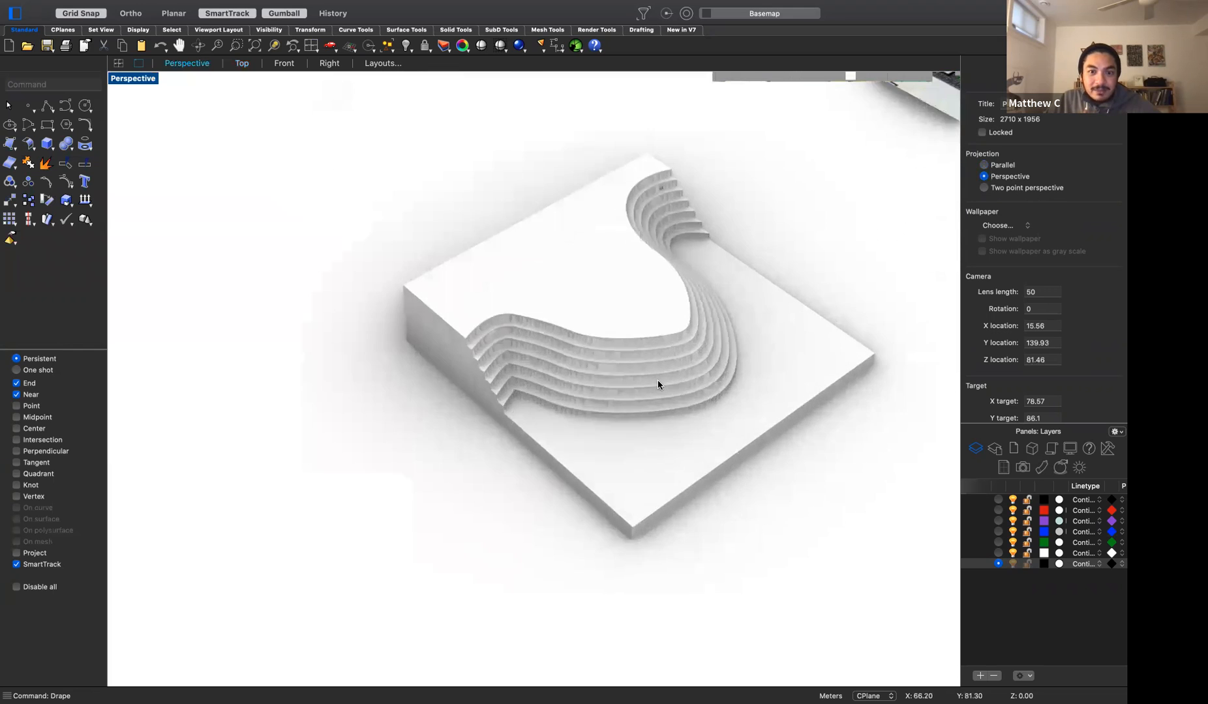
pyautogui.scroll(10, 657, 383)
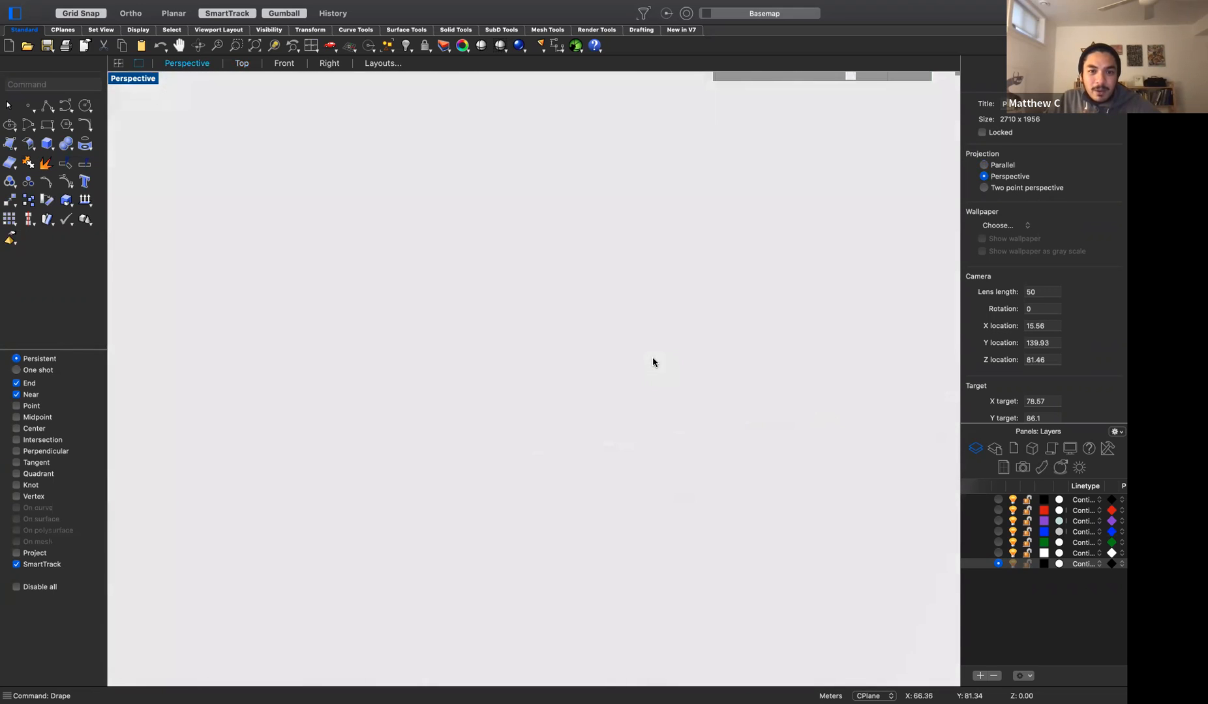
pyautogui.scroll(10, 653, 358)
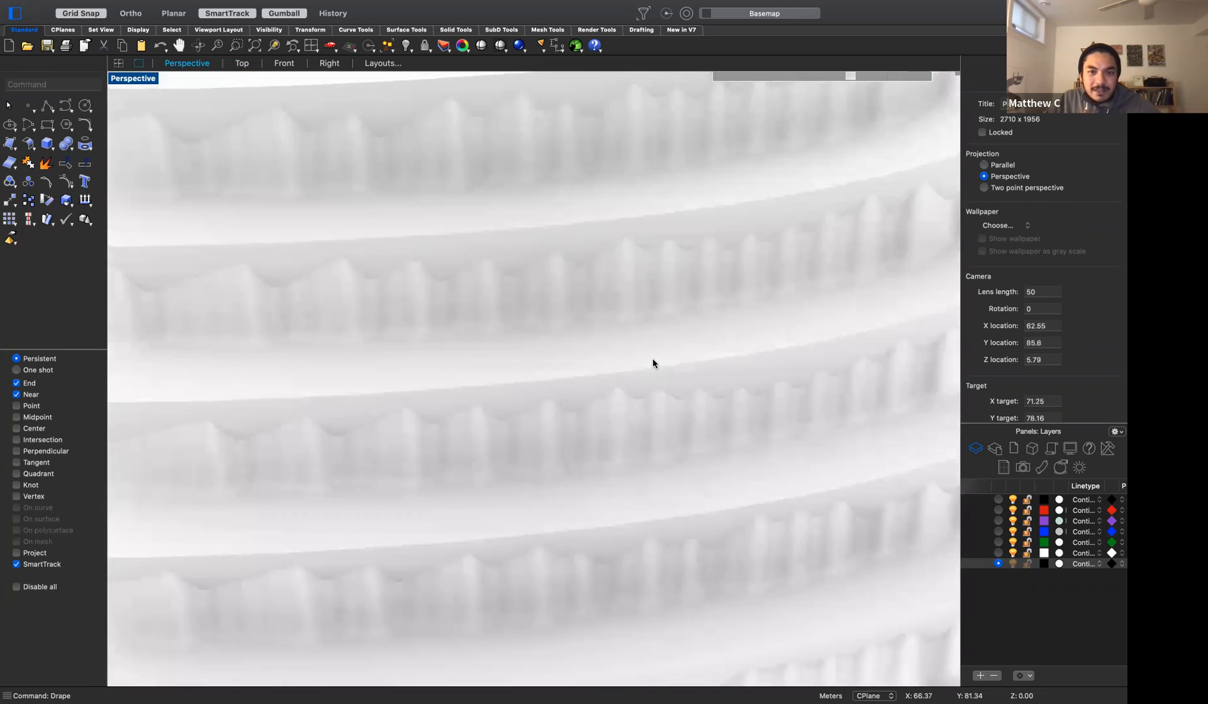
pyautogui.scroll(-10, 653, 357)
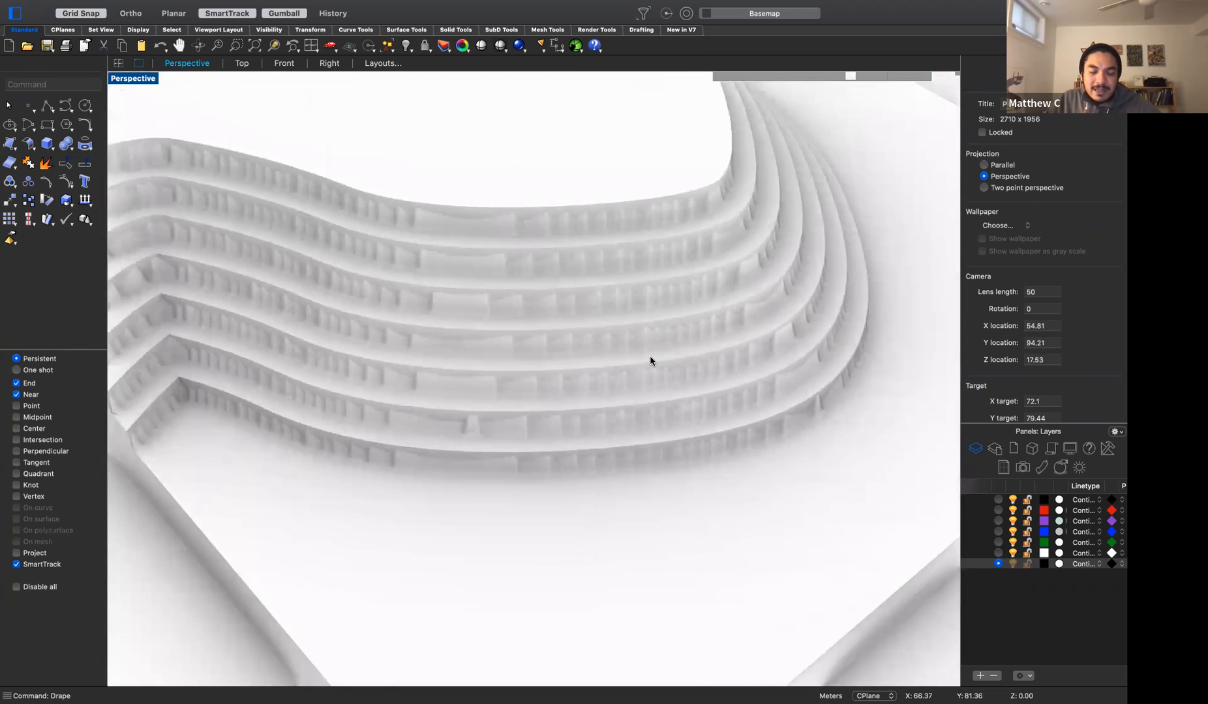
pyautogui.scroll(-10, 651, 361)
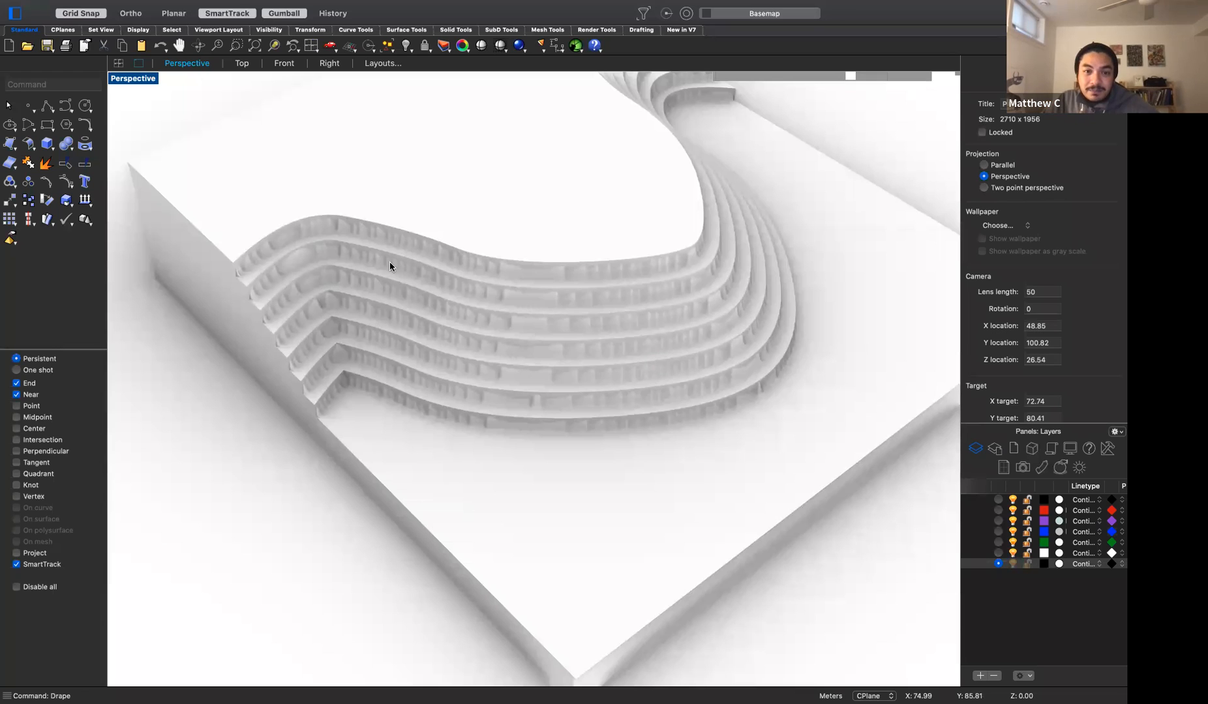
pyautogui.scroll(-5, 314, 240)
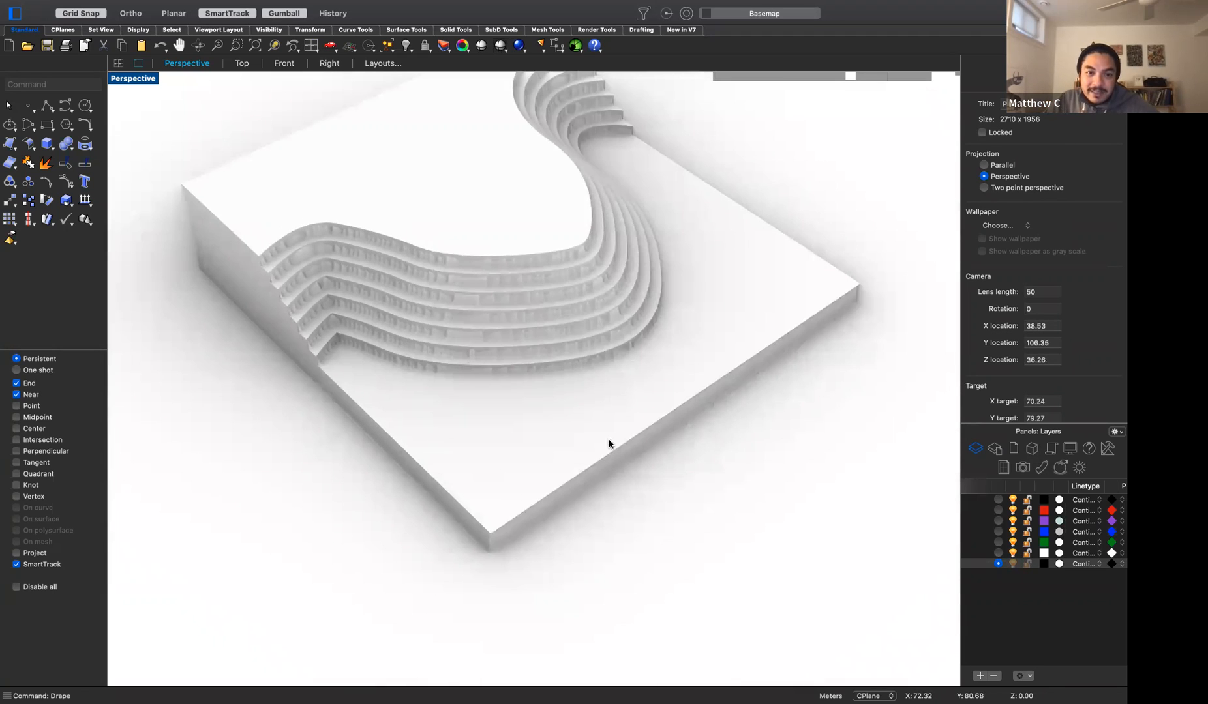
pyautogui.scroll(-2, 609, 440)
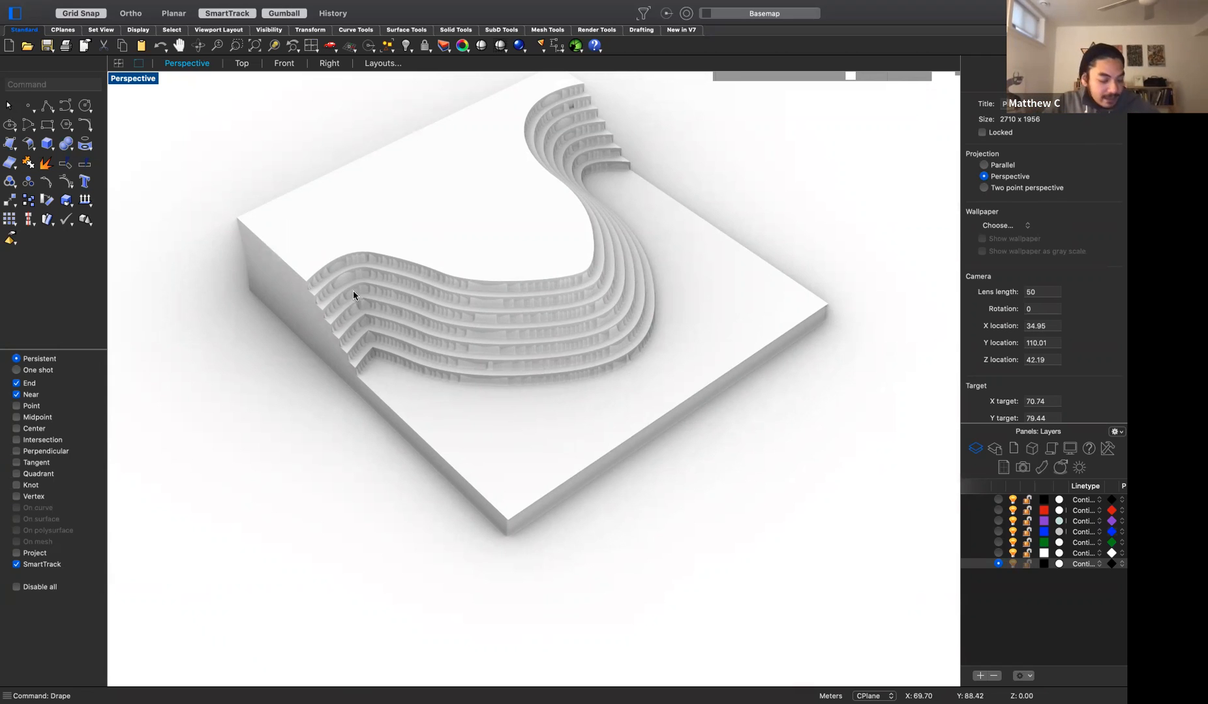
# Delete the draped surface by its outer frame in the Top view
pyautogui.click(237, 65)
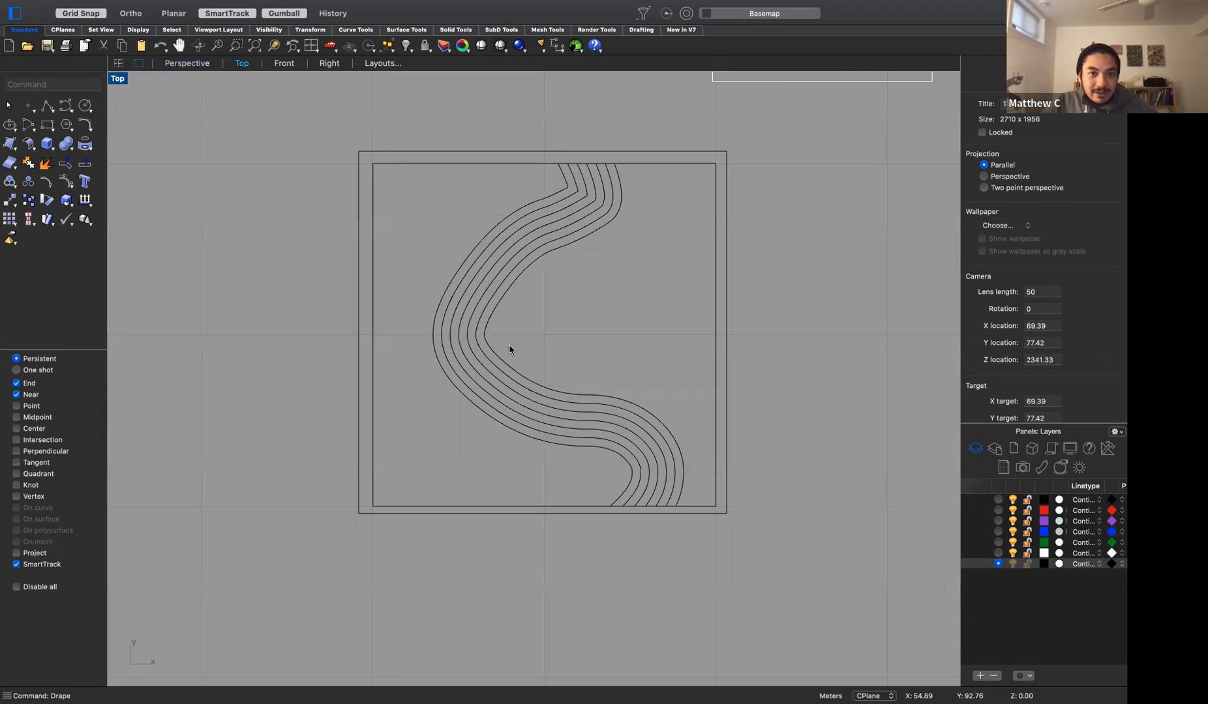
pyautogui.click(535, 153)
pyautogui.press('Delete')
pyautogui.write('de')
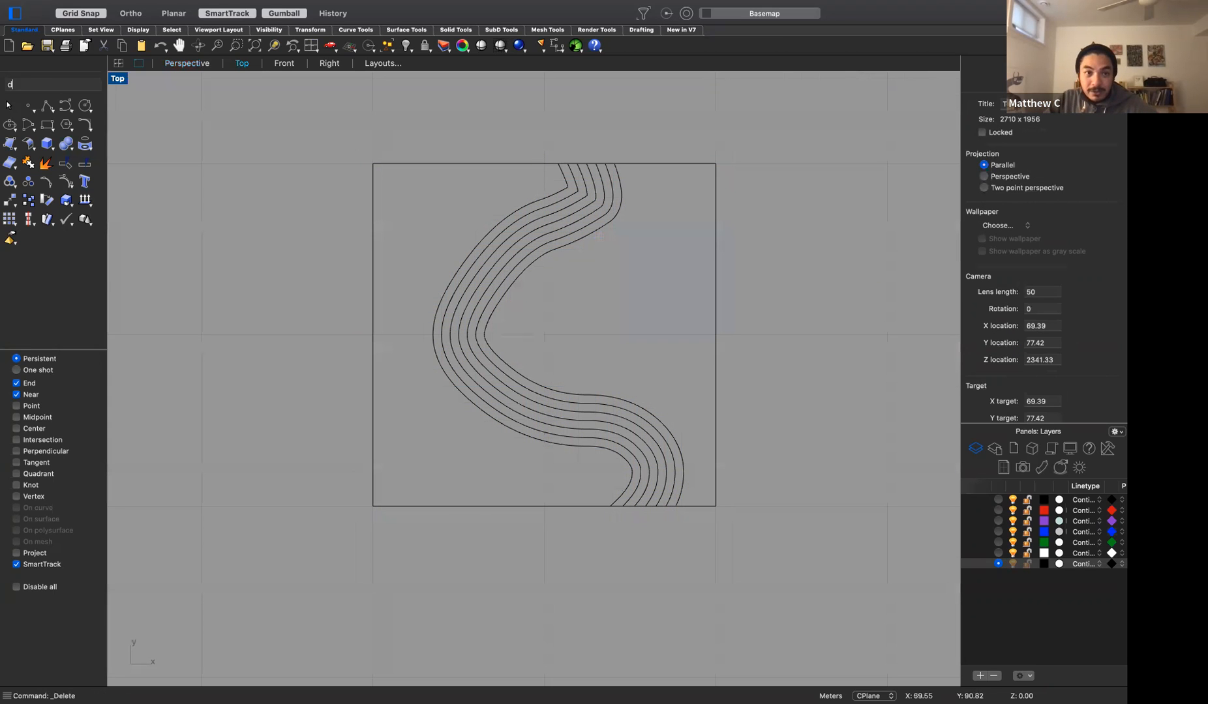
pyautogui.press('Escape')
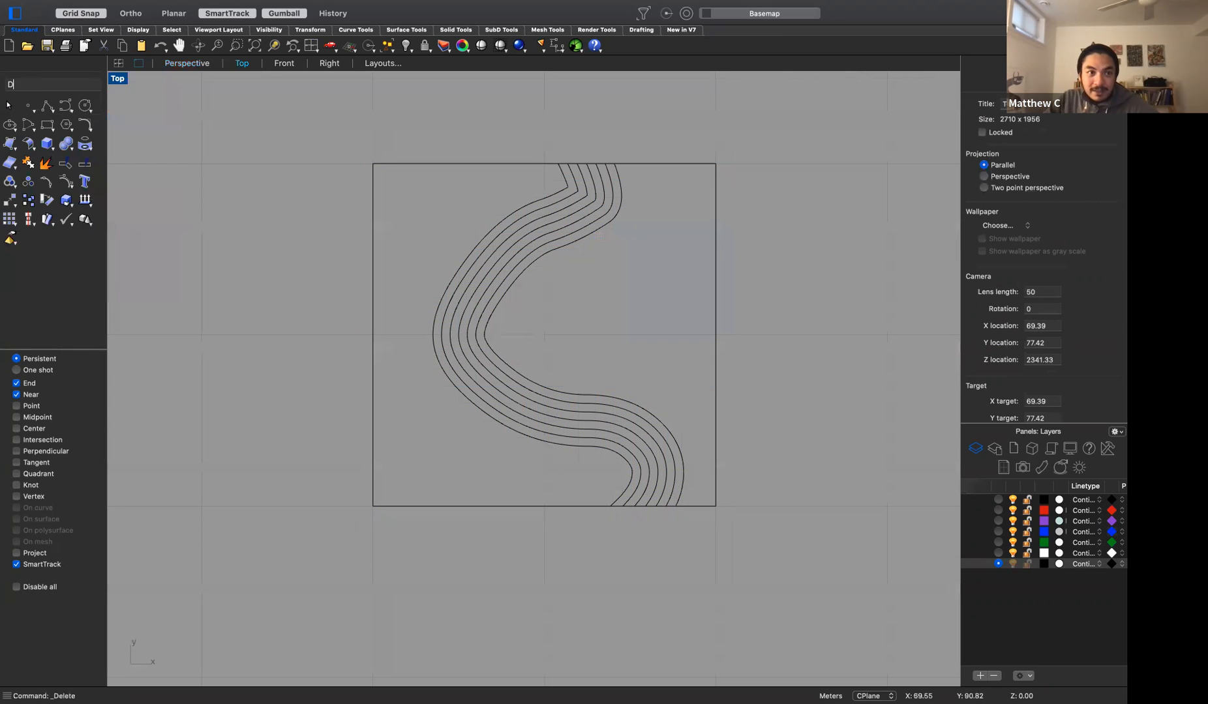
# Drape a new surface over the whole terraced tile in the Top view with the spacing set to 20
pyautogui.write('Drape')
pyautogui.press('Return')
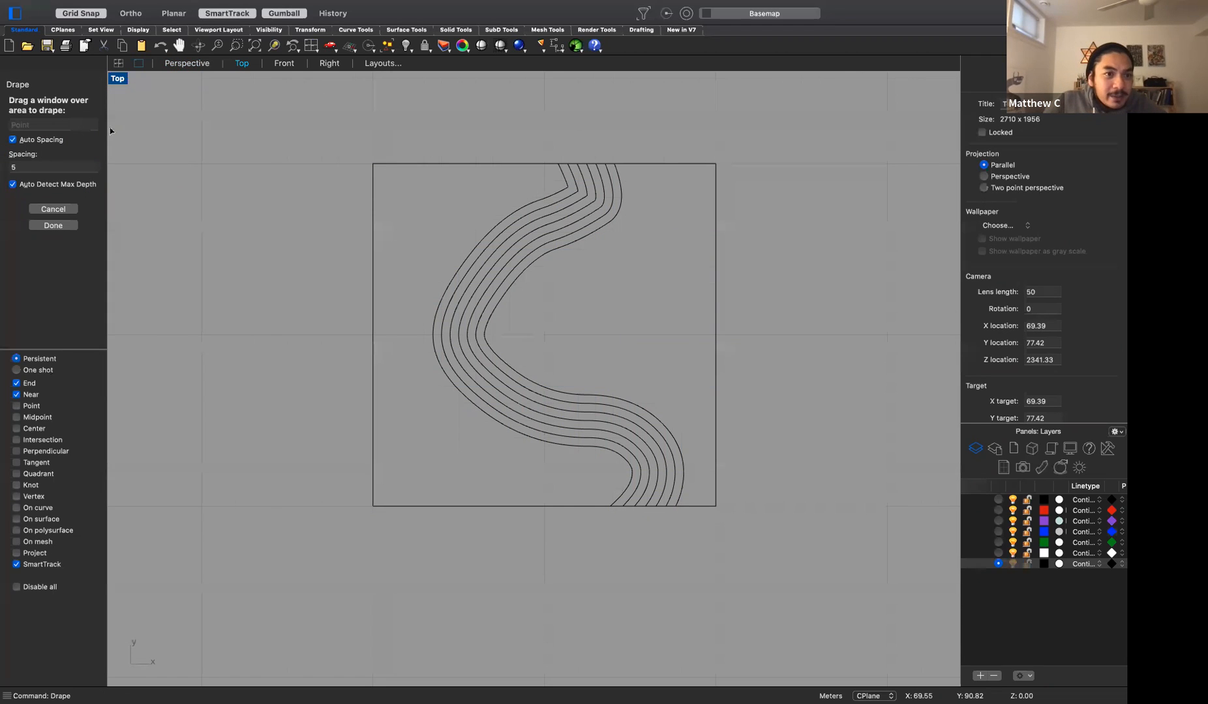
pyautogui.click(4, 165)
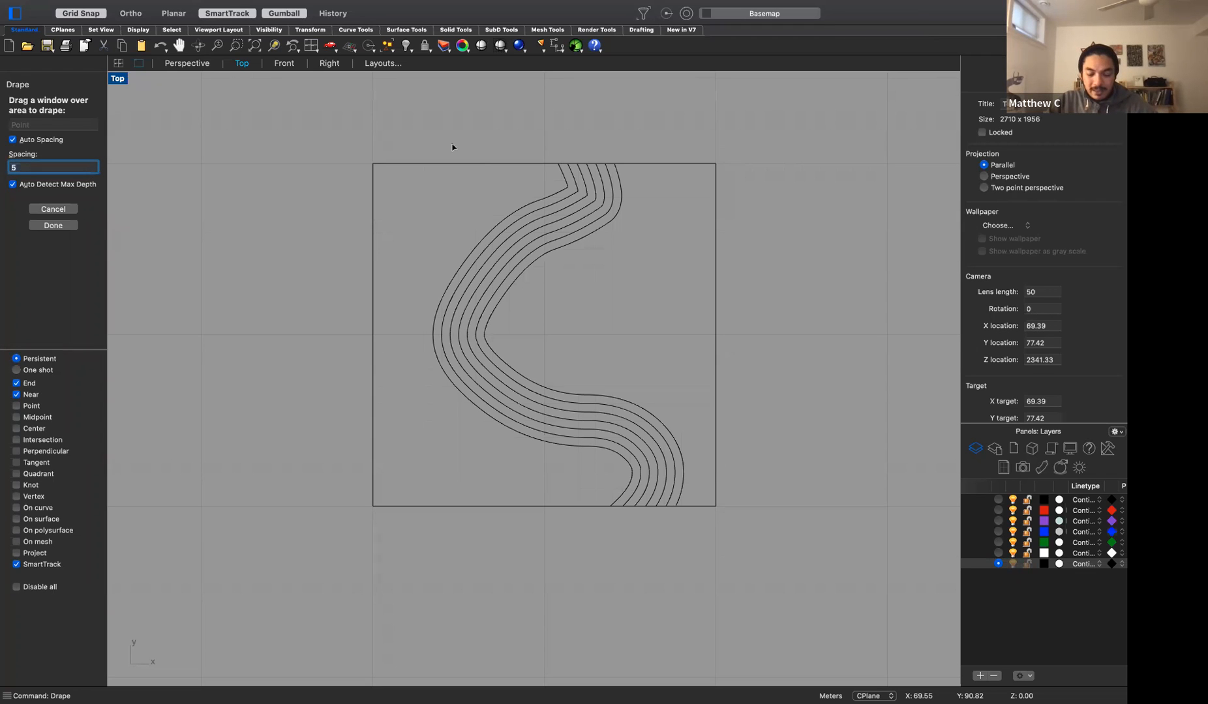
pyautogui.write('20')
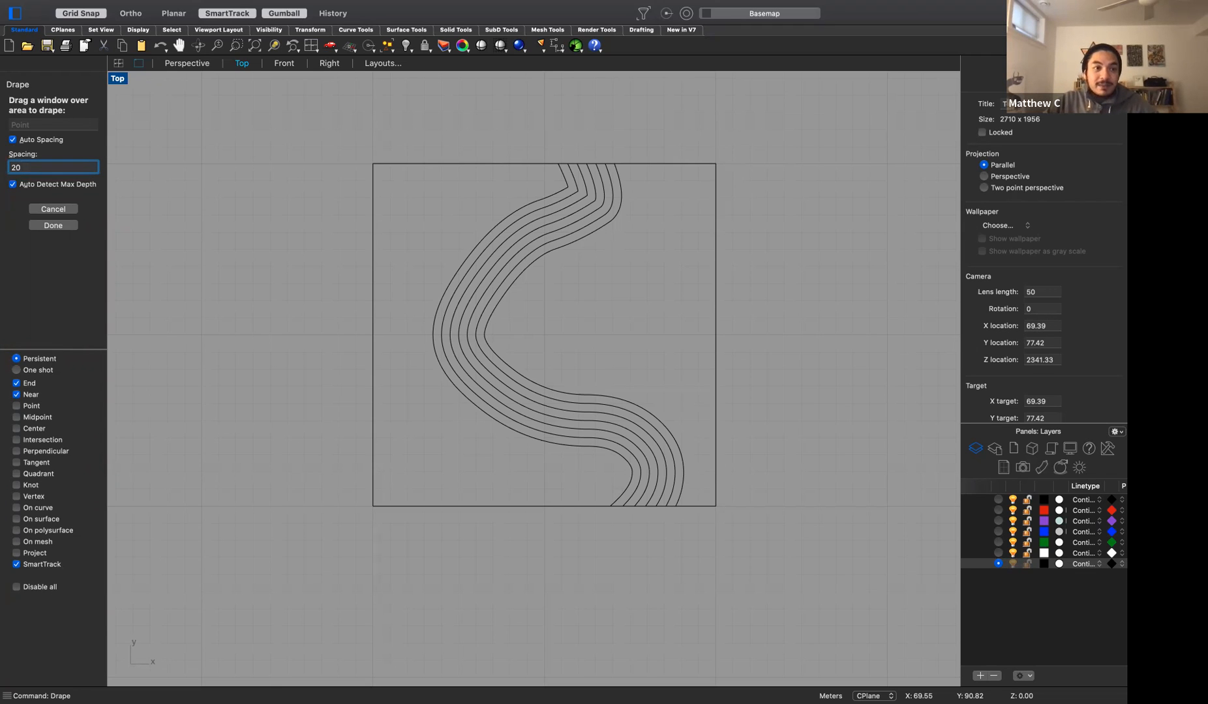
pyautogui.press('Return')
pyautogui.moveTo(364, 157); pyautogui.dragTo(726, 513)
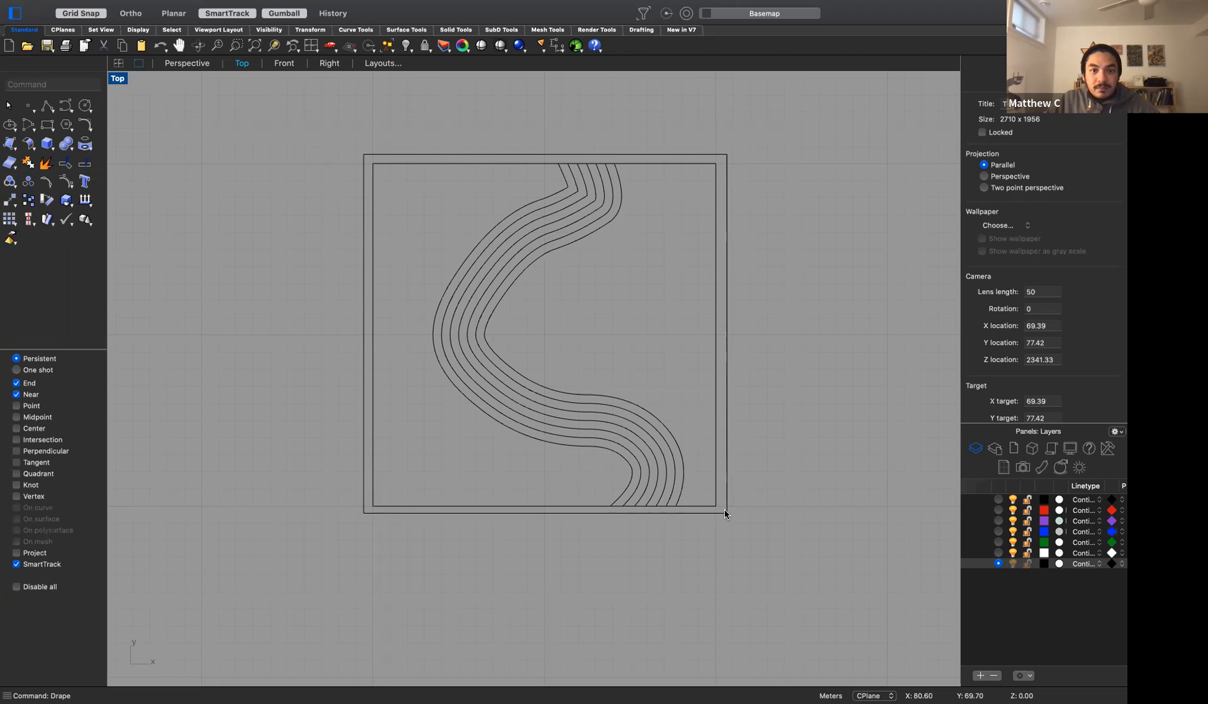
# Delete the draped surface and the flat base surface in front of the terraces in the Perspective view
pyautogui.click(192, 63)
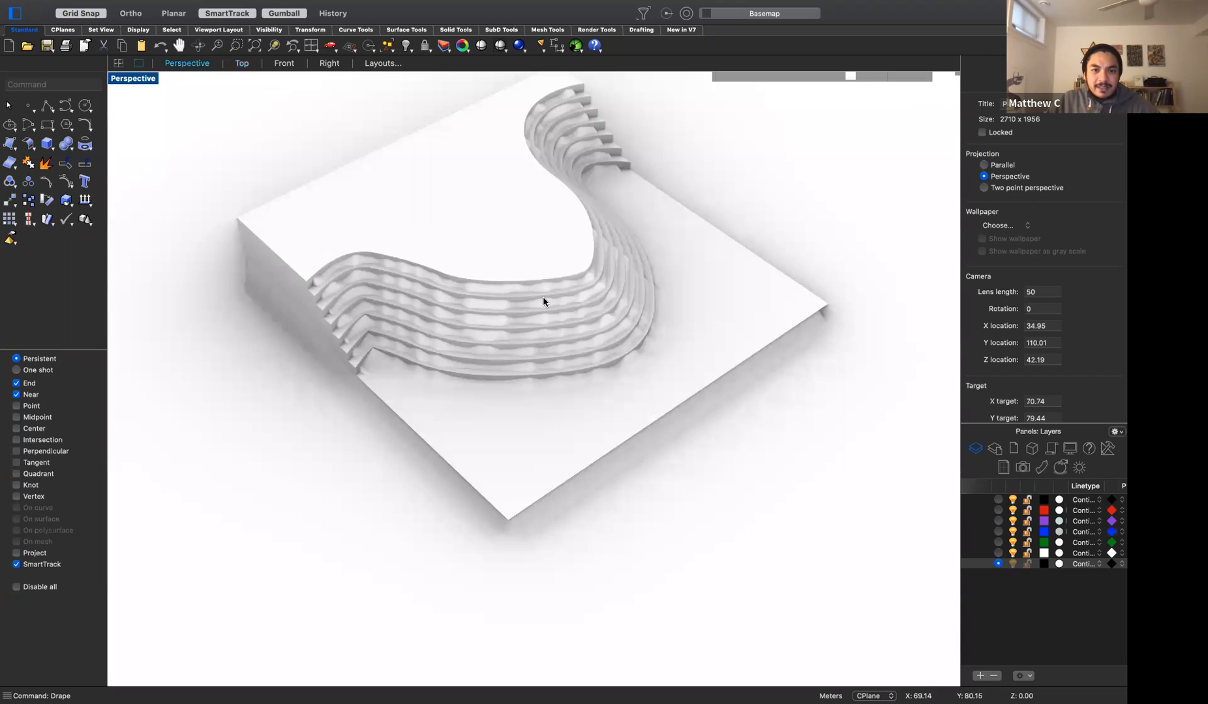
pyautogui.scroll(4, 544, 302)
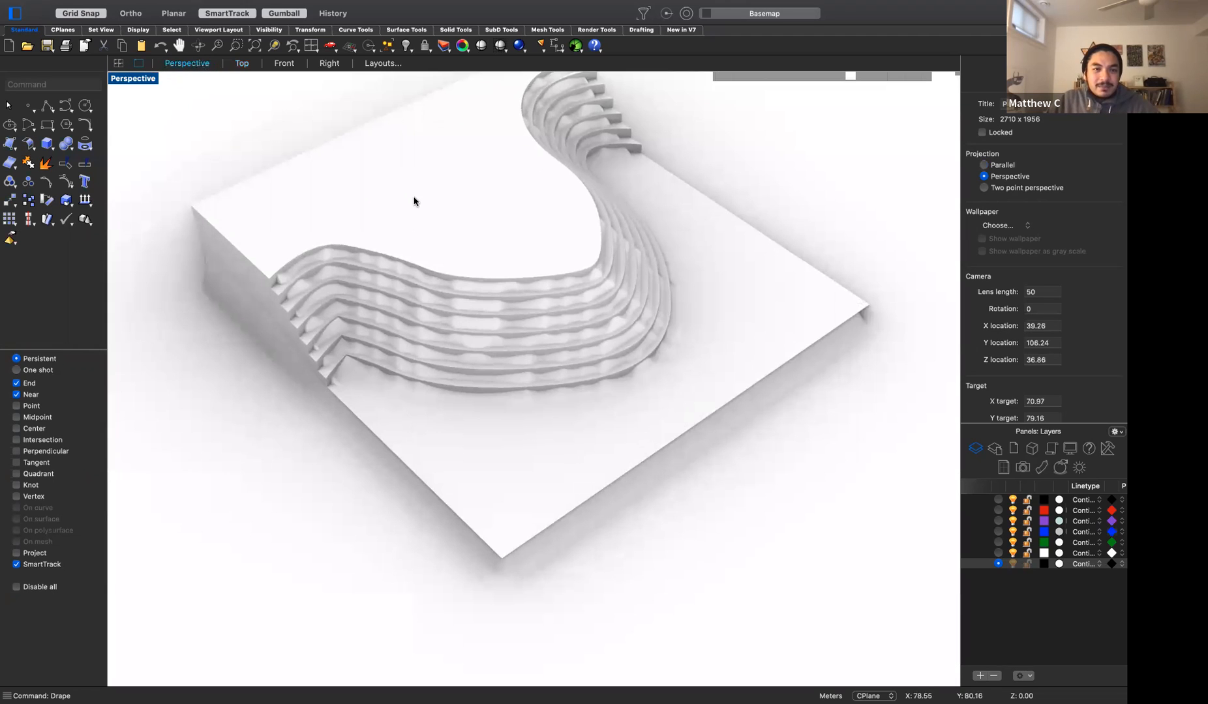
pyautogui.click(506, 391)
pyautogui.click(528, 433)
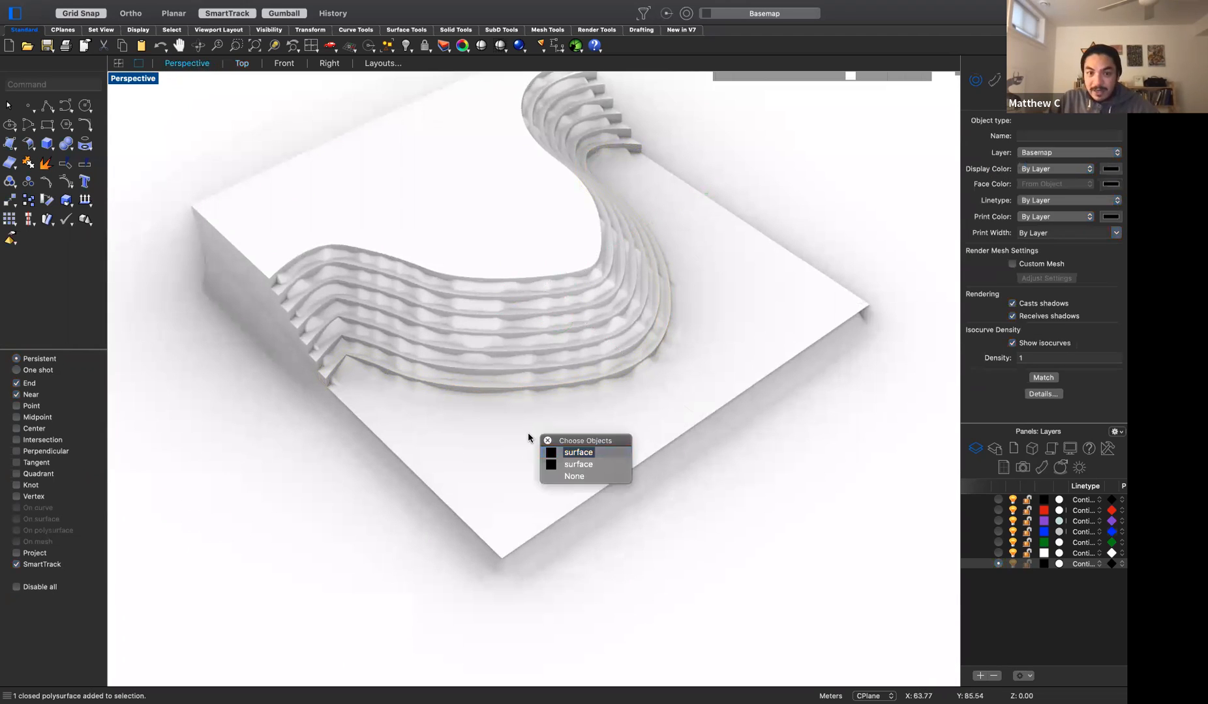
pyautogui.press('Return')
pyautogui.press('Delete')
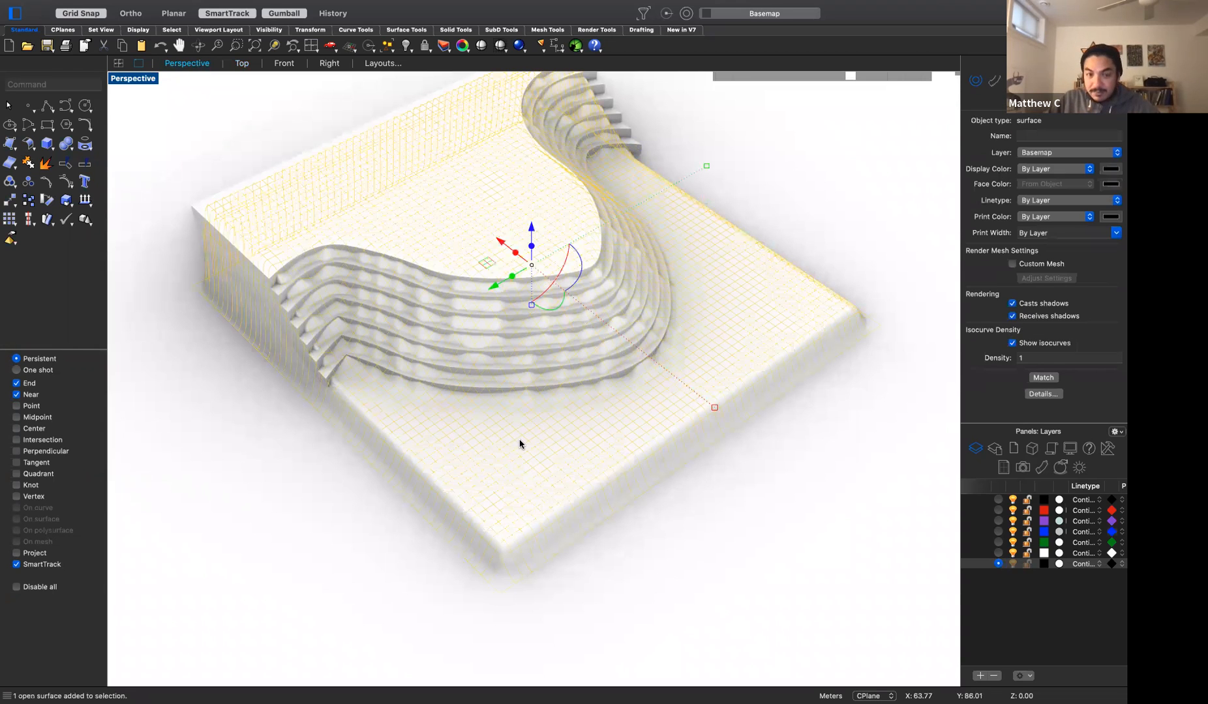
pyautogui.press('Delete')
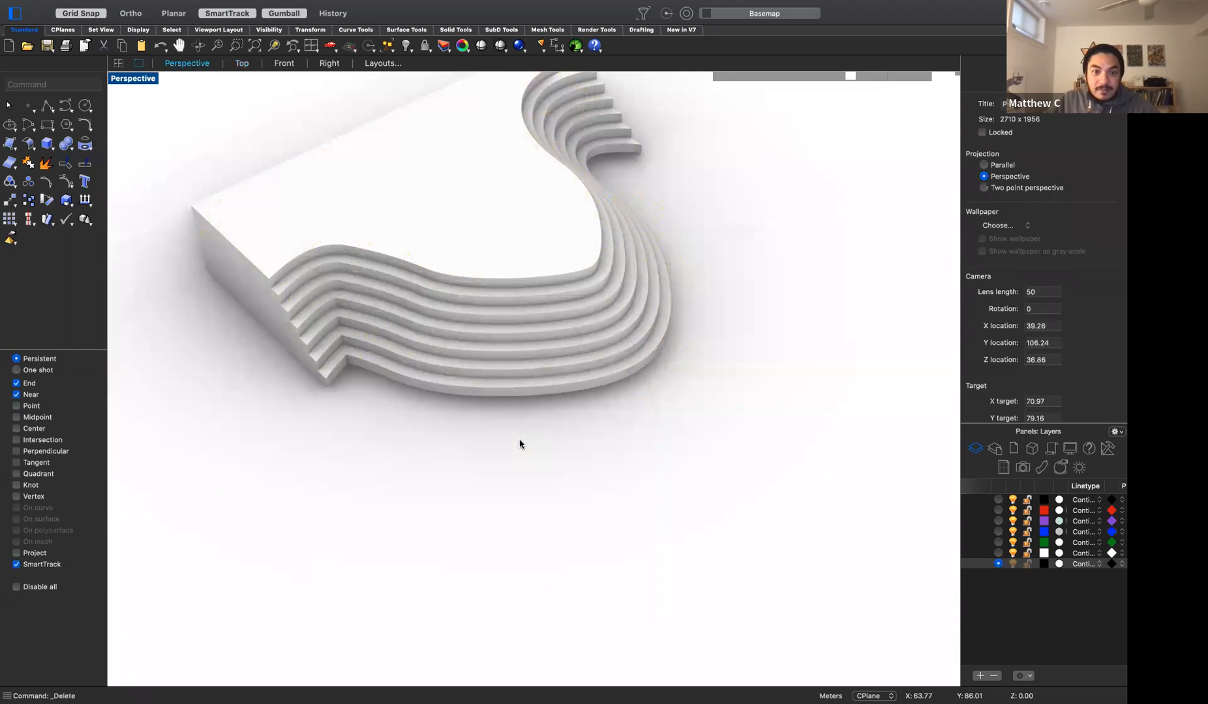
# Drape a new surface over the whole terraced tile in the Top view with the spacing set to 50
pyautogui.click(242, 63)
pyautogui.write('Drape')
pyautogui.press('Return')
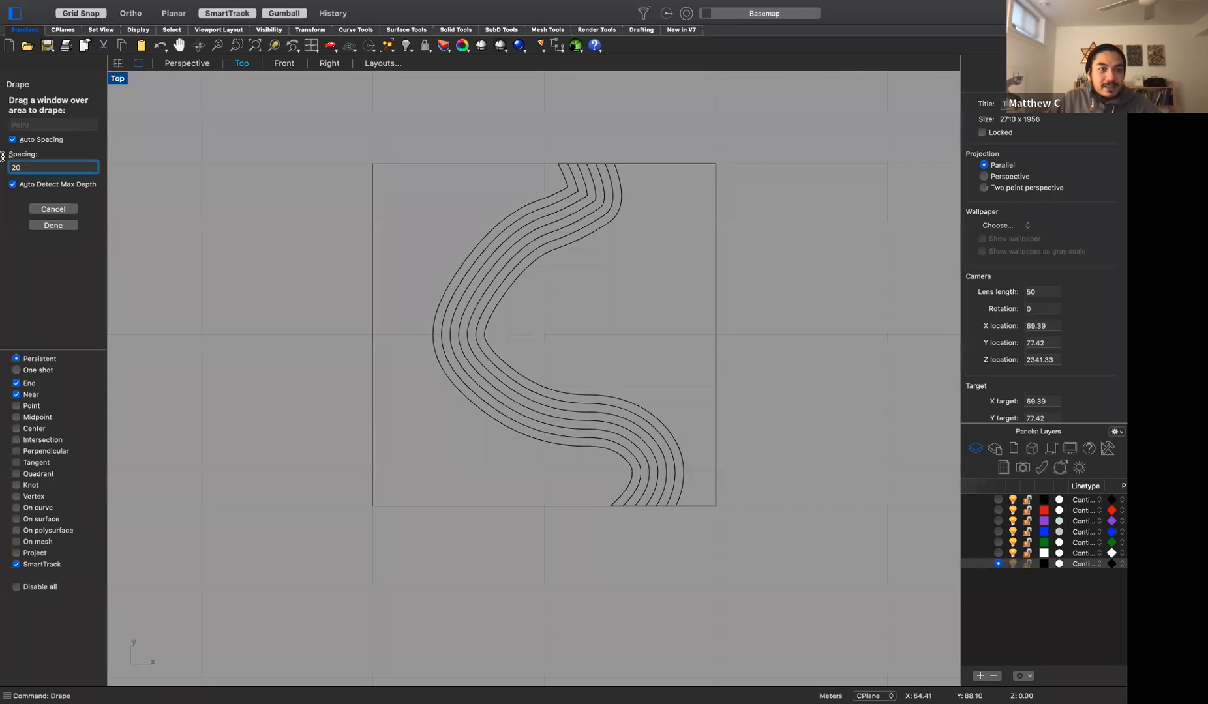
pyautogui.write('50')
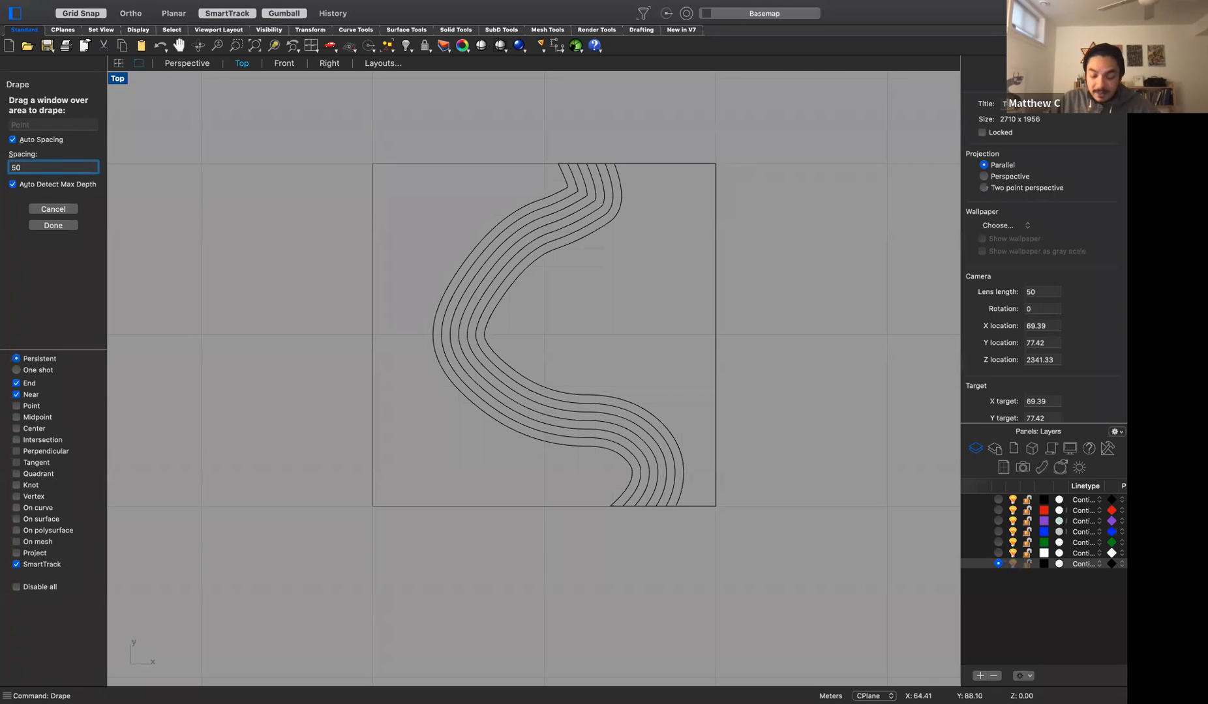
pyautogui.press('Return')
pyautogui.moveTo(358, 154); pyautogui.dragTo(732, 519)
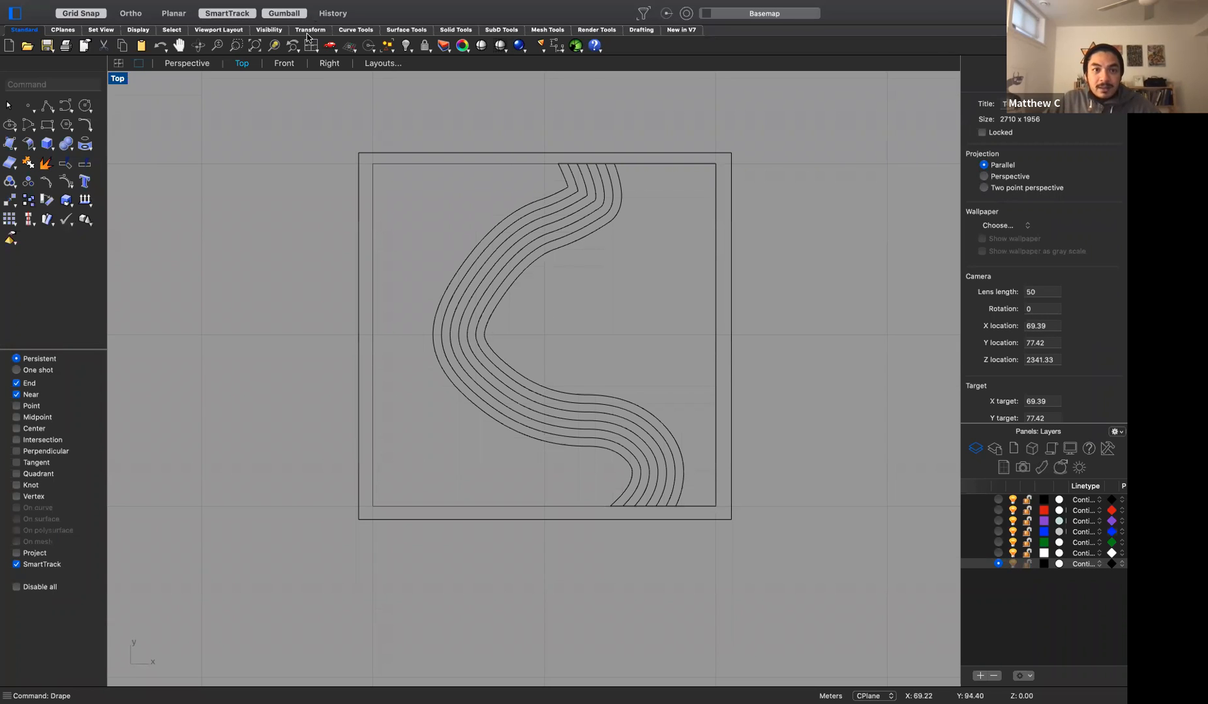
# Move the draped surface off the terraced tile to the open area beside it in the Perspective view
pyautogui.click(175, 63)
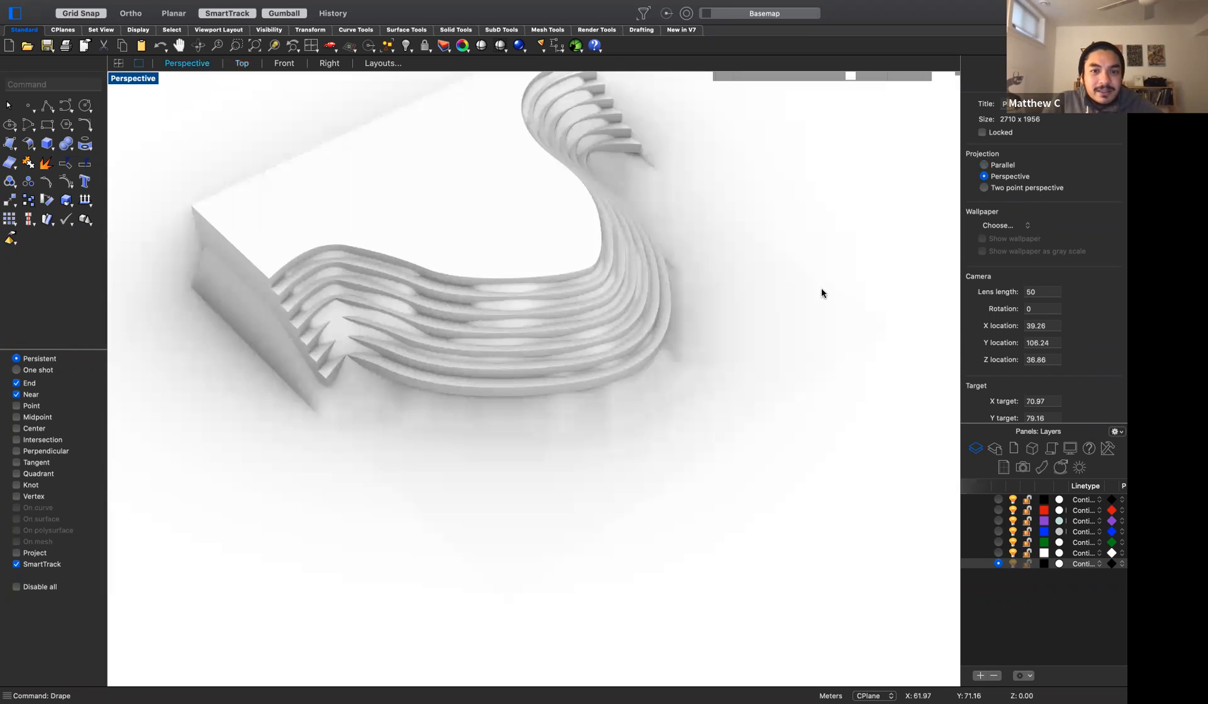
pyautogui.click(556, 209)
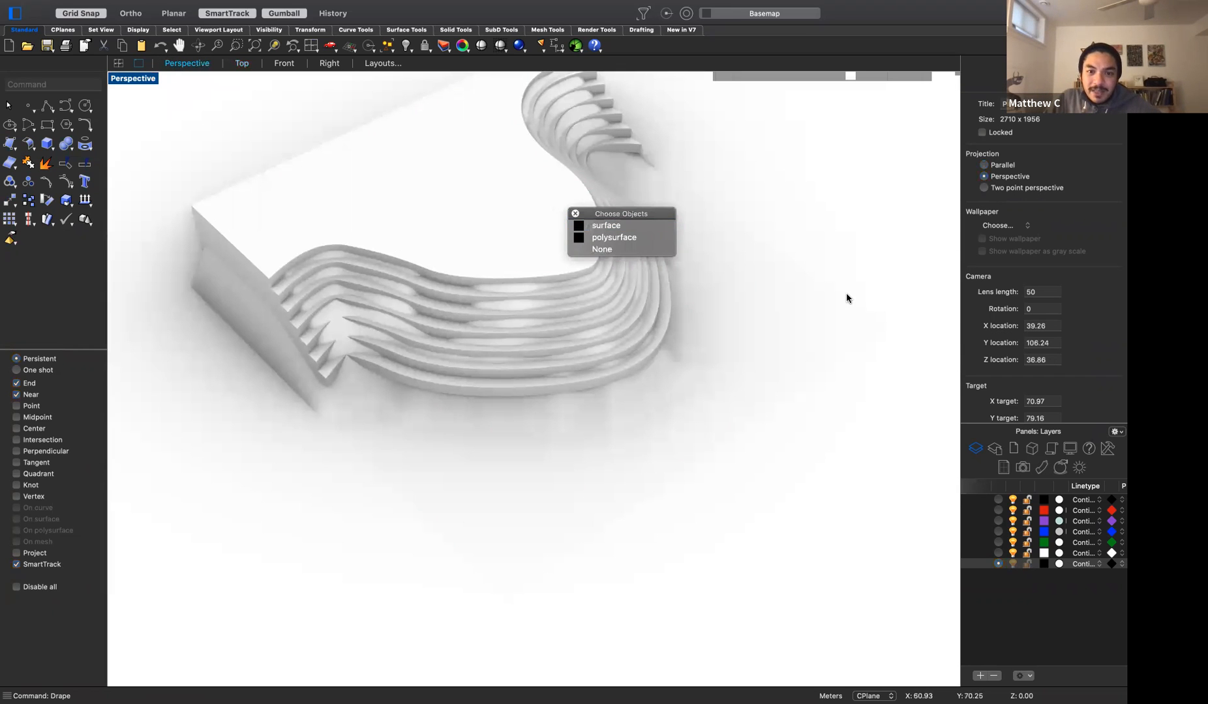
pyautogui.click(790, 293)
pyautogui.scroll(-3, 790, 293)
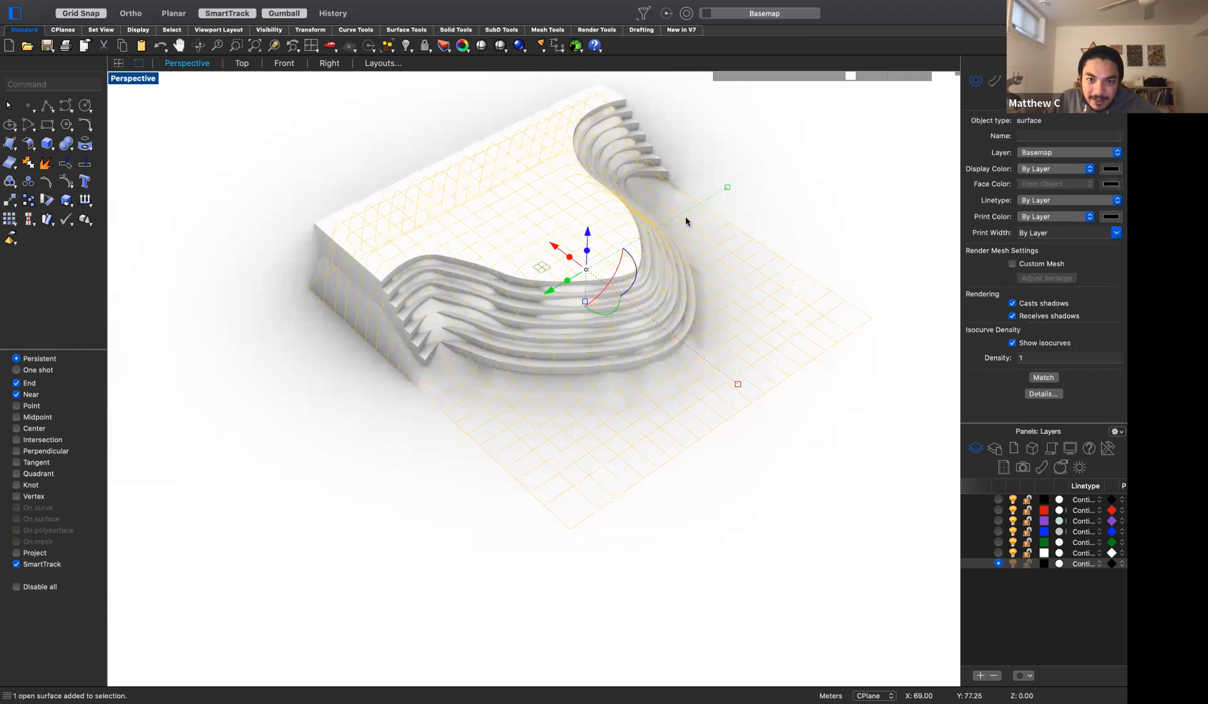
pyautogui.moveTo(541, 269); pyautogui.dragTo(533, 267)
pyautogui.moveTo(131, 428); pyautogui.dragTo(241, 439)
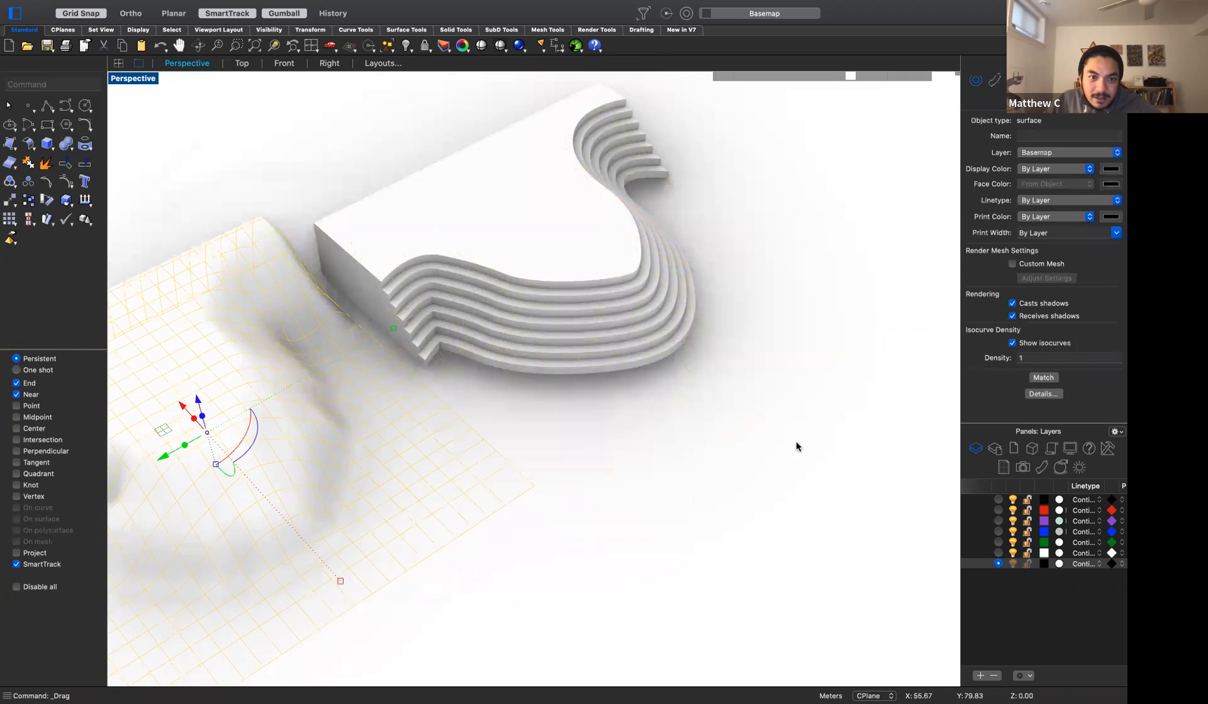
pyautogui.scroll(-6, 796, 441)
pyautogui.click(286, 319)
# Turn on the control points of the moved draped surface with PointsOn
pyautogui.scroll(10, 434, 481)
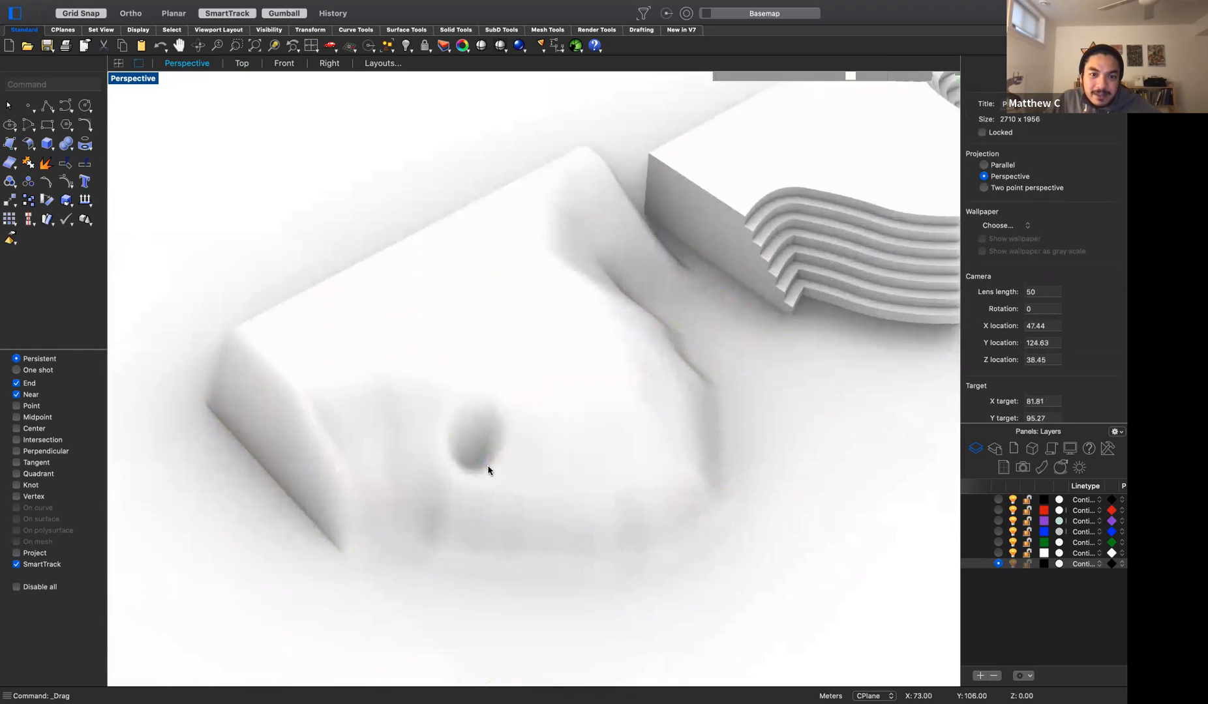
pyautogui.click(488, 470)
pyautogui.scroll(-3, 483, 463)
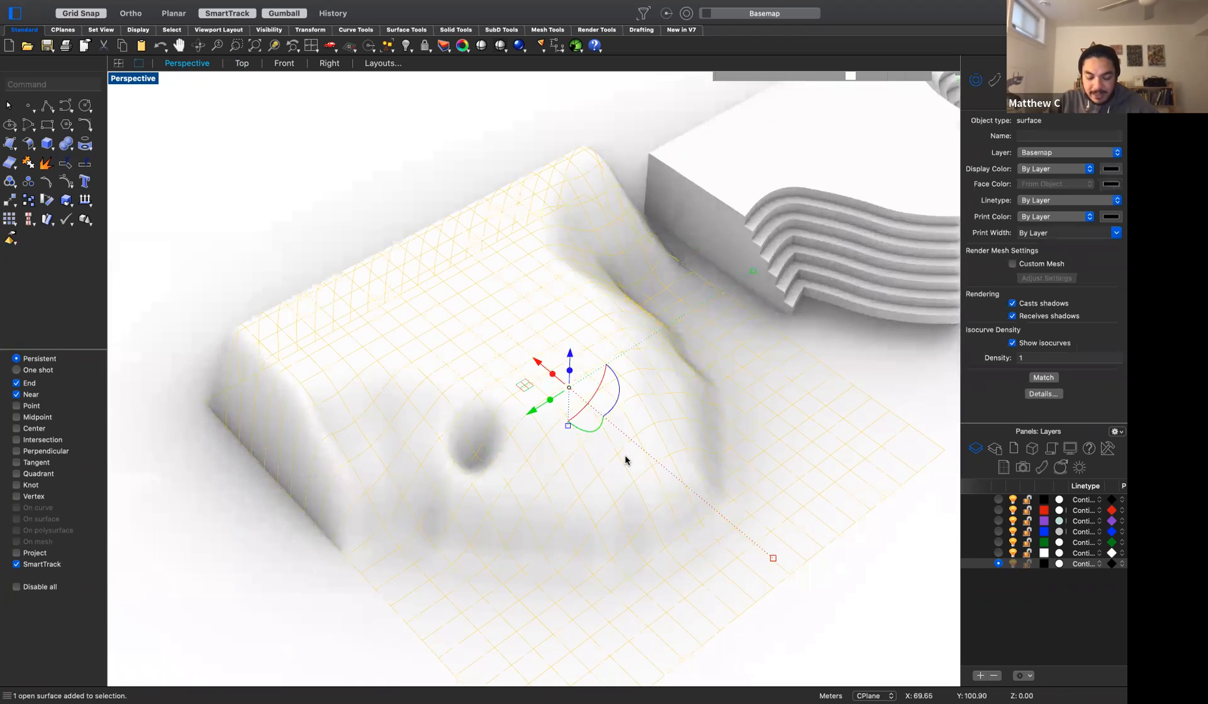
pyautogui.write('Point')
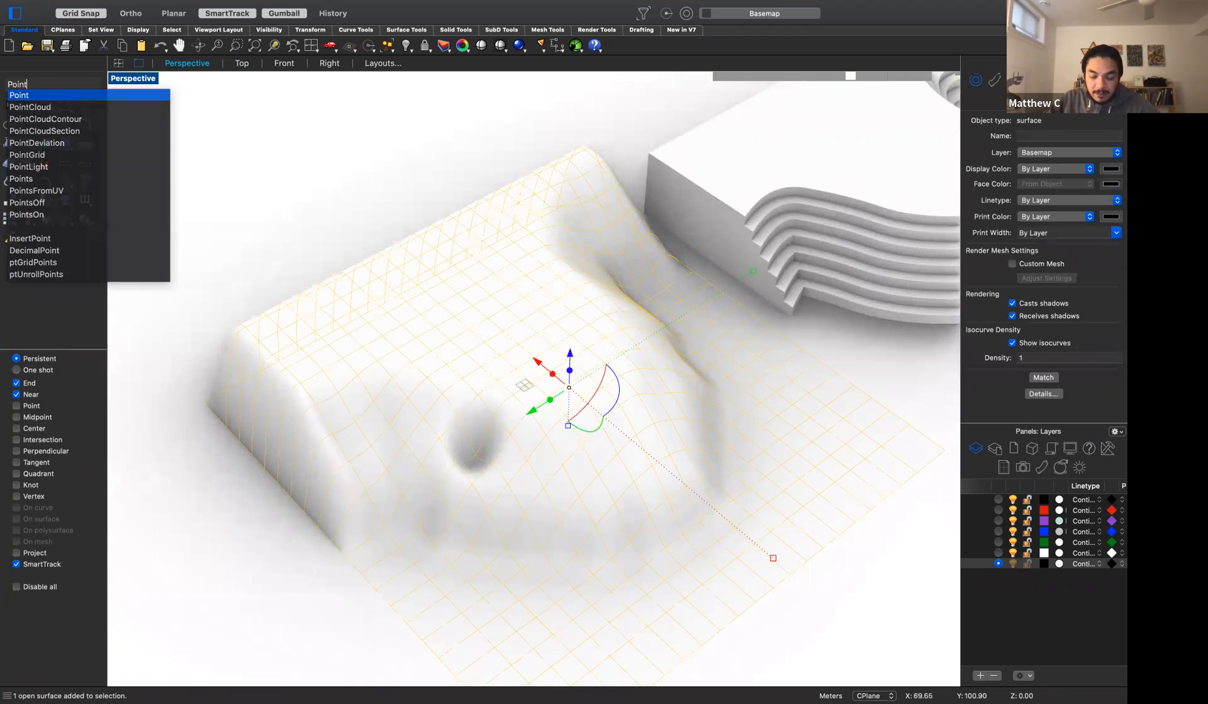
pyautogui.write('s')
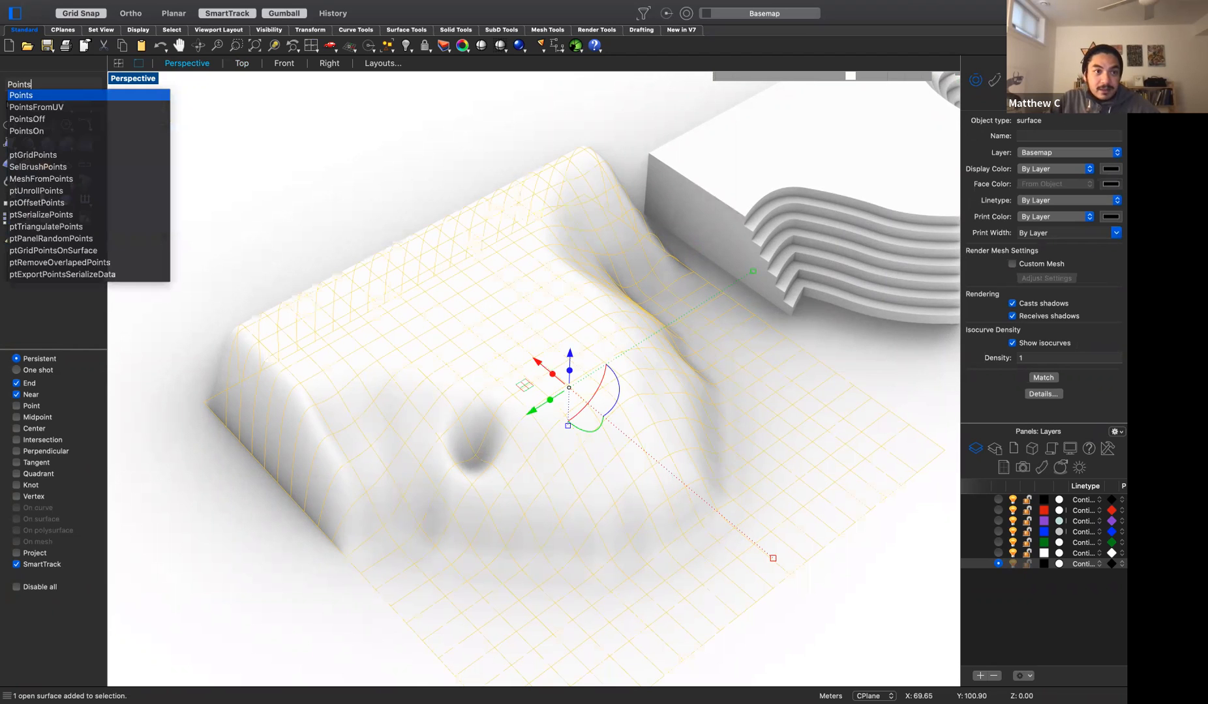
pyautogui.write('On')
pyautogui.press('Return')
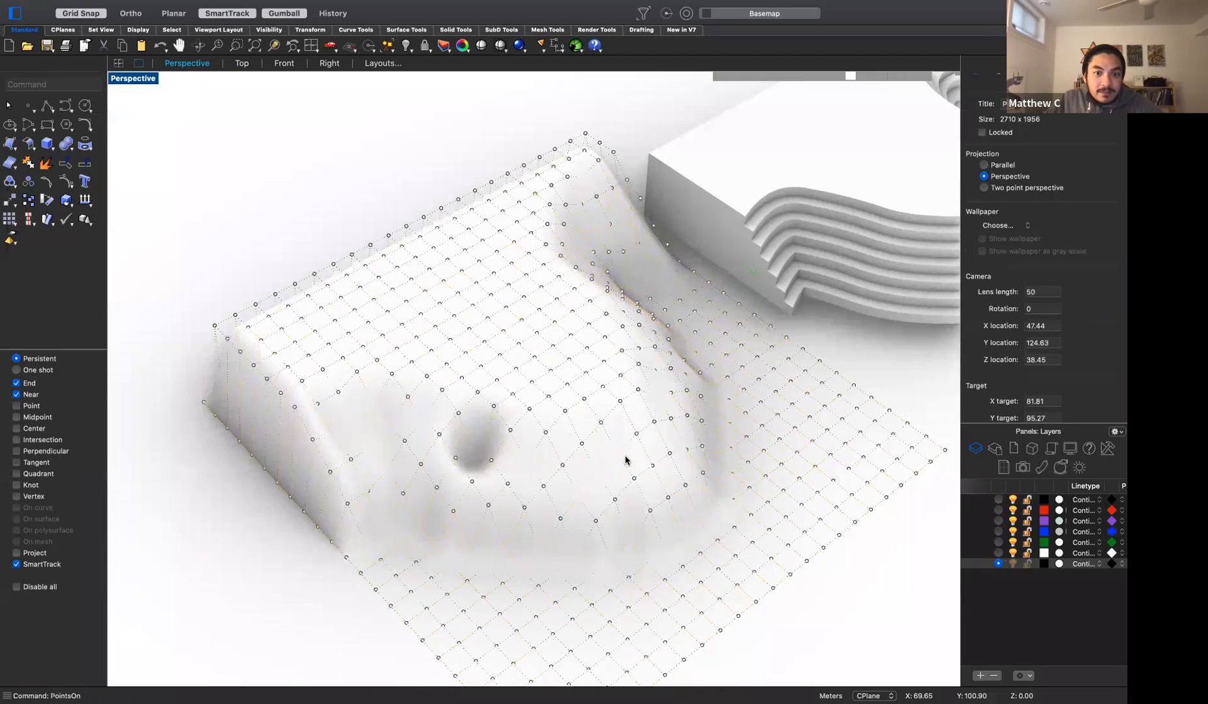
# Raise the control points in the draped surface's round pit and adjust the resulting bump to even out the slope
pyautogui.click(474, 456)
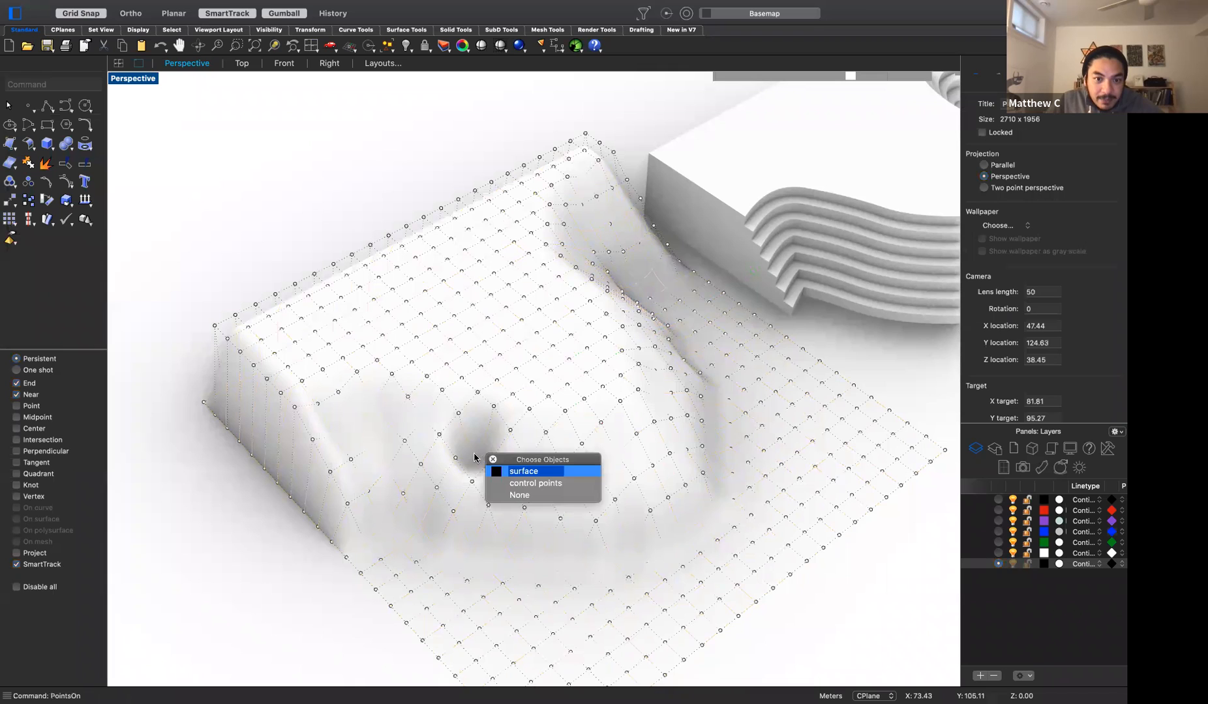
pyautogui.click(506, 486)
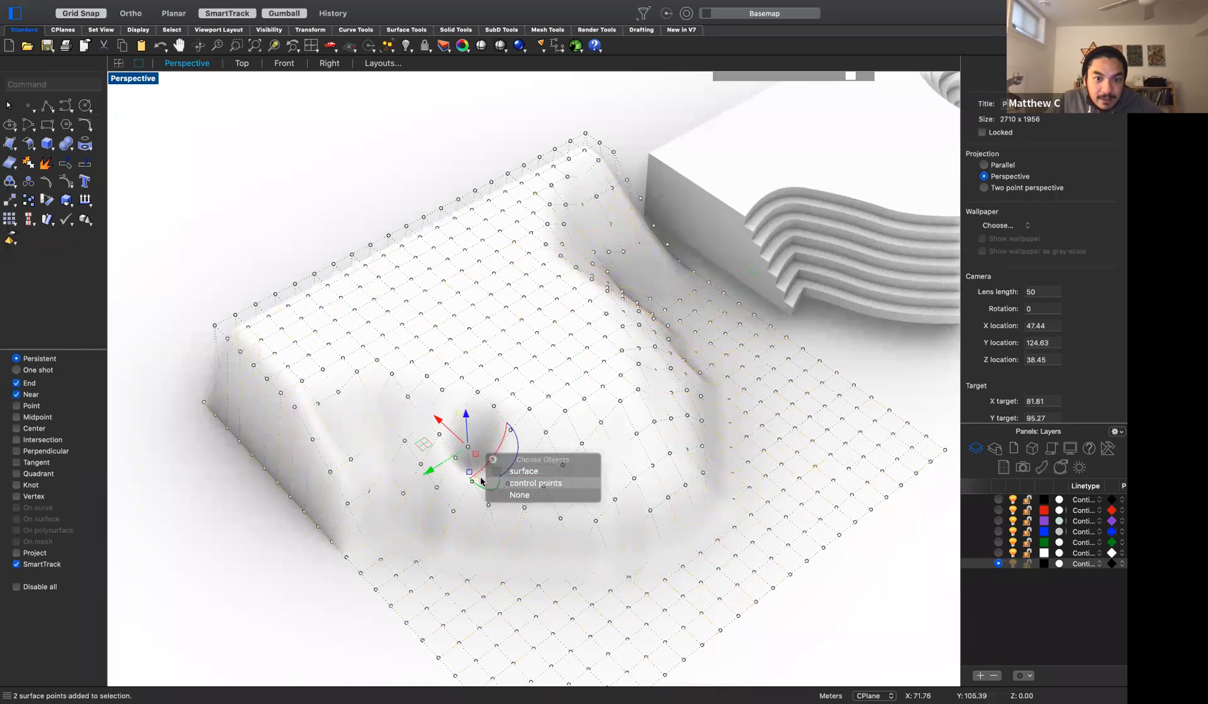
pyautogui.moveTo(467, 428); pyautogui.dragTo(473, 393)
pyautogui.press('Escape')
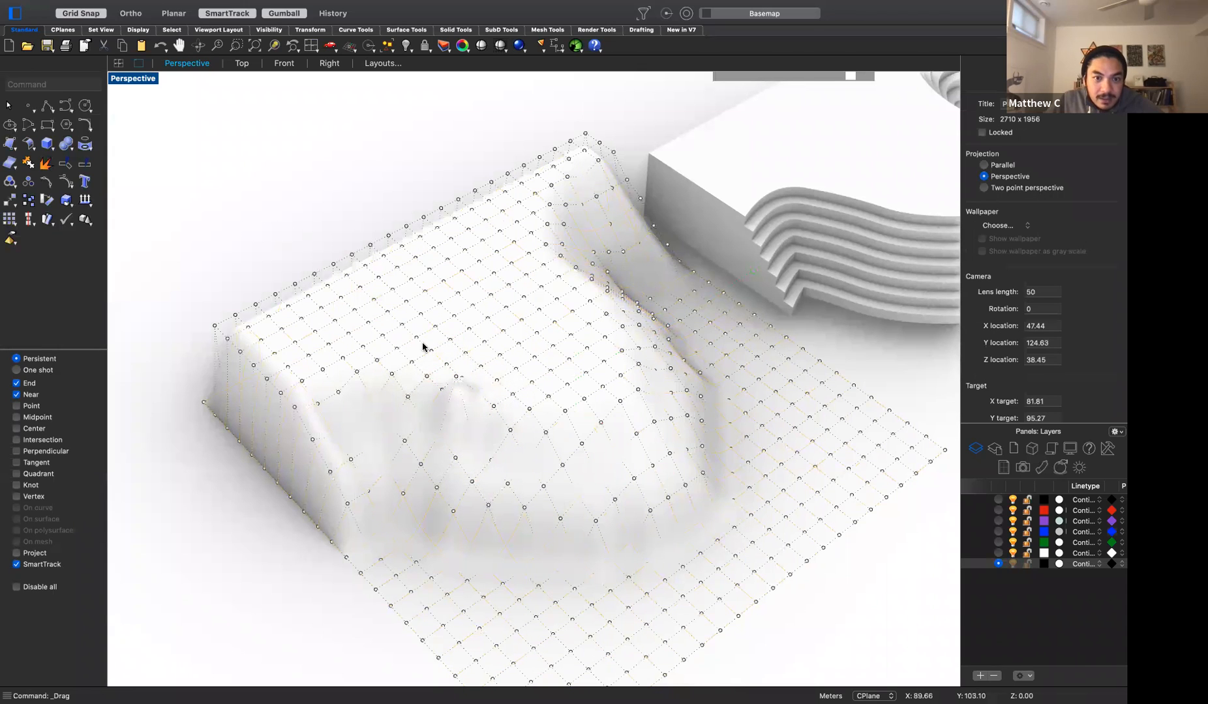
pyautogui.click(457, 378)
pyautogui.moveTo(458, 364); pyautogui.dragTo(404, 277)
pyautogui.click(351, 175)
pyautogui.scroll(-4, 353, 175)
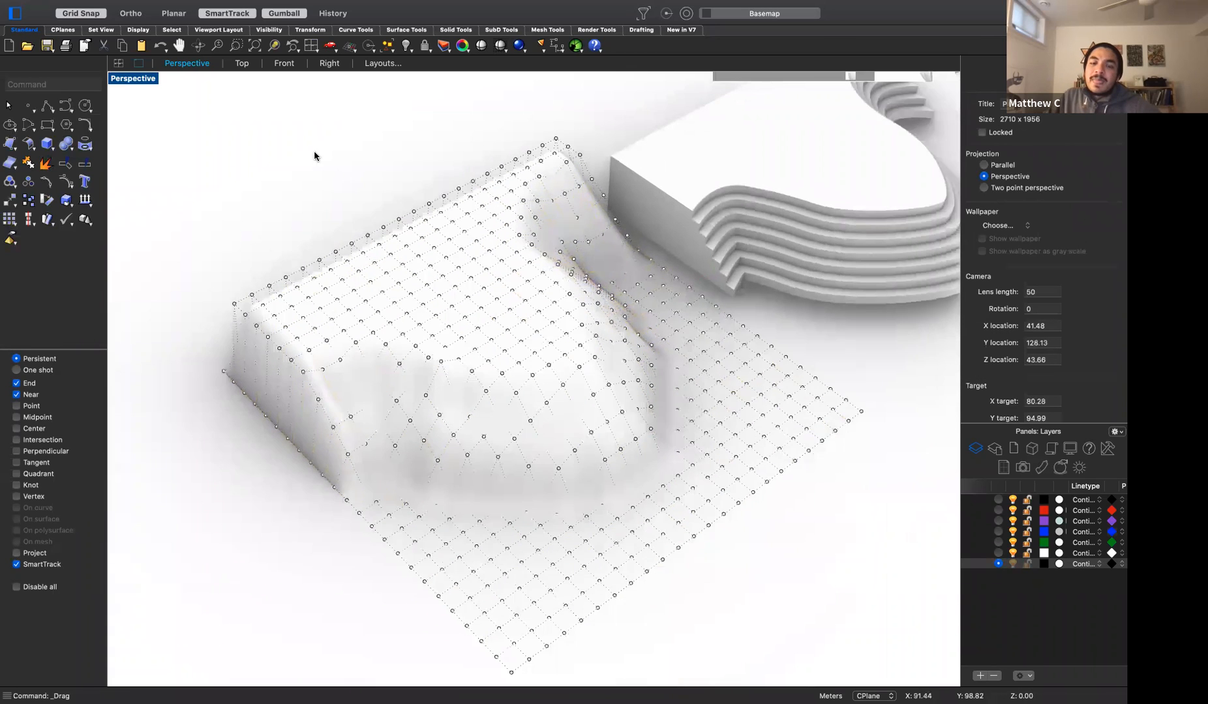
# Turn off the draped surface's control points with PointsOff
pyautogui.write('Poin')
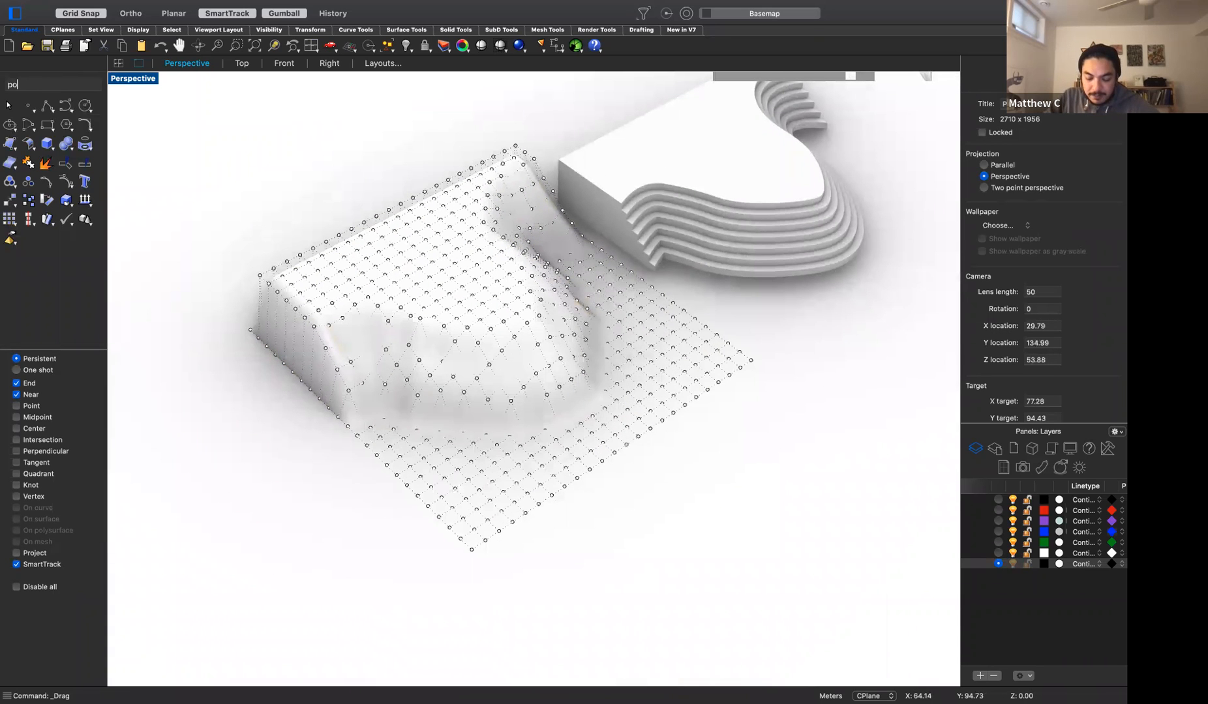
pyautogui.write('tsOn')
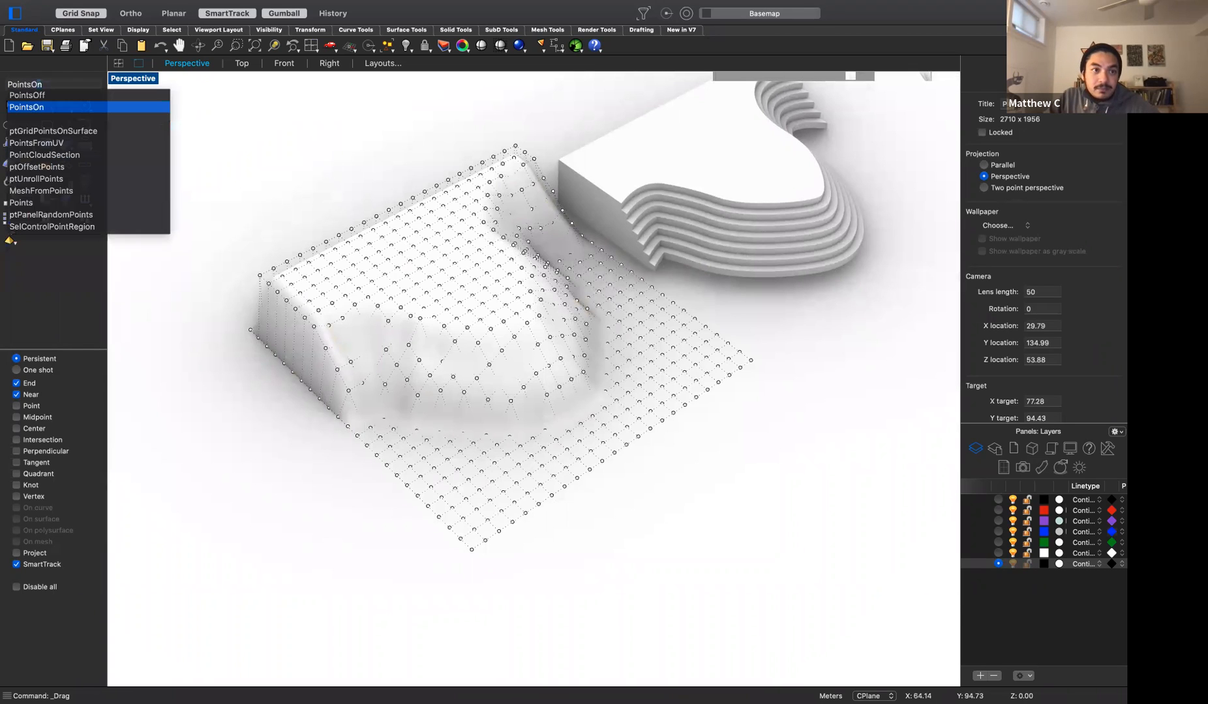
pyautogui.write('f')
pyautogui.press('Return')
# Move the draped surface farther away from the terraced tile and deselect it
pyautogui.moveTo(728, 518)
pyautogui.mouseDown(button='right')
pyautogui.moveTo(683, 506)
pyautogui.moveTo(666, 488)
pyautogui.moveTo(760, 494)
pyautogui.moveTo(758, 504)
pyautogui.moveTo(709, 496)
pyautogui.moveTo(749, 507)
pyautogui.moveTo(731, 512)
pyautogui.moveTo(739, 507)
pyautogui.mouseUp(button='right')
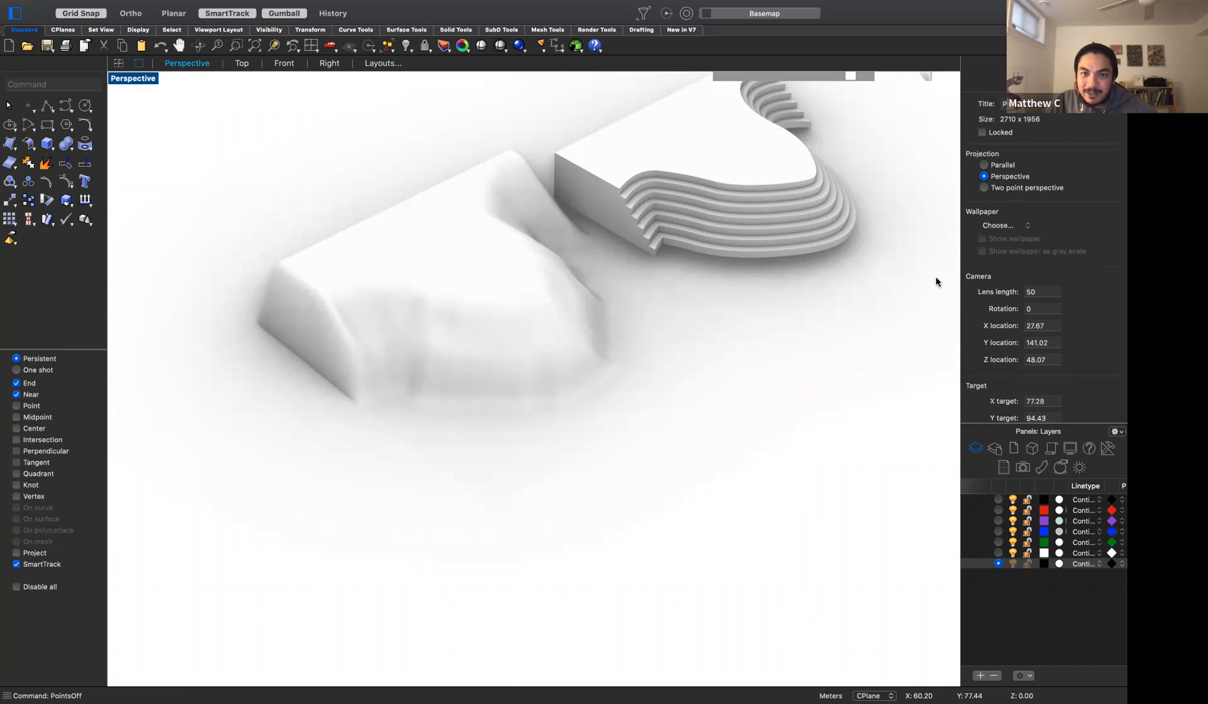
pyautogui.scroll(-5, 814, 269)
pyautogui.scroll(5, 811, 268)
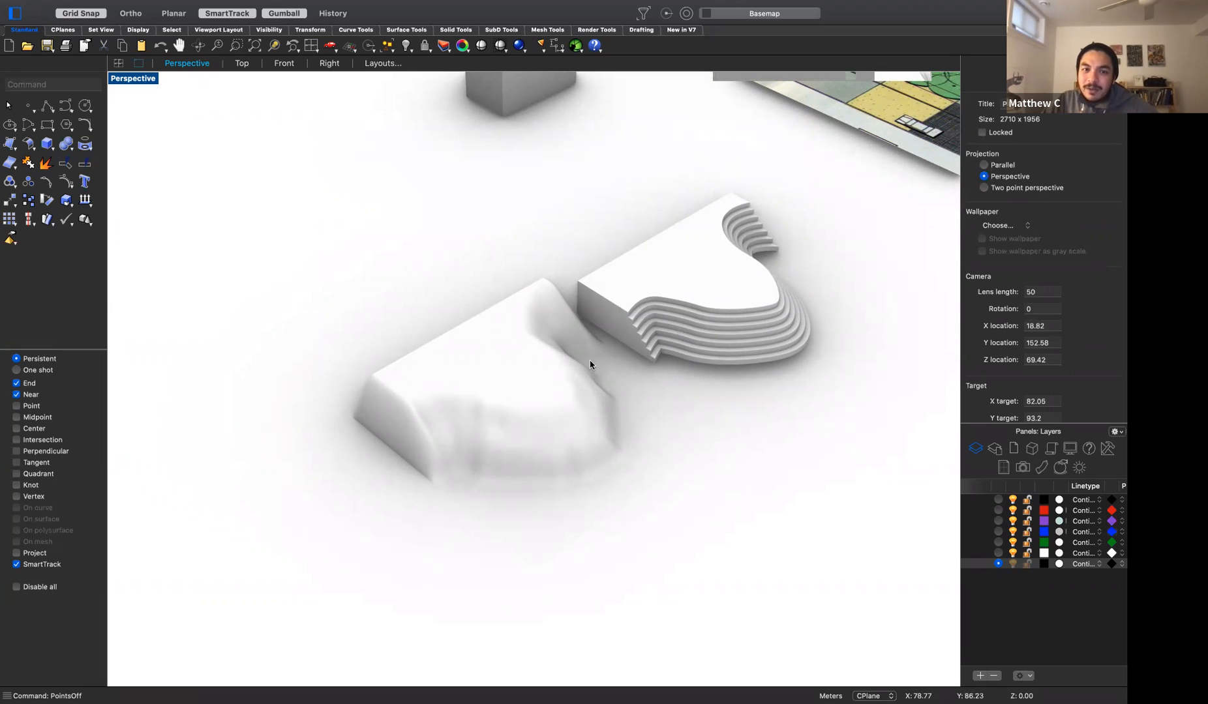
pyautogui.moveTo(539, 403); pyautogui.dragTo(328, 391)
pyautogui.click(743, 512)
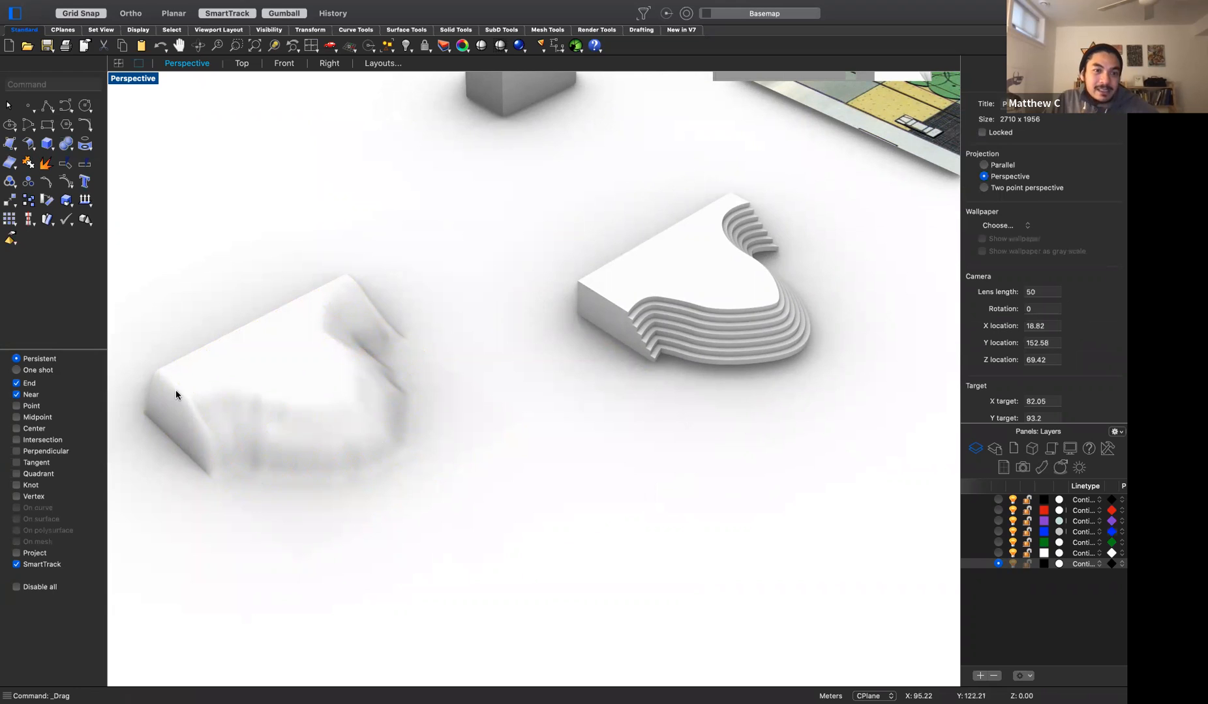
# Draw a solid box with a square base on the empty ground in front of the two landforms
pyautogui.click(47, 148)
pyautogui.click(462, 584)
pyautogui.click(819, 584)
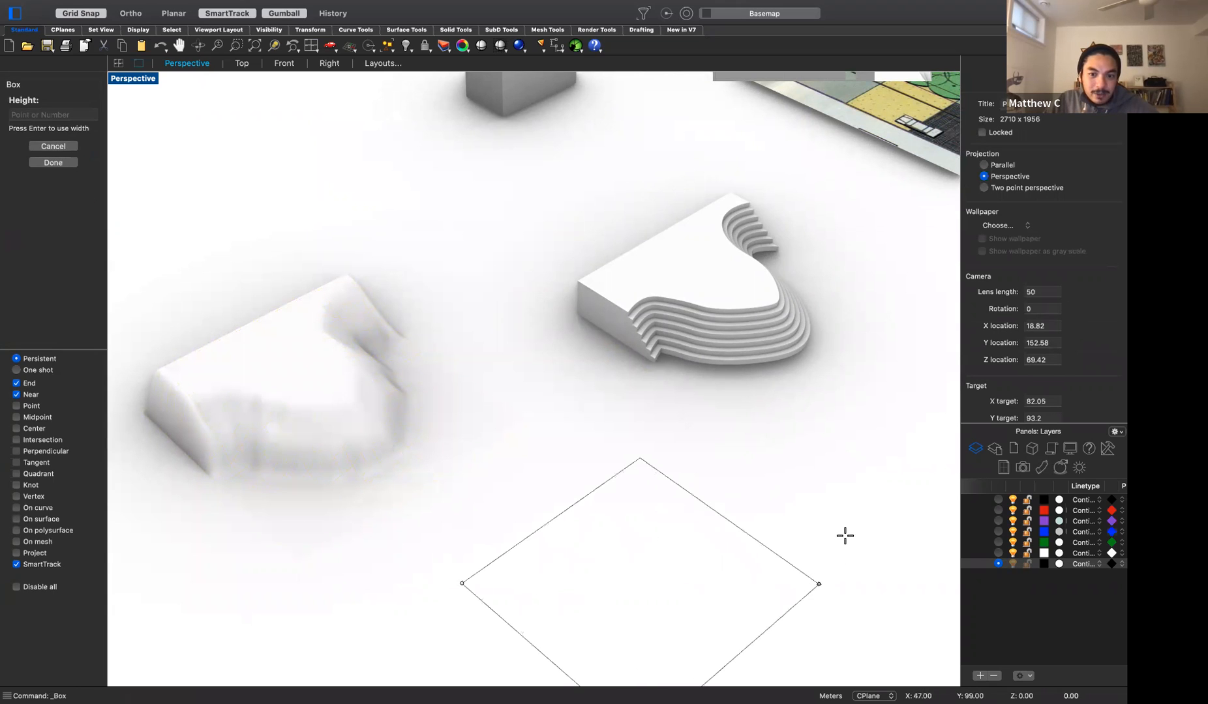
pyautogui.click(829, 524)
# Move the box onto the draped landform so it sits within the outer edges of the draped surface
pyautogui.click(631, 489)
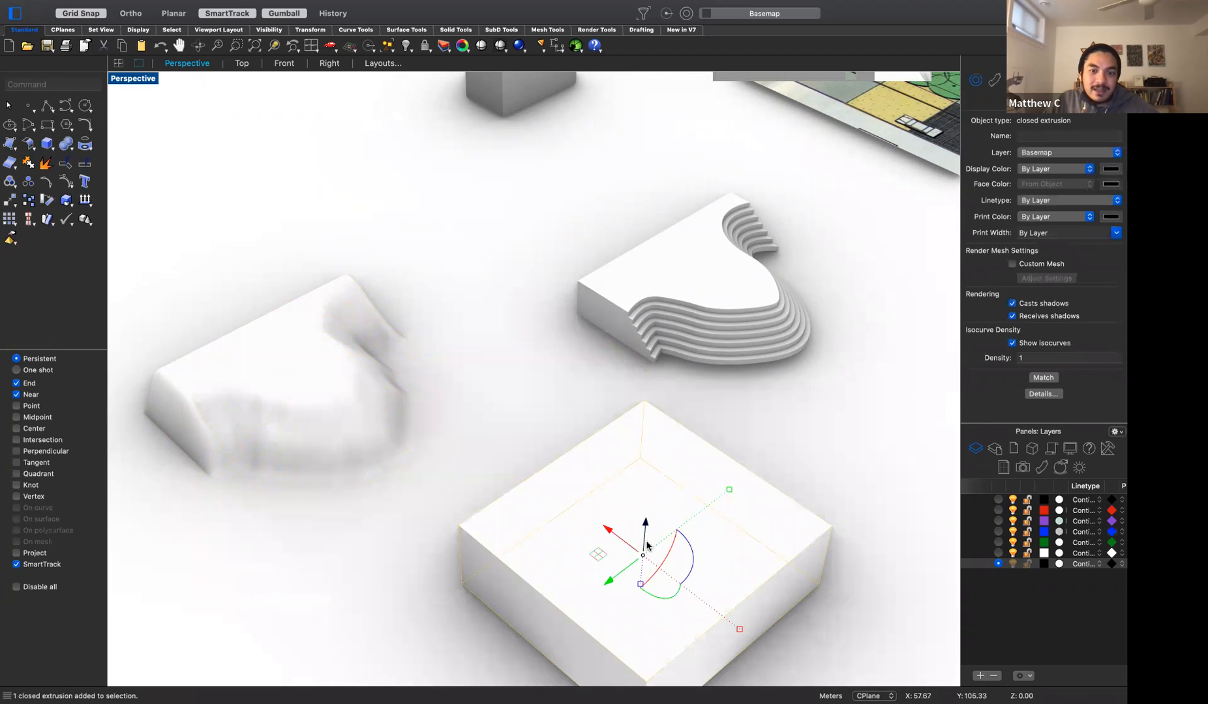
pyautogui.moveTo(641, 589); pyautogui.dragTo(385, 336)
pyautogui.moveTo(295, 360); pyautogui.dragTo(271, 390)
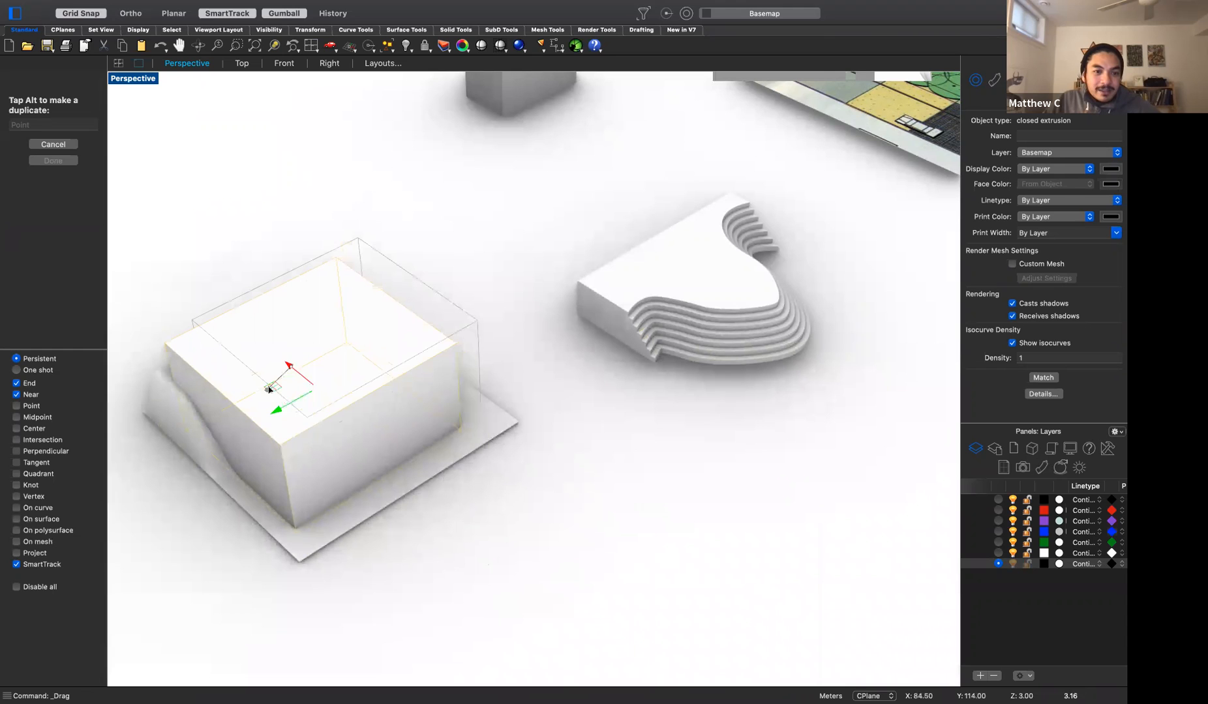
pyautogui.moveTo(424, 541); pyautogui.dragTo(460, 518, button='right')
pyautogui.moveTo(458, 520); pyautogui.dragTo(477, 526, button='right')
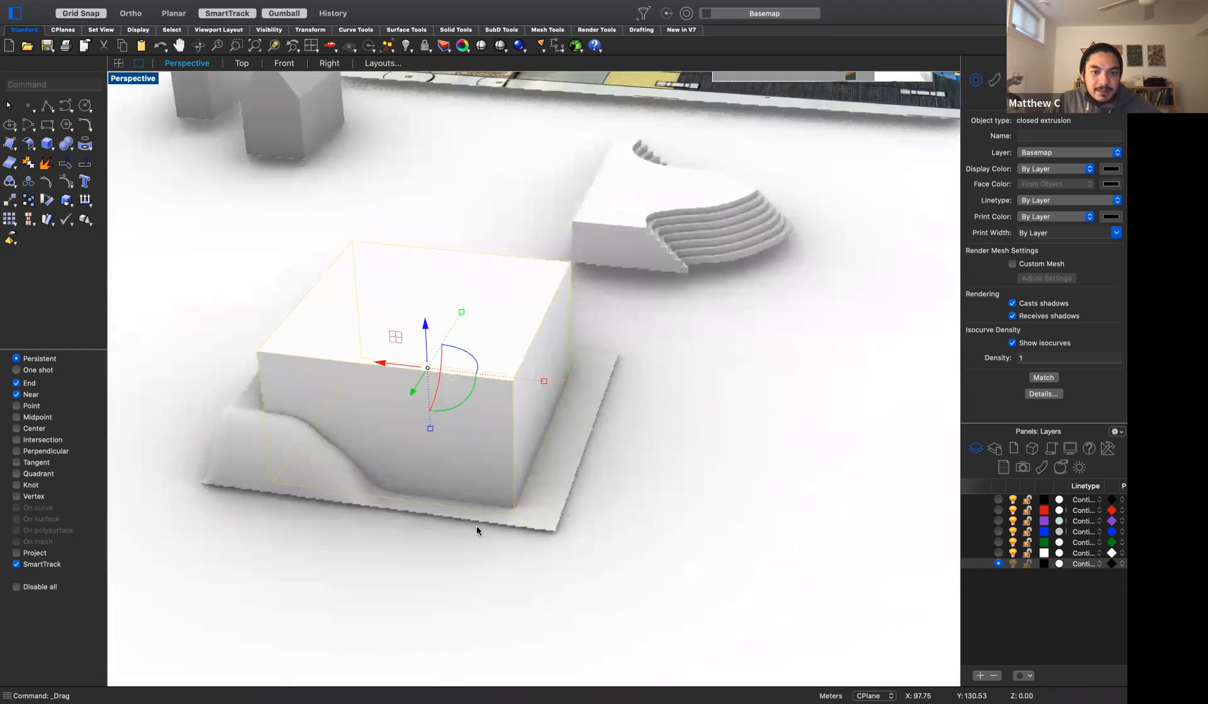
# Split the box using the draped surface as the cutting object
pyautogui.click(477, 526)
pyautogui.click(477, 389)
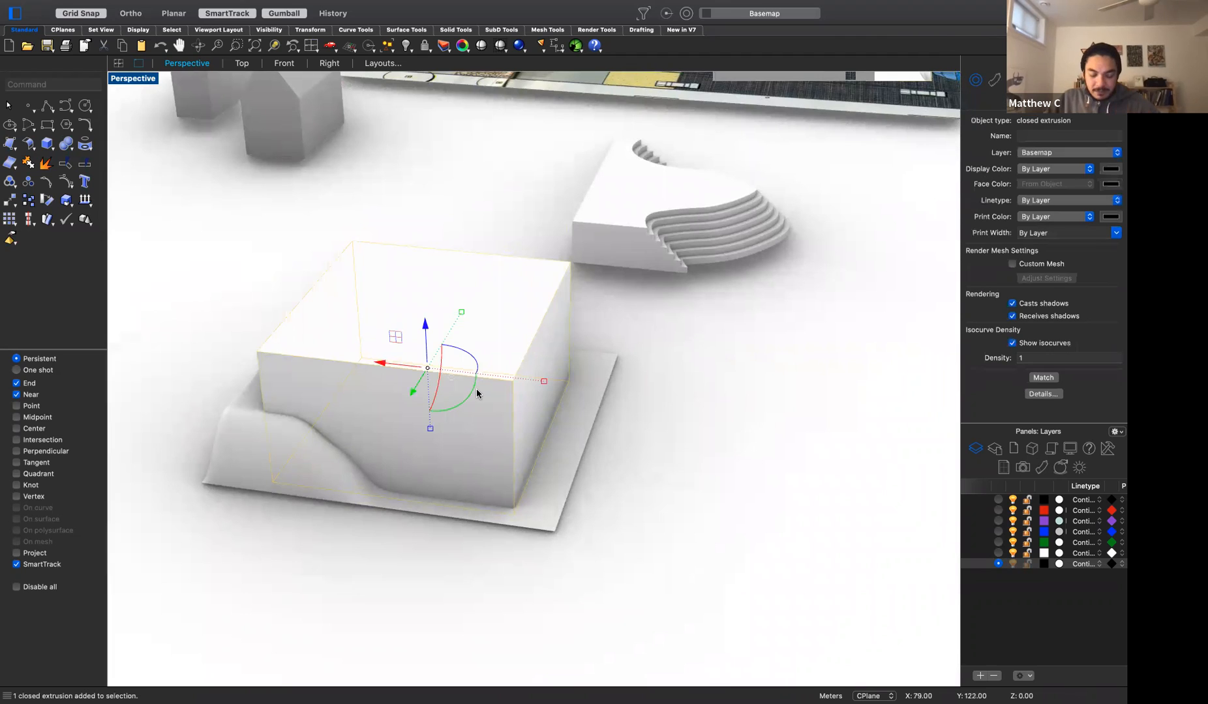
pyautogui.write('split')
pyautogui.press('Return')
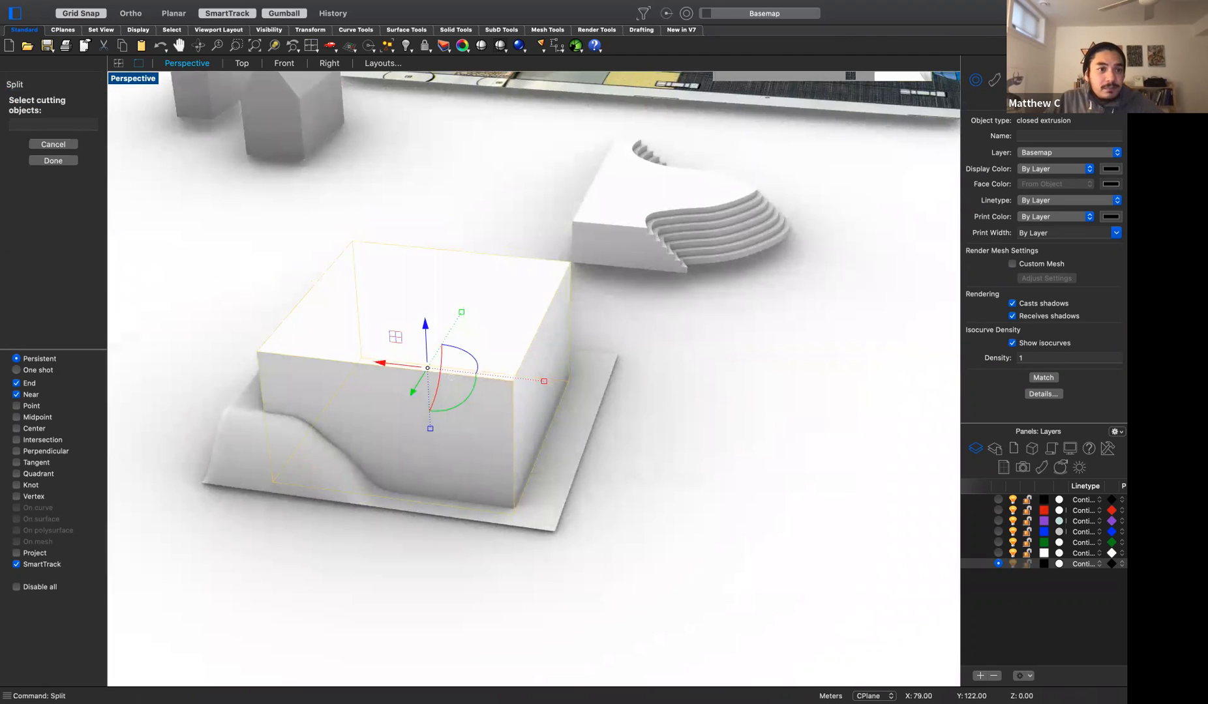
pyautogui.click(244, 459)
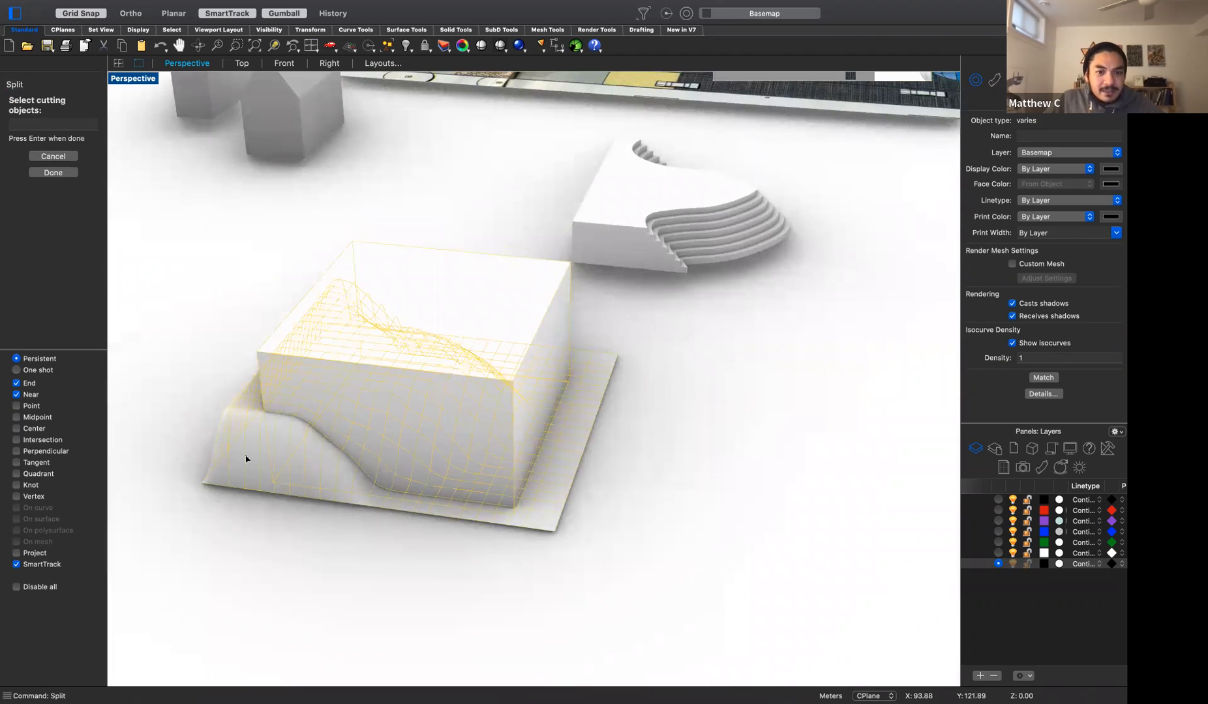
pyautogui.press('Return')
# Delete the part of the split box that lies above the draped surface
pyautogui.click(716, 534)
pyautogui.click(490, 395)
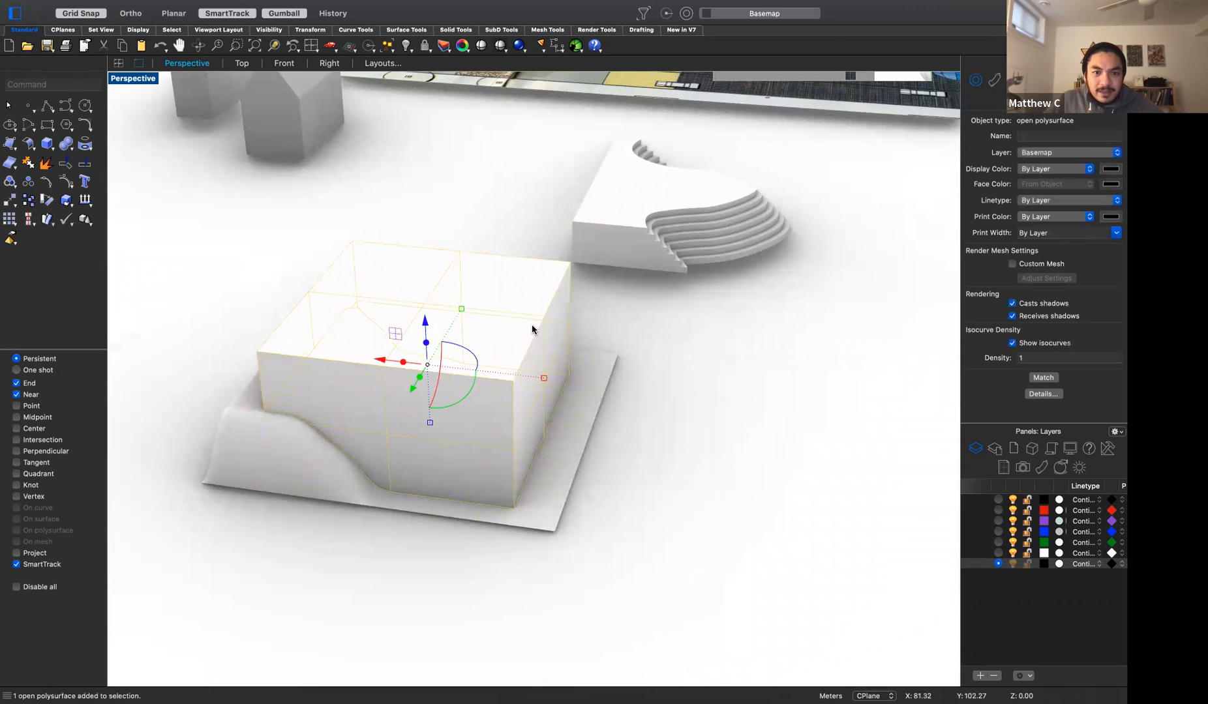
pyautogui.press('Delete')
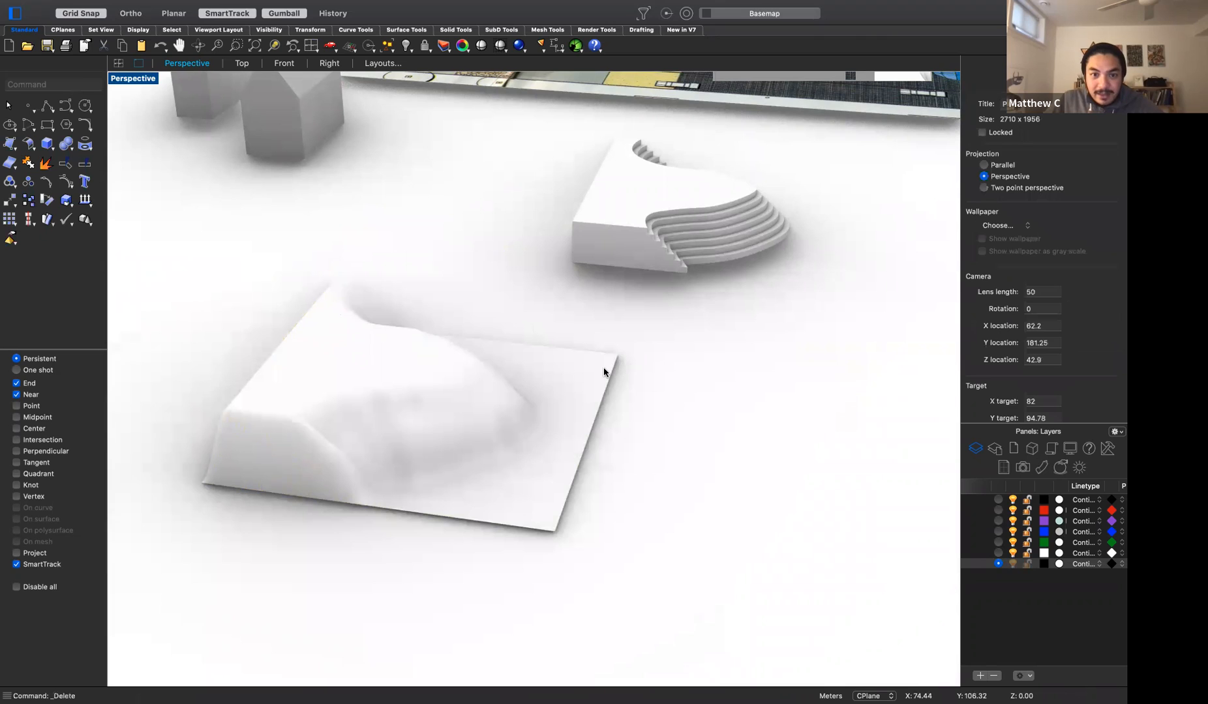
# Try deleting the whole draped surface over the remaining box part, and undo the deletion
pyautogui.click(604, 372)
pyautogui.press('Delete')
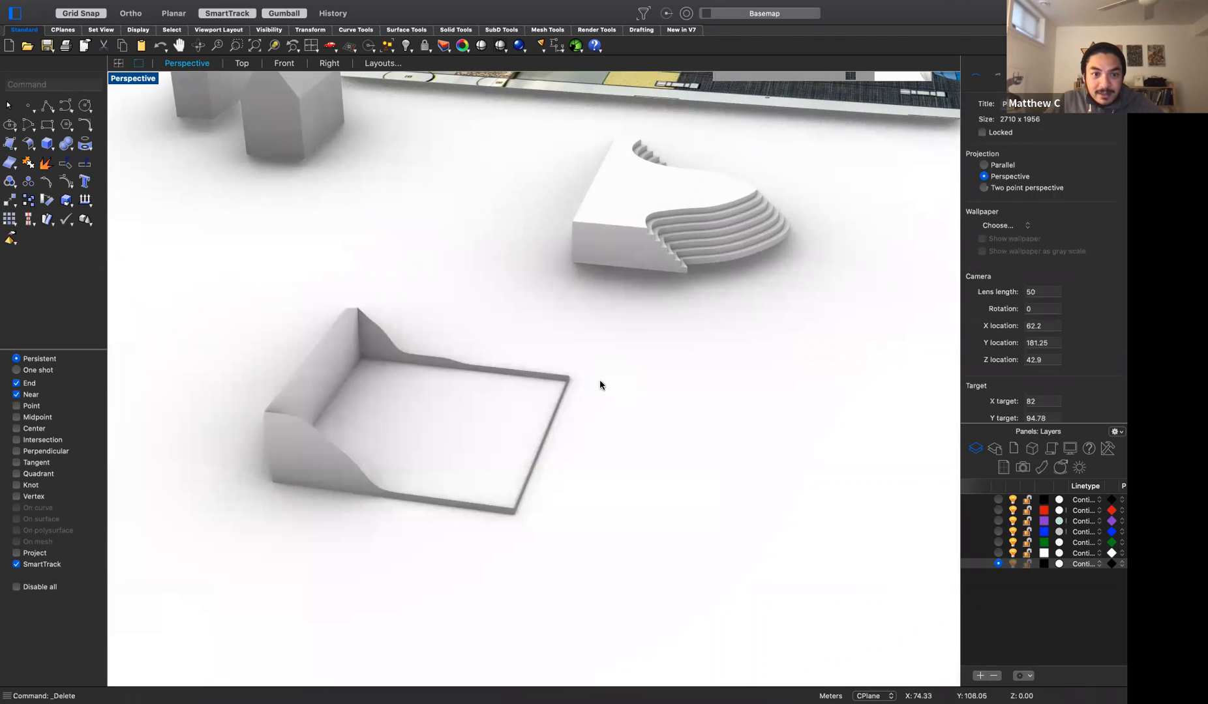
pyautogui.press('super+z')
pyautogui.press('Escape')
# Split the draped surface using the remaining lower part of the box as the cutting object
pyautogui.click(358, 356)
pyautogui.moveTo(471, 575); pyautogui.dragTo(458, 314, button='right')
pyautogui.scroll(3, 393, 193)
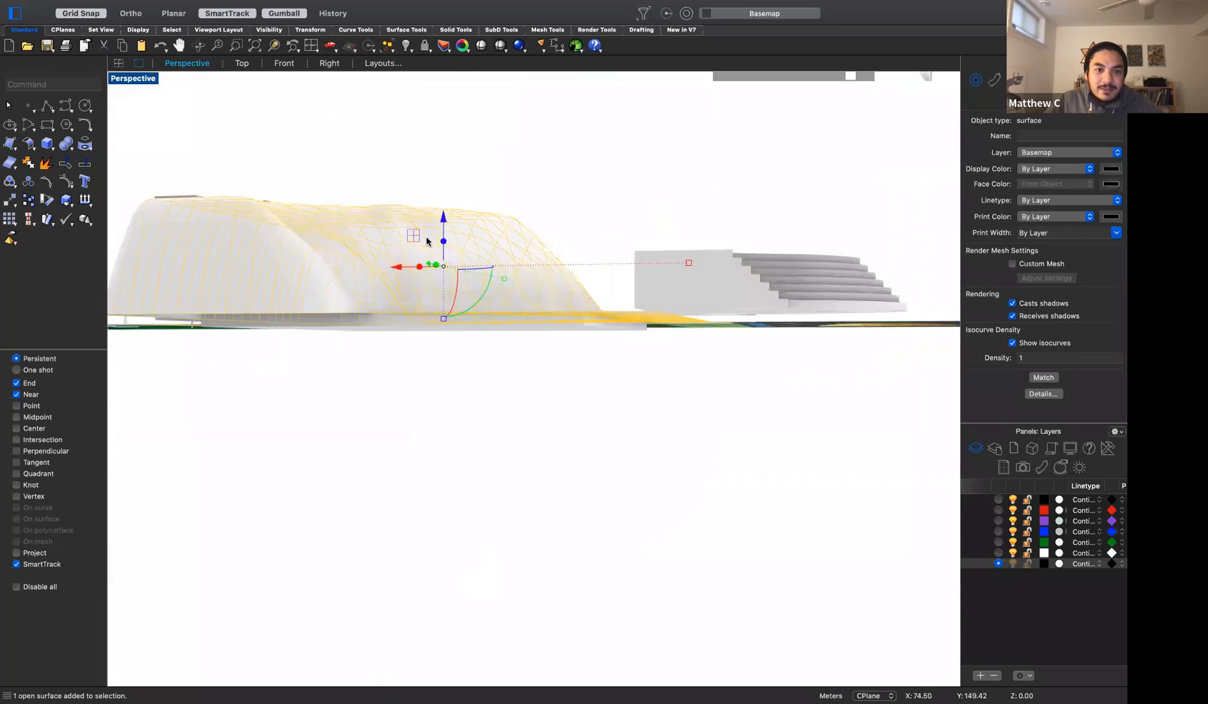
pyautogui.scroll(4, 427, 239)
pyautogui.moveTo(417, 504); pyautogui.dragTo(506, 280, button='right')
pyautogui.click(738, 367)
pyautogui.click(738, 241)
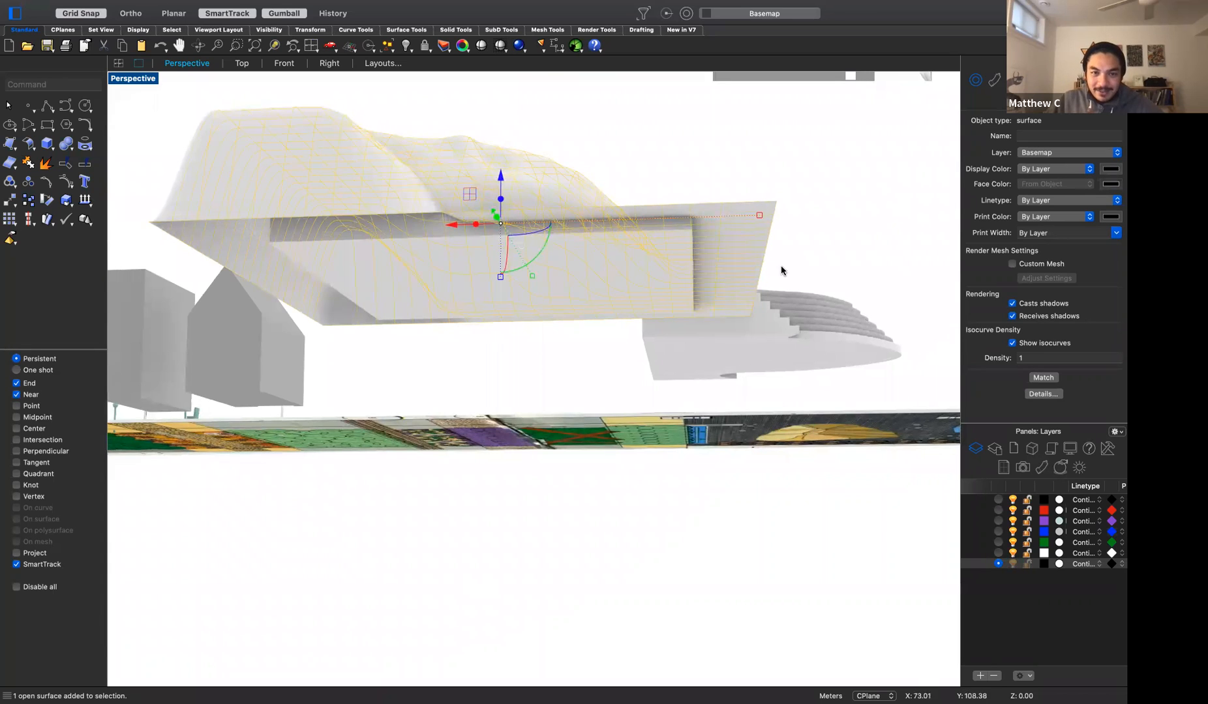
pyautogui.write('split')
pyautogui.press('Return')
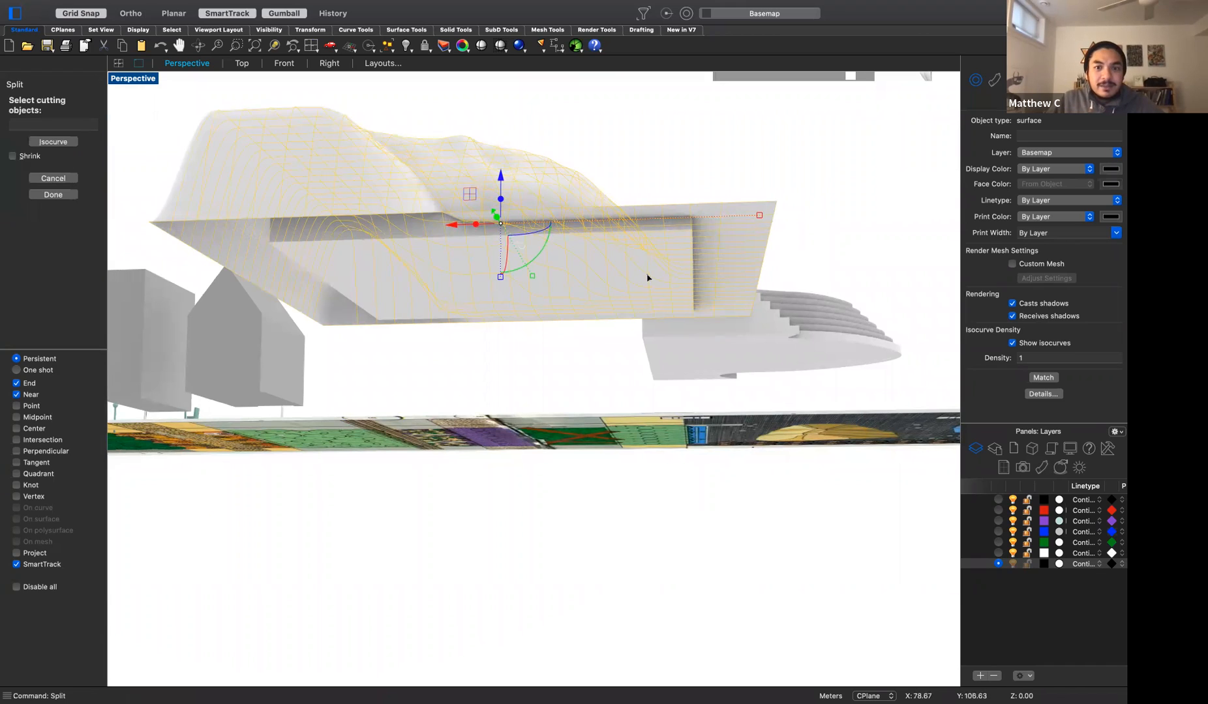
pyautogui.click(648, 278)
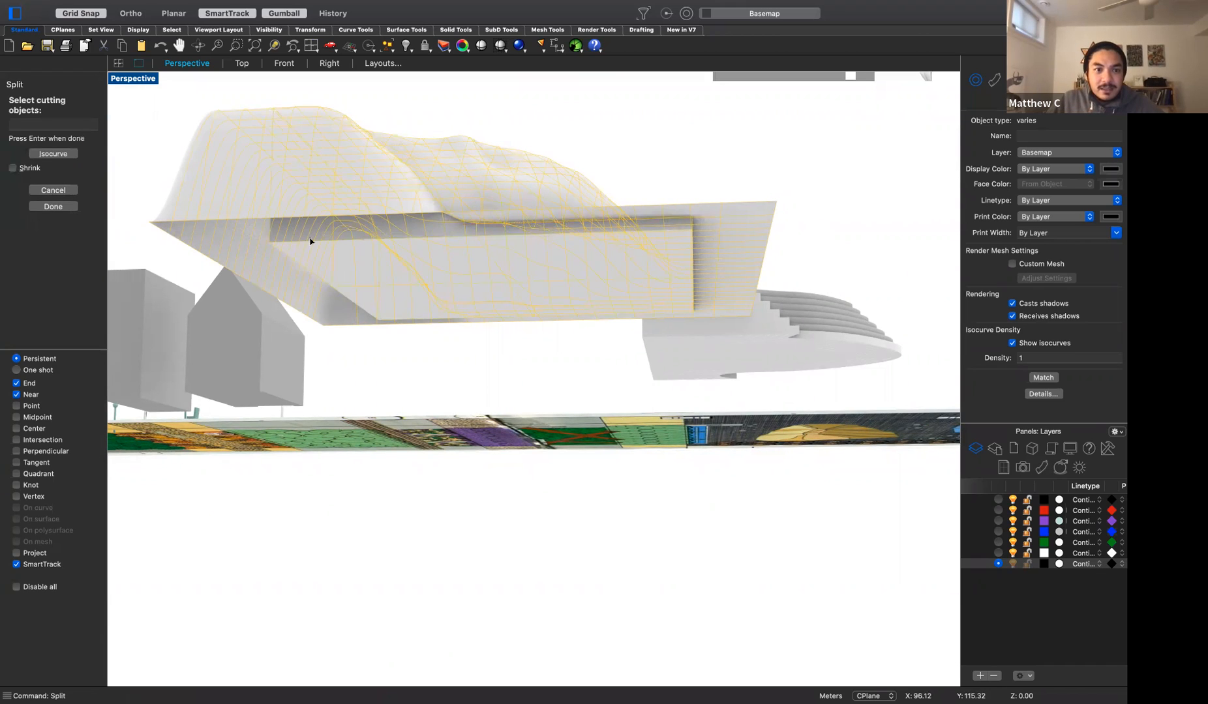
pyautogui.press('Return')
# Delete the outer part of the draped surface that extends beyond the box edges, leaving the landform tile
pyautogui.moveTo(340, 318); pyautogui.dragTo(383, 392, button='right')
pyautogui.press('Escape')
pyautogui.click(572, 458)
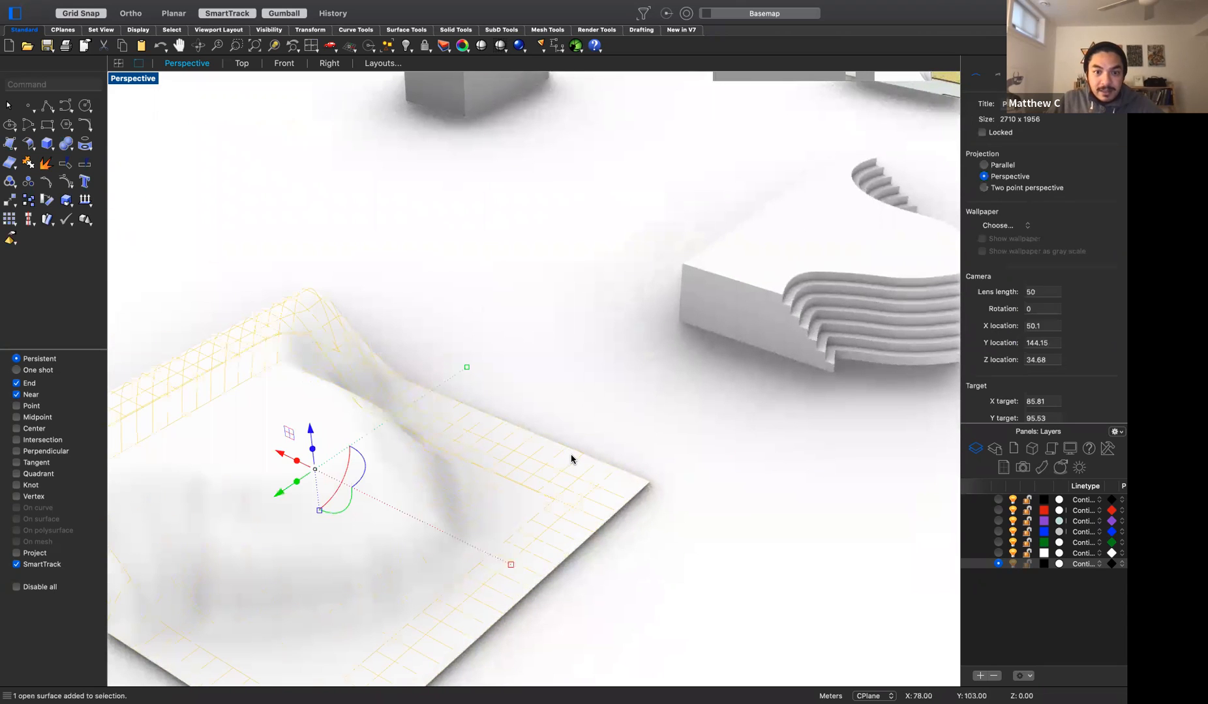
pyautogui.press('Delete')
pyautogui.scroll(-3, 624, 518)
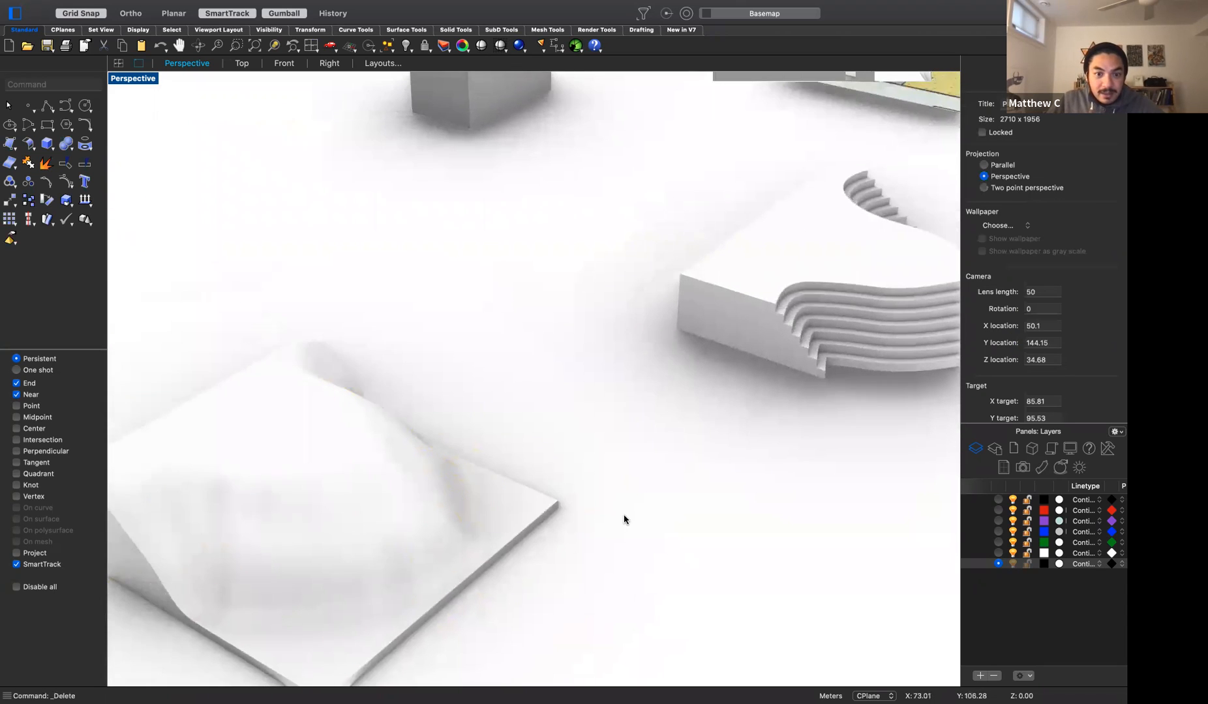
pyautogui.moveTo(429, 633); pyautogui.dragTo(338, 621, button='right')
pyautogui.moveTo(299, 303); pyautogui.dragTo(426, 288, button='right')
pyautogui.scroll(-3, 543, 374)
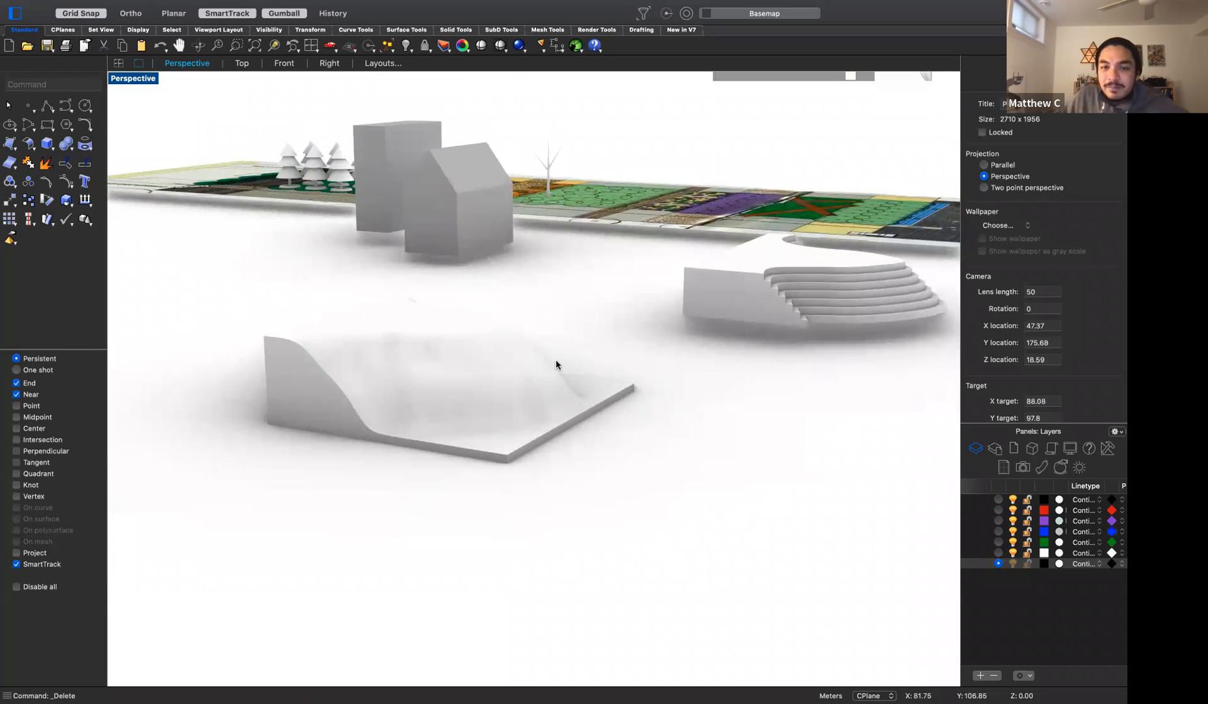
pyautogui.moveTo(604, 422); pyautogui.dragTo(486, 438, button='right')
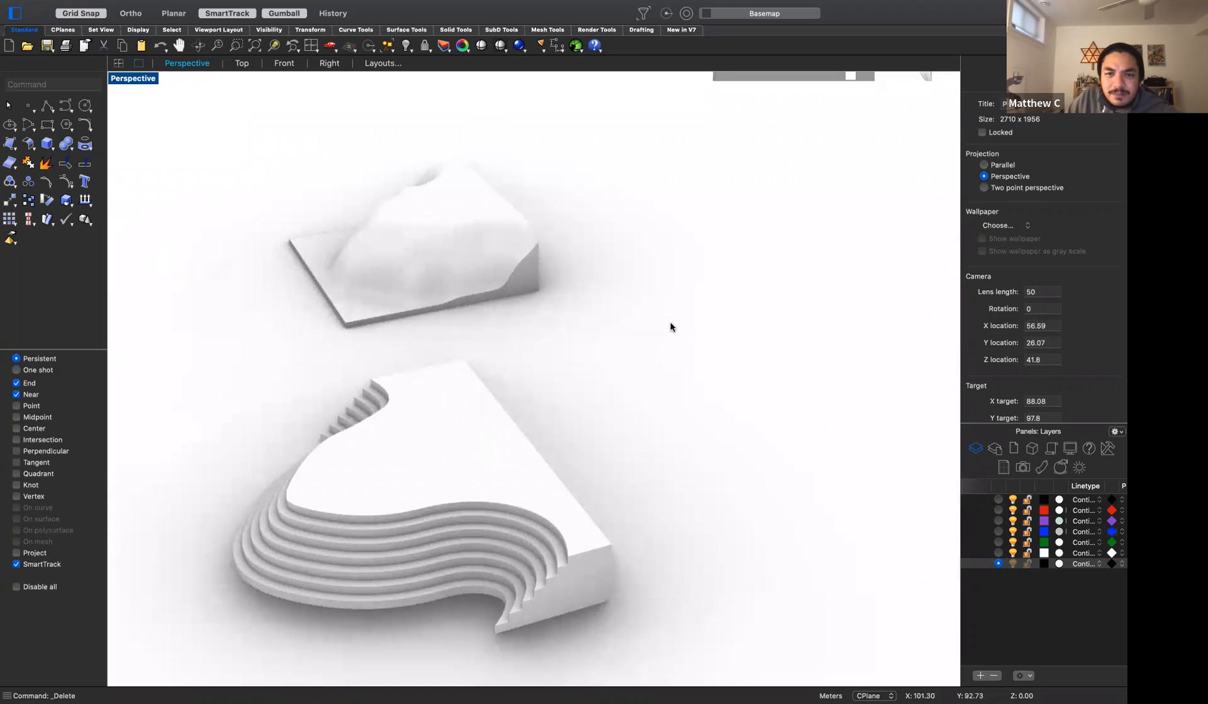
# Switch to the Miro tutorial board and read the Basemaps notes on importing and scaling a .DWG file
pyautogui.press('super+Tab')
pyautogui.scroll(-10, 732, 424)
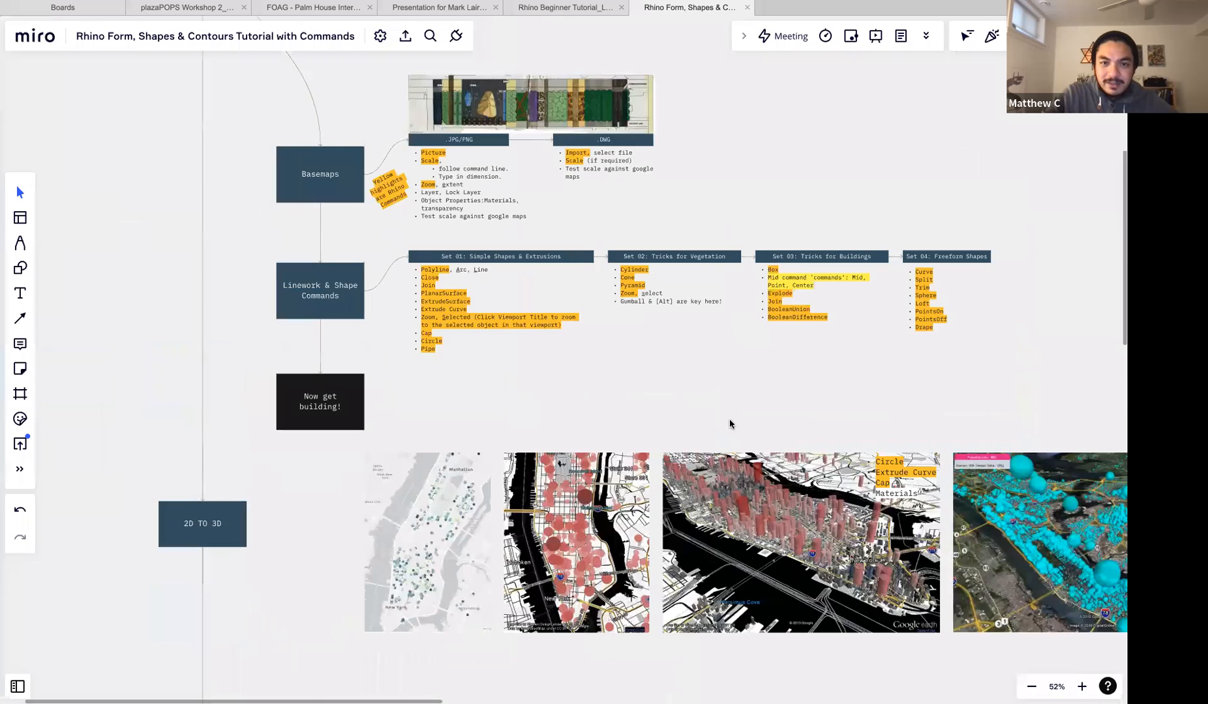
pyautogui.scroll(10, 730, 424)
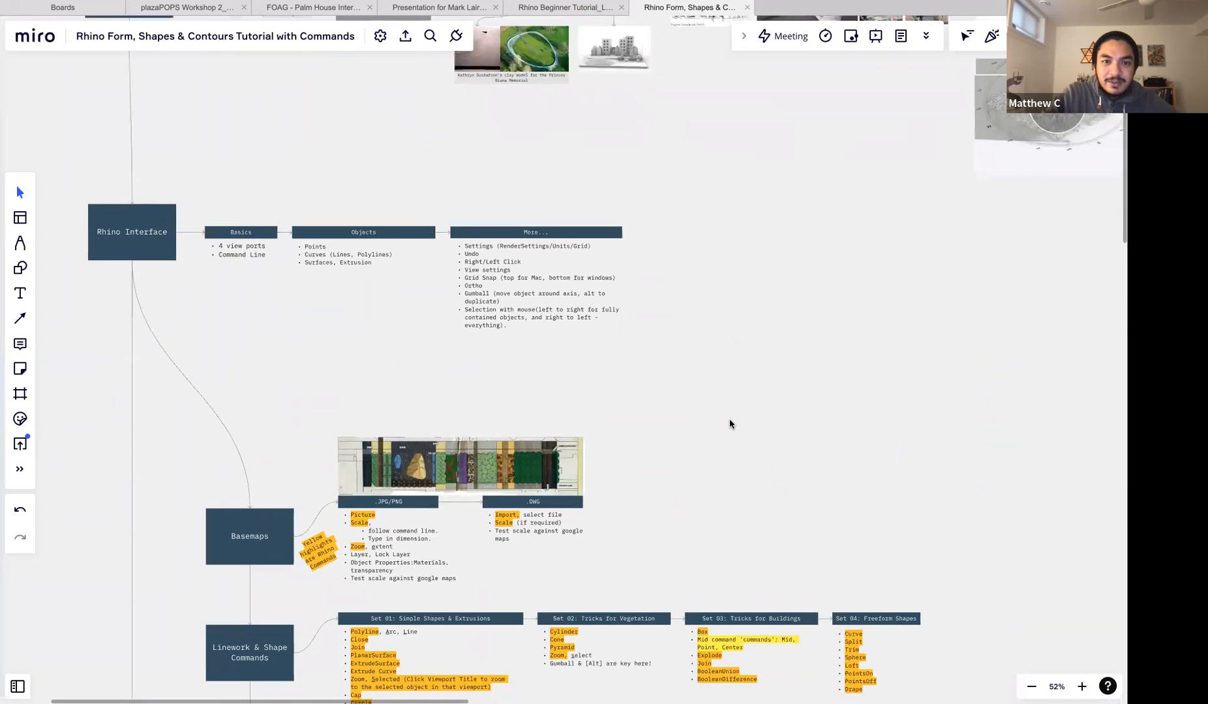
pyautogui.scroll(-4, 729, 424)
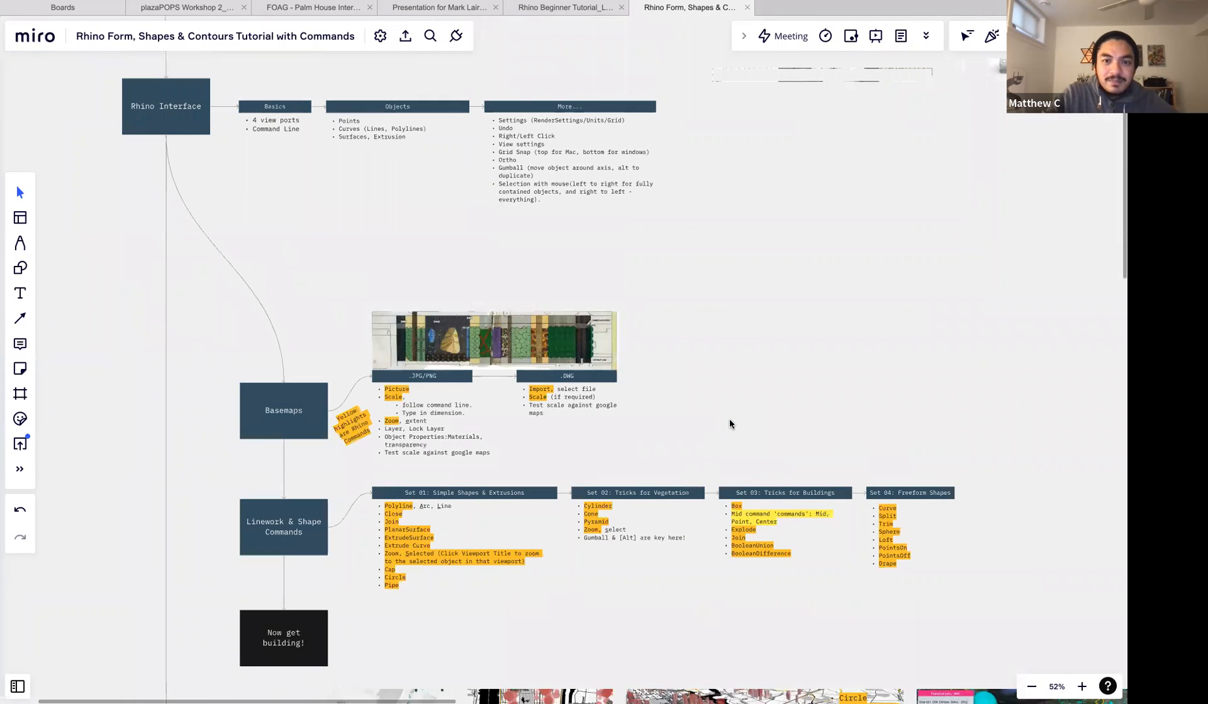
pyautogui.keyDown('ctrl'); pyautogui.scroll(10, 602, 390); pyautogui.keyUp('ctrl')
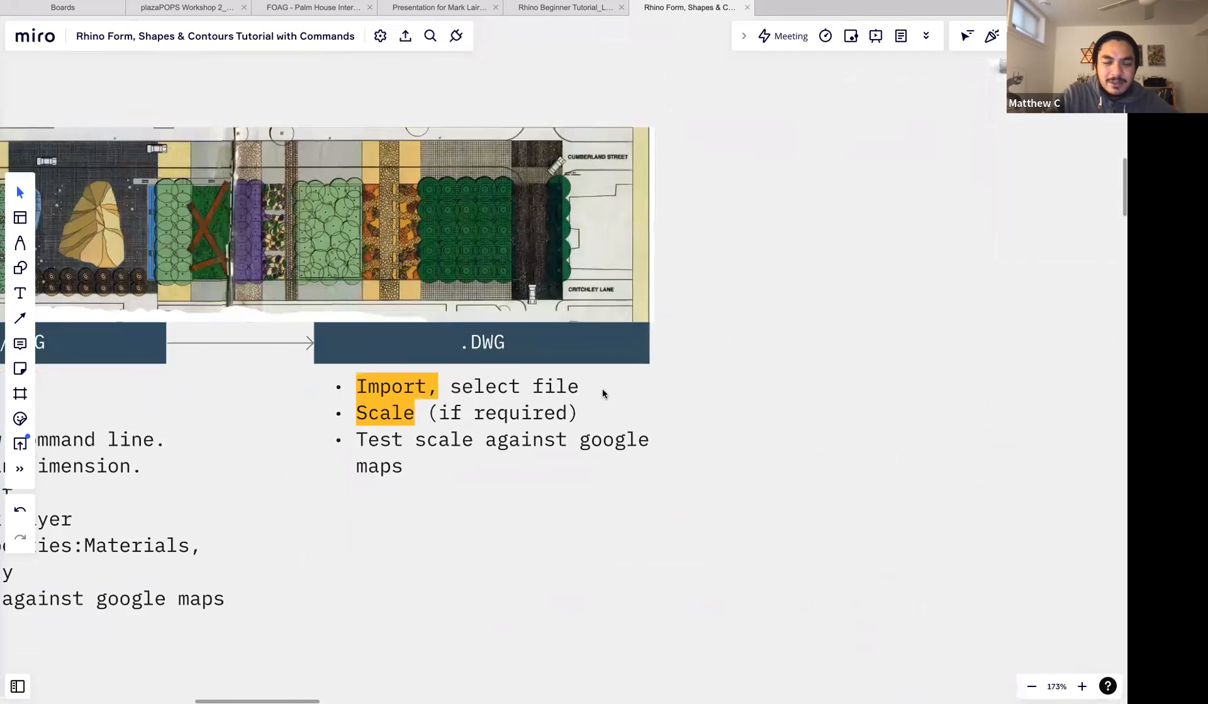
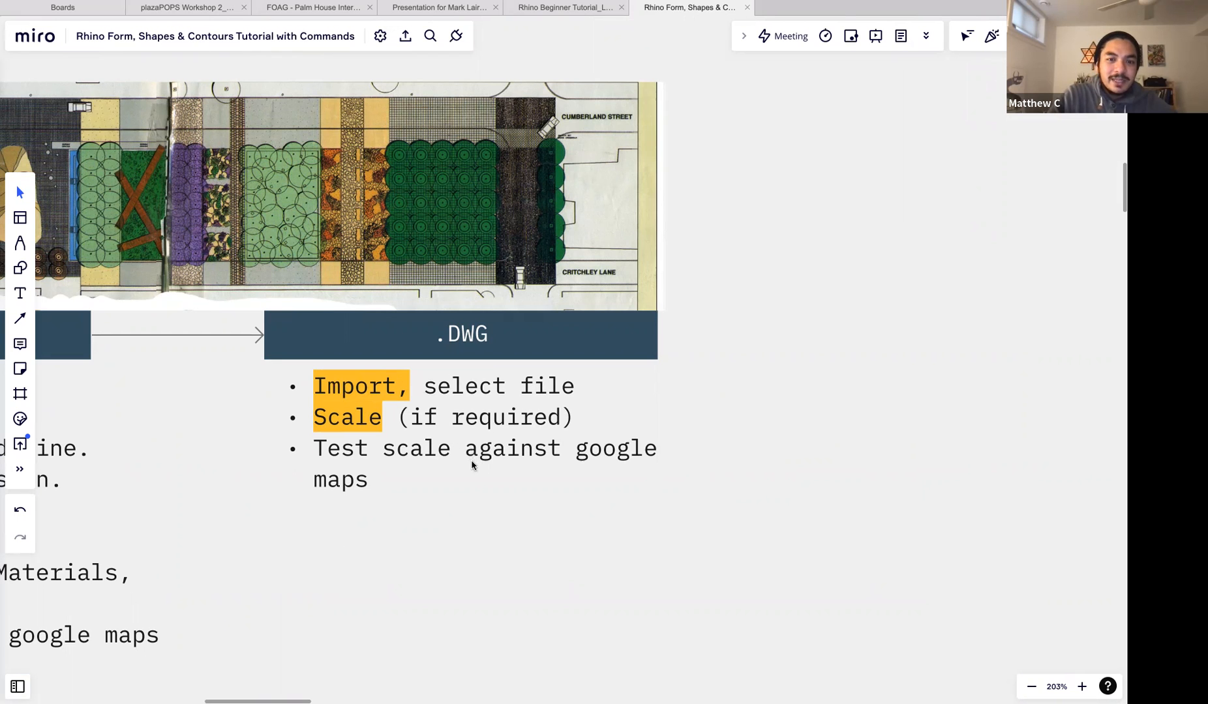
pyautogui.hscroll(5, 471, 459)
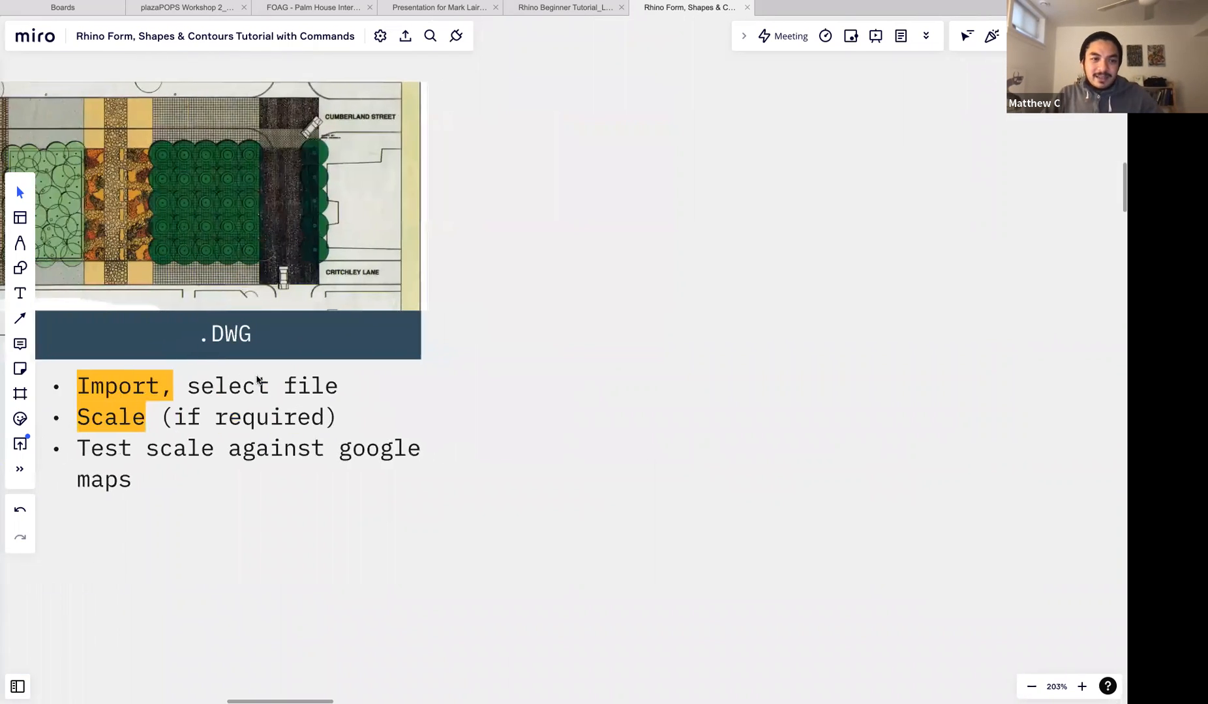
pyautogui.hscroll(-5, 258, 381)
# Switch back to Rhino and start the Import command in the empty Untitled 2 document
pyautogui.press('super+Tab')
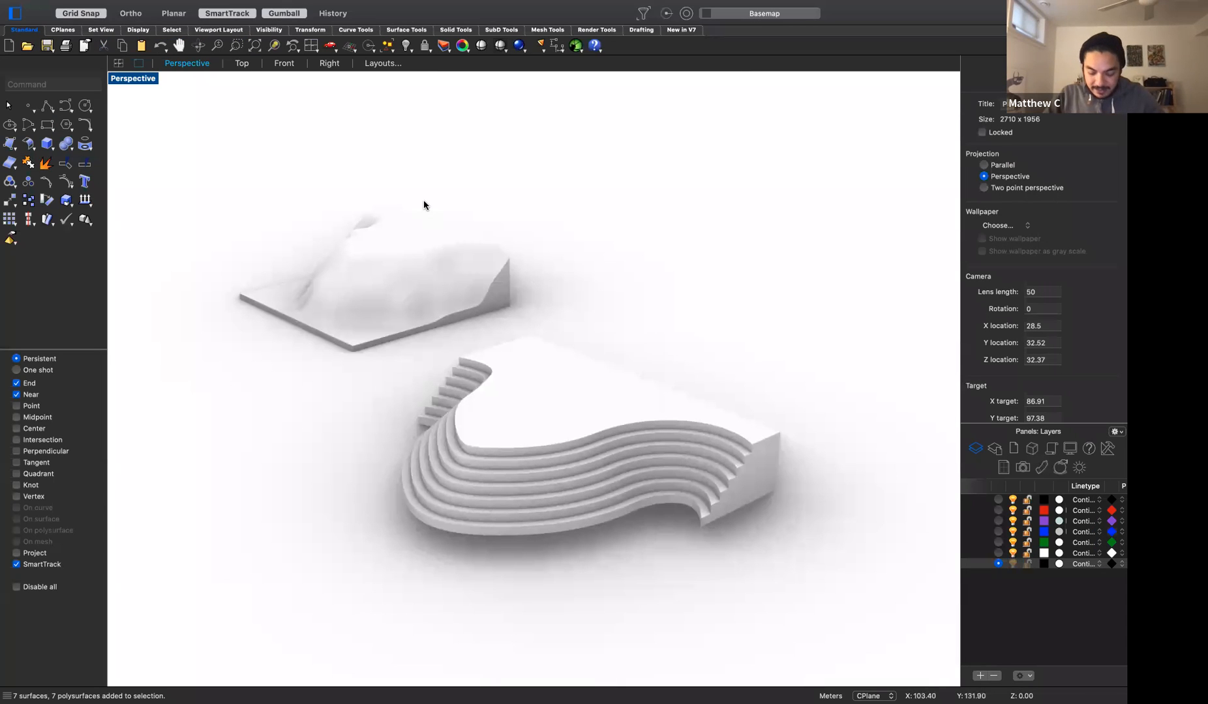
pyautogui.hotkey('ctrl', 'Right')
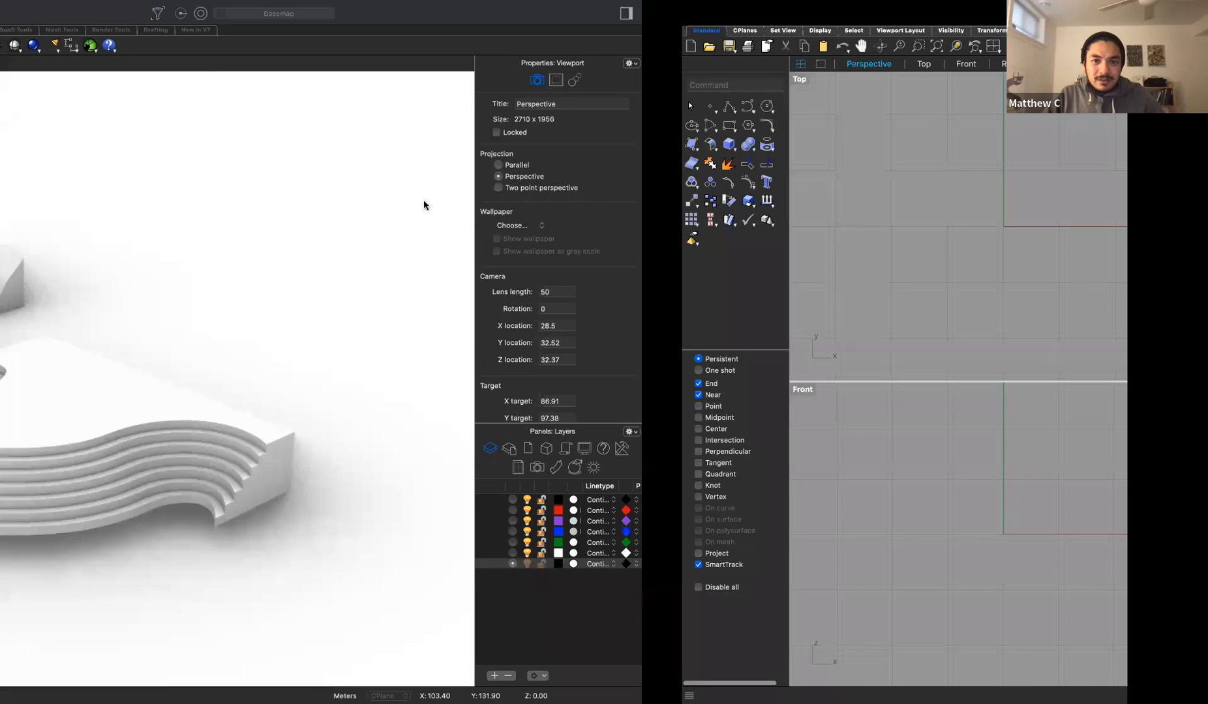
pyautogui.moveTo(73, 4)
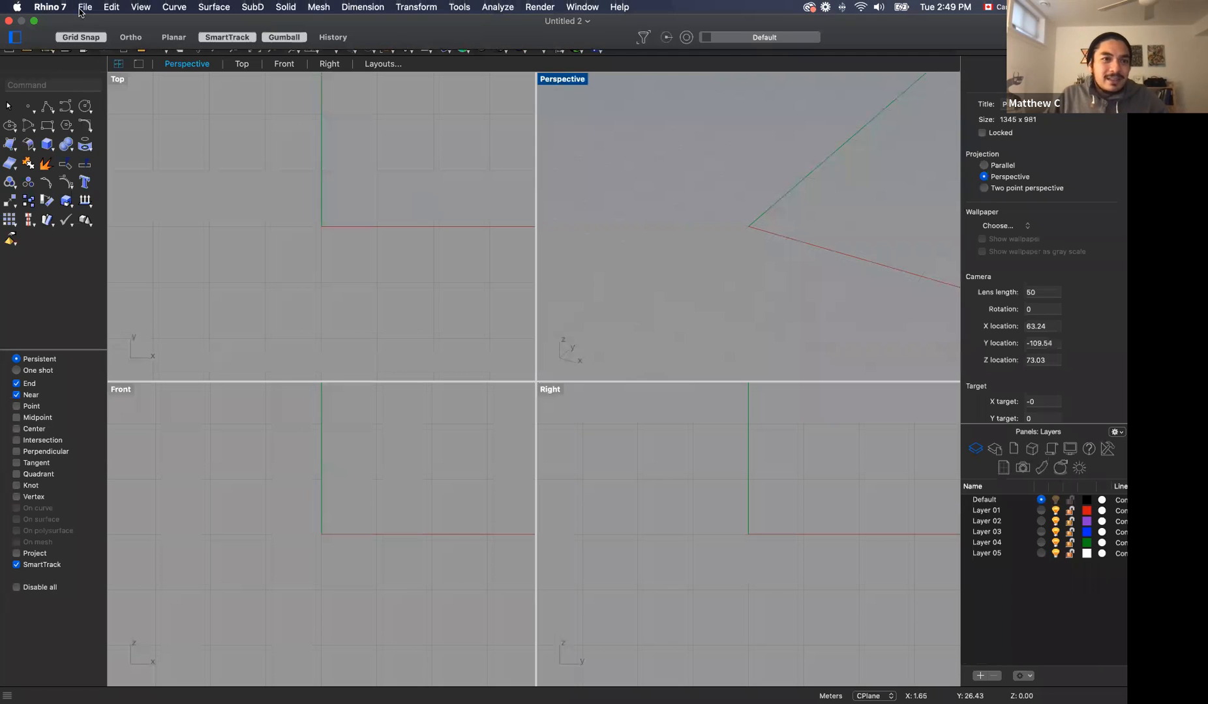
pyautogui.write('import')
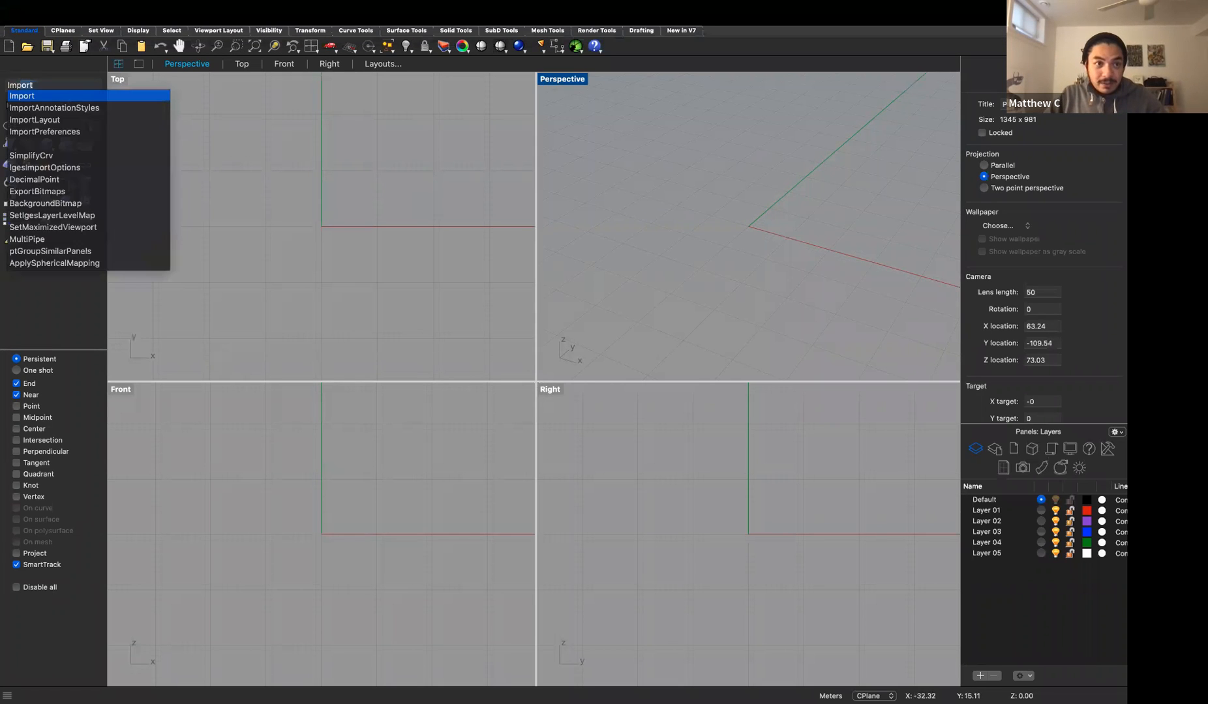
pyautogui.press('Return')
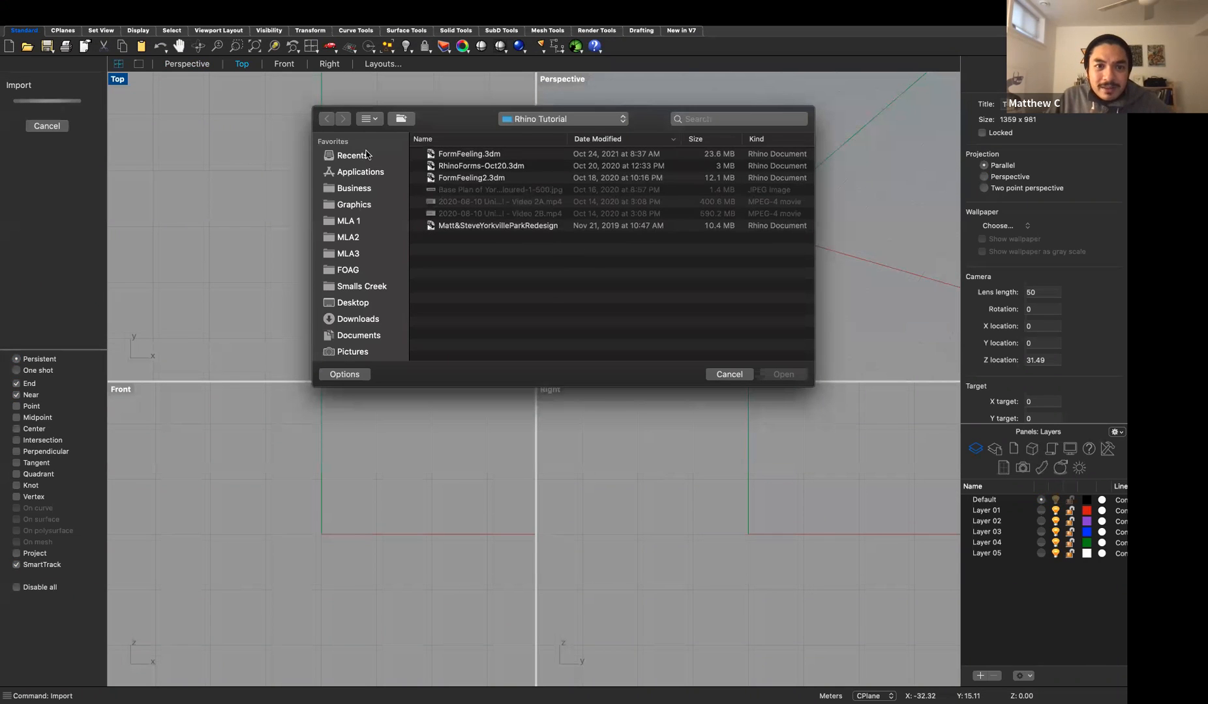
# Browse the MLA2 folder for a drawing to import
pyautogui.click(352, 237)
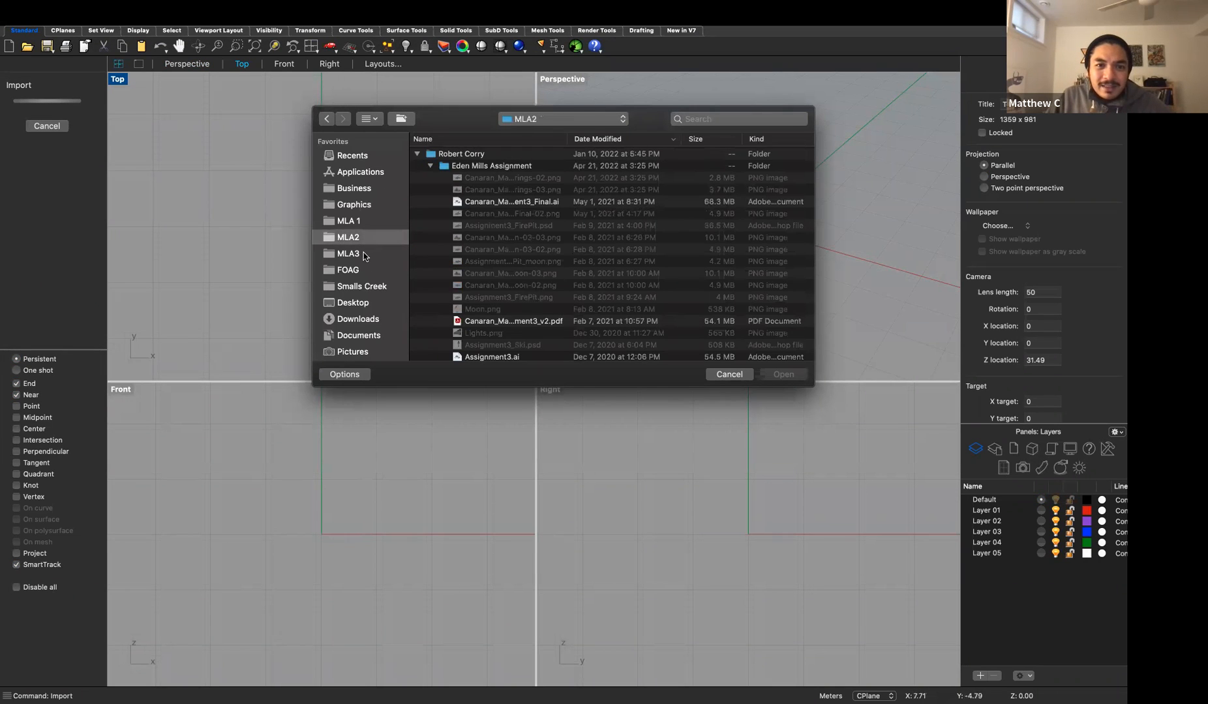
pyautogui.scroll(-5, 532, 248)
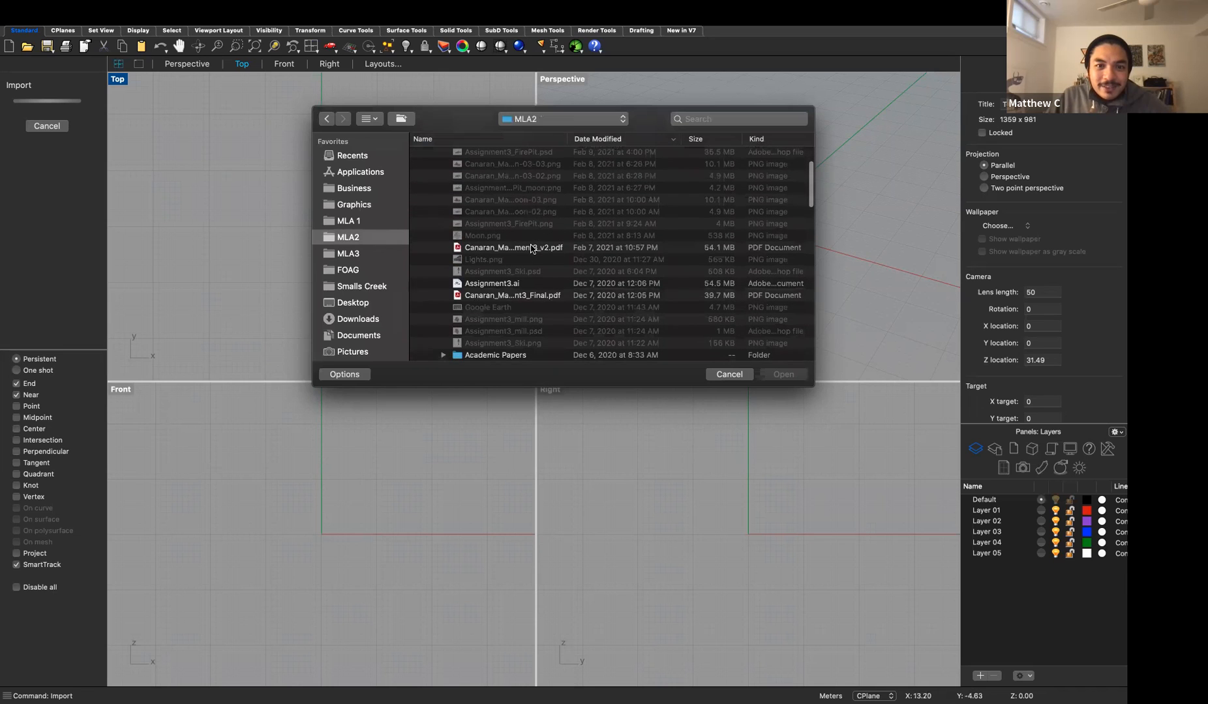
pyautogui.scroll(-5, 587, 260)
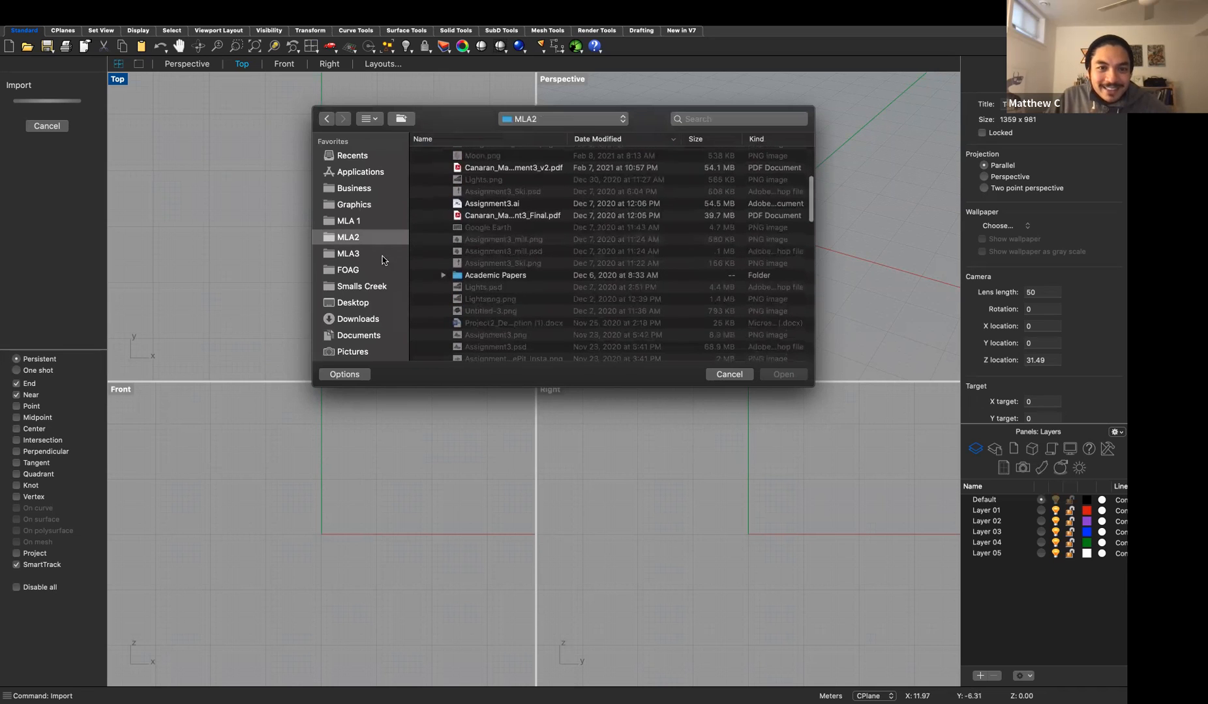
# Find the DWG drawings in the Rooftop subfolder of the MLA 1 course folders
pyautogui.click(350, 222)
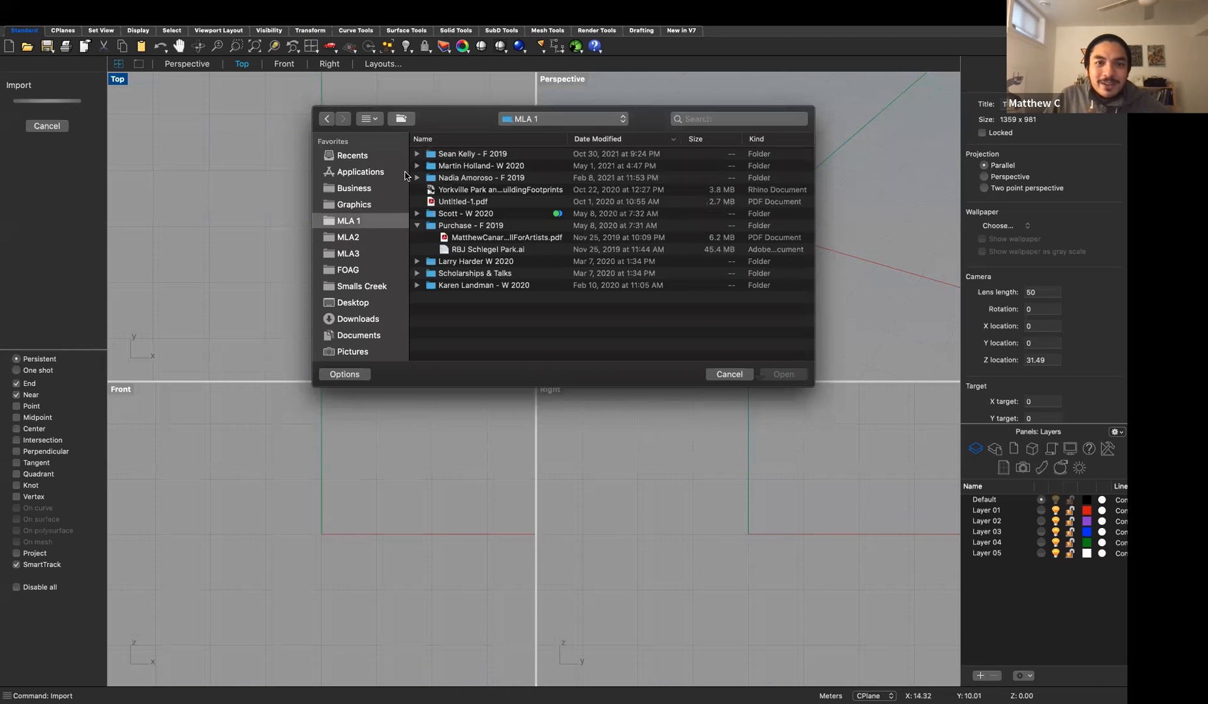
pyautogui.click(416, 178)
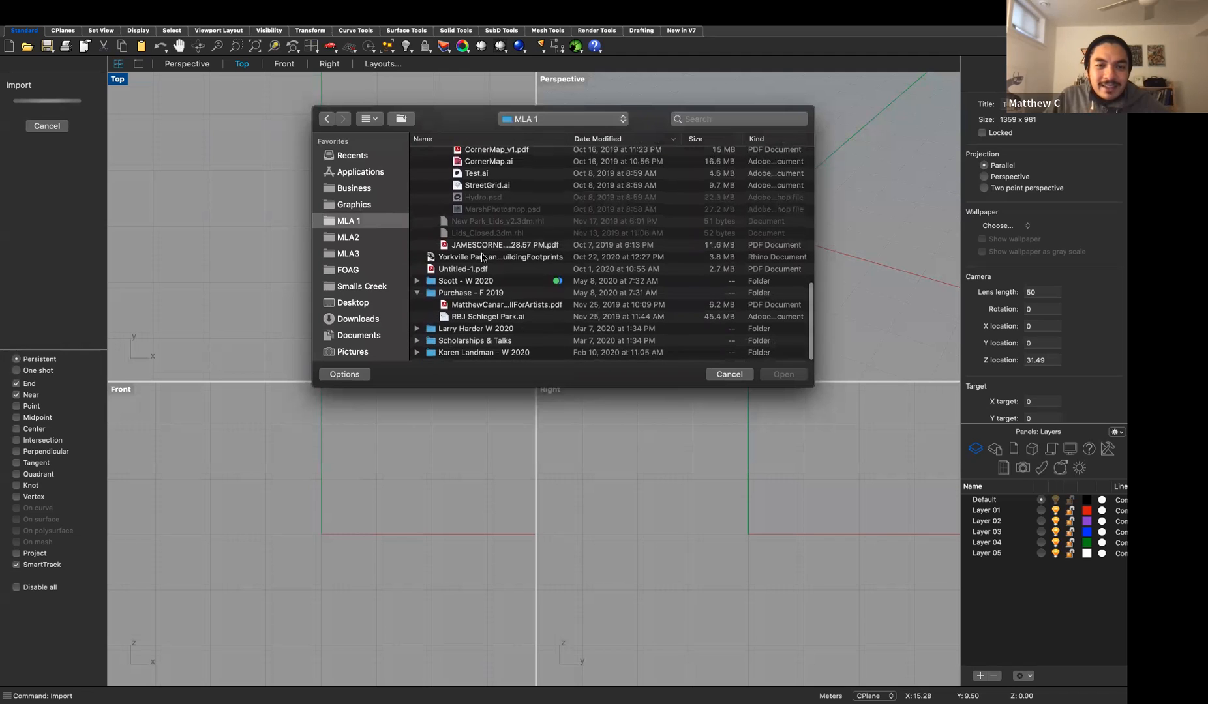
pyautogui.click(416, 285)
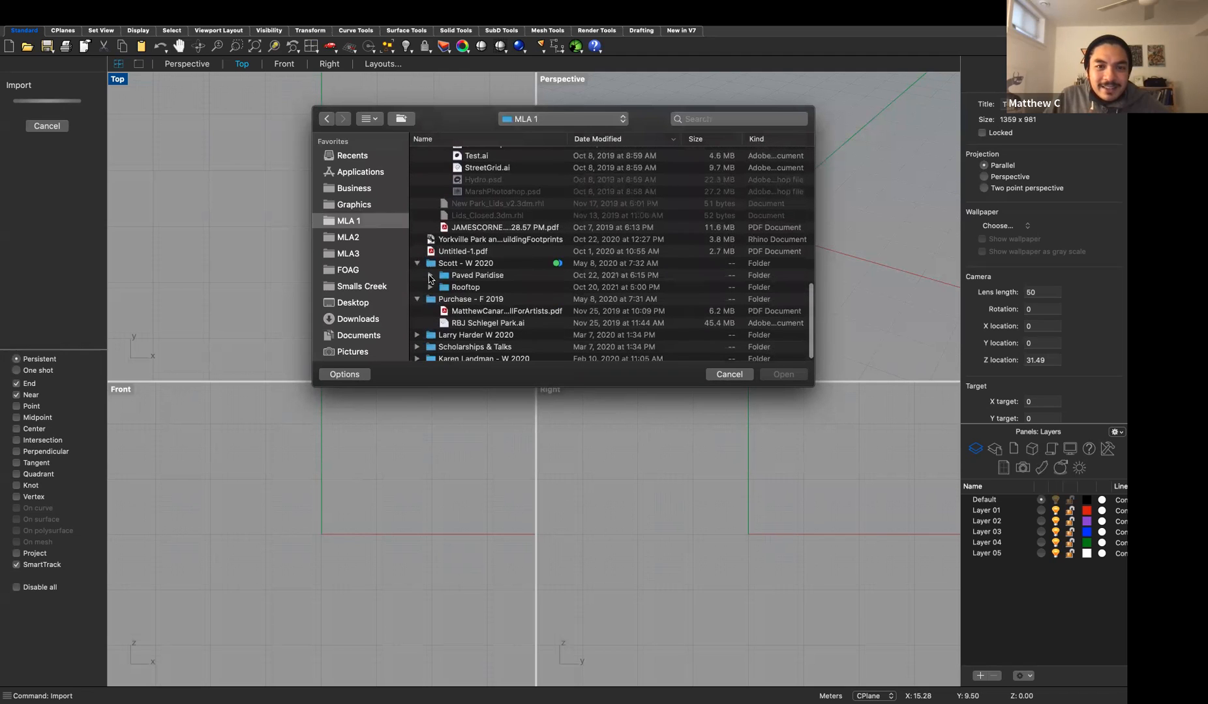
pyautogui.scroll(-4, 584, 287)
pyautogui.click(518, 291)
pyautogui.scroll(-5, 590, 256)
pyautogui.scroll(-10, 589, 255)
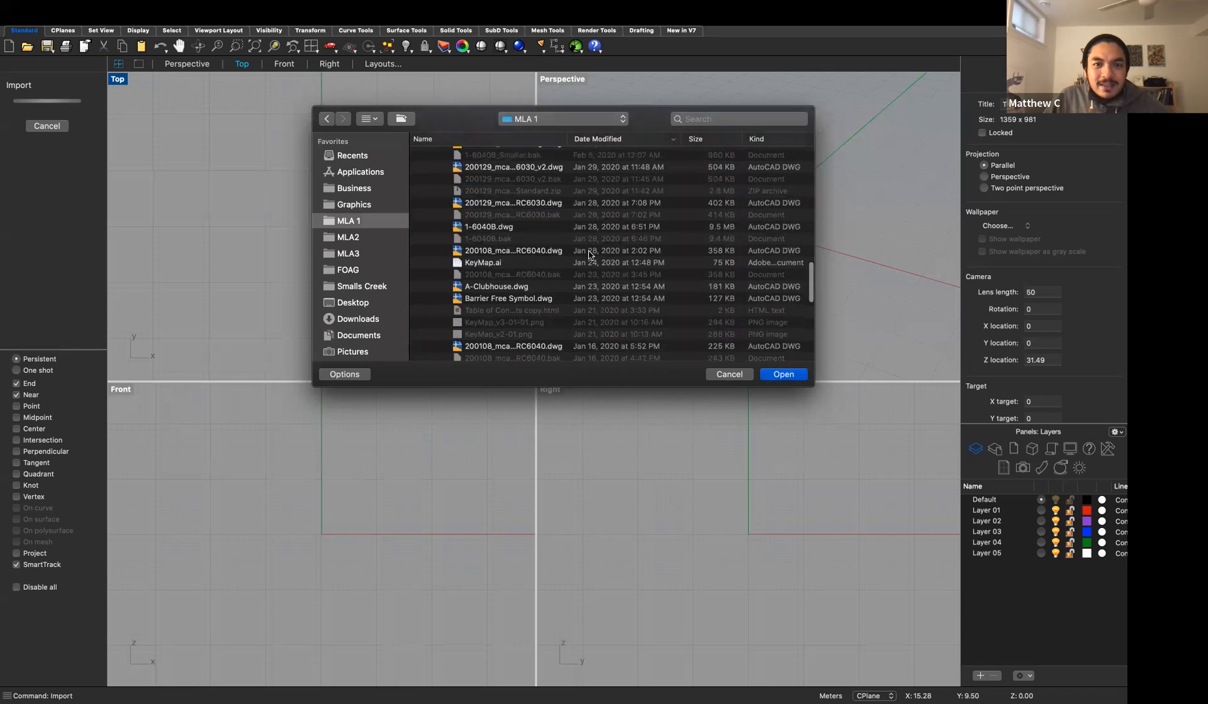
pyautogui.scroll(-8, 589, 255)
pyautogui.click(418, 295)
pyautogui.click(430, 284)
pyautogui.scroll(-2, 522, 281)
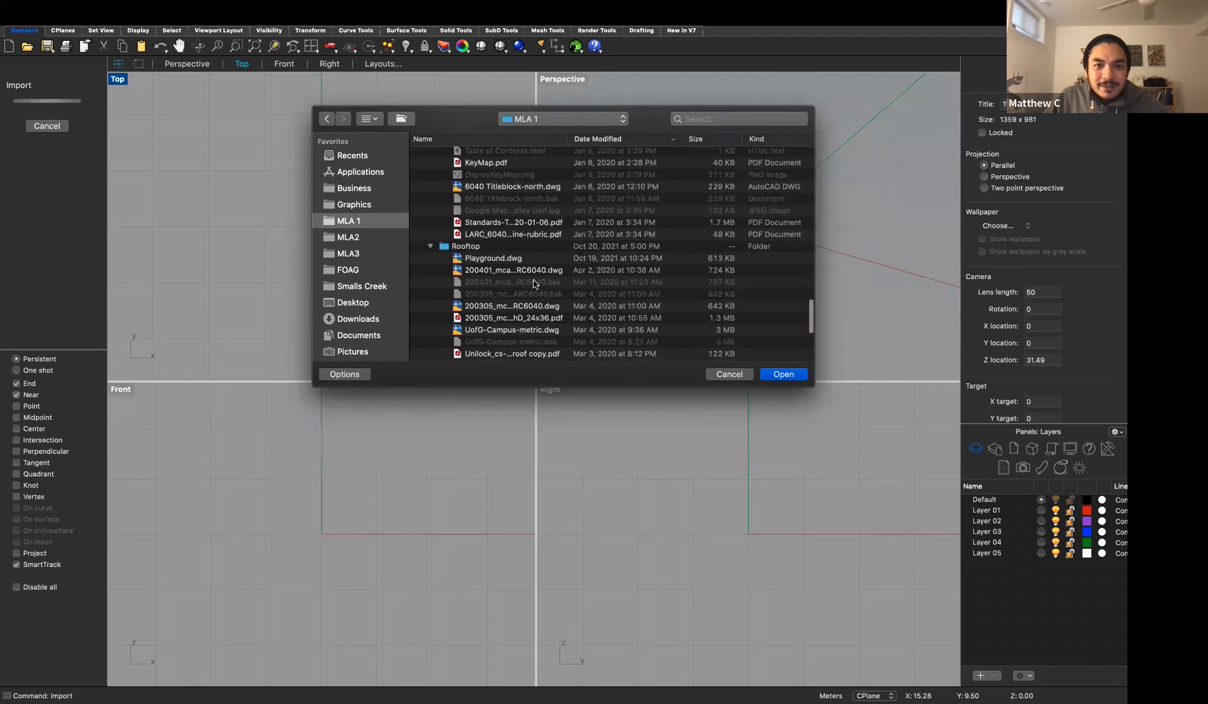
# Import the 200401 LARC6040 DWG from the Rooftop folder with model units in Meters and layout units in Millimeters
pyautogui.click(587, 270)
pyautogui.click(799, 377)
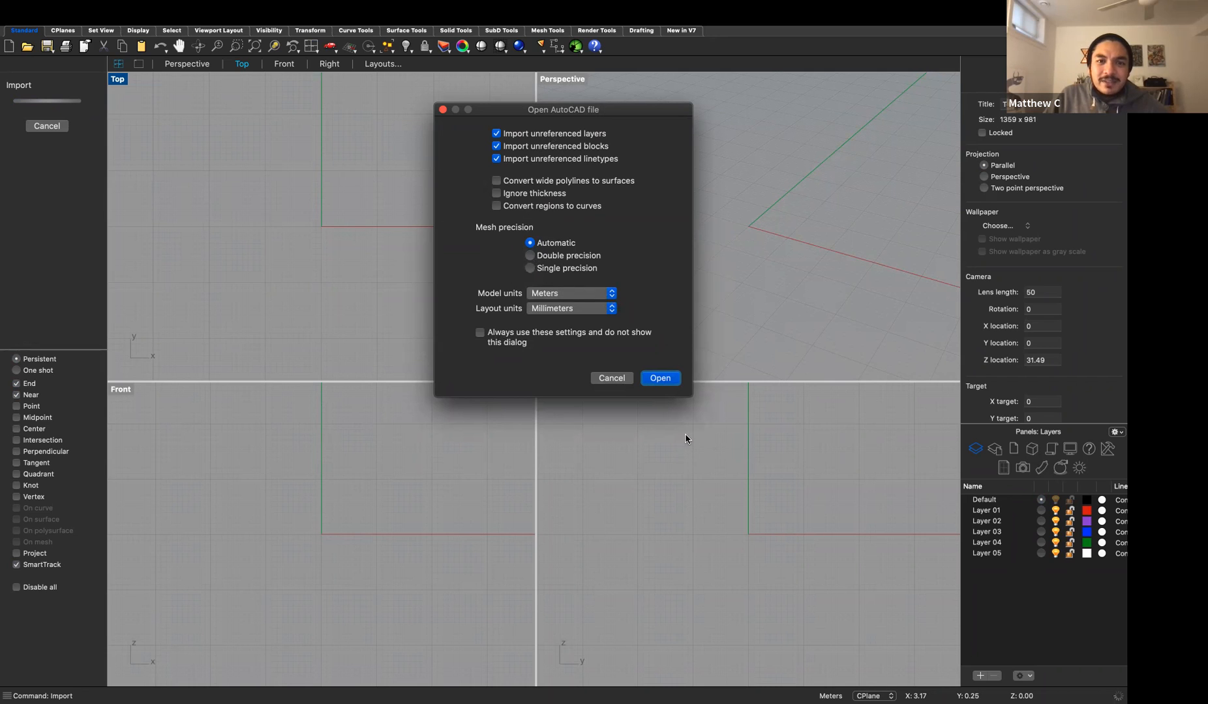
pyautogui.click(664, 379)
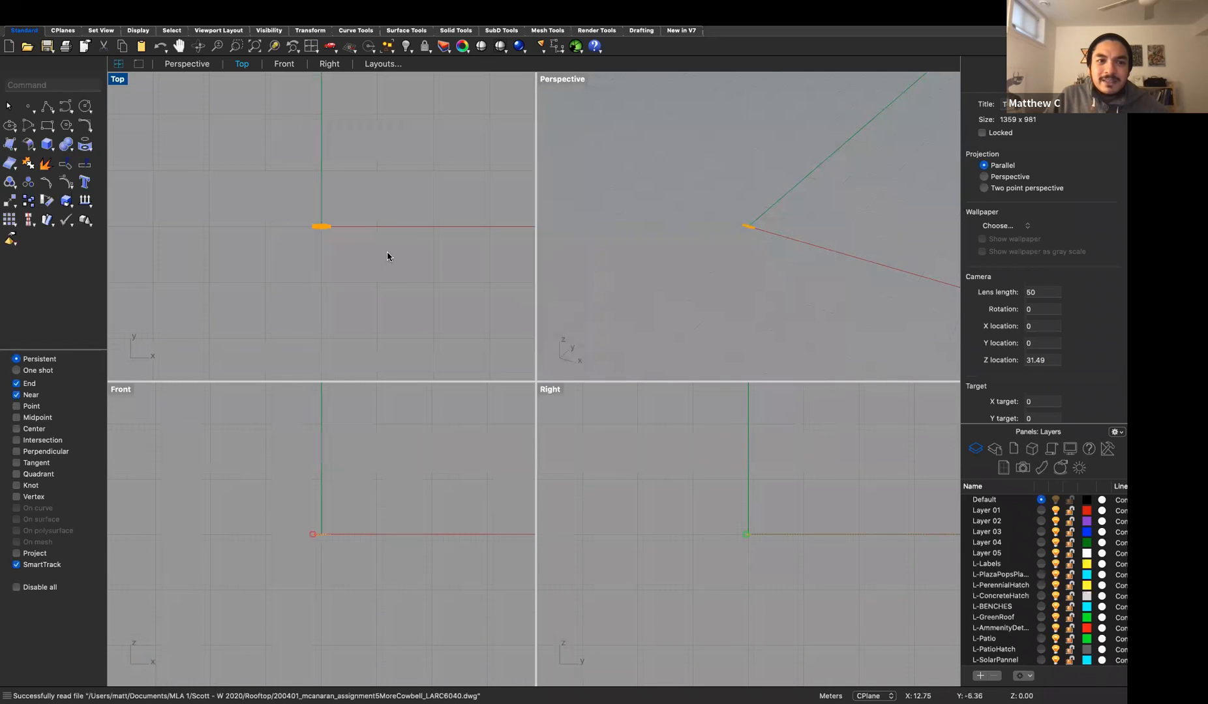
# Deselect the imported drawing and examine its size and position around the origin in the Top viewport
pyautogui.scroll(8, 323, 232)
pyautogui.scroll(12, 352, 168)
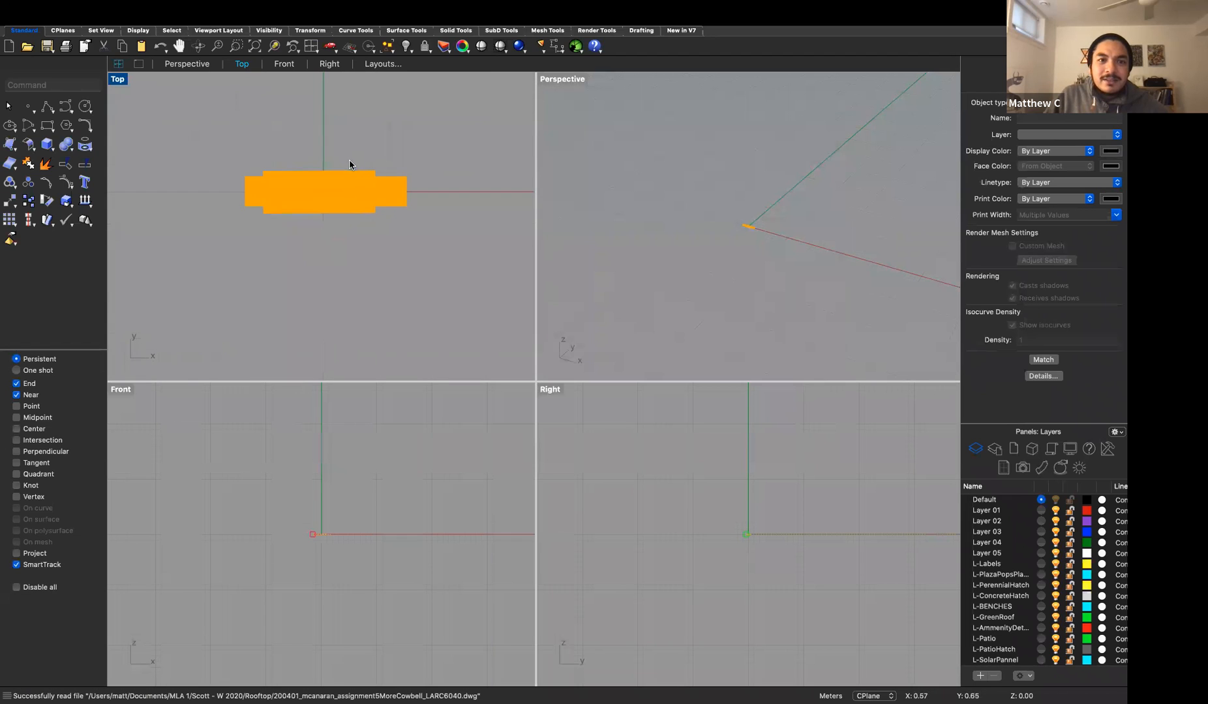
pyautogui.scroll(-6, 353, 173)
pyautogui.click(314, 169)
pyautogui.scroll(-15, 314, 171)
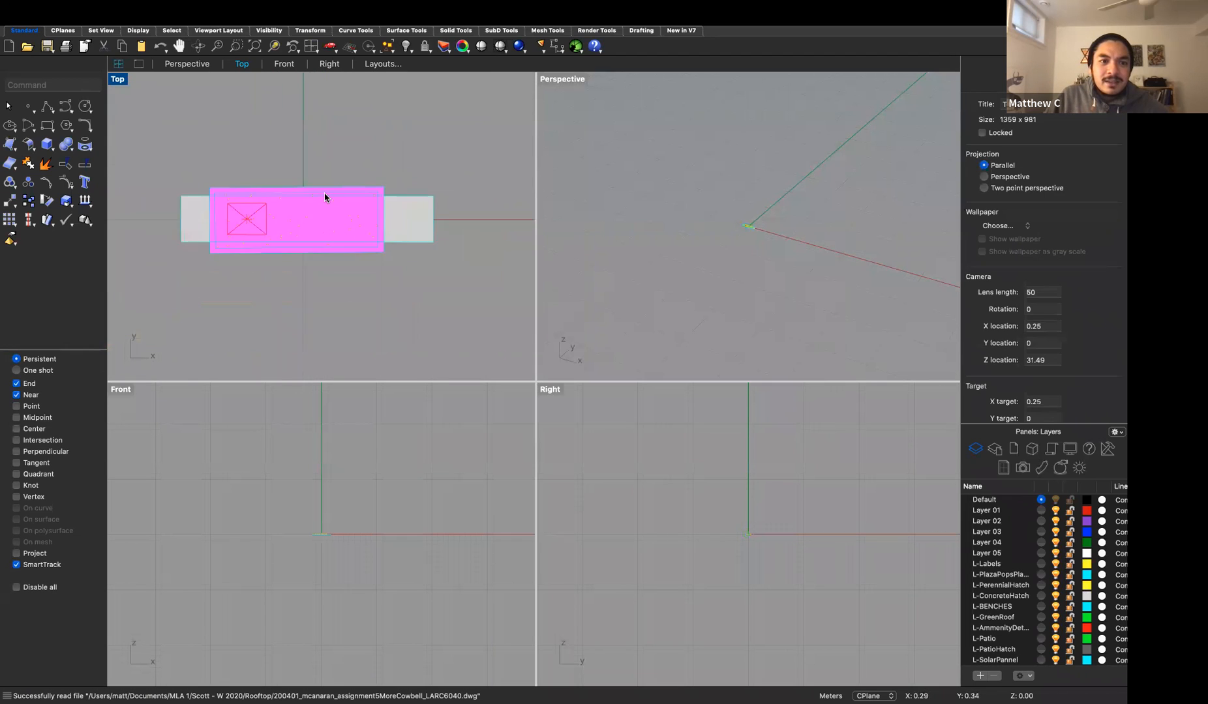
pyautogui.scroll(5, 306, 227)
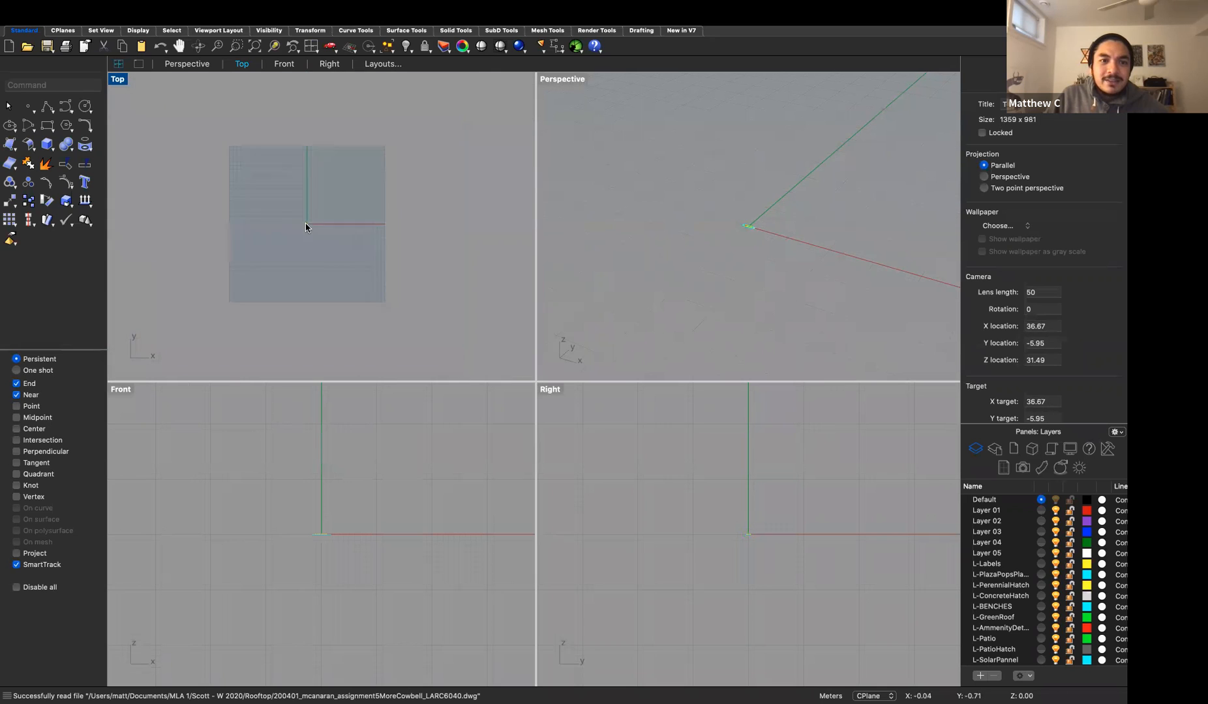
pyautogui.scroll(8, 320, 240)
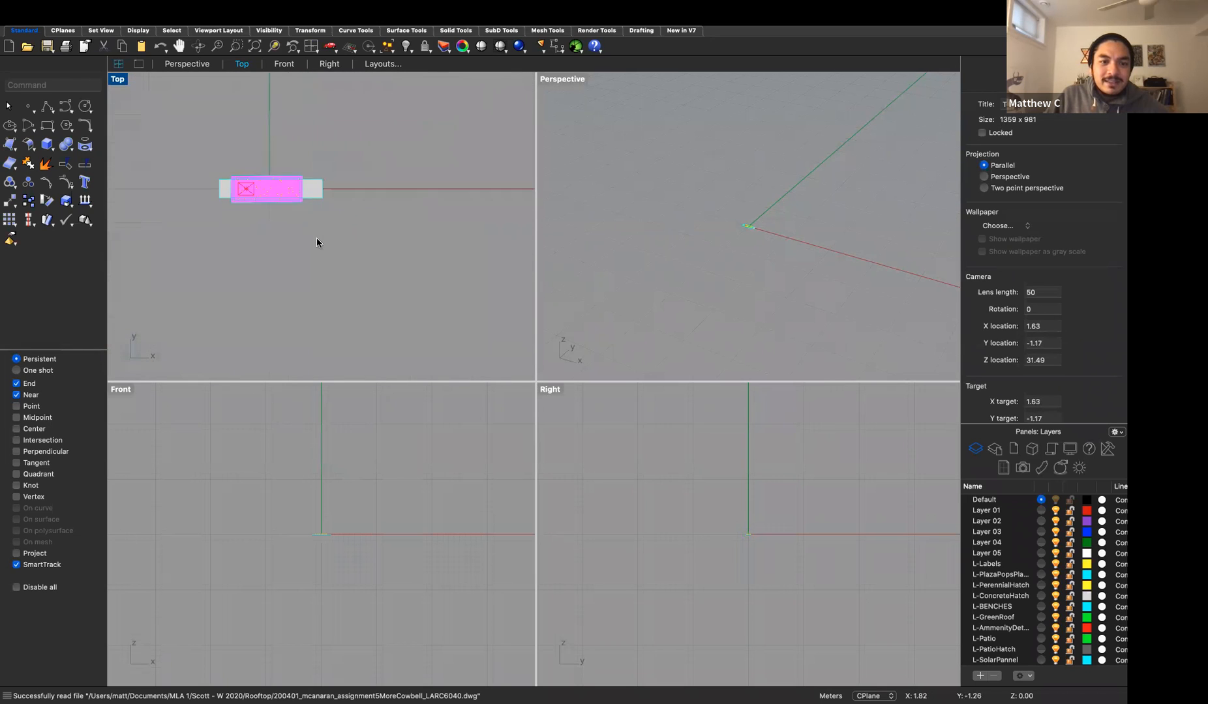
# Check the overlapping block instances at the crossed rectangle by selecting the second one, and clear the selection
pyautogui.click(220, 215)
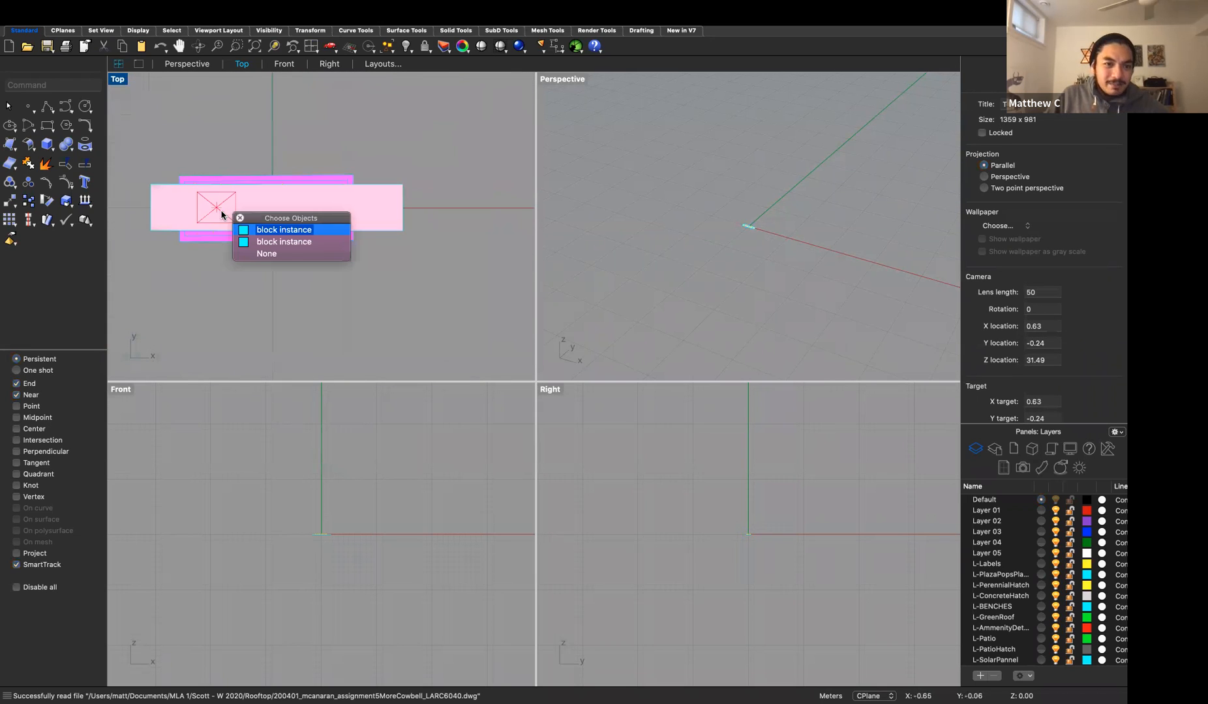
pyautogui.click(252, 243)
pyautogui.click(429, 154)
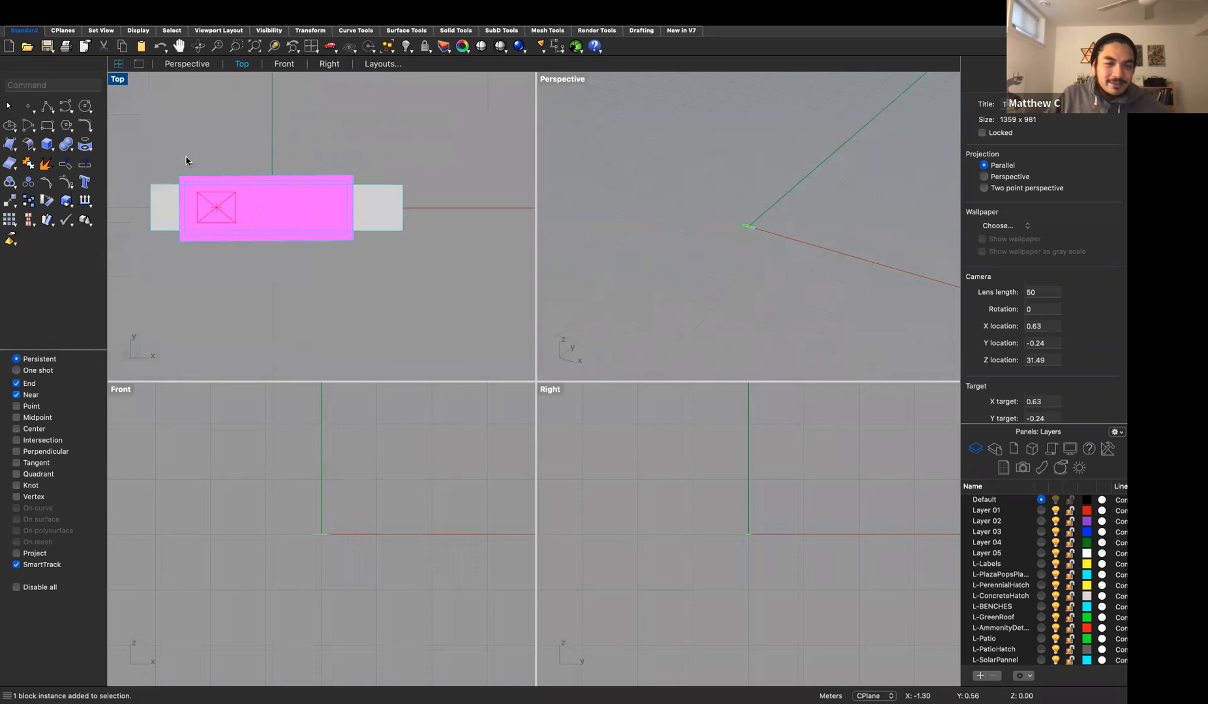
pyautogui.moveTo(183, 144); pyautogui.dragTo(444, 285)
pyautogui.click(443, 284)
pyautogui.scroll(3, 152, 168)
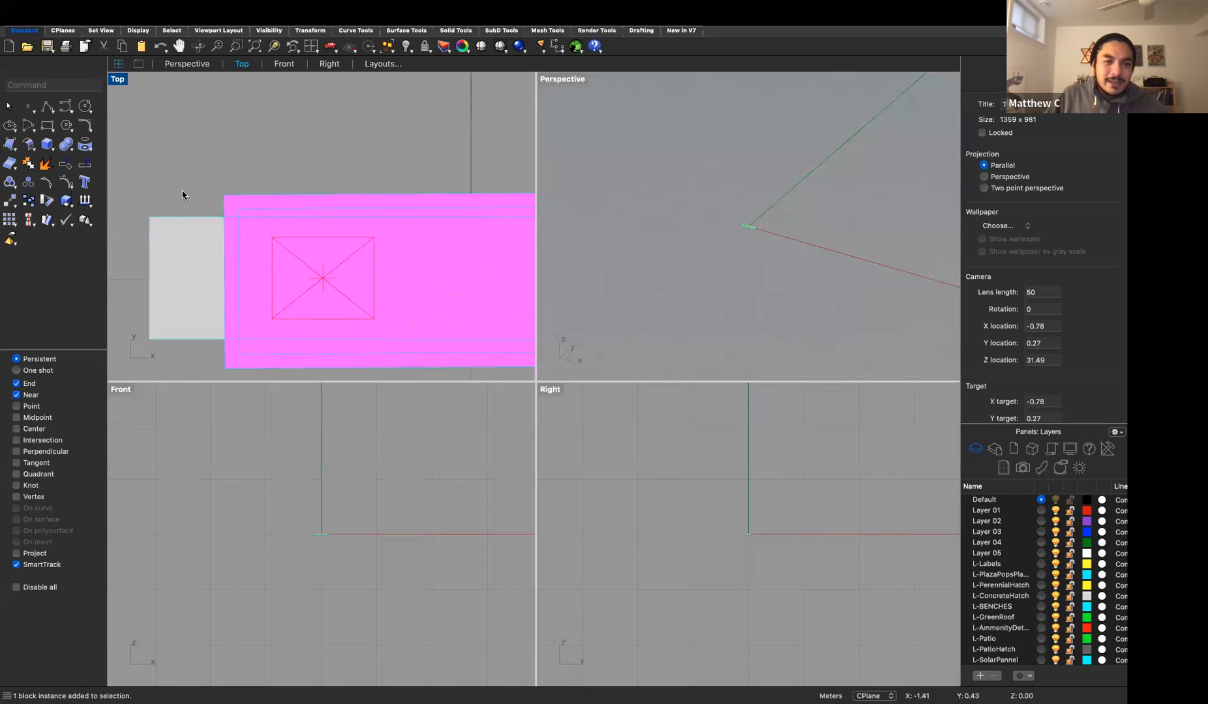
pyautogui.scroll(-4, 183, 193)
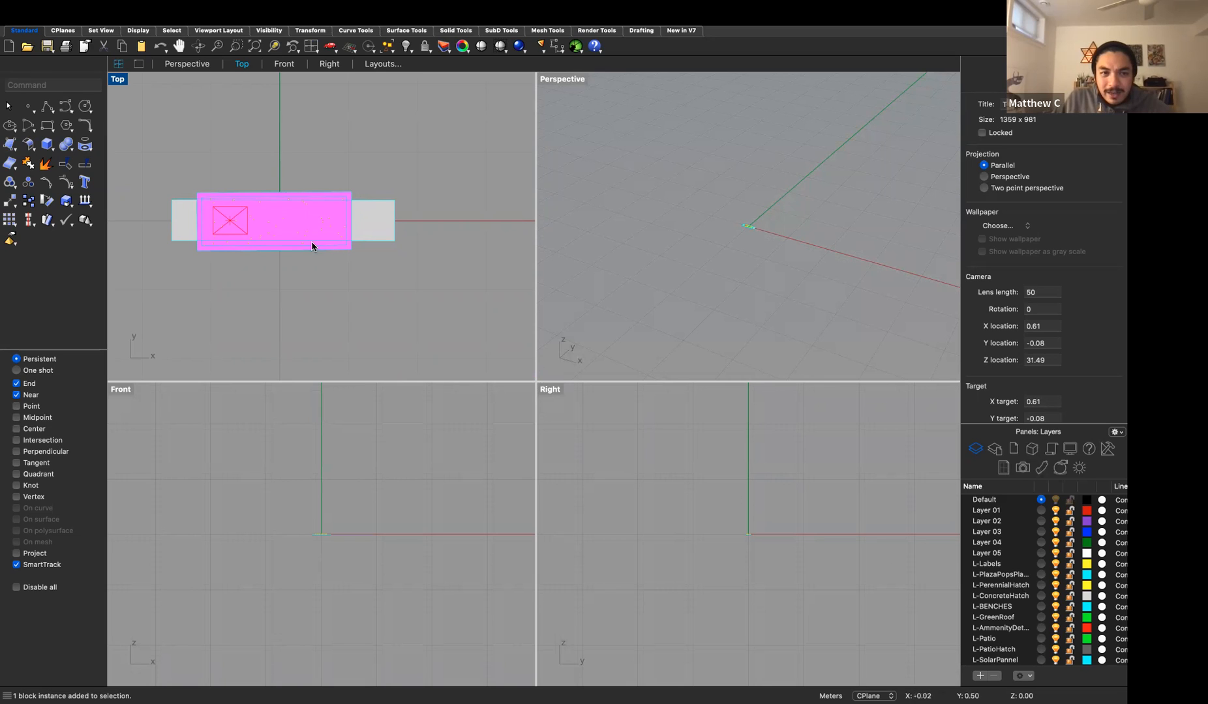
# Examine the layers that came in with the imported DWG, from L-Labels to L-Structures, in the layer list
pyautogui.scroll(-5, 1050, 578)
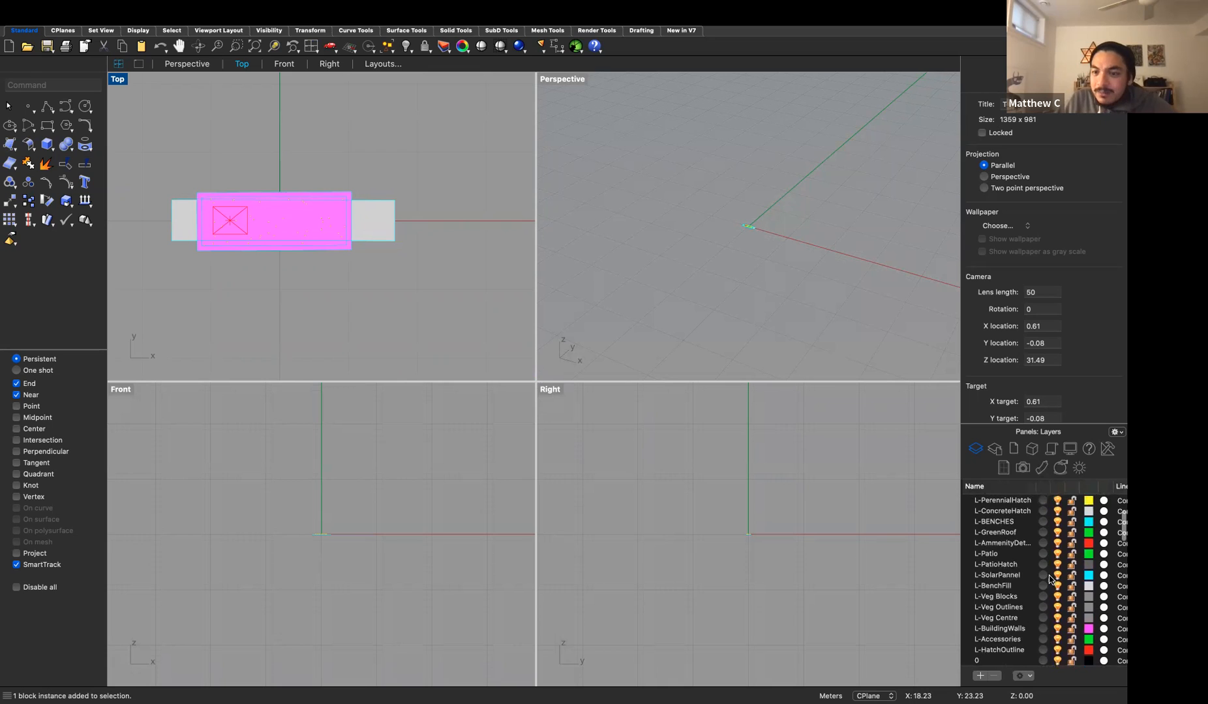
pyautogui.scroll(3, 1049, 558)
pyautogui.scroll(1, 1047, 556)
pyautogui.scroll(-8, 1047, 557)
pyautogui.scroll(-10, 1047, 555)
pyautogui.scroll(5, 1049, 556)
pyautogui.scroll(8, 1049, 555)
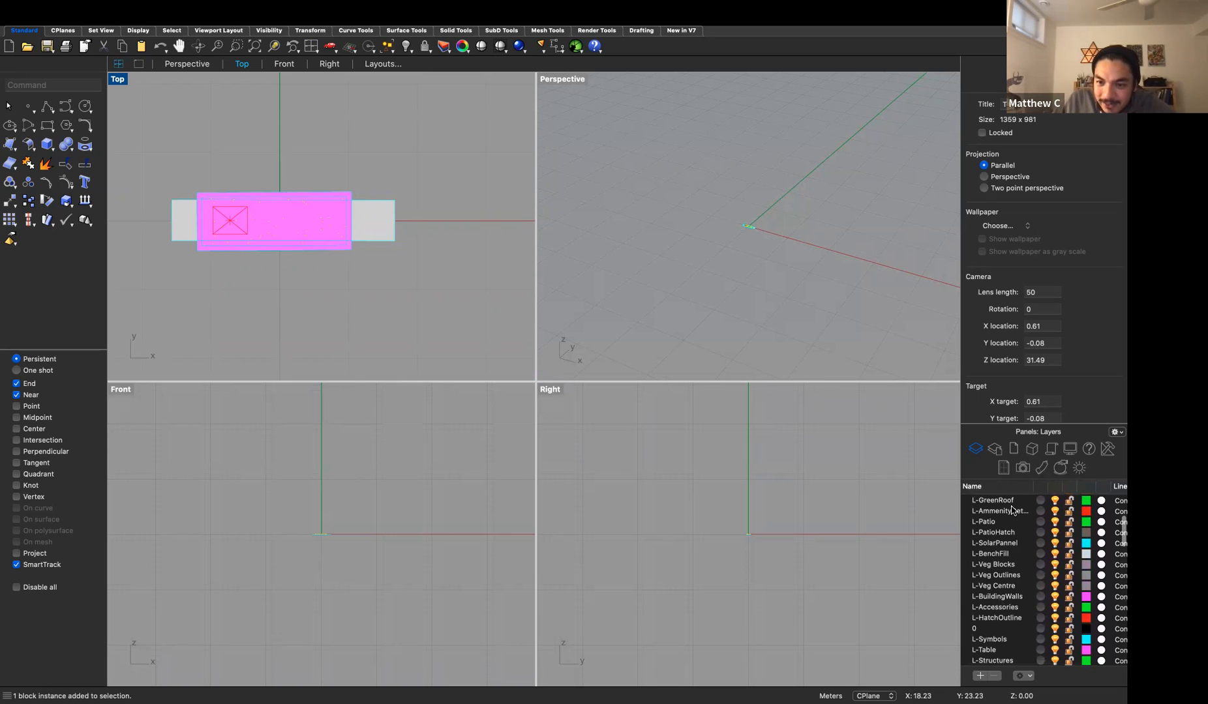
pyautogui.scroll(2, 998, 533)
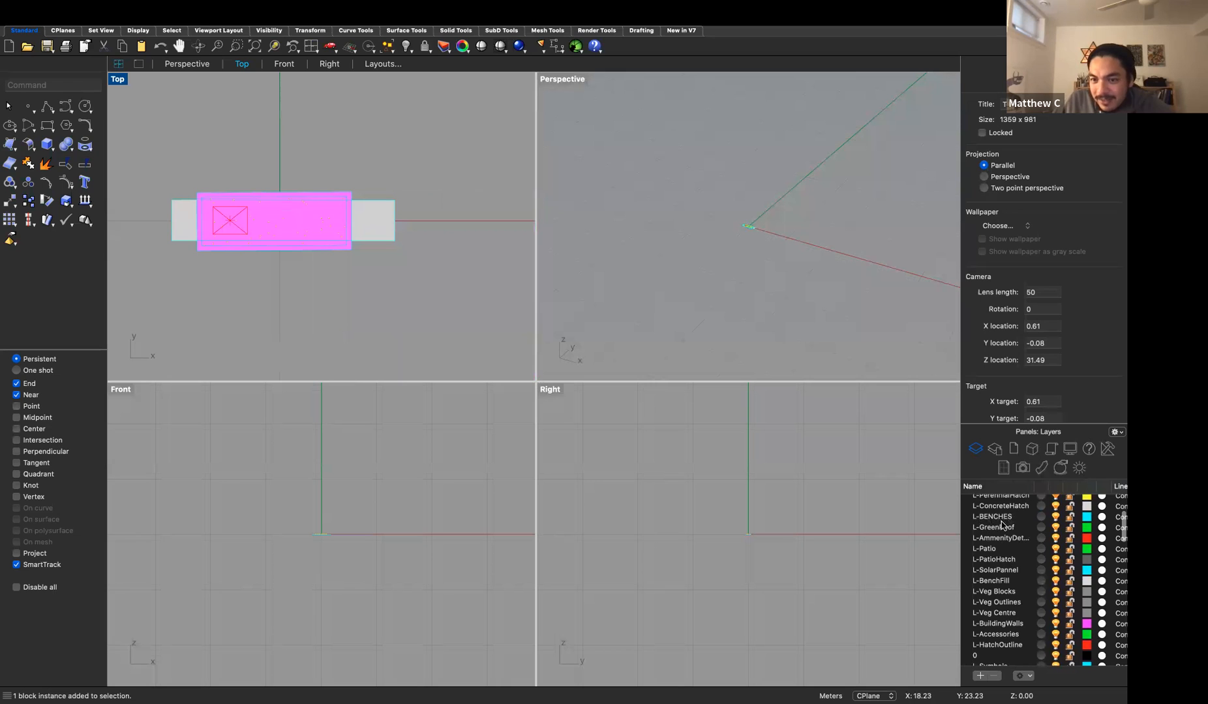
pyautogui.scroll(2, 1002, 525)
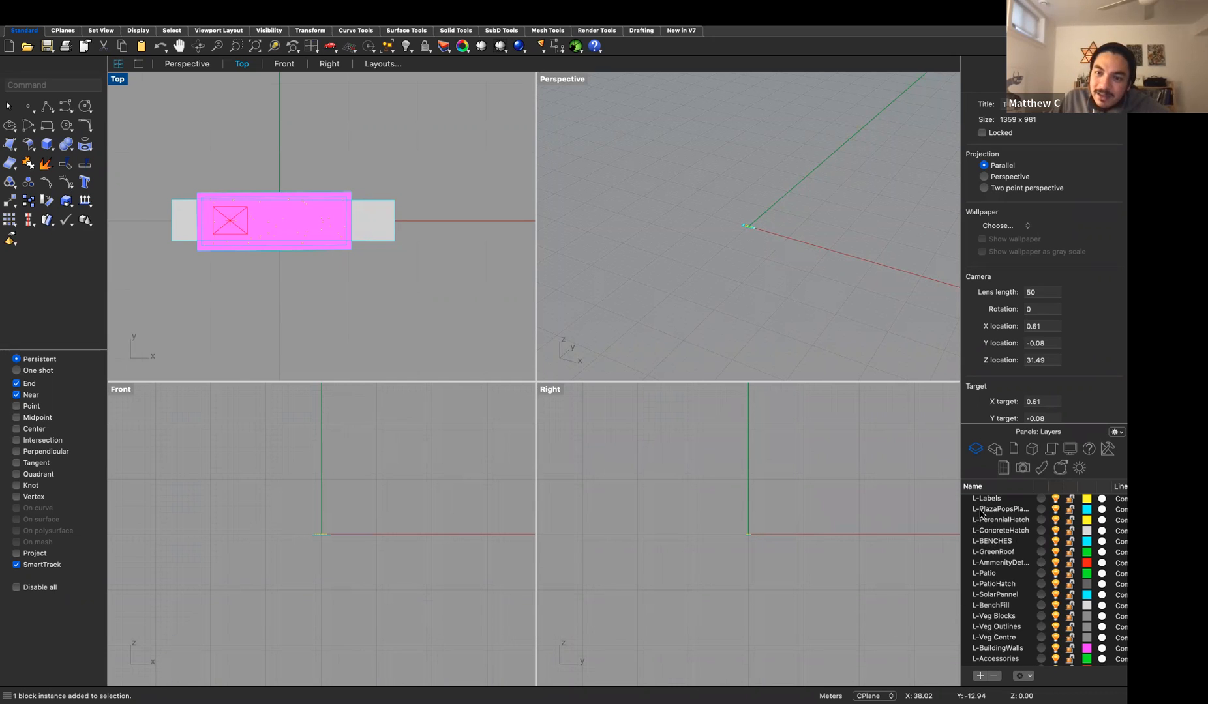
pyautogui.scroll(5, 992, 546)
pyautogui.scroll(-2, 1015, 592)
pyautogui.scroll(-1, 1013, 580)
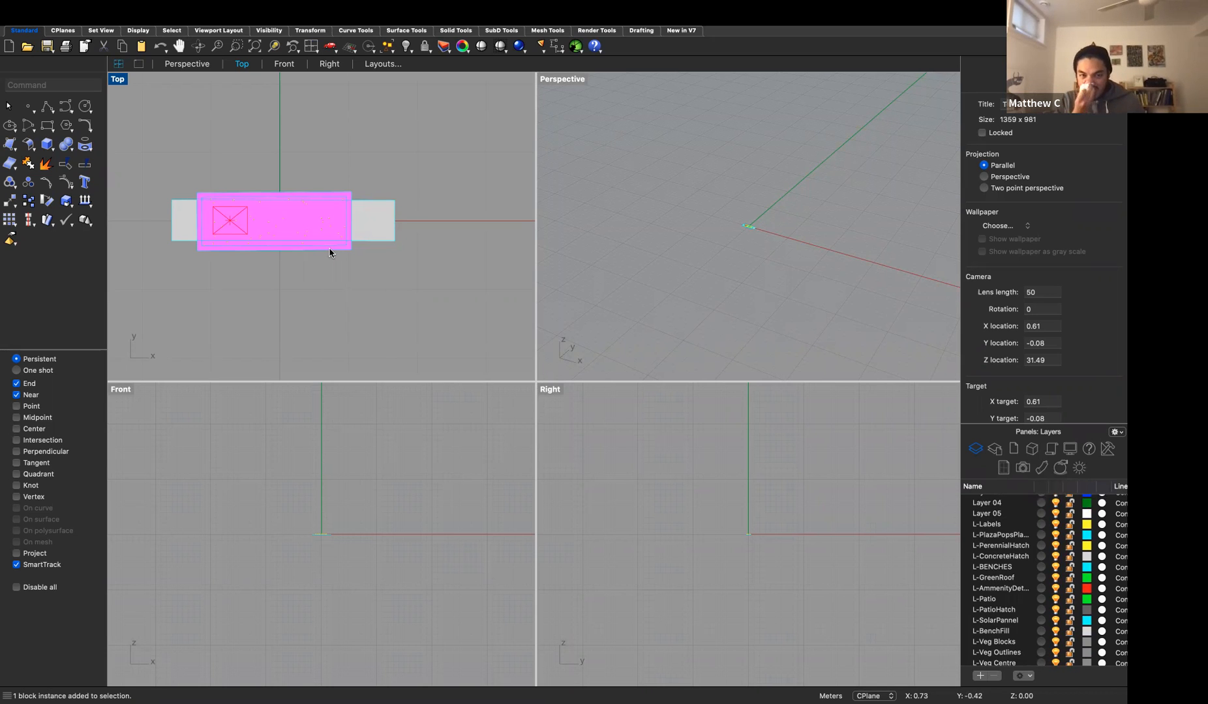
# Select all objects of the imported DWG drawing and delete them from the document
pyautogui.moveTo(63, 58)
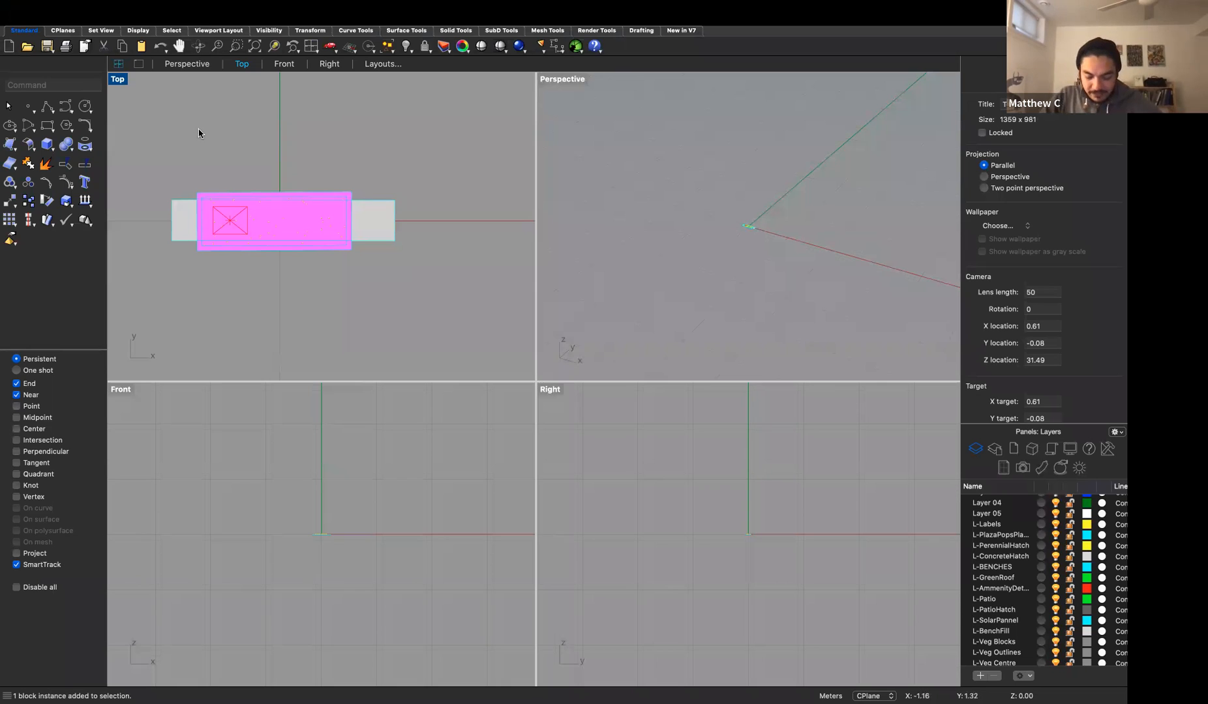
pyautogui.press('super+a')
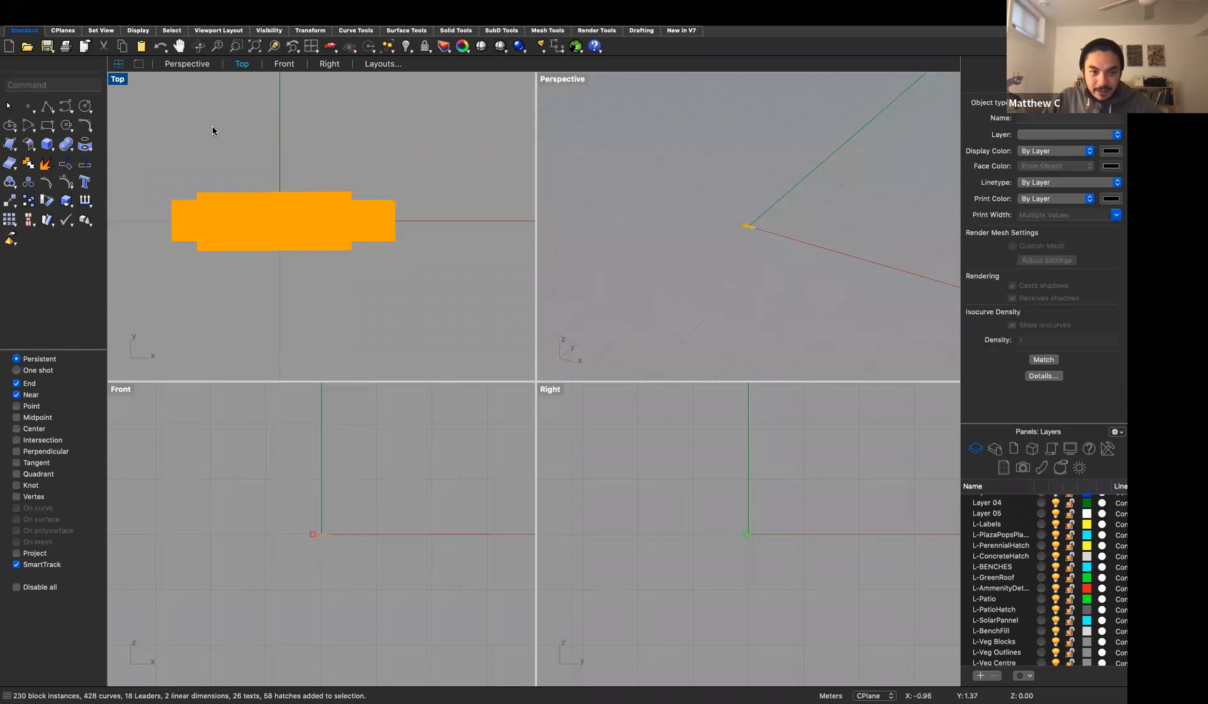
pyautogui.press('Delete')
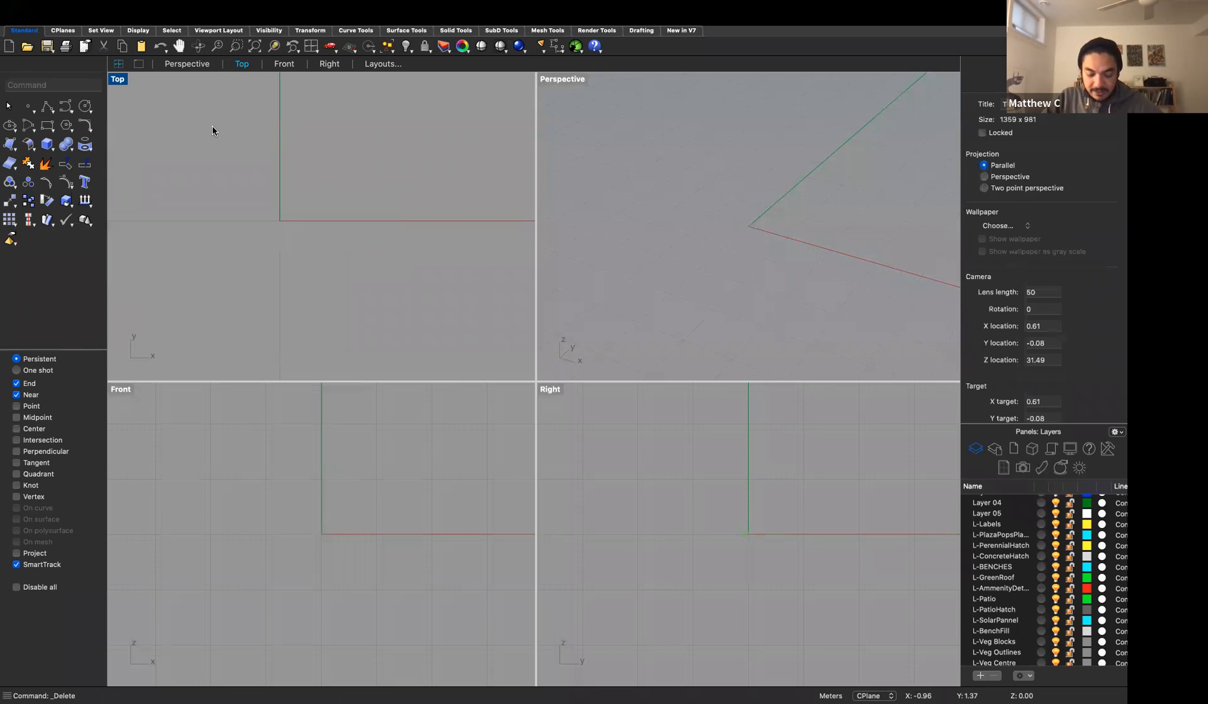
# Start an import of WebsiteMap_Trees.ai from the Mapping folder inside FOAG
pyautogui.write('import')
pyautogui.press('Return')
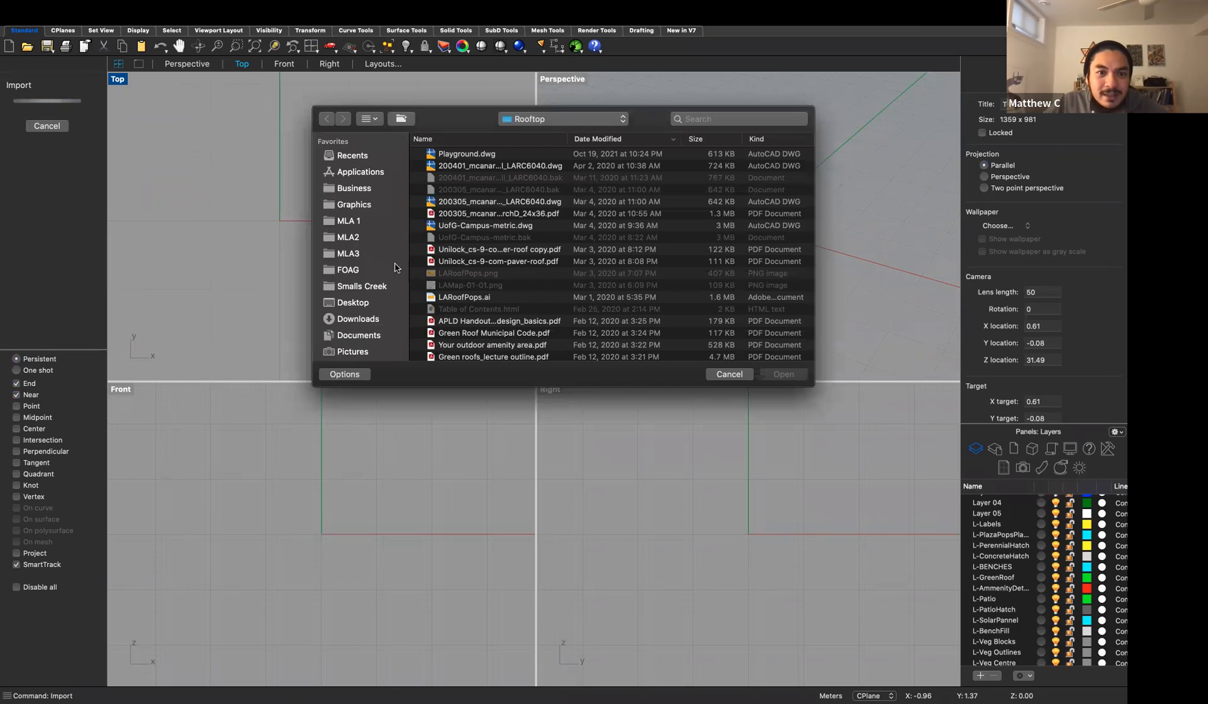
pyautogui.click(361, 256)
pyautogui.click(357, 270)
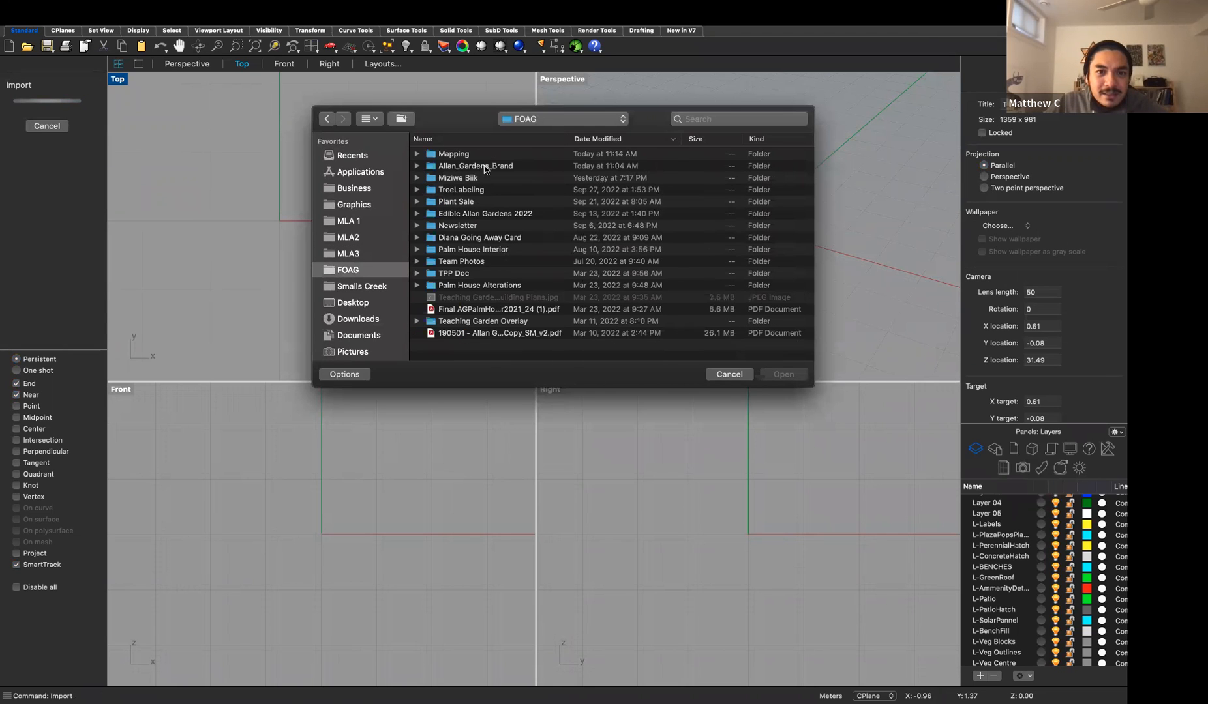
pyautogui.click(416, 154)
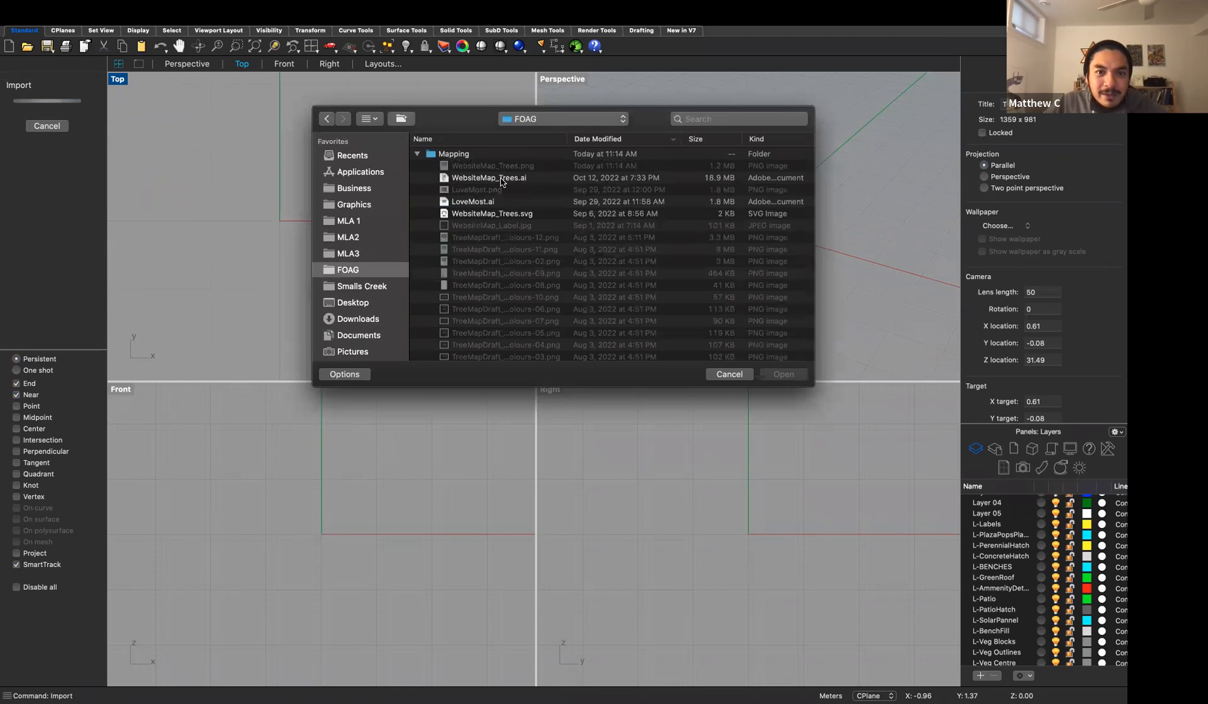
pyautogui.click(501, 181)
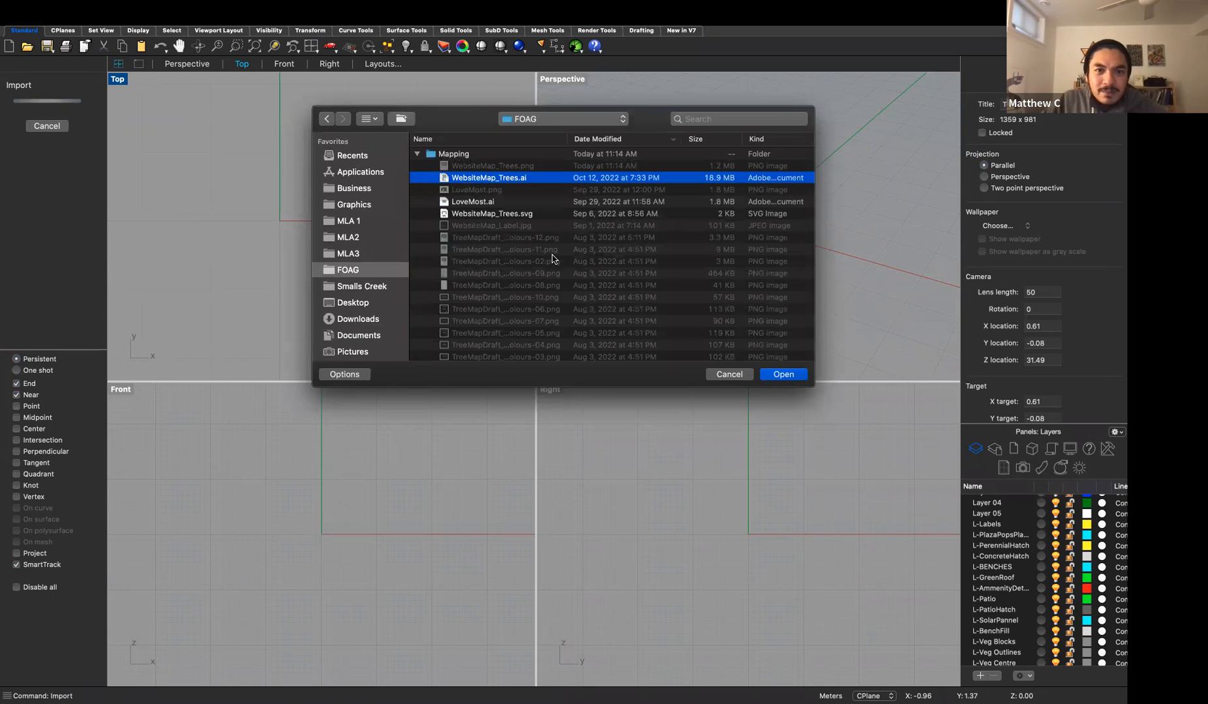
pyautogui.press('s')
pyautogui.scroll(7, 577, 264)
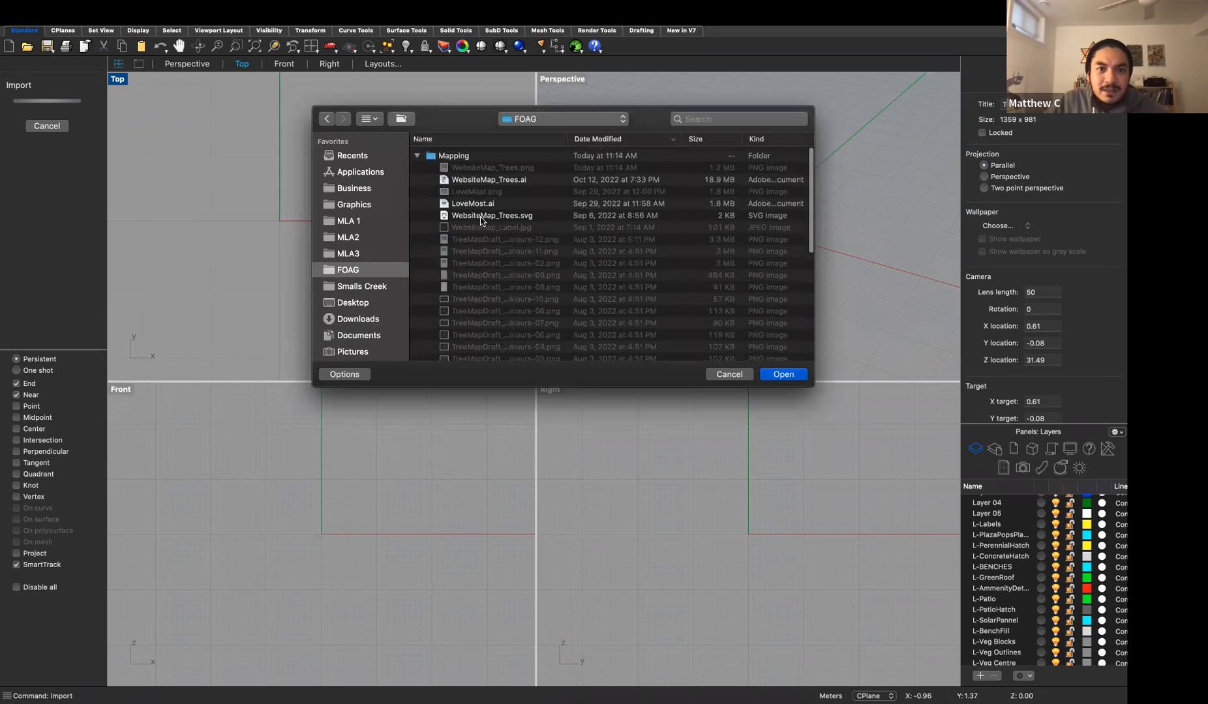
pyautogui.click(491, 179)
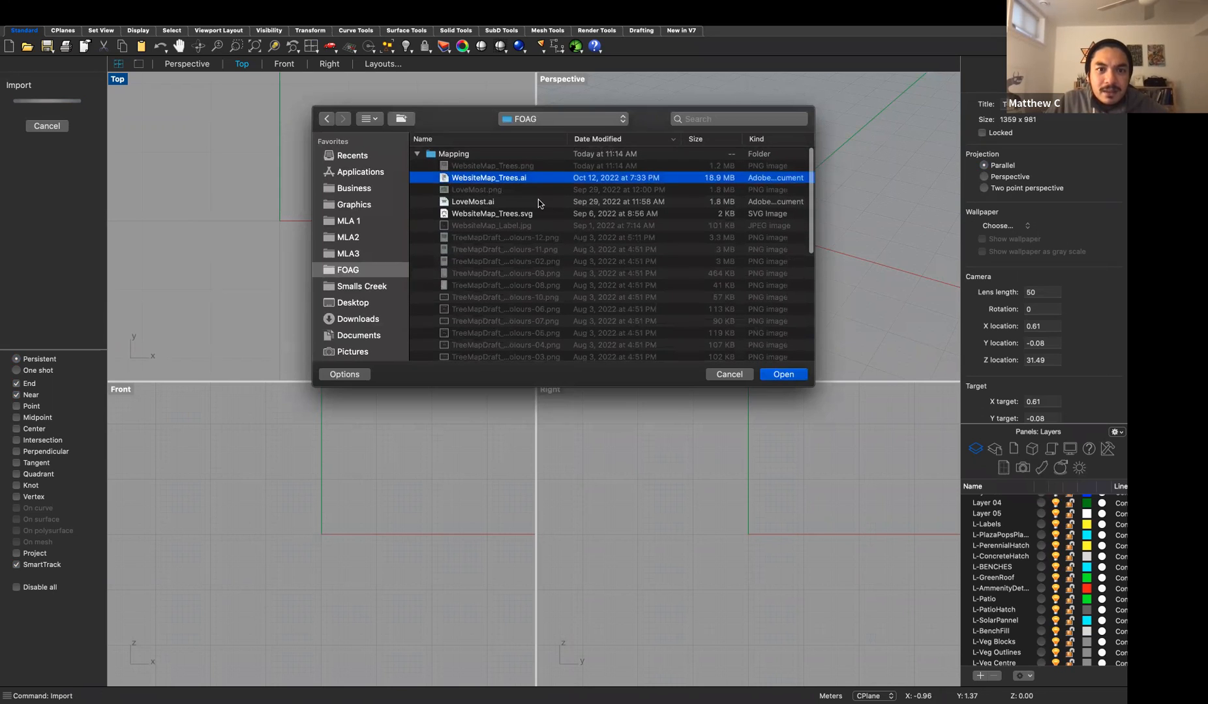
pyautogui.click(790, 372)
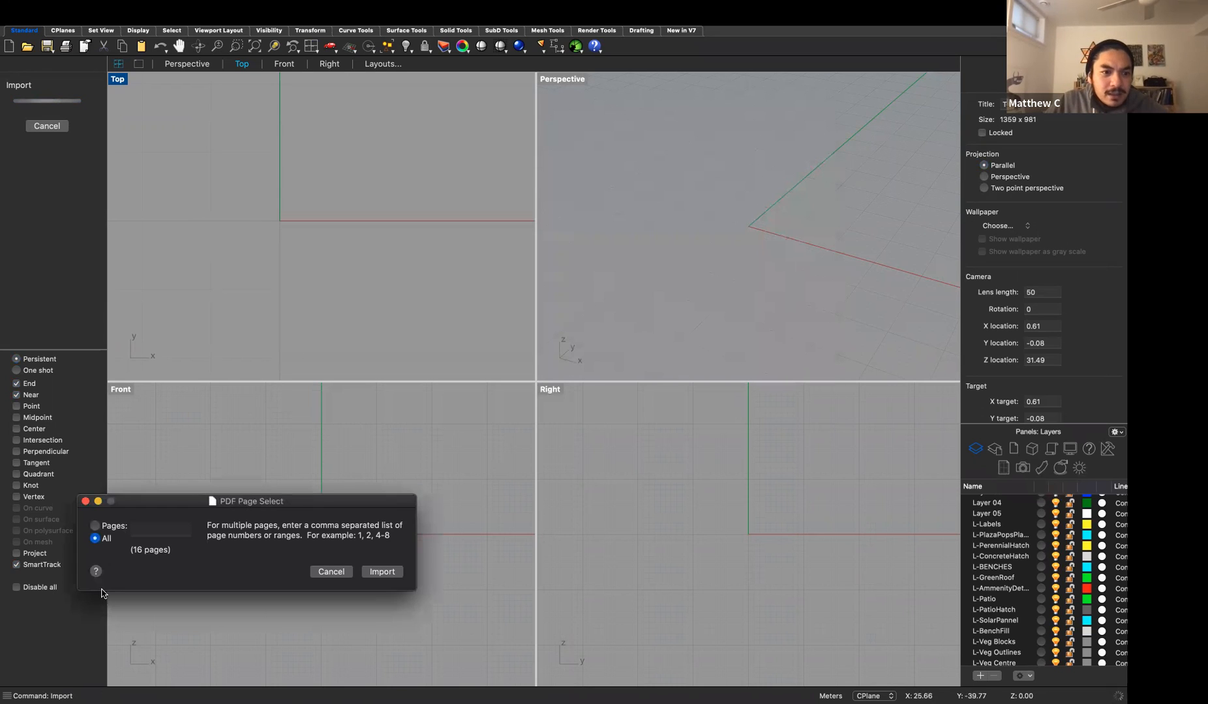
# Import all pages of the Illustrator file, fitted to the default screen, with fills as boundary curves and text loaded
pyautogui.click(109, 526)
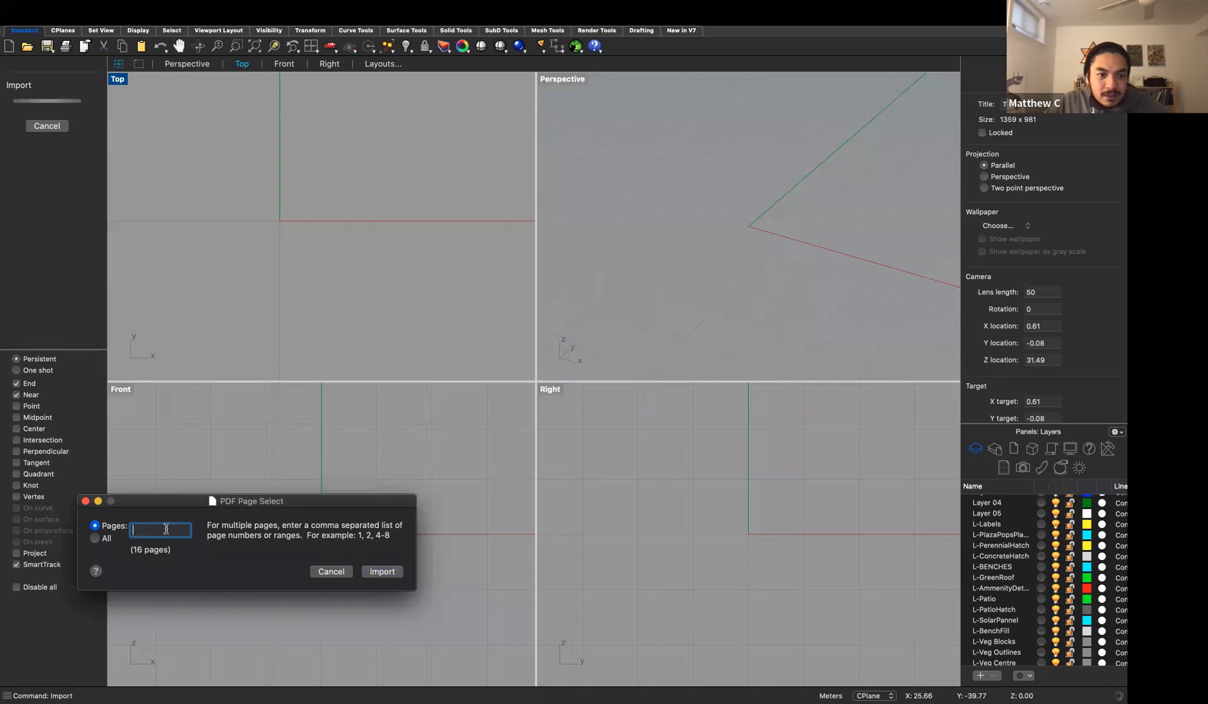
pyautogui.click(106, 538)
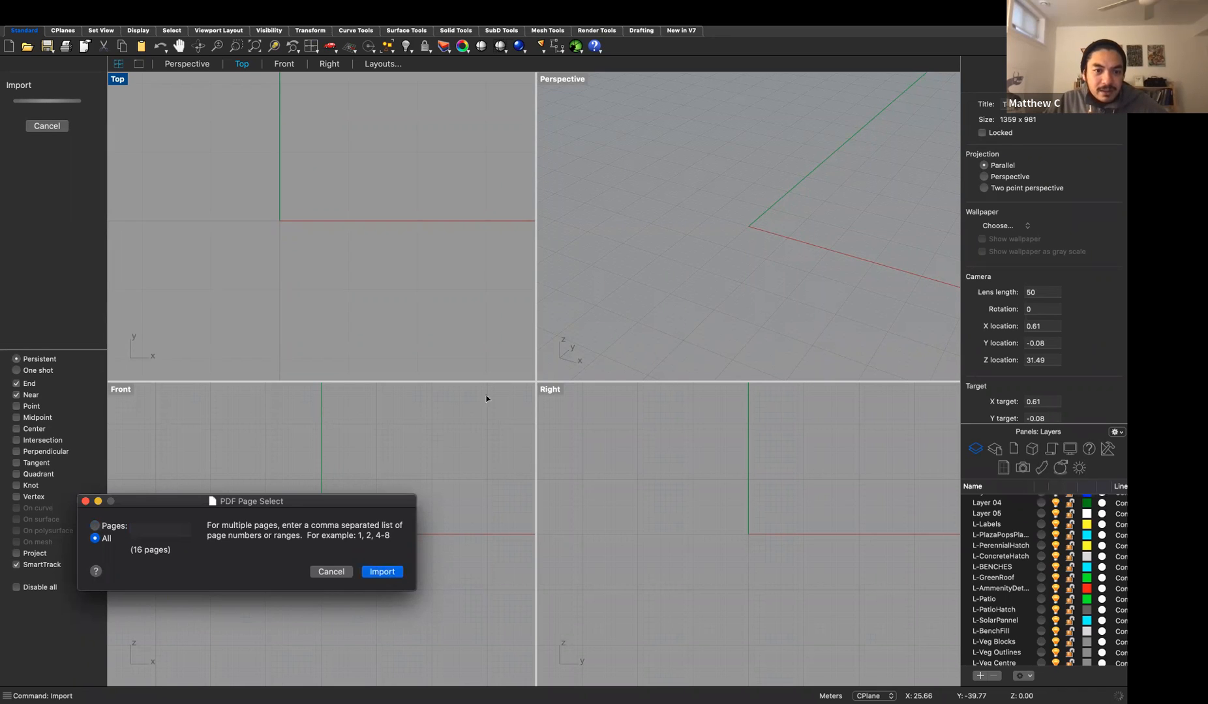
pyautogui.press('Return')
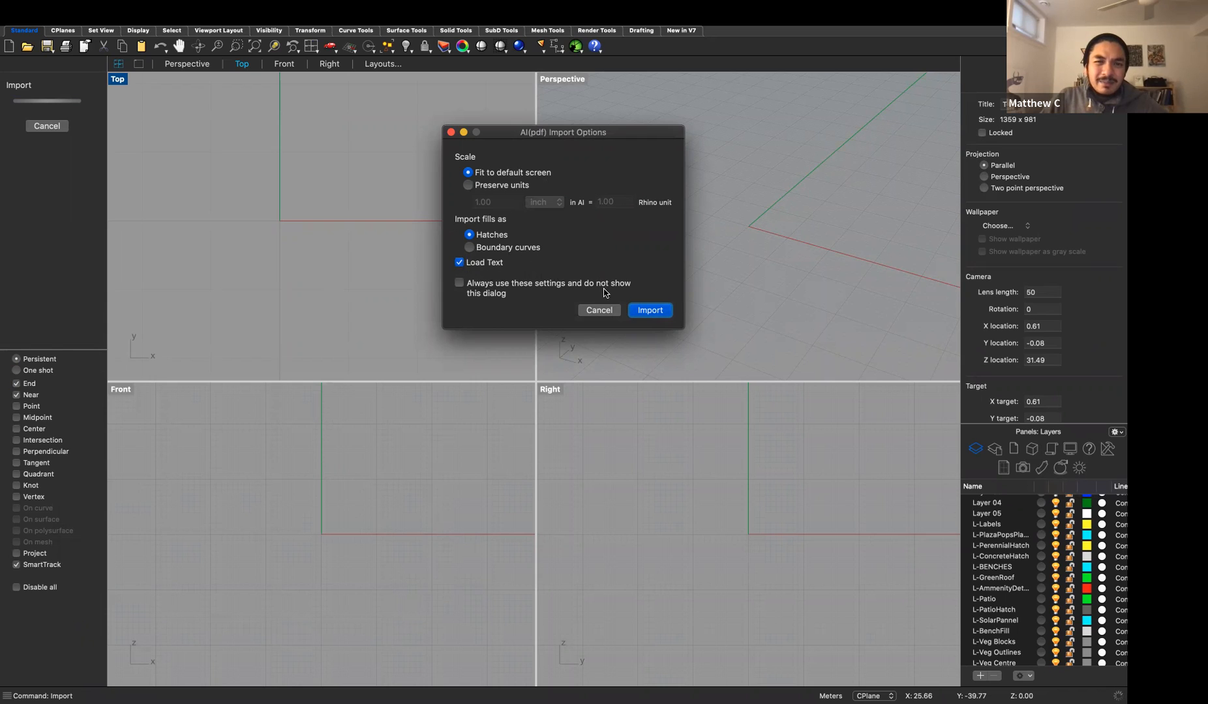
pyautogui.click(470, 248)
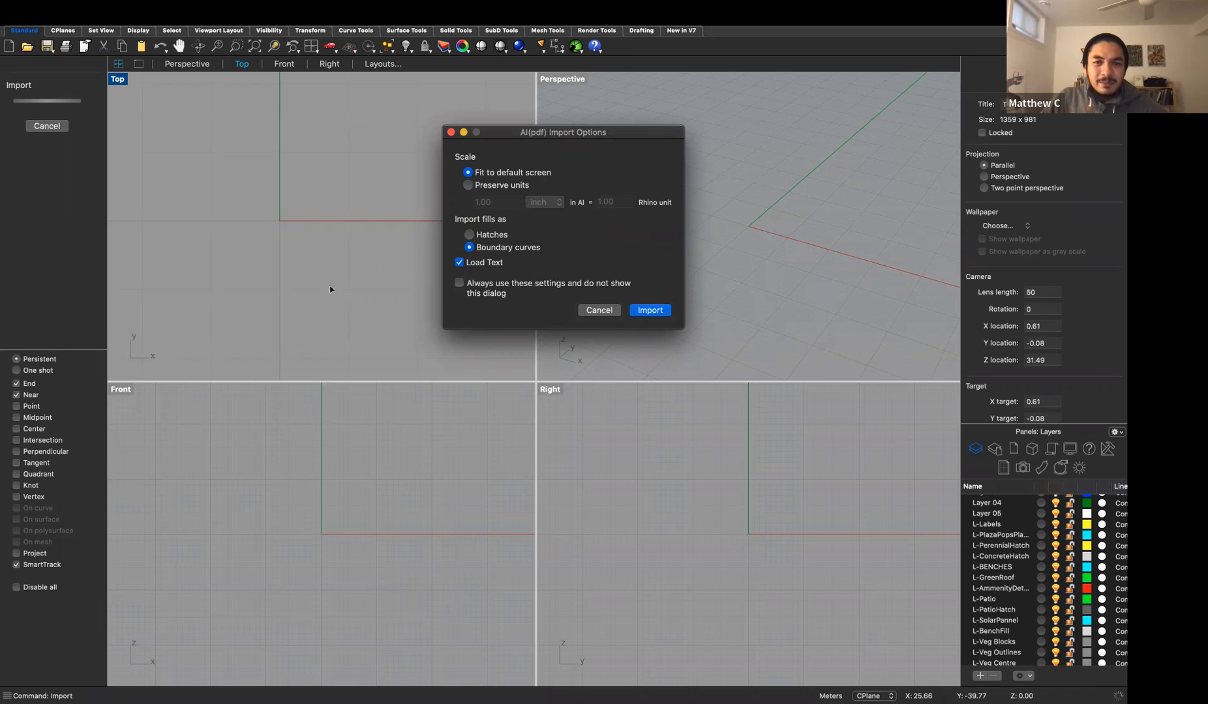
pyautogui.press('Return')
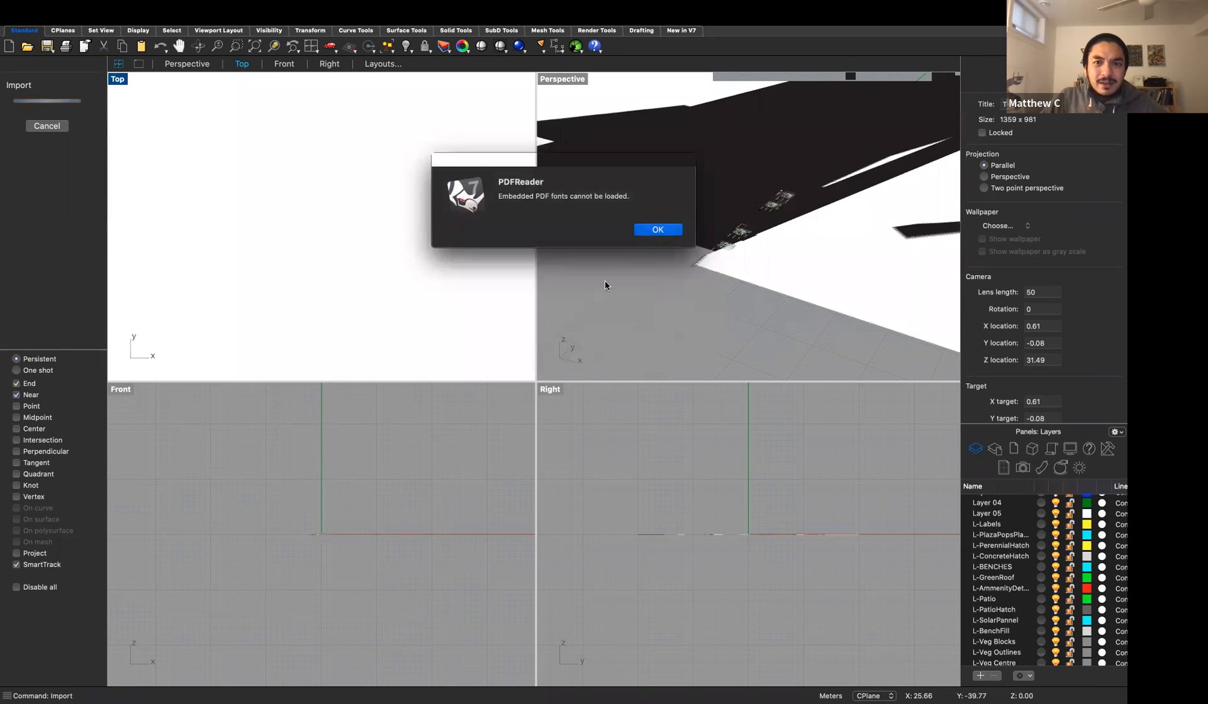
pyautogui.press('Return')
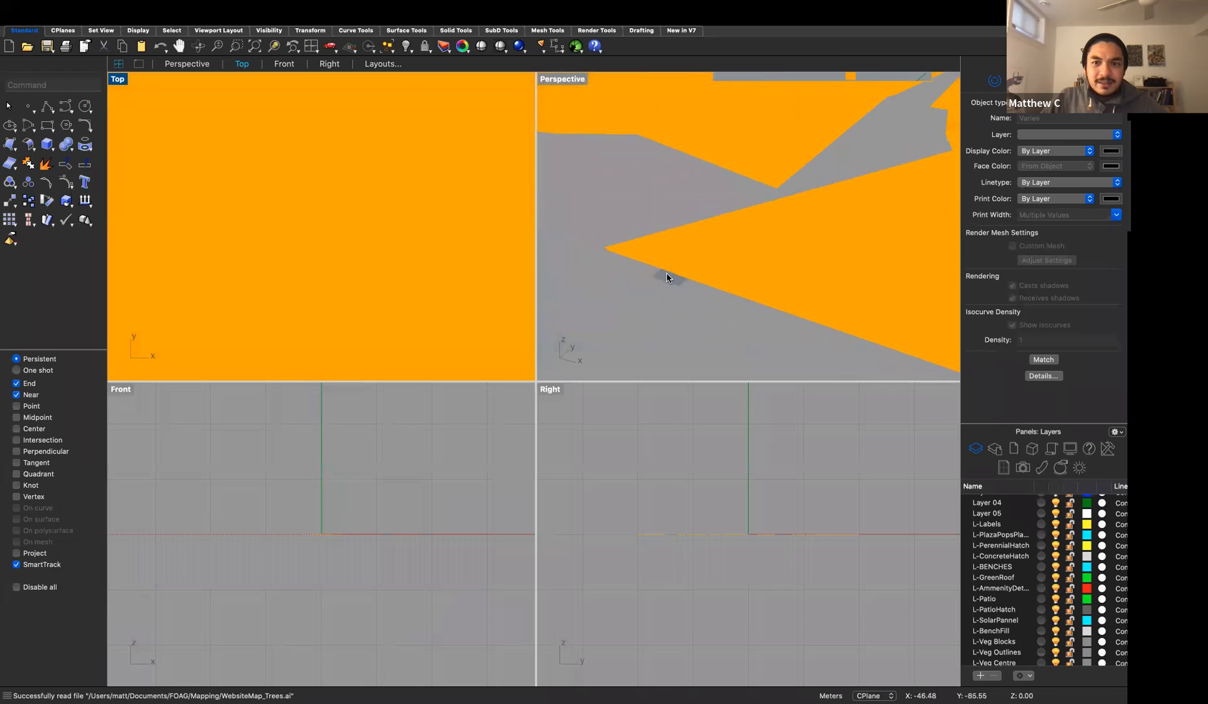
# Deselect the imported artwork, examine it in the Perspective viewport, and undo the import
pyautogui.scroll(-10, 666, 278)
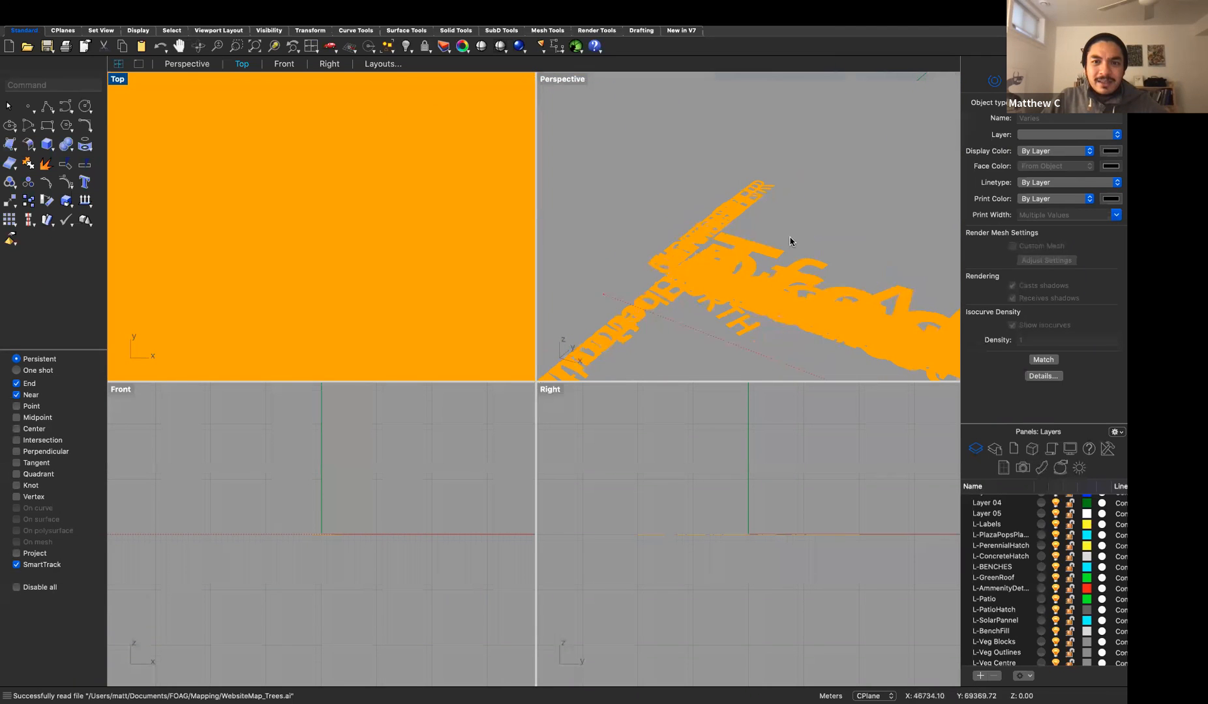
pyautogui.click(809, 235)
pyautogui.scroll(2, 781, 290)
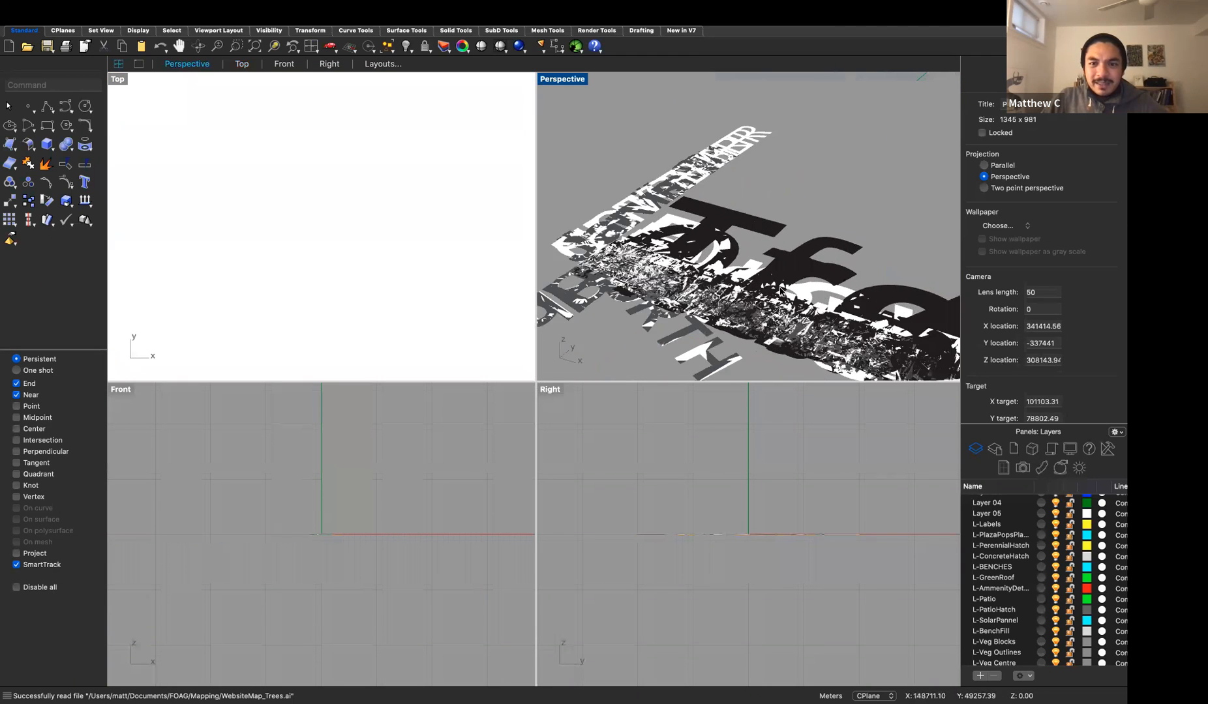
pyautogui.scroll(6, 781, 290)
pyautogui.scroll(-8, 750, 261)
pyautogui.scroll(5, 654, 236)
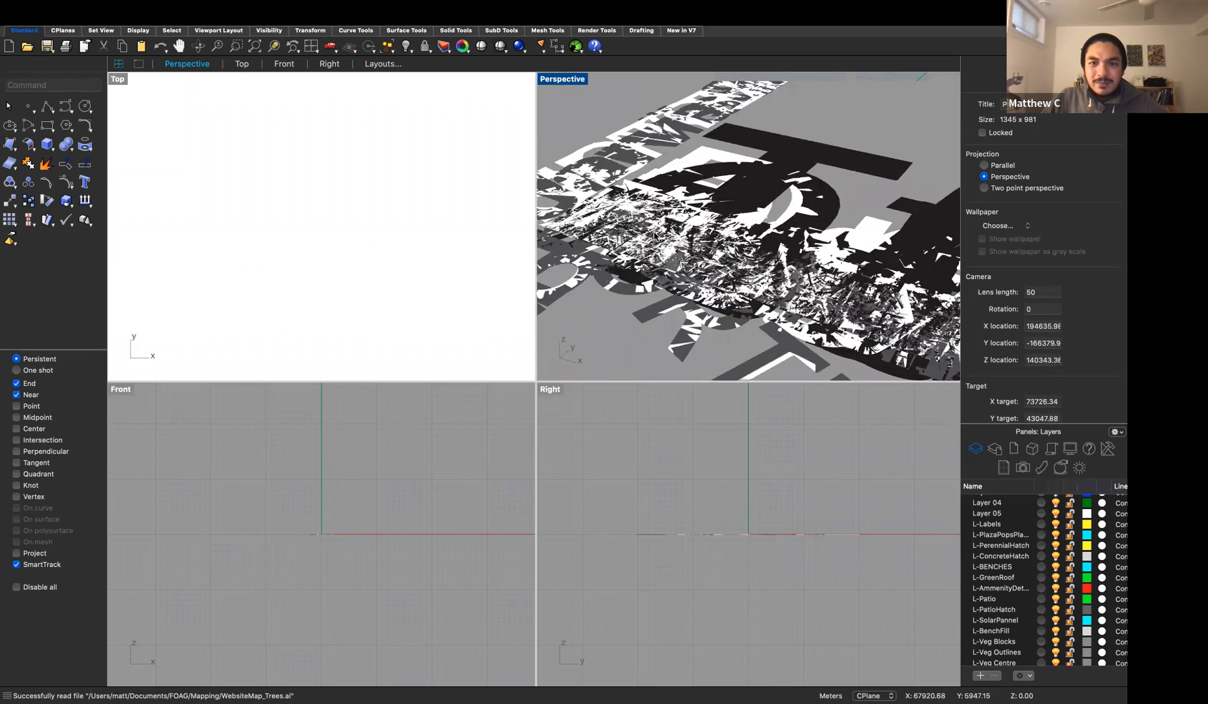
pyautogui.scroll(10, 654, 236)
pyautogui.scroll(-10, 647, 225)
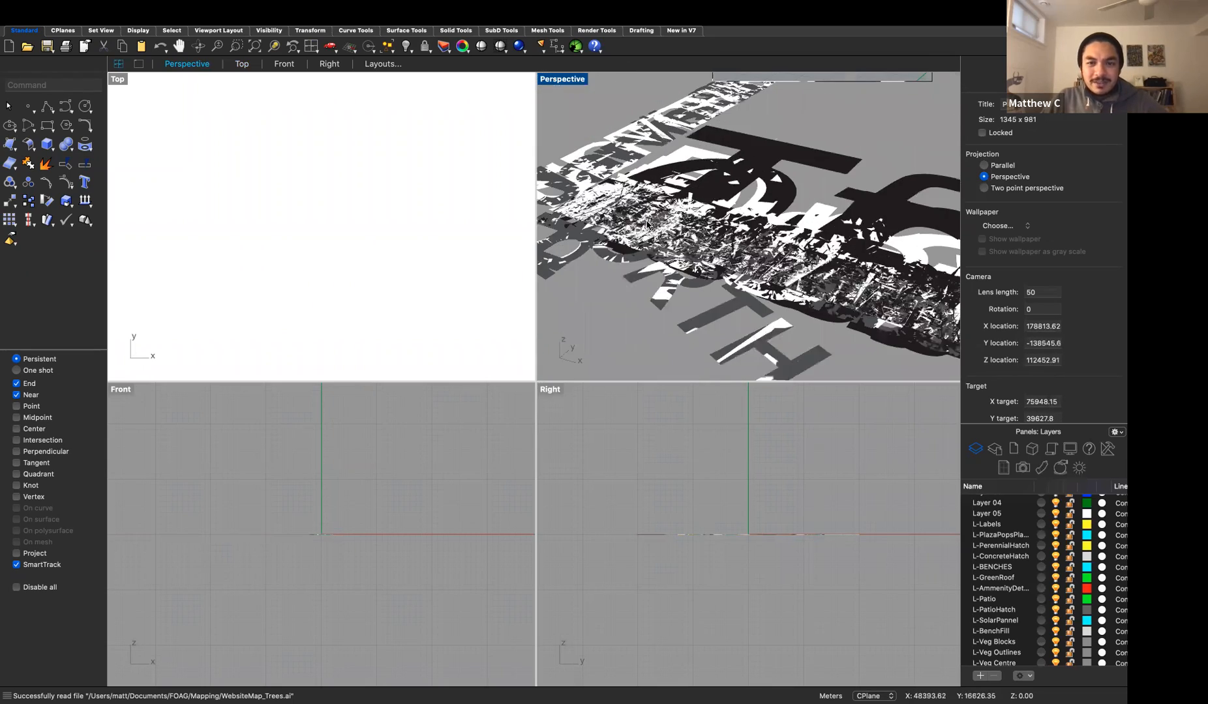
pyautogui.press('super+z')
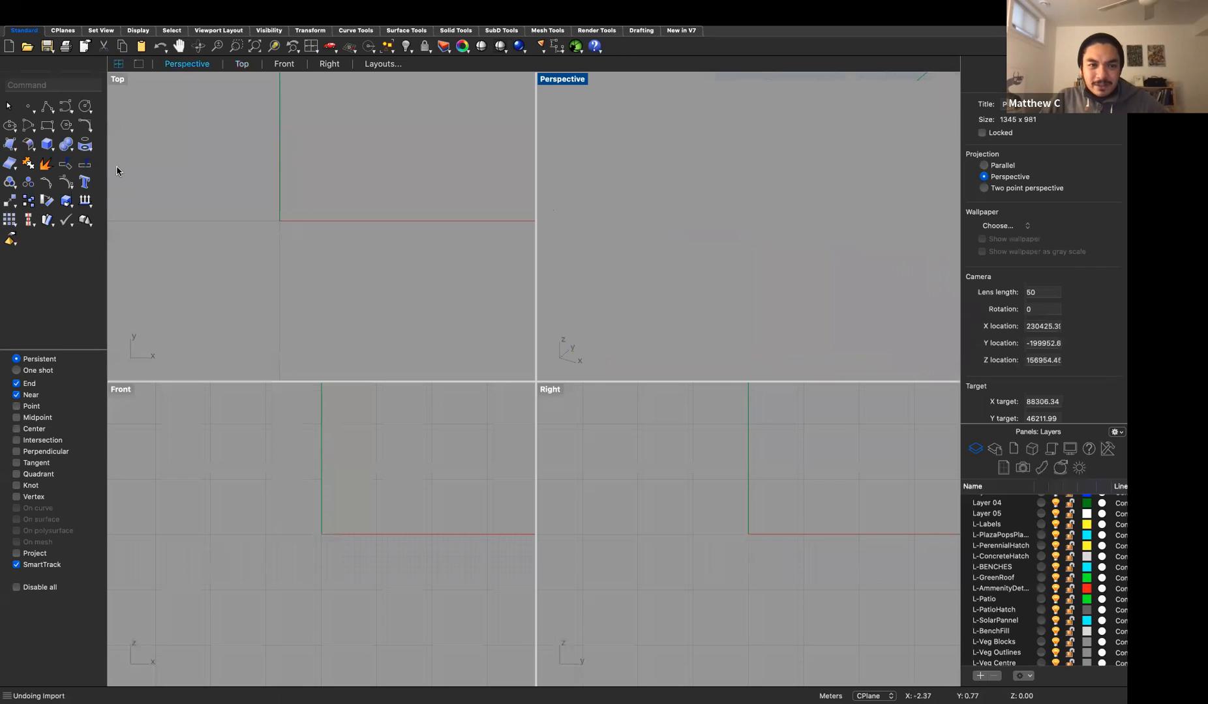
# Look through the embedded block names available for insertion, and leave the Insert dialog without placing a block
pyautogui.click(83, 7)
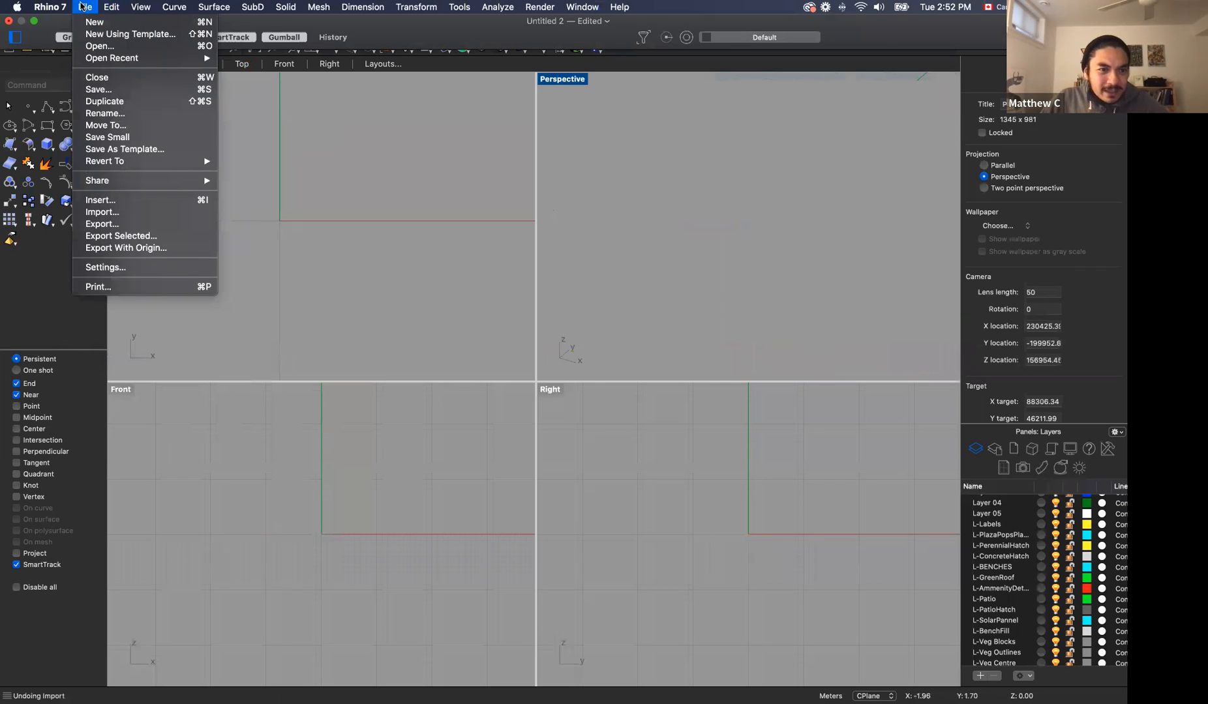
pyautogui.click(138, 204)
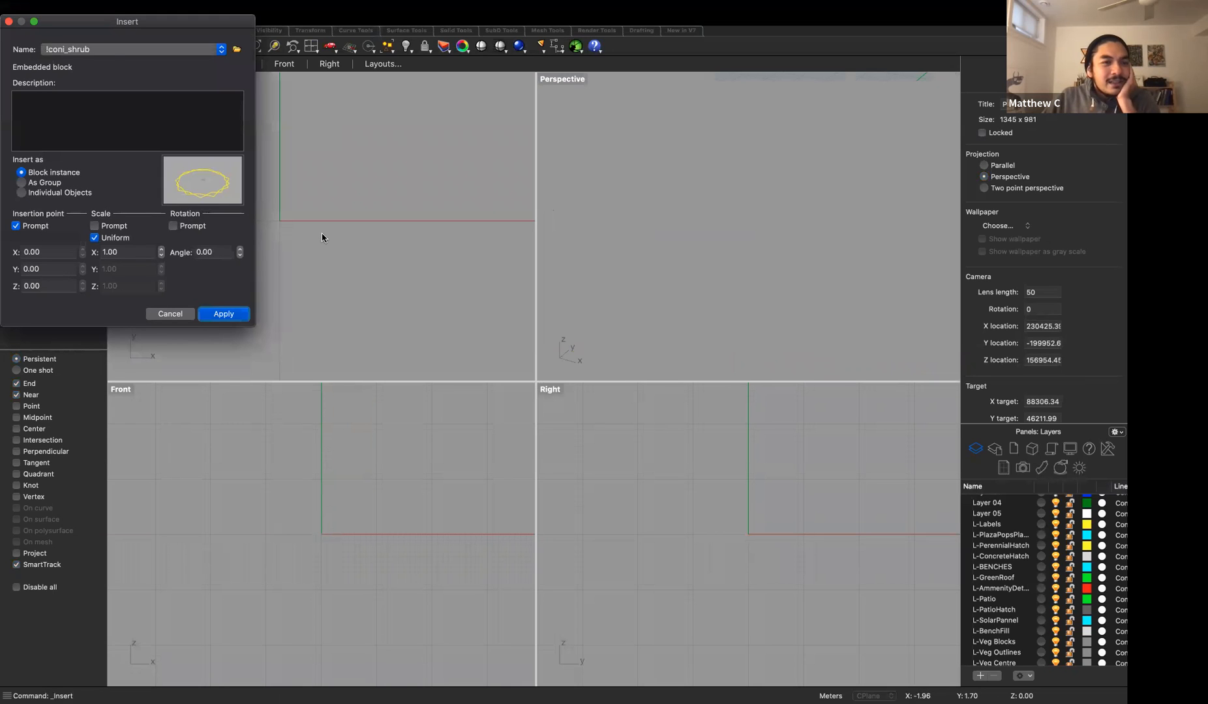
pyautogui.click(112, 52)
pyautogui.click(5, 56)
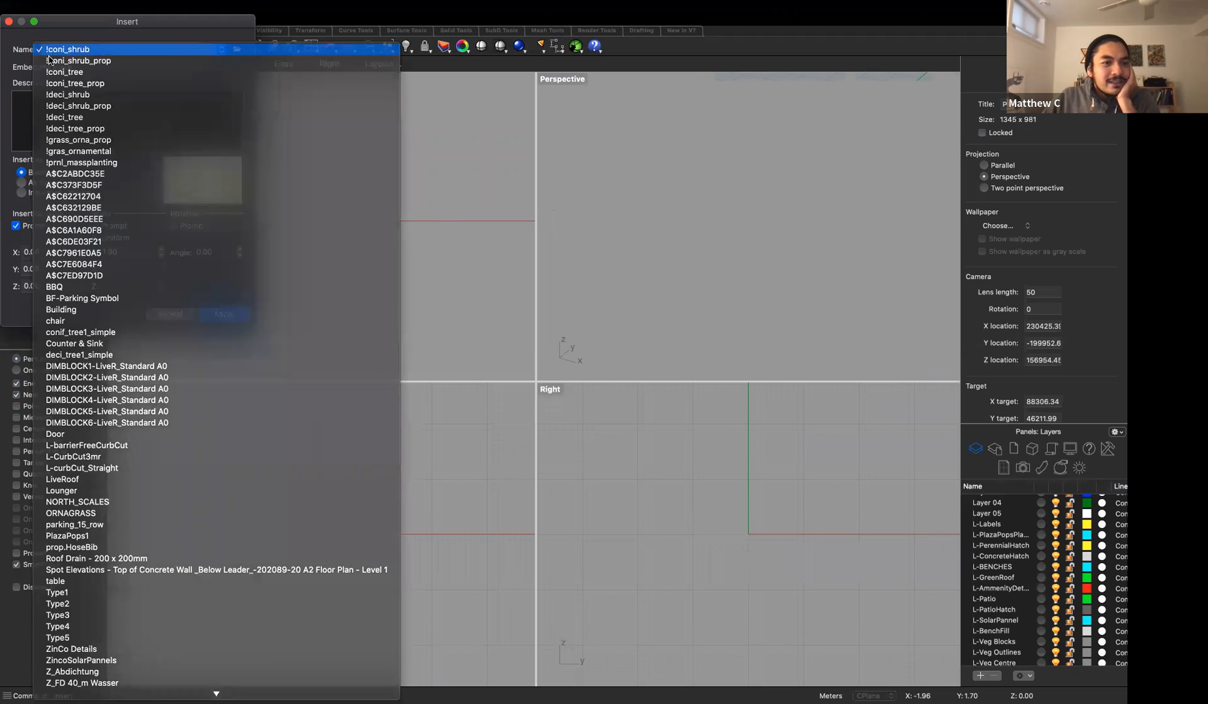
pyautogui.click(218, 314)
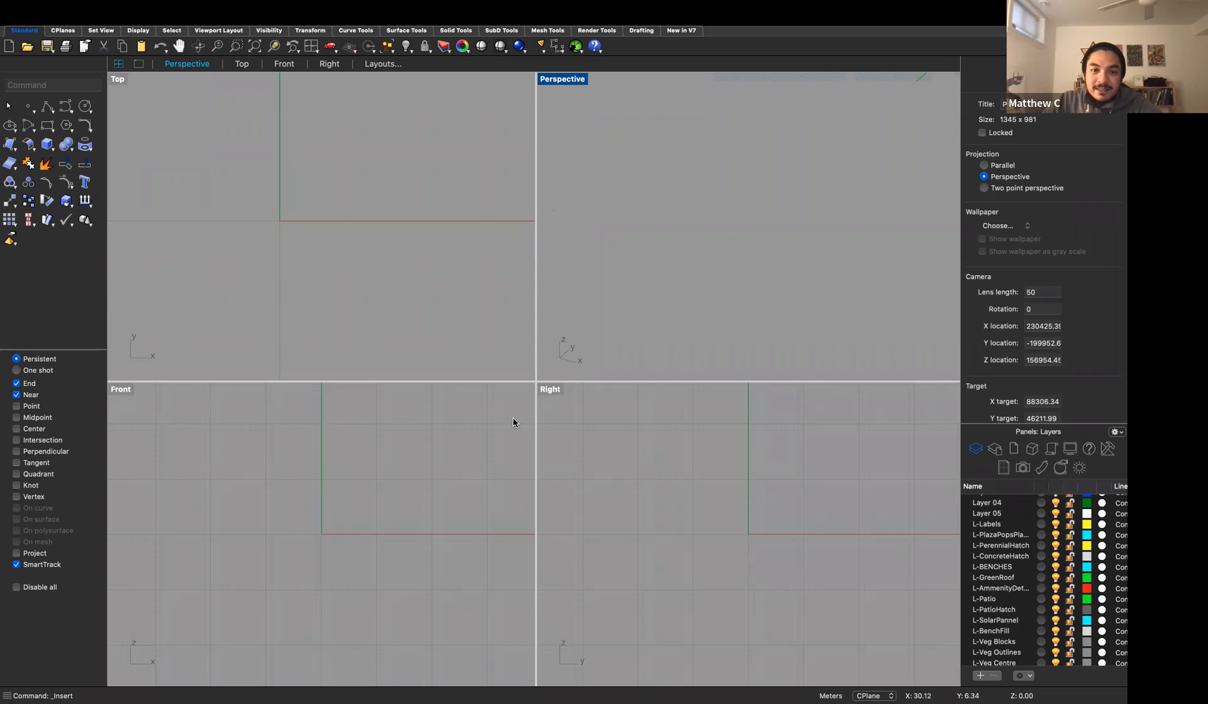
# Enlarge the Top viewport in width and height by moving its borders with the neighbouring viewports
pyautogui.moveTo(535, 362); pyautogui.dragTo(729, 460)
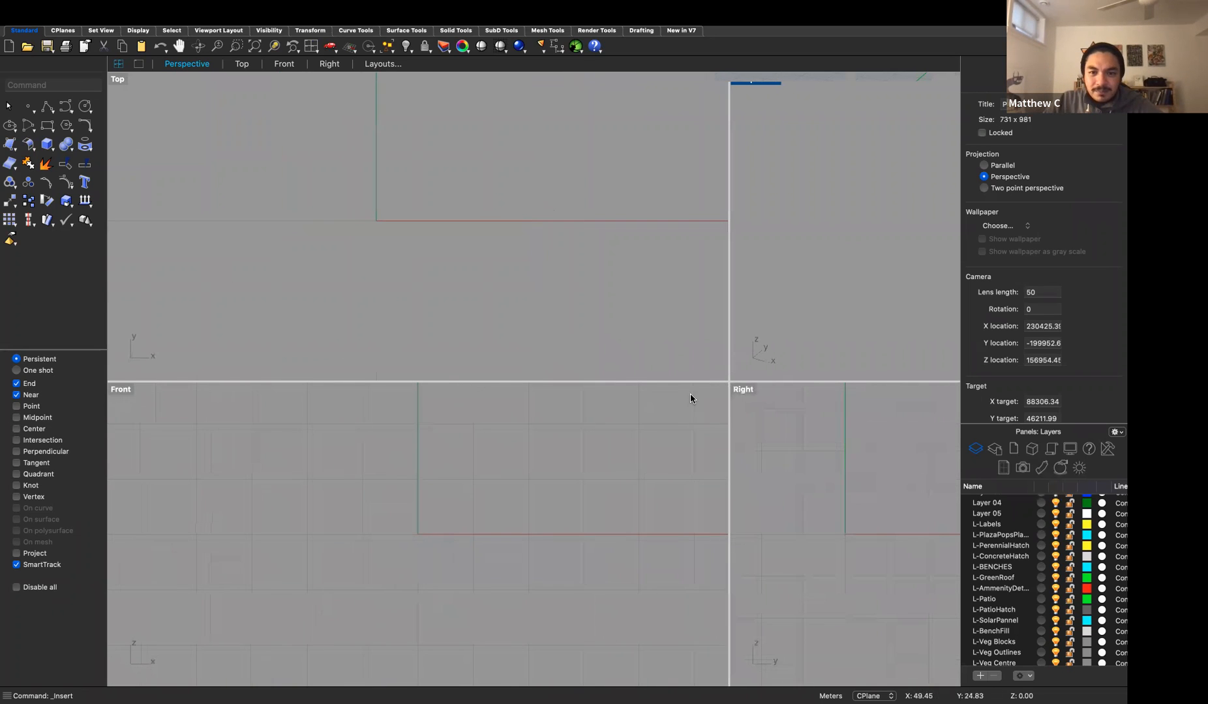
pyautogui.moveTo(699, 380); pyautogui.dragTo(704, 518)
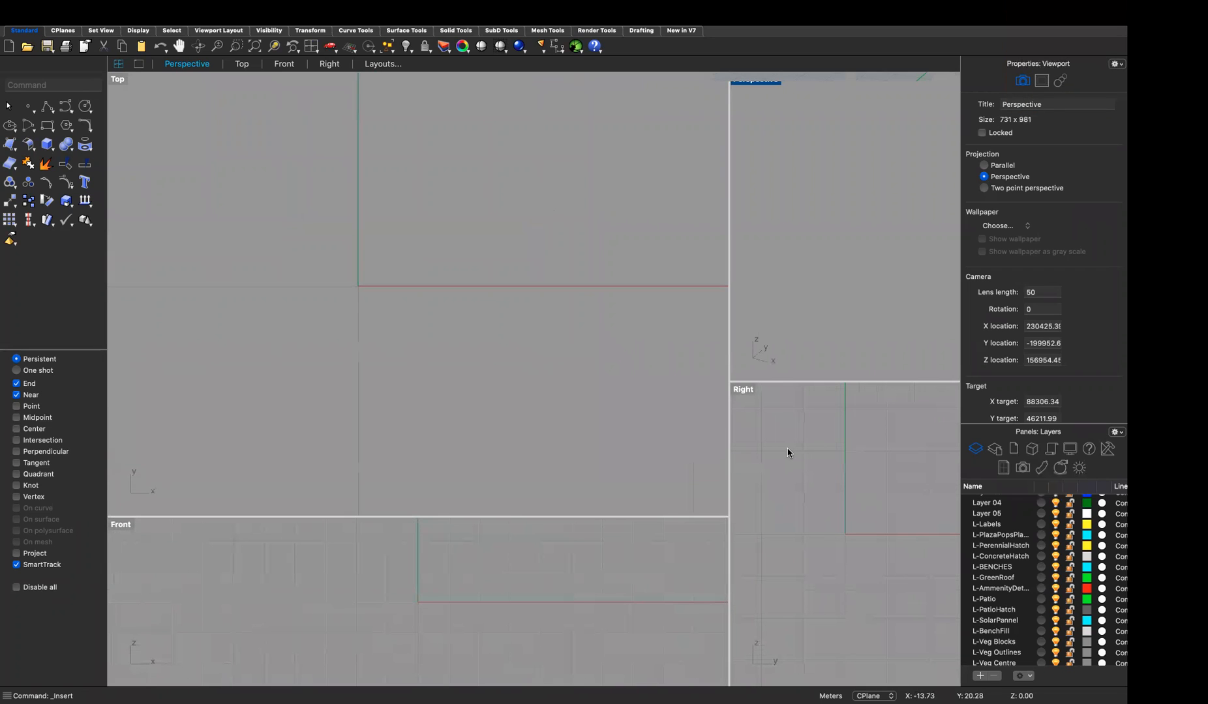